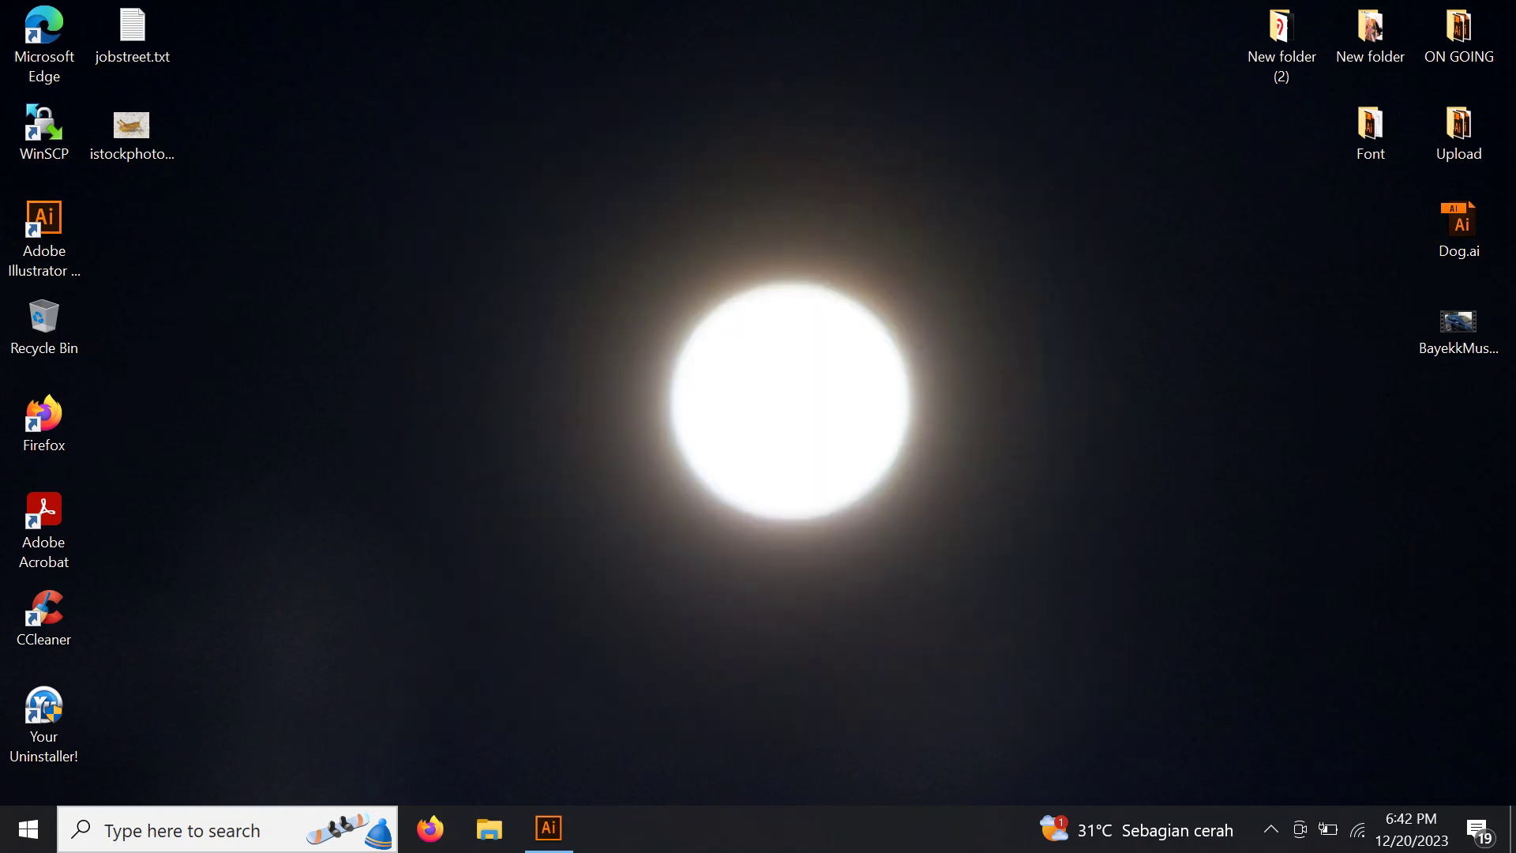
Open the istockphoto grasshopper JPG from the desktop with Adobe Illustrator CC 2015
{"action": "key", "text": "shift+F10"}
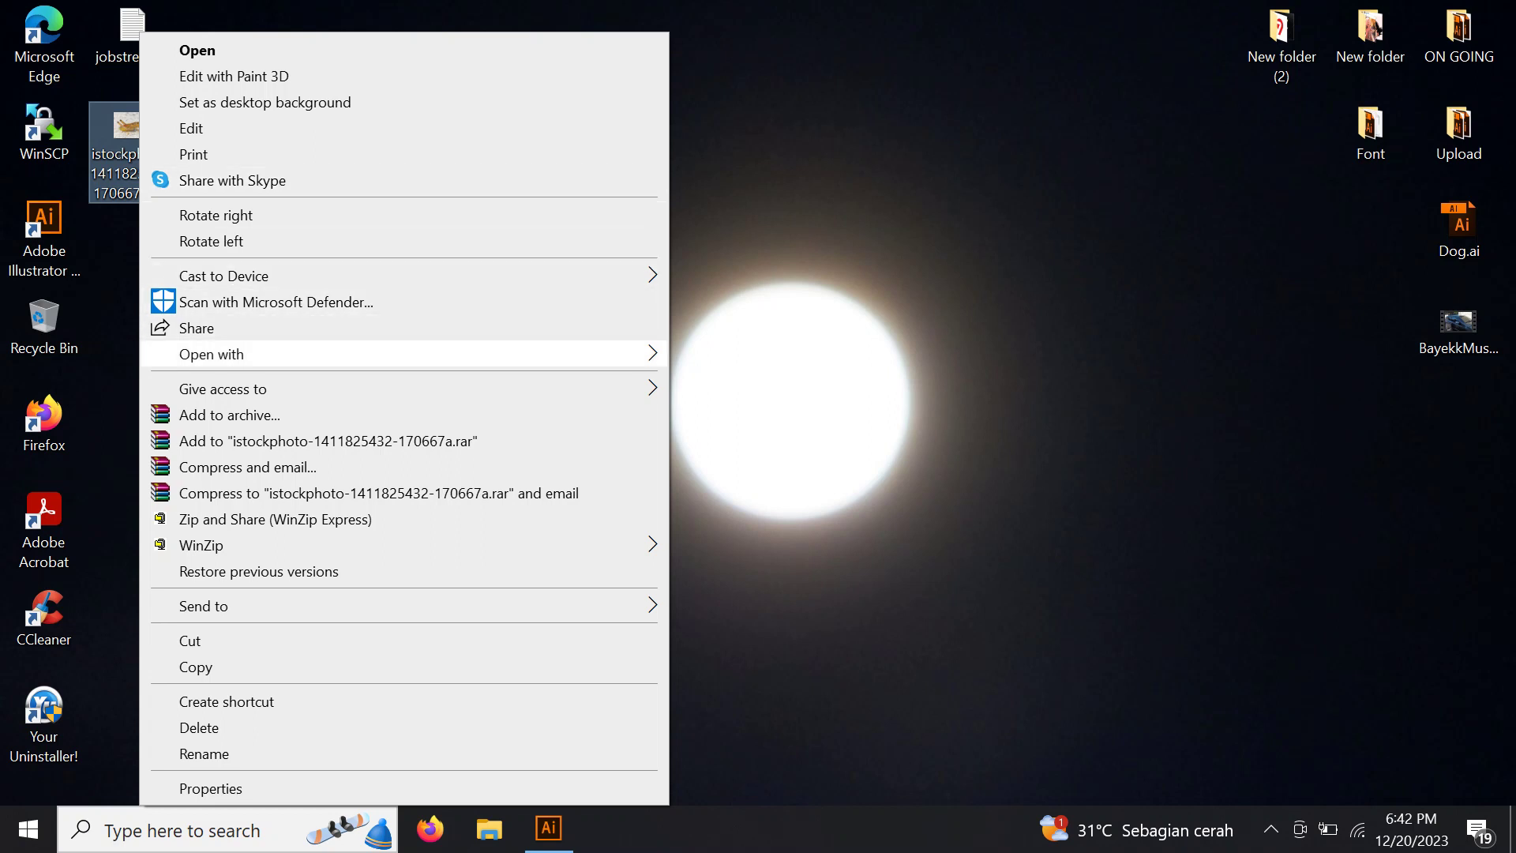
{"action": "key", "text": "Right"}
{"action": "key", "text": "Return"}
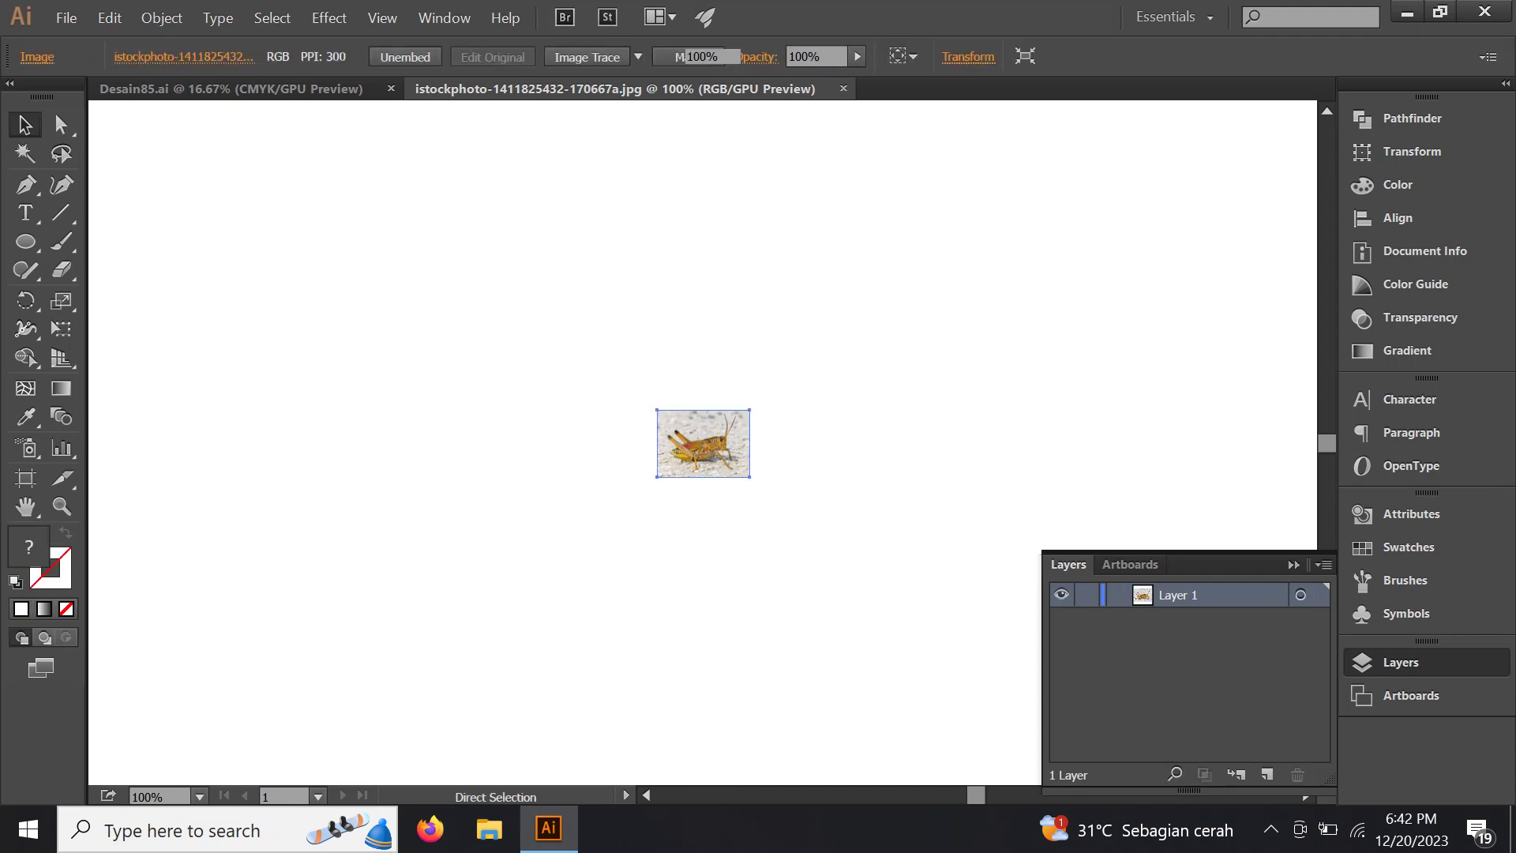
Copy the grasshopper photo and paste it into the Desain85.ai document
{"action": "key", "text": "ctrl+shift+a"}
{"action": "key", "text": "v"}
{"action": "key", "text": "ctrl+Tab"}
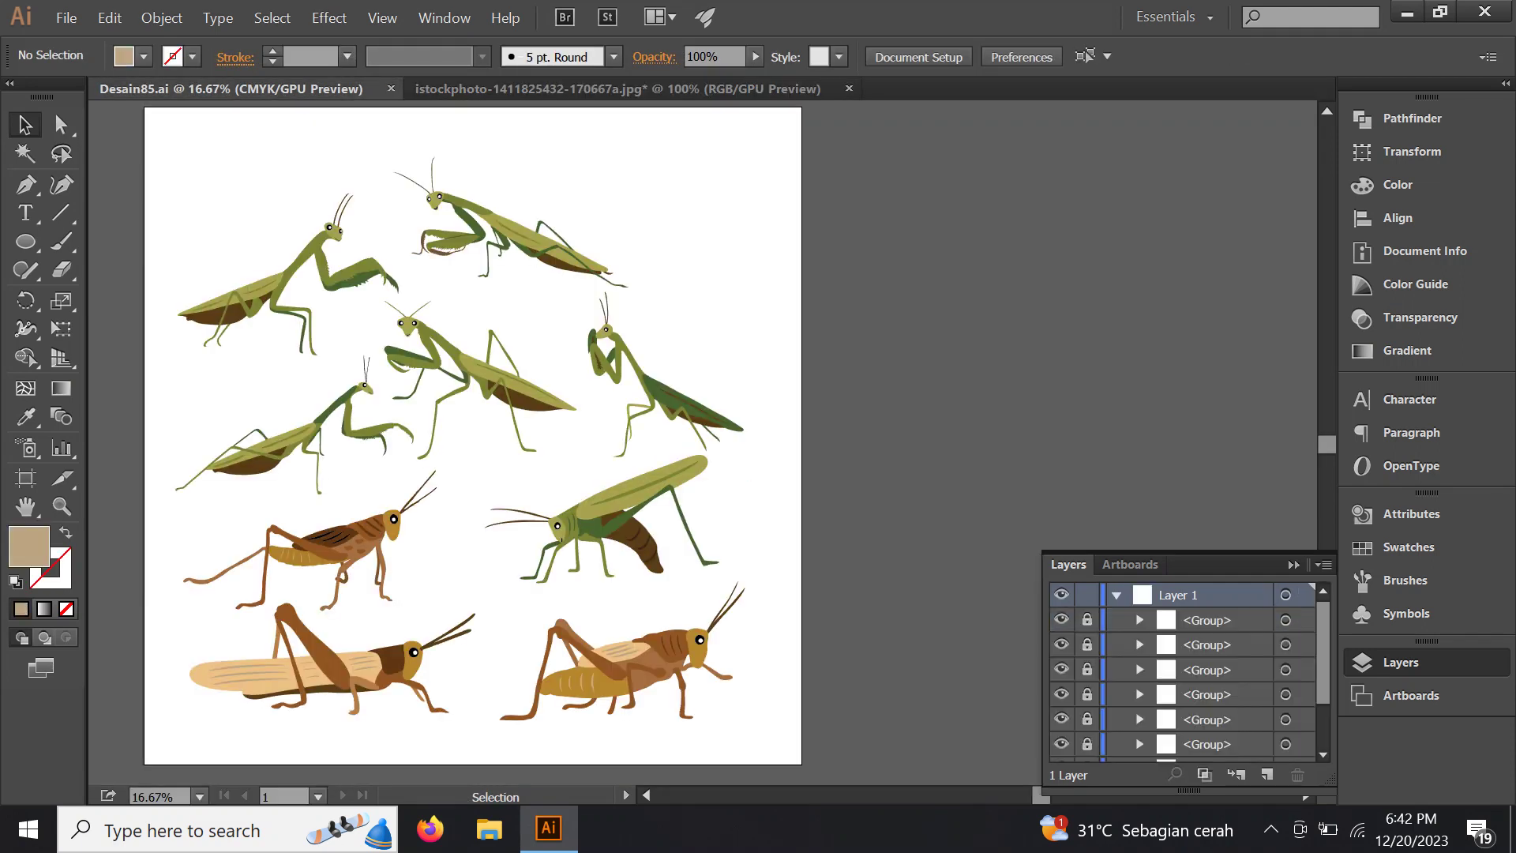
{"action": "key", "text": "ctrl+v"}
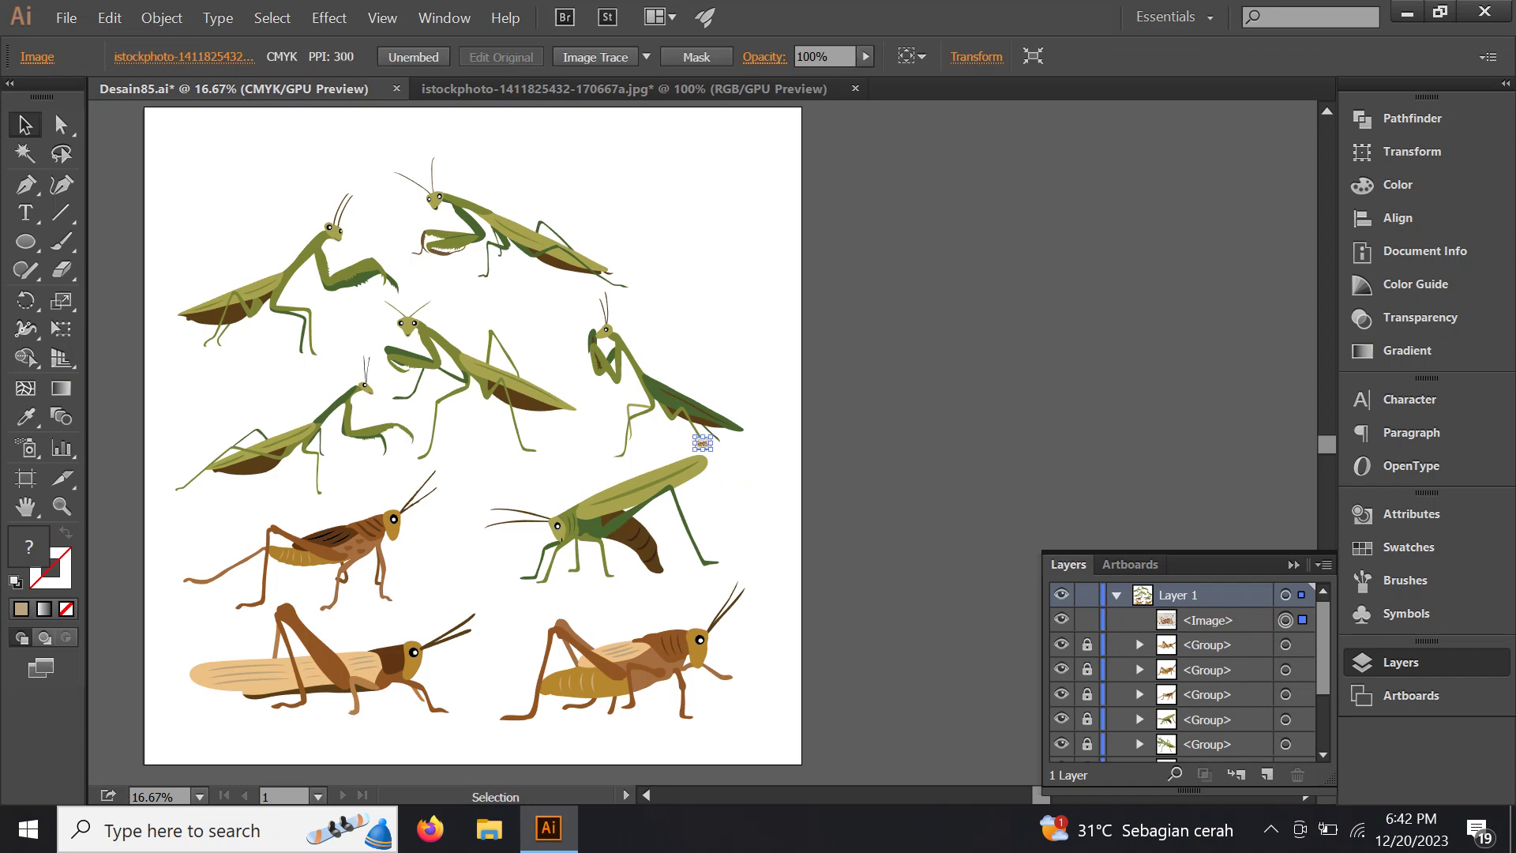
Move the pasted photo into the gap between the grasshopper illustrations and enlarge it
{"action": "key", "text": "ctrl+plus"}
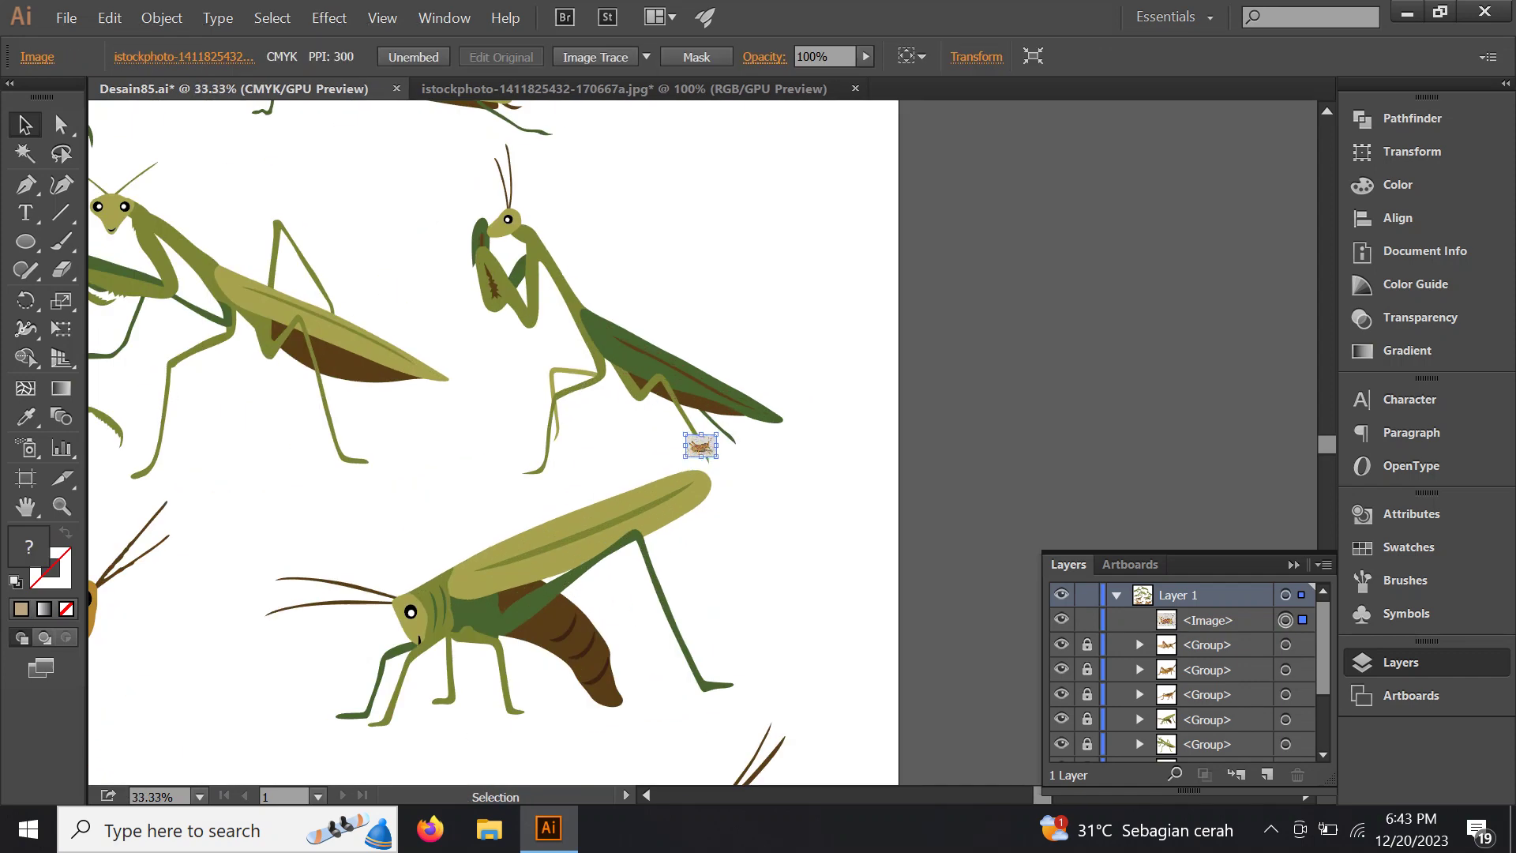
{"action": "left_click_drag", "start_coordinate": [700, 437], "coordinate": [673, 162]}
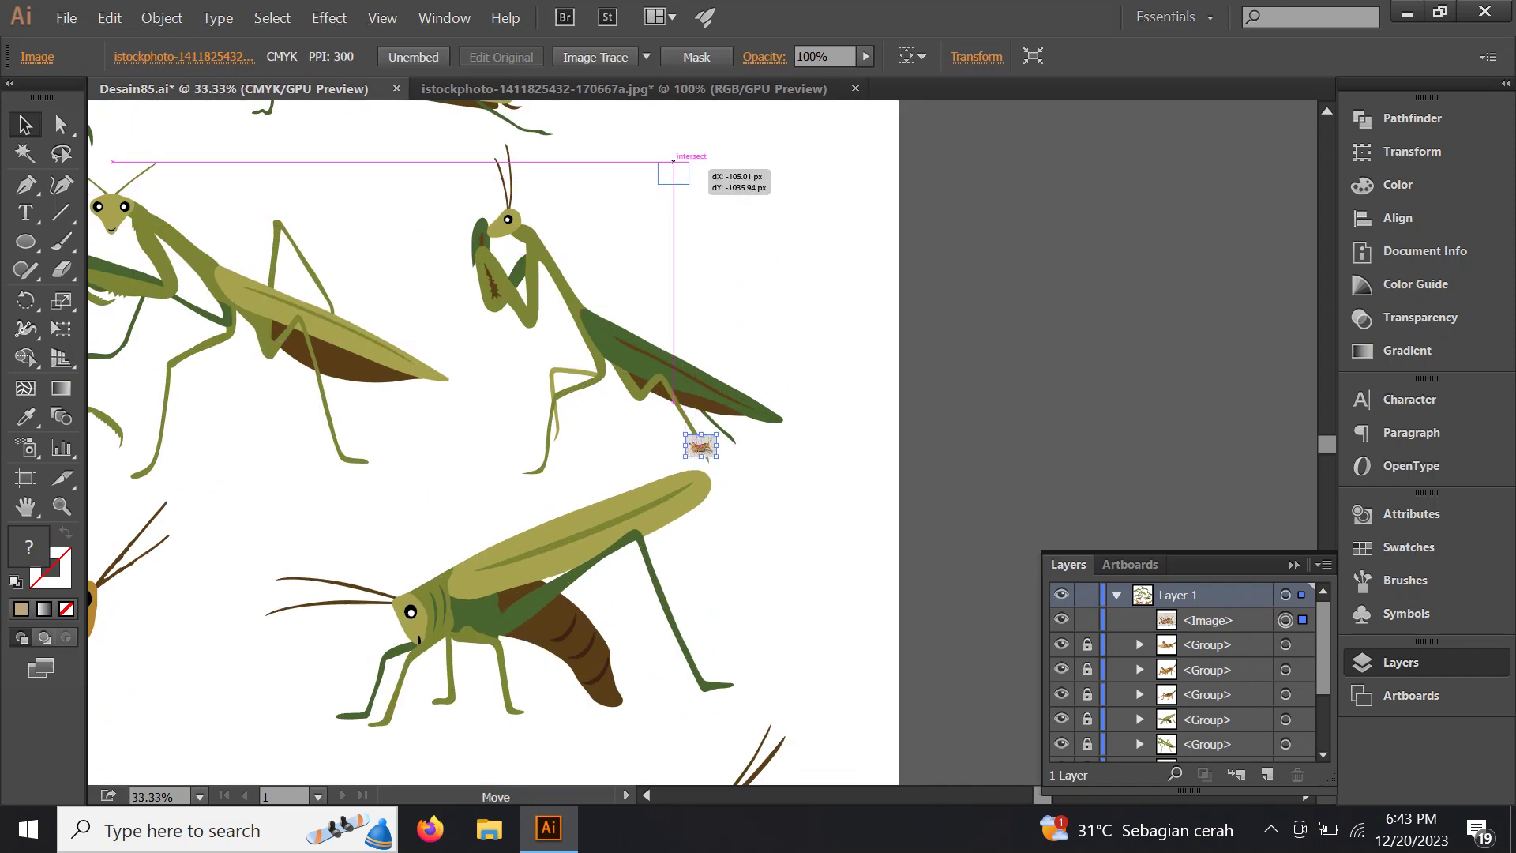
{"action": "mouse_move", "coordinate": [672, 162]}
{"action": "left_mouse_down"}
{"action": "mouse_move", "coordinate": [943, 95]}
{"action": "mouse_move", "coordinate": [405, 723]}
{"action": "mouse_move", "coordinate": [618, 360]}
{"action": "mouse_move", "coordinate": [619, 384]}
{"action": "left_mouse_up"}
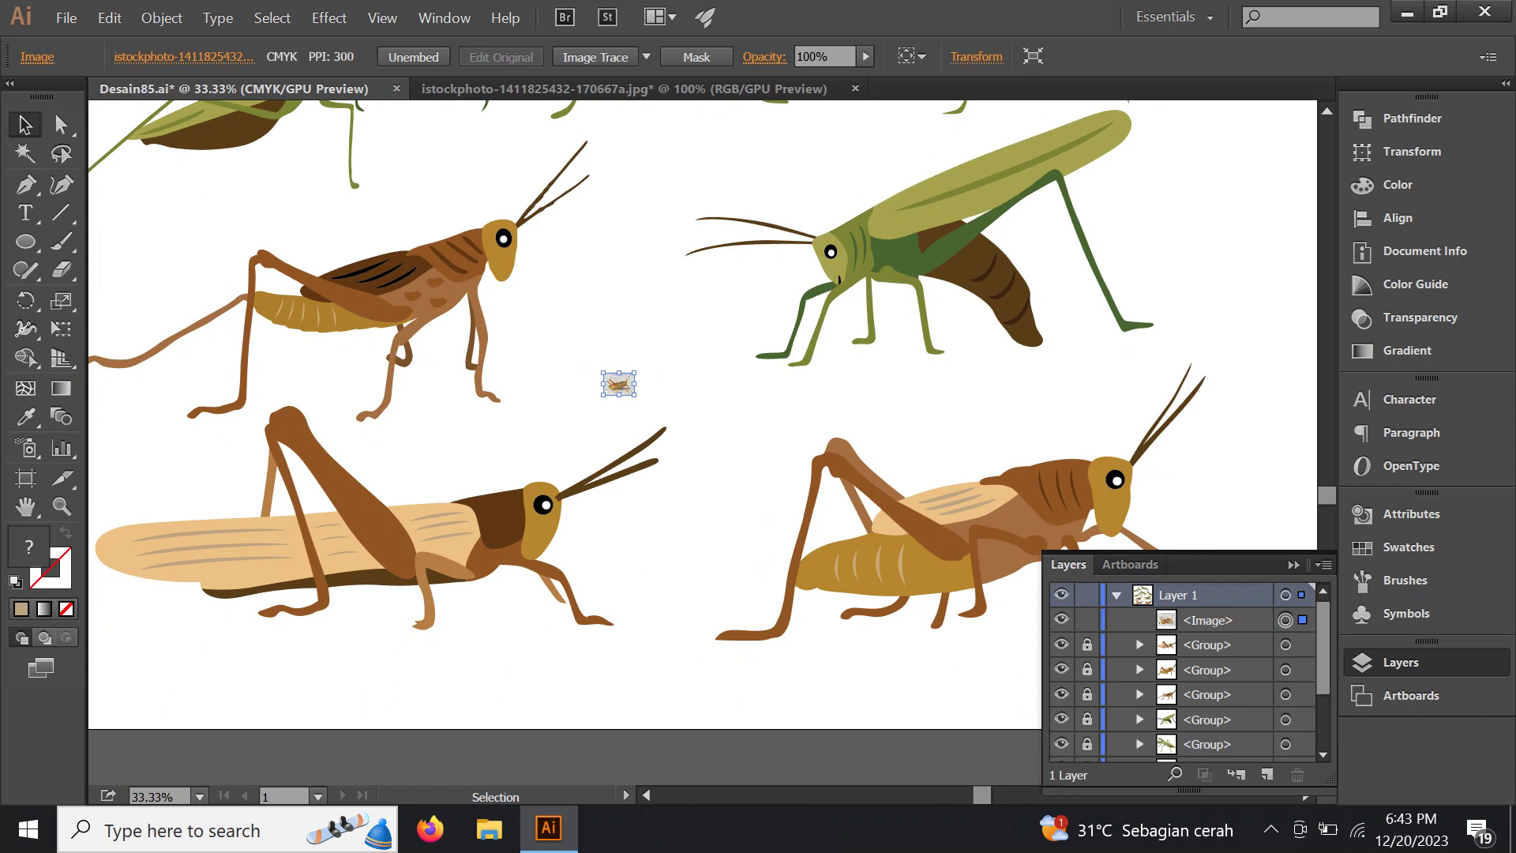
{"action": "mouse_move", "coordinate": [636, 372]}
{"action": "left_mouse_down"}
{"action": "mouse_move", "coordinate": [740, 296]}
{"action": "mouse_move", "coordinate": [641, 377]}
{"action": "left_mouse_up"}
Close the separate istockphoto document without saving changes
{"action": "left_click", "coordinate": [623, 88]}
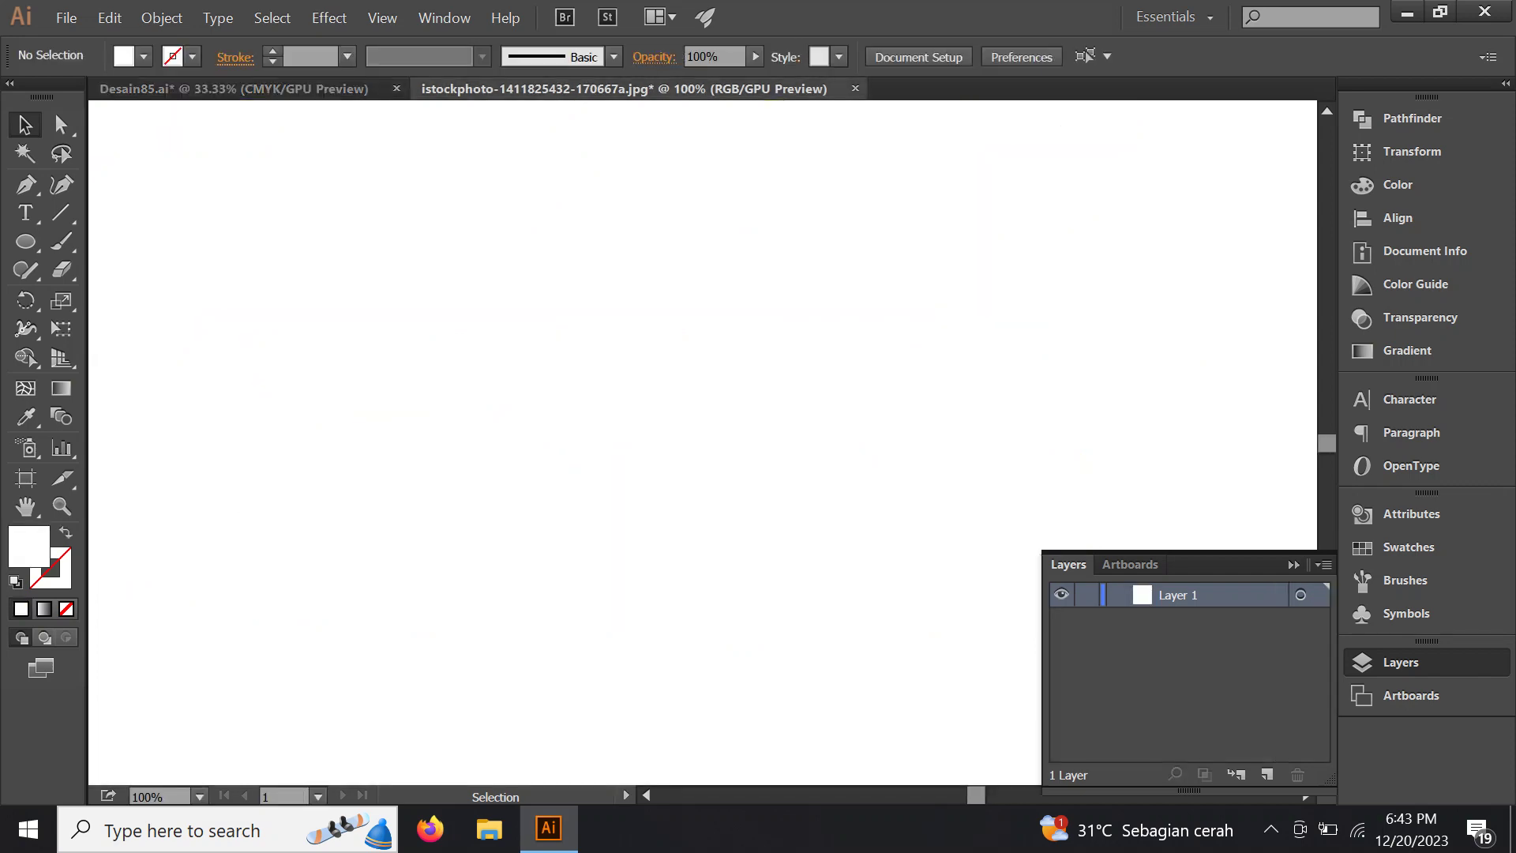
{"action": "key", "text": "ctrl+w"}
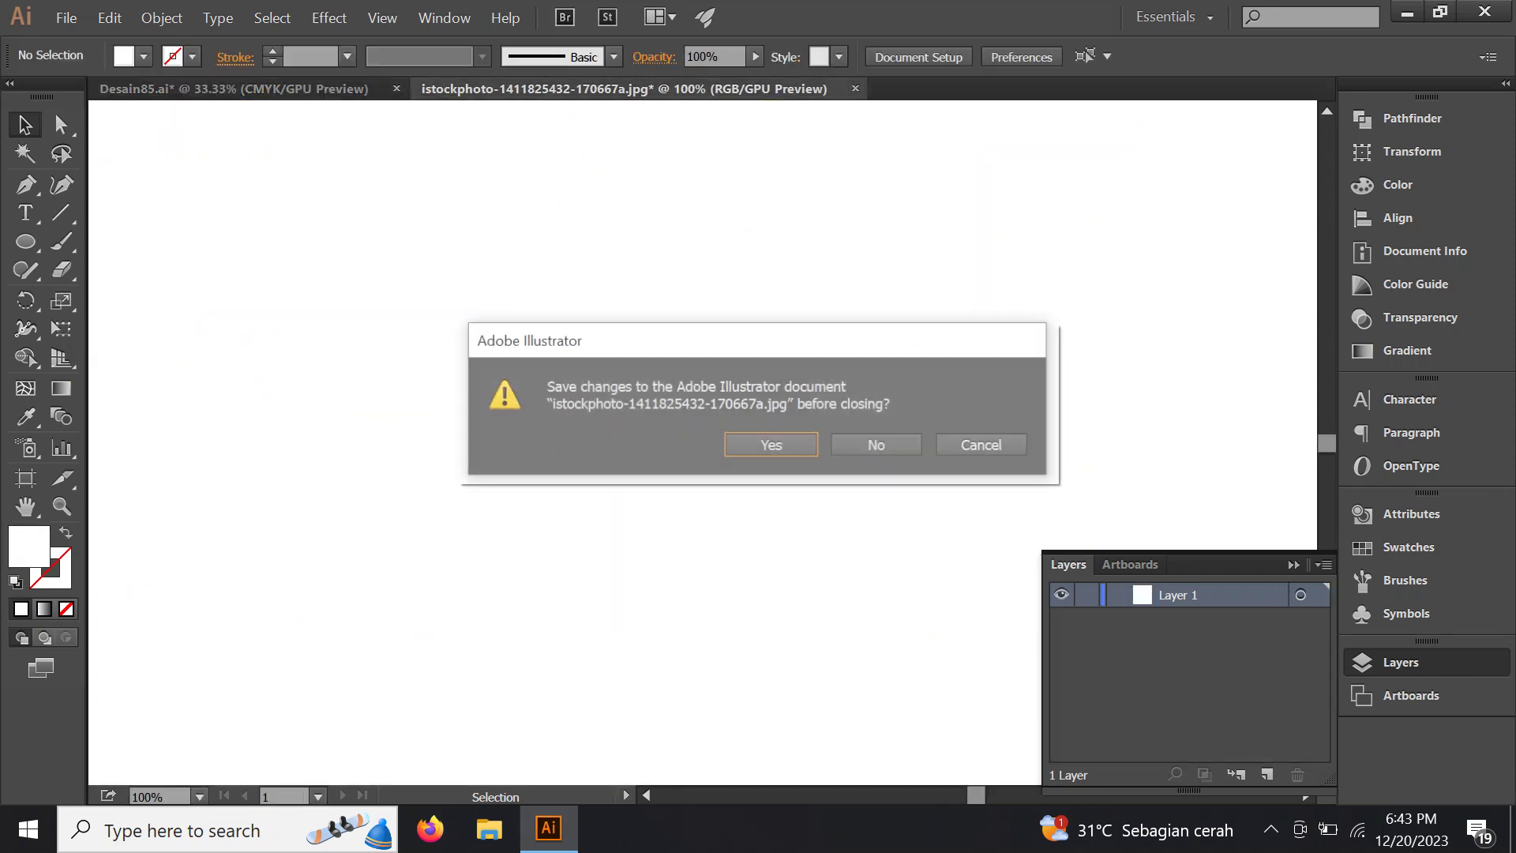
{"action": "left_click", "coordinate": [868, 444]}
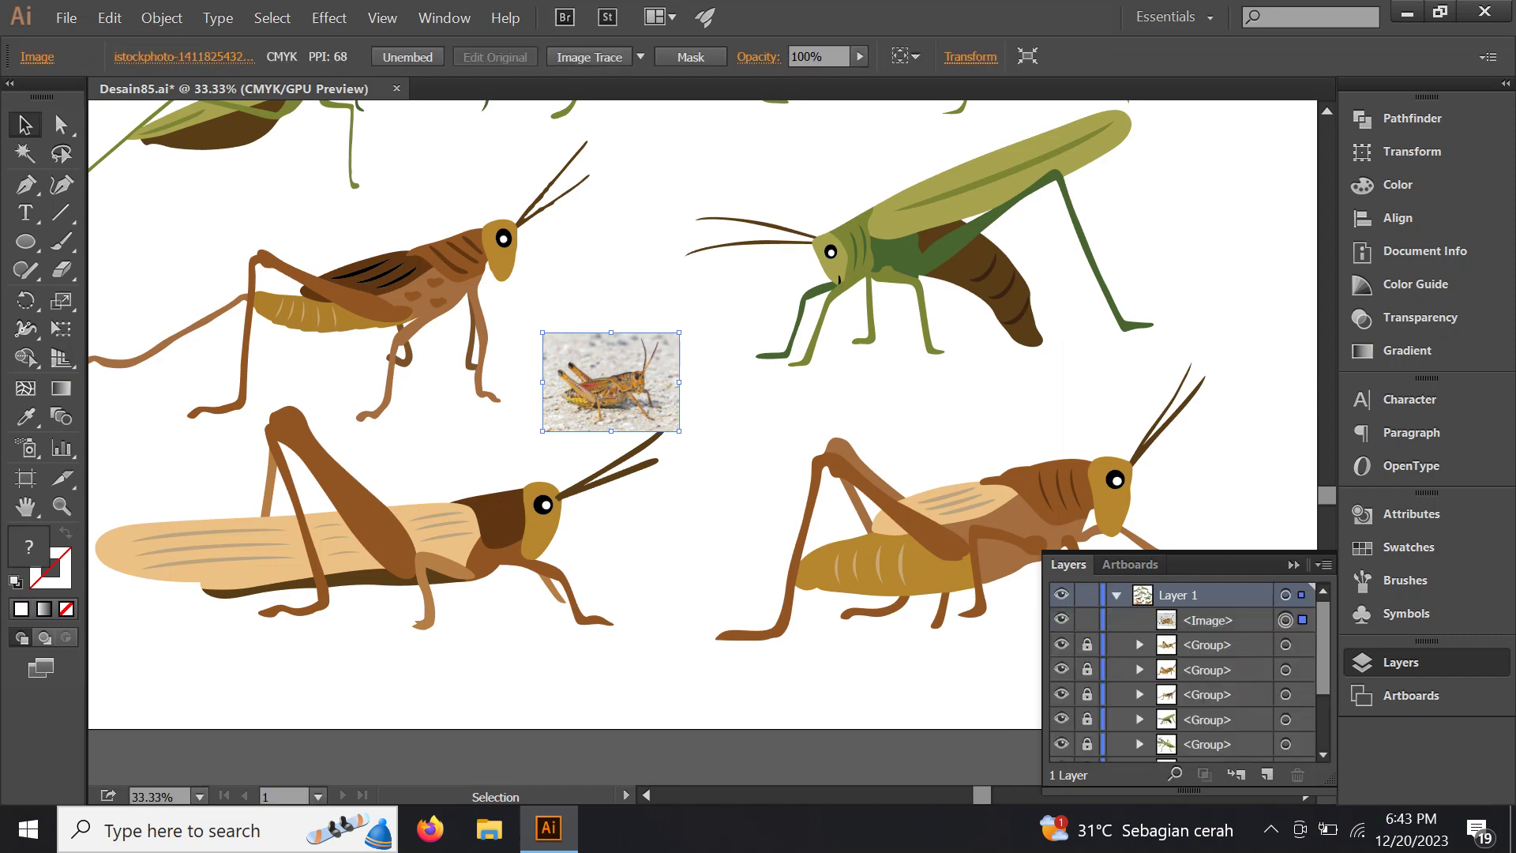
Lock the placed photo with Ctrl+2 and zoom in on the grasshopper's head
{"action": "key", "text": "ctrl+2"}
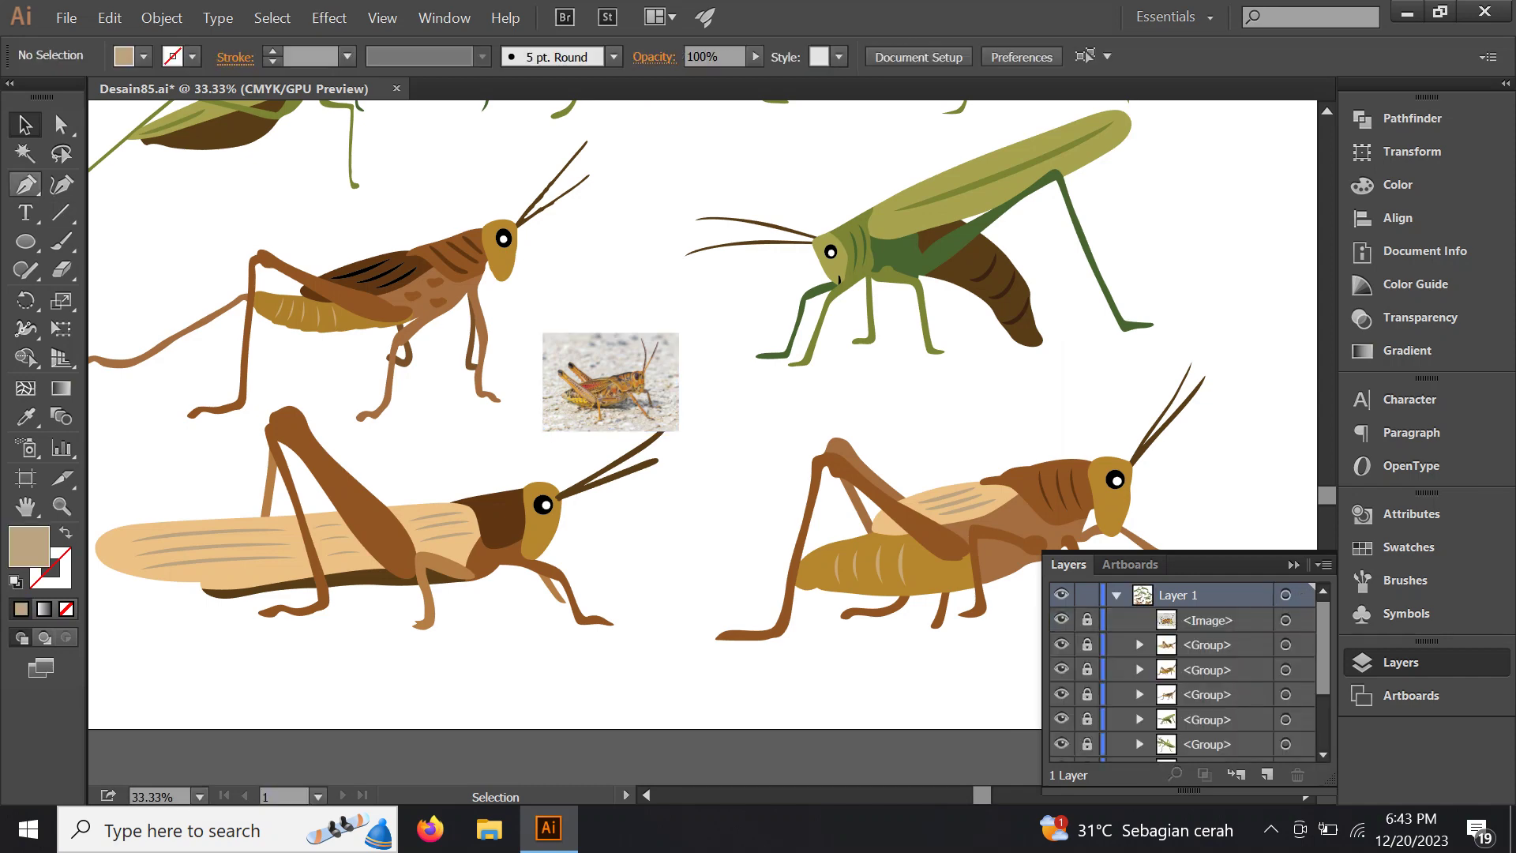
{"action": "scroll", "coordinate": [654, 373], "scroll_direction": "up", "scroll_amount": 2}
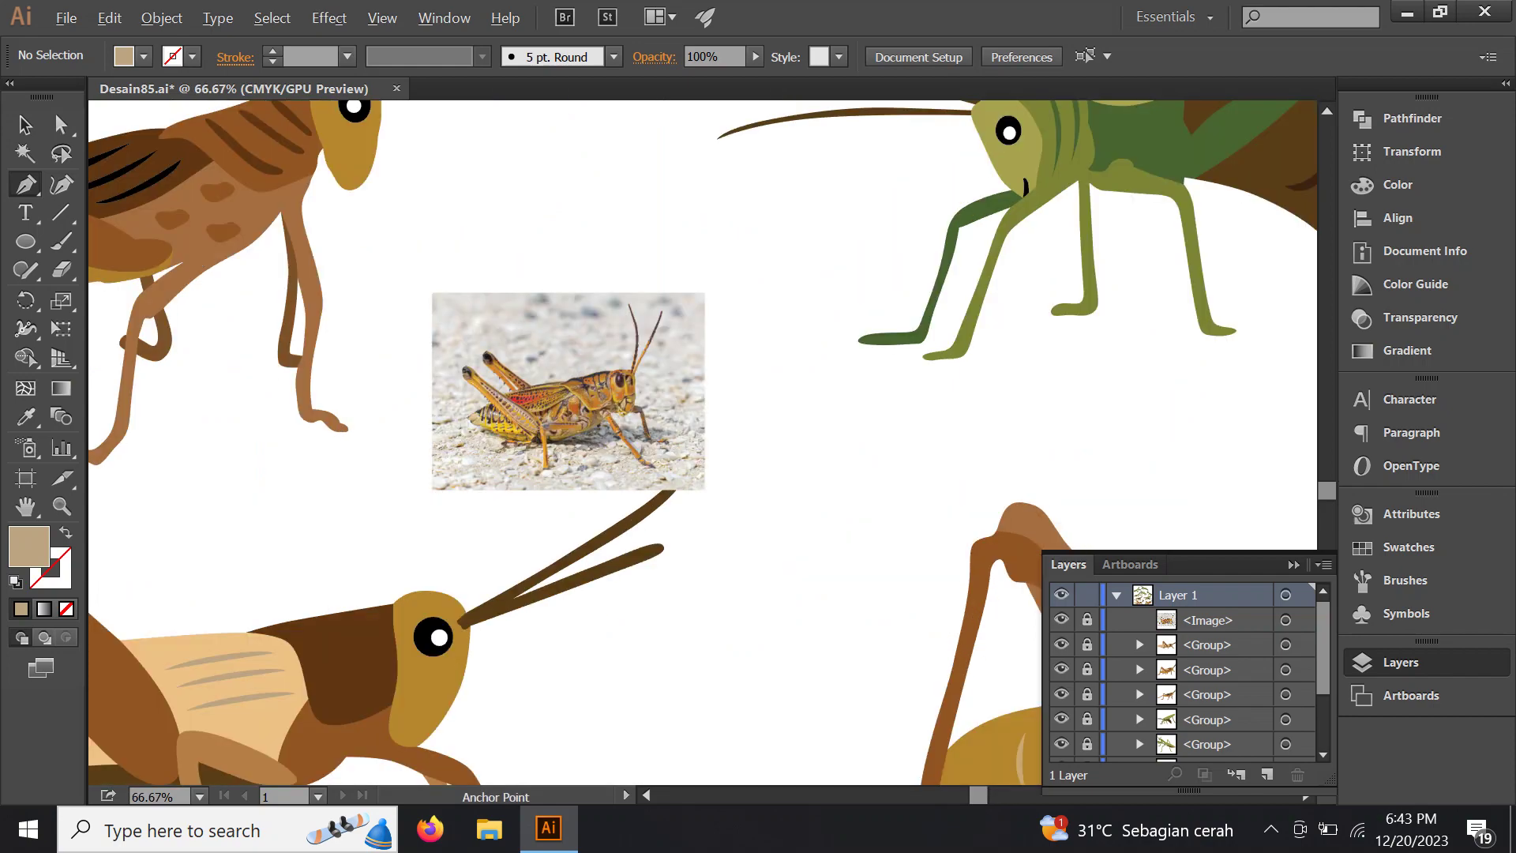
{"action": "scroll", "coordinate": [622, 369], "scroll_direction": "up", "scroll_amount": 2}
{"action": "scroll", "coordinate": [622, 369], "scroll_direction": "up", "scroll_amount": 2}
{"action": "scroll", "coordinate": [621, 370], "scroll_direction": "up", "scroll_amount": 1}
{"action": "left_click_drag", "start_coordinate": [622, 370], "coordinate": [683, 398]}
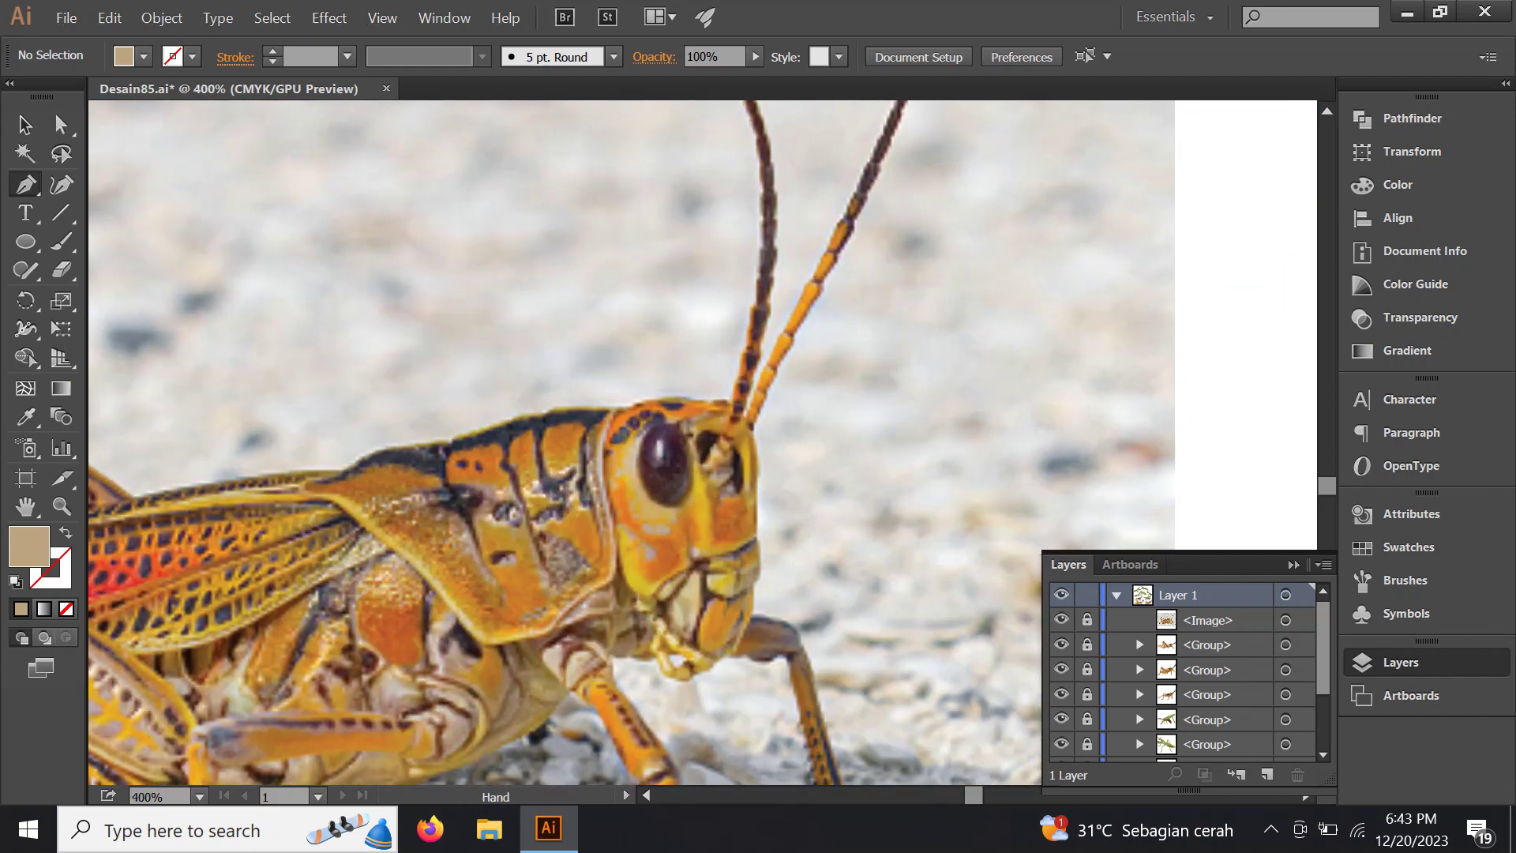
{"action": "scroll", "coordinate": [718, 403], "scroll_direction": "up", "scroll_amount": 1}
{"action": "scroll", "coordinate": [719, 403], "scroll_direction": "up", "scroll_amount": 1}
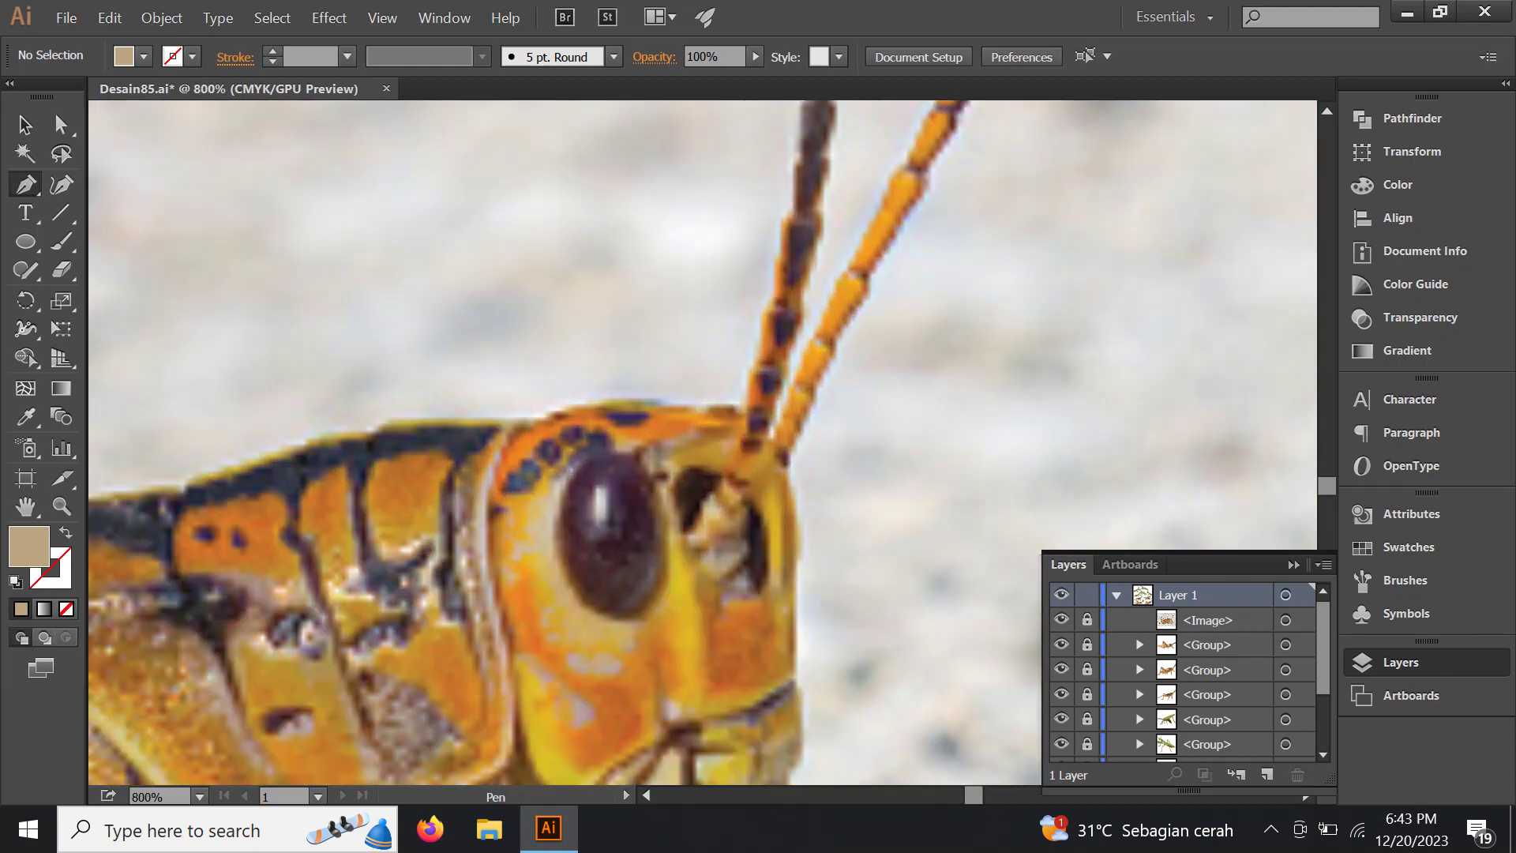
{"action": "scroll", "coordinate": [734, 419], "scroll_direction": "up", "scroll_amount": 1}
Start a Pen path at the antenna base and trace curved anchors up to its tip
{"action": "left_click", "coordinate": [741, 407]}
{"action": "left_click_drag", "start_coordinate": [741, 407], "coordinate": [672, 529]}
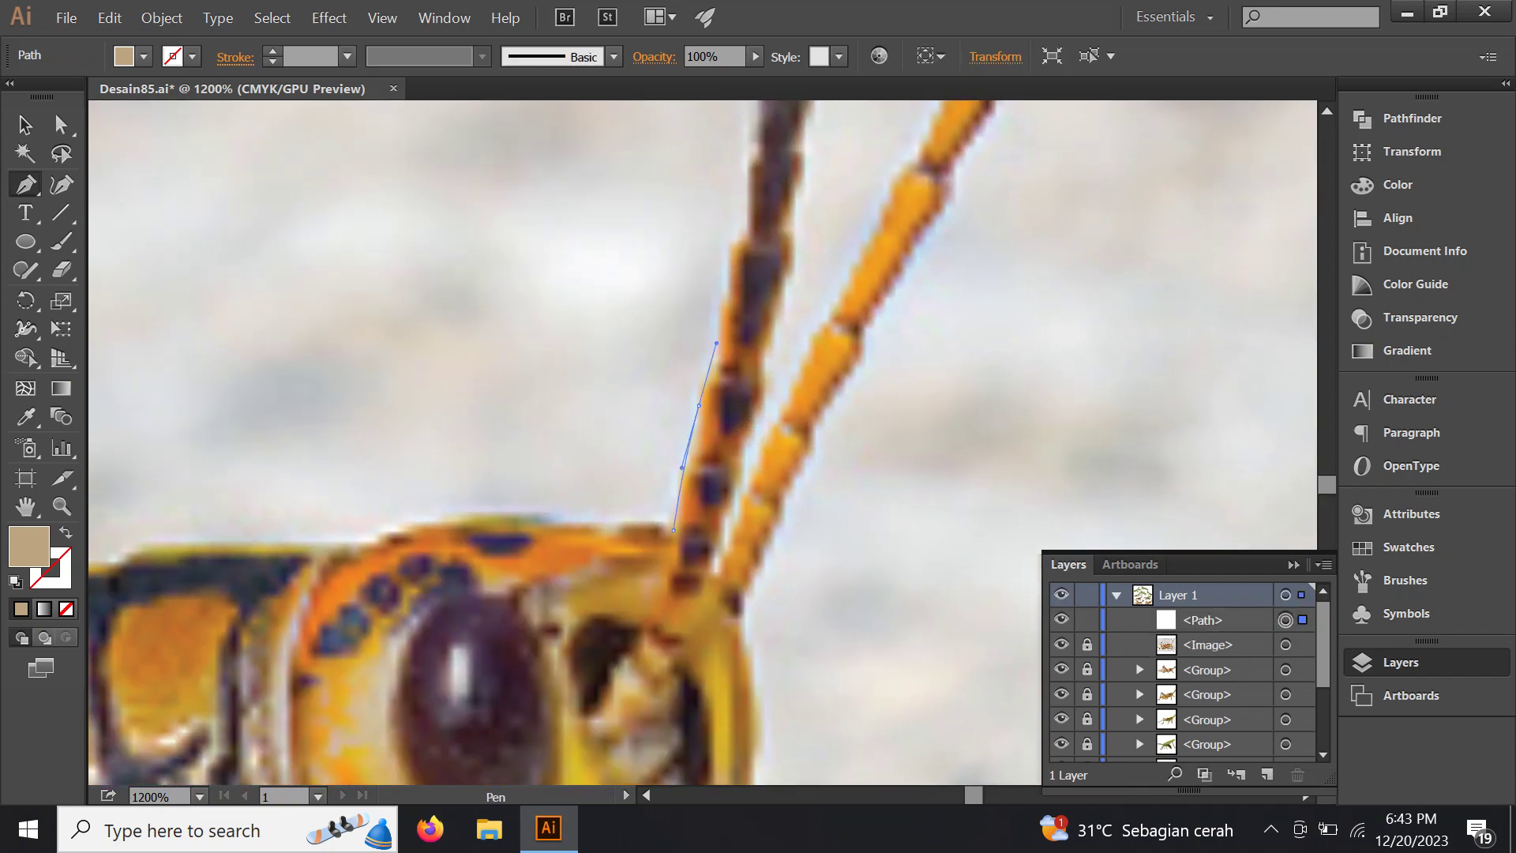
{"action": "left_click", "coordinate": [716, 344]}
{"action": "left_click_drag", "start_coordinate": [717, 343], "coordinate": [694, 476]}
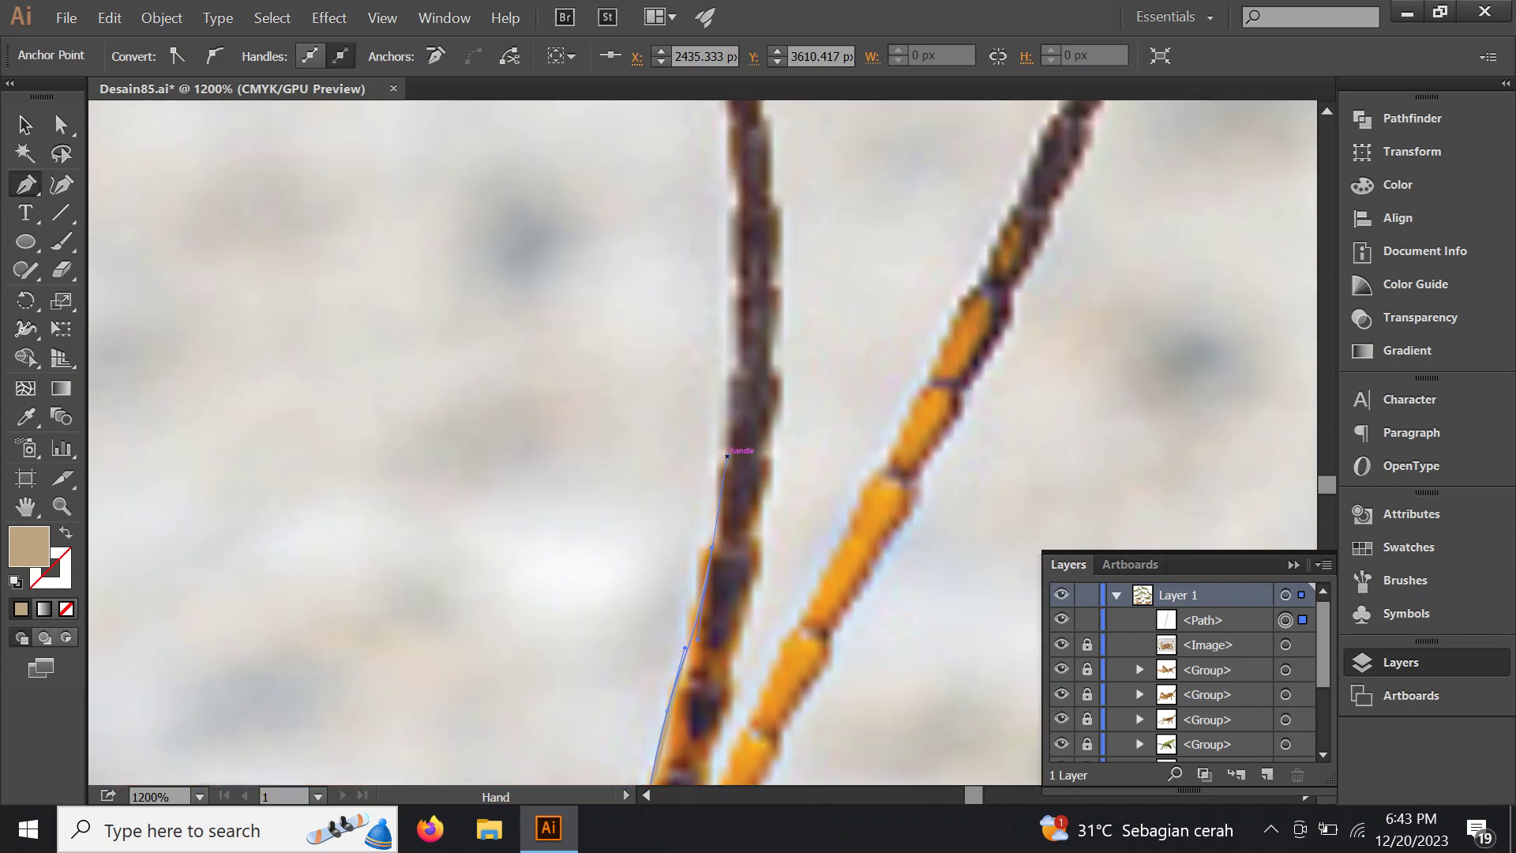
{"action": "left_click_drag", "start_coordinate": [737, 283], "coordinate": [713, 491]}
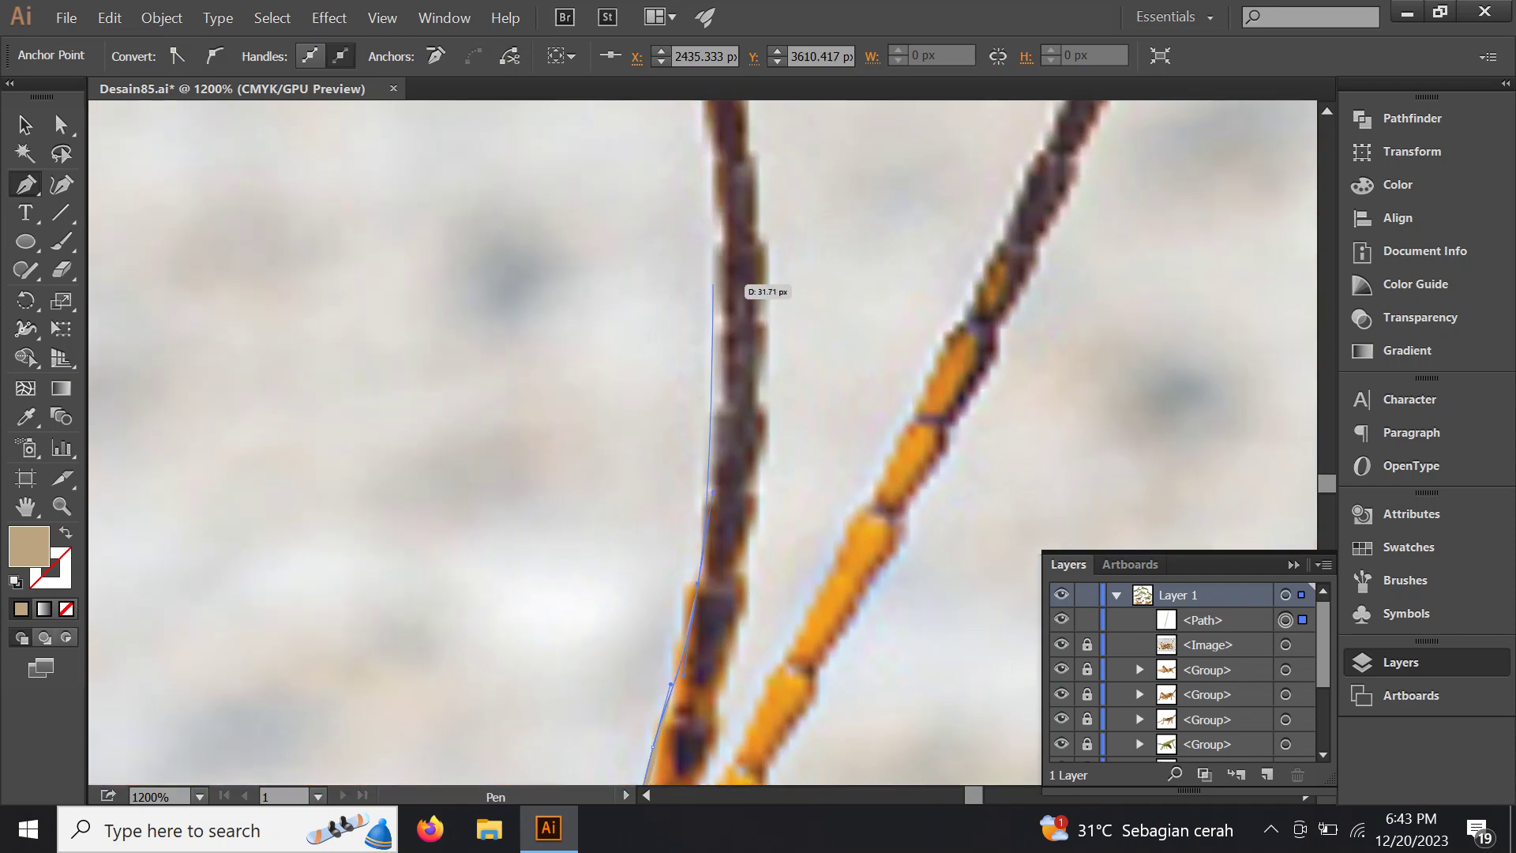
{"action": "mouse_move", "coordinate": [713, 284]}
{"action": "left_mouse_down"}
{"action": "mouse_move", "coordinate": [705, 216]}
{"action": "mouse_move", "coordinate": [667, 508]}
{"action": "left_mouse_up"}
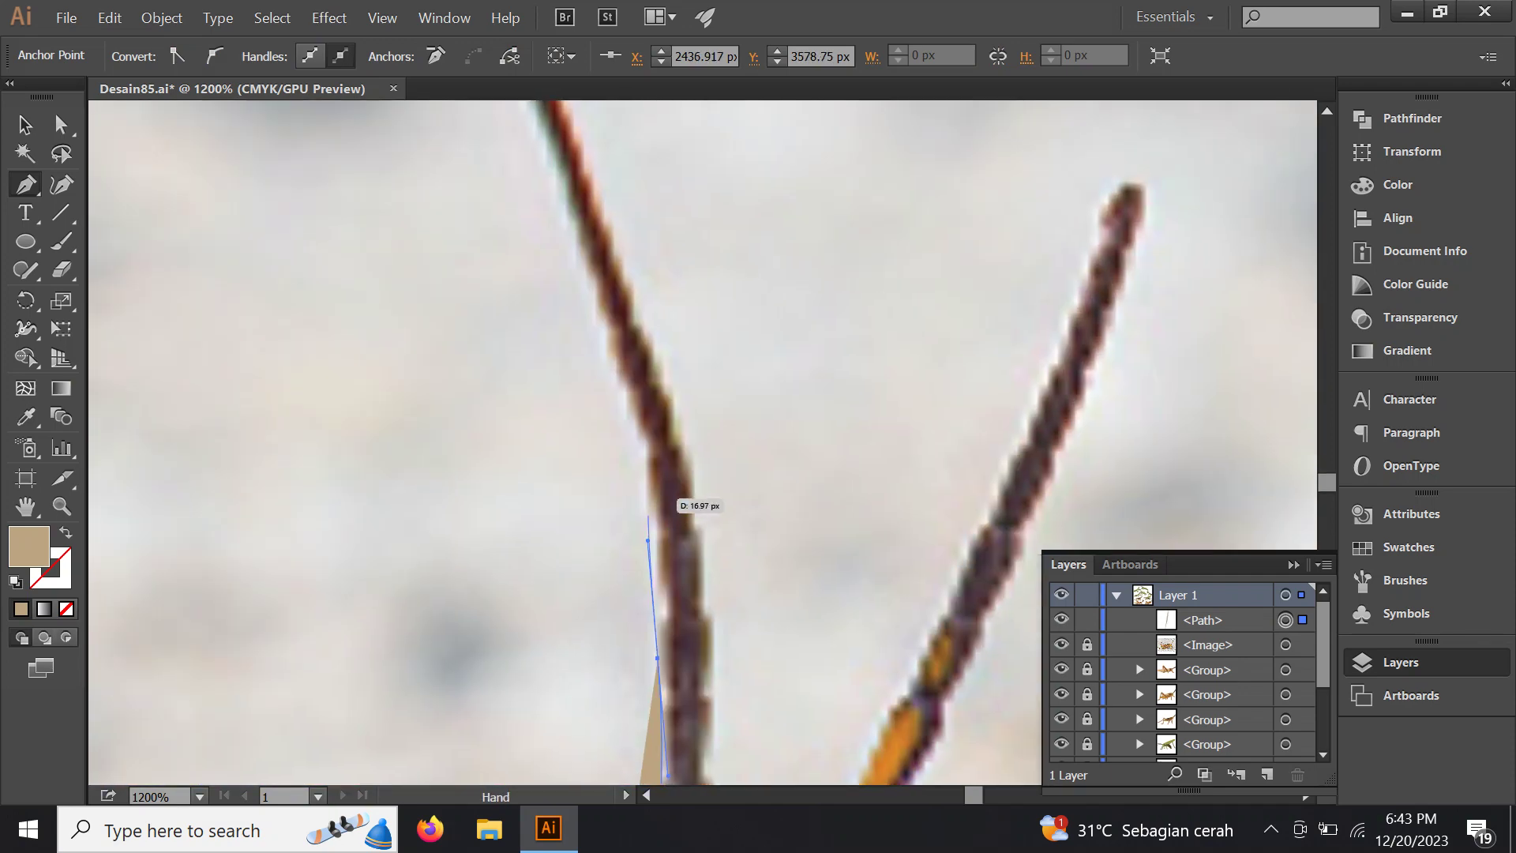
{"action": "mouse_move", "coordinate": [628, 402]}
{"action": "left_mouse_down"}
{"action": "mouse_move", "coordinate": [608, 343]}
{"action": "mouse_move", "coordinate": [612, 555]}
{"action": "left_mouse_up"}
{"action": "left_click_drag", "start_coordinate": [612, 555], "coordinate": [572, 436]}
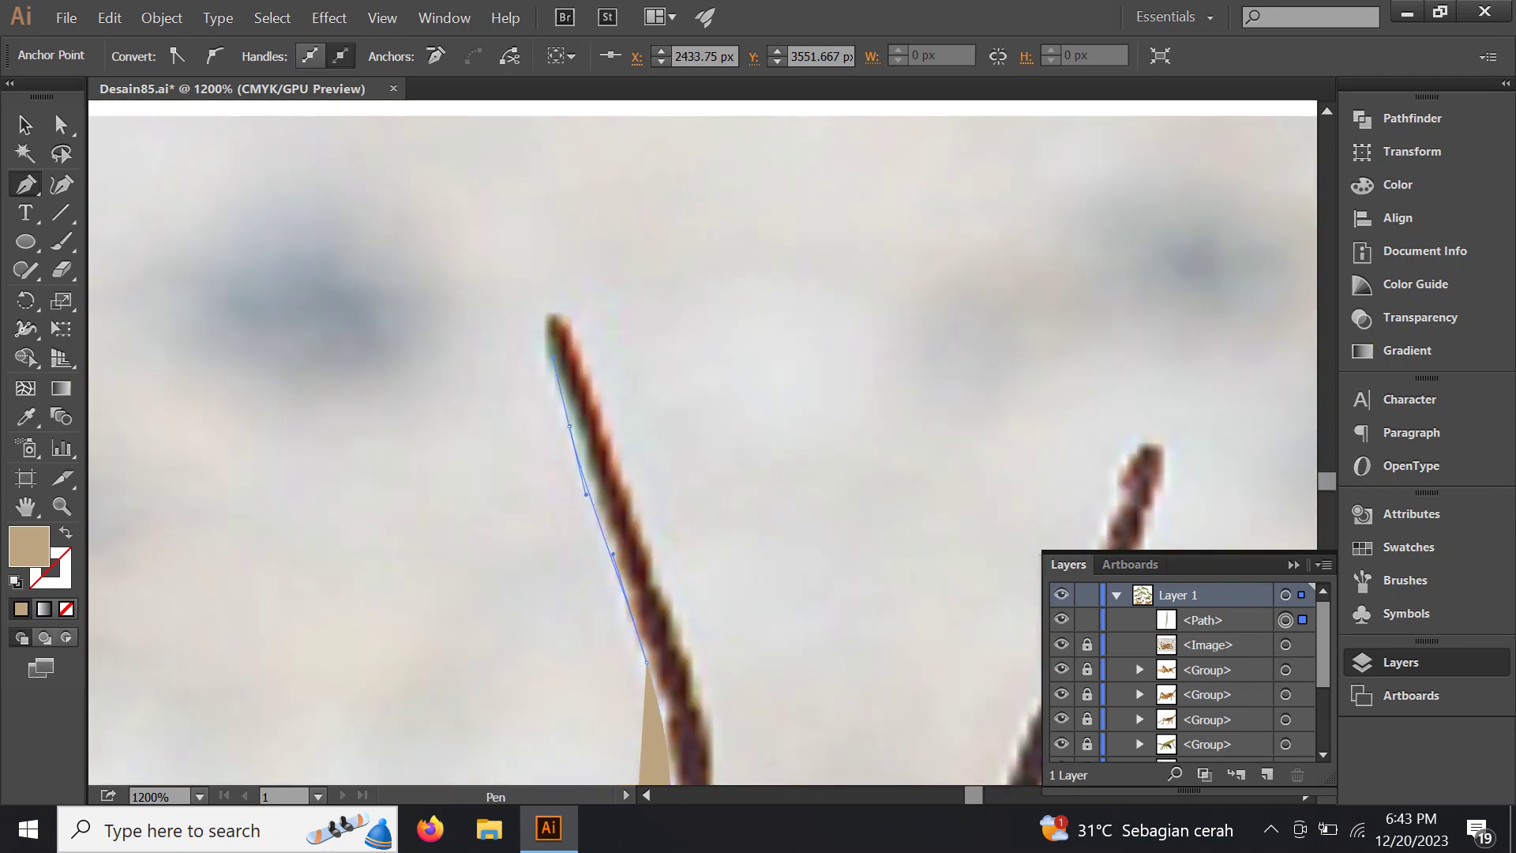
{"action": "left_click", "coordinate": [548, 335]}
{"action": "scroll", "coordinate": [548, 336], "scroll_direction": "up", "scroll_amount": 2}
{"action": "mouse_move", "coordinate": [549, 345]}
{"action": "left_mouse_down"}
{"action": "mouse_move", "coordinate": [574, 300]}
{"action": "mouse_move", "coordinate": [681, 636]}
{"action": "left_mouse_up"}
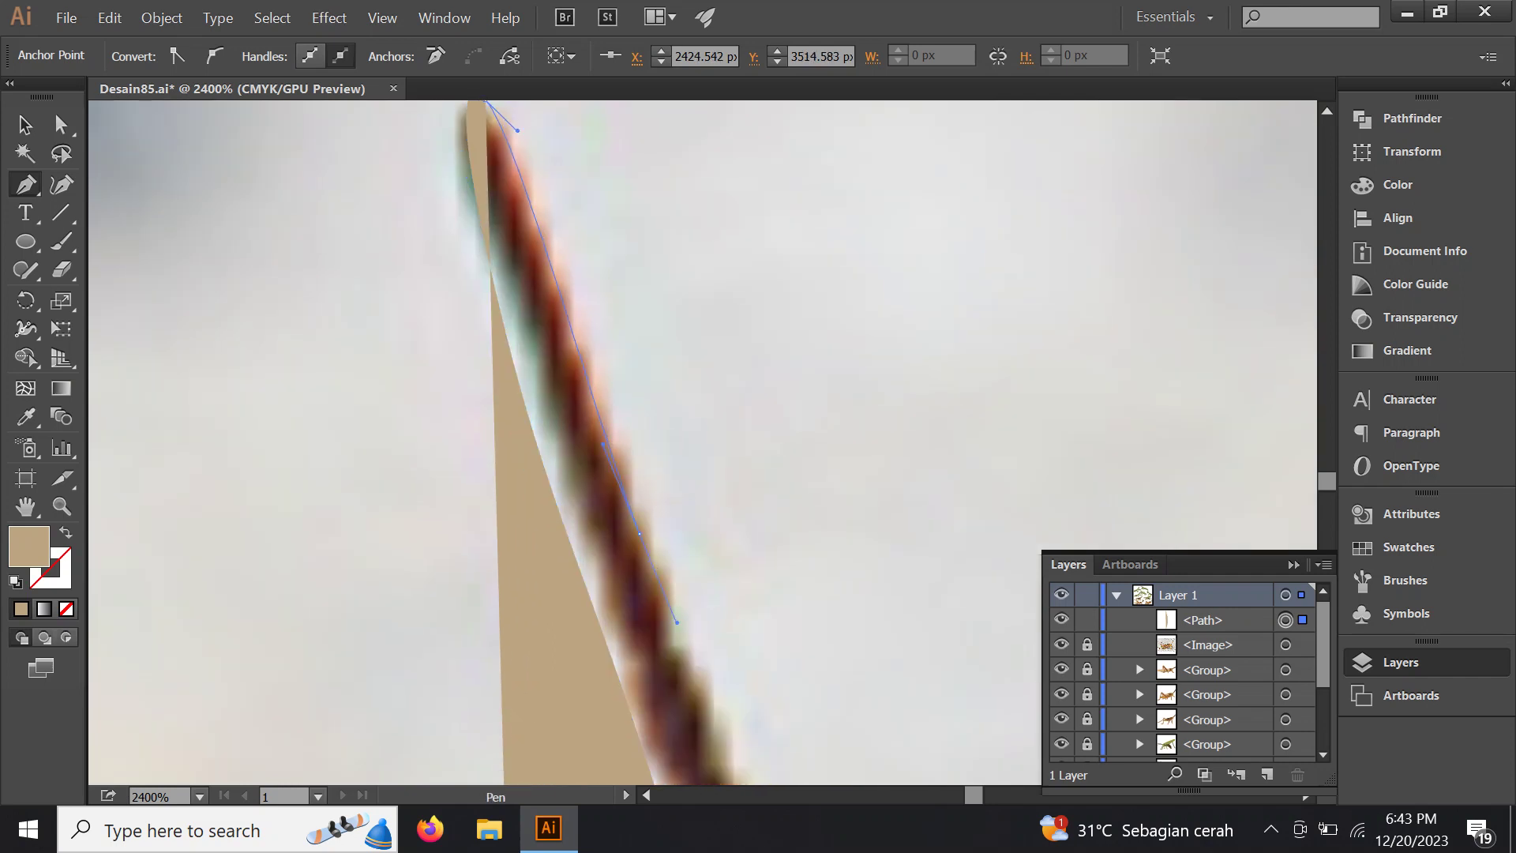
Trace the antenna's other edge back down to where it meets the head
{"action": "scroll", "coordinate": [681, 637], "scroll_direction": "down", "scroll_amount": 1}
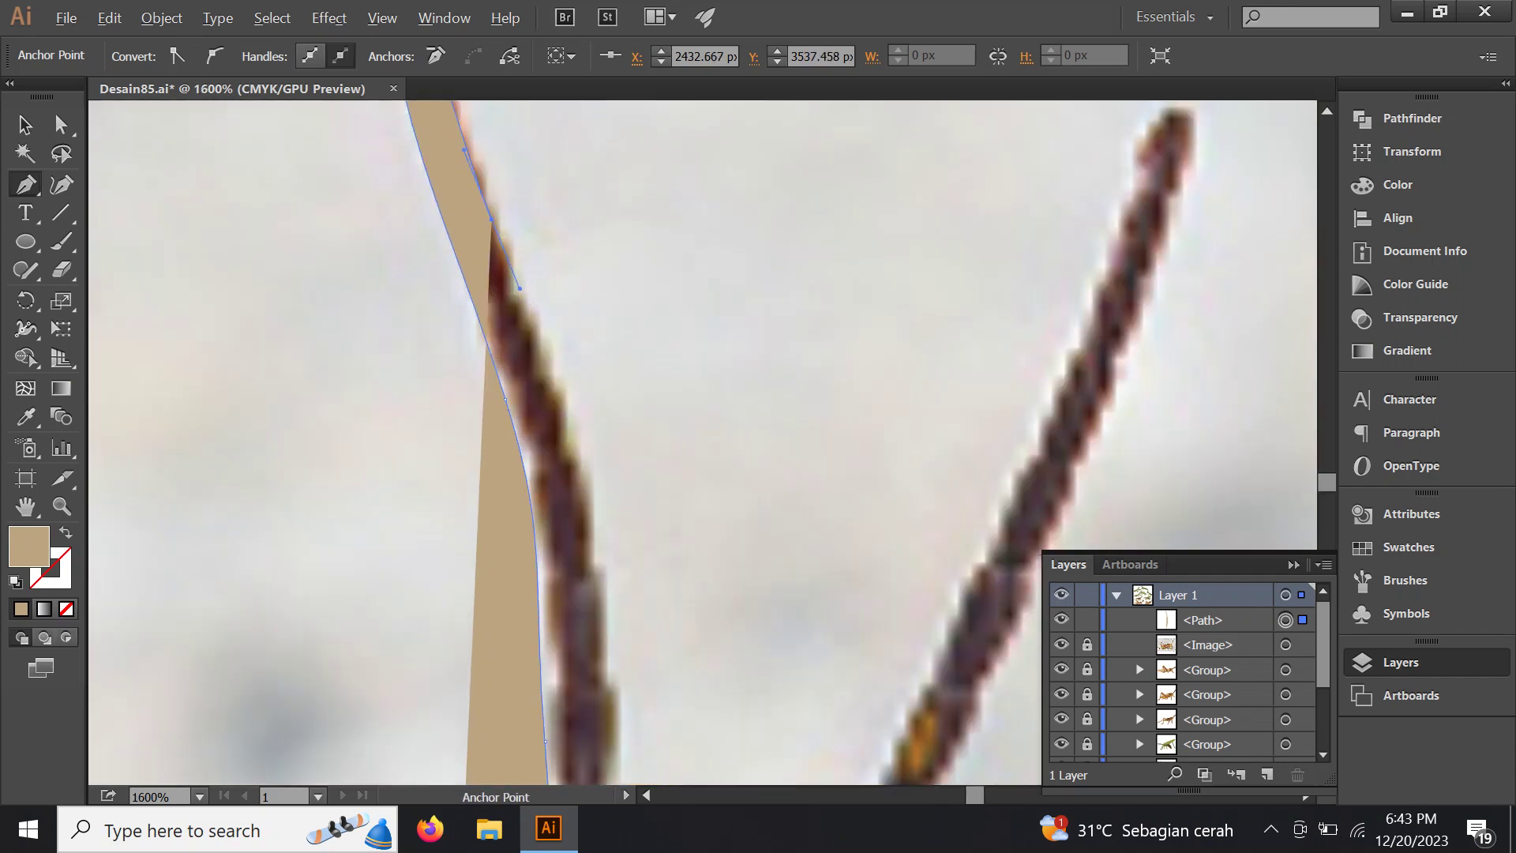
{"action": "mouse_move", "coordinate": [681, 637]}
{"action": "left_mouse_down"}
{"action": "mouse_move", "coordinate": [577, 444]}
{"action": "mouse_move", "coordinate": [578, 462]}
{"action": "left_mouse_up"}
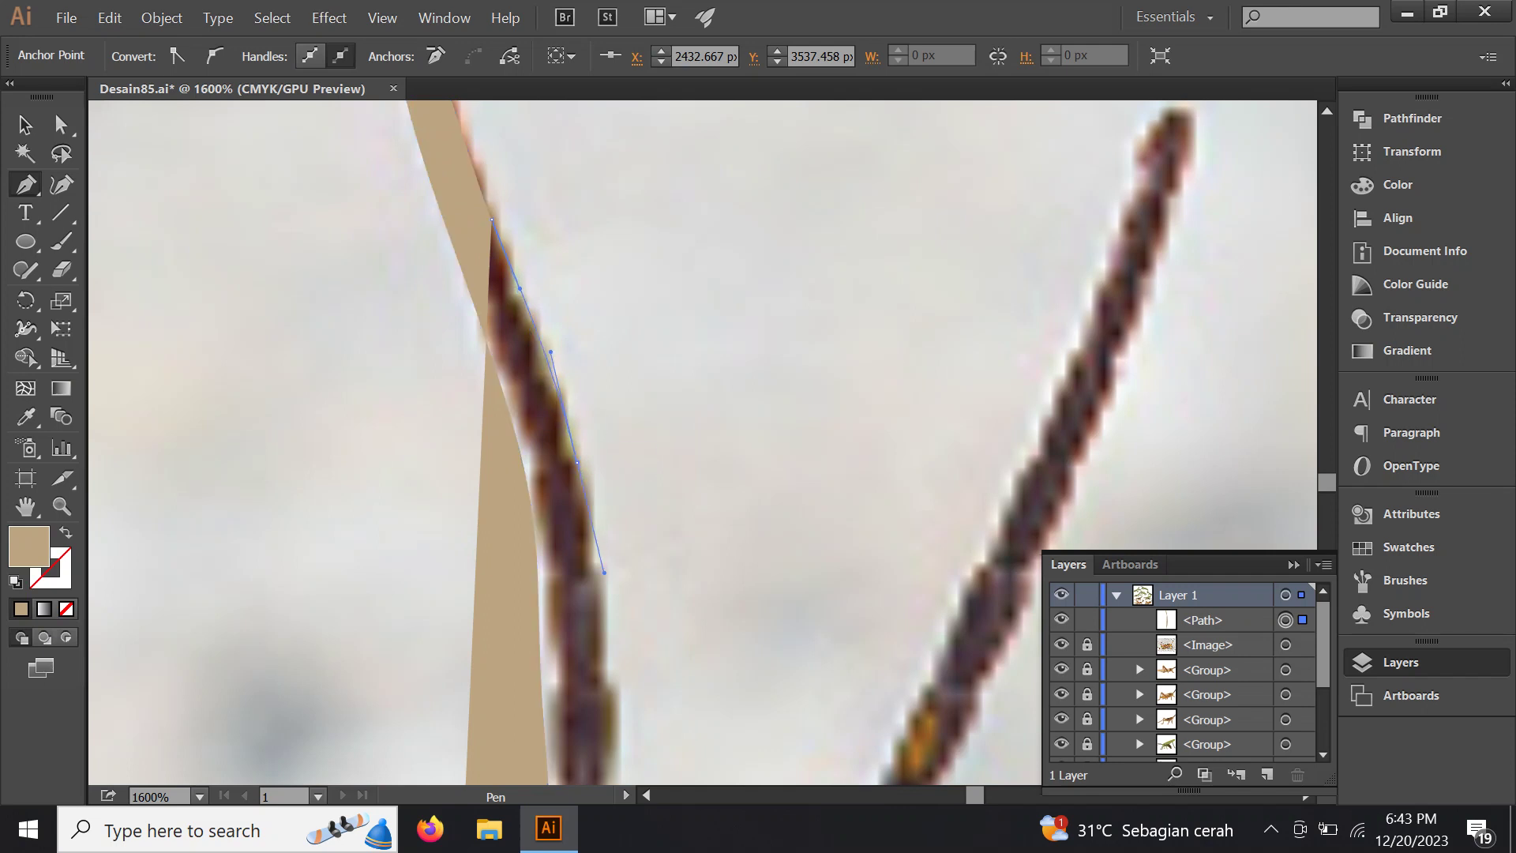
{"action": "left_click_drag", "start_coordinate": [604, 572], "coordinate": [649, 521]}
{"action": "scroll", "coordinate": [612, 585], "scroll_direction": "down", "scroll_amount": 3}
{"action": "mouse_move", "coordinate": [636, 643]}
{"action": "left_mouse_down"}
{"action": "mouse_move", "coordinate": [643, 496]}
{"action": "mouse_move", "coordinate": [663, 523]}
{"action": "left_mouse_up"}
{"action": "scroll", "coordinate": [635, 644], "scroll_direction": "down", "scroll_amount": 5}
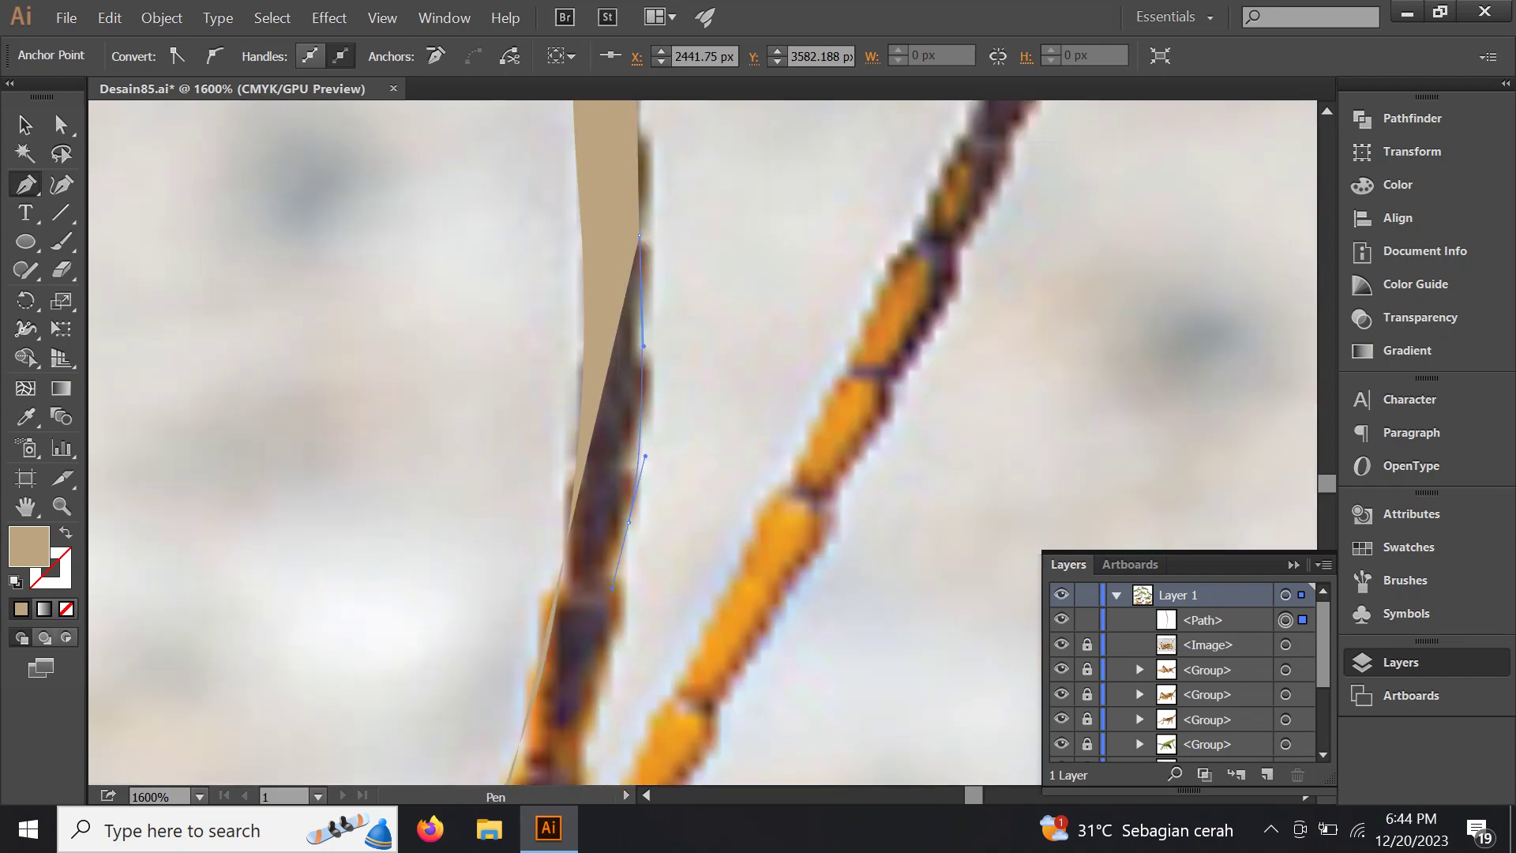
{"action": "mouse_move", "coordinate": [646, 594]}
{"action": "left_mouse_down"}
{"action": "mouse_move", "coordinate": [653, 607]}
{"action": "mouse_move", "coordinate": [617, 610]}
{"action": "left_mouse_up"}
{"action": "scroll", "coordinate": [671, 426], "scroll_direction": "down", "scroll_amount": 3}
{"action": "scroll", "coordinate": [613, 641], "scroll_direction": "down", "scroll_amount": 3}
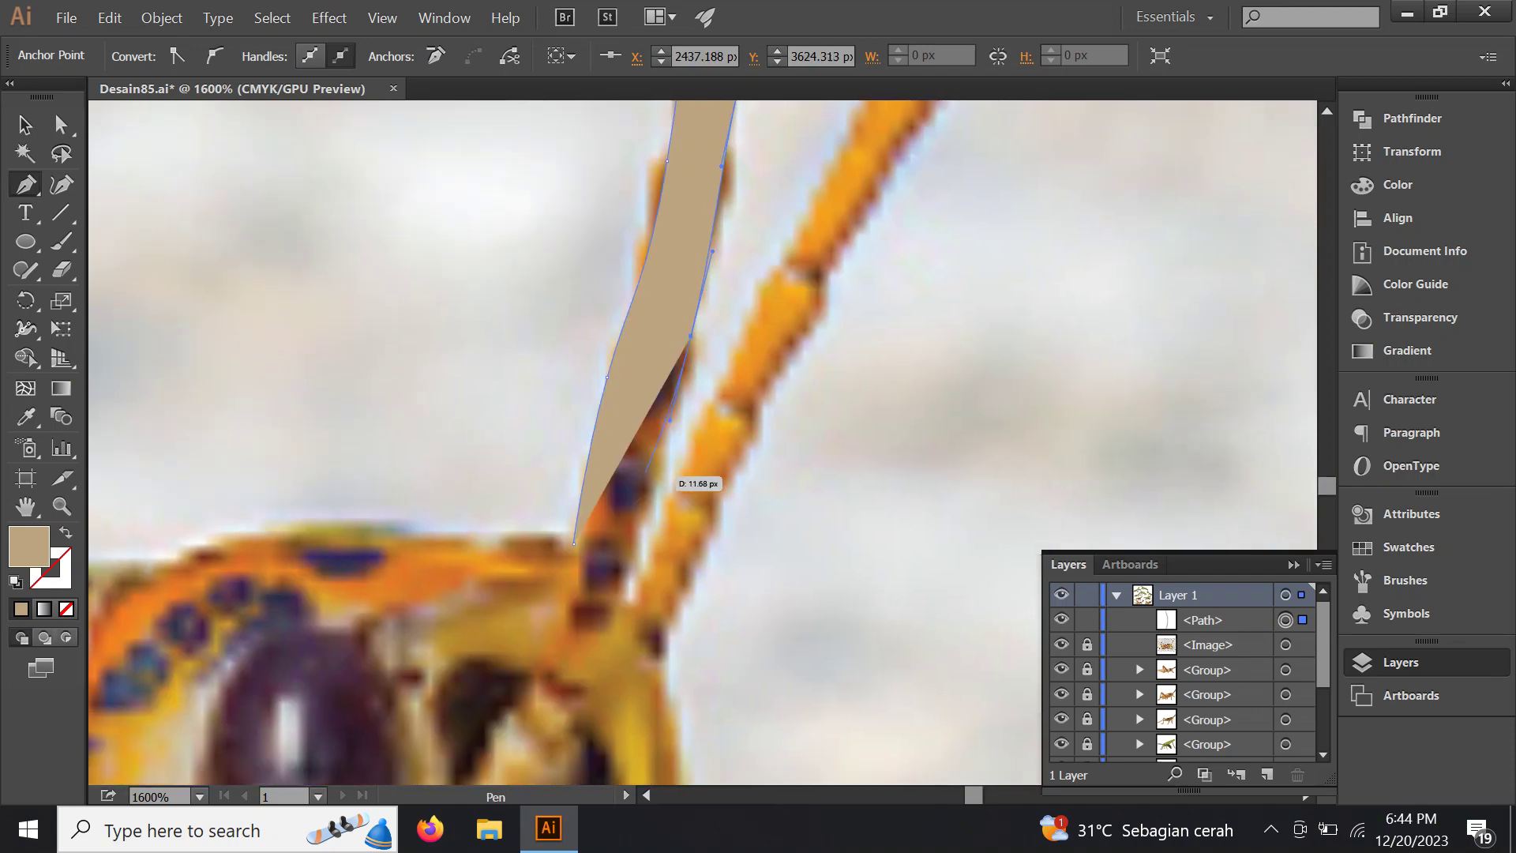
{"action": "mouse_move", "coordinate": [631, 546]}
{"action": "left_mouse_down"}
{"action": "mouse_move", "coordinate": [624, 593]}
{"action": "mouse_move", "coordinate": [717, 500]}
{"action": "mouse_move", "coordinate": [760, 379]}
{"action": "left_mouse_up"}
{"action": "scroll", "coordinate": [624, 593], "scroll_direction": "up", "scroll_amount": 3}
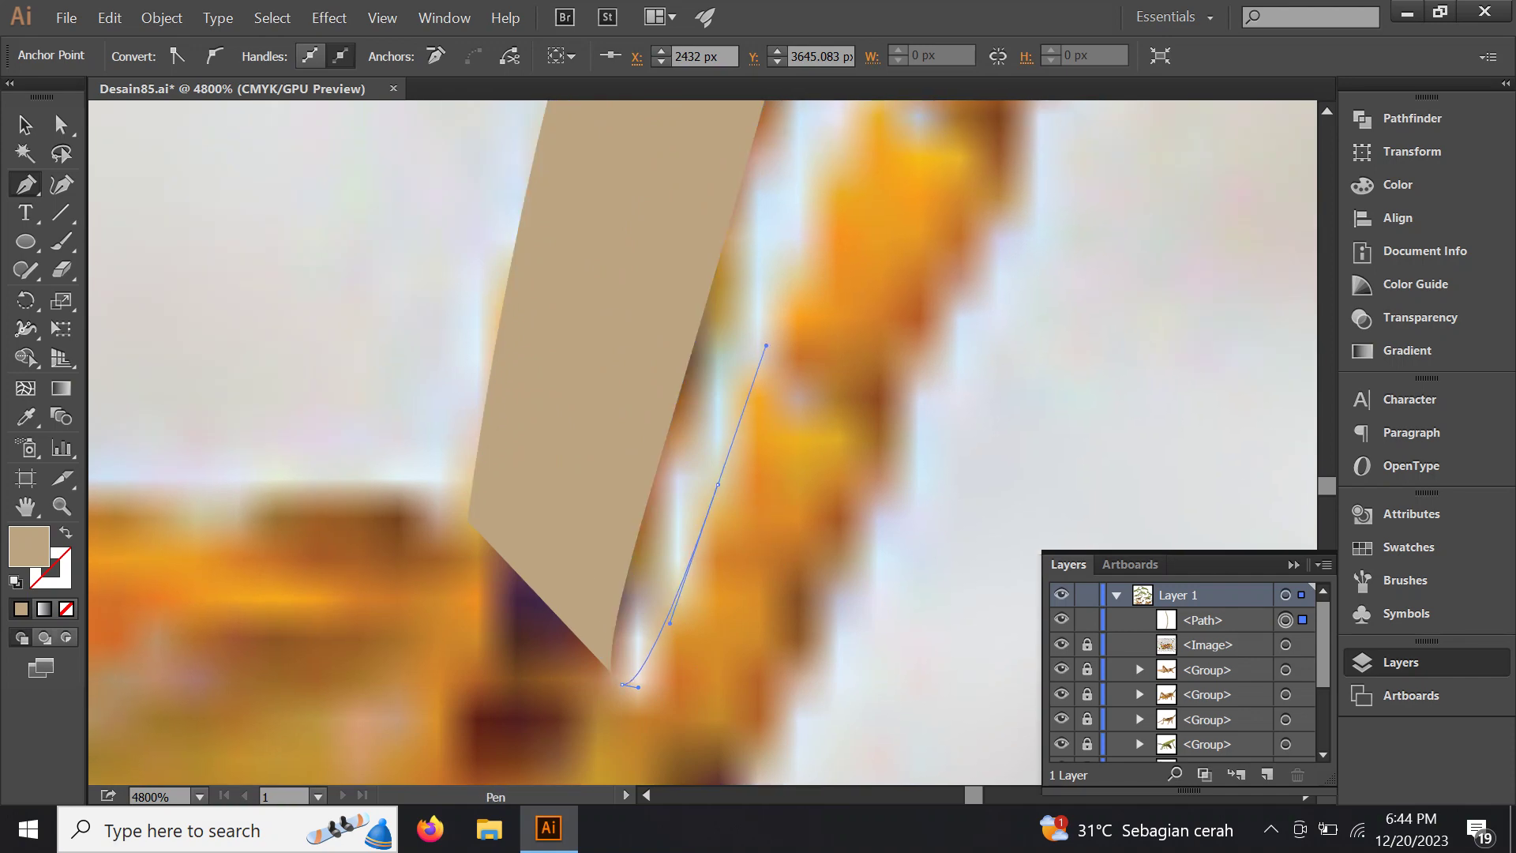
{"action": "scroll", "coordinate": [761, 379], "scroll_direction": "down", "scroll_amount": 2}
Extend the path with curved anchors up the second antenna toward its upper end
{"action": "left_click_drag", "start_coordinate": [837, 316], "coordinate": [693, 501]}
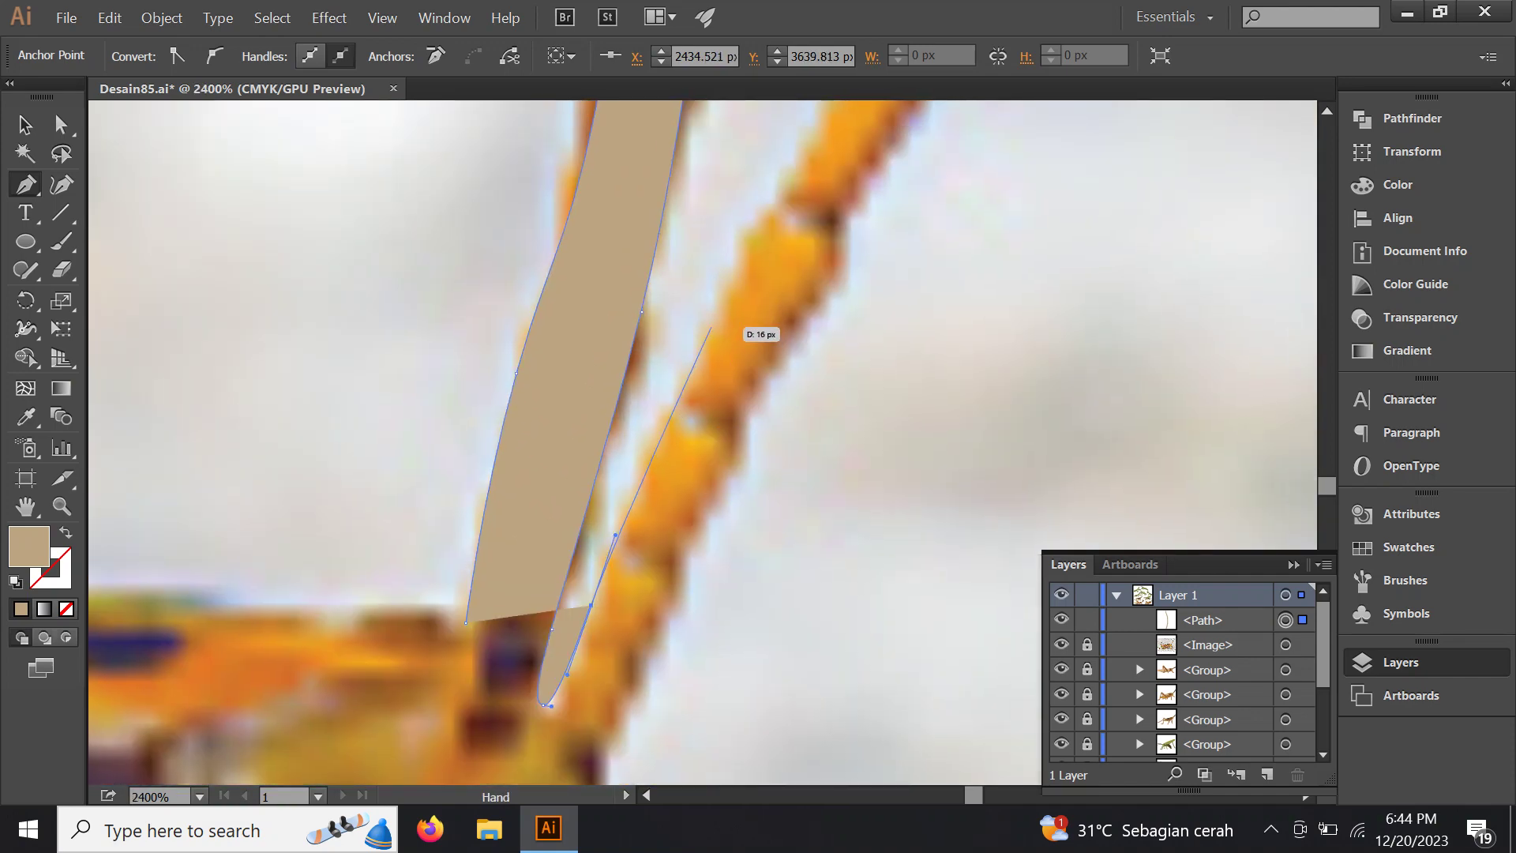
{"action": "mouse_move", "coordinate": [713, 323]}
{"action": "left_mouse_down"}
{"action": "mouse_move", "coordinate": [751, 262]}
{"action": "mouse_move", "coordinate": [640, 373]}
{"action": "left_mouse_up"}
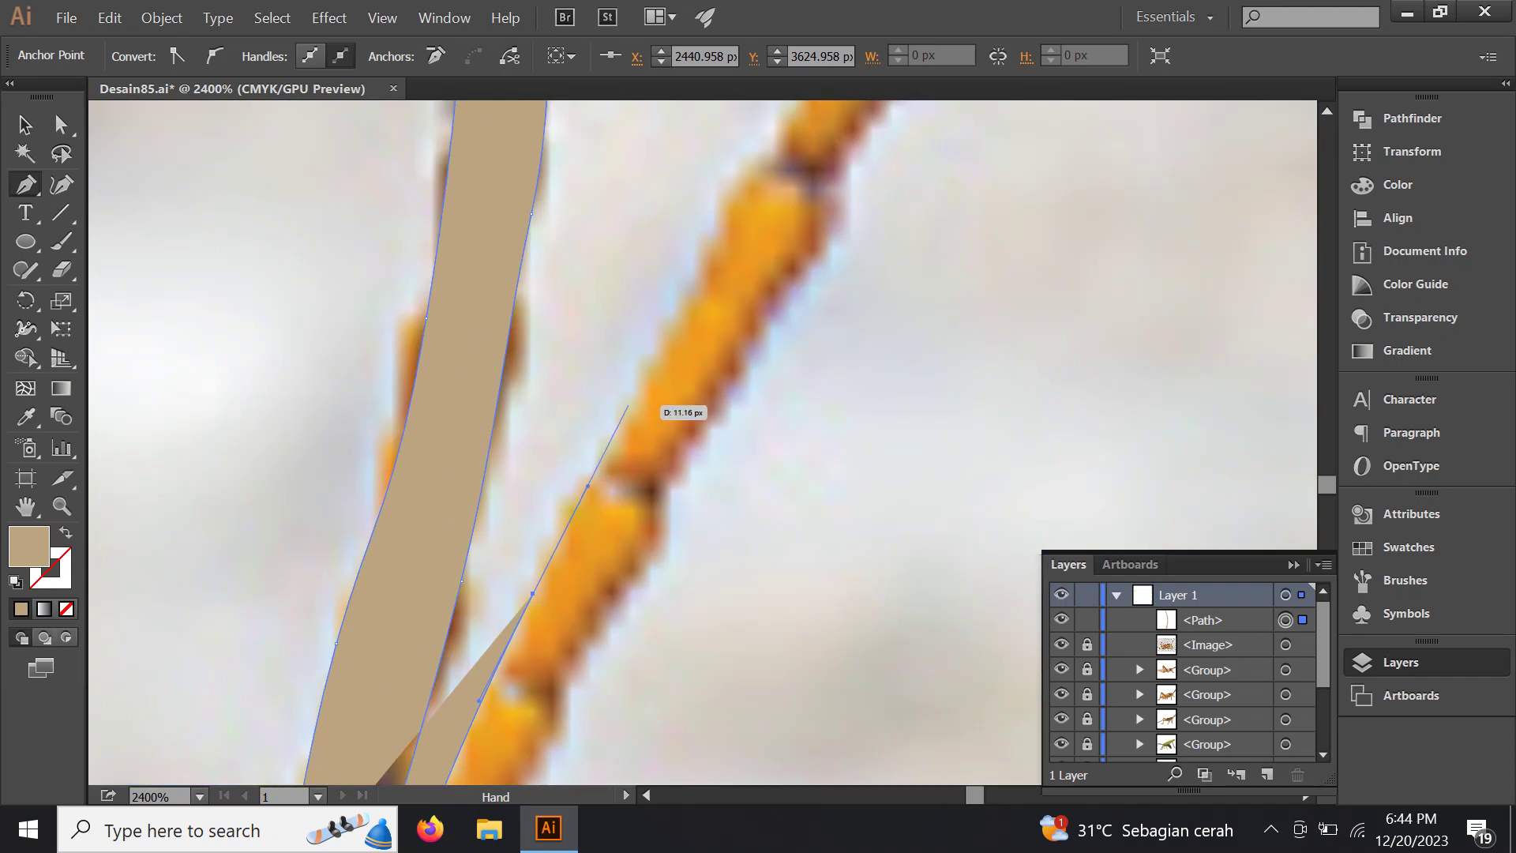
{"action": "mouse_move", "coordinate": [698, 267]}
{"action": "left_mouse_down"}
{"action": "mouse_move", "coordinate": [722, 230]}
{"action": "mouse_move", "coordinate": [660, 355]}
{"action": "left_mouse_up"}
{"action": "left_click_drag", "start_coordinate": [617, 295], "coordinate": [670, 215]}
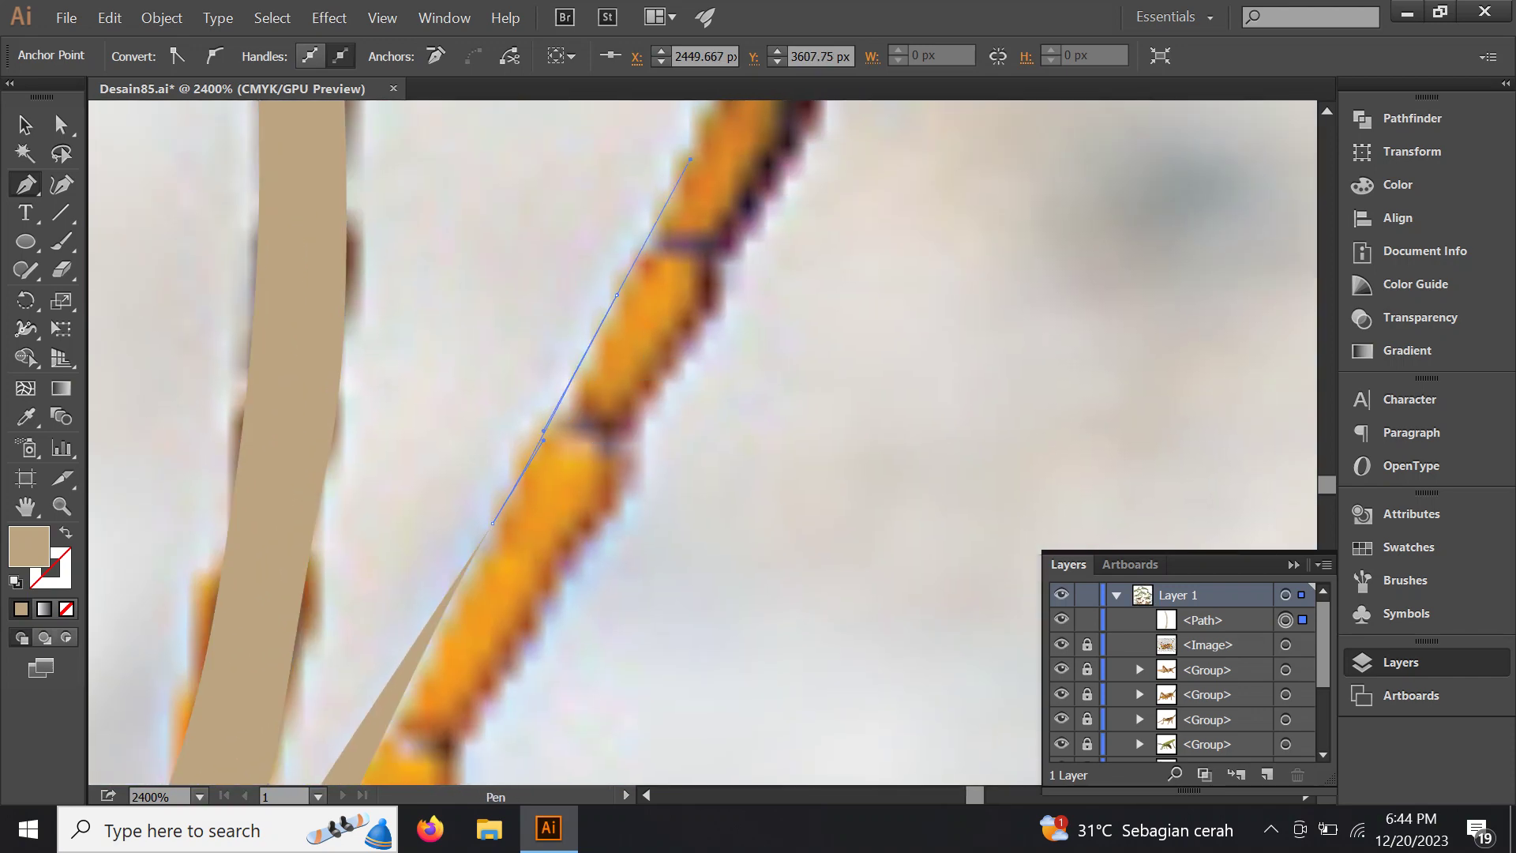
{"action": "mouse_move", "coordinate": [684, 155]}
{"action": "left_mouse_down"}
{"action": "mouse_move", "coordinate": [575, 400]}
{"action": "mouse_move", "coordinate": [597, 367]}
{"action": "left_mouse_up"}
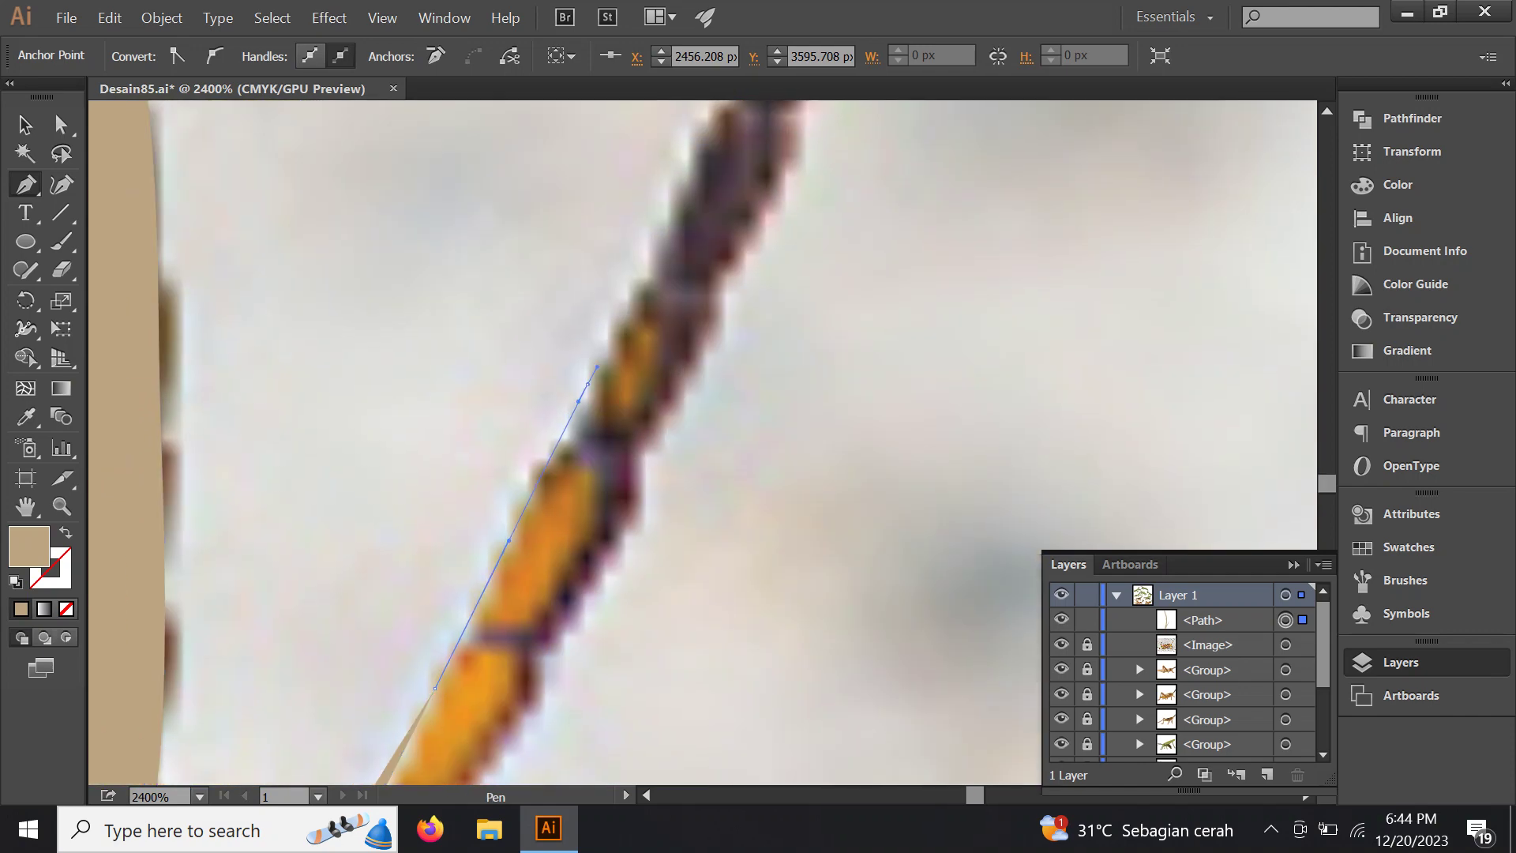
{"action": "key", "text": "ctrl+minus"}
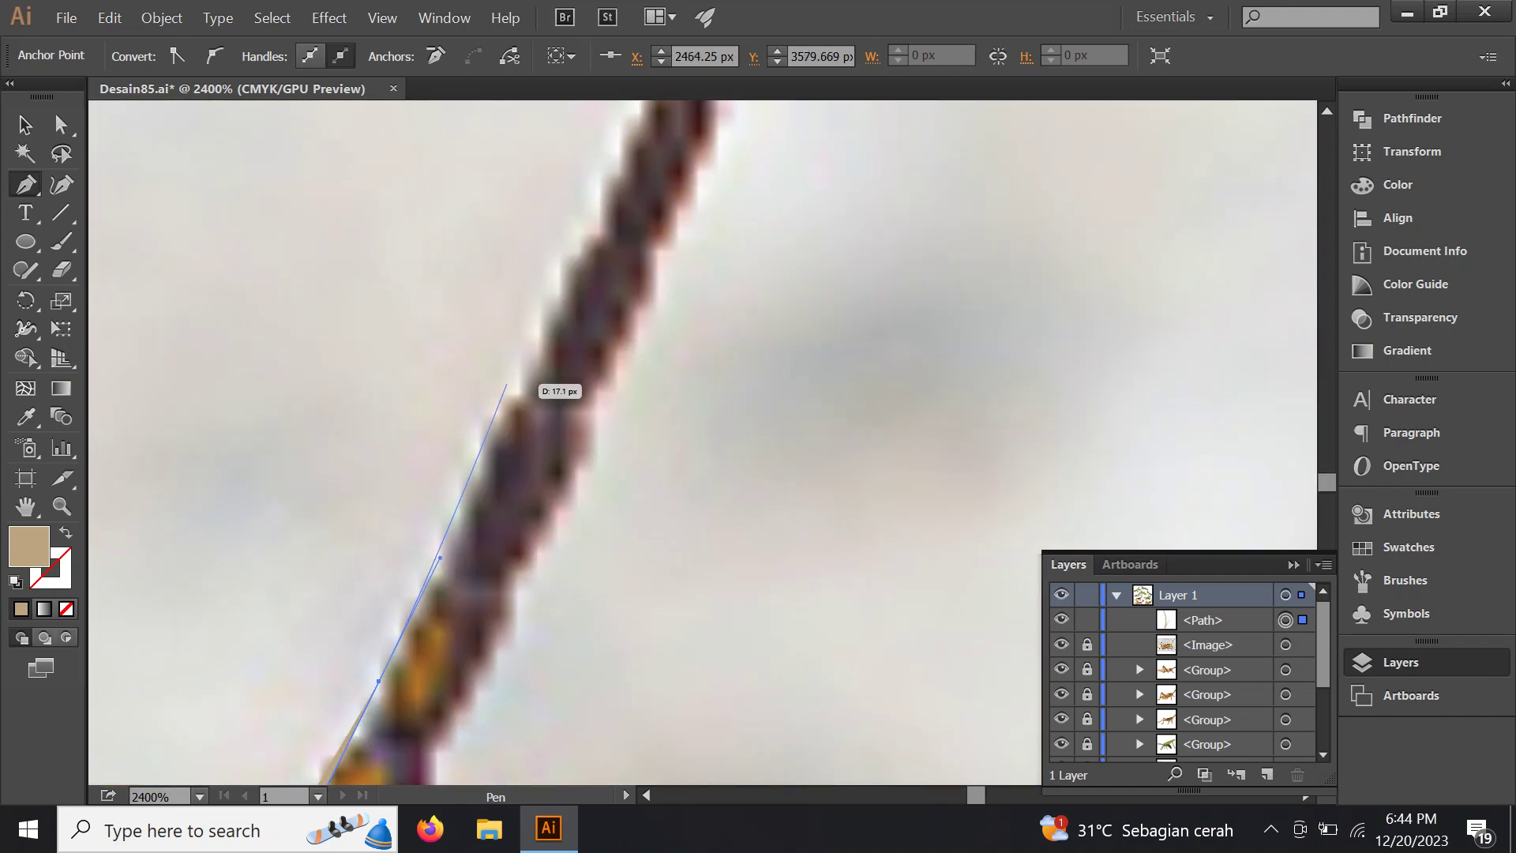
{"action": "left_click_drag", "start_coordinate": [663, 236], "coordinate": [371, 568]}
{"action": "left_click", "coordinate": [484, 403]}
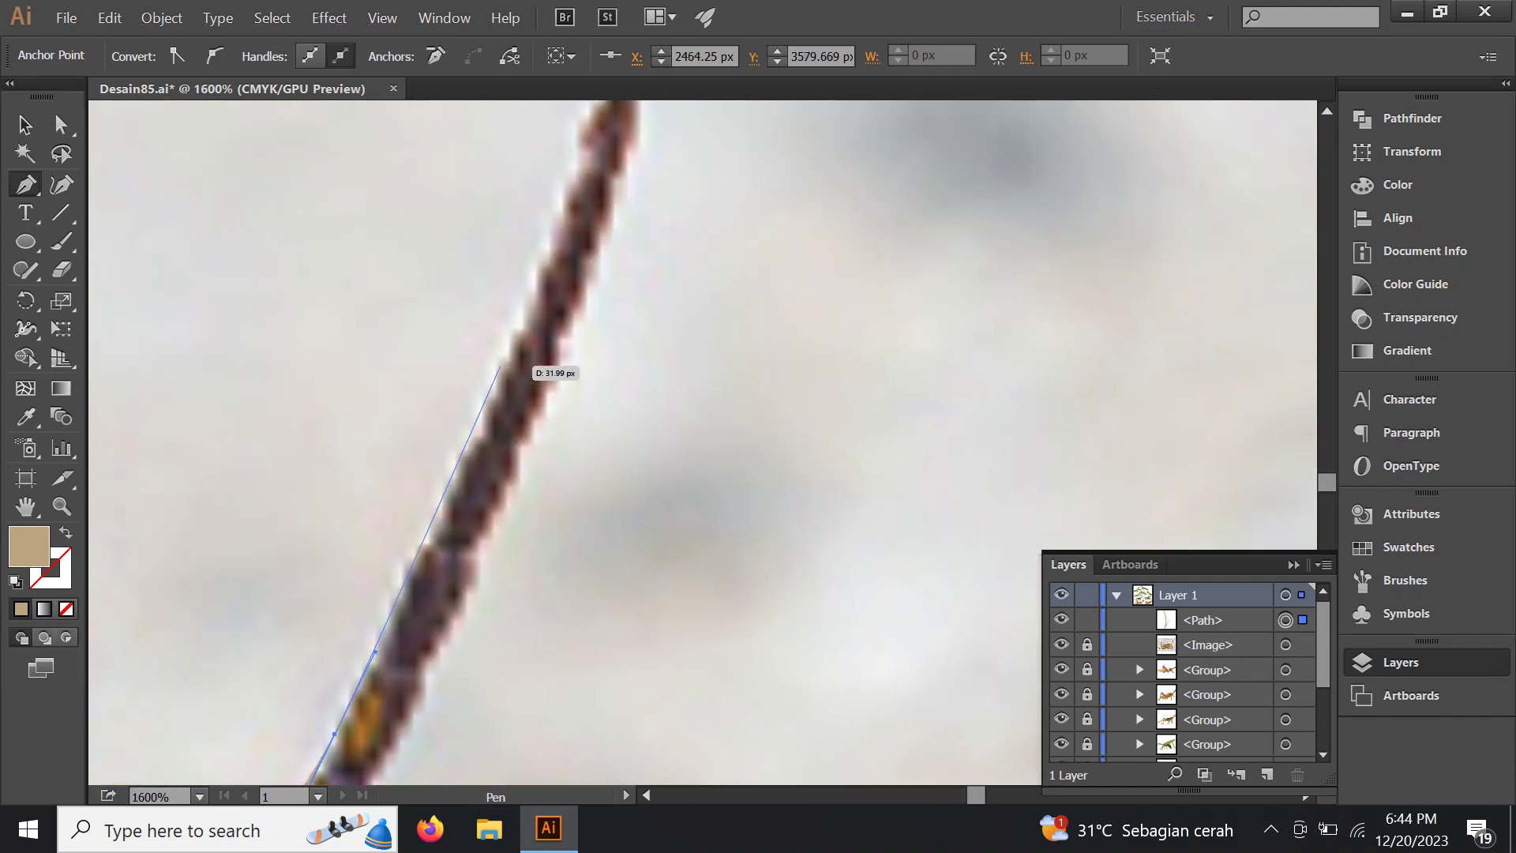
{"action": "left_click_drag", "start_coordinate": [500, 366], "coordinate": [521, 304]}
Round the second antenna's tip and add anchors down its opposite edge
{"action": "left_click_drag", "start_coordinate": [575, 244], "coordinate": [412, 522]}
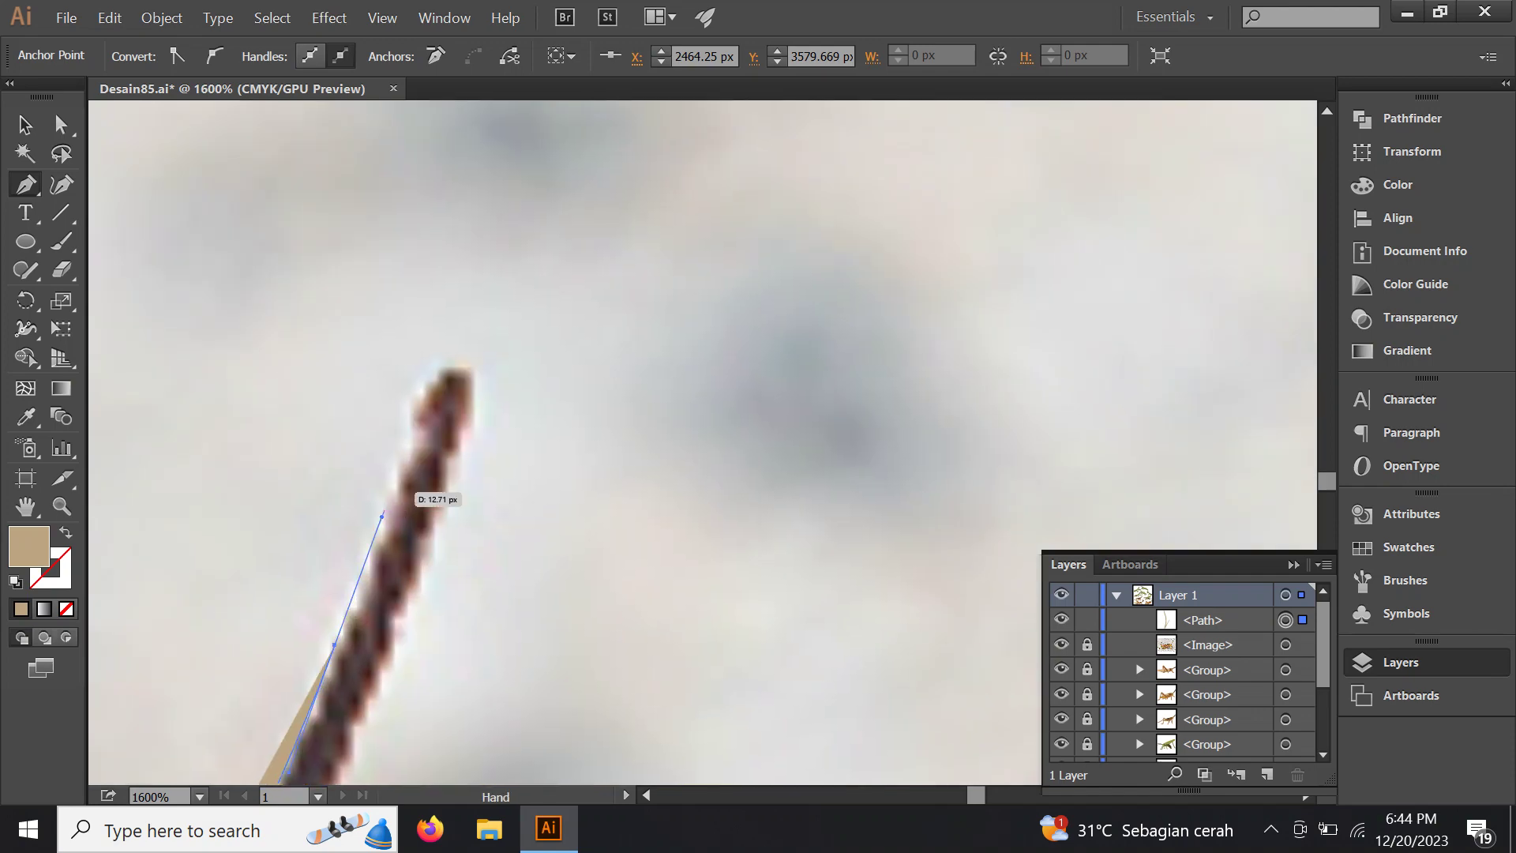
{"action": "left_click_drag", "start_coordinate": [408, 426], "coordinate": [424, 404]}
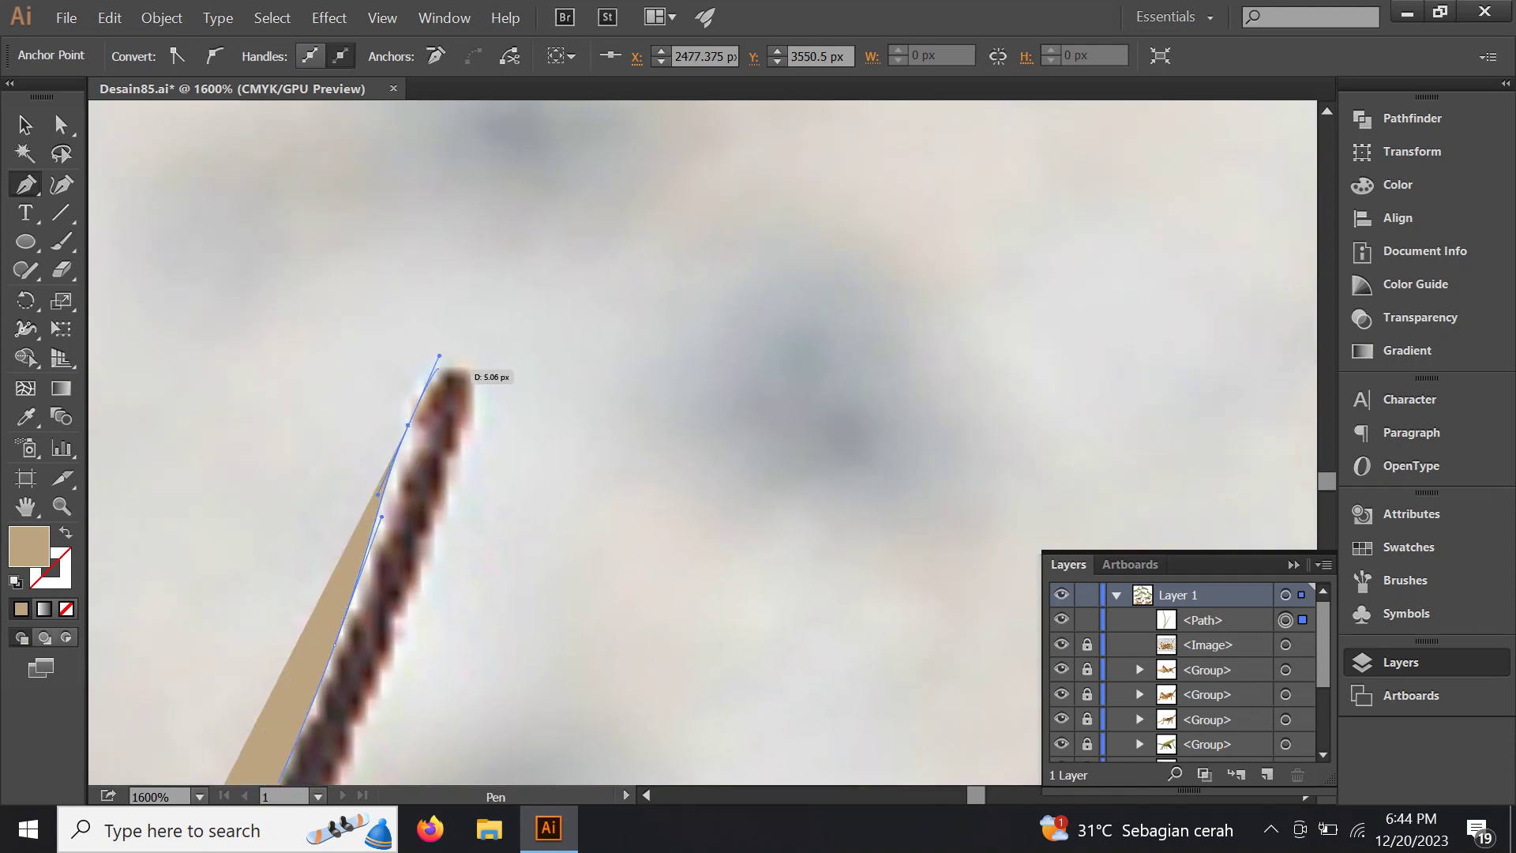
{"action": "scroll", "coordinate": [446, 367], "scroll_direction": "up", "scroll_amount": 1}
{"action": "mouse_move", "coordinate": [484, 370]}
{"action": "left_mouse_down"}
{"action": "mouse_move", "coordinate": [503, 386]}
{"action": "mouse_move", "coordinate": [532, 277]}
{"action": "left_mouse_up"}
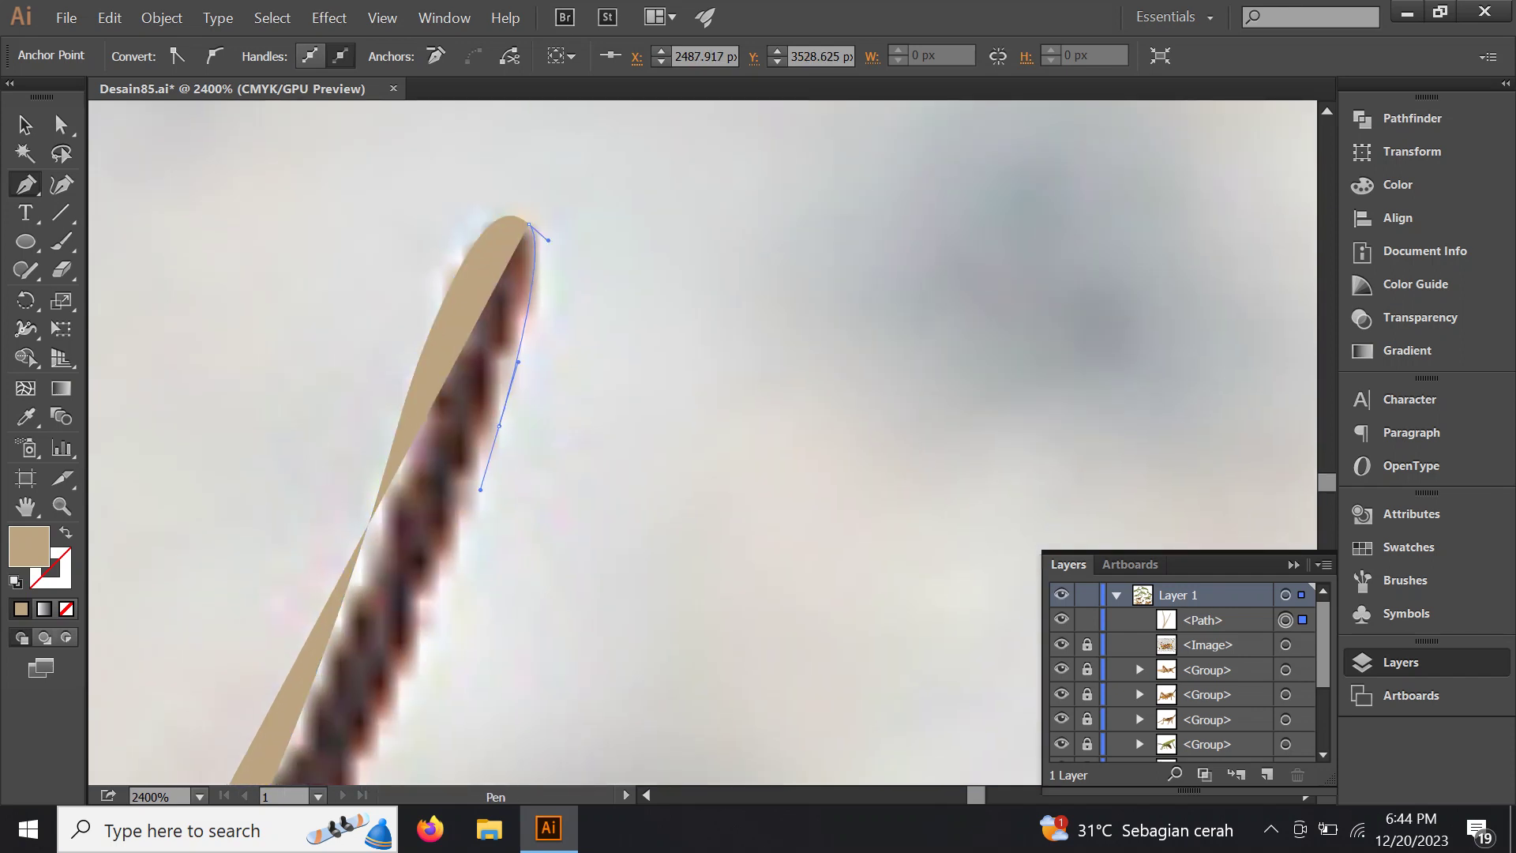
{"action": "left_click_drag", "start_coordinate": [506, 404], "coordinate": [600, 250]}
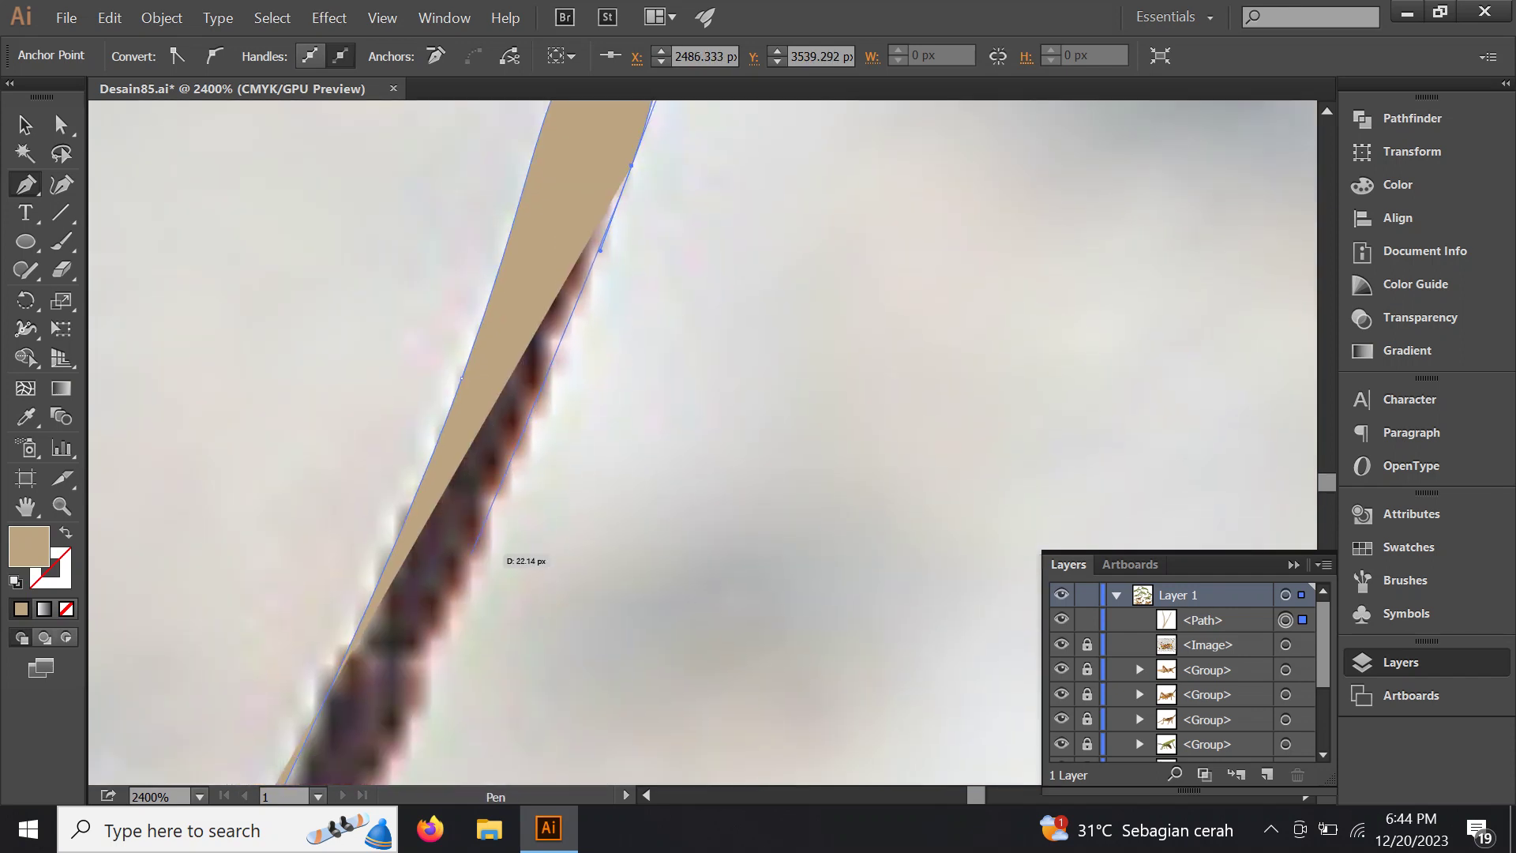
{"action": "left_click_drag", "start_coordinate": [471, 573], "coordinate": [404, 700]}
{"action": "left_click_drag", "start_coordinate": [570, 301], "coordinate": [562, 323]}
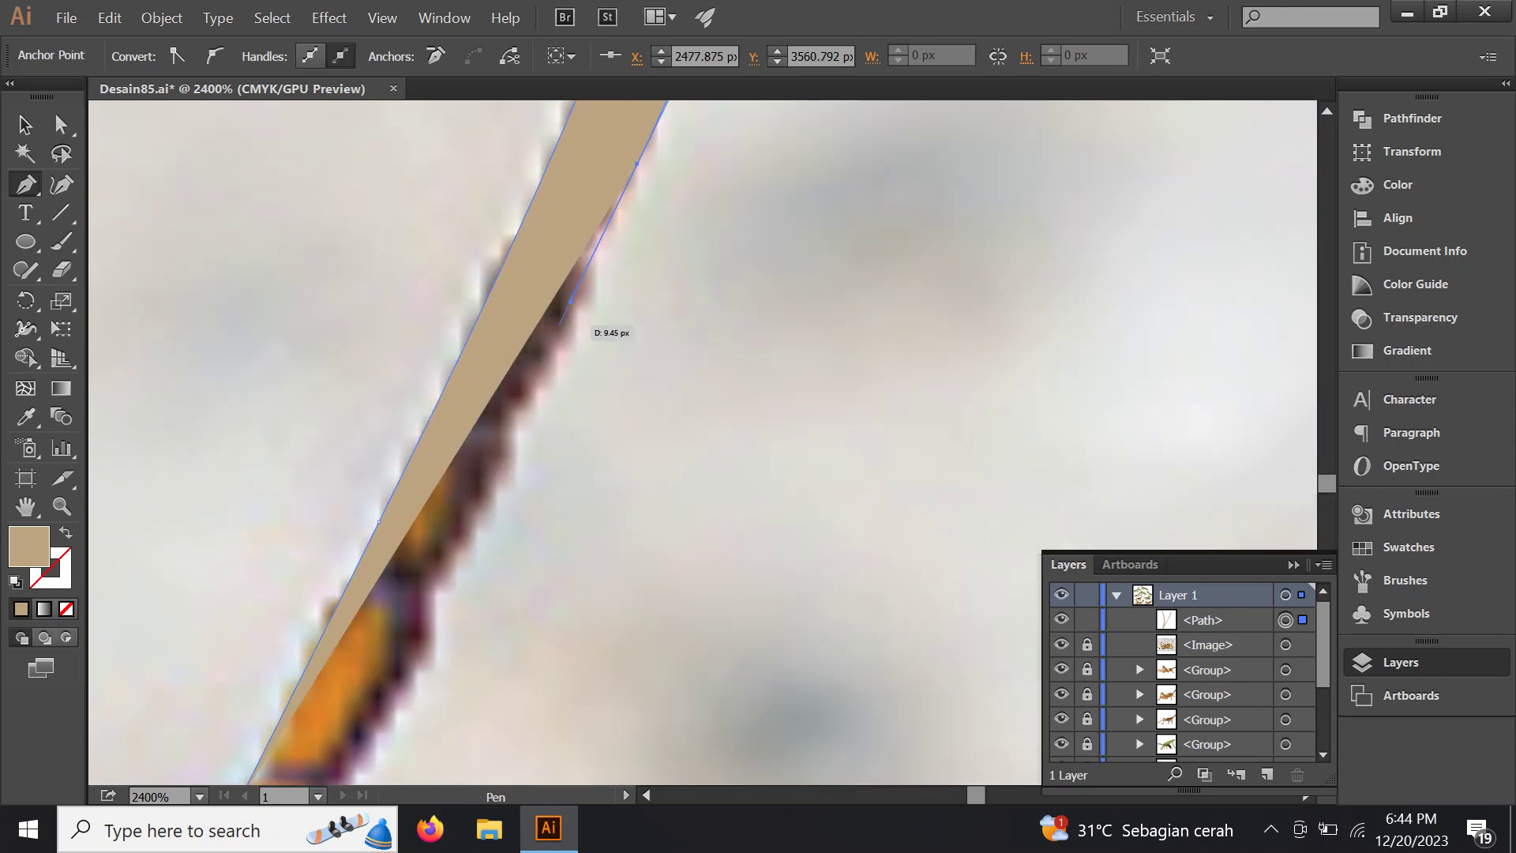
{"action": "left_click_drag", "start_coordinate": [501, 470], "coordinate": [545, 348]}
{"action": "mouse_move", "coordinate": [508, 433]}
{"action": "left_mouse_down"}
{"action": "mouse_move", "coordinate": [477, 478]}
{"action": "mouse_move", "coordinate": [506, 333]}
{"action": "left_mouse_up"}
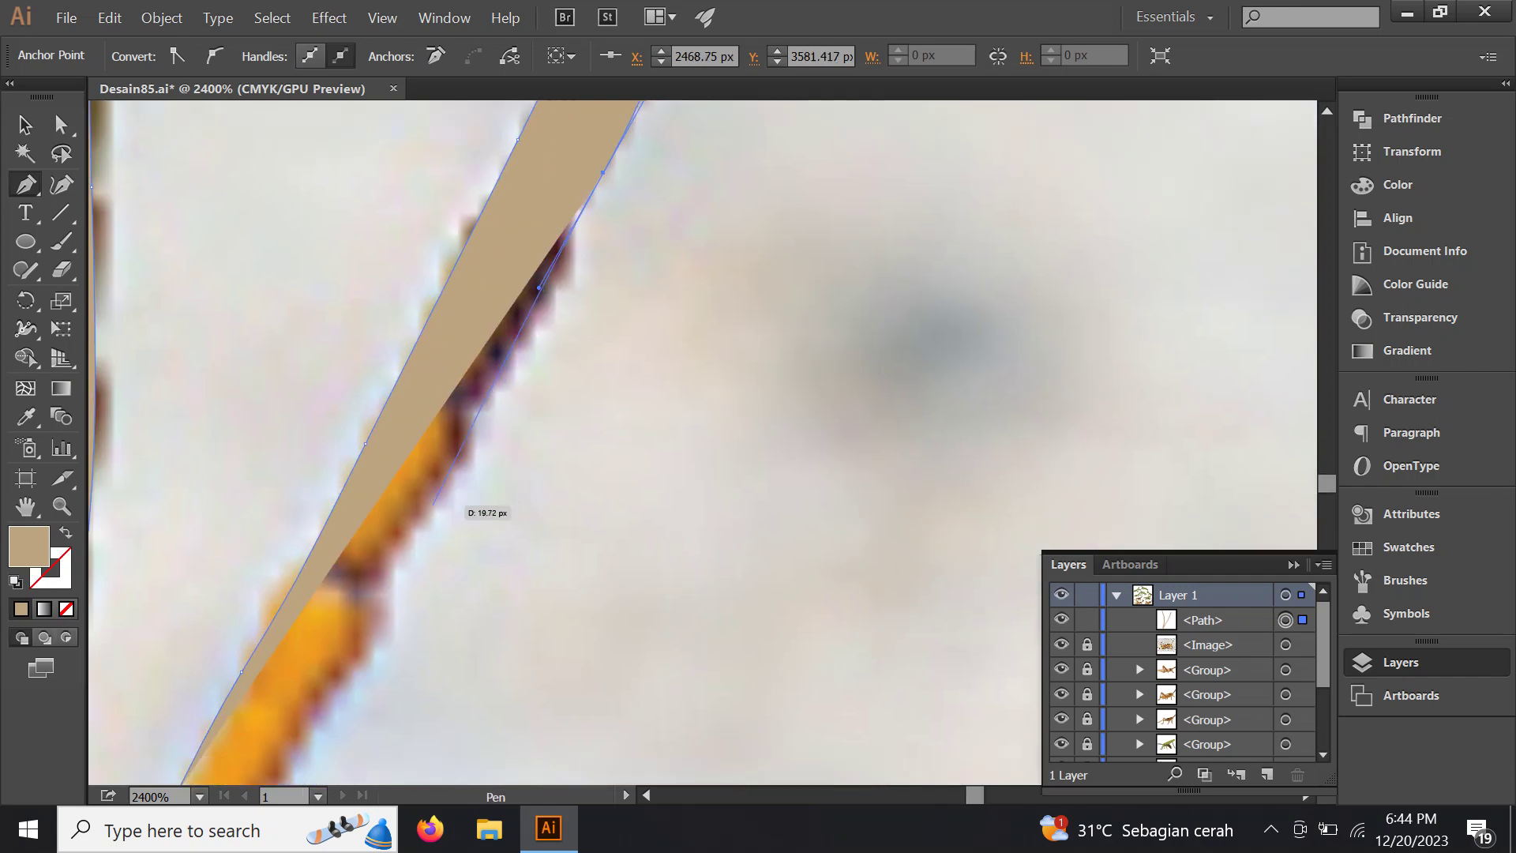
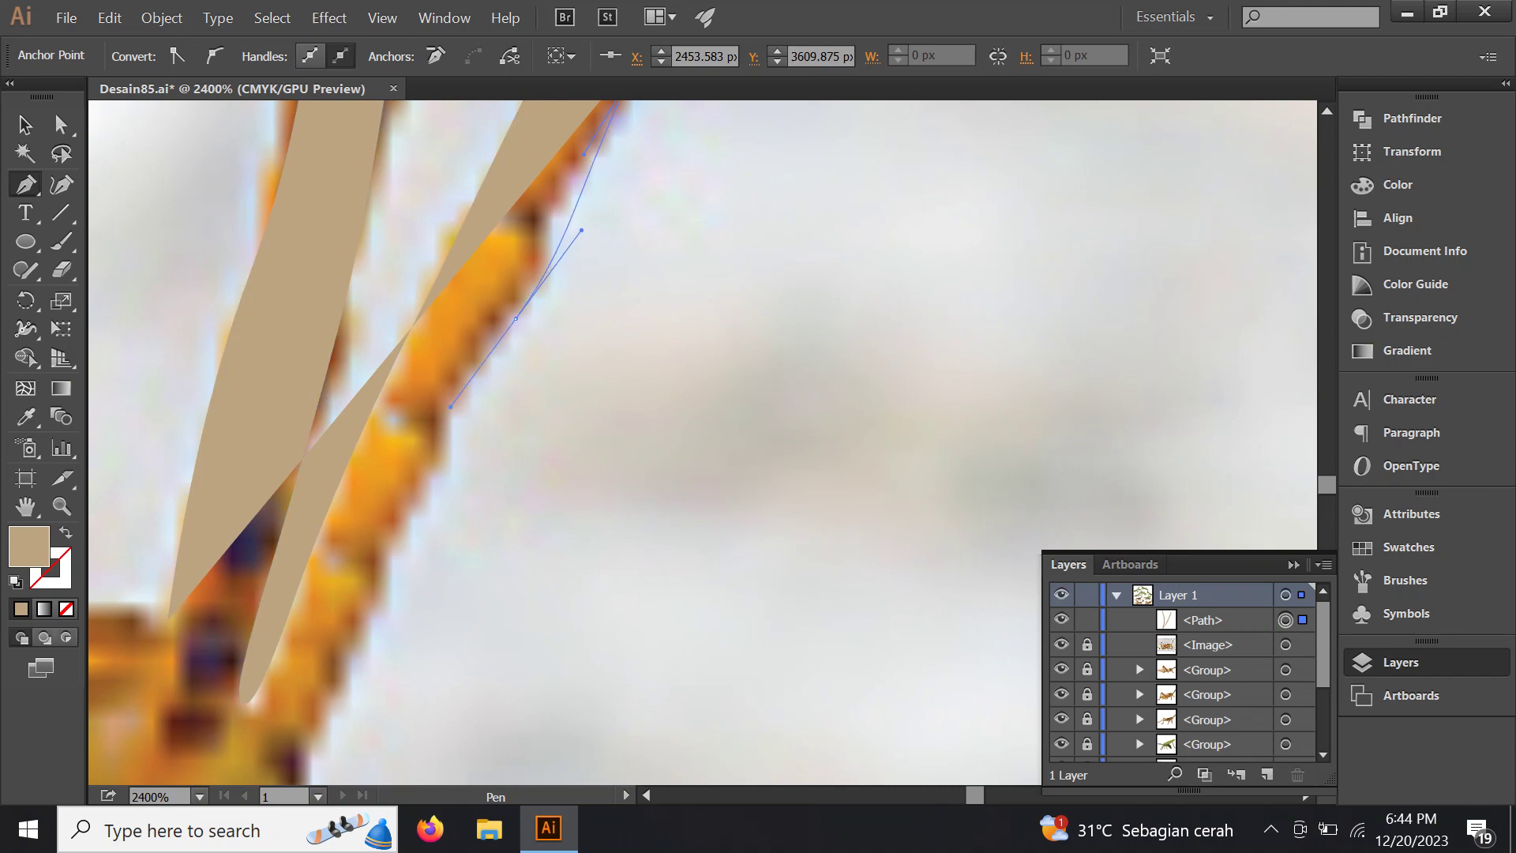
Place curved anchors down the antenna edge beside the grasshopper's head
{"action": "mouse_move", "coordinate": [495, 249]}
{"action": "left_mouse_down"}
{"action": "mouse_move", "coordinate": [466, 404]}
{"action": "mouse_move", "coordinate": [514, 233]}
{"action": "left_mouse_up"}
{"action": "left_click_drag", "start_coordinate": [462, 276], "coordinate": [430, 348]}
{"action": "mouse_move", "coordinate": [401, 416]}
{"action": "left_mouse_down"}
{"action": "mouse_move", "coordinate": [399, 433]}
{"action": "mouse_move", "coordinate": [399, 197]}
{"action": "left_mouse_up"}
{"action": "left_click", "coordinate": [391, 447]}
{"action": "scroll", "coordinate": [438, 301], "scroll_direction": "down", "scroll_amount": 2}
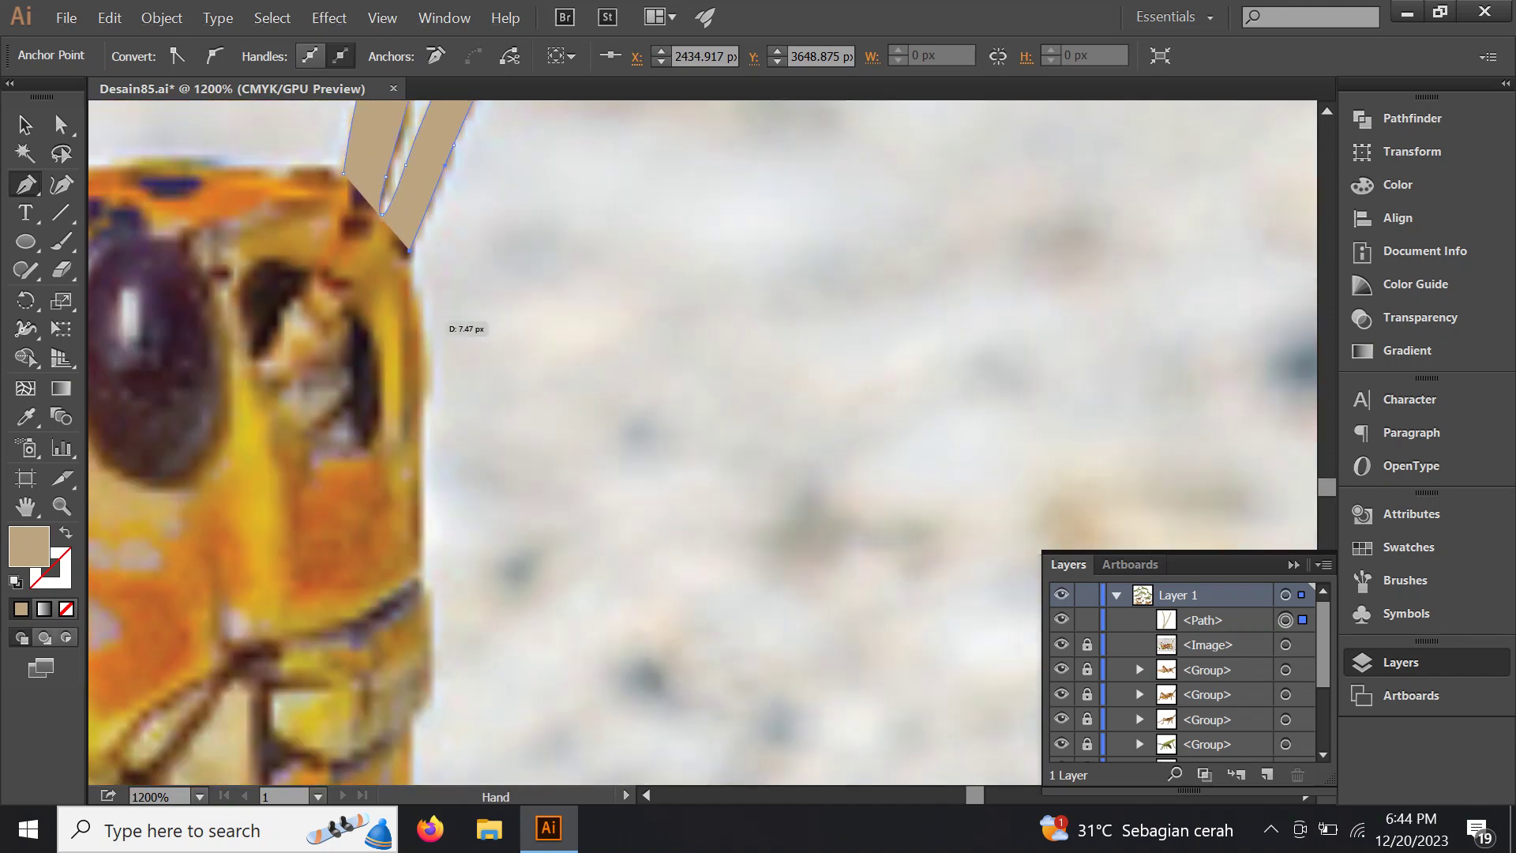
{"action": "left_click_drag", "start_coordinate": [439, 301], "coordinate": [462, 302]}
{"action": "scroll", "coordinate": [473, 322], "scroll_direction": "up", "scroll_amount": 1}
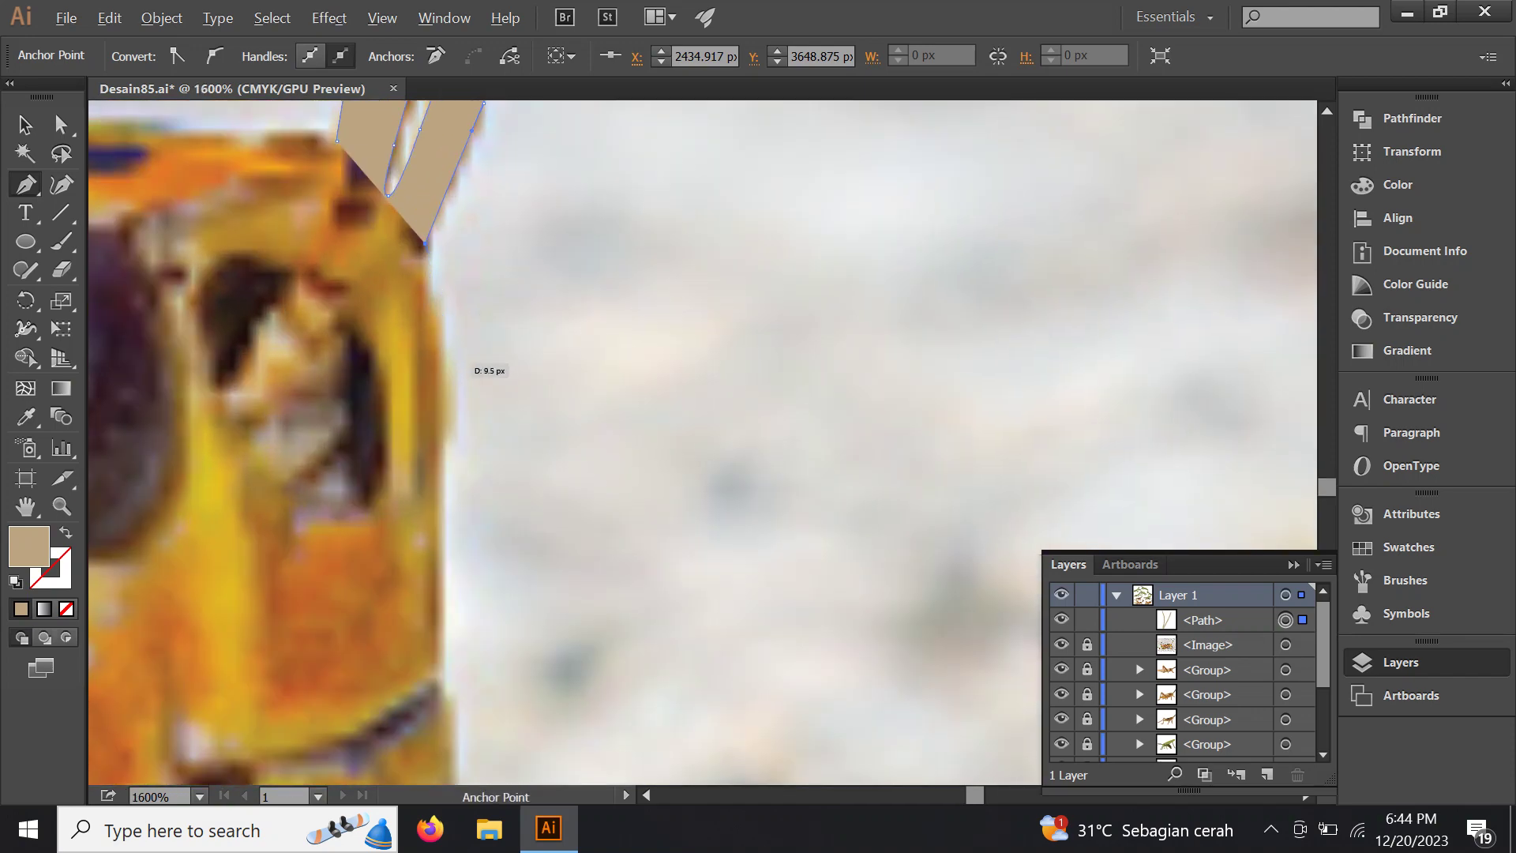
{"action": "scroll", "coordinate": [490, 371], "scroll_direction": "up", "scroll_amount": 1}
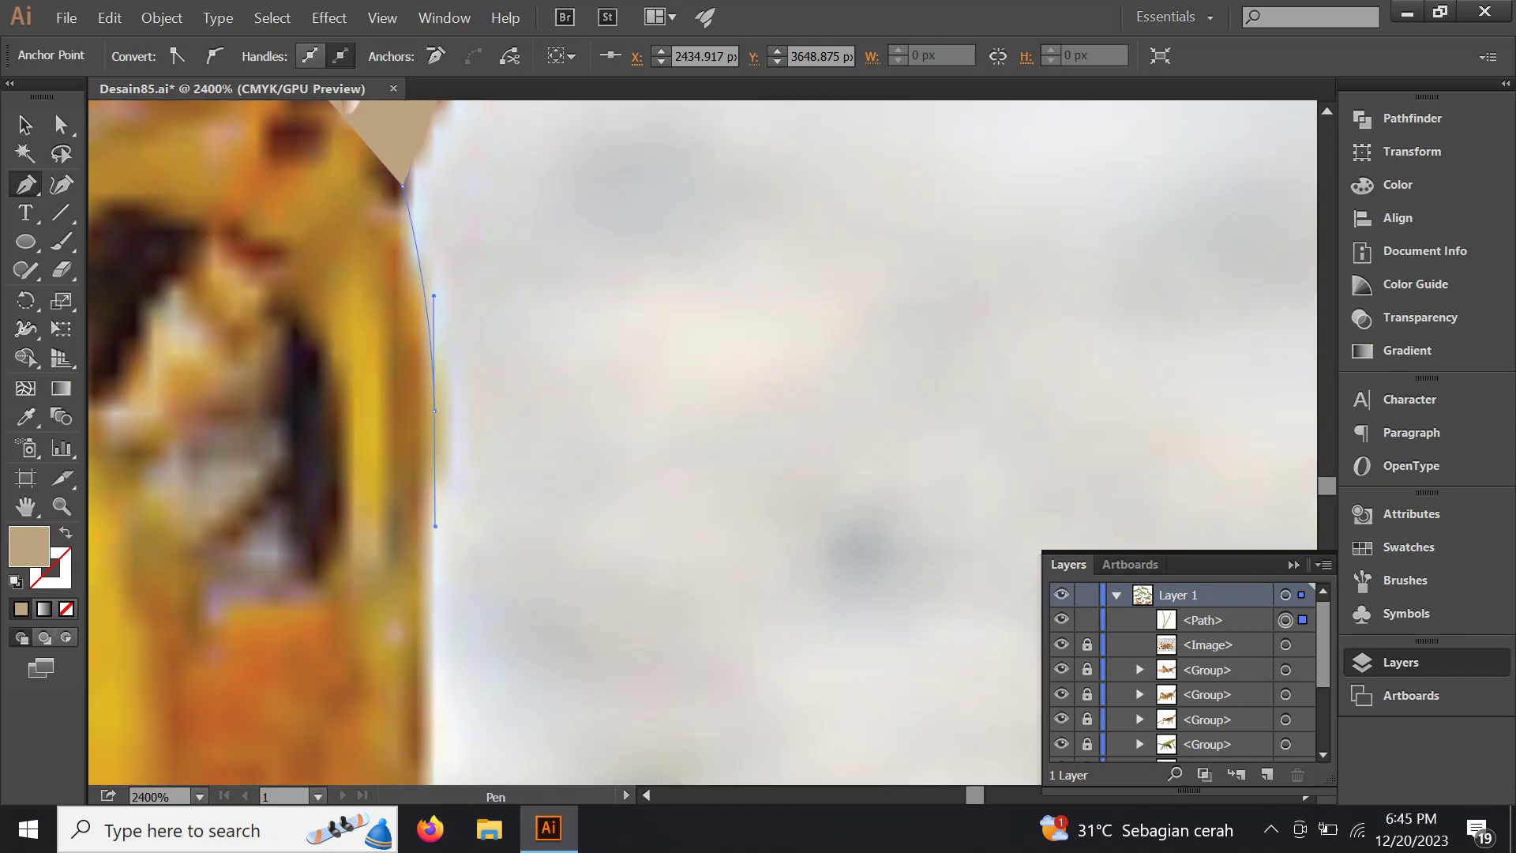
{"action": "scroll", "coordinate": [541, 312], "scroll_direction": "down", "scroll_amount": 1}
{"action": "scroll", "coordinate": [513, 365], "scroll_direction": "down", "scroll_amount": 1}
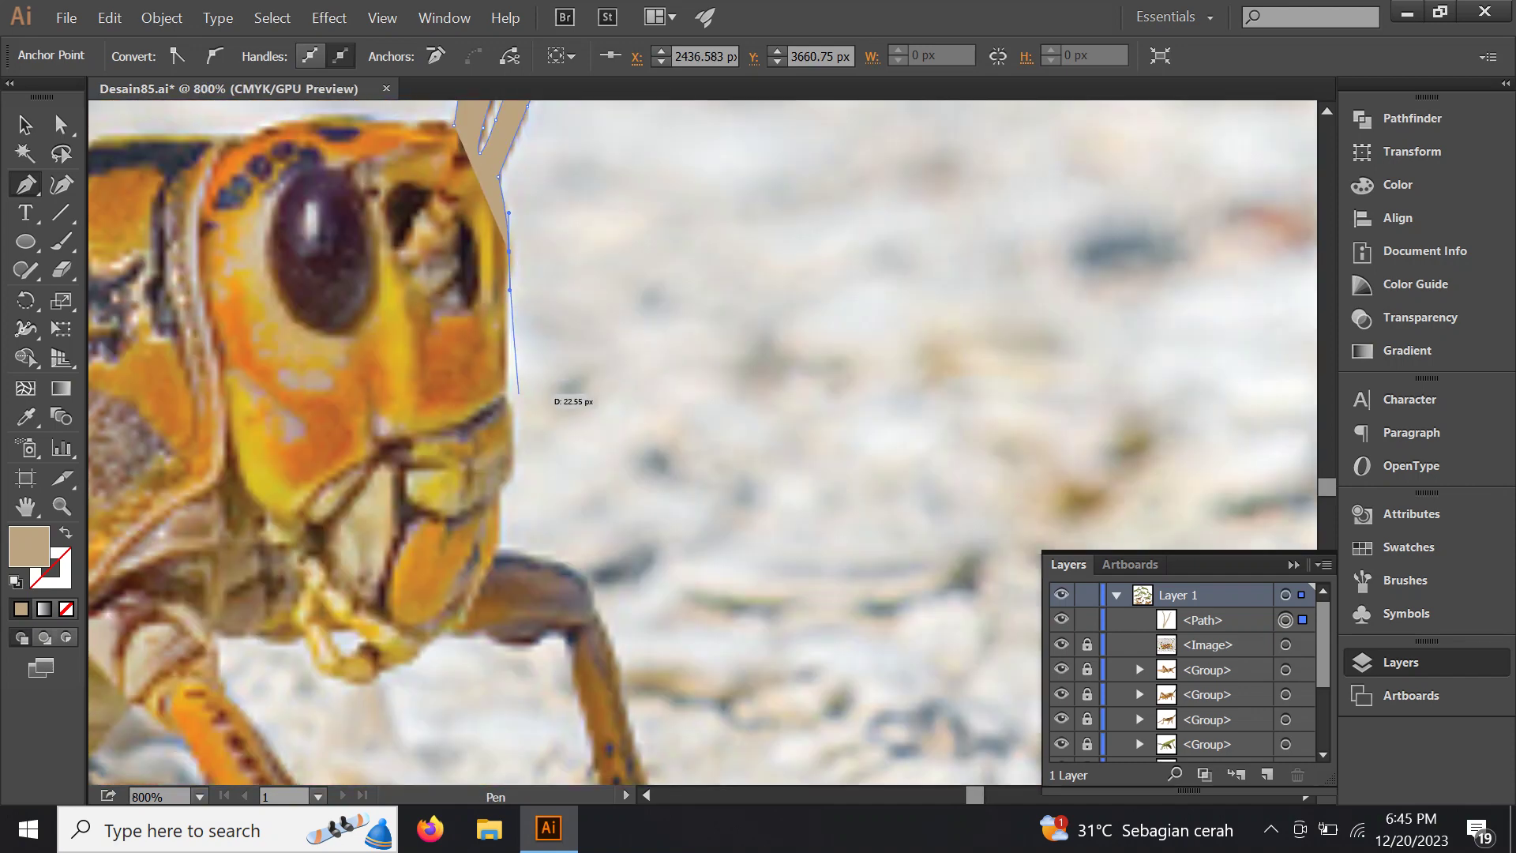
{"action": "scroll", "coordinate": [517, 399], "scroll_direction": "up", "scroll_amount": 1}
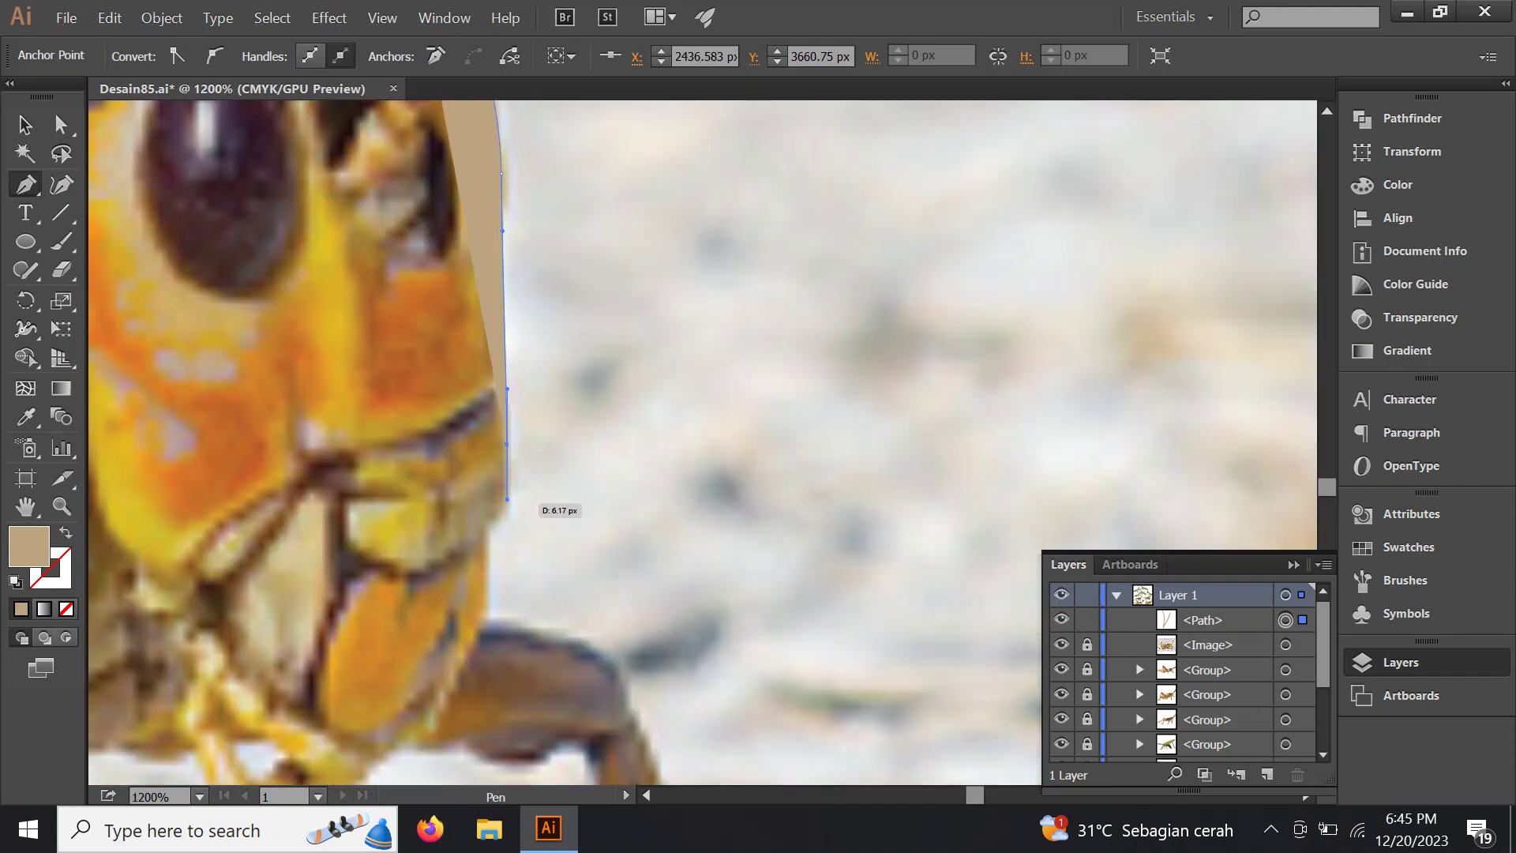
{"action": "left_click_drag", "start_coordinate": [496, 501], "coordinate": [550, 342]}
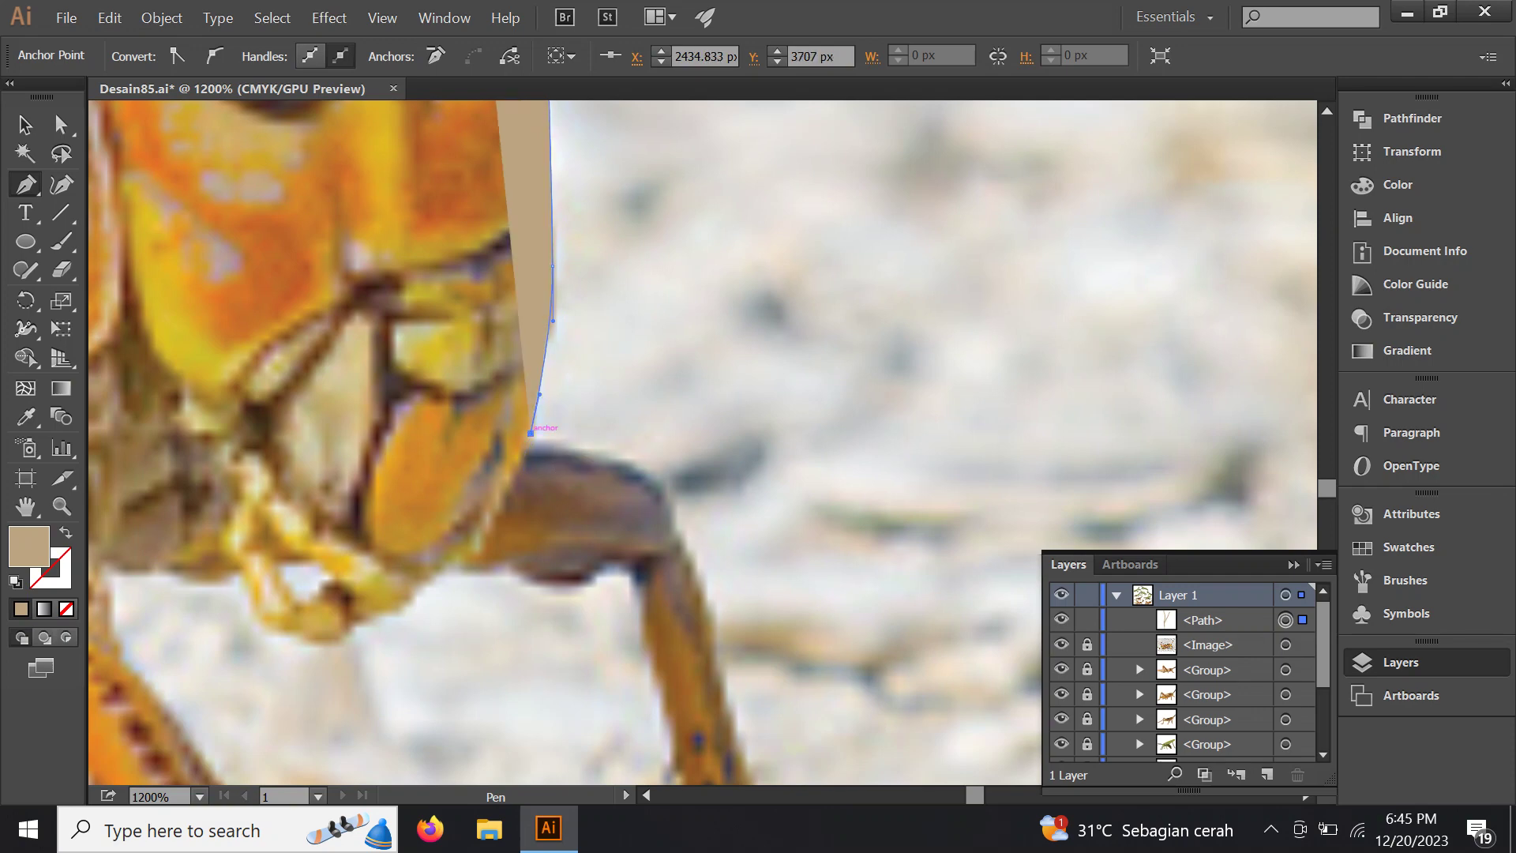
Add a curved anchor on the front leg's upper edge below the face
{"action": "key", "text": "ctrl+plus"}
{"action": "key", "text": "ctrl+plus"}
{"action": "left_click_drag", "start_coordinate": [560, 369], "coordinate": [573, 380]}
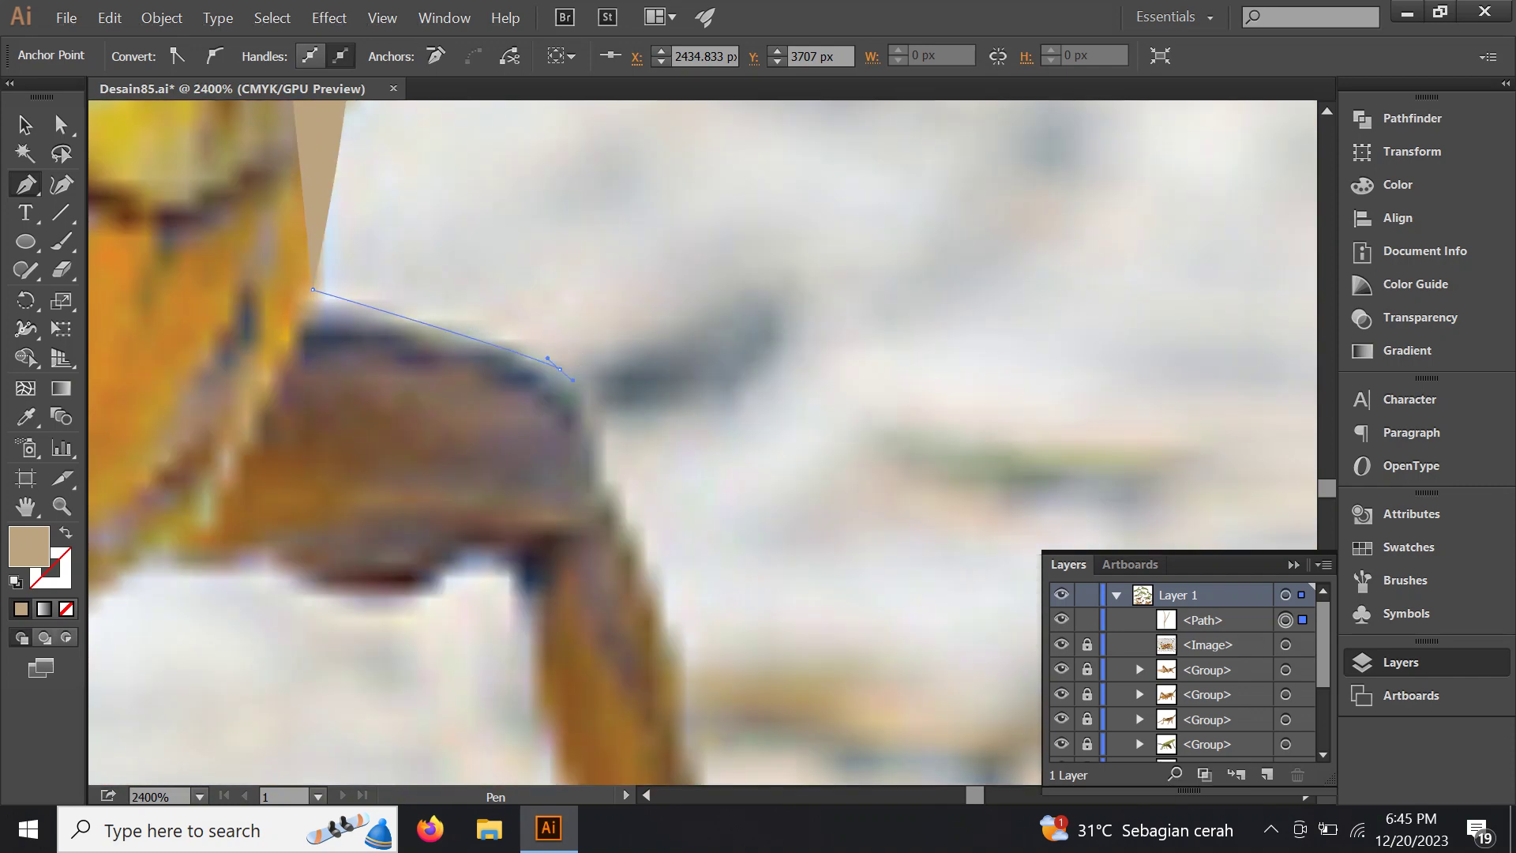
{"action": "key", "text": "ctrl+minus"}
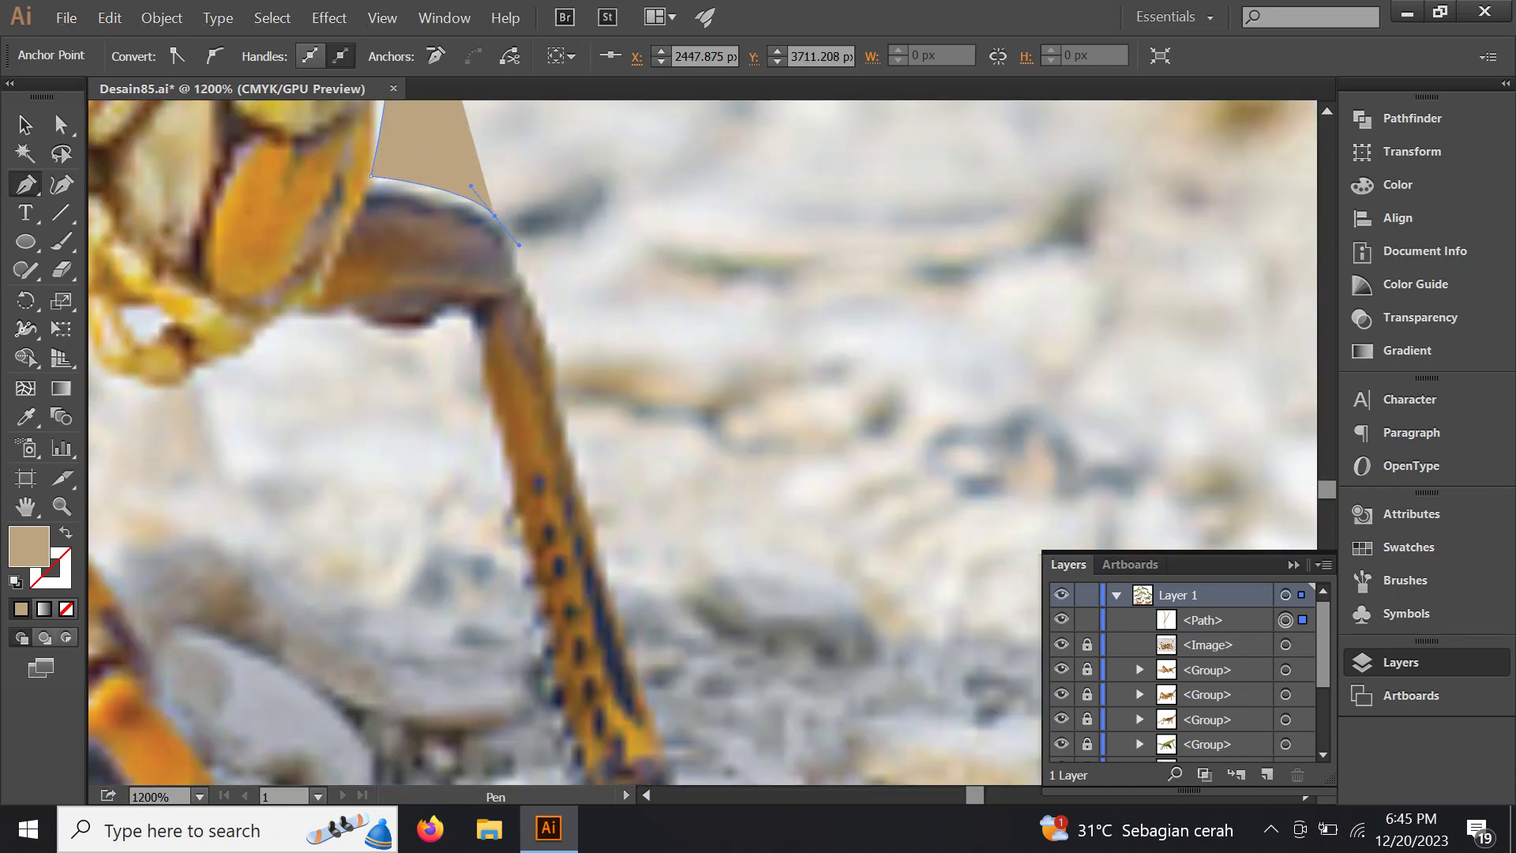
{"action": "mouse_move", "coordinate": [547, 345]}
{"action": "left_mouse_down"}
{"action": "mouse_move", "coordinate": [507, 364]}
{"action": "mouse_move", "coordinate": [515, 456]}
{"action": "mouse_move", "coordinate": [484, 258]}
{"action": "left_mouse_up"}
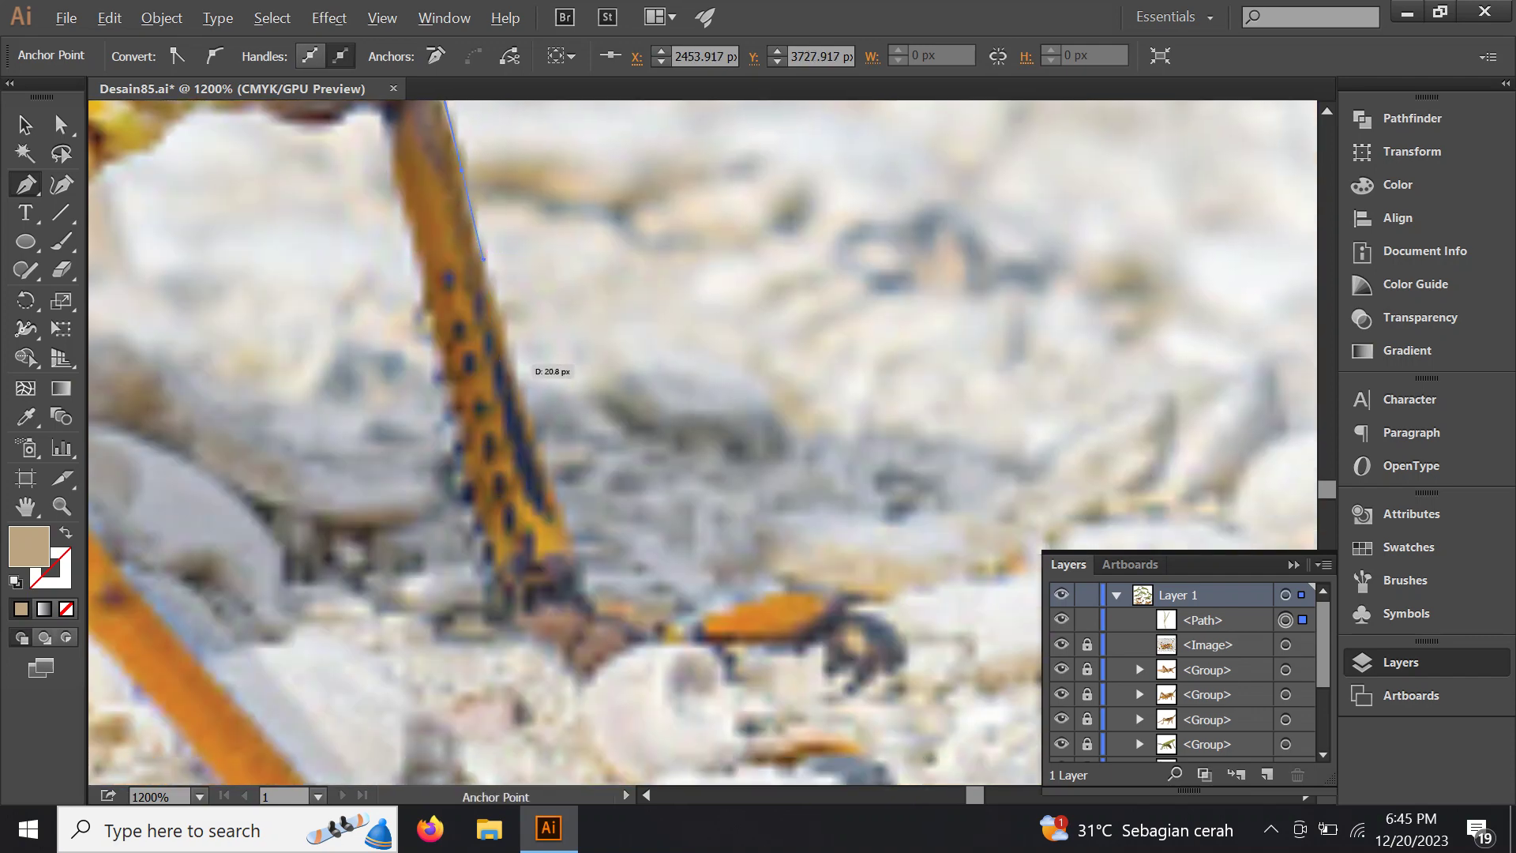
{"action": "scroll", "coordinate": [506, 359], "scroll_direction": "up", "scroll_amount": 1}
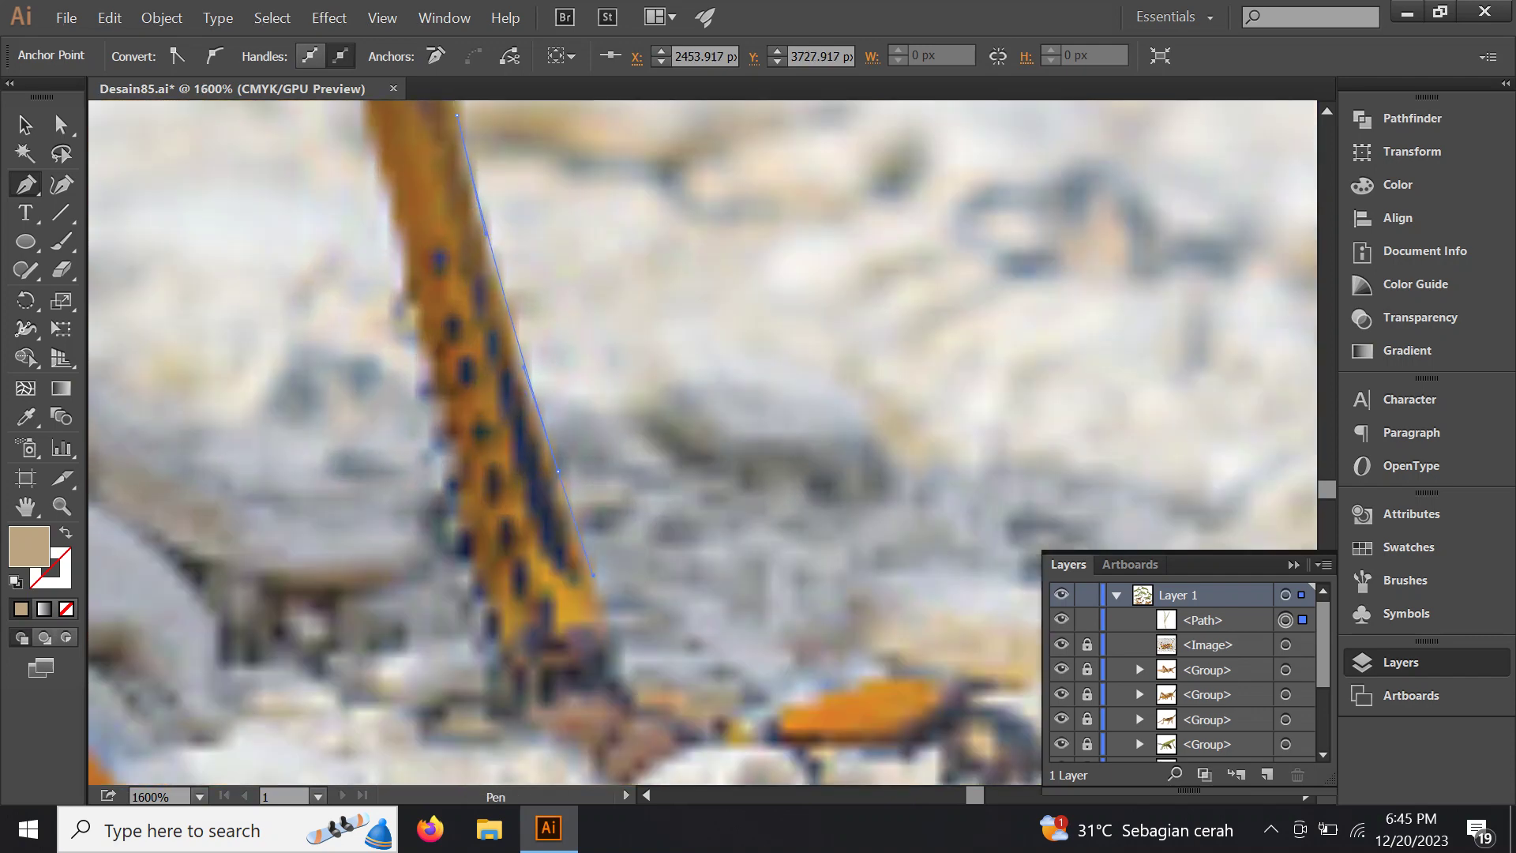
{"action": "scroll", "coordinate": [594, 575], "scroll_direction": "down", "scroll_amount": 3}
{"action": "scroll", "coordinate": [573, 527], "scroll_direction": "up", "scroll_amount": 2}
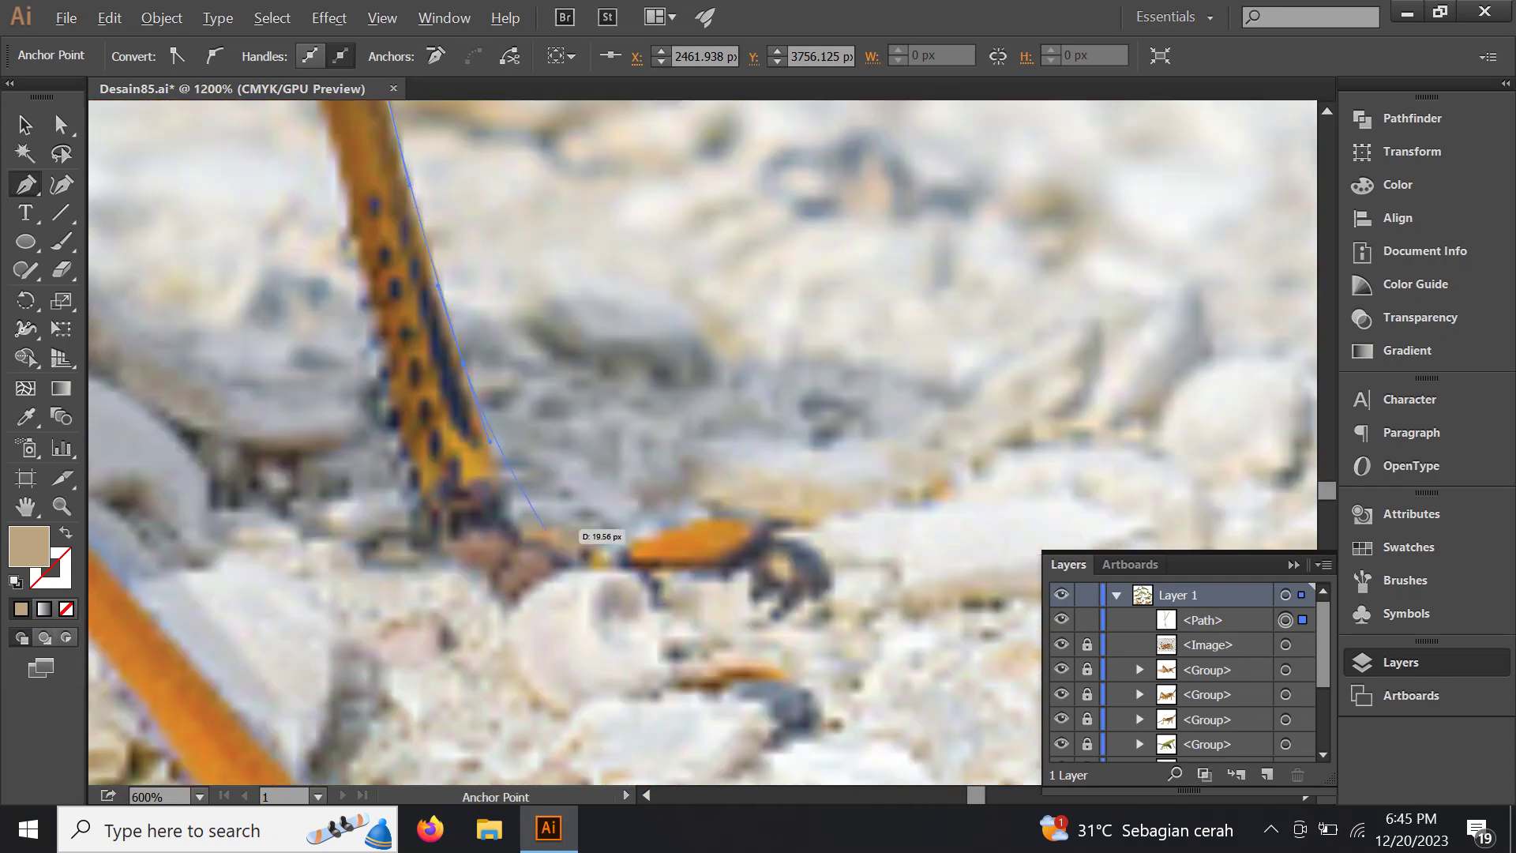
{"action": "scroll", "coordinate": [523, 502], "scroll_direction": "up", "scroll_amount": 1}
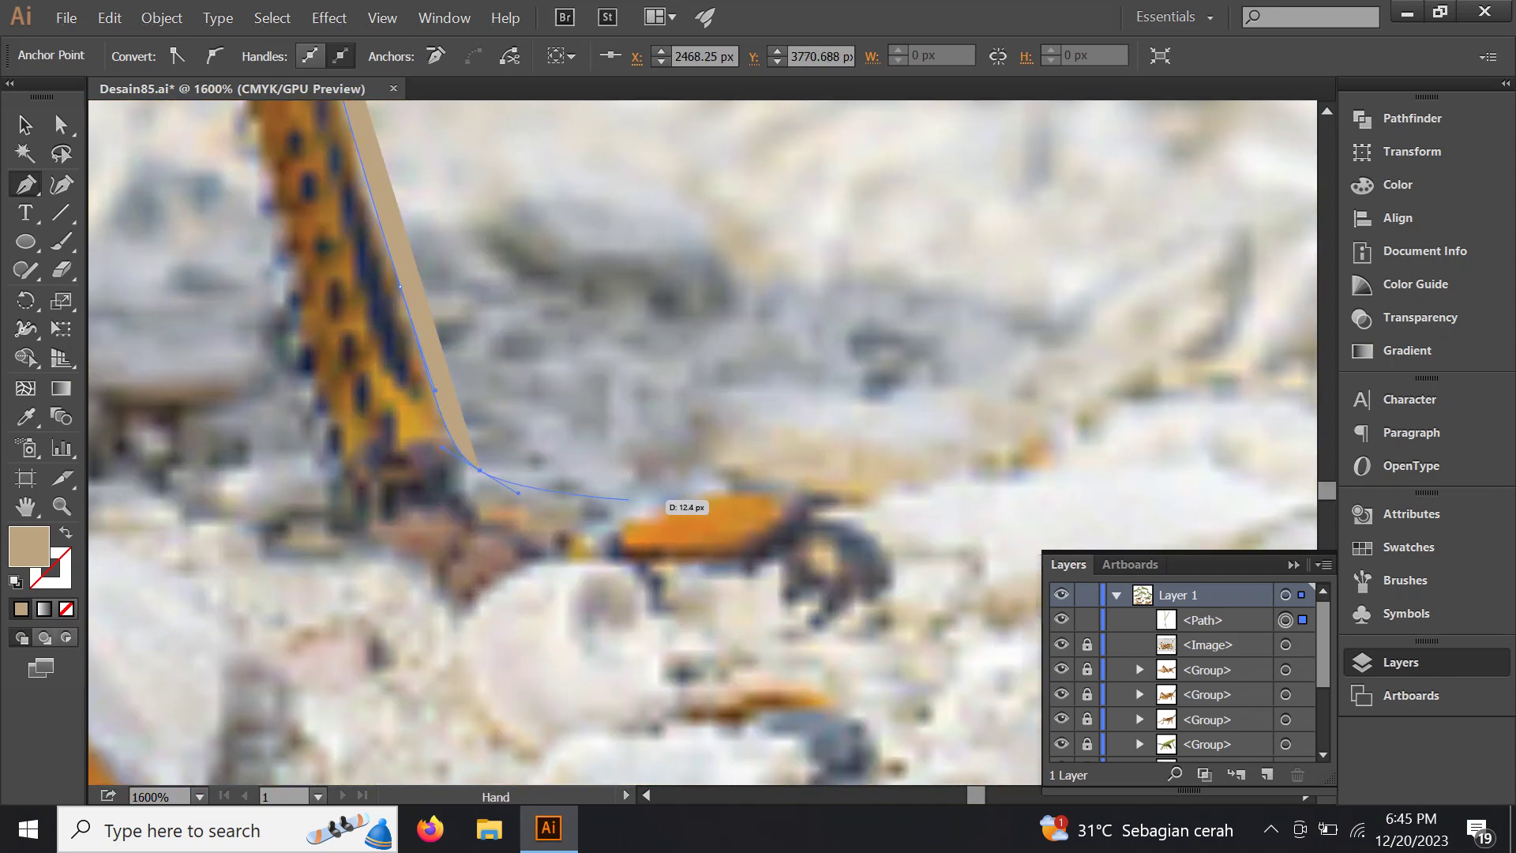
Trace around the foot's top edge, tip, and underside, back toward the leg
{"action": "left_click_drag", "start_coordinate": [670, 499], "coordinate": [701, 497]}
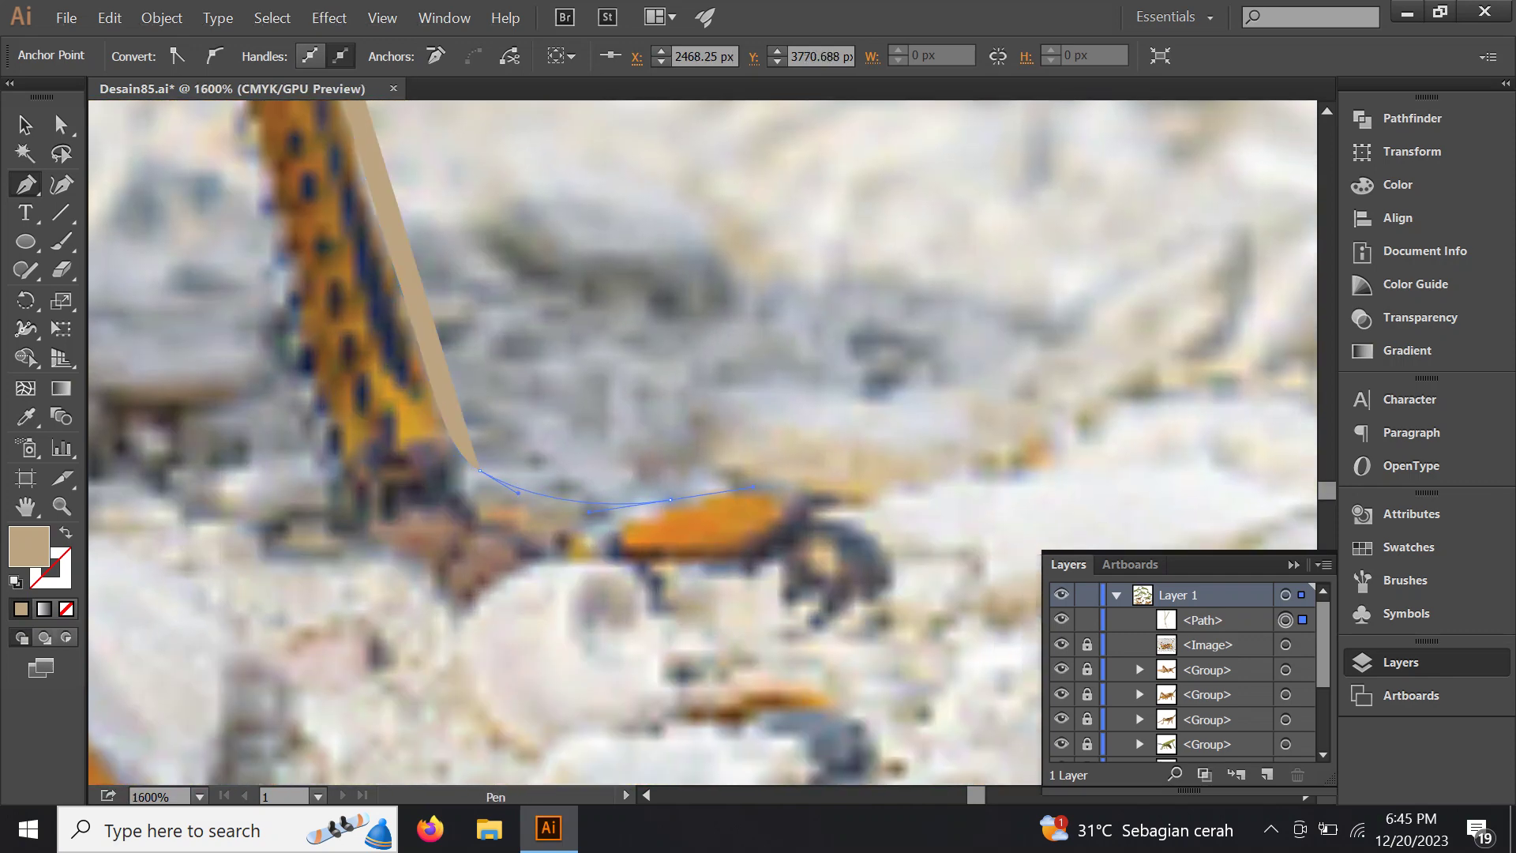
{"action": "left_click_drag", "start_coordinate": [845, 517], "coordinate": [884, 542]}
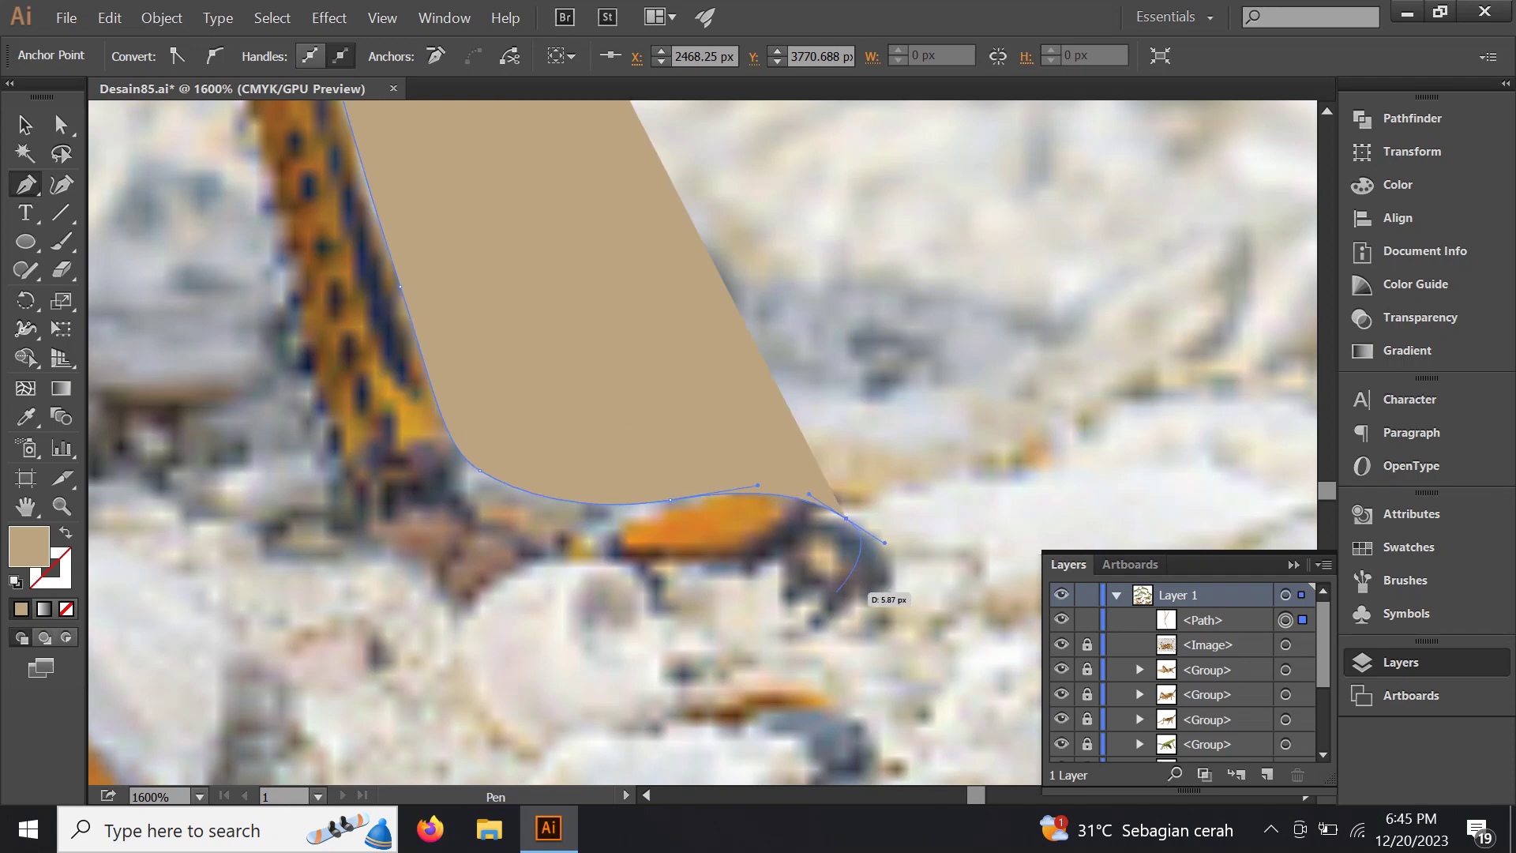
{"action": "left_click", "coordinate": [828, 586]}
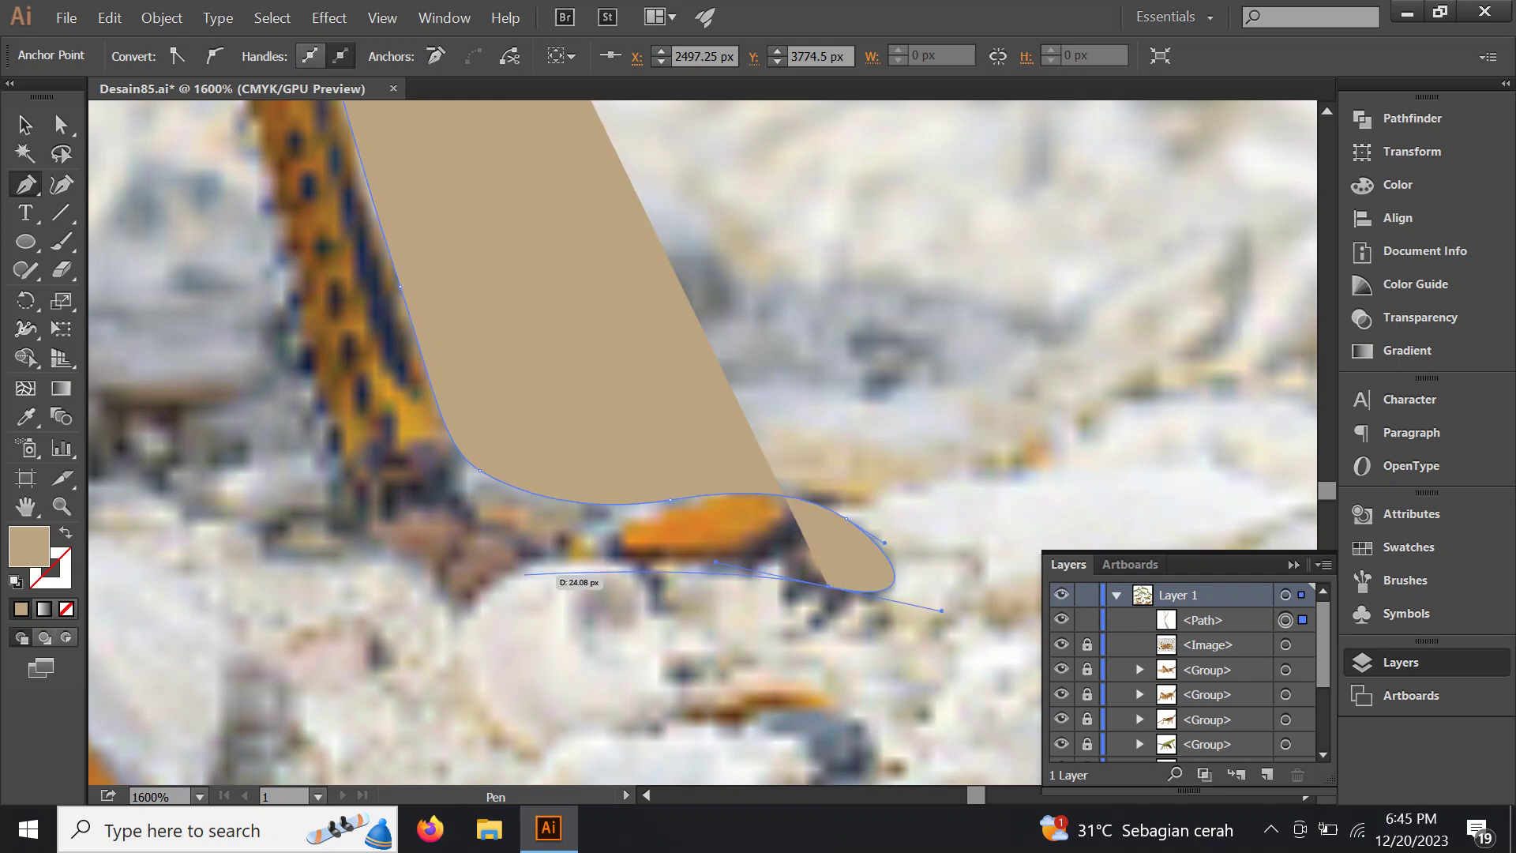
{"action": "left_click_drag", "start_coordinate": [510, 571], "coordinate": [405, 586]}
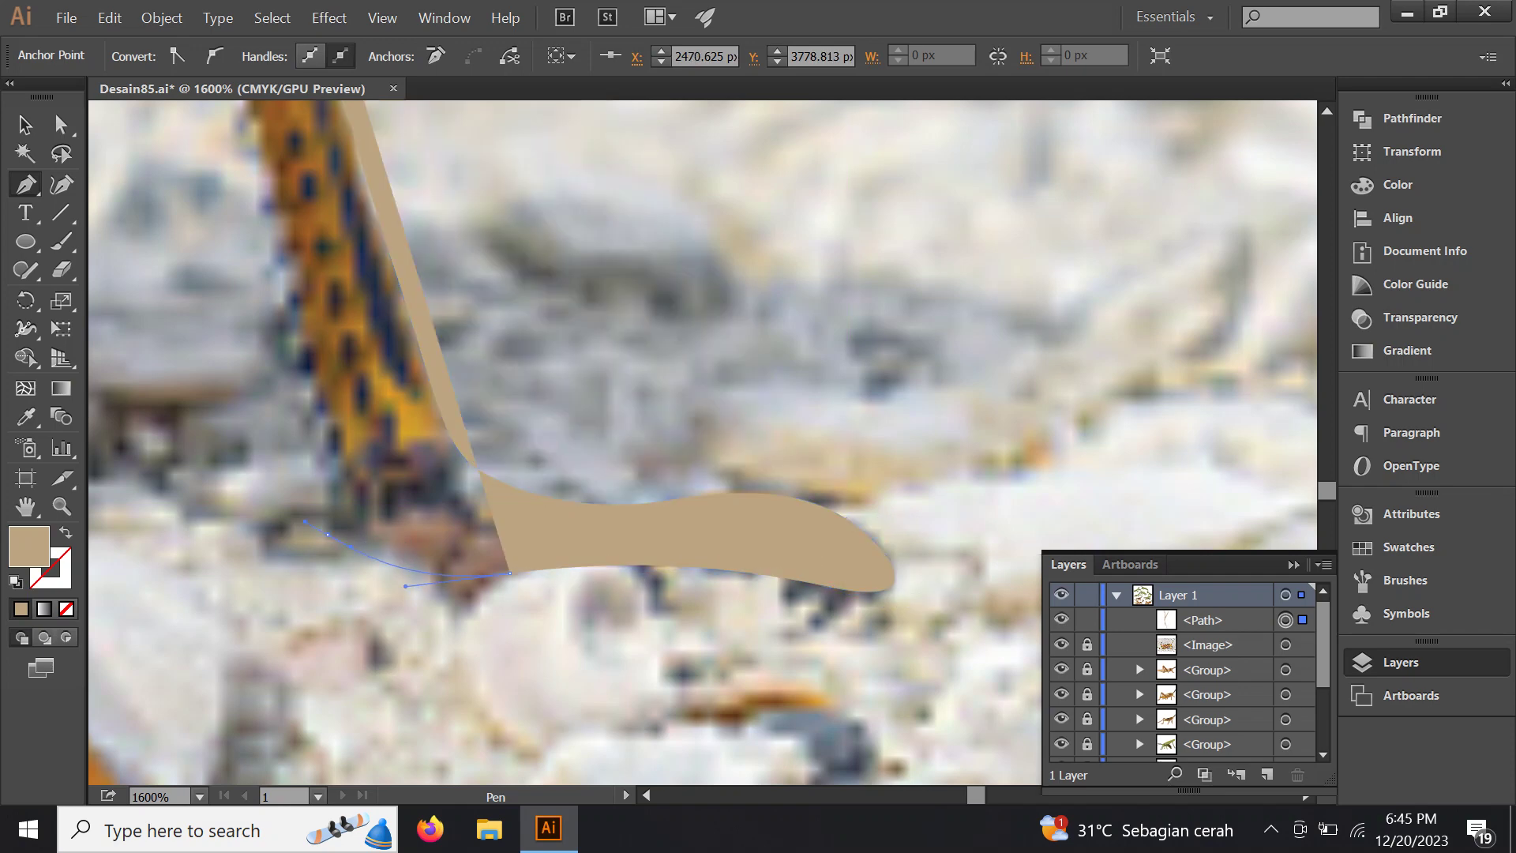
{"action": "left_click_drag", "start_coordinate": [327, 534], "coordinate": [289, 518]}
Swap fill and stroke so the photo shows, then trace the inner leg edge up to the joint
{"action": "key", "text": "shift+x"}
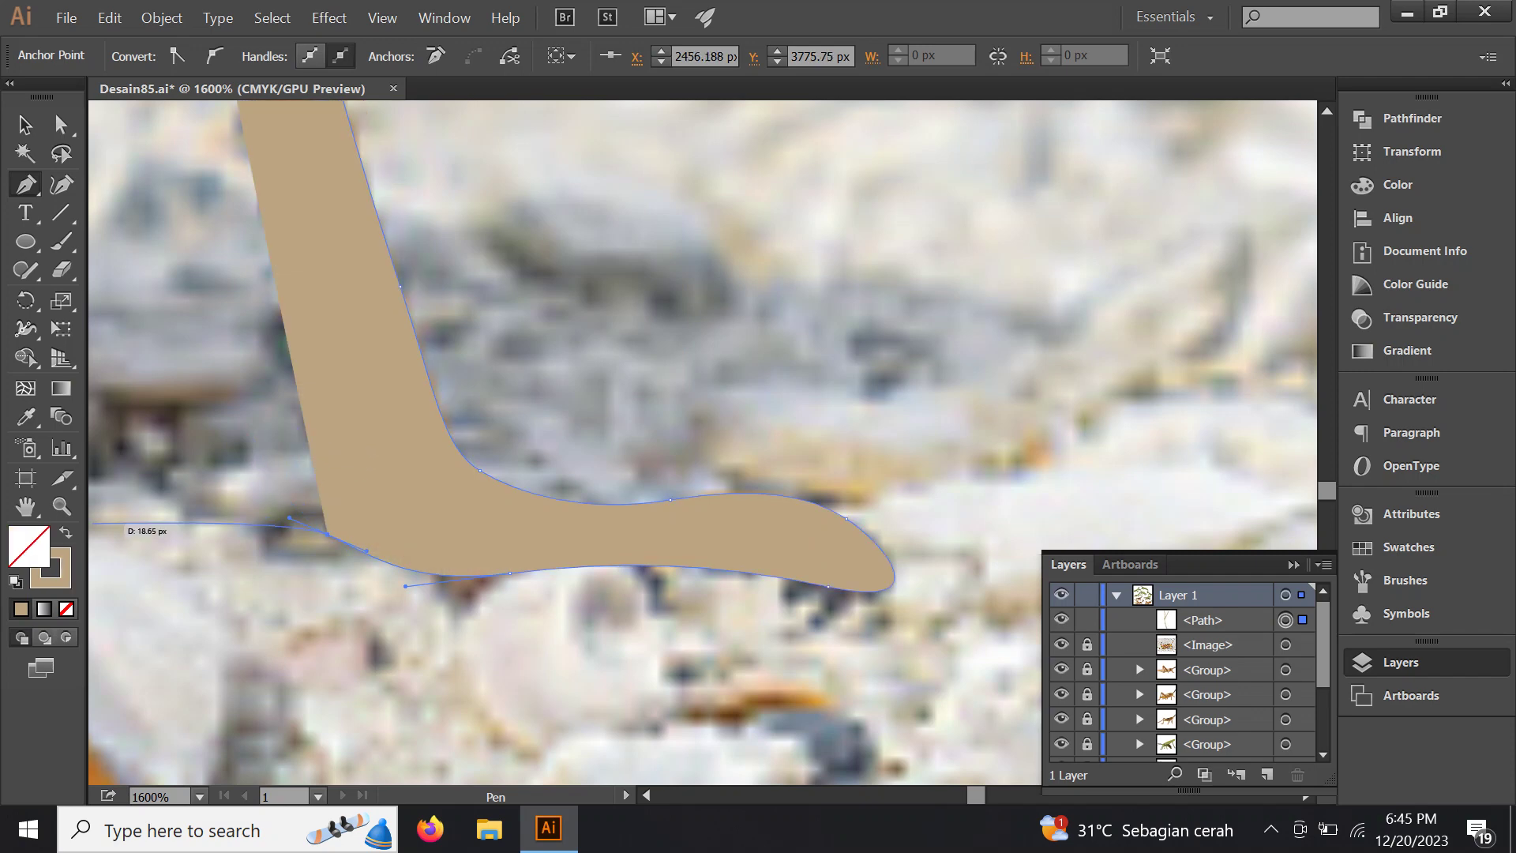
{"action": "left_click_drag", "start_coordinate": [347, 394], "coordinate": [436, 535]}
{"action": "left_click_drag", "start_coordinate": [378, 410], "coordinate": [356, 385]}
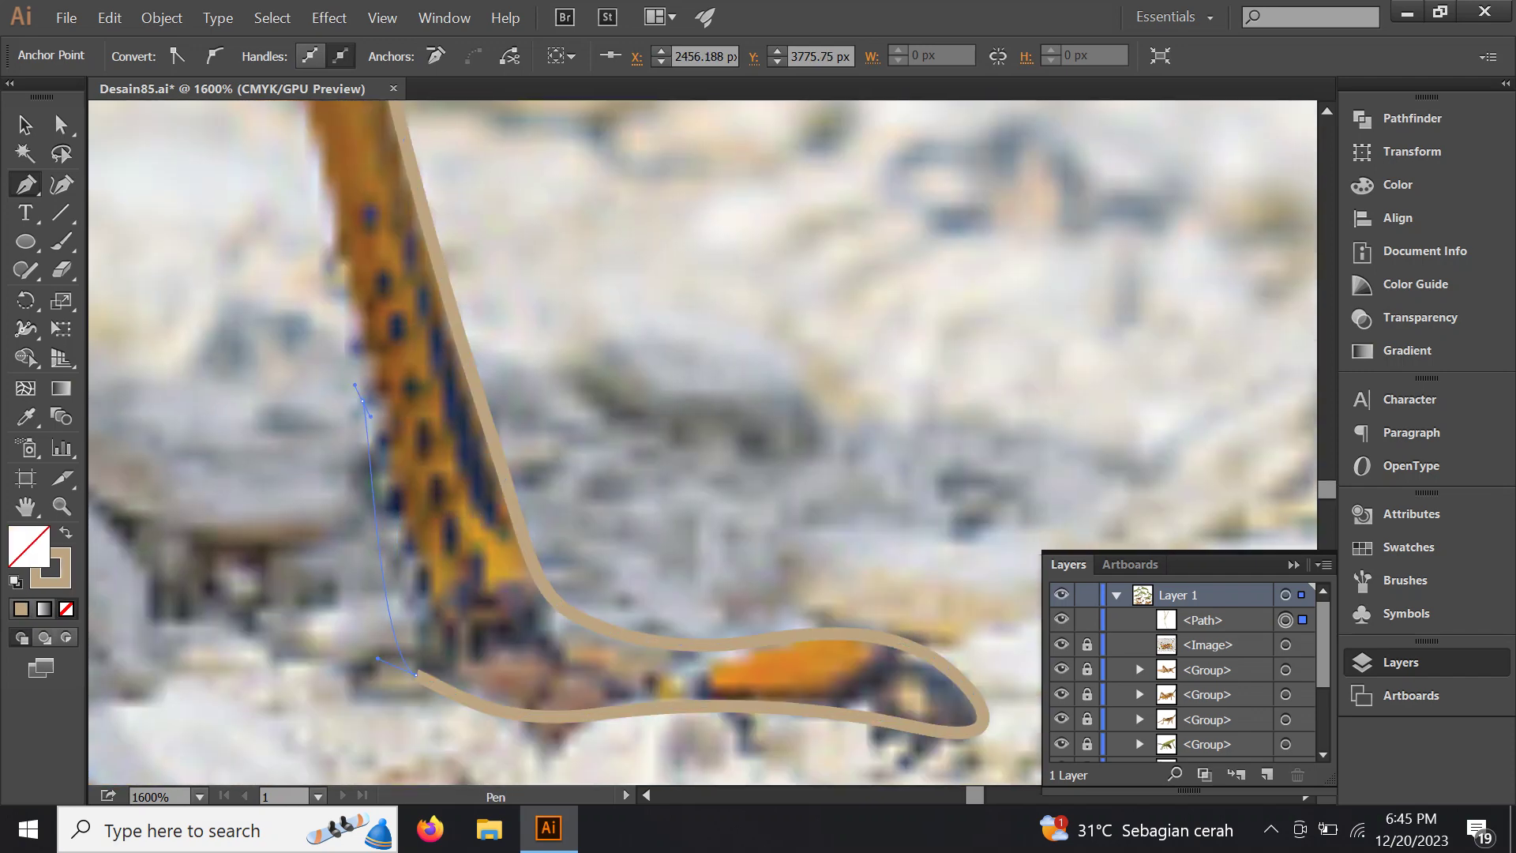
{"action": "key", "text": "ctrl+minus"}
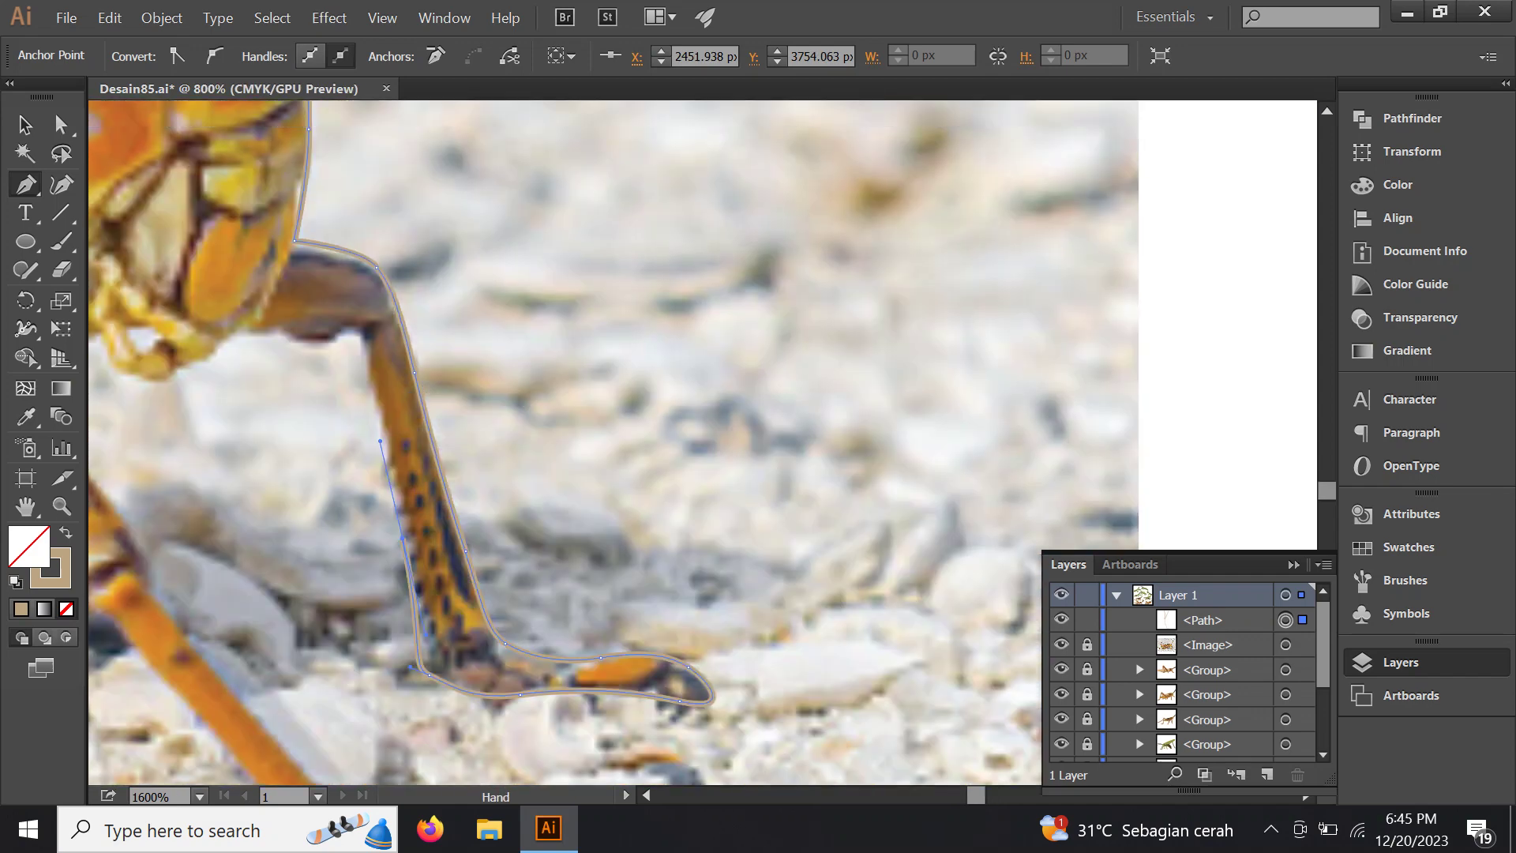
{"action": "mouse_move", "coordinate": [367, 479]}
{"action": "left_mouse_down"}
{"action": "mouse_move", "coordinate": [363, 343]}
{"action": "mouse_move", "coordinate": [328, 260]}
{"action": "left_mouse_up"}
{"action": "key", "text": "ctrl+plus"}
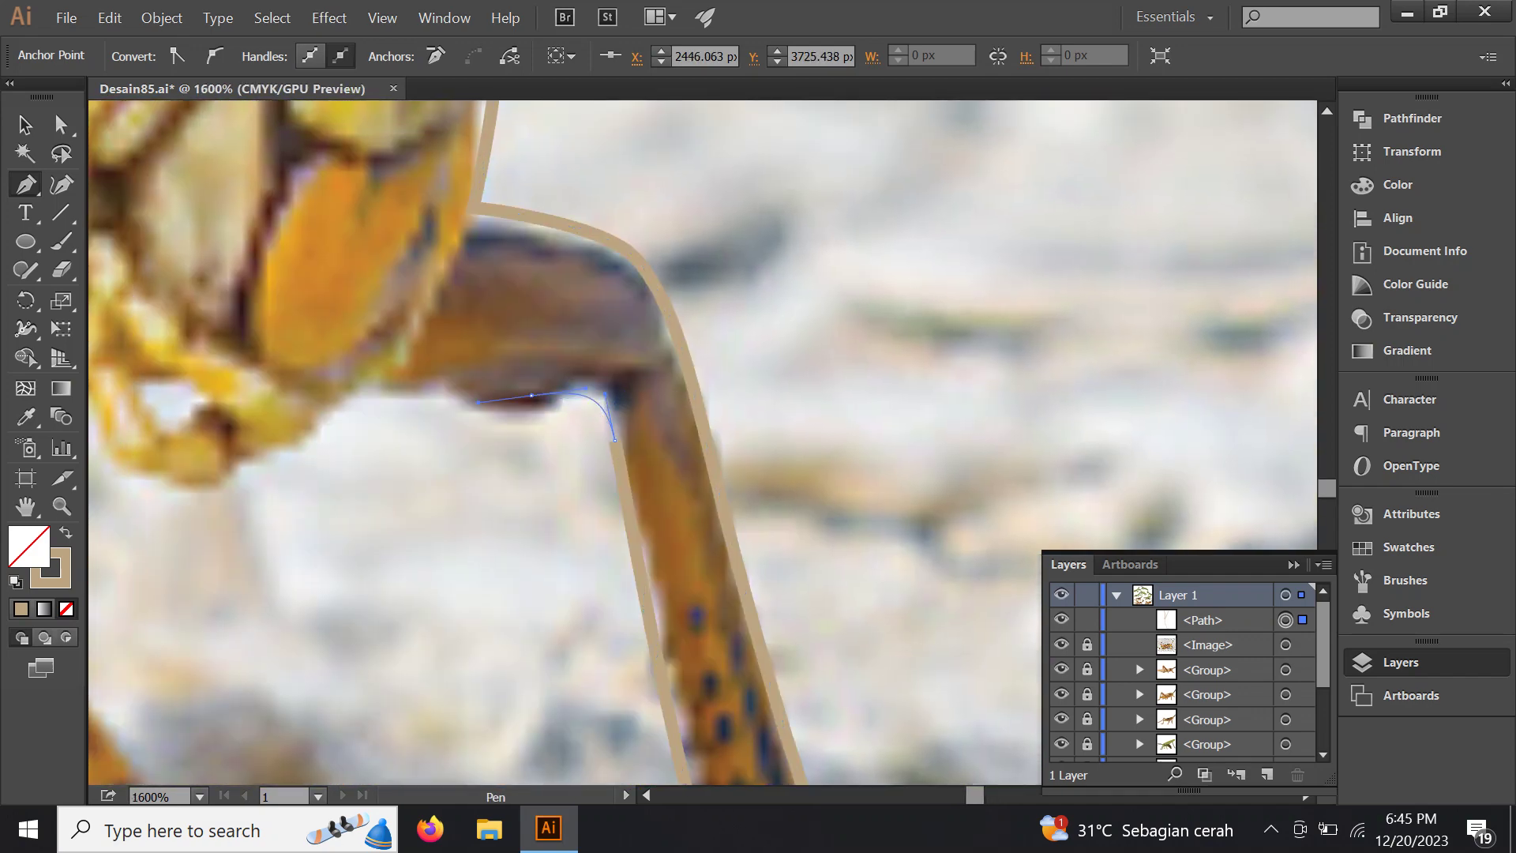
{"action": "left_click_drag", "start_coordinate": [531, 395], "coordinate": [450, 416]}
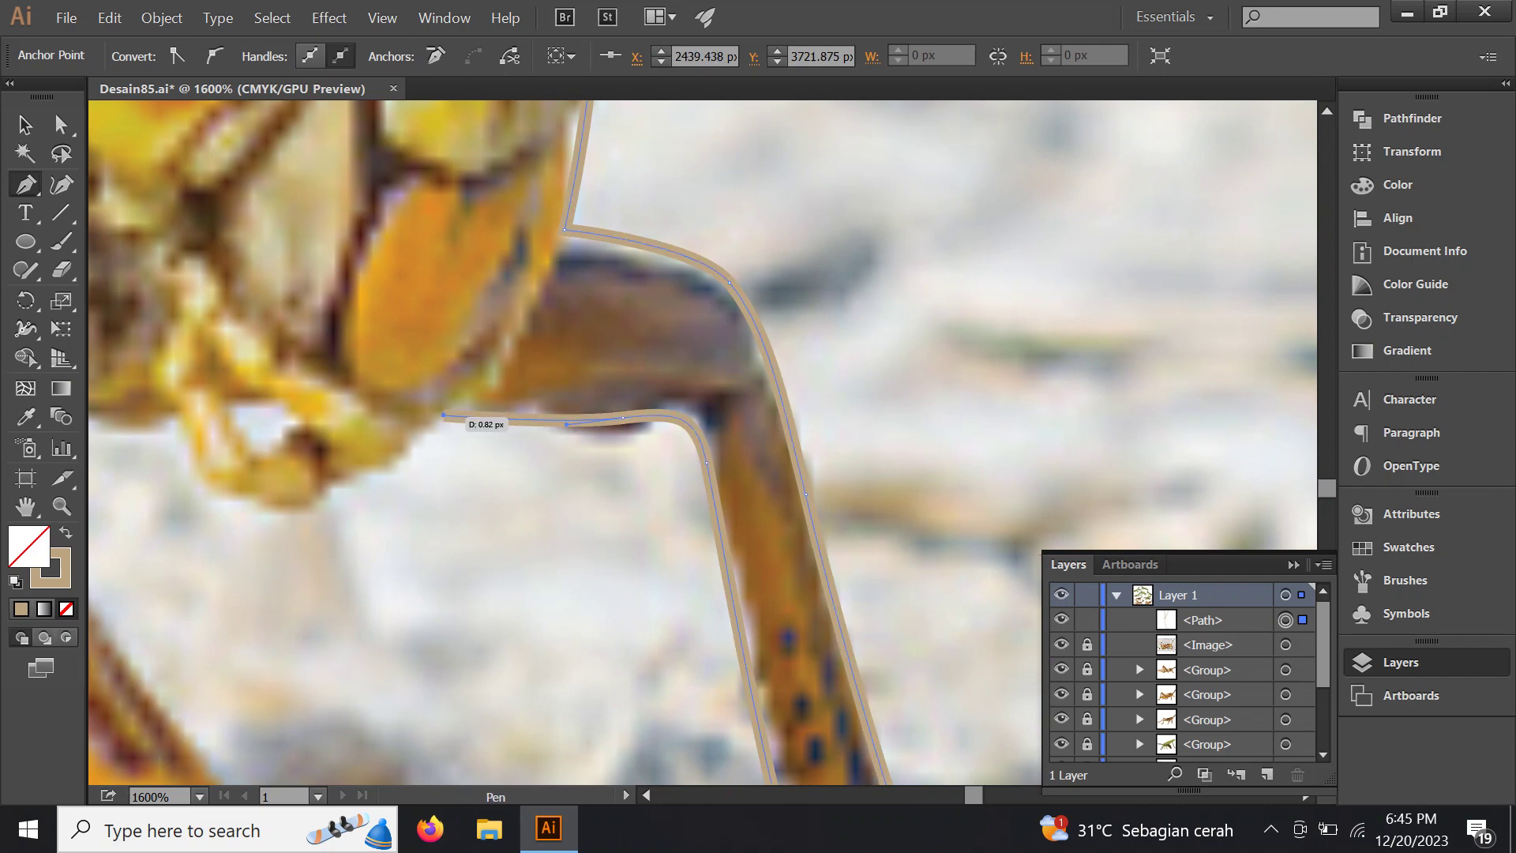
Curve the outline under the upper leg segment and around the mouthparts' tip
{"action": "key", "text": "ctrl+minus"}
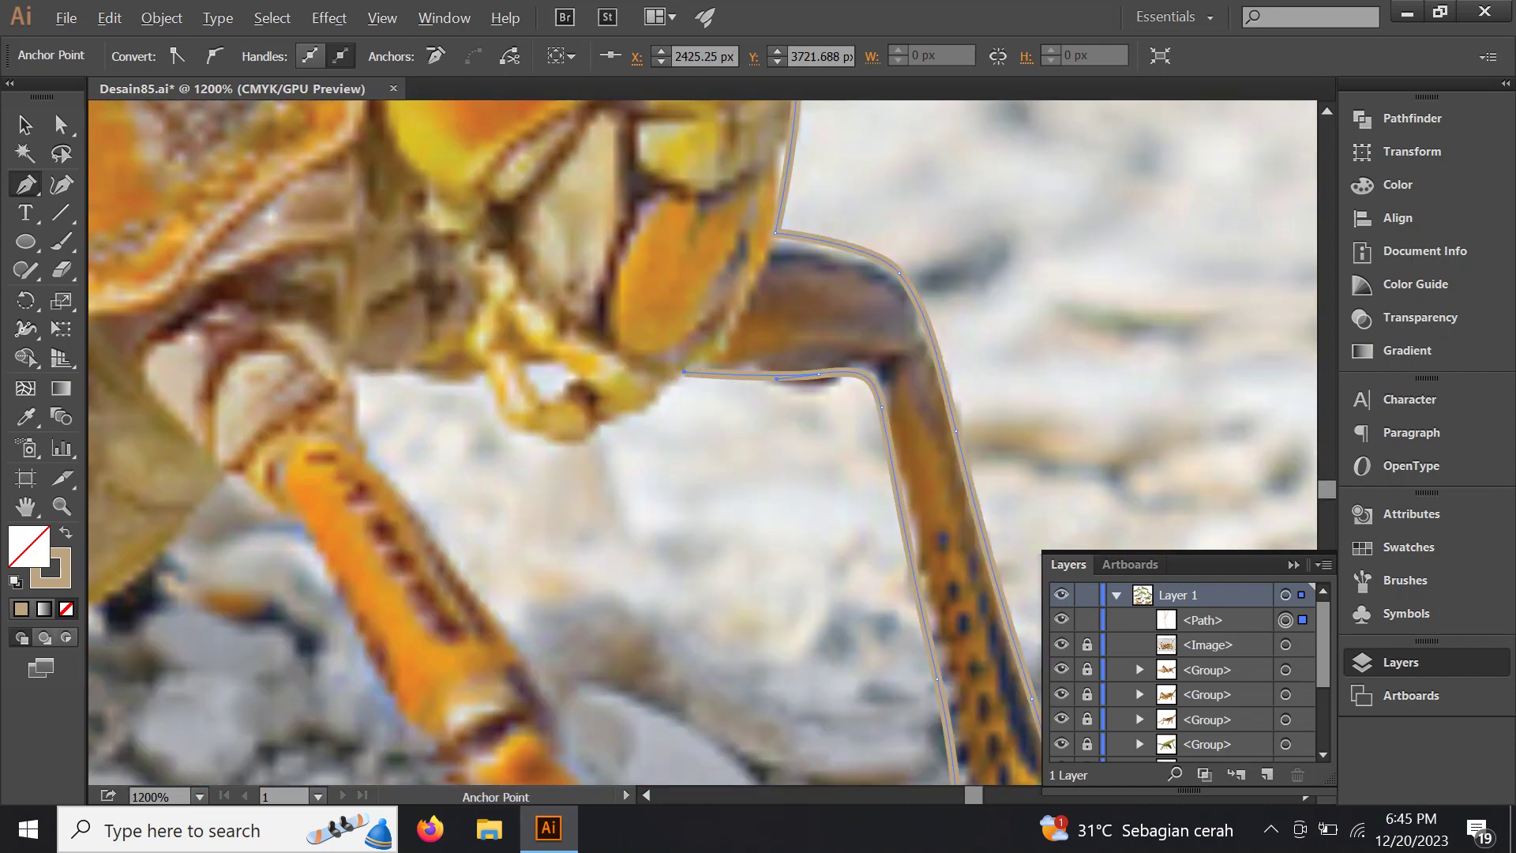
{"action": "key", "text": "ctrl+plus"}
{"action": "left_click_drag", "start_coordinate": [593, 426], "coordinate": [574, 432]}
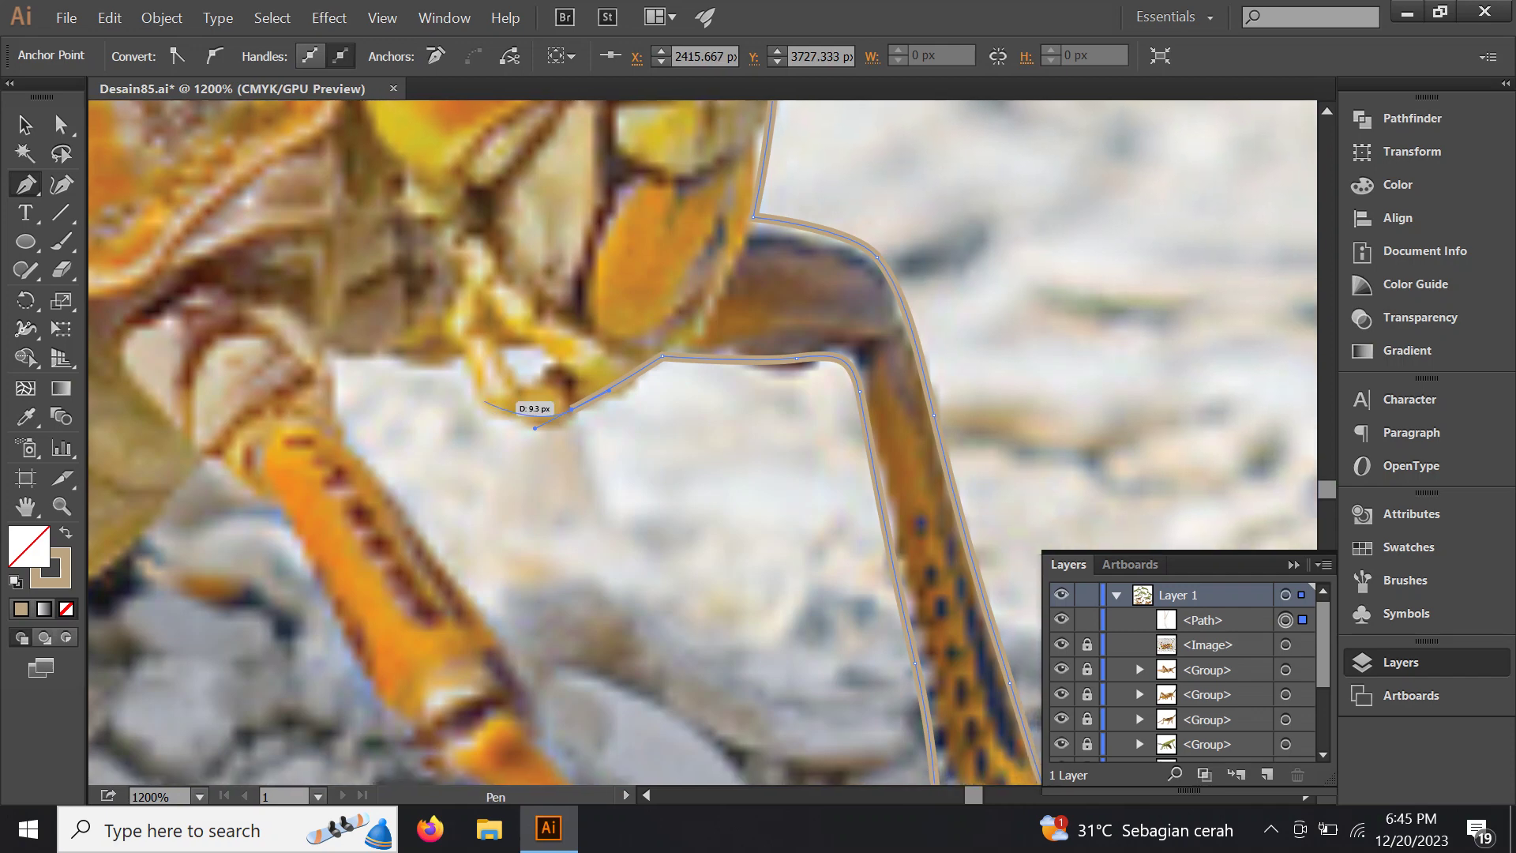
{"action": "key", "text": "ctrl+plus"}
{"action": "left_click_drag", "start_coordinate": [473, 383], "coordinate": [472, 365]}
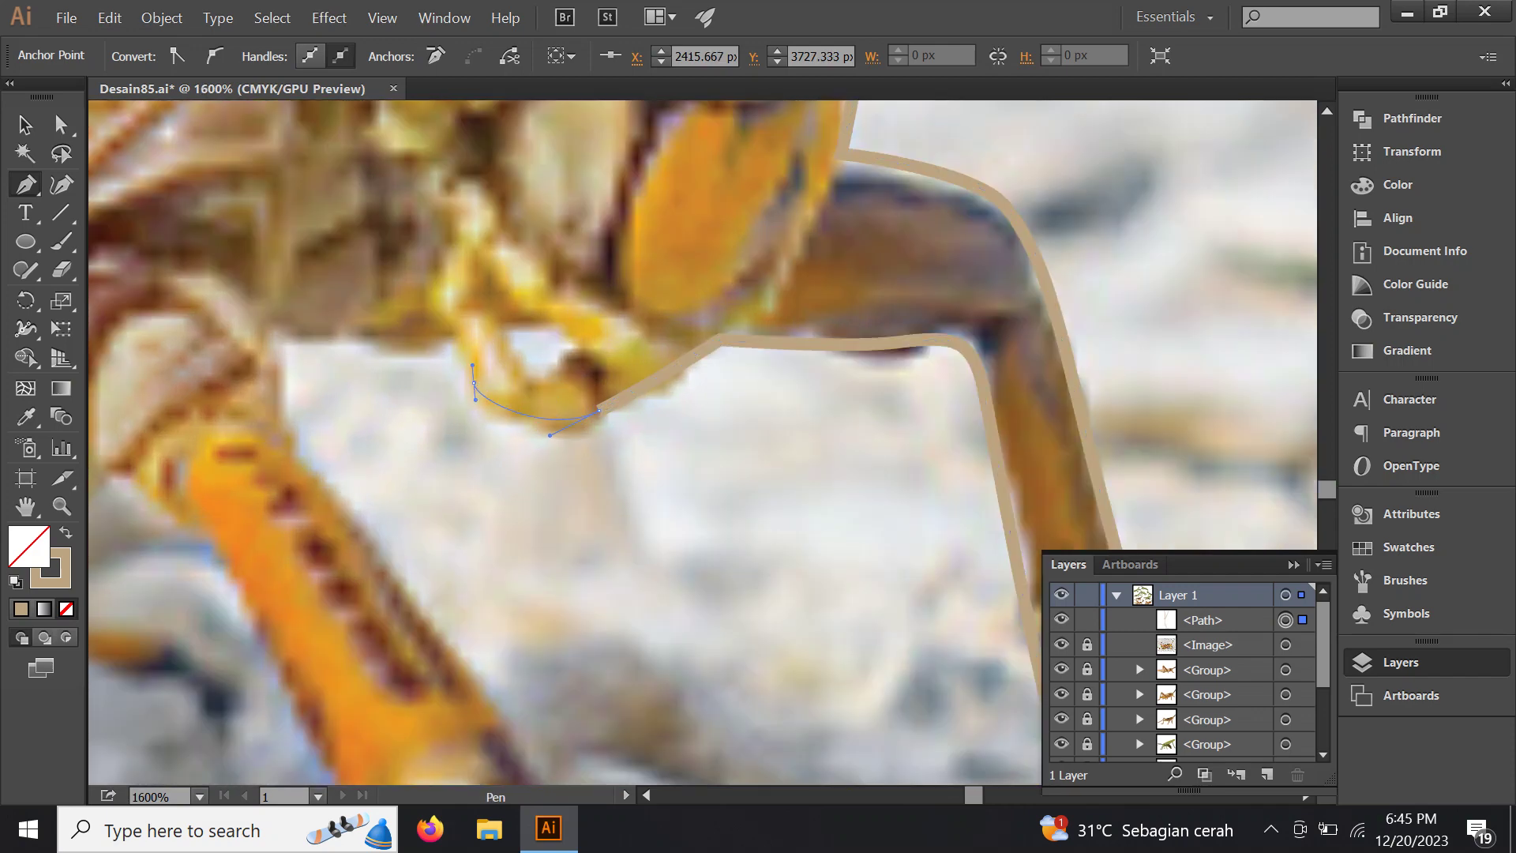
{"action": "left_click", "coordinate": [447, 317]}
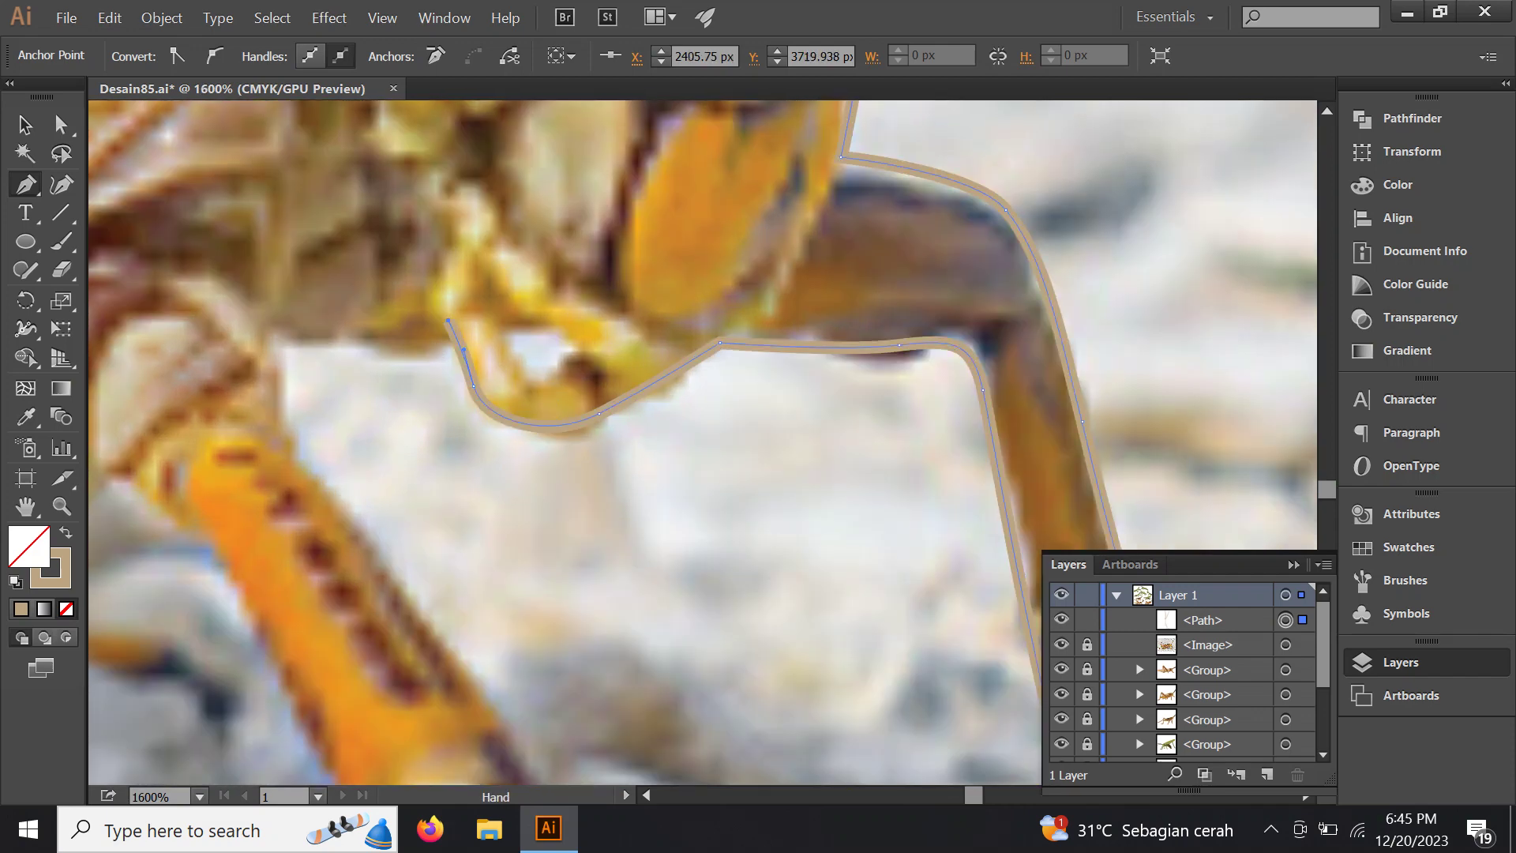
{"action": "mouse_move", "coordinate": [369, 347]}
{"action": "left_mouse_down"}
{"action": "mouse_move", "coordinate": [529, 436]}
{"action": "mouse_move", "coordinate": [357, 409]}
{"action": "left_mouse_up"}
{"action": "left_click_drag", "start_coordinate": [449, 419], "coordinate": [406, 331]}
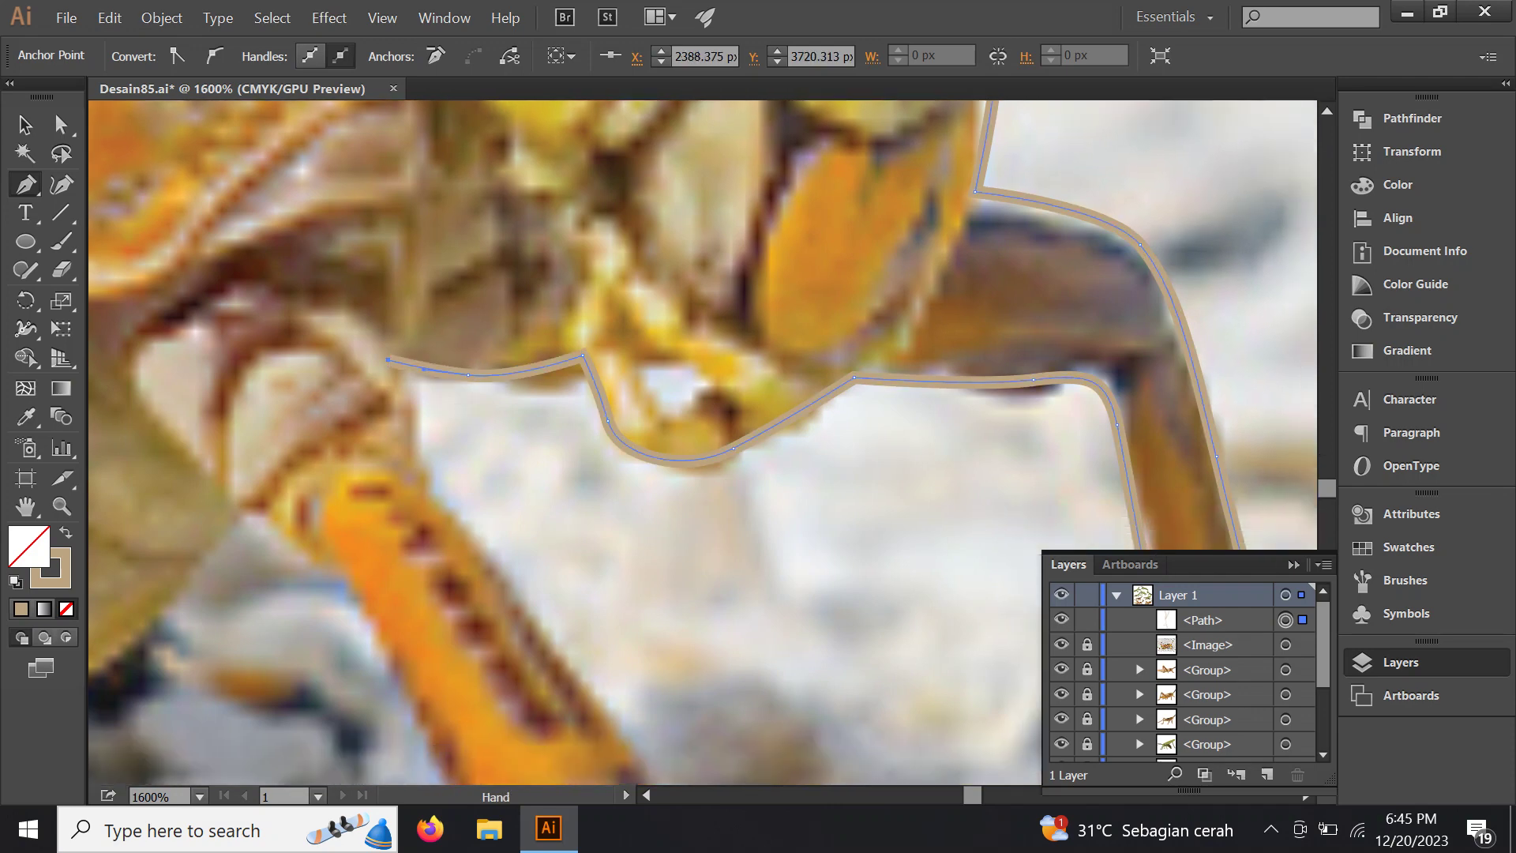
Add curved anchors down the second leg's left edge past its joint
{"action": "left_click_drag", "start_coordinate": [405, 417], "coordinate": [405, 450]}
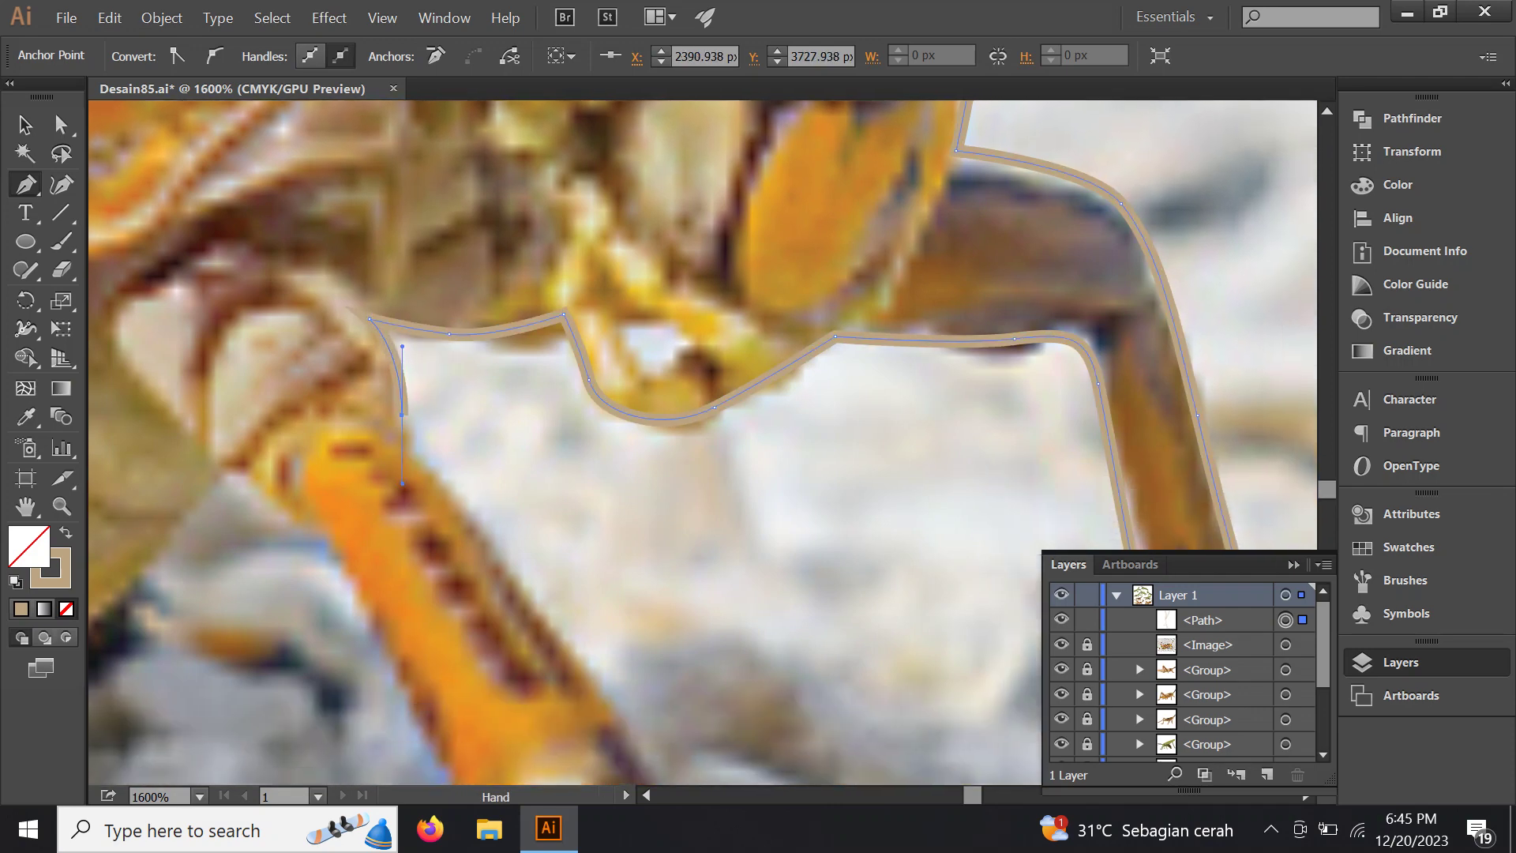
{"action": "left_click_drag", "start_coordinate": [507, 562], "coordinate": [443, 511]}
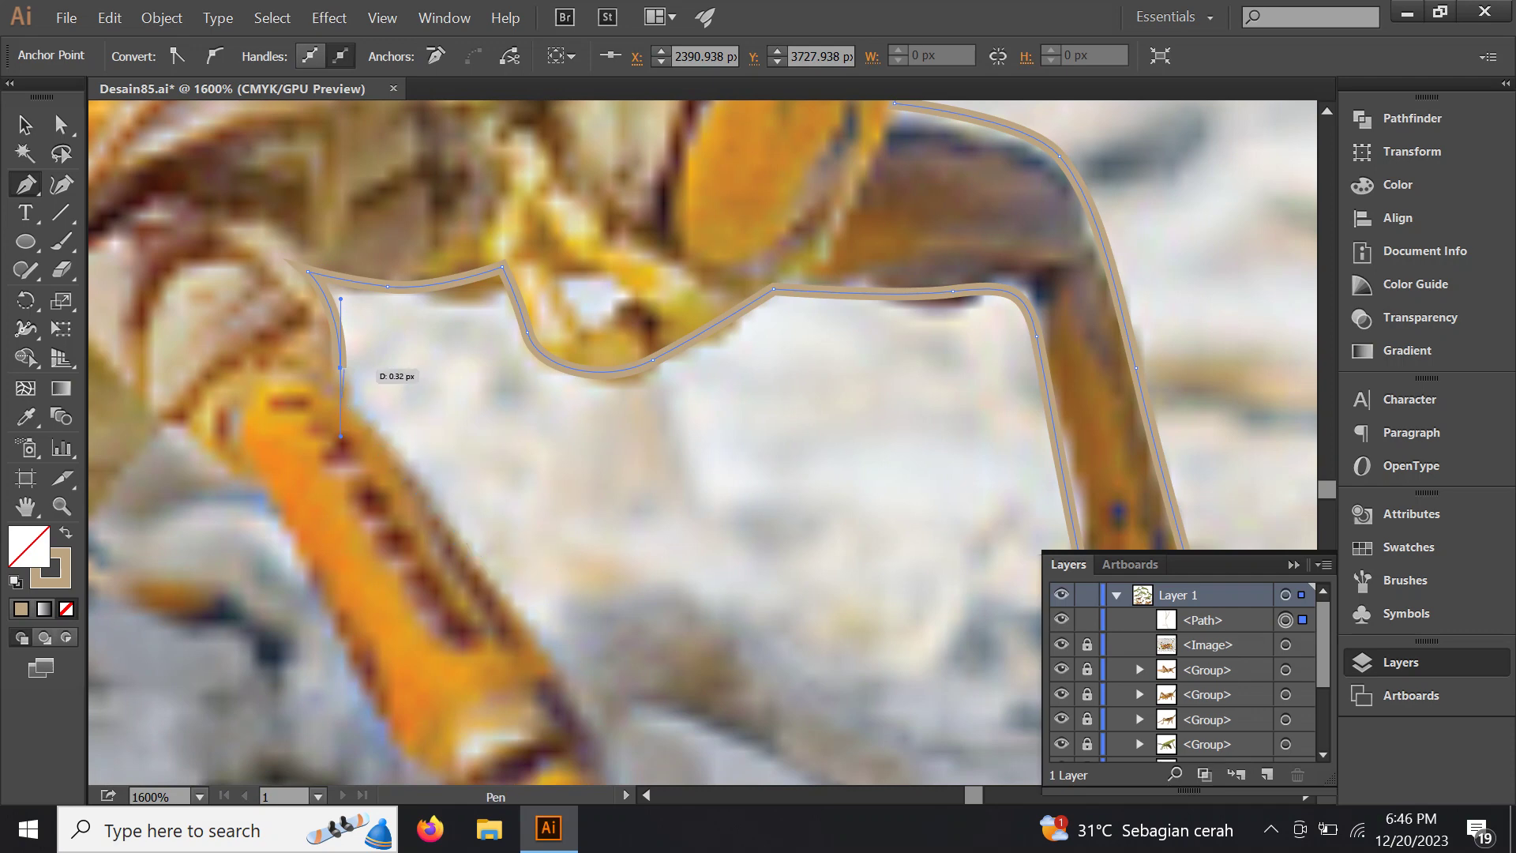
{"action": "left_click_drag", "start_coordinate": [340, 367], "coordinate": [338, 395]}
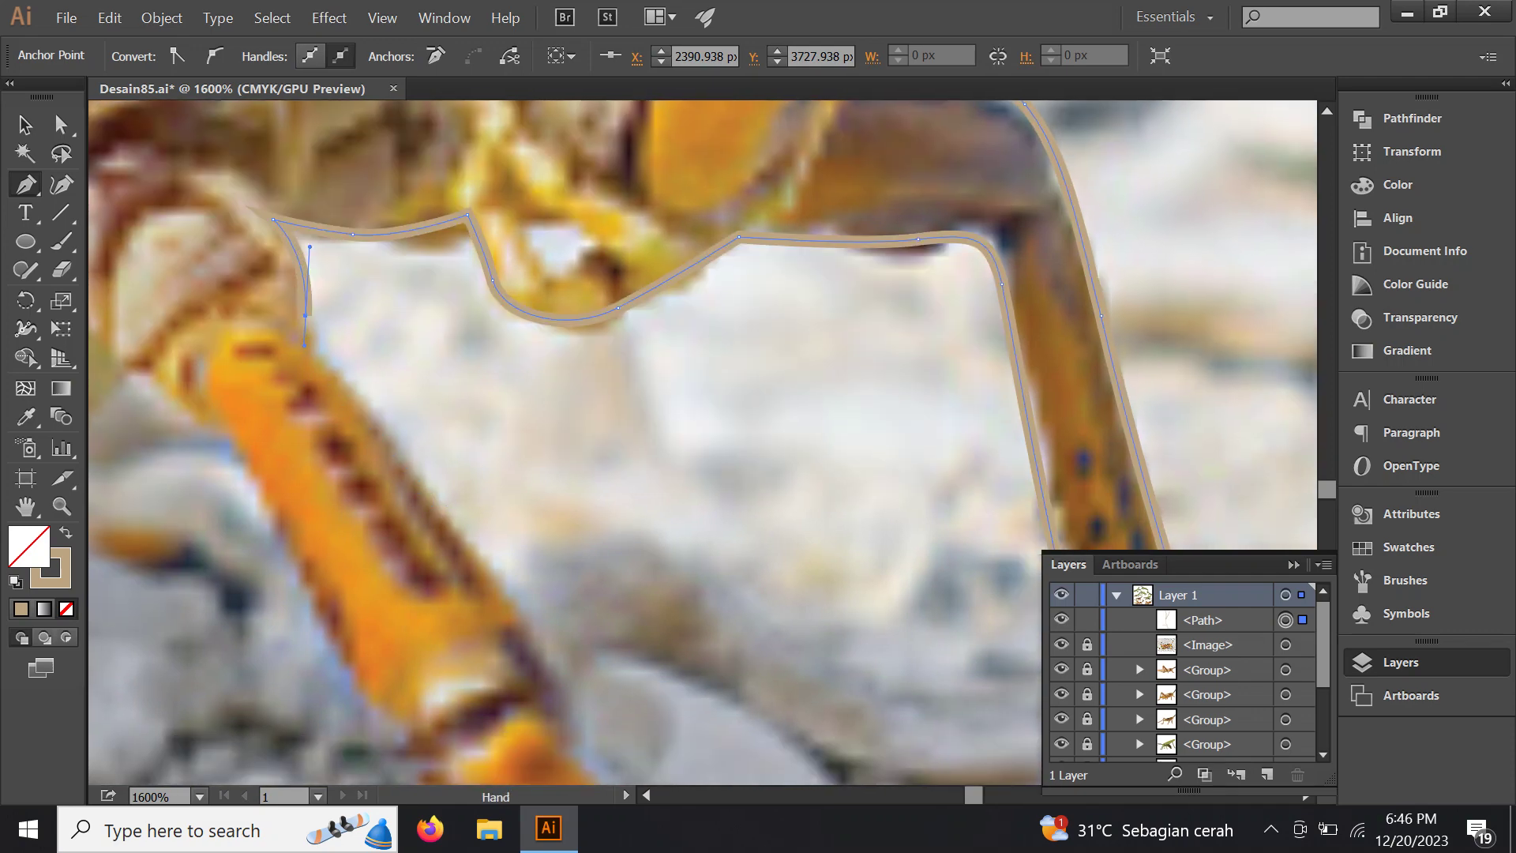
{"action": "left_click_drag", "start_coordinate": [339, 397], "coordinate": [304, 343]}
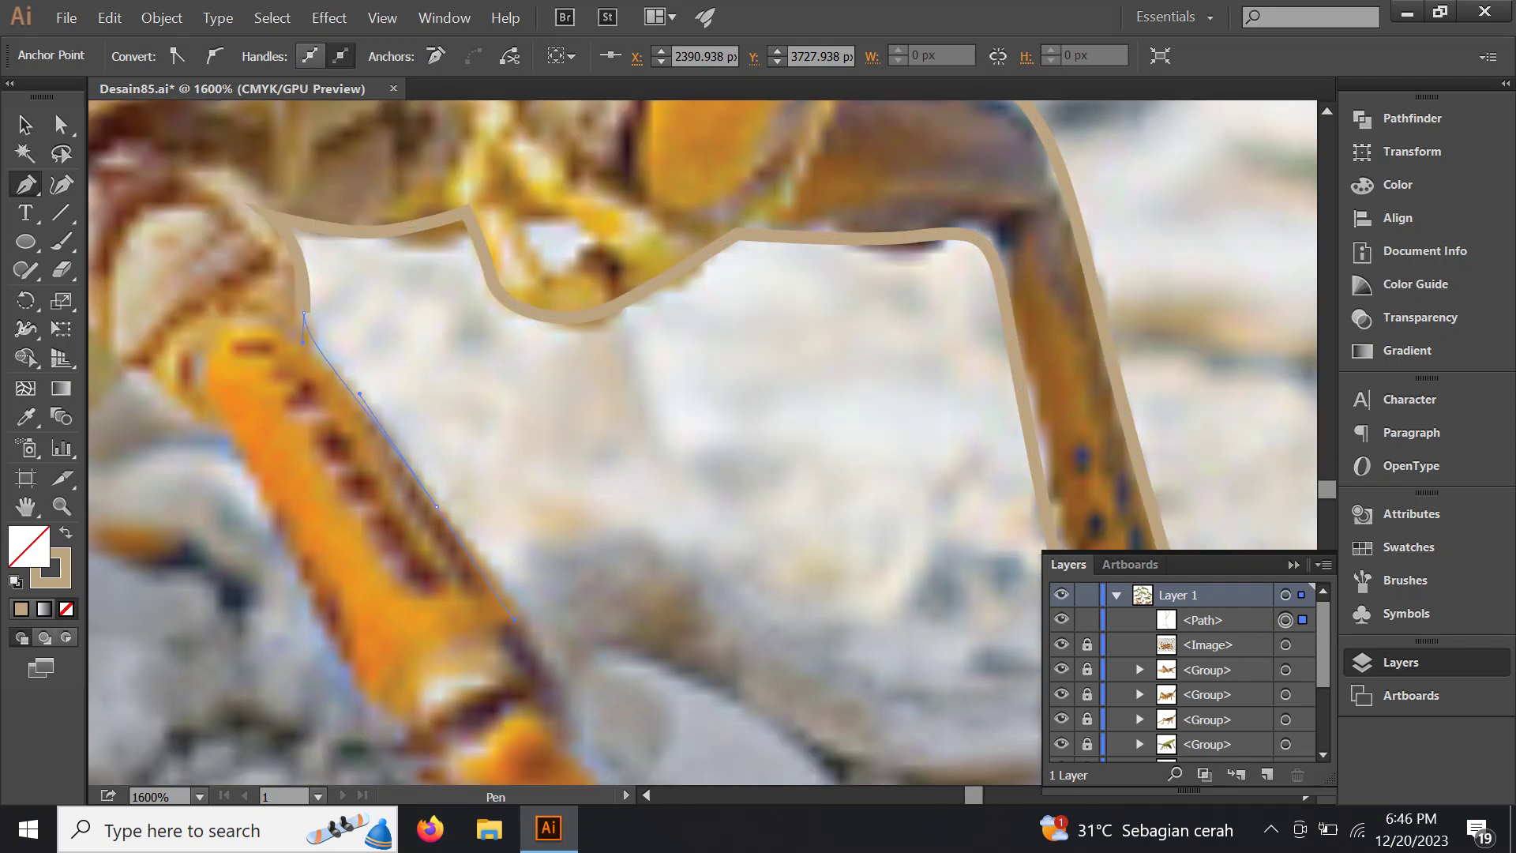
{"action": "left_click_drag", "start_coordinate": [558, 710], "coordinate": [406, 452]}
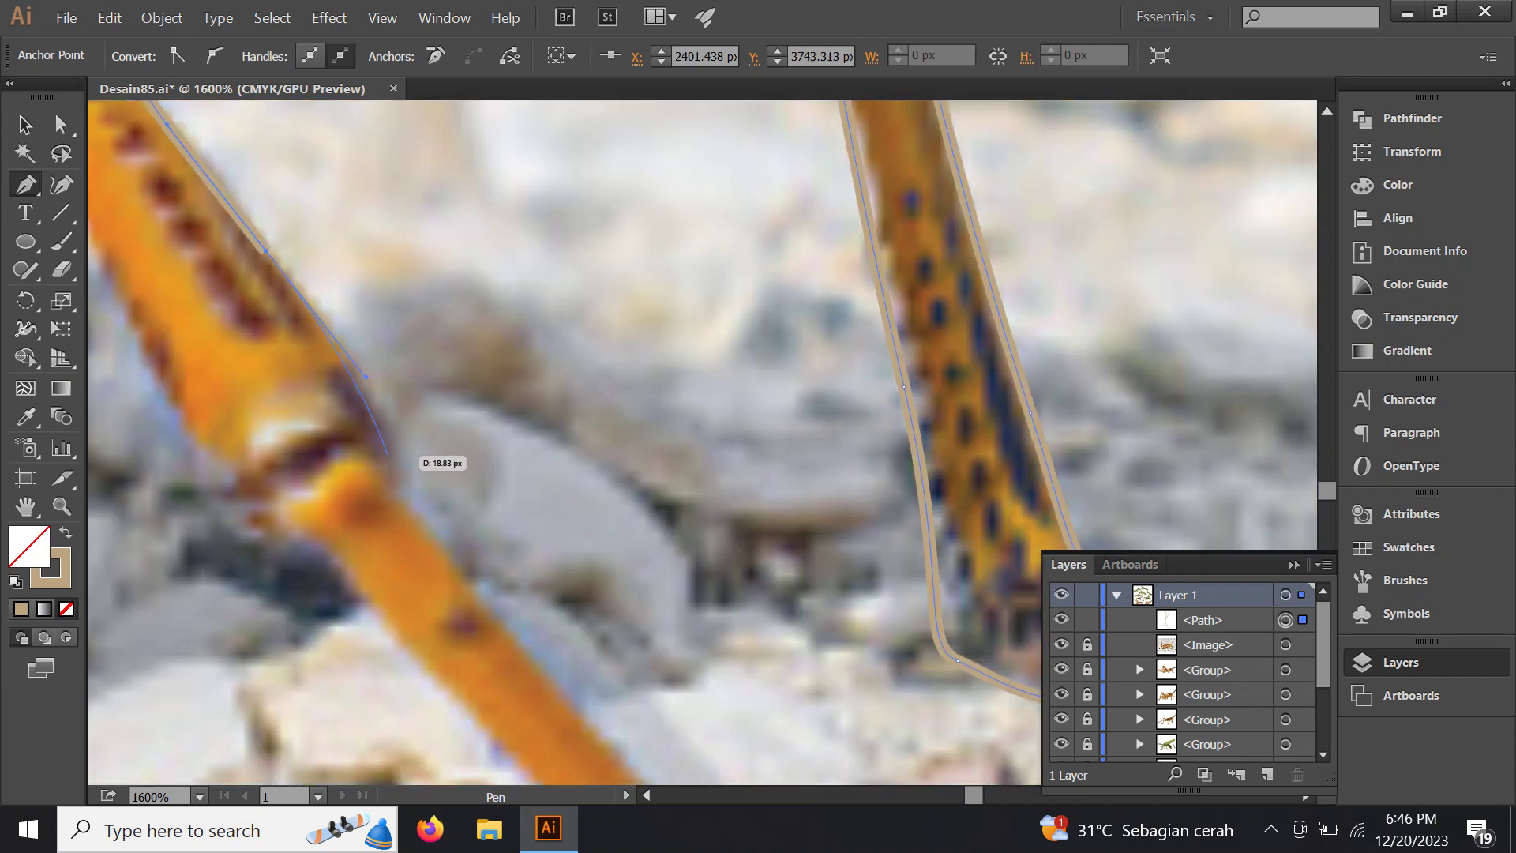
{"action": "left_click_drag", "start_coordinate": [392, 508], "coordinate": [284, 339]}
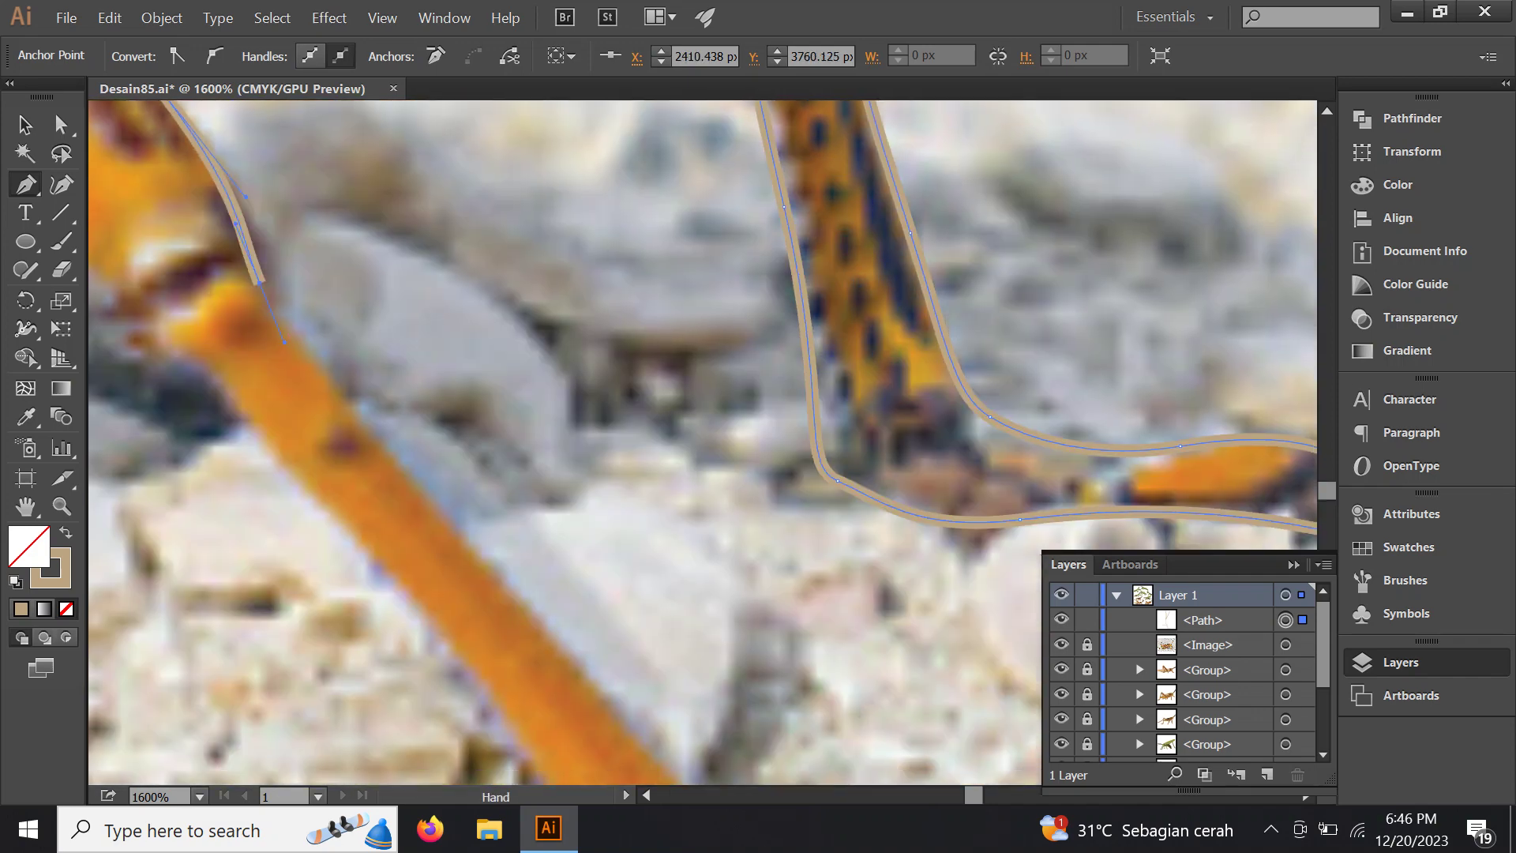
Place a run of anchors down the leg's edge toward the lower joint
{"action": "left_click_drag", "start_coordinate": [355, 404], "coordinate": [430, 478]}
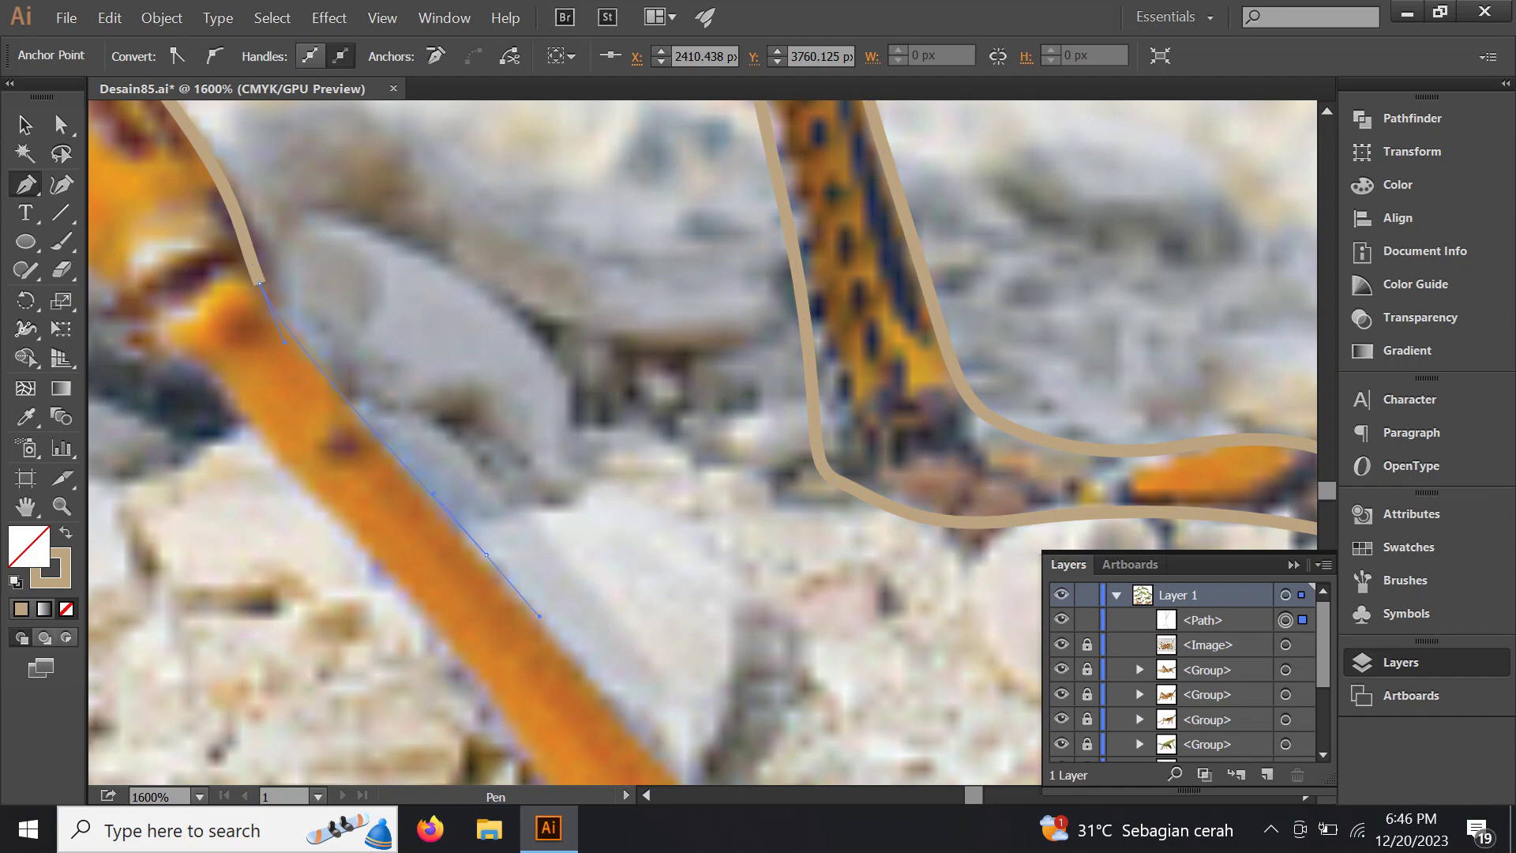
{"action": "left_click", "coordinate": [544, 617]}
{"action": "scroll", "coordinate": [544, 620], "scroll_direction": "down", "scroll_amount": 3}
{"action": "scroll", "coordinate": [545, 619], "scroll_direction": "right", "scroll_amount": 2}
{"action": "left_click", "coordinate": [511, 511]}
{"action": "left_click", "coordinate": [538, 554]}
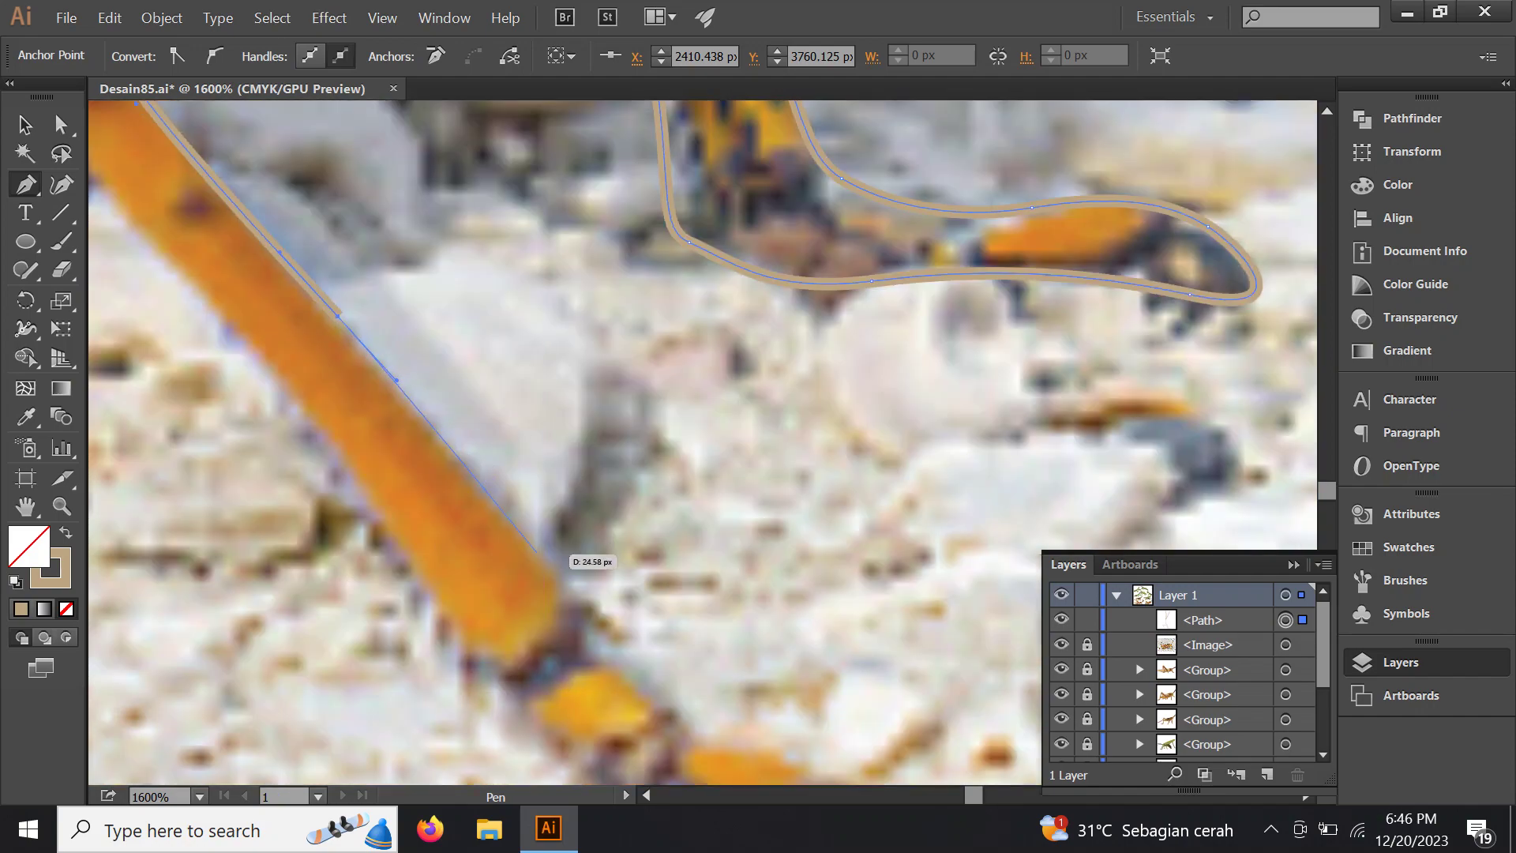
{"action": "left_click", "coordinate": [564, 598]}
{"action": "scroll", "coordinate": [592, 636], "scroll_direction": "down", "scroll_amount": 4}
{"action": "scroll", "coordinate": [591, 636], "scroll_direction": "right", "scroll_amount": 3}
Continue past the lower joint and curve the outline around the small dark foot's tip
{"action": "left_click", "coordinate": [431, 378]}
{"action": "left_click", "coordinate": [460, 402]}
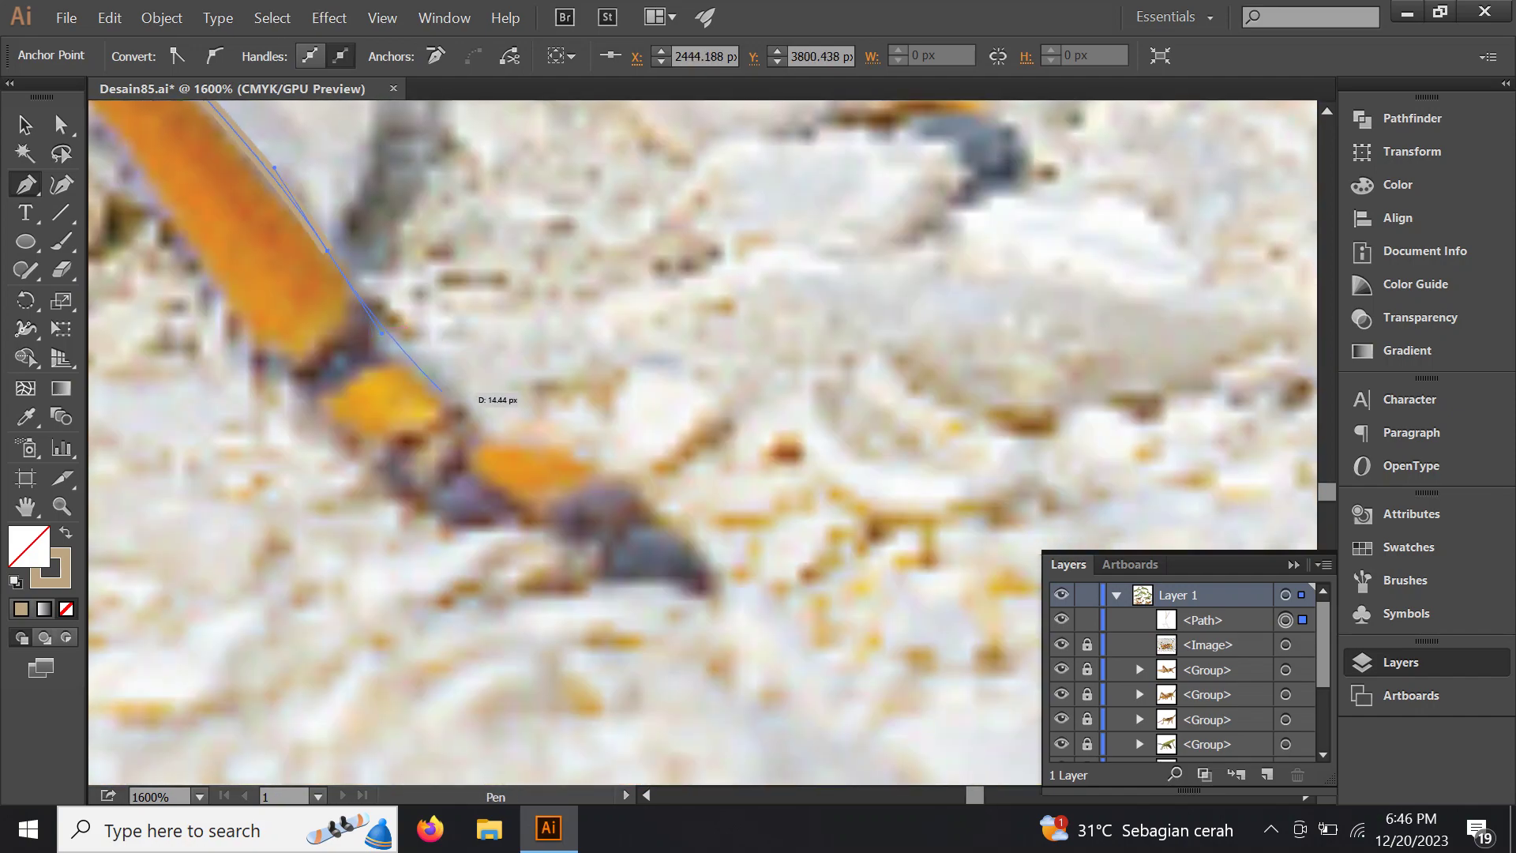
{"action": "left_click", "coordinate": [492, 427]}
{"action": "scroll", "coordinate": [506, 433], "scroll_direction": "down", "scroll_amount": 1}
{"action": "scroll", "coordinate": [505, 433], "scroll_direction": "right", "scroll_amount": 1}
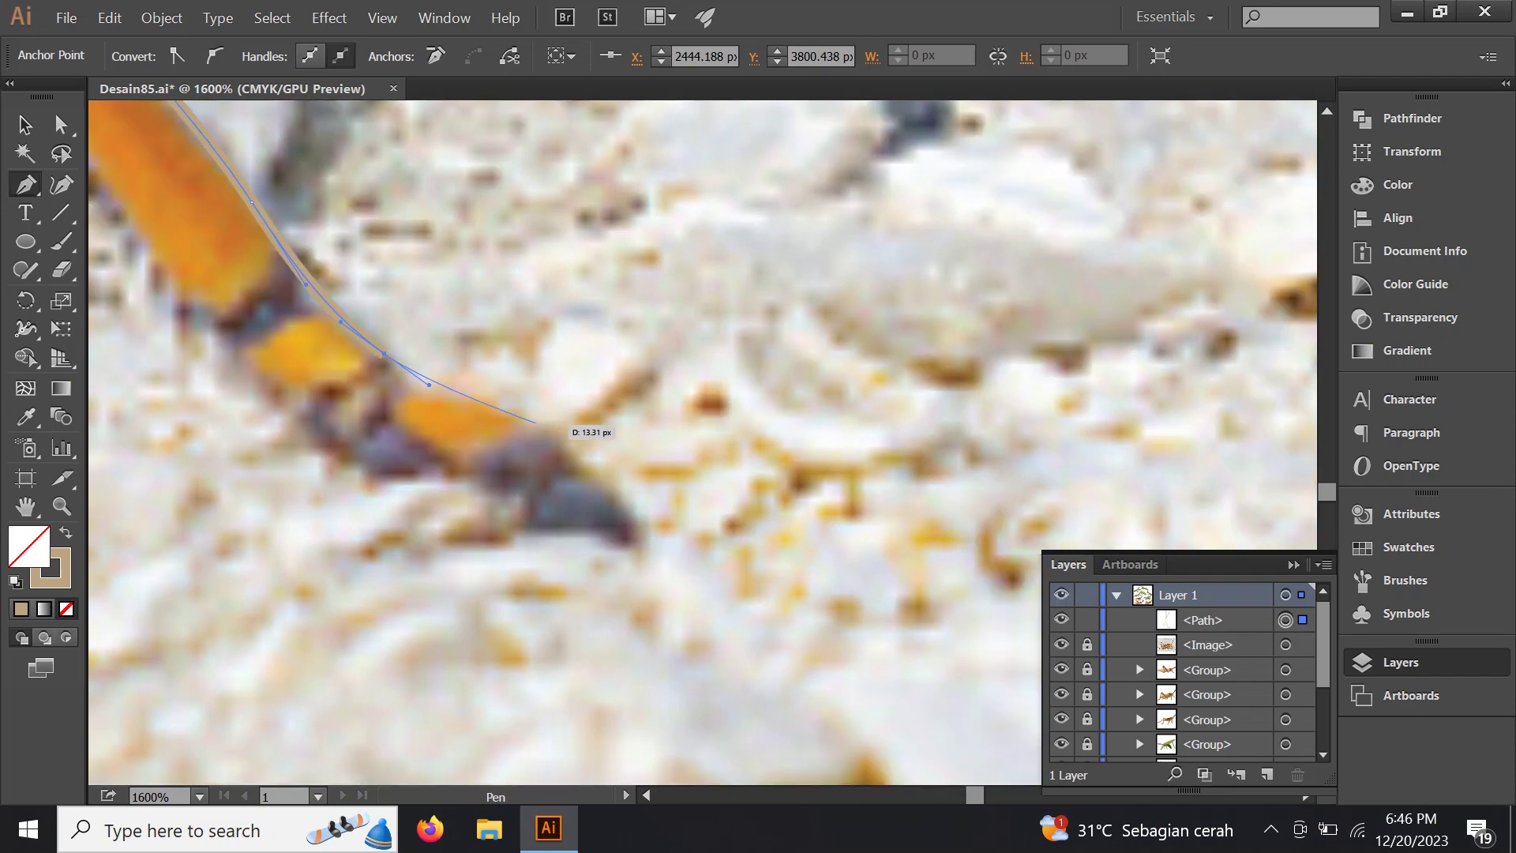
{"action": "mouse_move", "coordinate": [541, 424]}
{"action": "left_mouse_down"}
{"action": "mouse_move", "coordinate": [607, 468]}
{"action": "mouse_move", "coordinate": [565, 399]}
{"action": "left_mouse_up"}
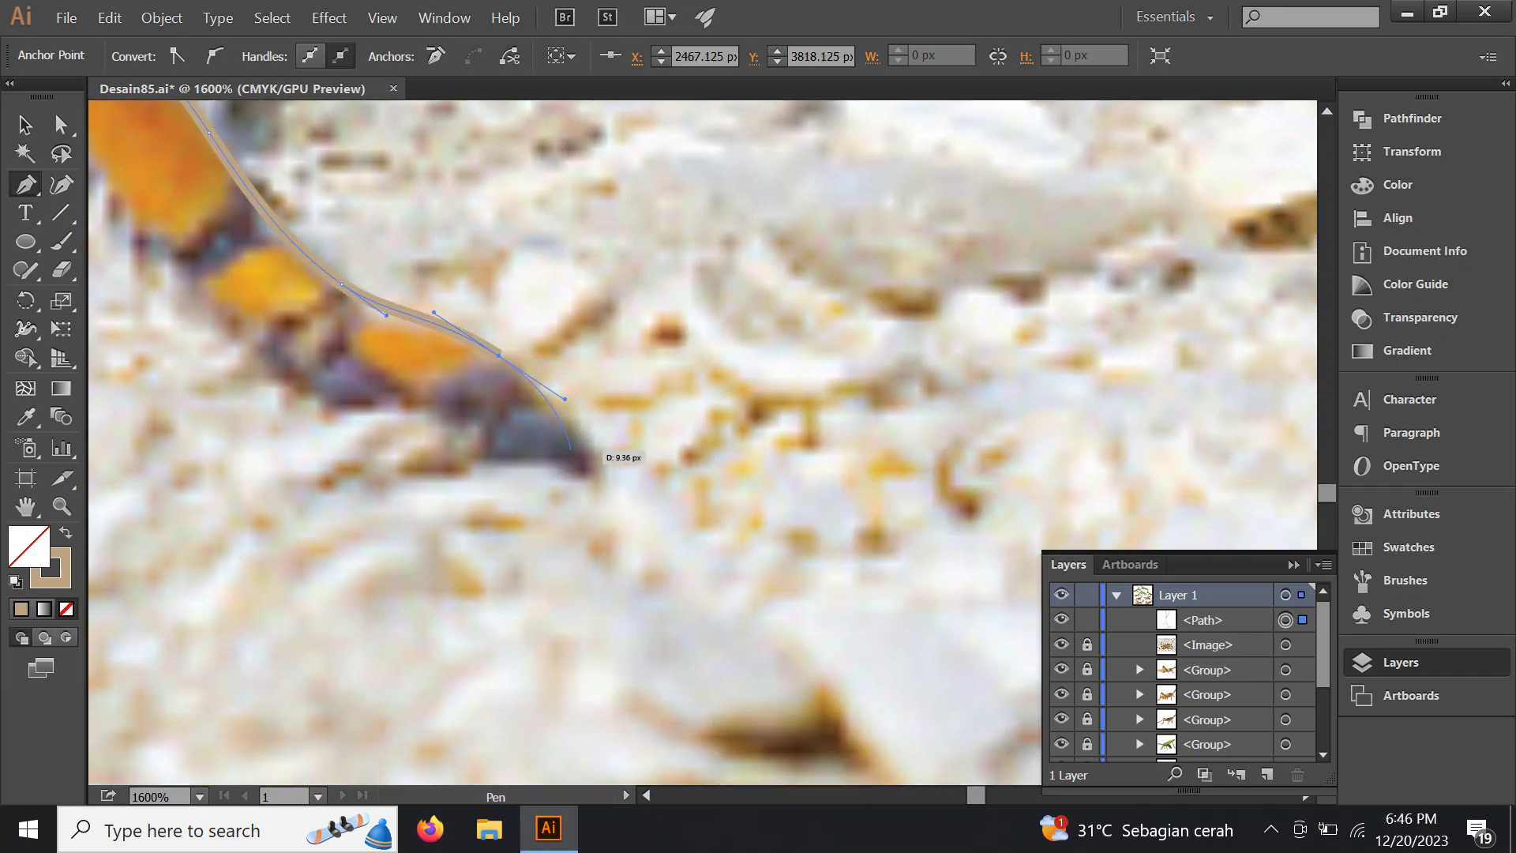
{"action": "mouse_move", "coordinate": [585, 460]}
{"action": "left_mouse_down"}
{"action": "mouse_move", "coordinate": [608, 452]}
{"action": "mouse_move", "coordinate": [770, 521]}
{"action": "left_mouse_up"}
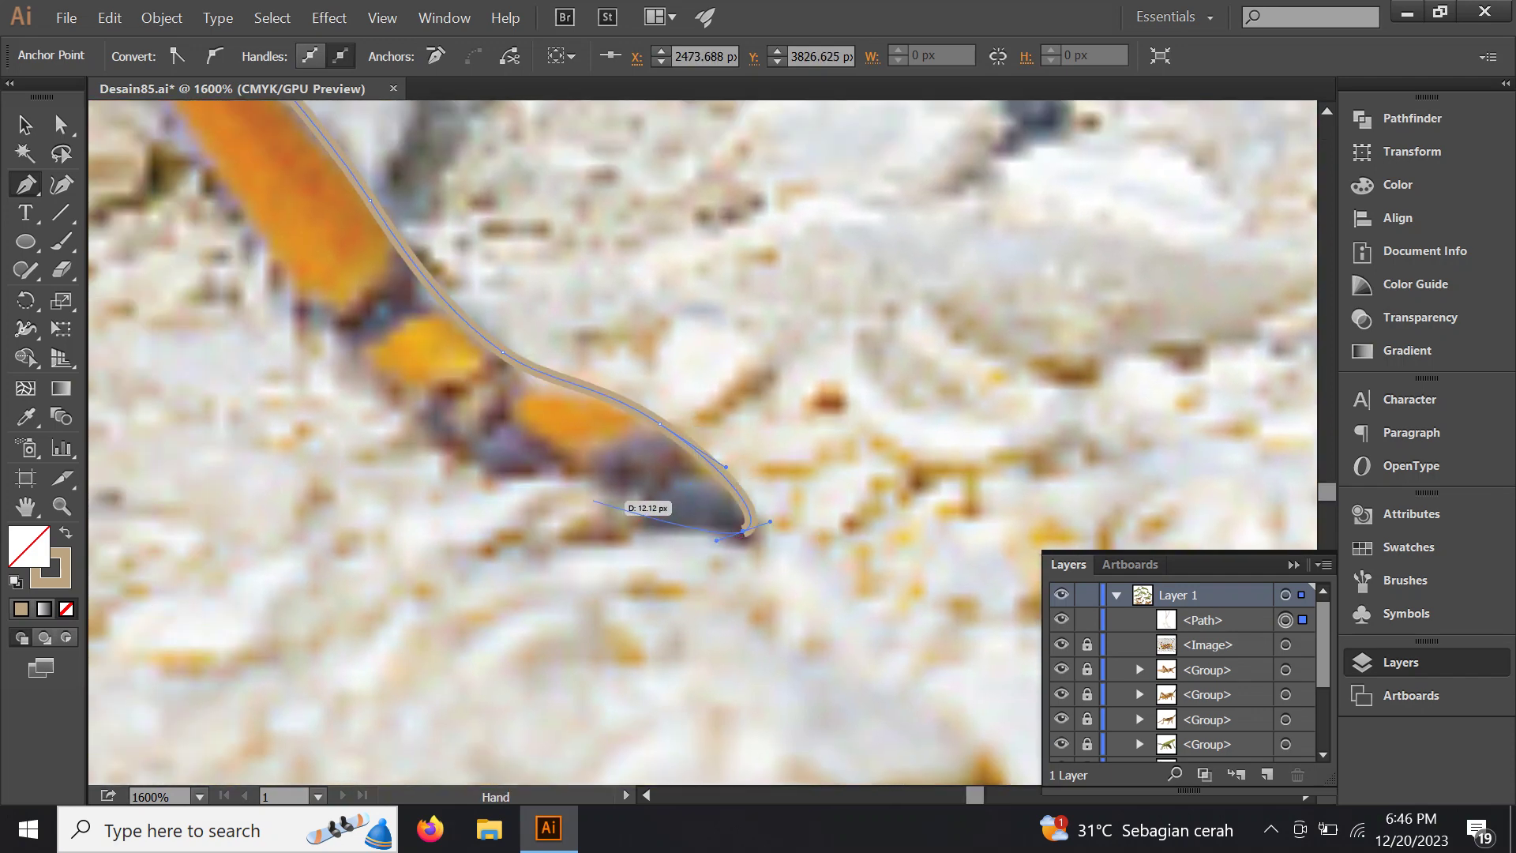
{"action": "mouse_move", "coordinate": [521, 483]}
{"action": "left_mouse_down"}
{"action": "mouse_move", "coordinate": [649, 620]}
{"action": "mouse_move", "coordinate": [519, 543]}
{"action": "left_mouse_up"}
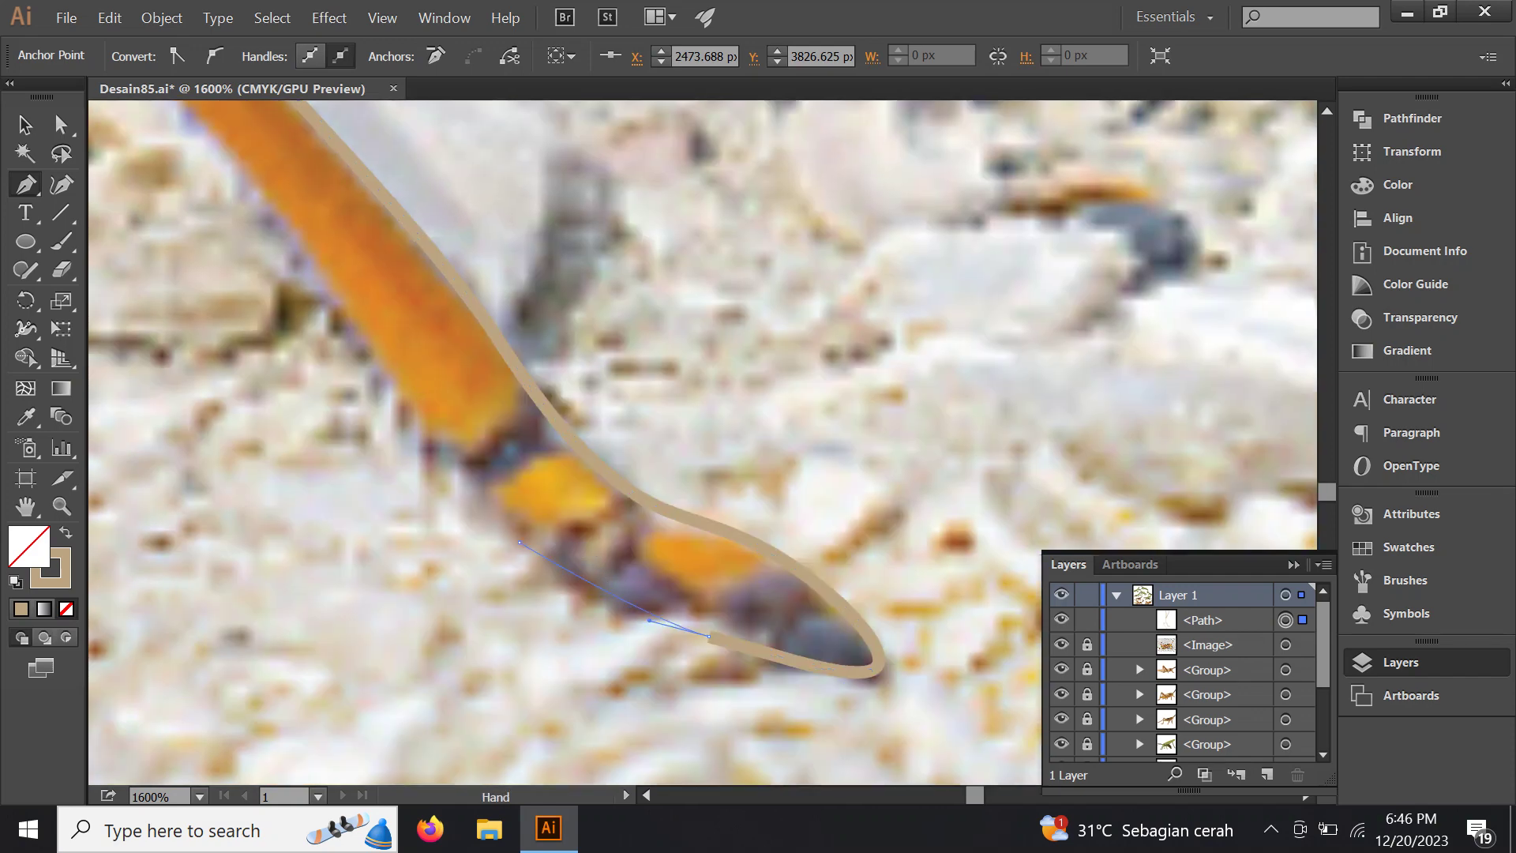
Trace back up the leg's other side to the body
{"action": "key", "text": "ctrl+minus"}
{"action": "left_click_drag", "start_coordinate": [481, 432], "coordinate": [525, 492]}
{"action": "left_click_drag", "start_coordinate": [485, 381], "coordinate": [531, 422]}
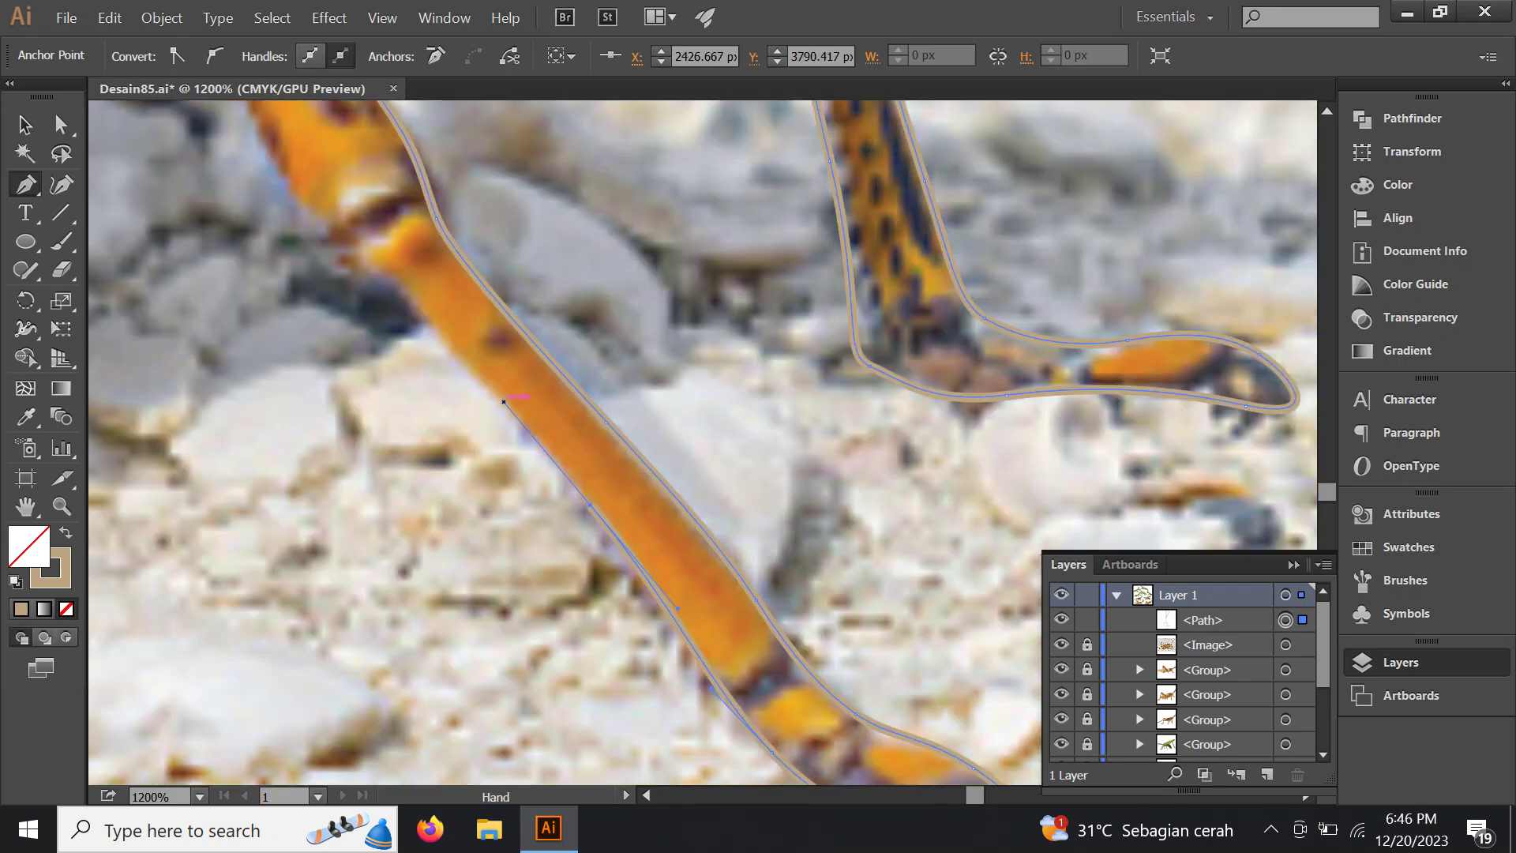
{"action": "left_click_drag", "start_coordinate": [572, 484], "coordinate": [720, 660]}
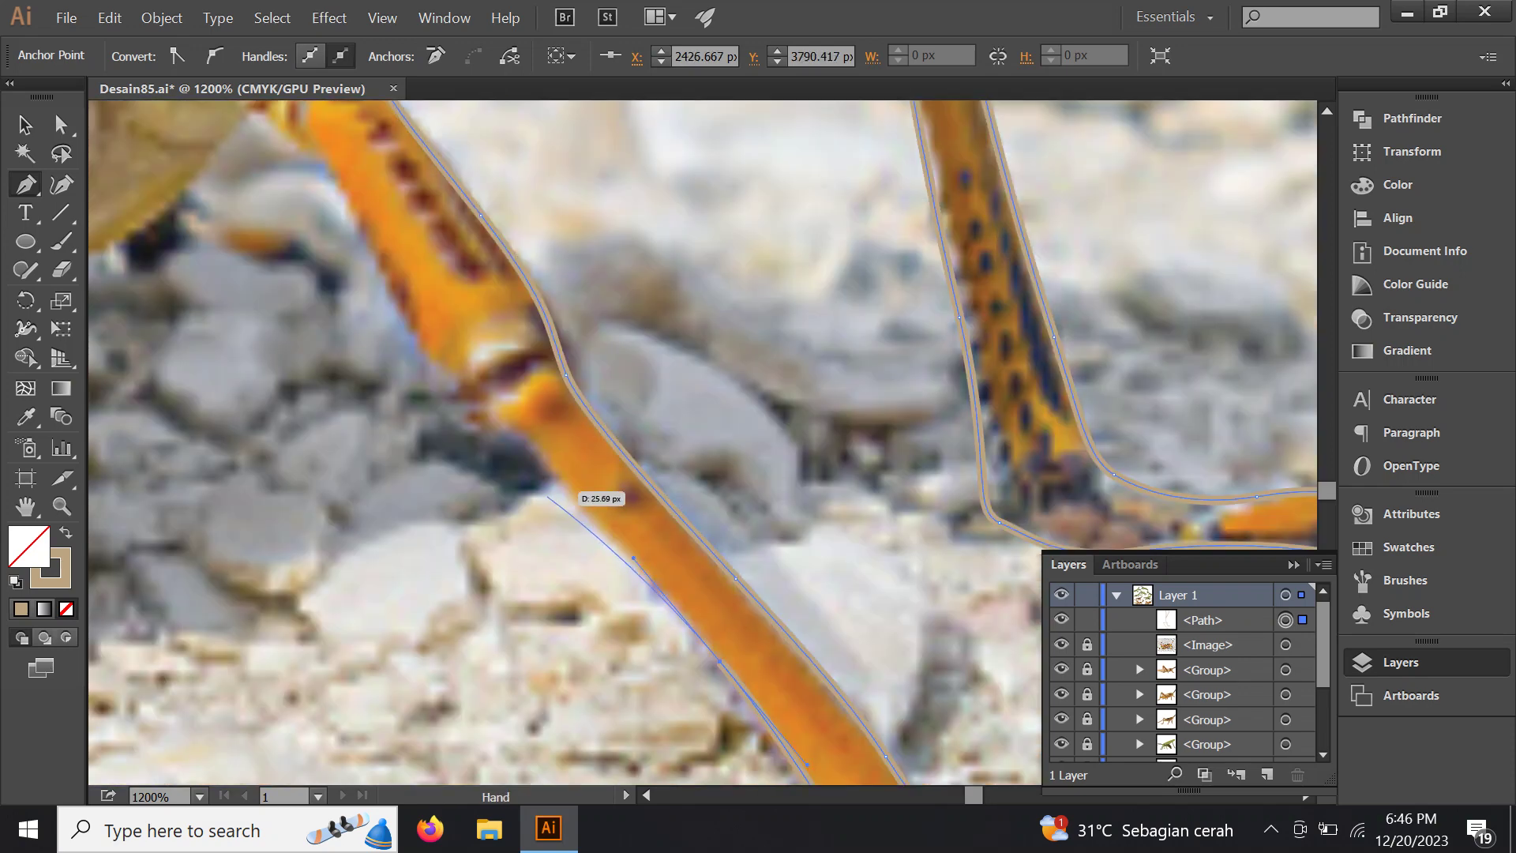
{"action": "left_click_drag", "start_coordinate": [521, 449], "coordinate": [589, 545]}
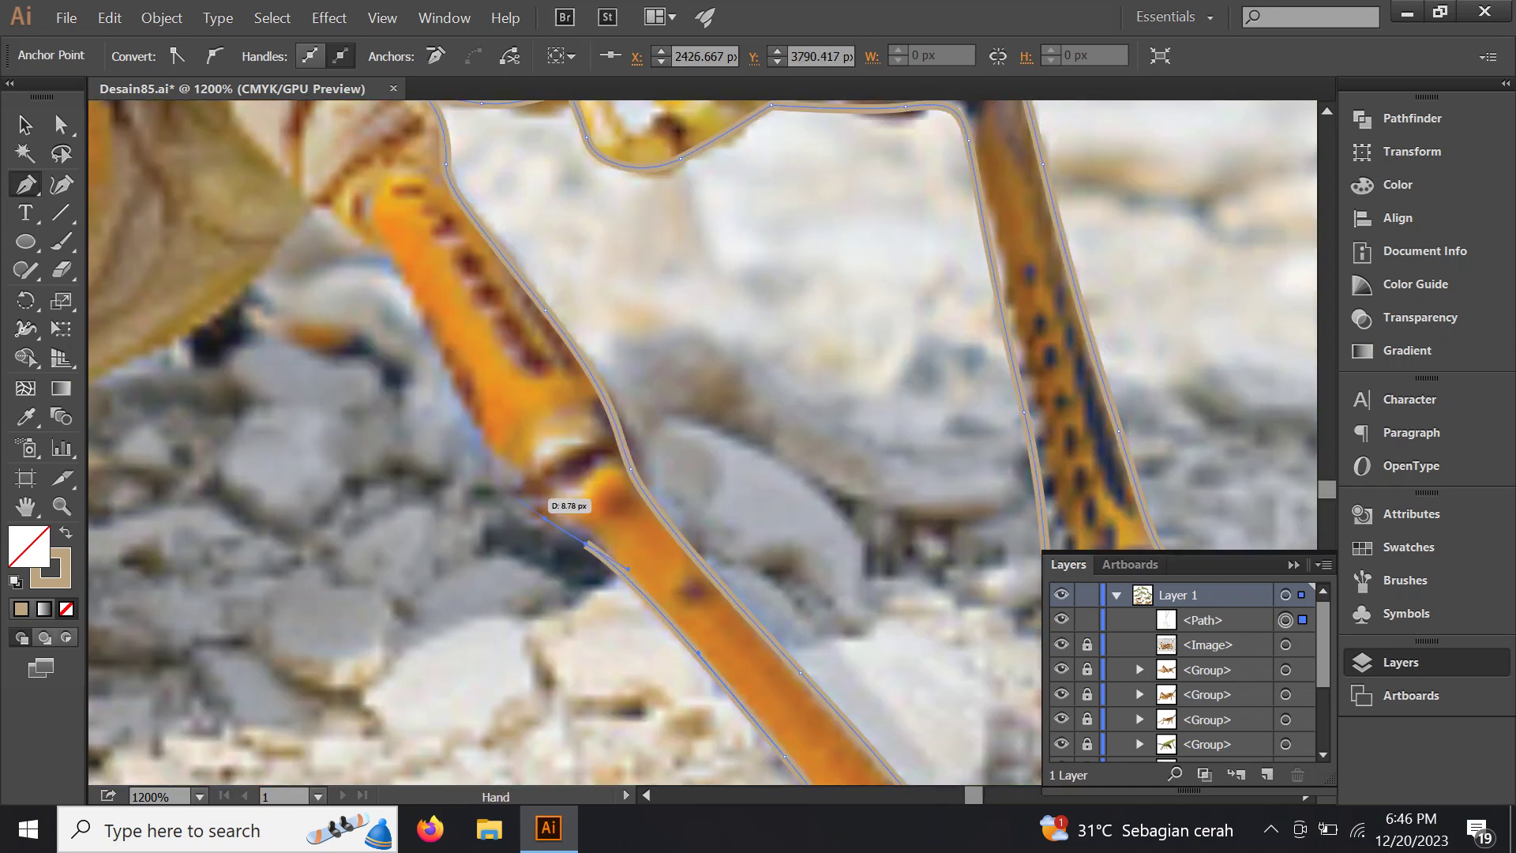
{"action": "left_click_drag", "start_coordinate": [505, 433], "coordinate": [469, 424]}
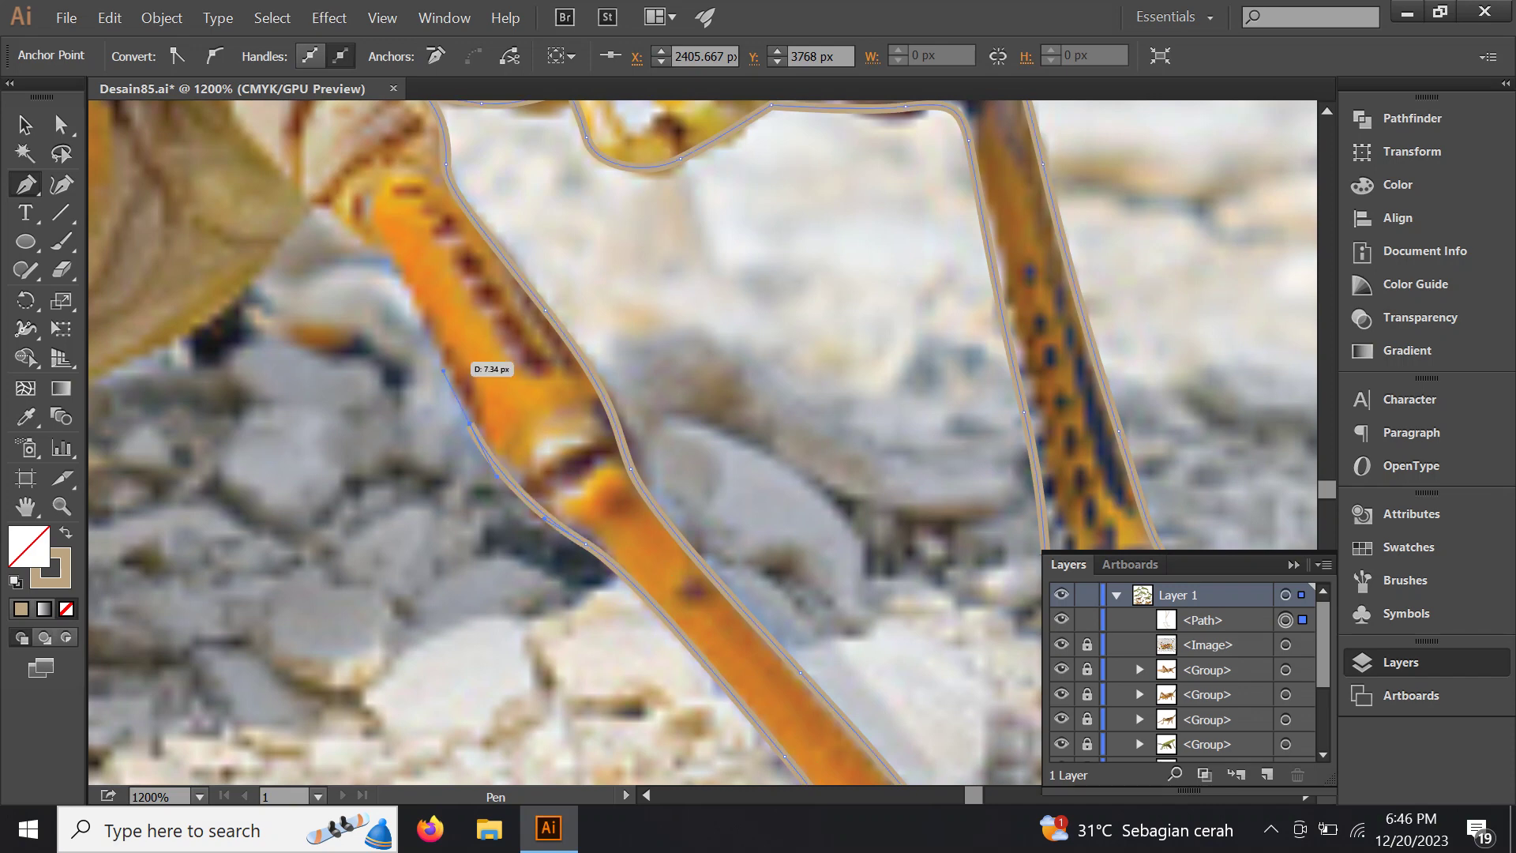
{"action": "left_click_drag", "start_coordinate": [466, 363], "coordinate": [562, 542]}
{"action": "mouse_move", "coordinate": [483, 449]}
{"action": "left_mouse_down"}
{"action": "mouse_move", "coordinate": [389, 387]}
{"action": "mouse_move", "coordinate": [694, 360]}
{"action": "left_mouse_up"}
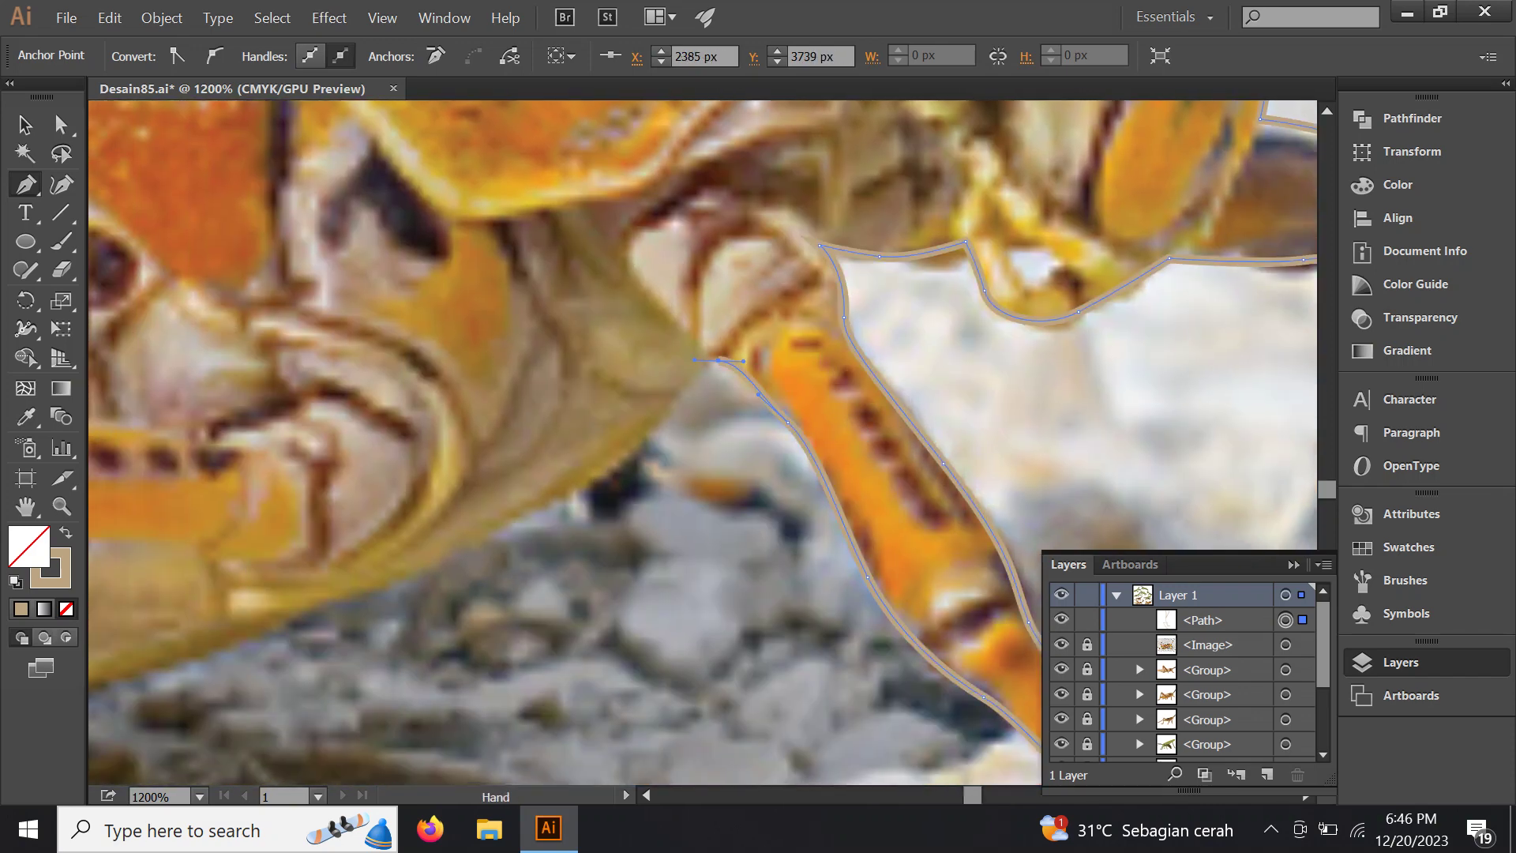
Curve along the belly's underside to a corner at the top of the next leg
{"action": "mouse_move", "coordinate": [626, 453]}
{"action": "left_mouse_down"}
{"action": "mouse_move", "coordinate": [581, 483]}
{"action": "mouse_move", "coordinate": [801, 371]}
{"action": "left_mouse_up"}
{"action": "mouse_move", "coordinate": [796, 380]}
{"action": "left_mouse_down"}
{"action": "mouse_move", "coordinate": [488, 495]}
{"action": "mouse_move", "coordinate": [947, 410]}
{"action": "left_mouse_up"}
{"action": "left_click", "coordinate": [632, 502]}
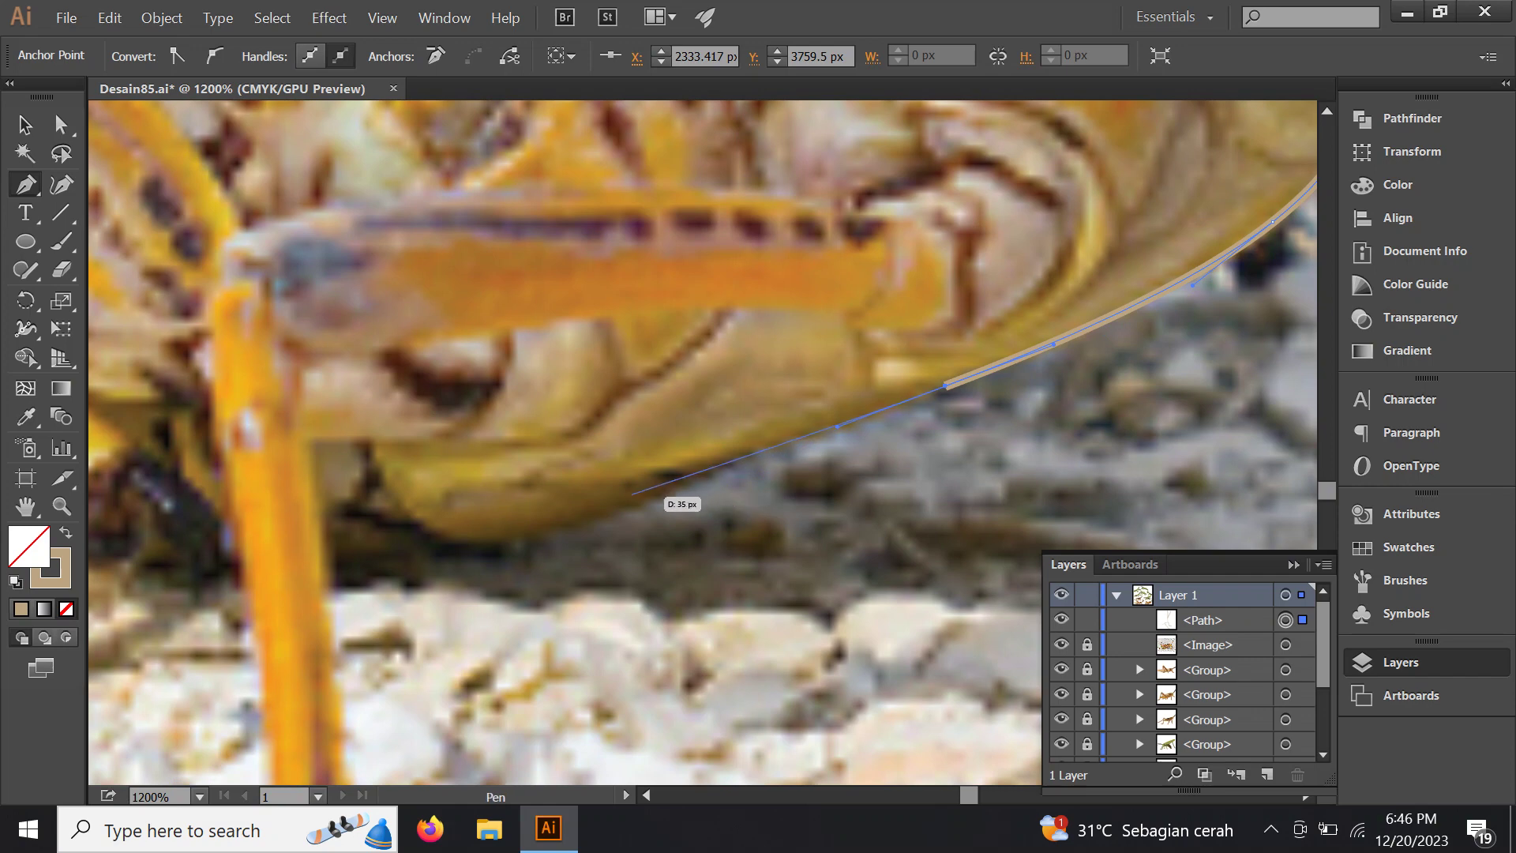
{"action": "left_click_drag", "start_coordinate": [540, 527], "coordinate": [768, 512]}
{"action": "left_click_drag", "start_coordinate": [746, 529], "coordinate": [554, 564]}
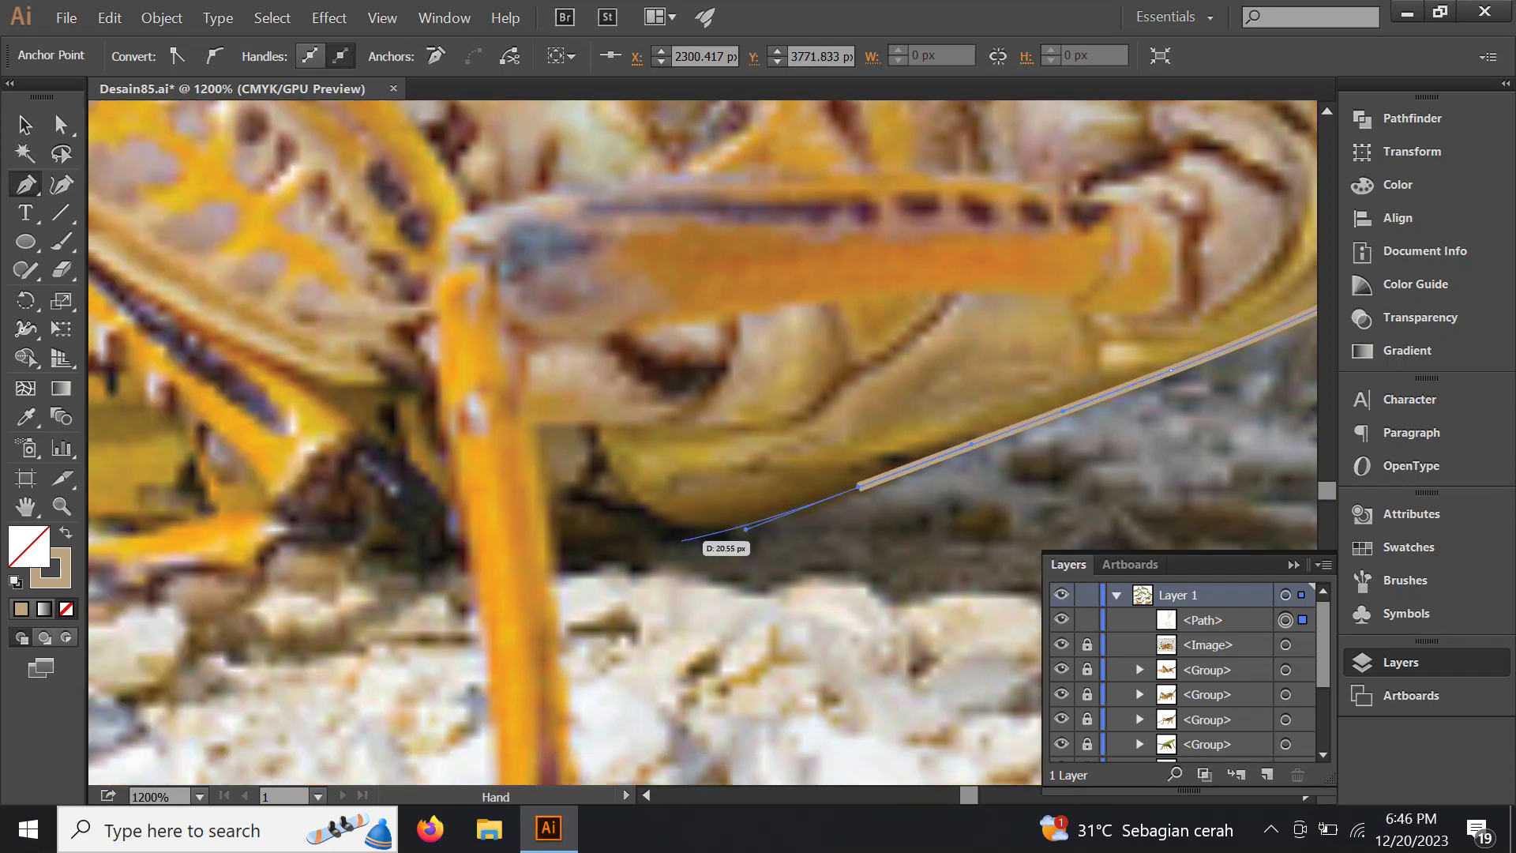
{"action": "left_click", "coordinate": [554, 556]}
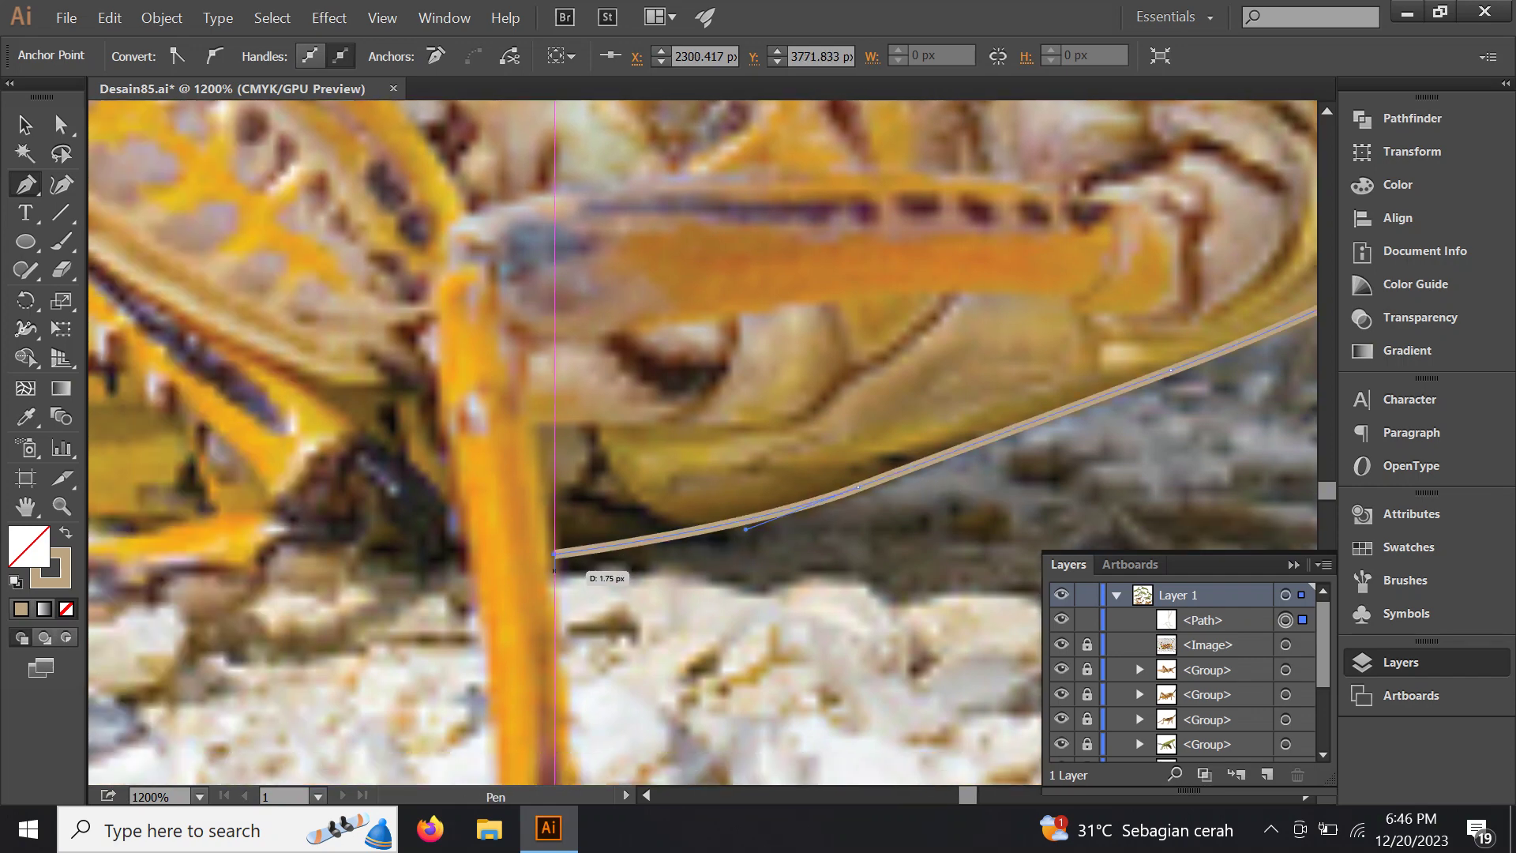
{"action": "left_click_drag", "start_coordinate": [572, 733], "coordinate": [558, 491]}
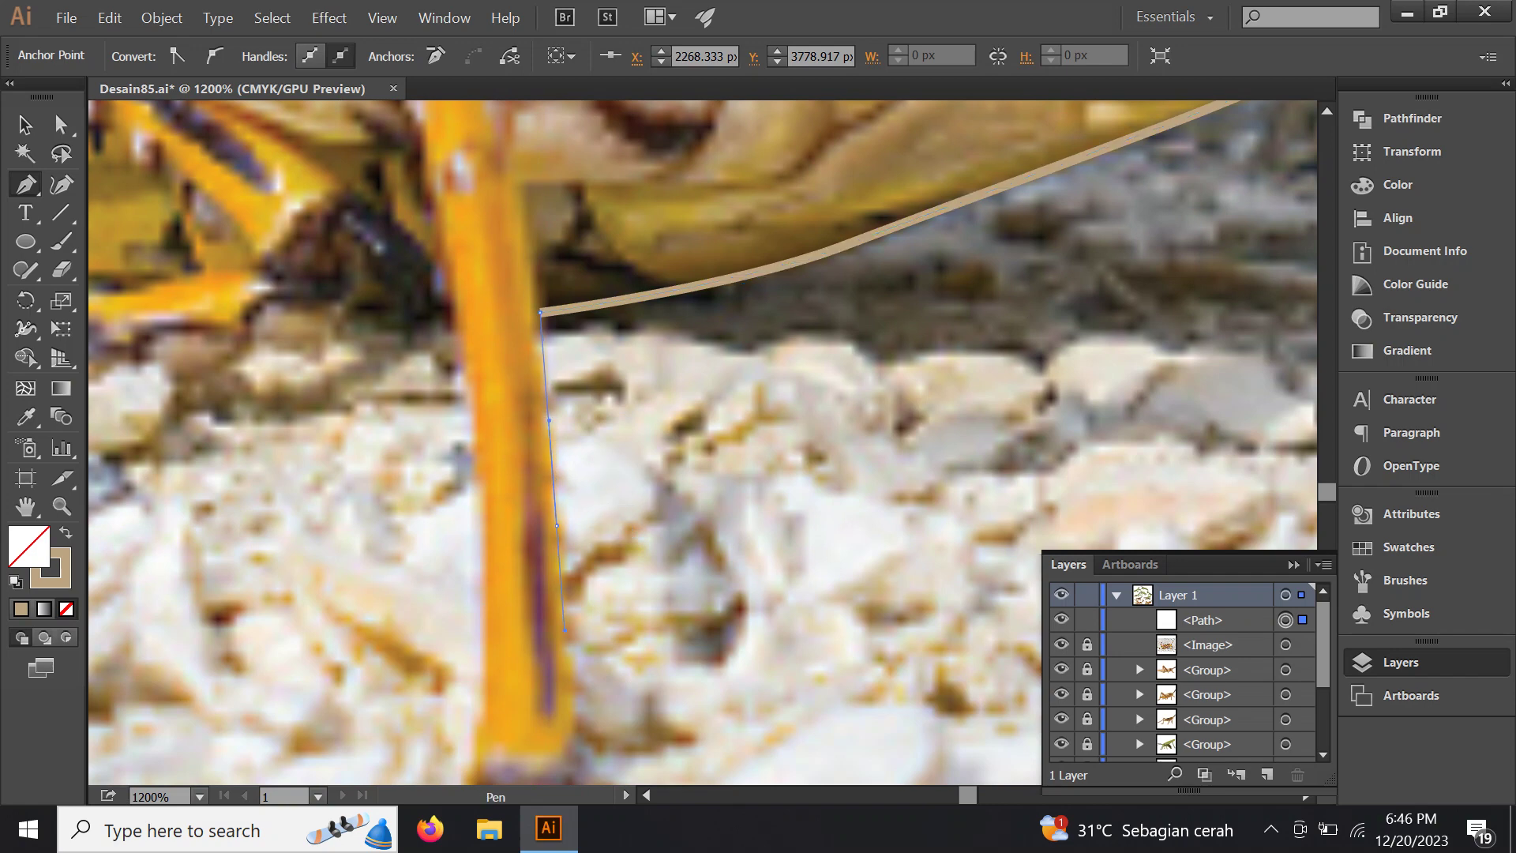
Trace down the next leg, around its foot, and back up
{"action": "left_click", "coordinate": [557, 519]}
{"action": "left_click_drag", "start_coordinate": [570, 644], "coordinate": [550, 423]}
{"action": "left_click", "coordinate": [558, 515]}
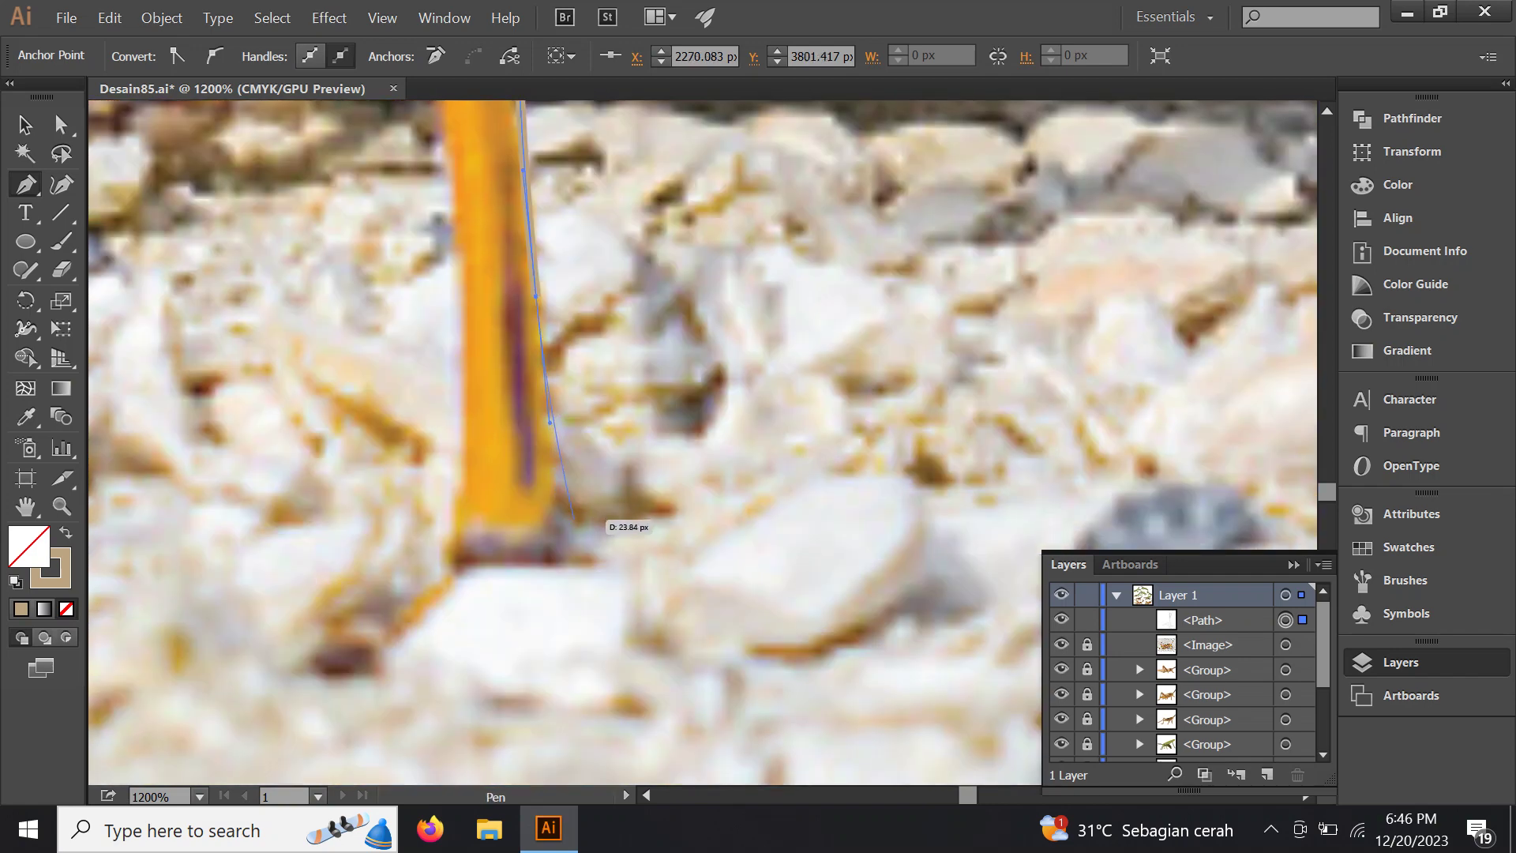
{"action": "left_click_drag", "start_coordinate": [540, 573], "coordinate": [599, 647]}
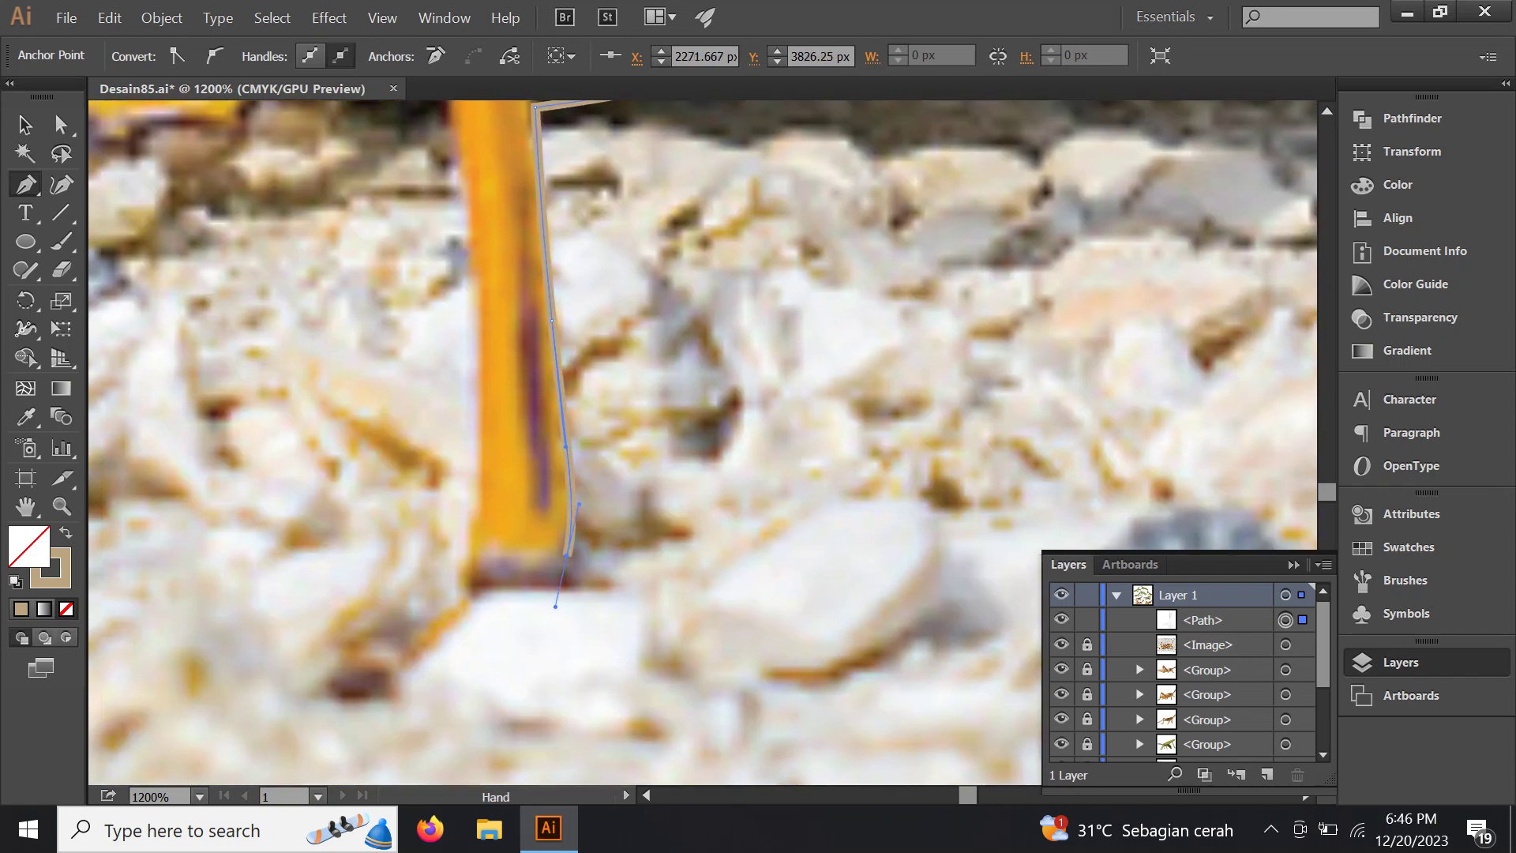
{"action": "mouse_move", "coordinate": [504, 648]}
{"action": "left_mouse_down"}
{"action": "mouse_move", "coordinate": [465, 672]}
{"action": "mouse_move", "coordinate": [435, 600]}
{"action": "left_mouse_up"}
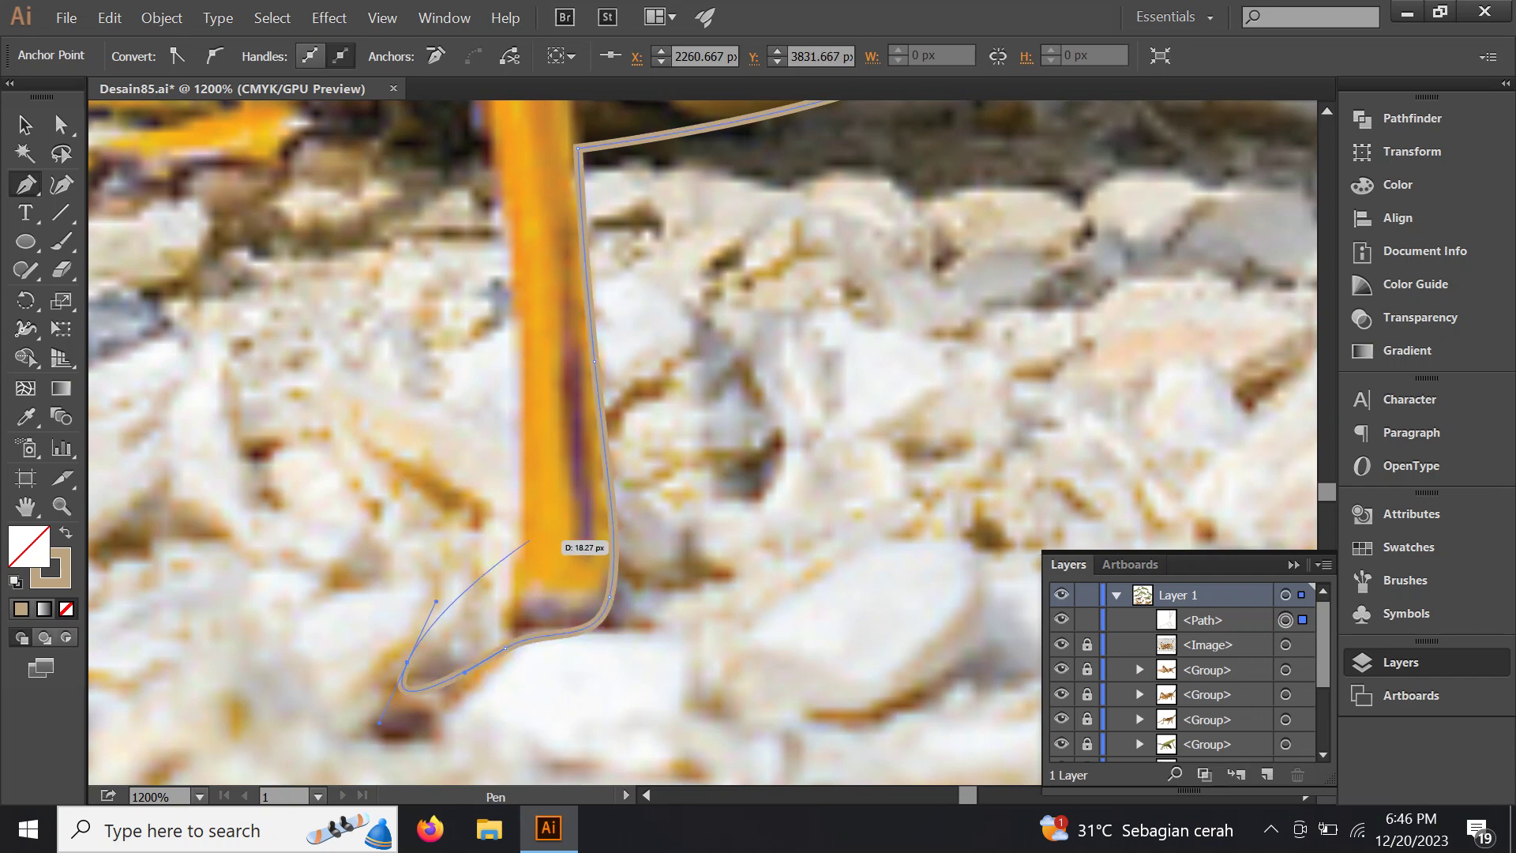
{"action": "left_click_drag", "start_coordinate": [522, 525], "coordinate": [522, 468]}
{"action": "scroll", "coordinate": [522, 451], "scroll_direction": "up", "scroll_amount": 2}
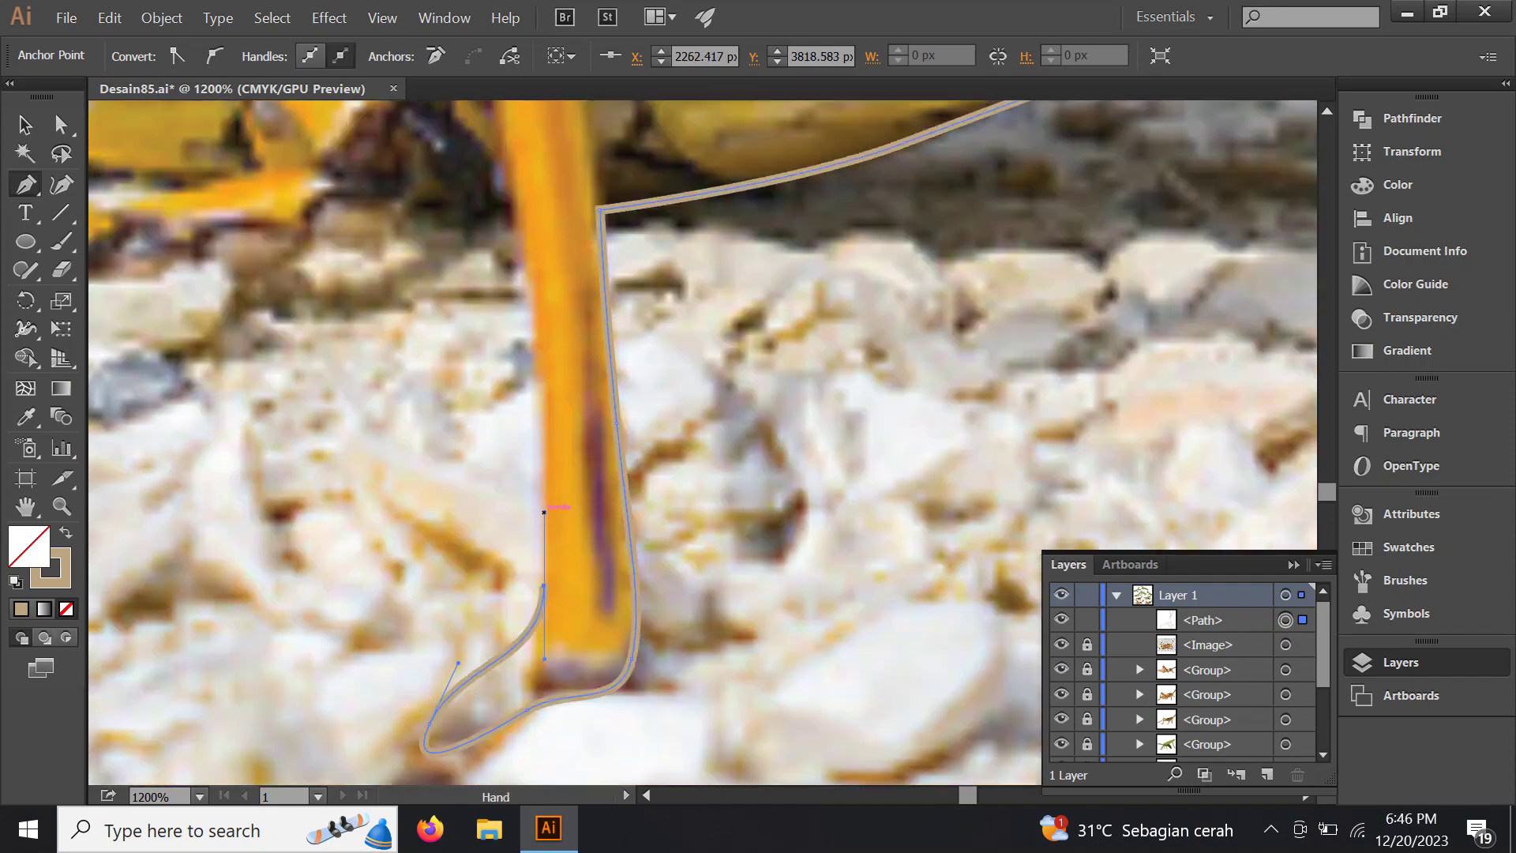
{"action": "scroll", "coordinate": [522, 451], "scroll_direction": "up", "scroll_amount": 3}
{"action": "left_click", "coordinate": [541, 470]}
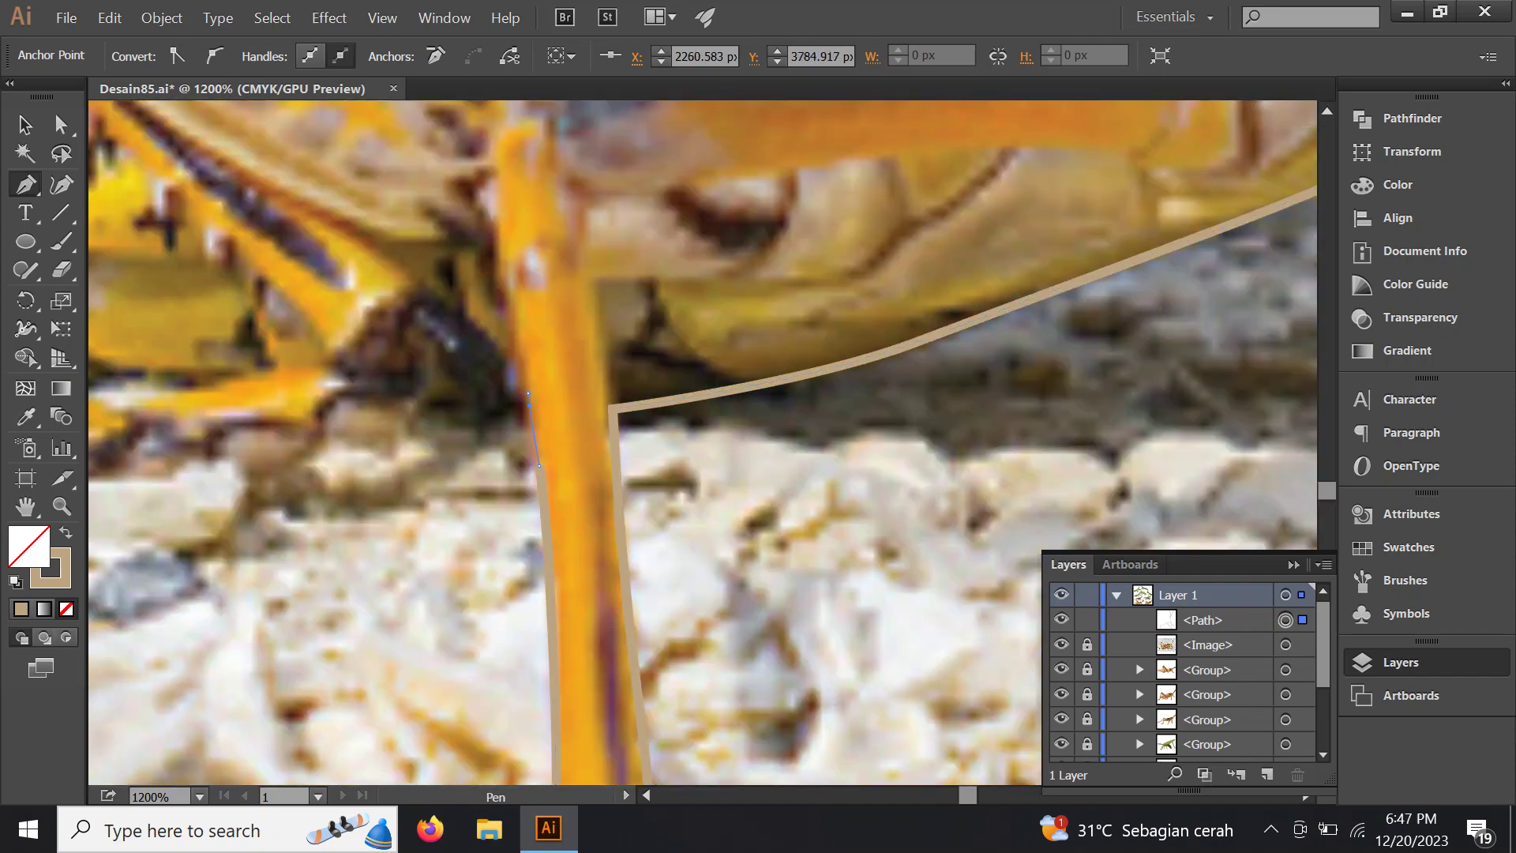
Add a smooth anchor where that leg meets the belly and curve along its lower edge
{"action": "left_click_drag", "start_coordinate": [529, 403], "coordinate": [999, 559]}
{"action": "scroll", "coordinate": [999, 559], "scroll_direction": "down", "scroll_amount": 3}
{"action": "scroll", "coordinate": [999, 559], "scroll_direction": "down", "scroll_amount": 2}
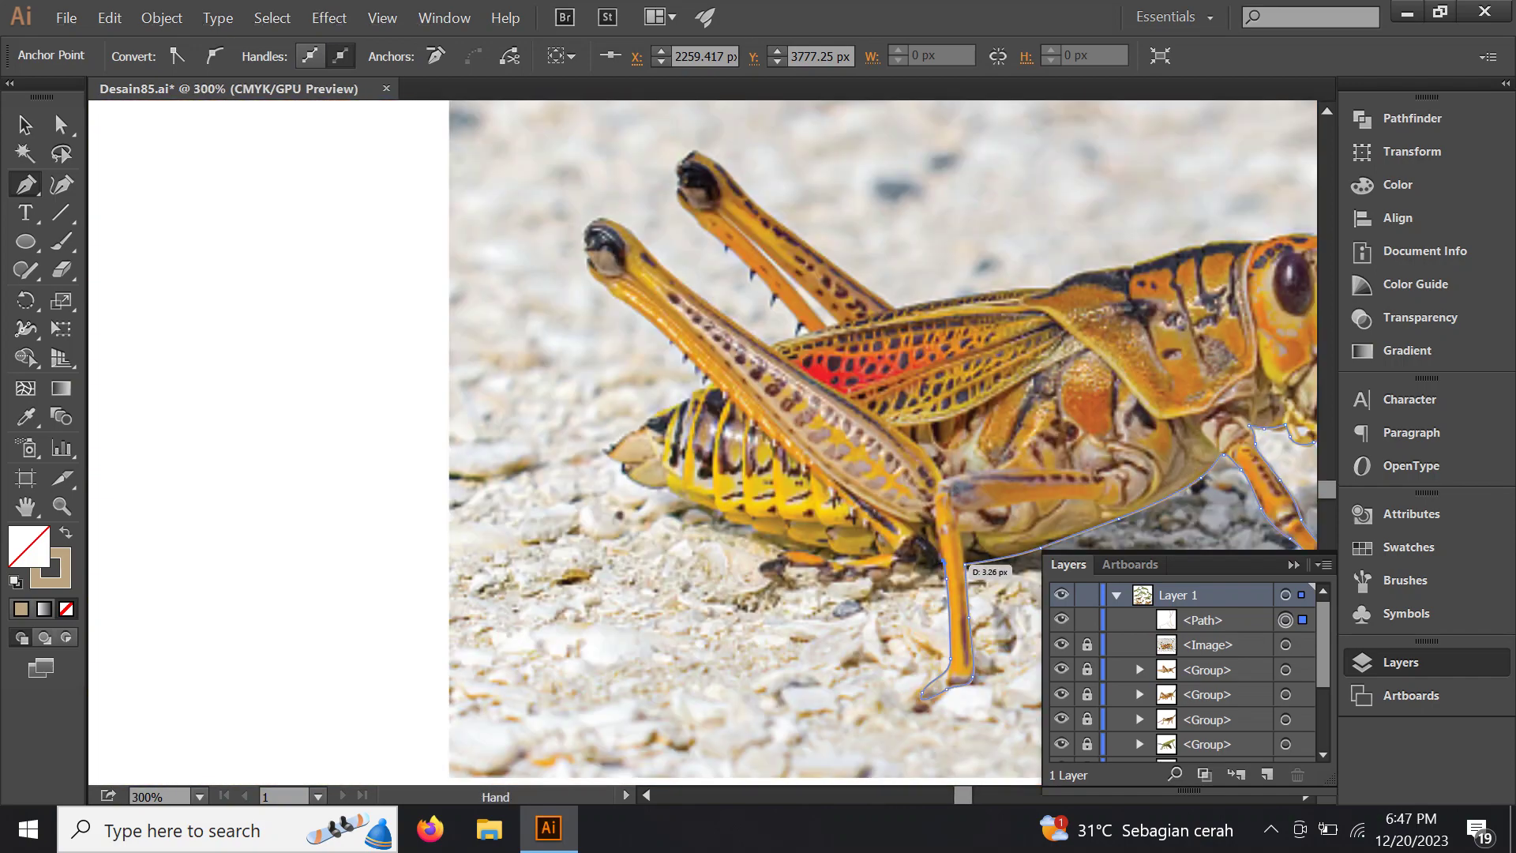
{"action": "scroll", "coordinate": [868, 545], "scroll_direction": "up", "scroll_amount": 2}
{"action": "scroll", "coordinate": [813, 539], "scroll_direction": "up", "scroll_amount": 2}
{"action": "scroll", "coordinate": [770, 539], "scroll_direction": "up", "scroll_amount": 1}
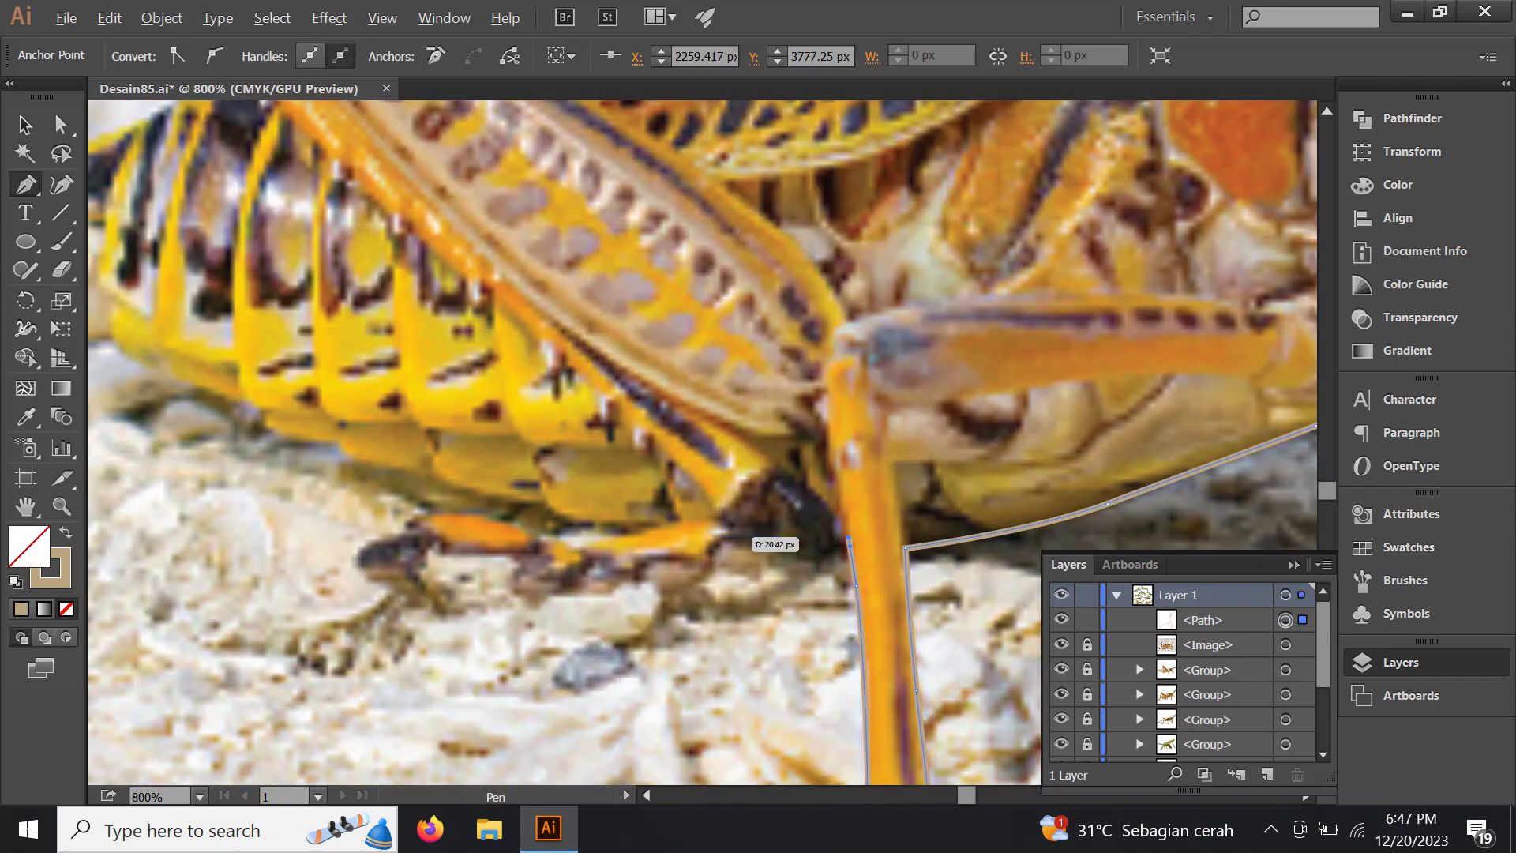
{"action": "scroll", "coordinate": [817, 550], "scroll_direction": "up", "scroll_amount": 1}
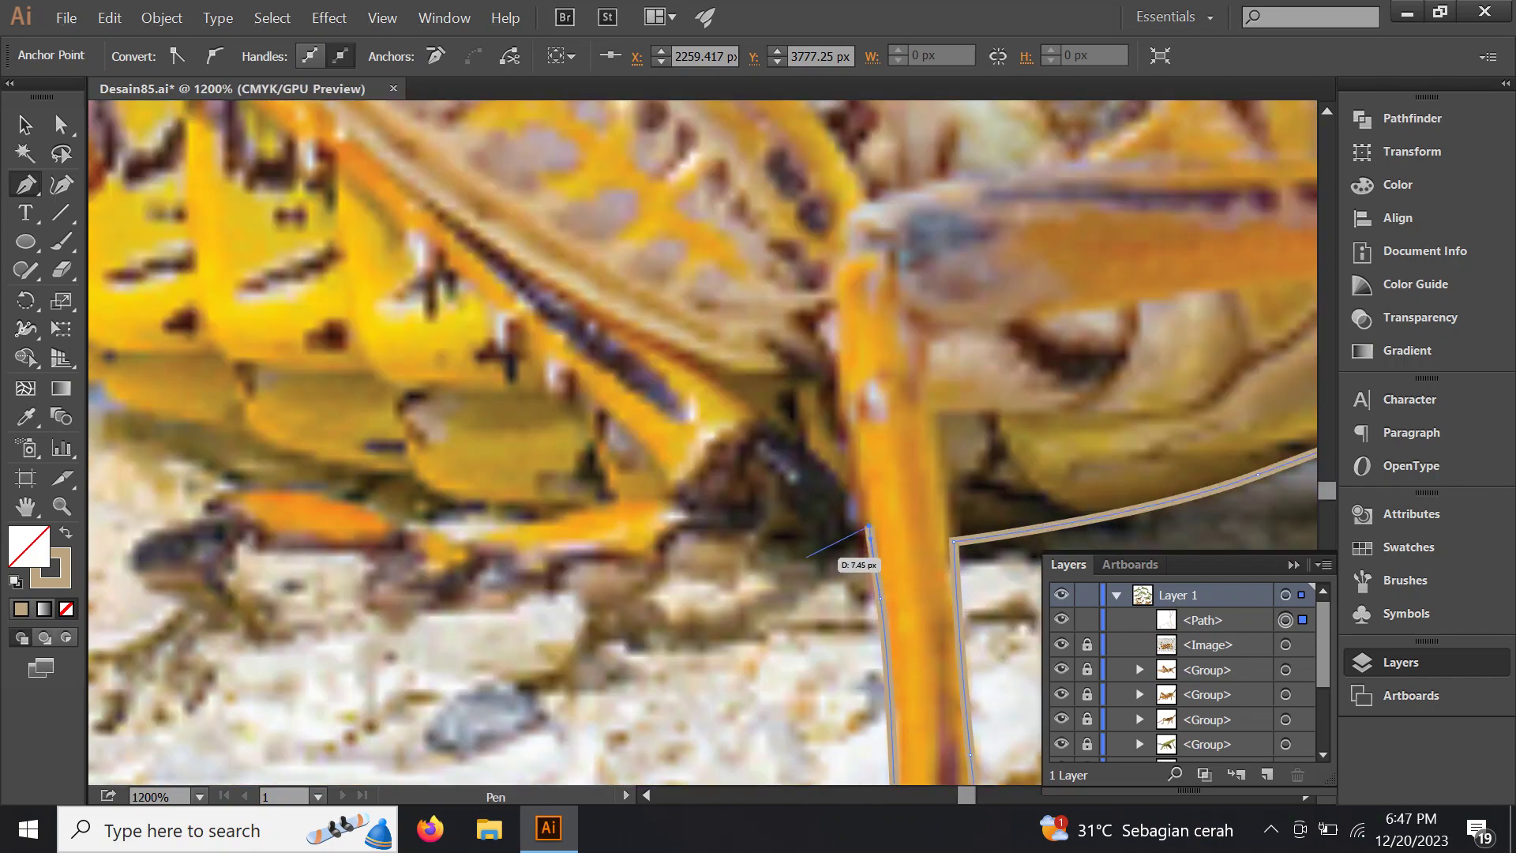
{"action": "left_click_drag", "start_coordinate": [805, 559], "coordinate": [786, 585]}
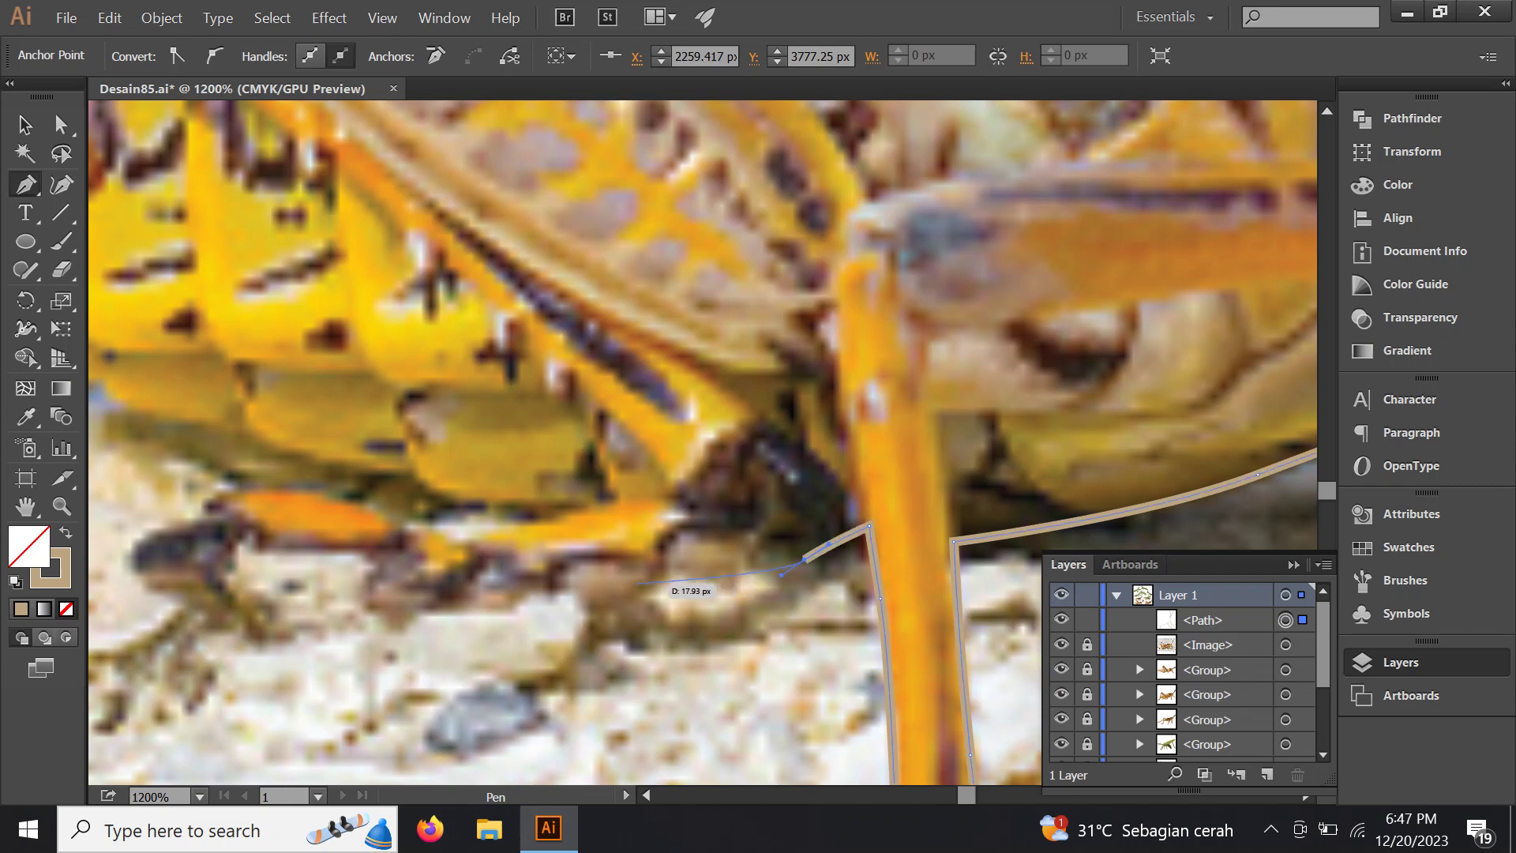
{"action": "mouse_move", "coordinate": [603, 588]}
{"action": "left_mouse_down"}
{"action": "mouse_move", "coordinate": [572, 588]}
{"action": "mouse_move", "coordinate": [668, 590]}
{"action": "left_mouse_up"}
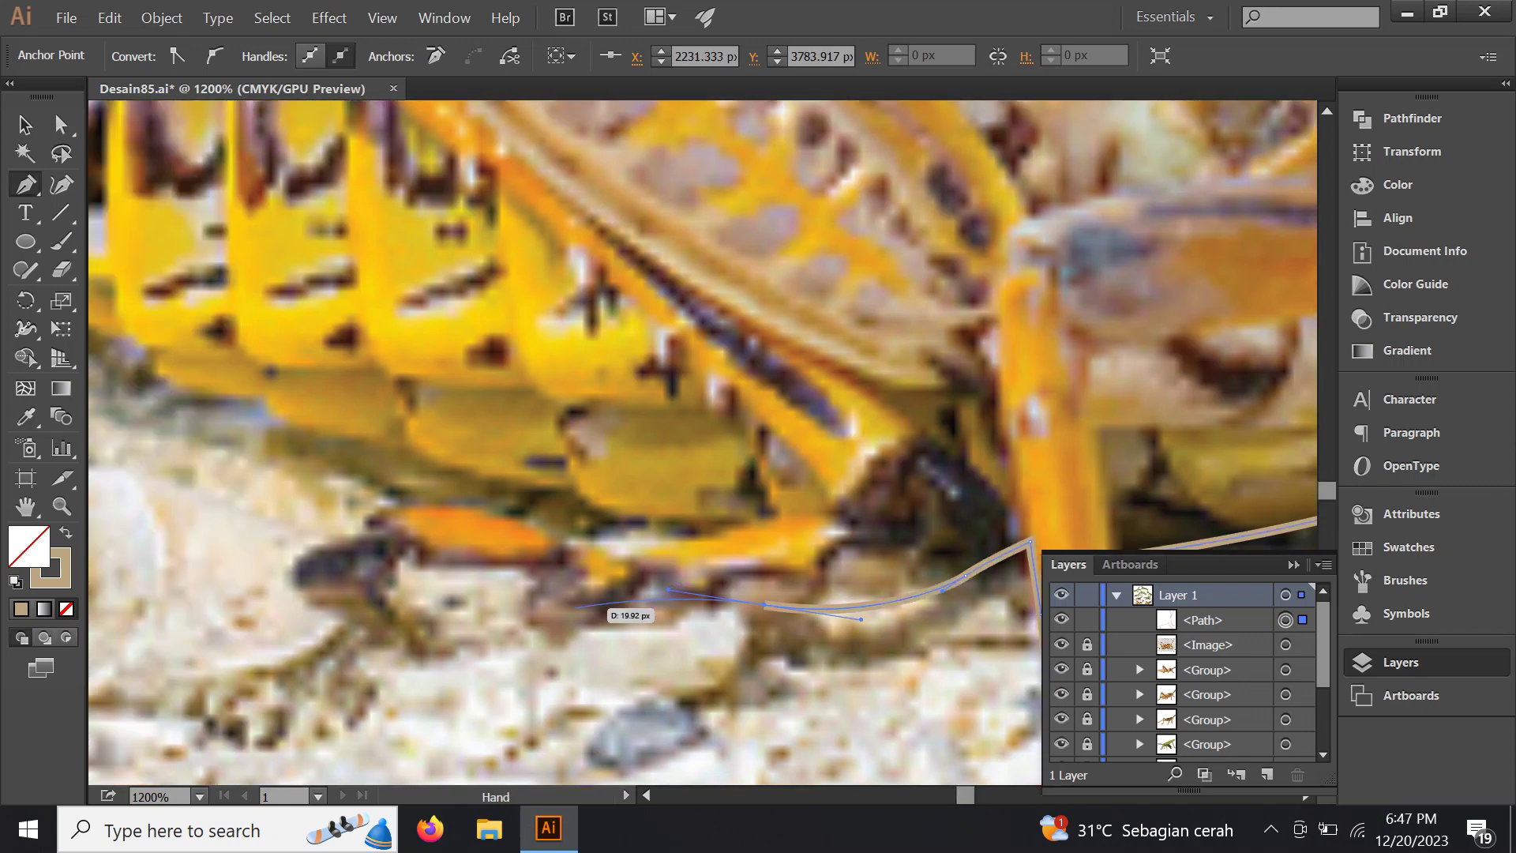
Extend curved anchors along the yellow abdomen's underside toward its tip
{"action": "mouse_move", "coordinate": [512, 576]}
{"action": "left_mouse_down"}
{"action": "mouse_move", "coordinate": [448, 580]}
{"action": "mouse_move", "coordinate": [530, 588]}
{"action": "mouse_move", "coordinate": [449, 634]}
{"action": "left_mouse_up"}
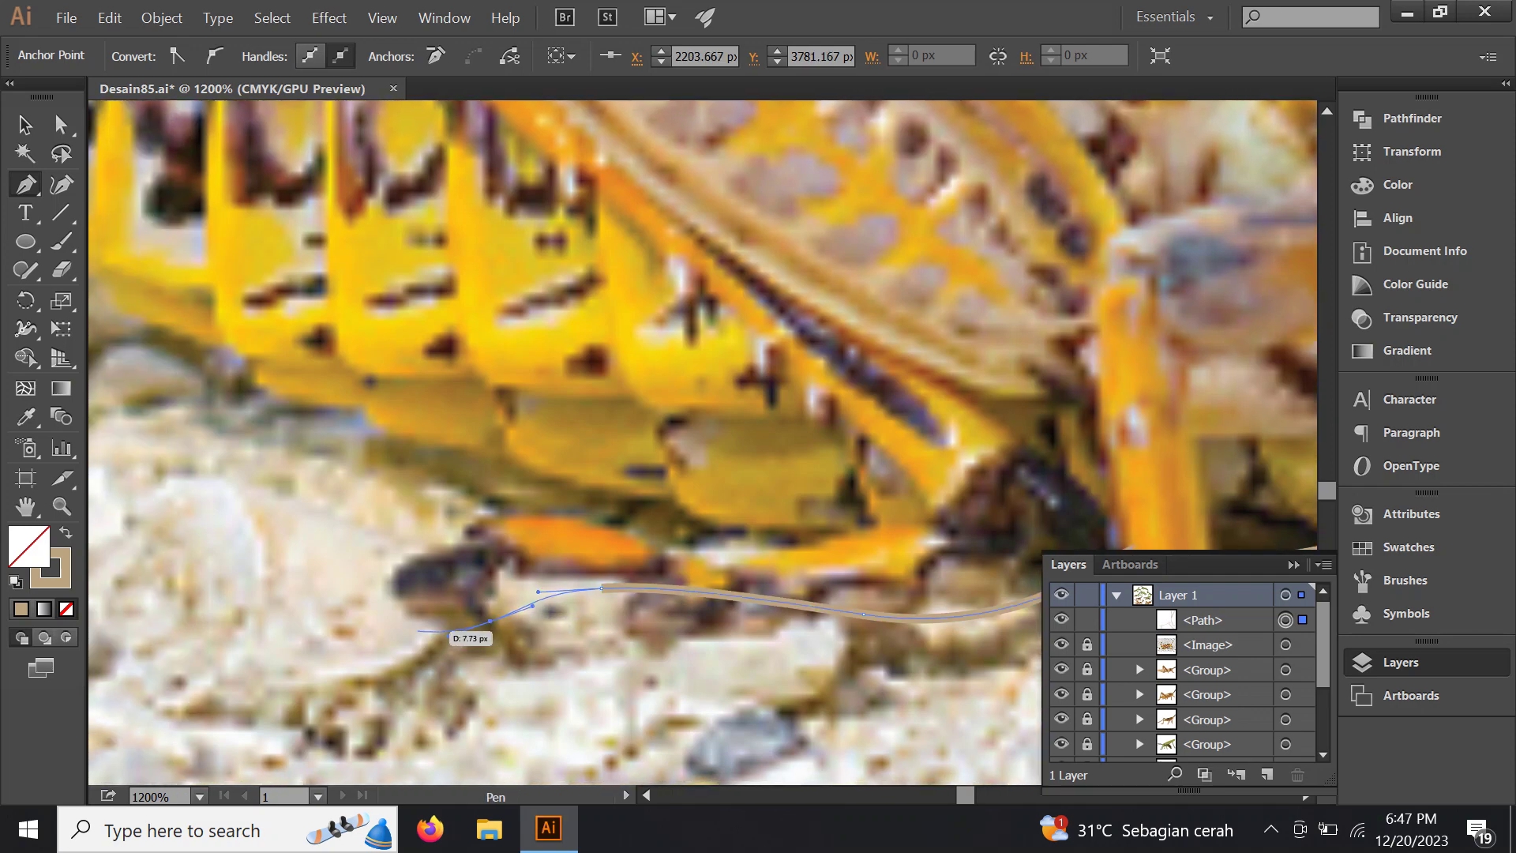
{"action": "left_click_drag", "start_coordinate": [362, 604], "coordinate": [357, 566]}
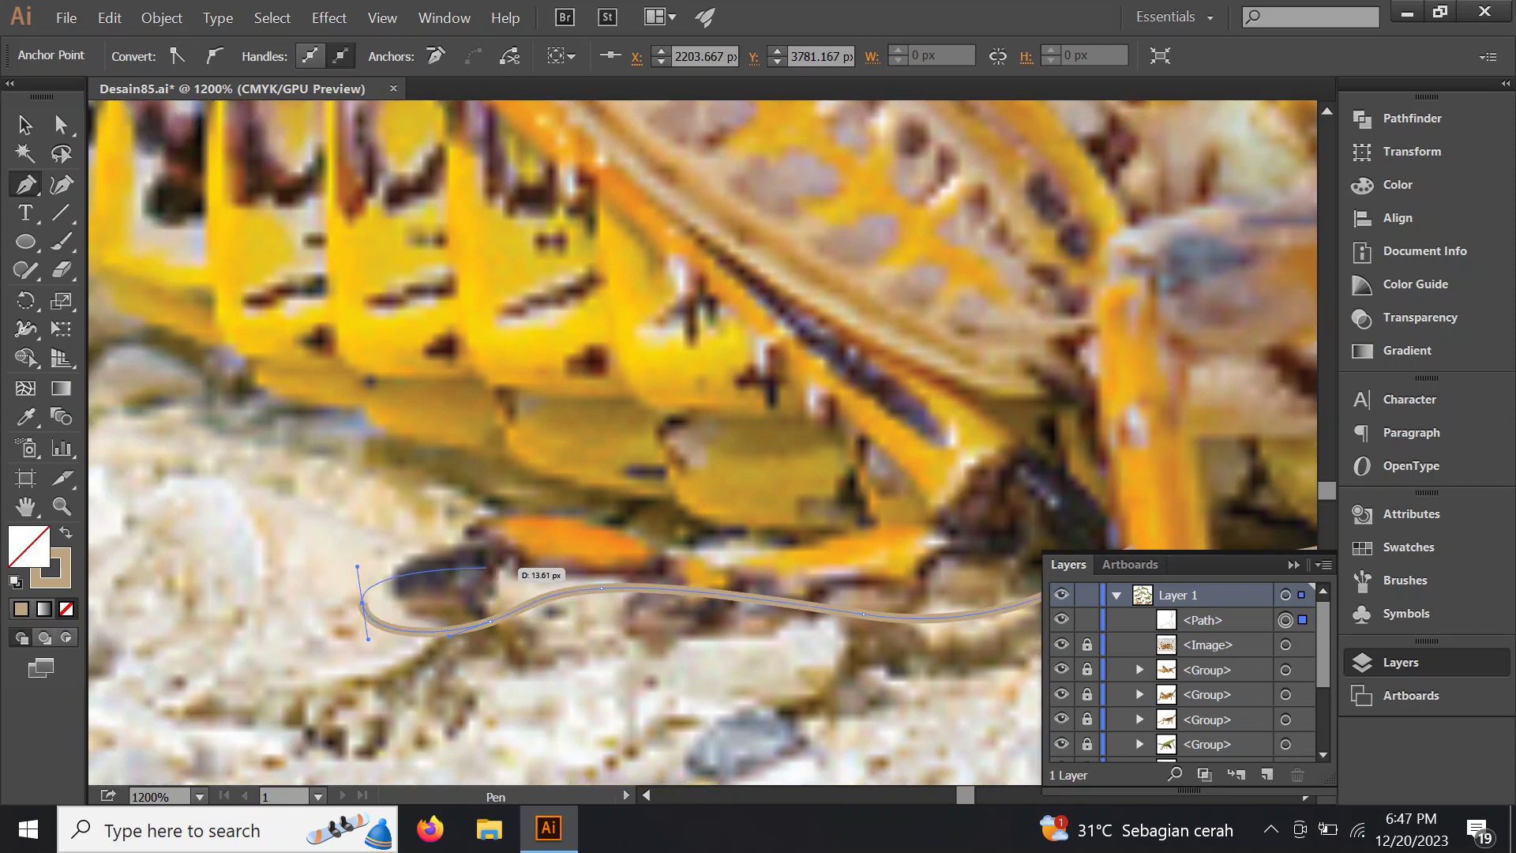
{"action": "mouse_move", "coordinate": [478, 547]}
{"action": "left_mouse_down"}
{"action": "mouse_move", "coordinate": [515, 545]}
{"action": "mouse_move", "coordinate": [502, 510]}
{"action": "mouse_move", "coordinate": [638, 506]}
{"action": "left_mouse_up"}
{"action": "left_click", "coordinate": [593, 515]}
{"action": "left_click_drag", "start_coordinate": [513, 449], "coordinate": [541, 456]}
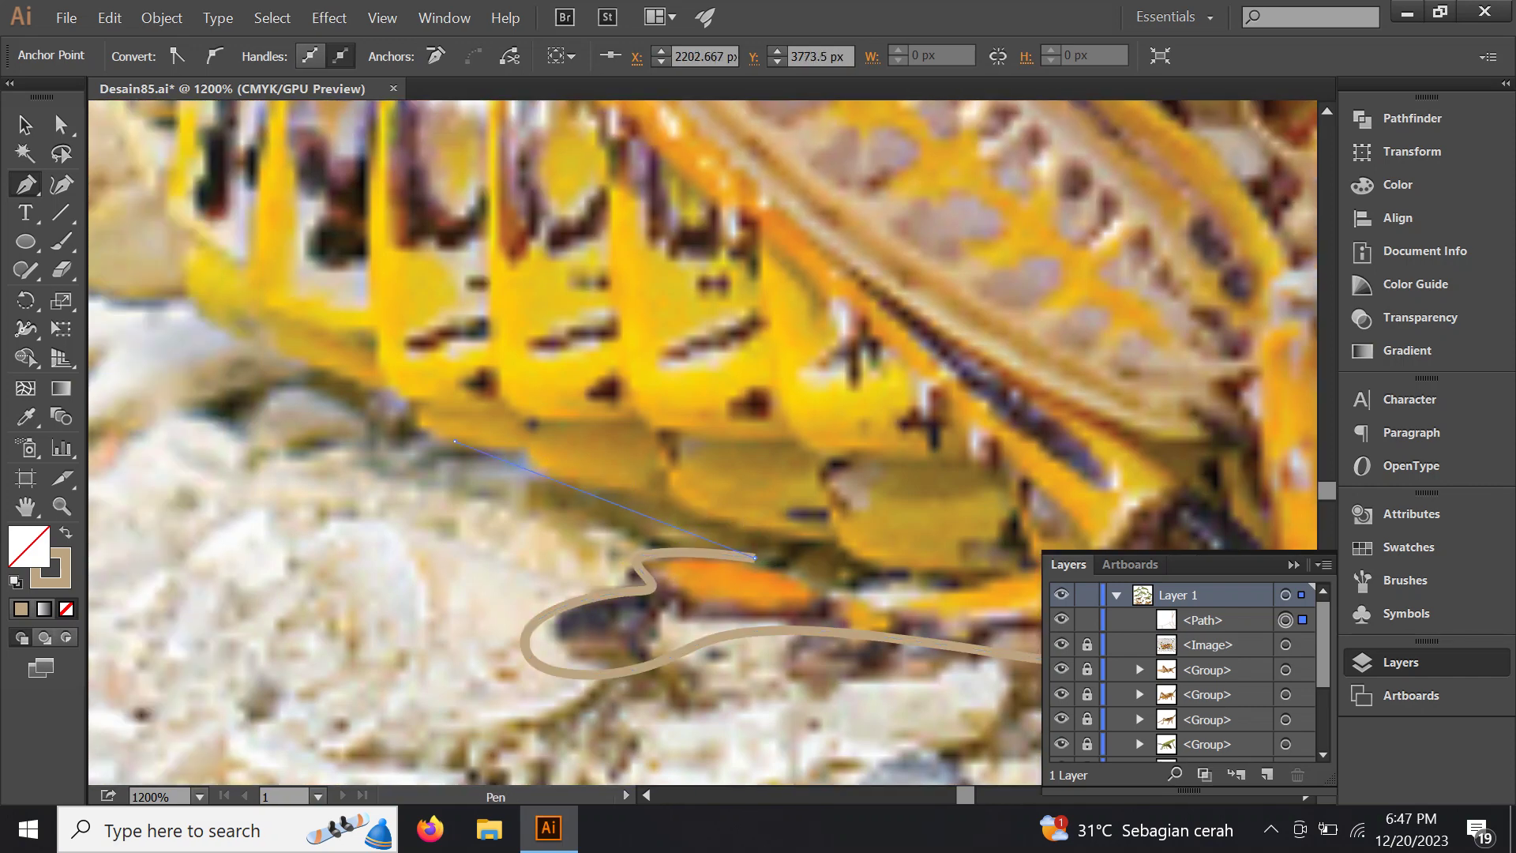
{"action": "mouse_move", "coordinate": [455, 440]}
{"action": "left_mouse_down"}
{"action": "mouse_move", "coordinate": [354, 398]}
{"action": "mouse_move", "coordinate": [567, 536]}
{"action": "left_mouse_up"}
{"action": "mouse_move", "coordinate": [668, 579]}
{"action": "left_mouse_down"}
{"action": "mouse_move", "coordinate": [394, 435]}
{"action": "mouse_move", "coordinate": [470, 542]}
{"action": "left_mouse_up"}
Round the outline over the abdomen's dark tip to where it meets the hind leg
{"action": "left_click", "coordinate": [395, 436]}
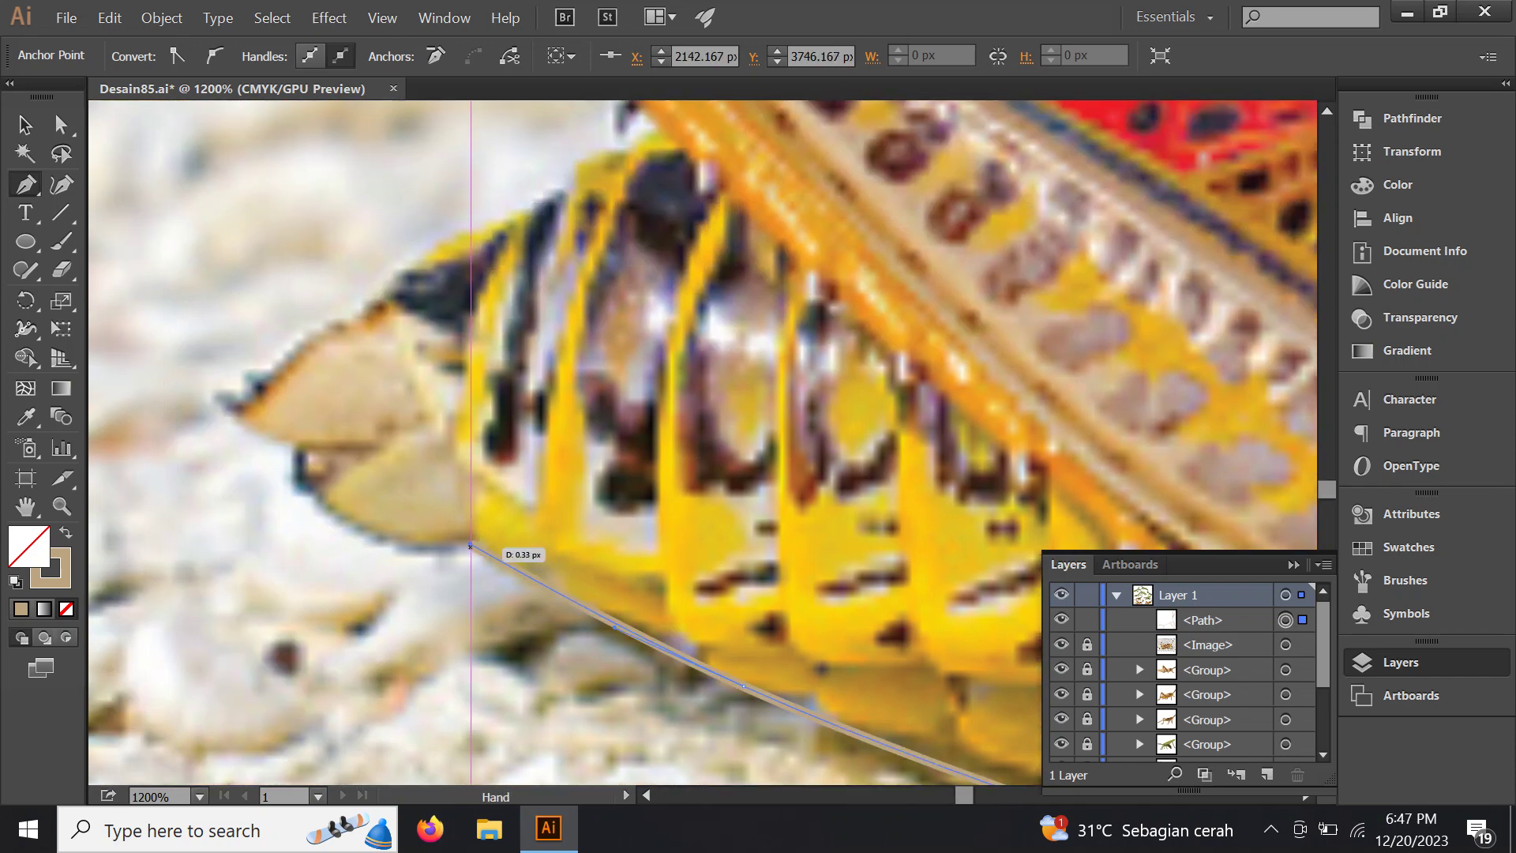
{"action": "left_click_drag", "start_coordinate": [308, 487], "coordinate": [390, 518]}
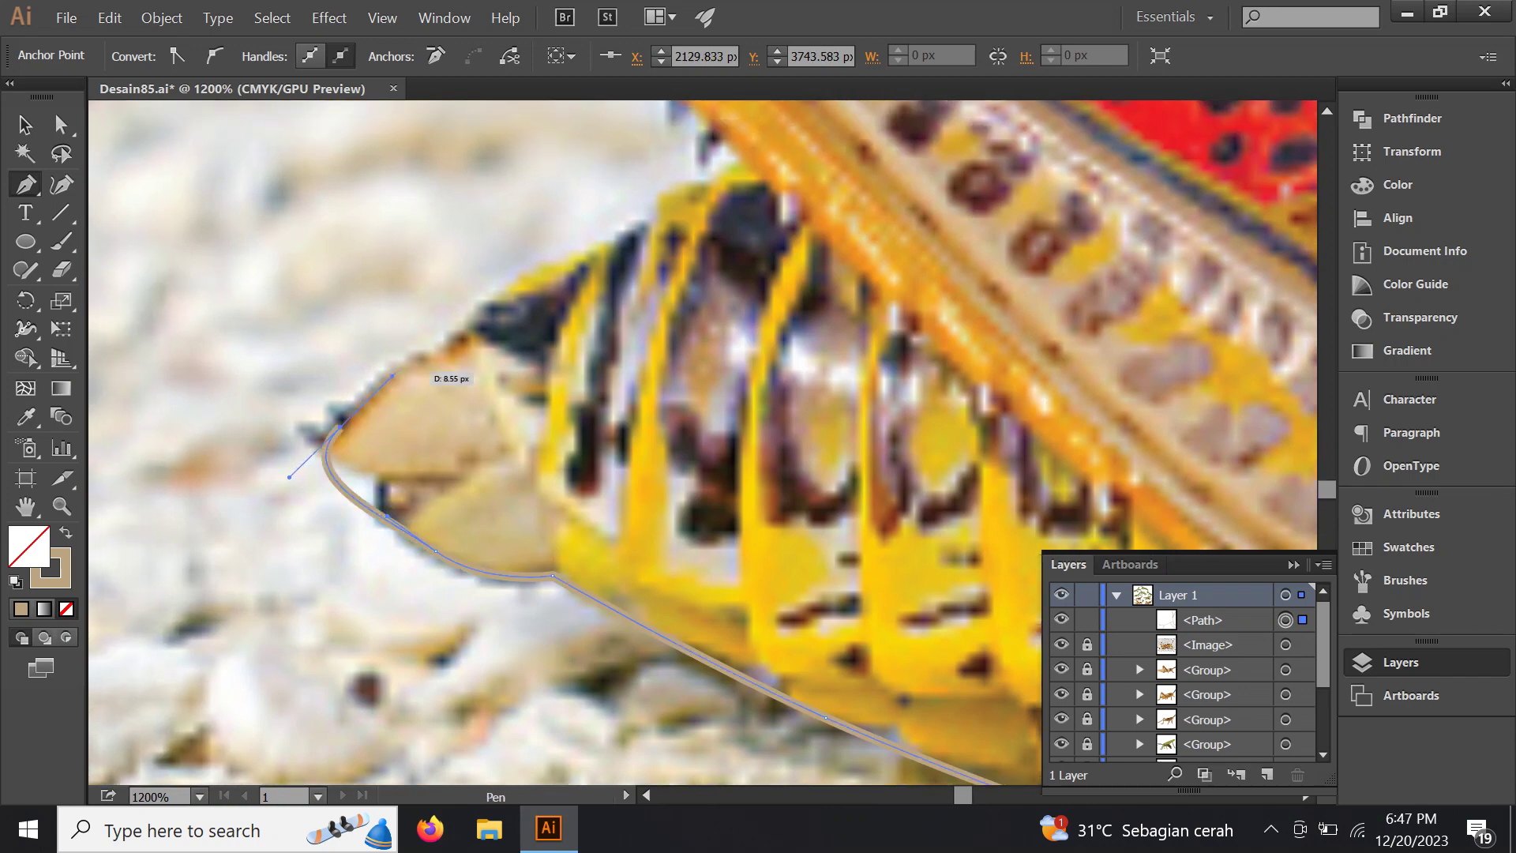
{"action": "mouse_move", "coordinate": [380, 386]}
{"action": "left_mouse_down"}
{"action": "mouse_move", "coordinate": [391, 376]}
{"action": "mouse_move", "coordinate": [246, 502]}
{"action": "left_mouse_up"}
{"action": "left_click_drag", "start_coordinate": [419, 390], "coordinate": [486, 360]}
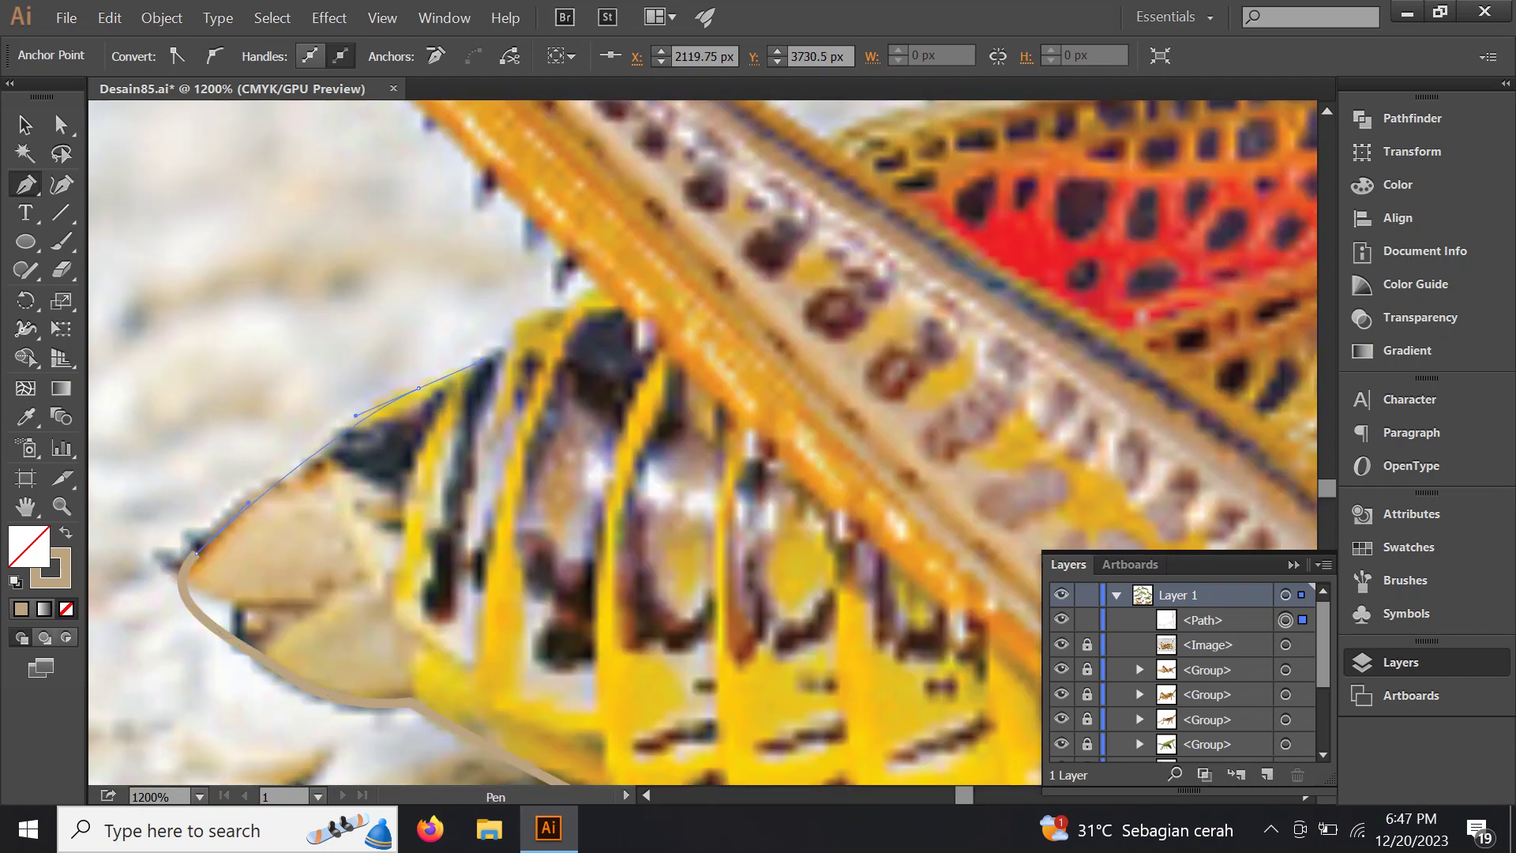
{"action": "left_click_drag", "start_coordinate": [567, 306], "coordinate": [500, 376]}
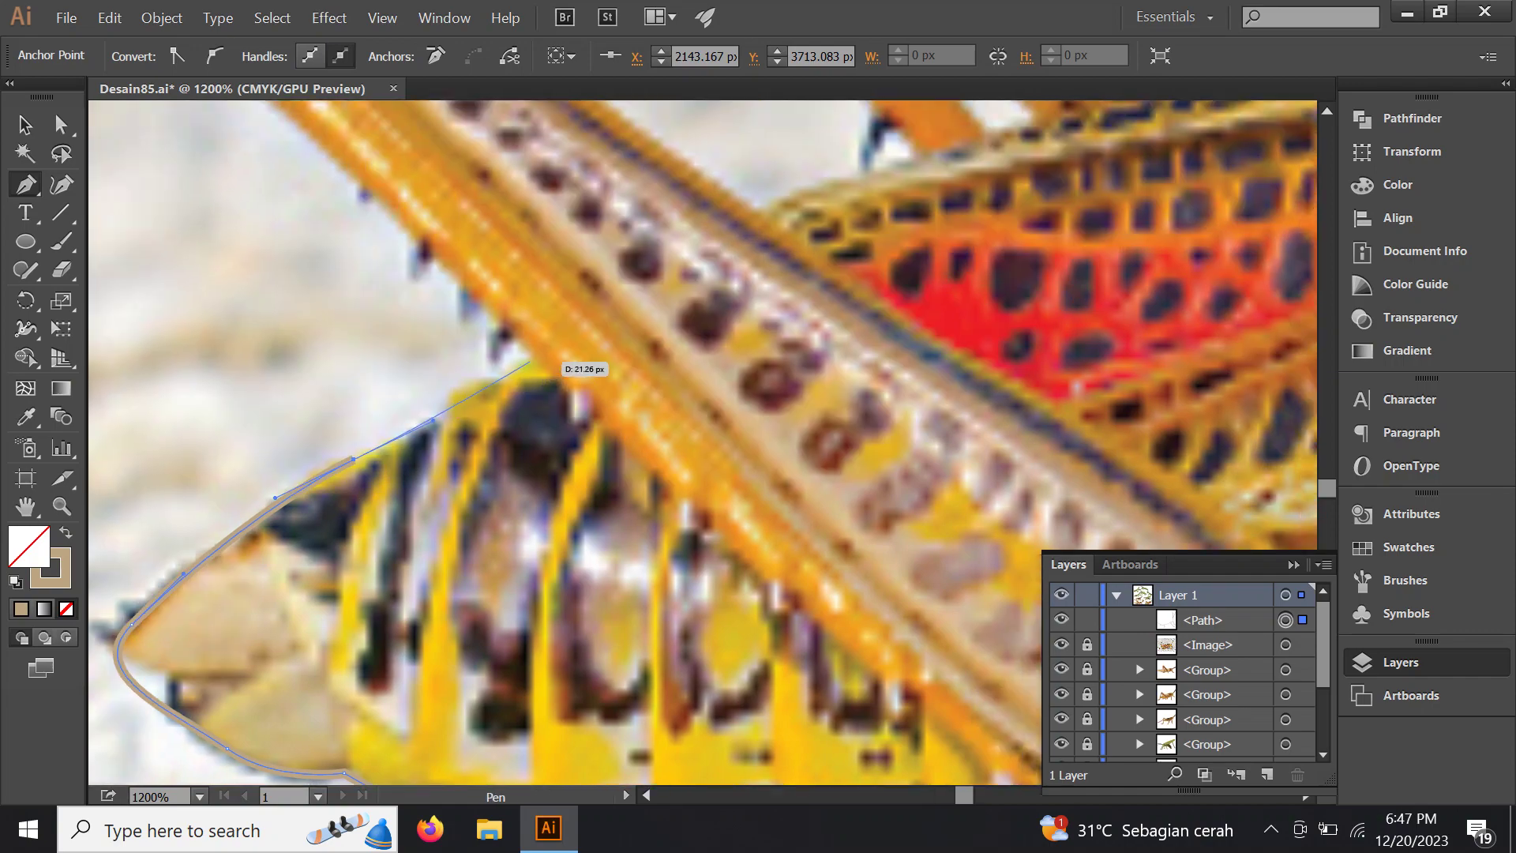
{"action": "left_click", "coordinate": [529, 361]}
Trace up the first hind leg and curve around its knee
{"action": "mouse_move", "coordinate": [426, 254]}
{"action": "left_mouse_down"}
{"action": "mouse_move", "coordinate": [567, 487]}
{"action": "mouse_move", "coordinate": [551, 429]}
{"action": "mouse_move", "coordinate": [600, 564]}
{"action": "left_mouse_up"}
{"action": "left_click", "coordinate": [553, 418], "text": "ctrl"}
{"action": "left_click_drag", "start_coordinate": [474, 454], "coordinate": [521, 478]}
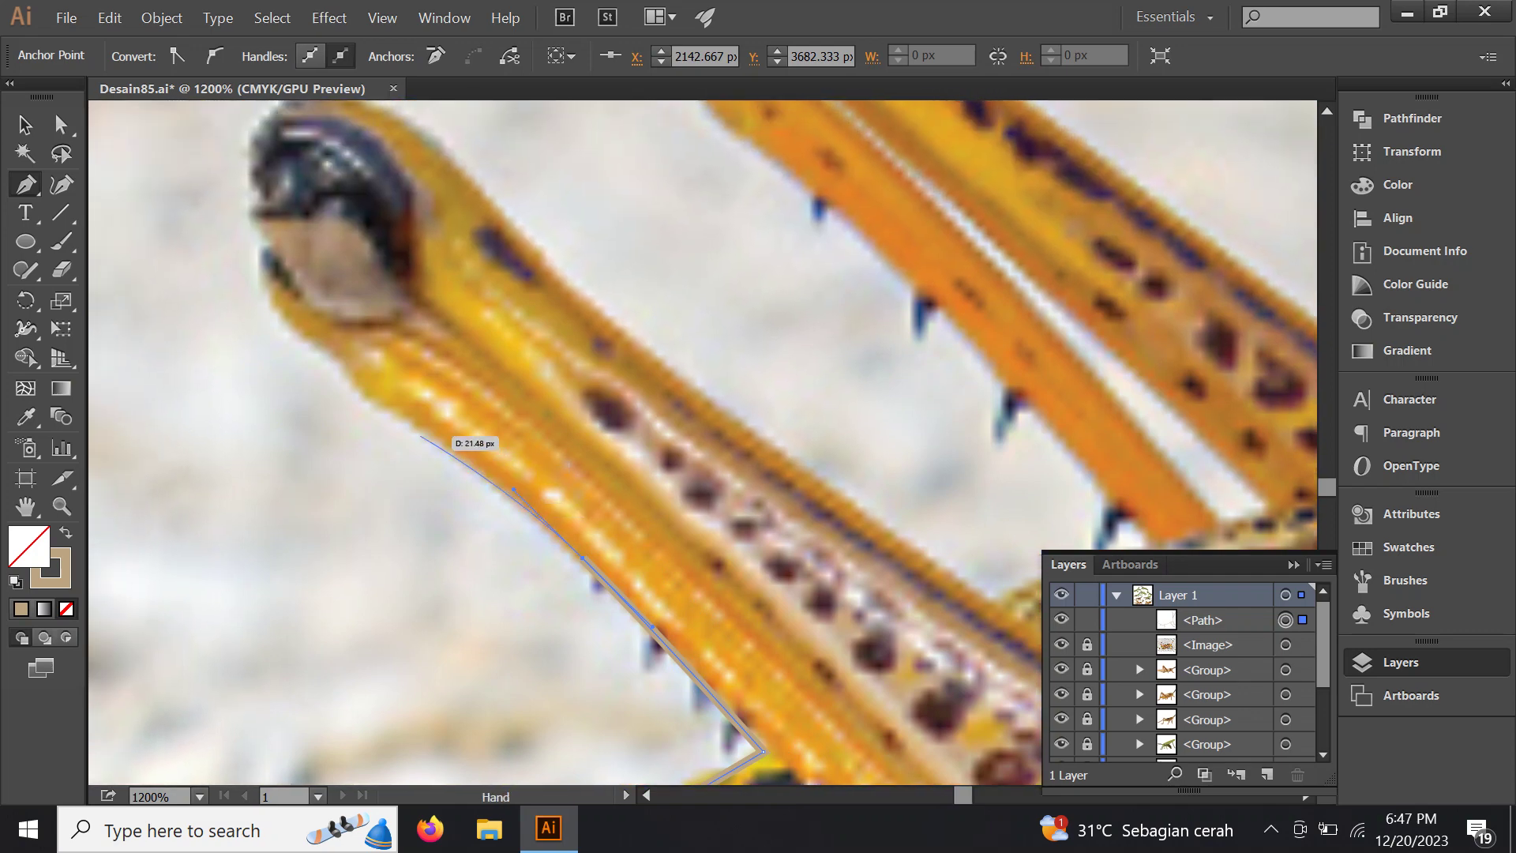
{"action": "left_click", "coordinate": [405, 419]}
{"action": "left_click", "coordinate": [351, 387]}
{"action": "left_click_drag", "start_coordinate": [353, 387], "coordinate": [405, 467]}
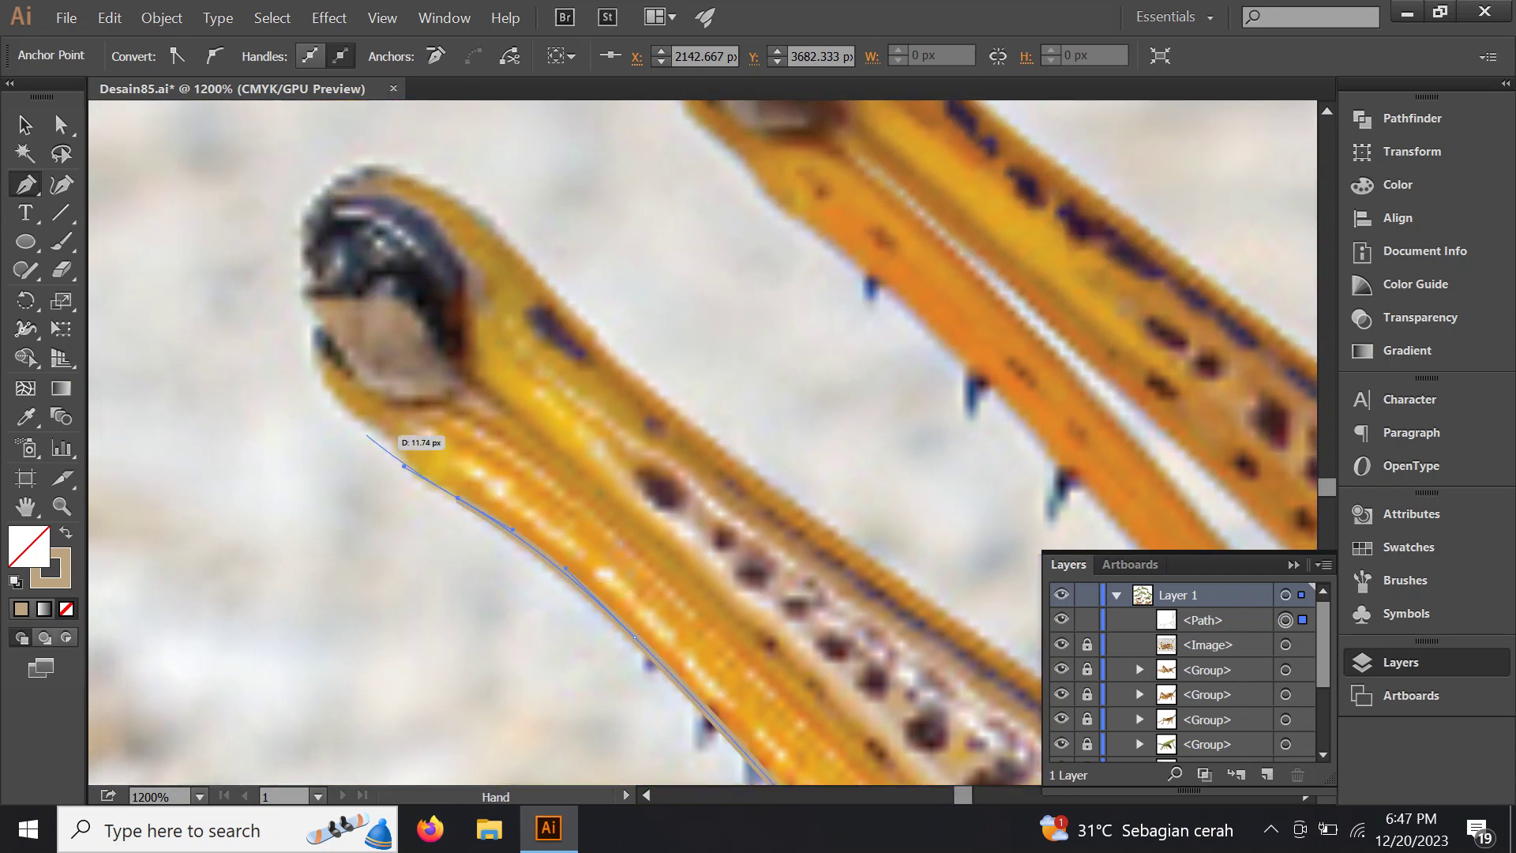
{"action": "left_click", "coordinate": [323, 372]}
{"action": "left_click_drag", "start_coordinate": [295, 330], "coordinate": [338, 477]}
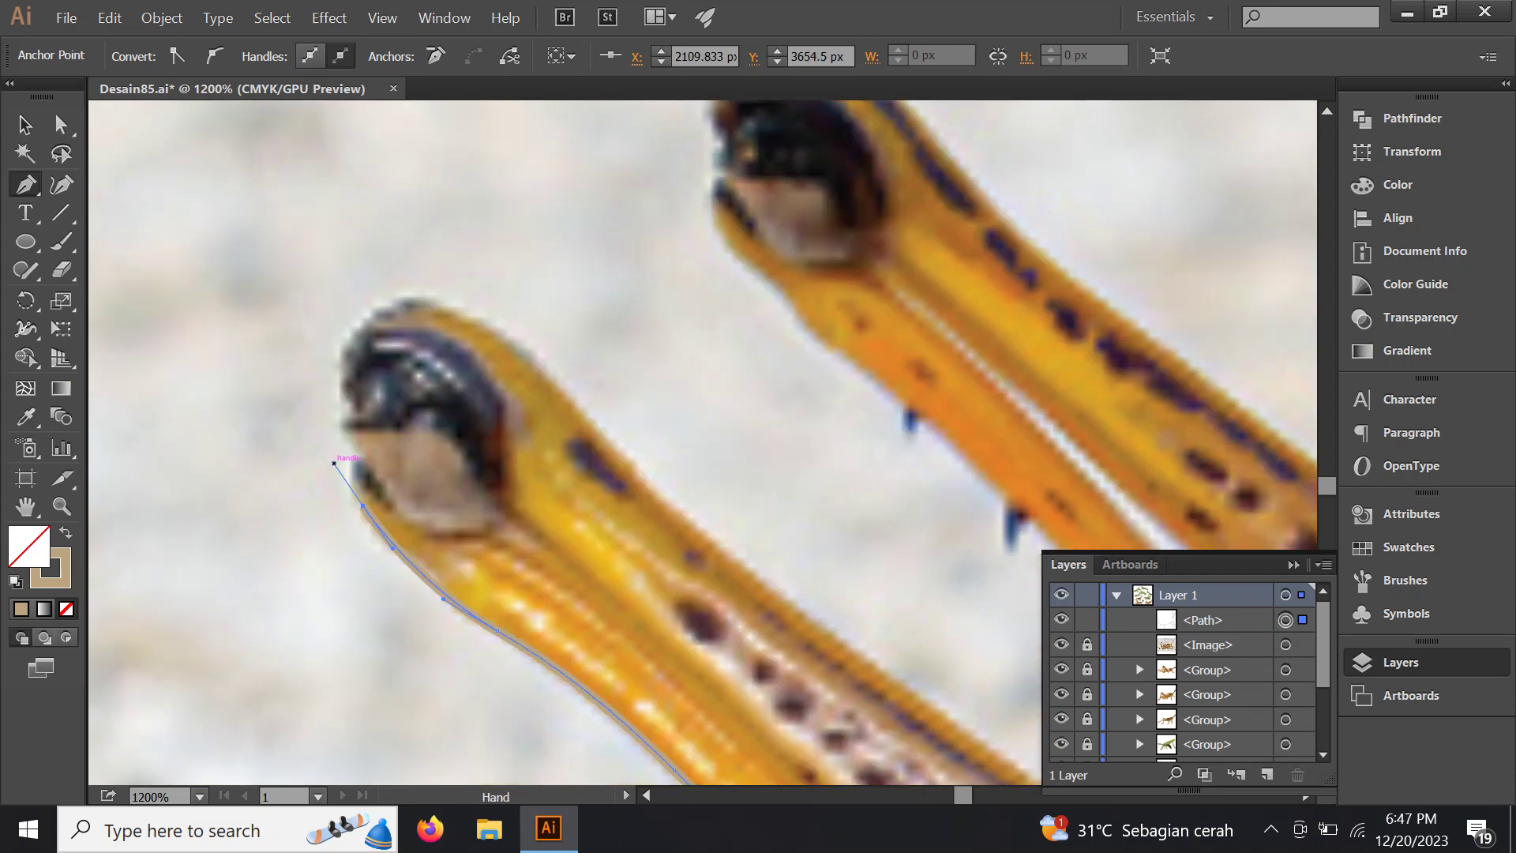
{"action": "mouse_move", "coordinate": [357, 348]}
{"action": "left_mouse_down"}
{"action": "mouse_move", "coordinate": [392, 315]}
{"action": "mouse_move", "coordinate": [336, 336]}
{"action": "left_mouse_up"}
{"action": "left_click", "coordinate": [468, 411]}
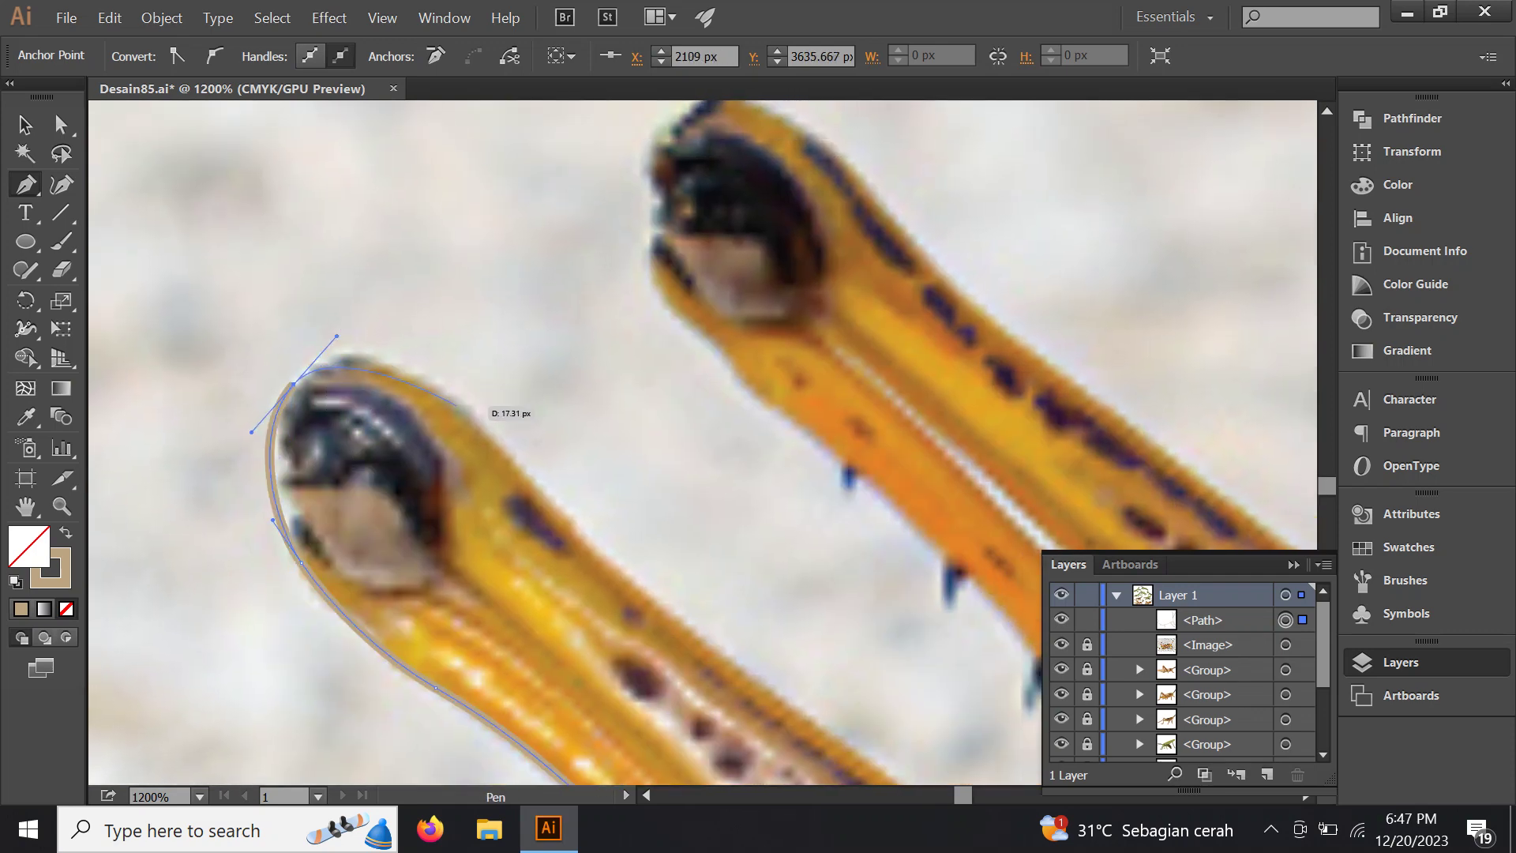
Follow the first hind leg's upper edge back to the wing edge
{"action": "left_click_drag", "start_coordinate": [564, 481], "coordinate": [400, 377]}
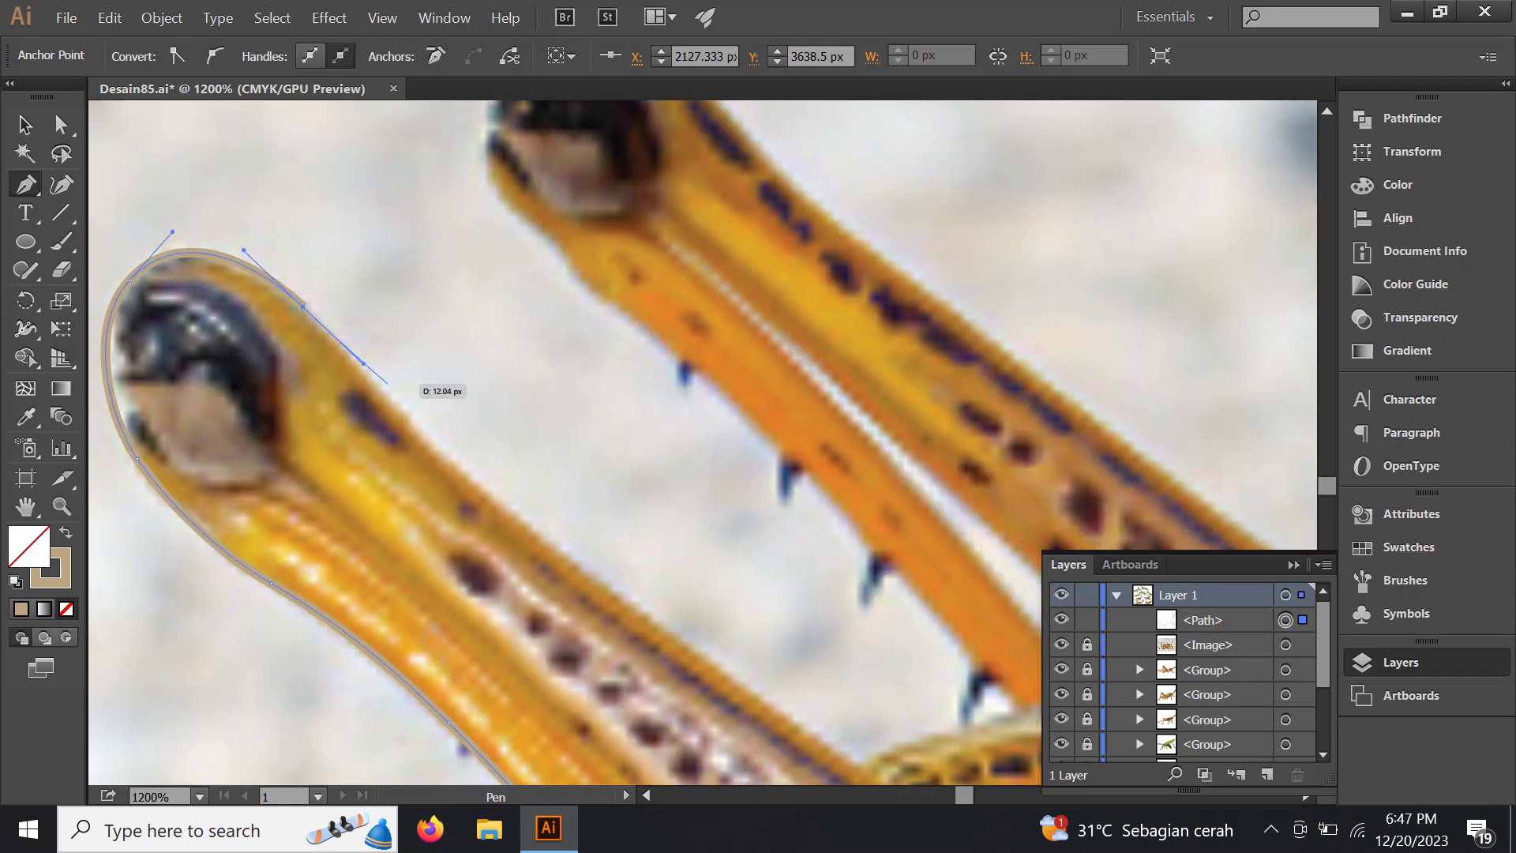
{"action": "left_click_drag", "start_coordinate": [488, 493], "coordinate": [544, 526]}
{"action": "left_click", "coordinate": [612, 585]}
{"action": "left_click_drag", "start_coordinate": [612, 585], "coordinate": [428, 464]}
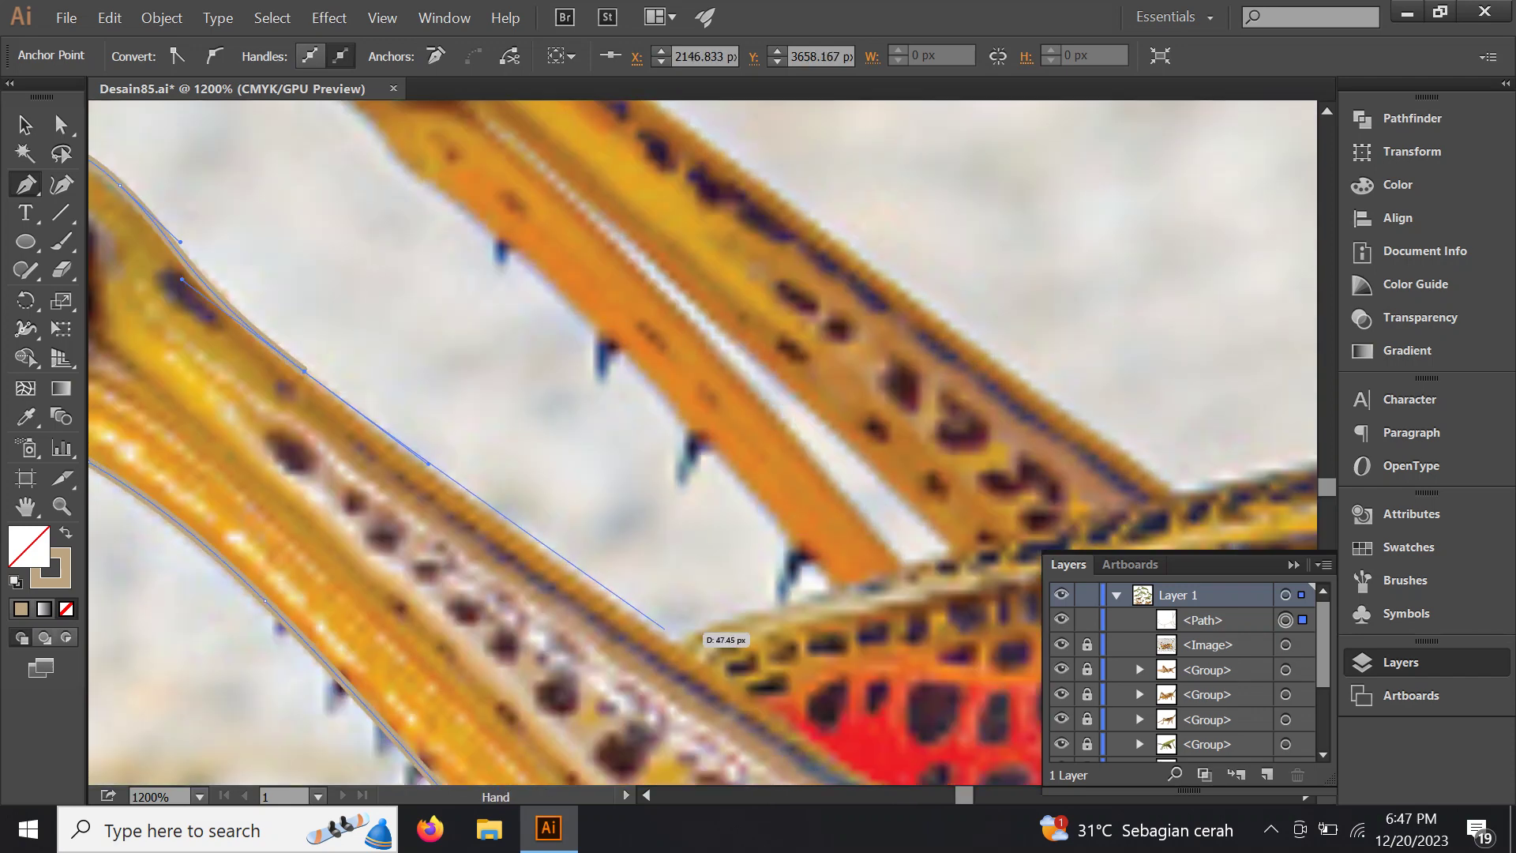
{"action": "left_click", "coordinate": [681, 642]}
{"action": "left_click_drag", "start_coordinate": [681, 642], "coordinate": [554, 565]}
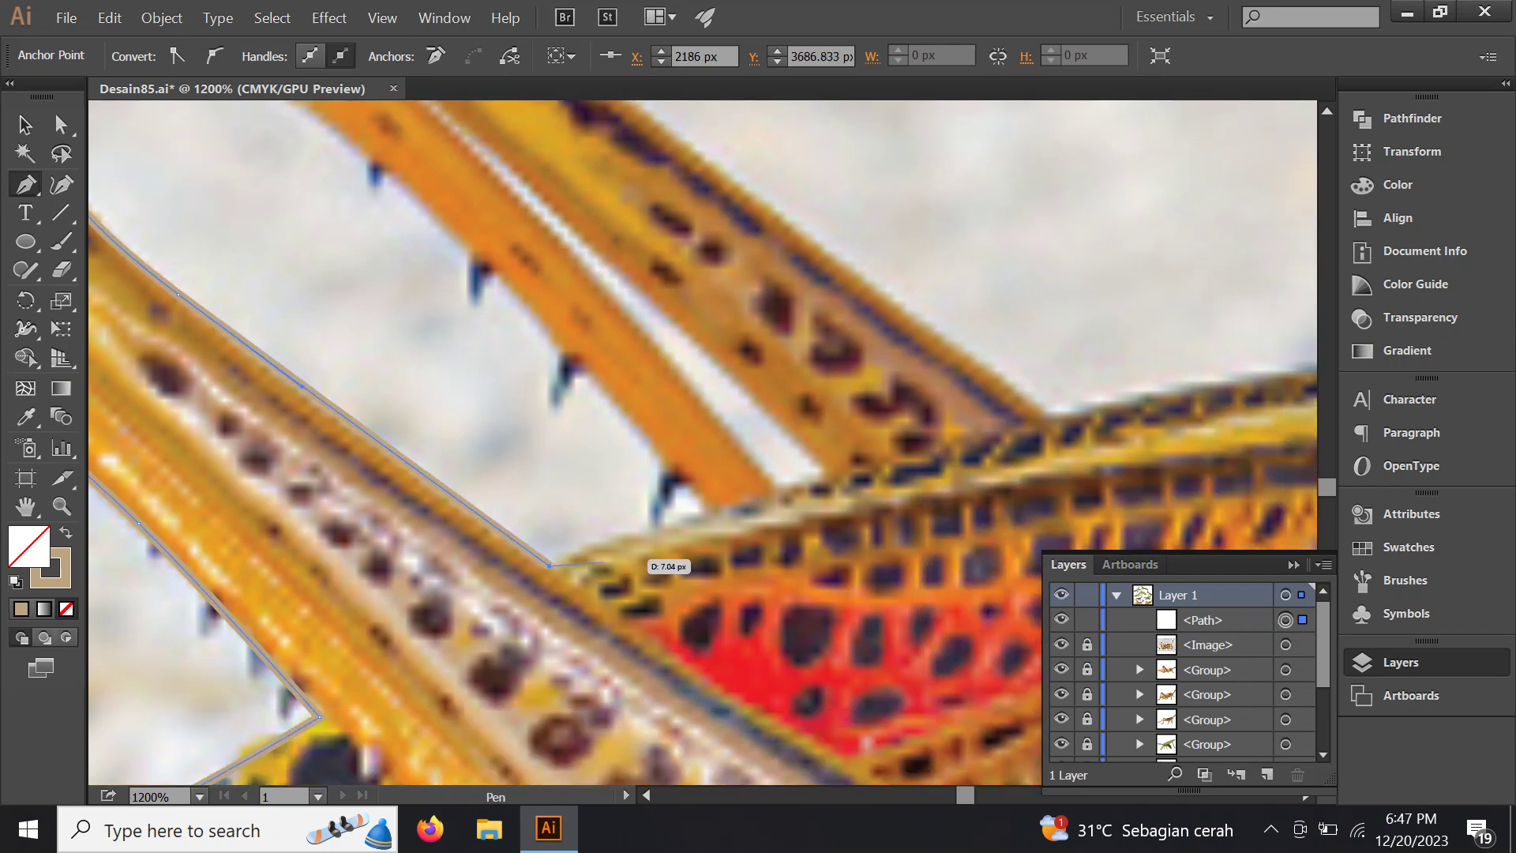
{"action": "left_click_drag", "start_coordinate": [708, 515], "coordinate": [730, 523]}
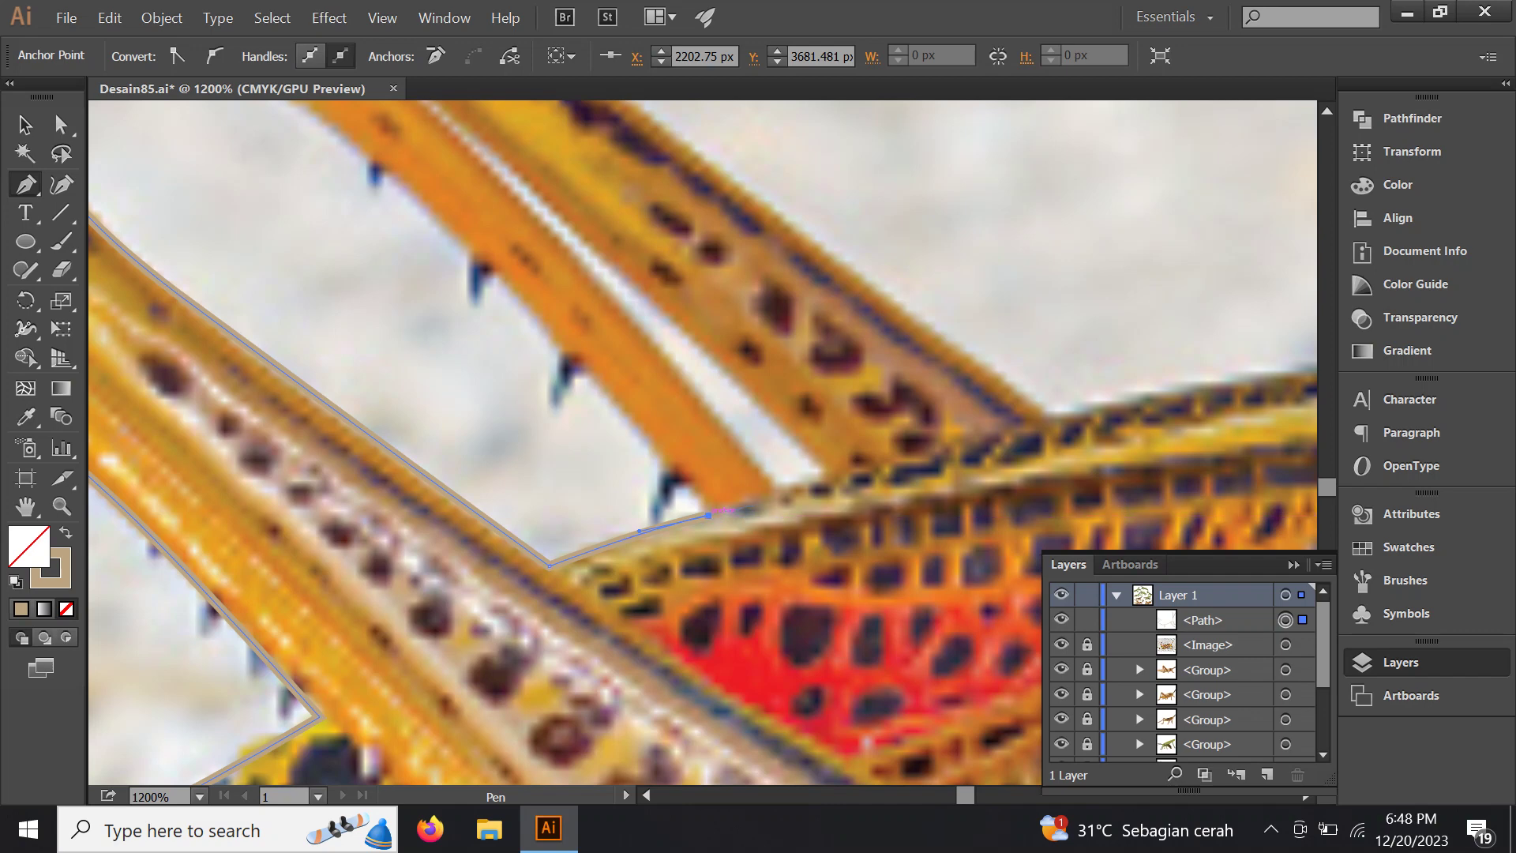
Trace the second hind leg from its base, over its knee, and down its other side
{"action": "left_click_drag", "start_coordinate": [734, 511], "coordinate": [840, 668]}
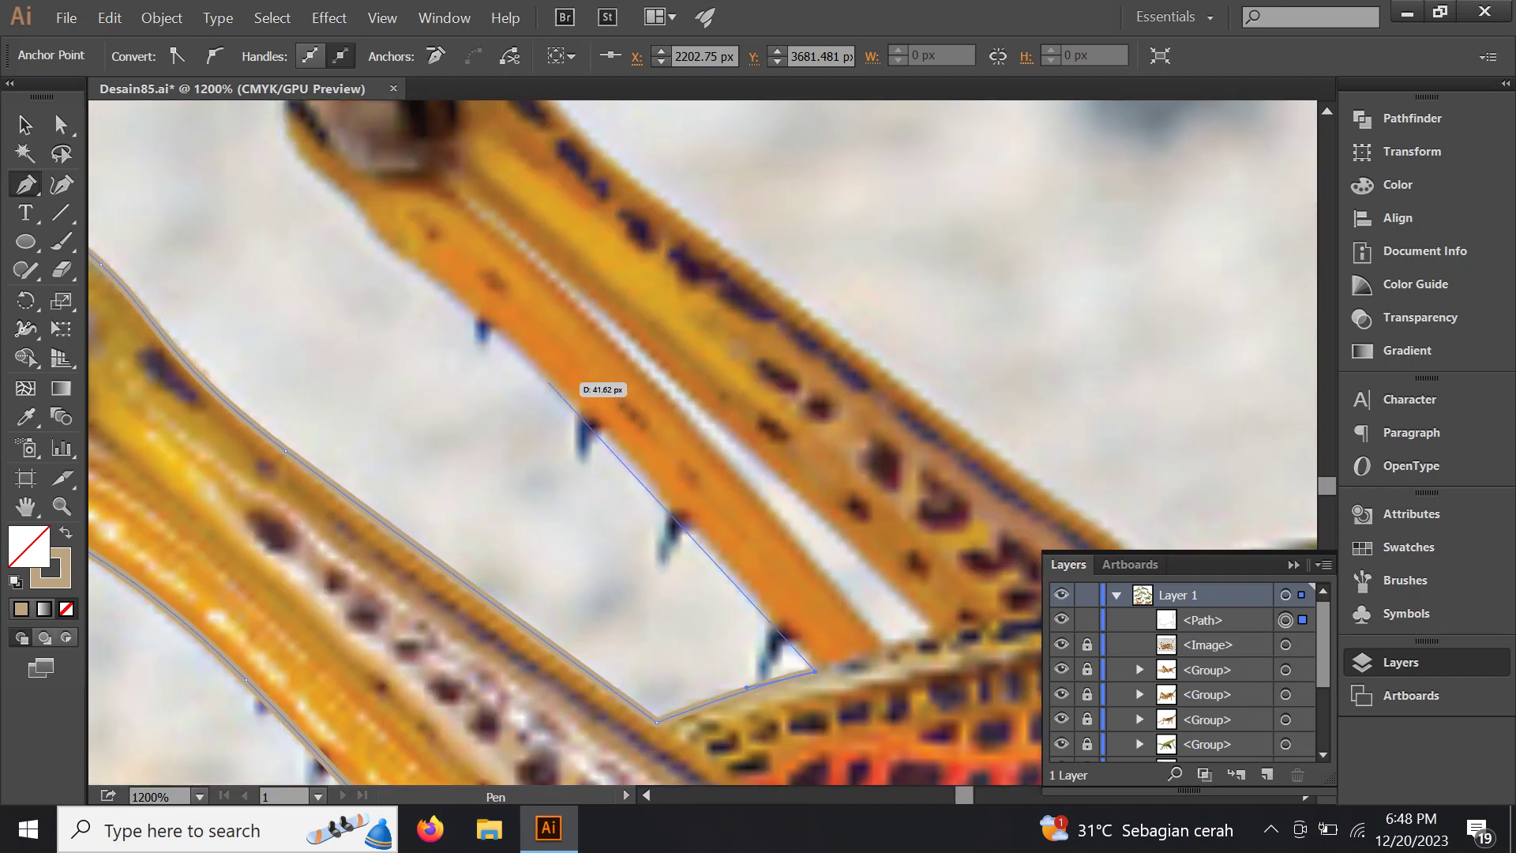
{"action": "left_click", "coordinate": [550, 385]}
{"action": "left_click_drag", "start_coordinate": [415, 258], "coordinate": [430, 483]}
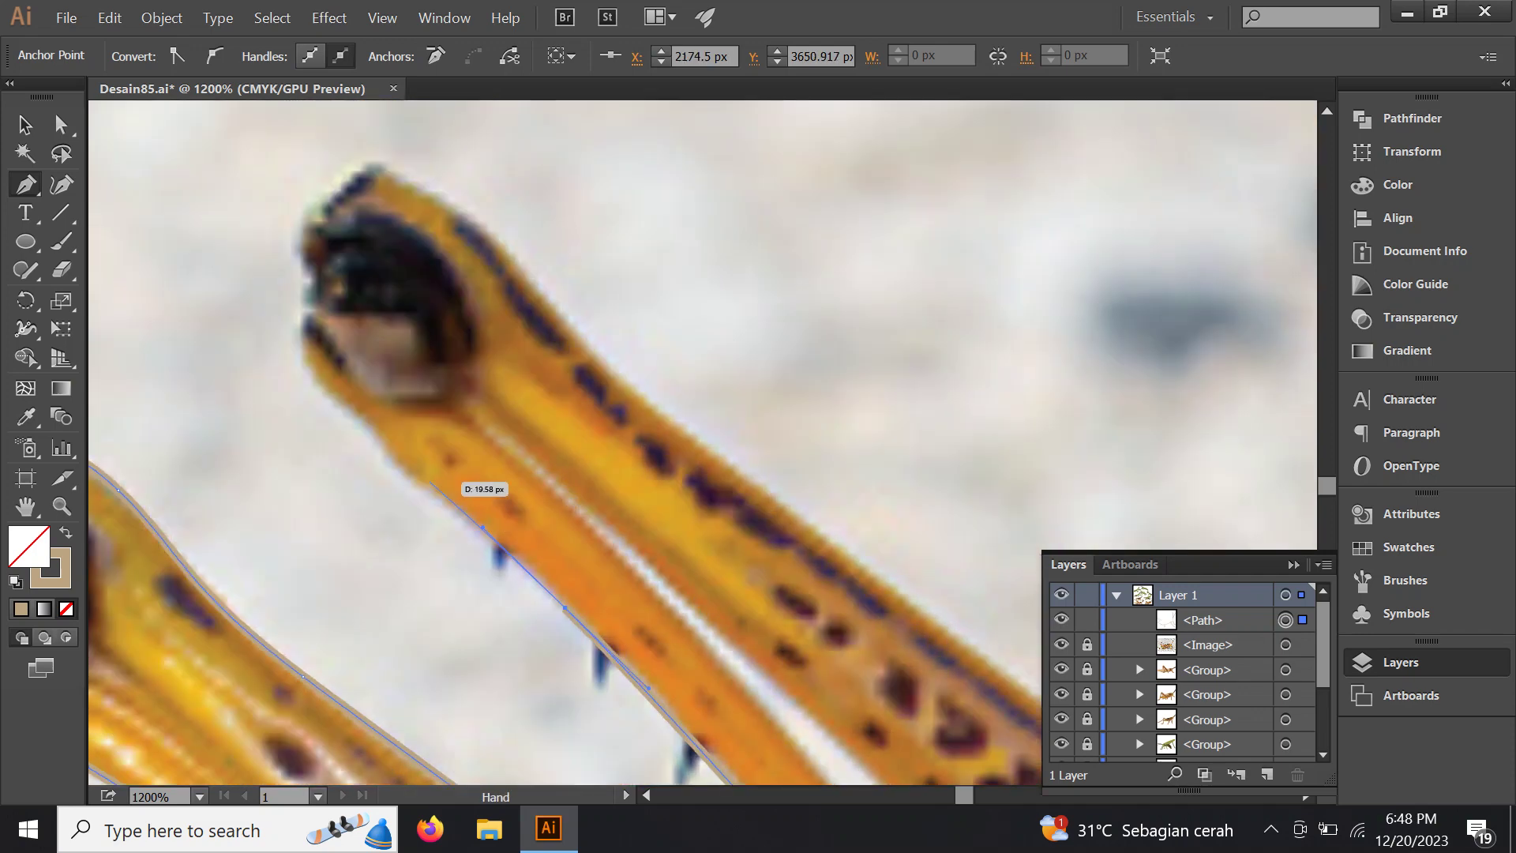
{"action": "key", "text": "ctrl+shift+a"}
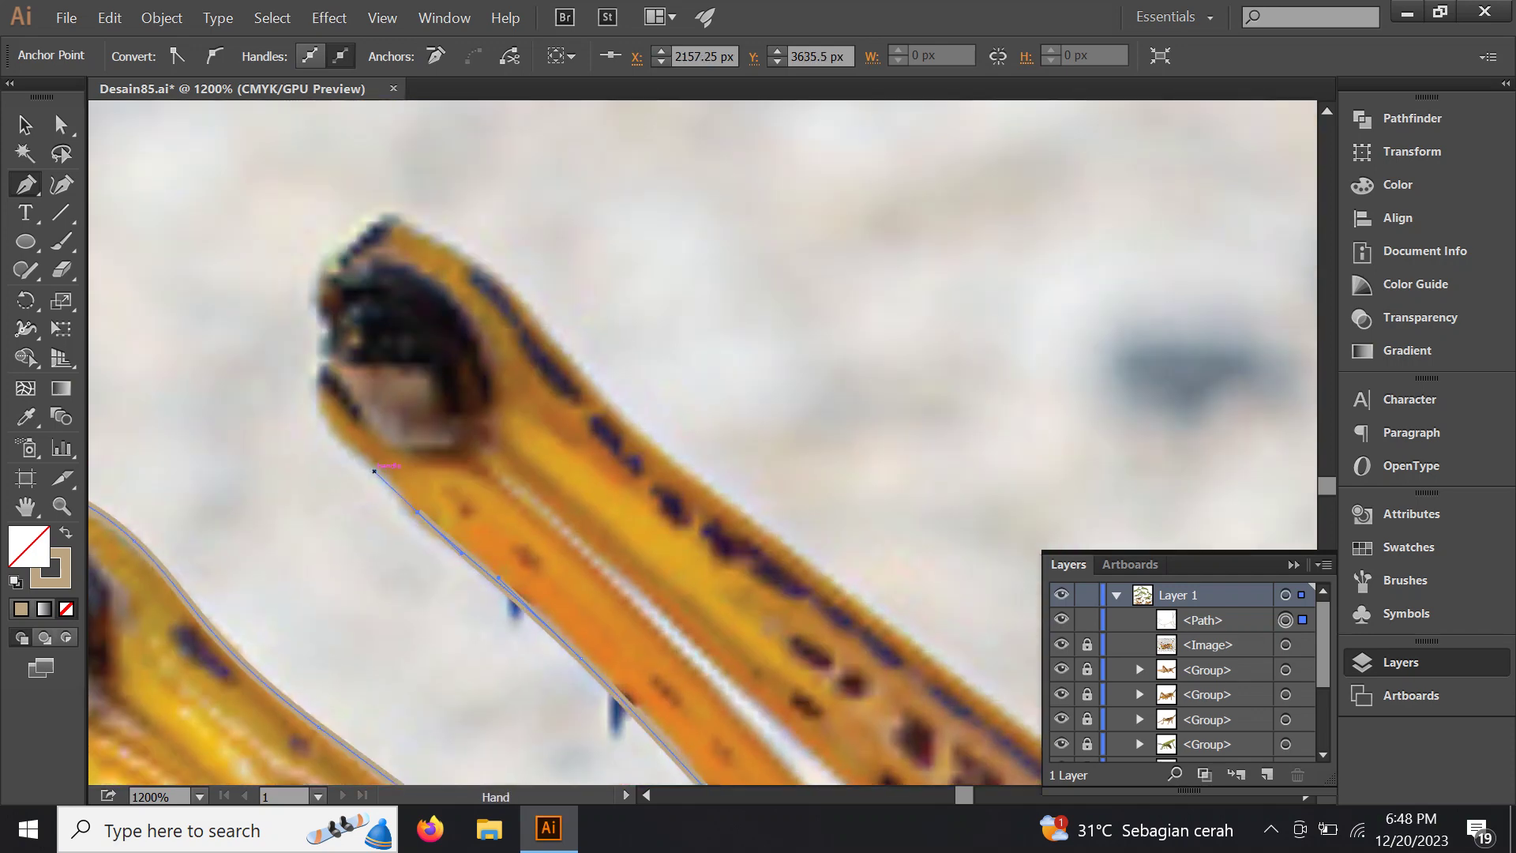
{"action": "mouse_move", "coordinate": [324, 351]}
{"action": "left_mouse_down"}
{"action": "mouse_move", "coordinate": [356, 474]}
{"action": "mouse_move", "coordinate": [329, 450]}
{"action": "left_mouse_up"}
{"action": "mouse_move", "coordinate": [325, 392]}
{"action": "left_mouse_down"}
{"action": "mouse_move", "coordinate": [348, 541]}
{"action": "mouse_move", "coordinate": [356, 522]}
{"action": "left_mouse_up"}
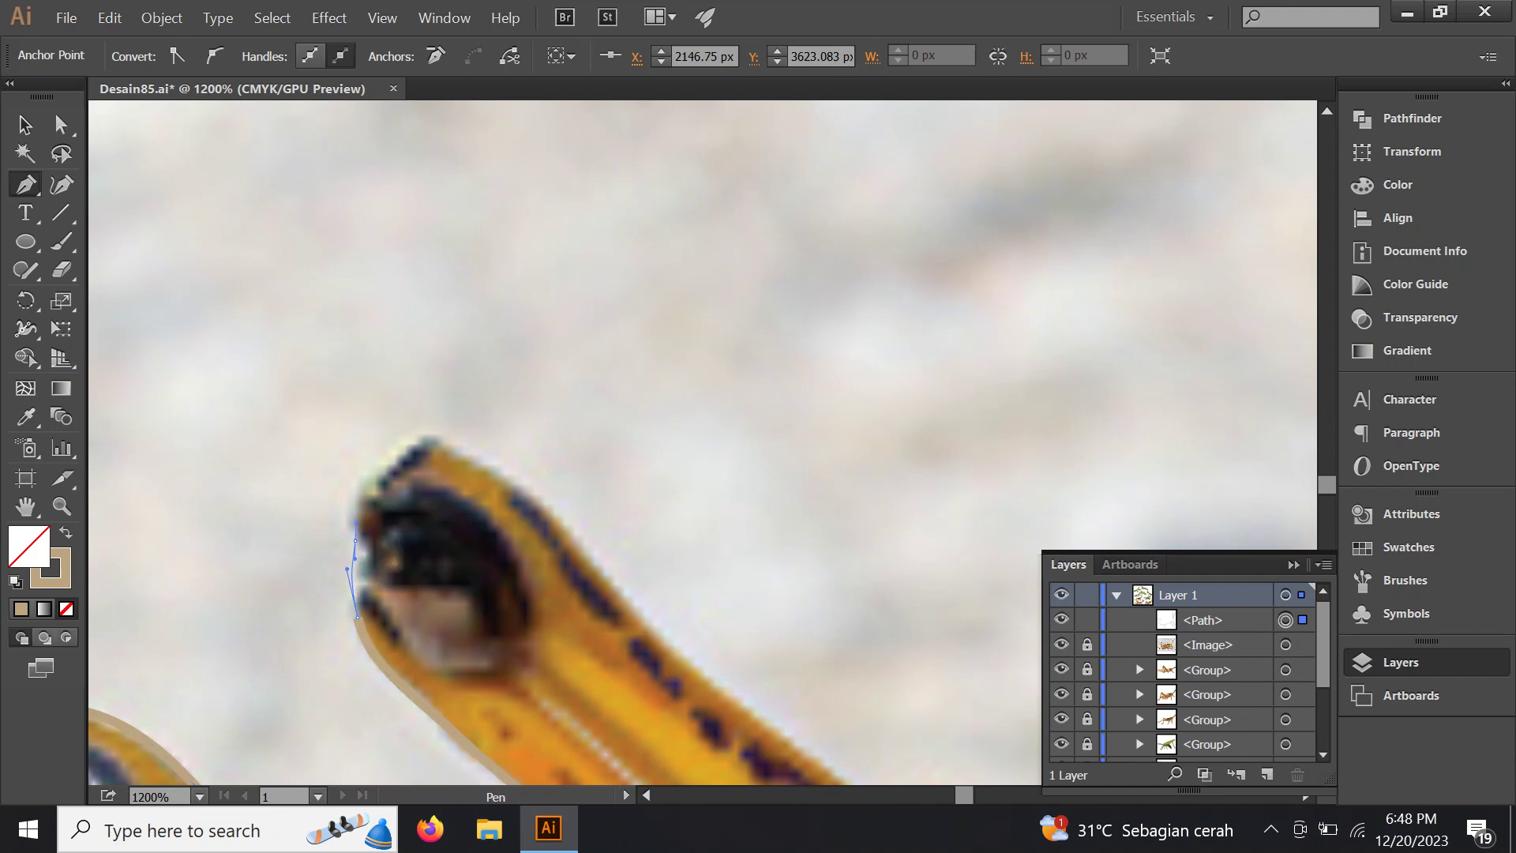
{"action": "mouse_move", "coordinate": [429, 446]}
{"action": "left_mouse_down"}
{"action": "mouse_move", "coordinate": [434, 512]}
{"action": "mouse_move", "coordinate": [354, 455]}
{"action": "left_mouse_up"}
{"action": "left_click", "coordinate": [435, 512]}
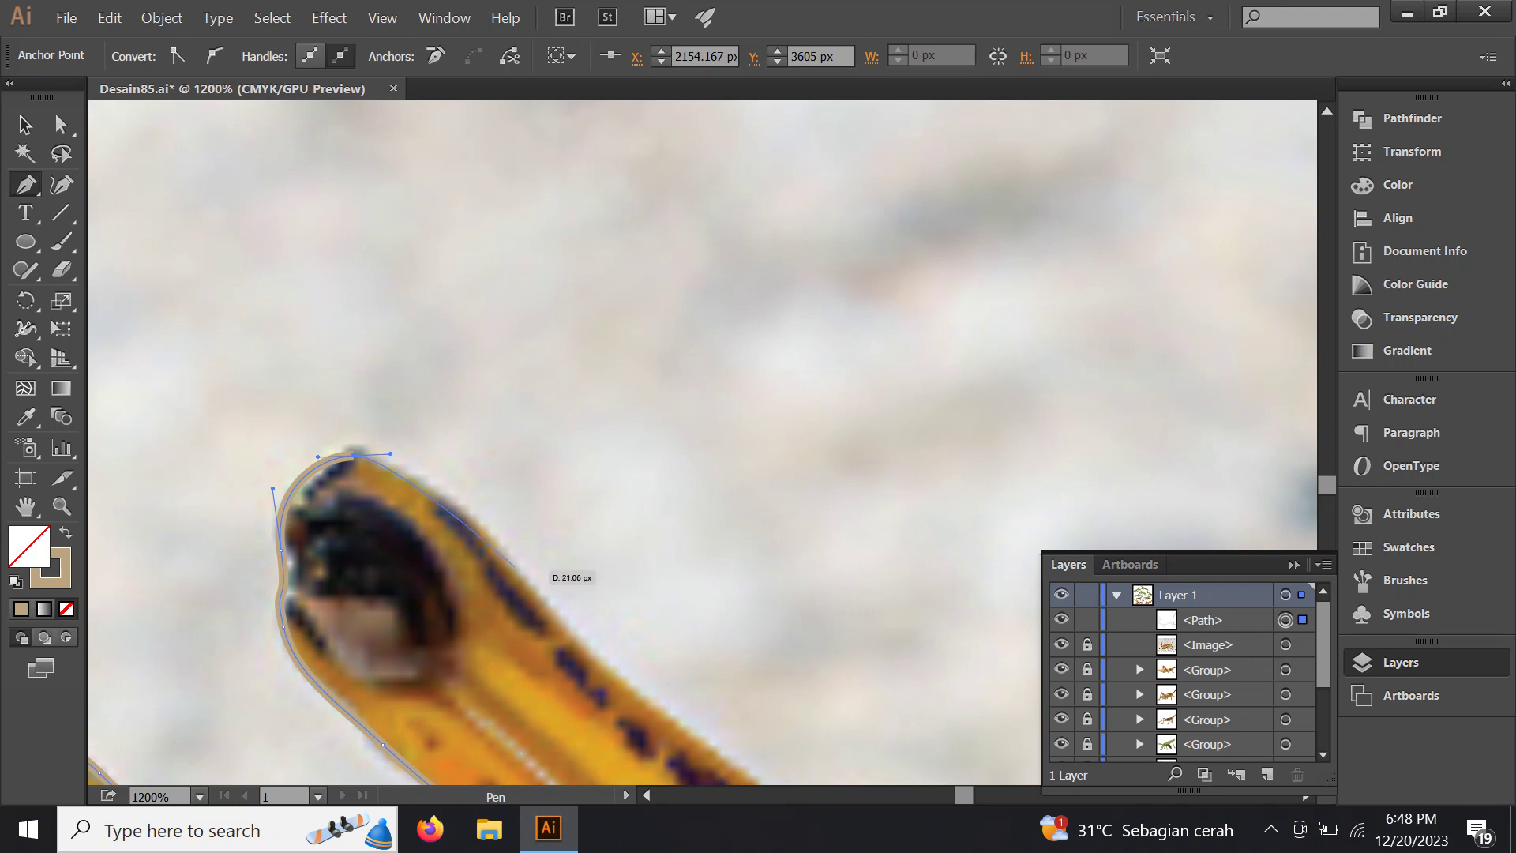
{"action": "mouse_move", "coordinate": [517, 568]}
{"action": "left_mouse_down"}
{"action": "mouse_move", "coordinate": [544, 613]}
{"action": "mouse_move", "coordinate": [433, 497]}
{"action": "left_mouse_up"}
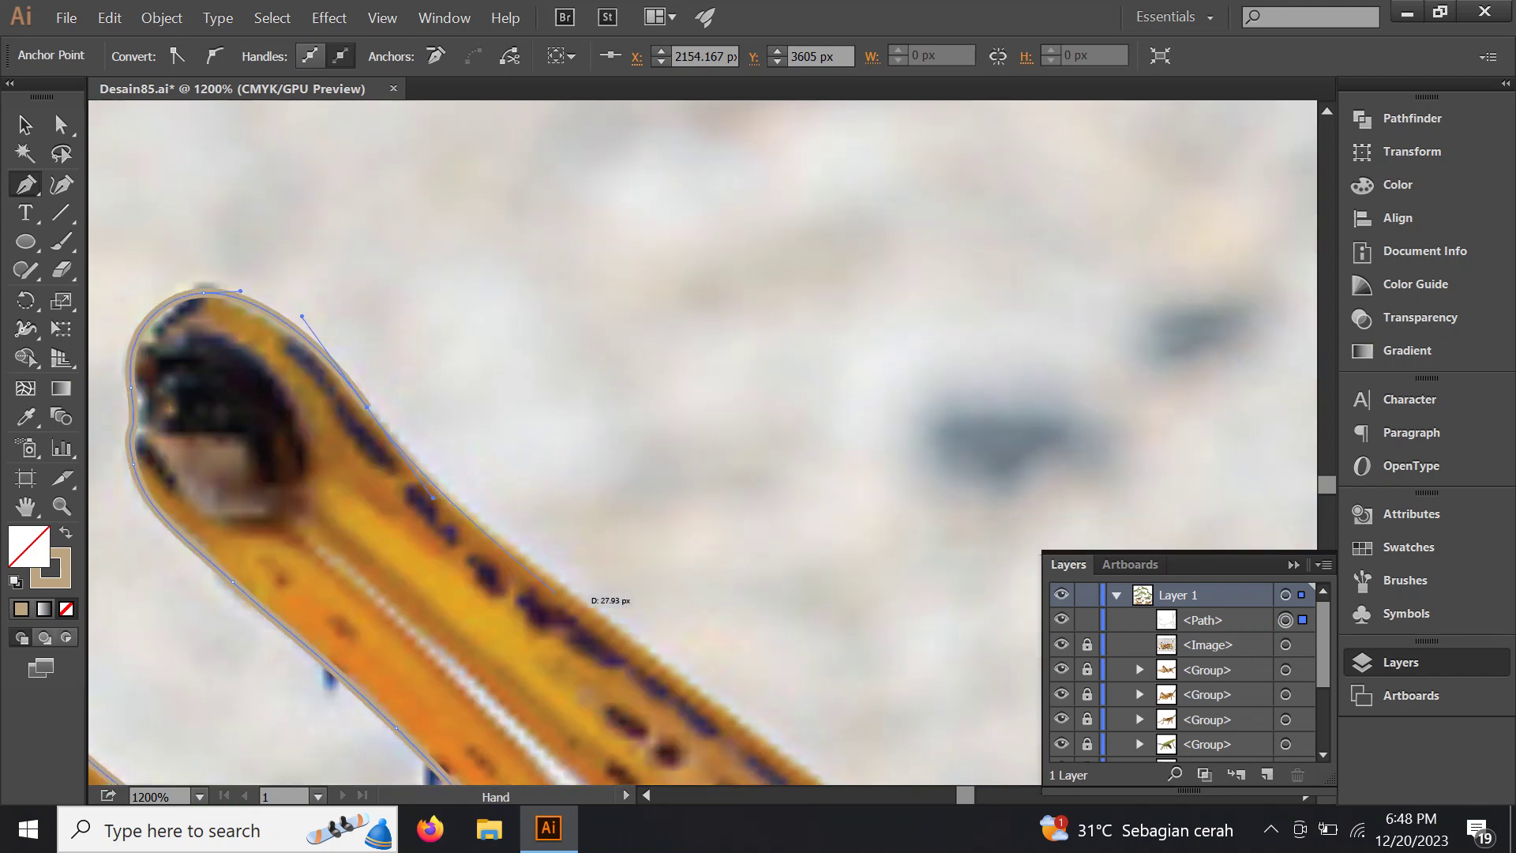
{"action": "left_click_drag", "start_coordinate": [632, 637], "coordinate": [673, 663]}
{"action": "key", "text": "ctrl+minus"}
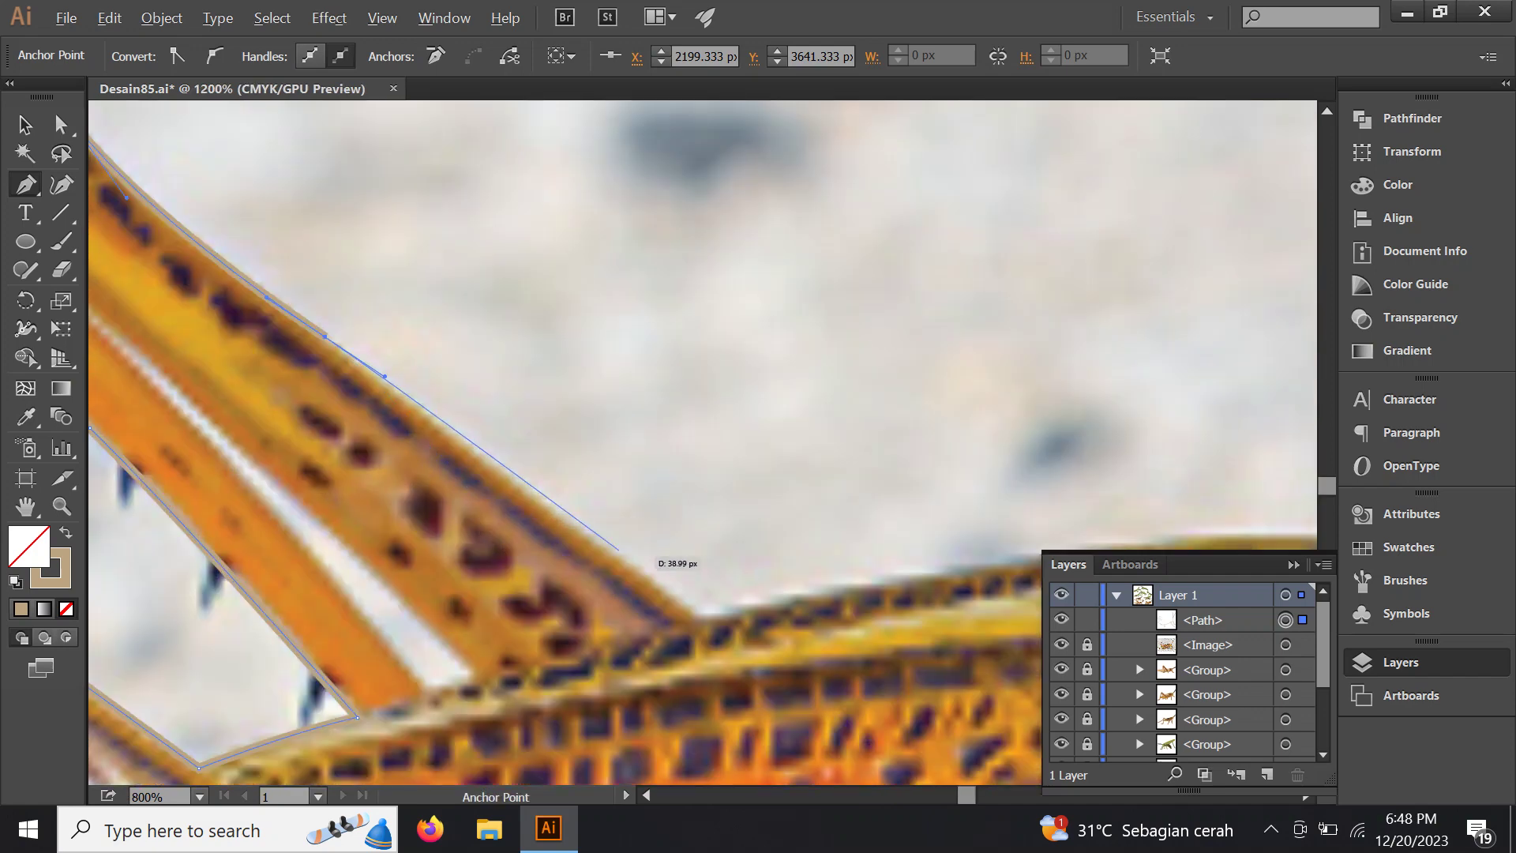
Zoom in and extend the Pen outline from the leg joint along the wing top and back
{"action": "left_click", "coordinate": [699, 614]}
{"action": "scroll", "coordinate": [700, 614], "scroll_direction": "down", "scroll_amount": 2}
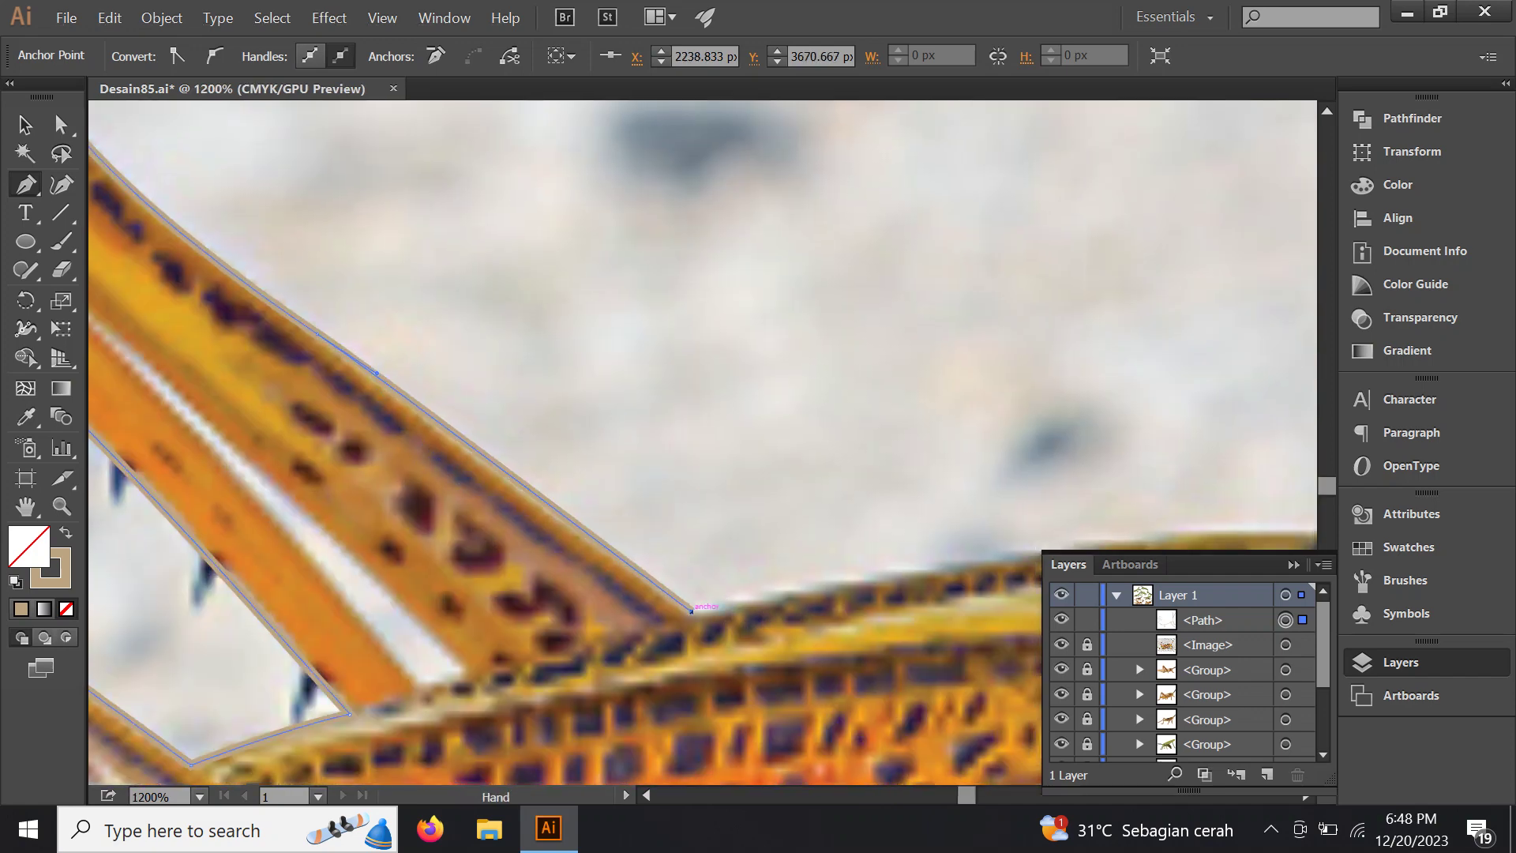
{"action": "key", "text": "ctrl+equal"}
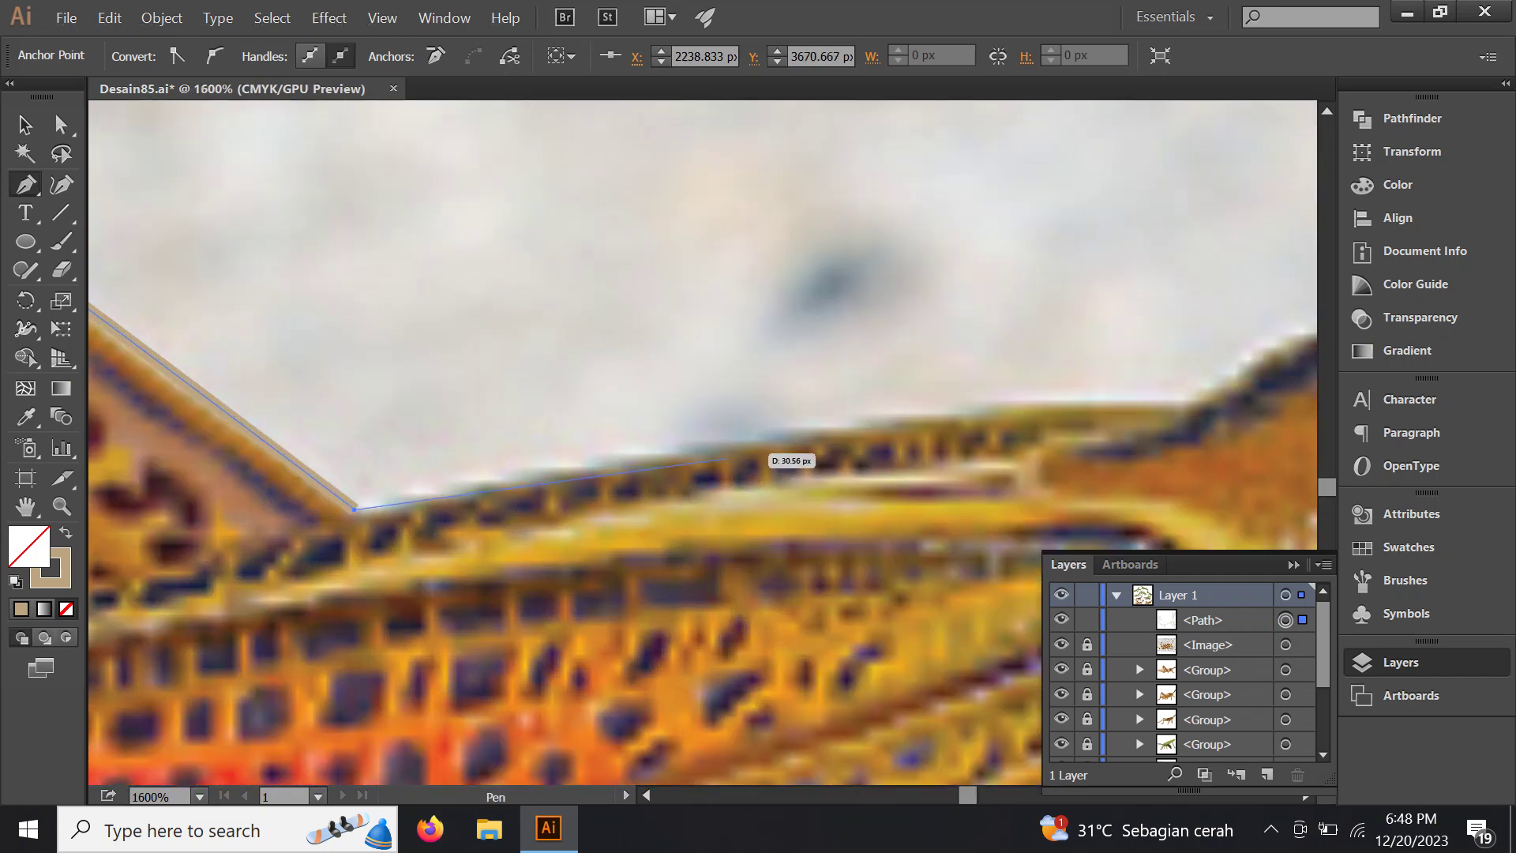
{"action": "mouse_move", "coordinate": [762, 439]}
{"action": "left_mouse_down"}
{"action": "mouse_move", "coordinate": [982, 409]}
{"action": "mouse_move", "coordinate": [684, 350]}
{"action": "left_mouse_up"}
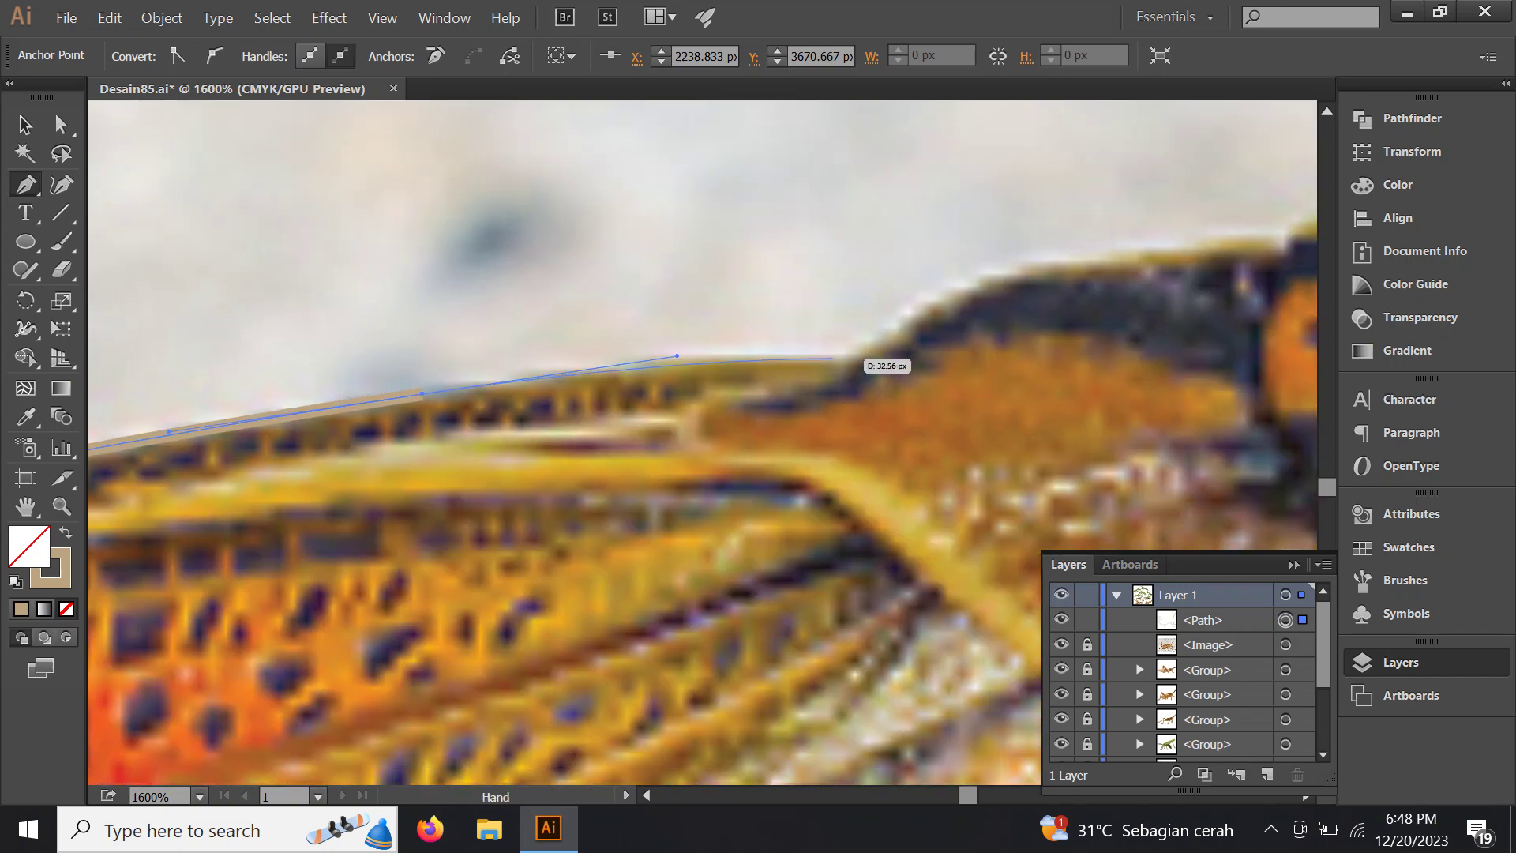
{"action": "left_click_drag", "start_coordinate": [857, 356], "coordinate": [574, 488]}
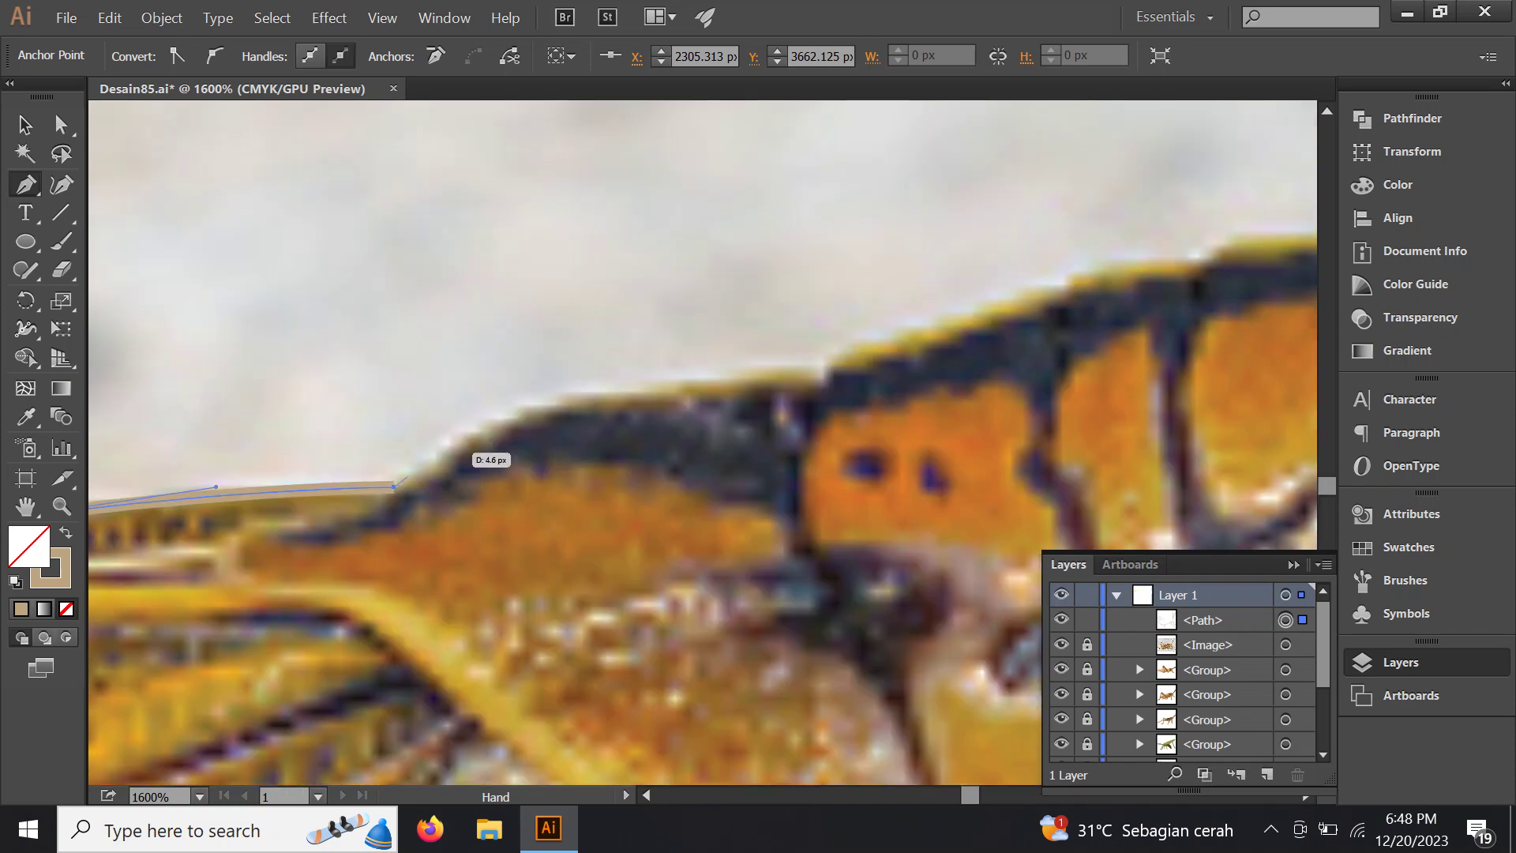
{"action": "left_click_drag", "start_coordinate": [554, 404], "coordinate": [664, 373]}
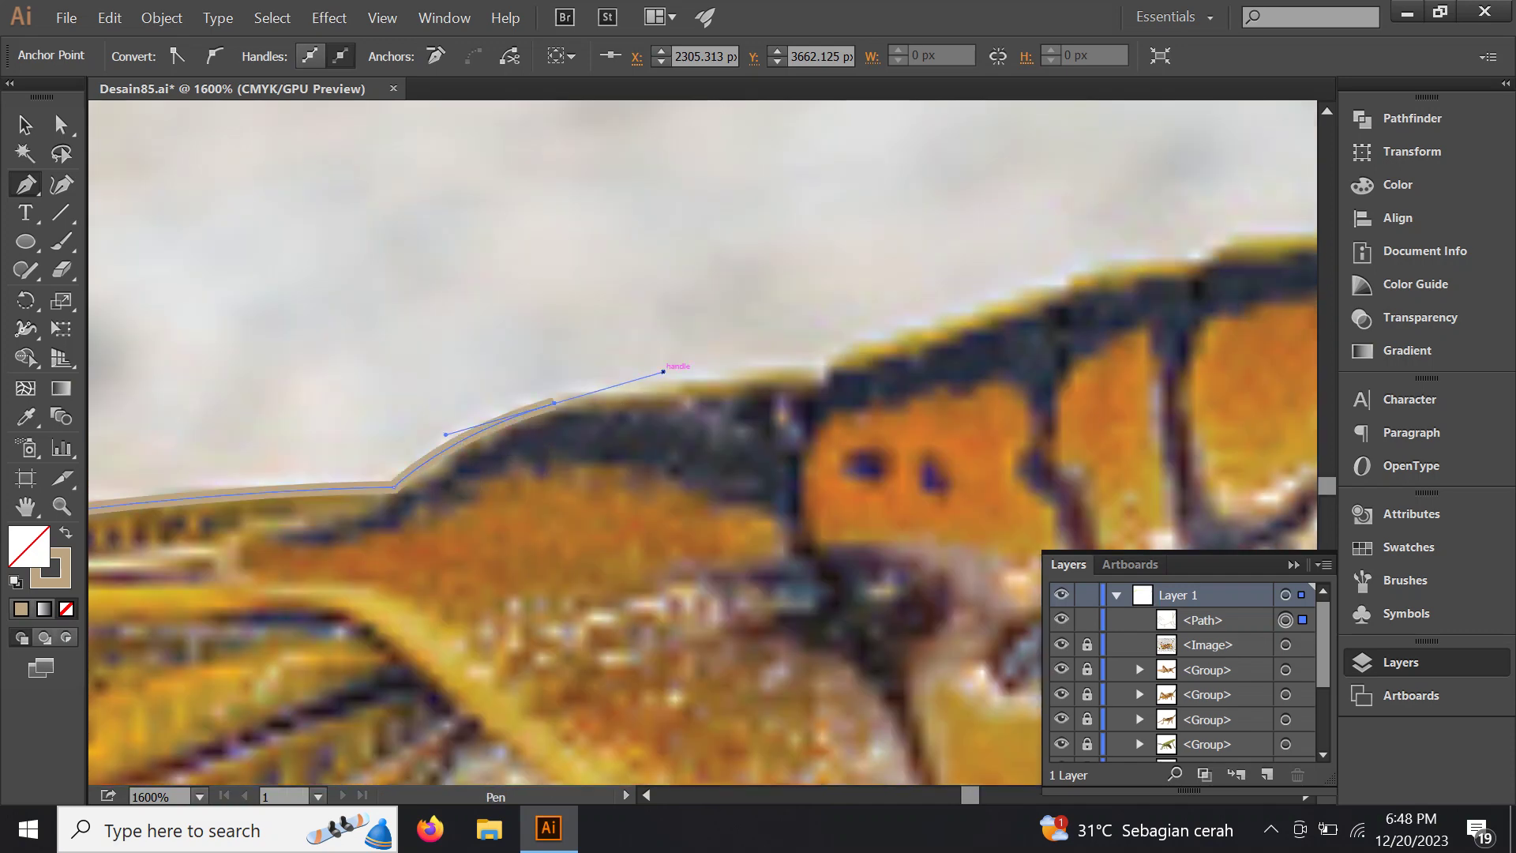
{"action": "left_click_drag", "start_coordinate": [789, 387], "coordinate": [650, 419]}
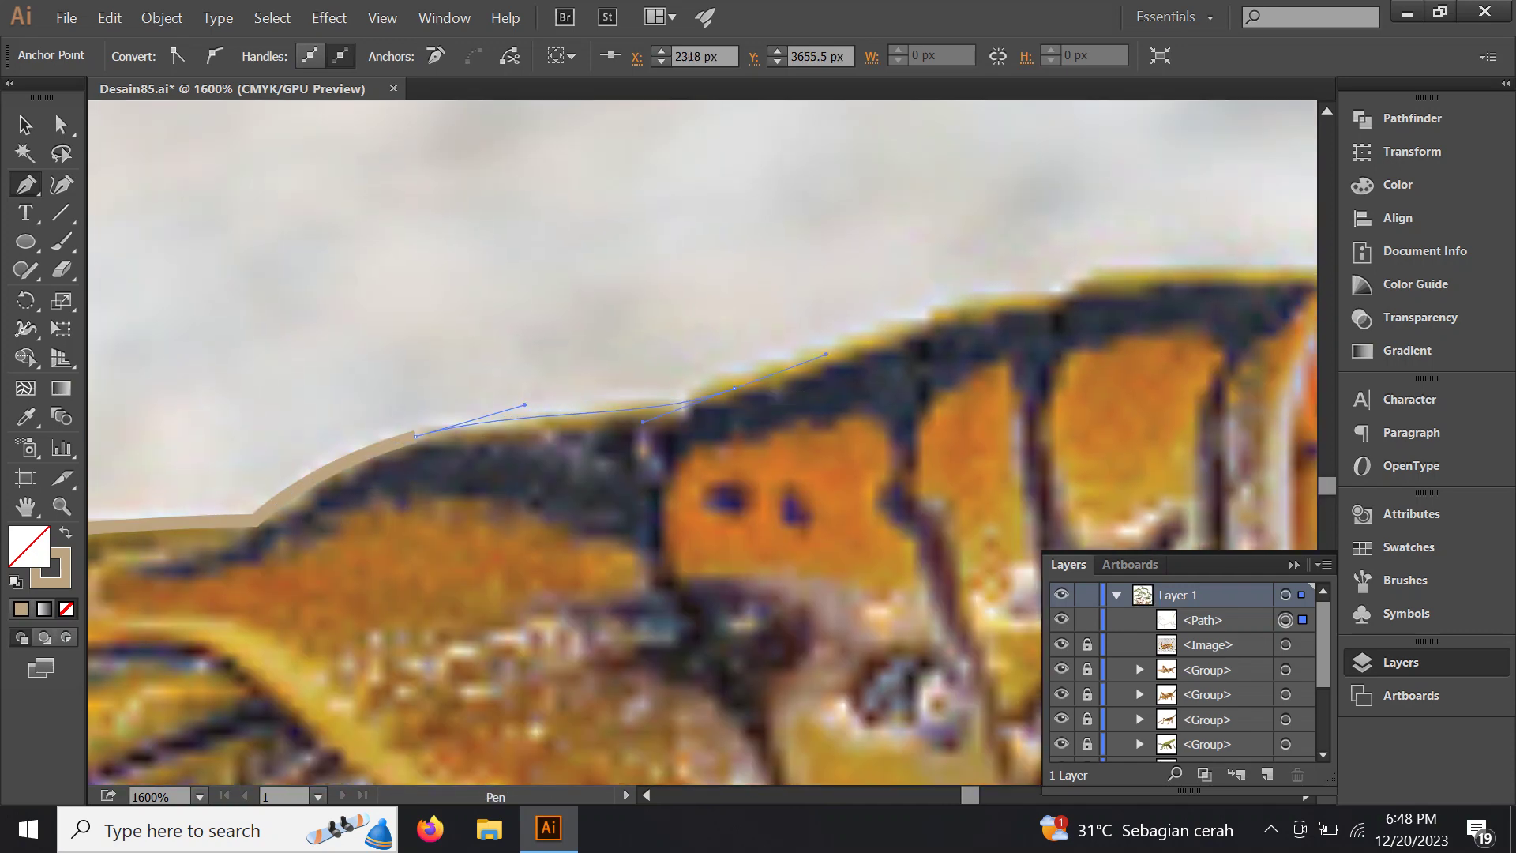
{"action": "left_click_drag", "start_coordinate": [888, 355], "coordinate": [442, 505]}
{"action": "mouse_move", "coordinate": [581, 446]}
{"action": "left_mouse_down"}
{"action": "mouse_move", "coordinate": [666, 426]}
{"action": "mouse_move", "coordinate": [521, 430]}
{"action": "left_mouse_up"}
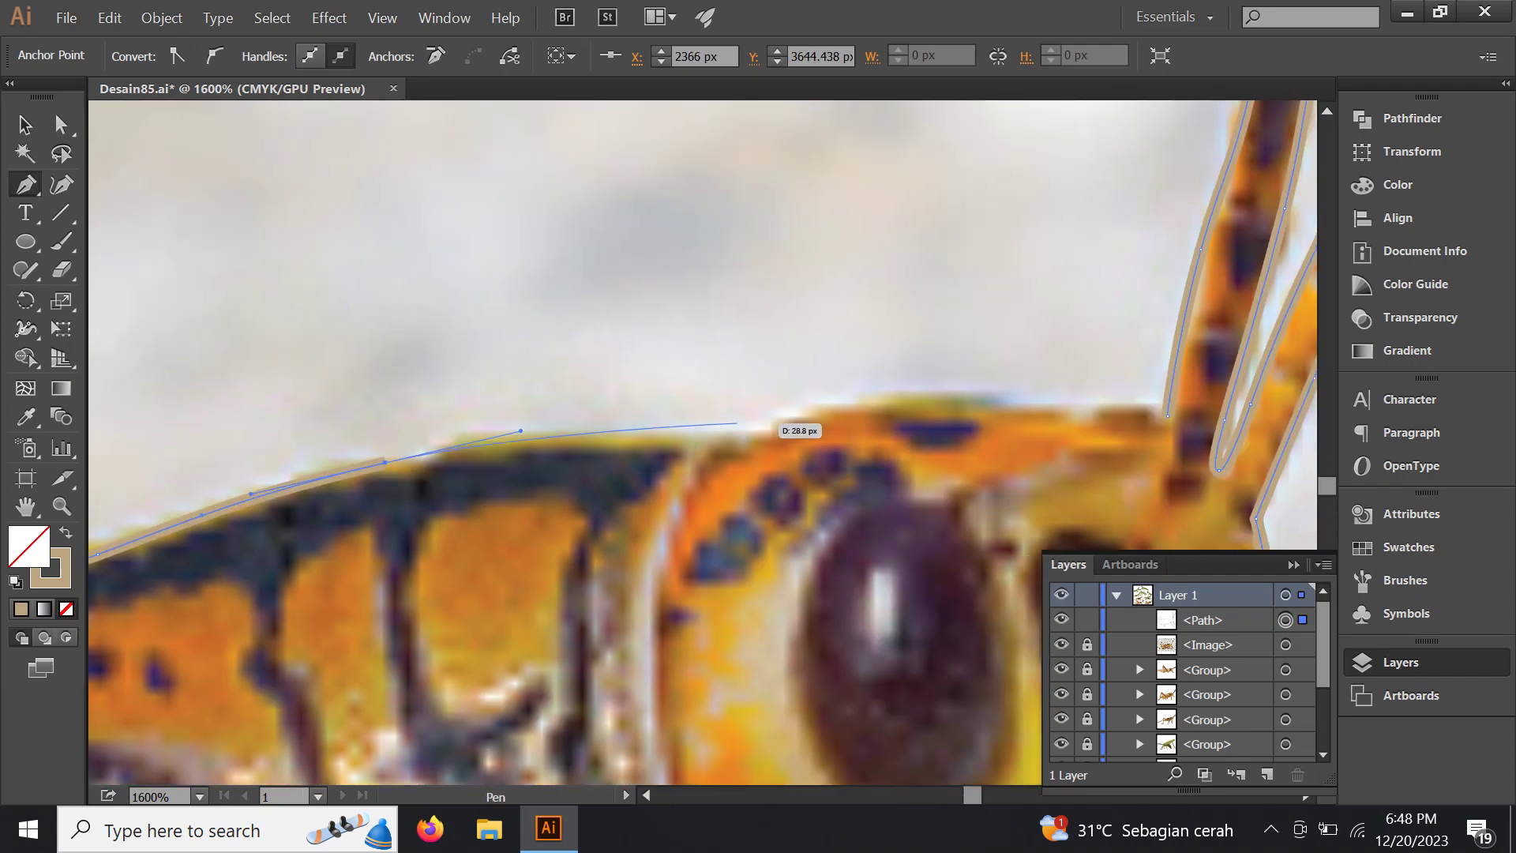
Continue the outline over the top of the head to the antenna base
{"action": "left_click", "coordinate": [750, 424]}
{"action": "mouse_move", "coordinate": [793, 425]}
{"action": "left_mouse_down"}
{"action": "mouse_move", "coordinate": [815, 409]}
{"action": "mouse_move", "coordinate": [654, 412]}
{"action": "left_mouse_up"}
{"action": "key", "text": "Escape"}
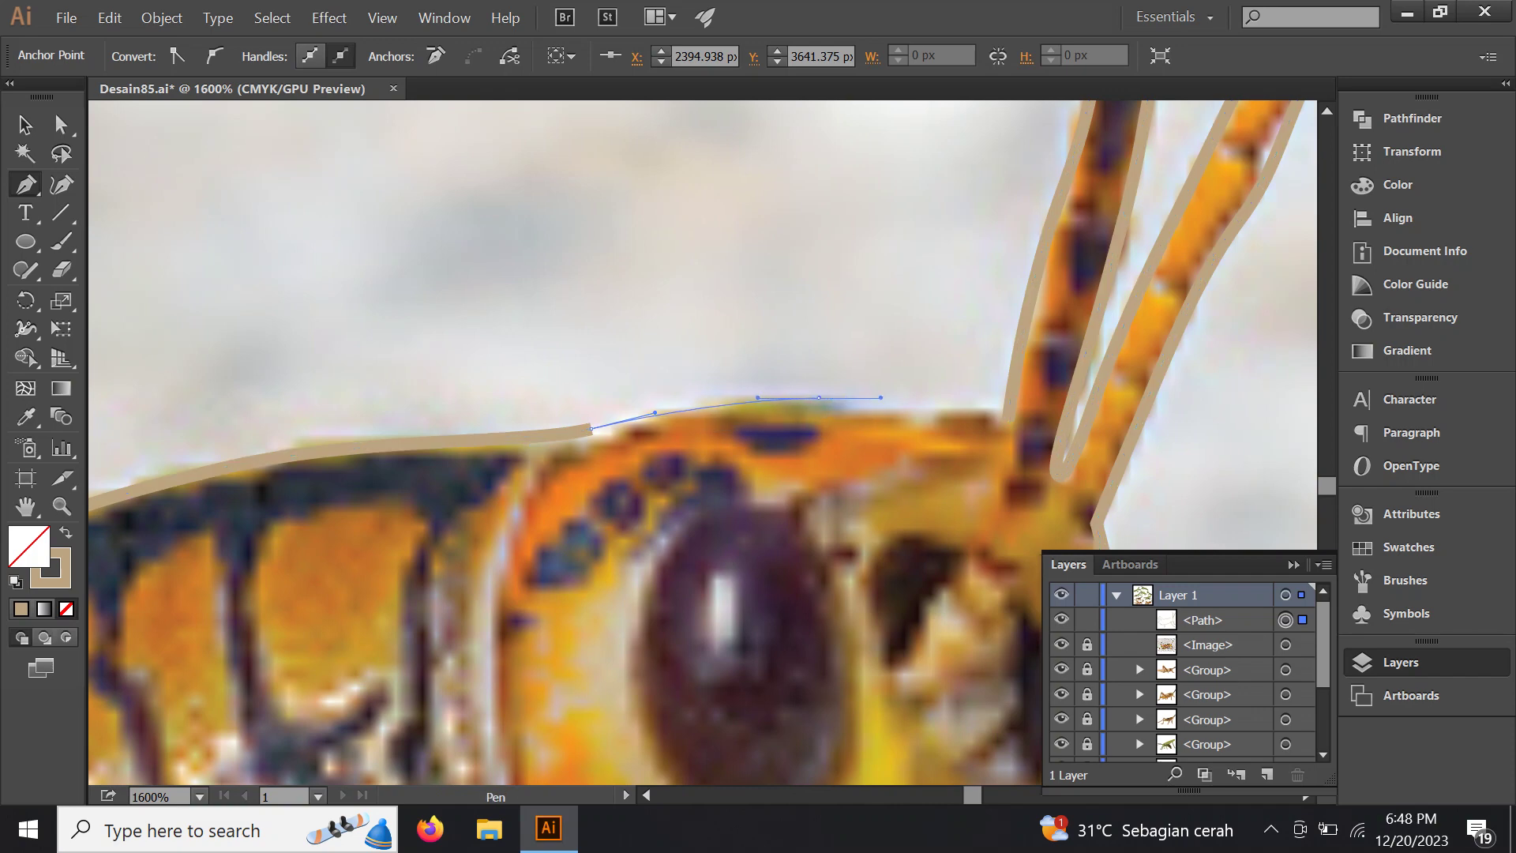
{"action": "left_click_drag", "start_coordinate": [913, 398], "coordinate": [916, 398]}
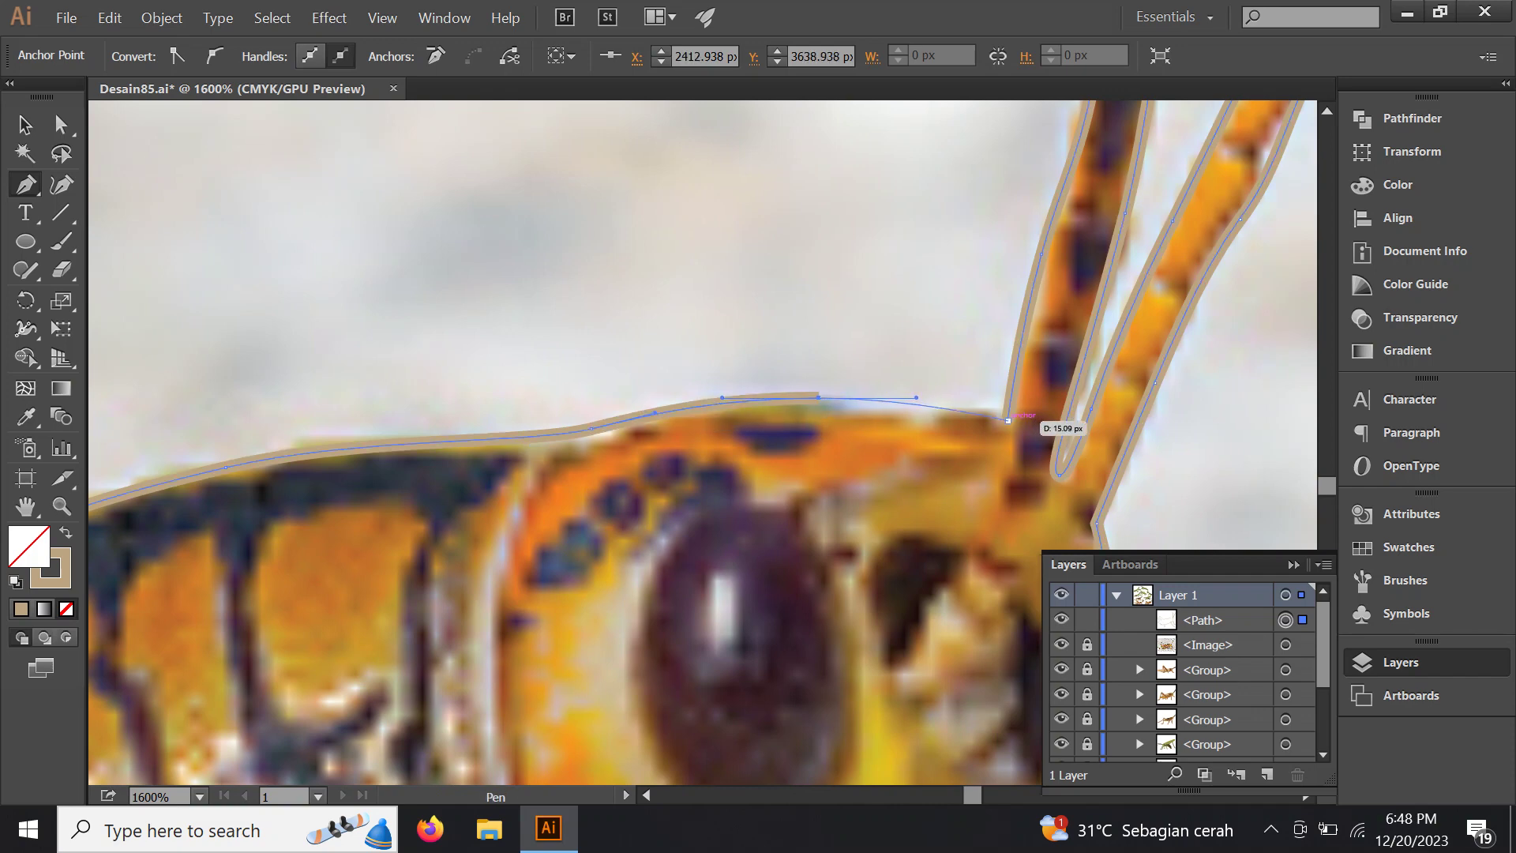
{"action": "left_click", "coordinate": [1008, 420]}
{"action": "scroll", "coordinate": [974, 419], "scroll_direction": "down", "scroll_amount": 2}
Clip the photo with the body outline (Ctrl+7), then start a new curved path at the antenna base
{"action": "scroll", "coordinate": [659, 201], "scroll_direction": "down", "scroll_amount": 1}
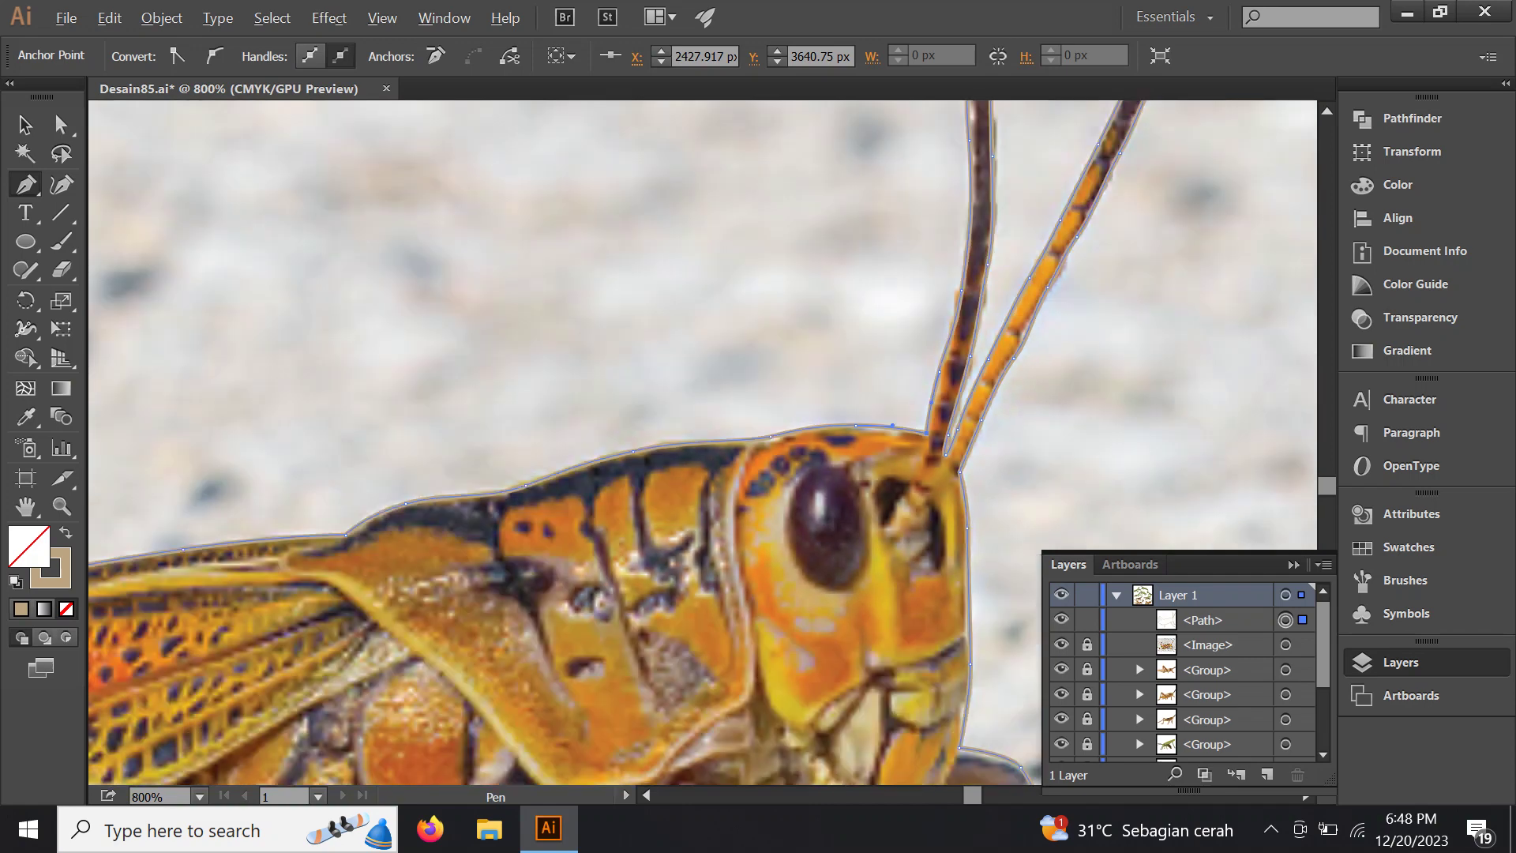
{"action": "scroll", "coordinate": [659, 201], "scroll_direction": "down", "scroll_amount": 1}
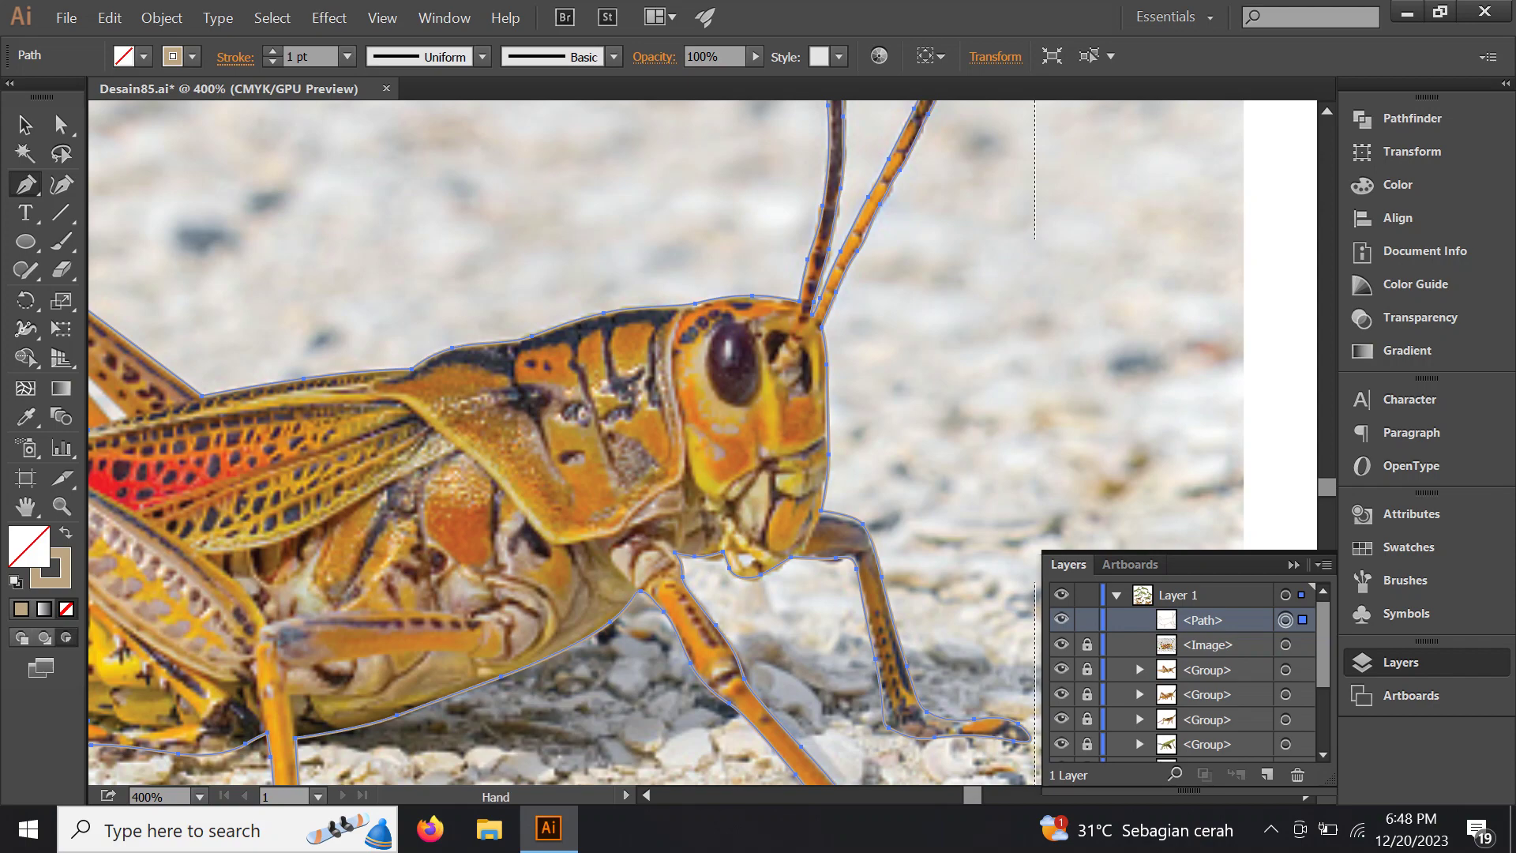
{"action": "left_click_drag", "start_coordinate": [711, 355], "coordinate": [486, 501]}
{"action": "key", "text": "ctrl+equal"}
{"action": "key", "text": "ctrl+equal"}
{"action": "key", "text": "ctrl+equal"}
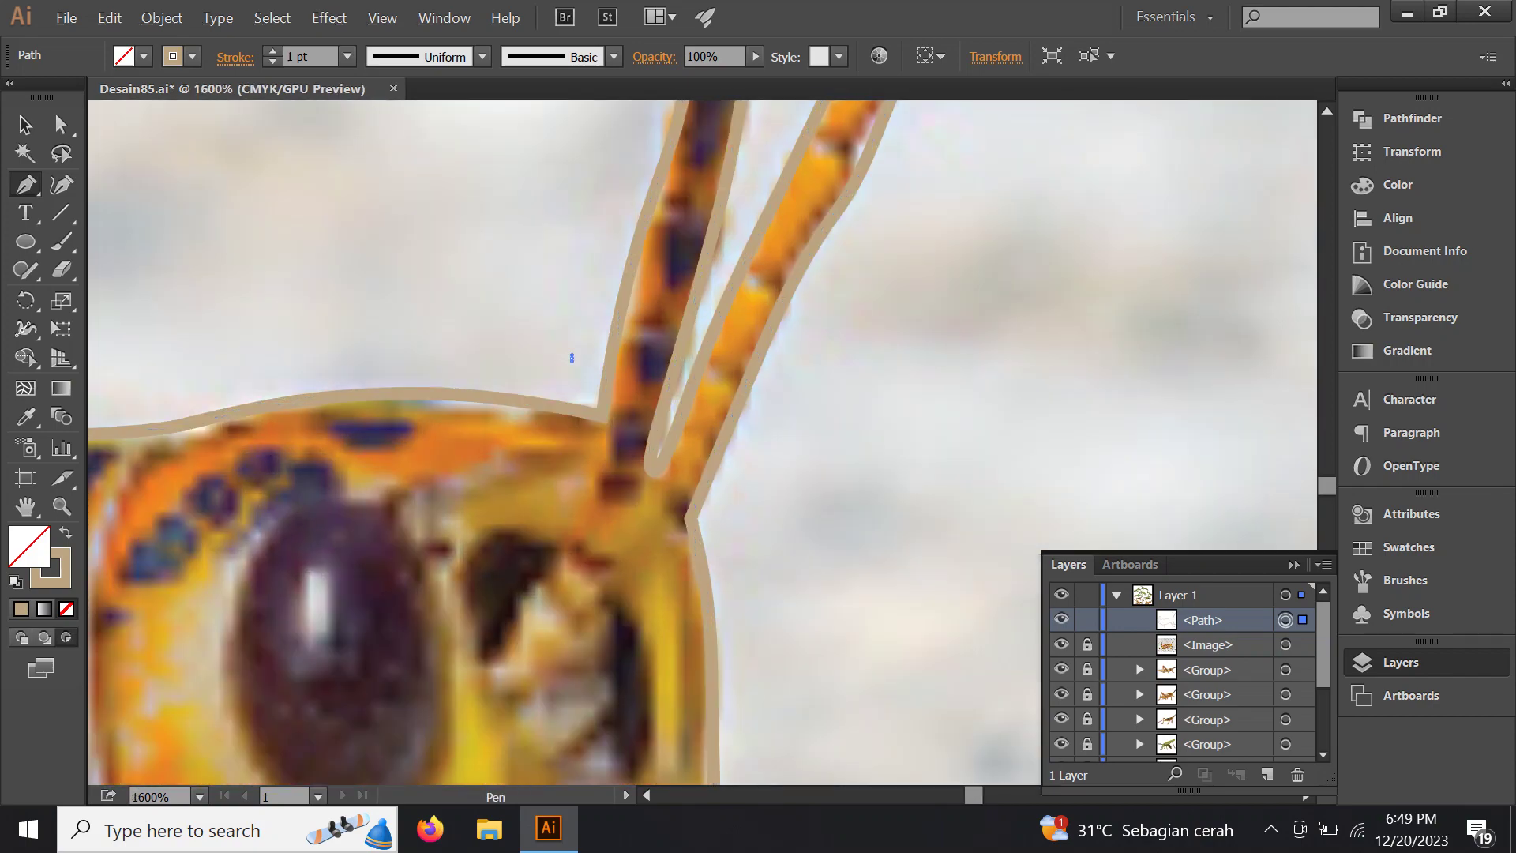
{"action": "key", "text": "ctrl+7"}
{"action": "left_click_drag", "start_coordinate": [597, 413], "coordinate": [572, 358]}
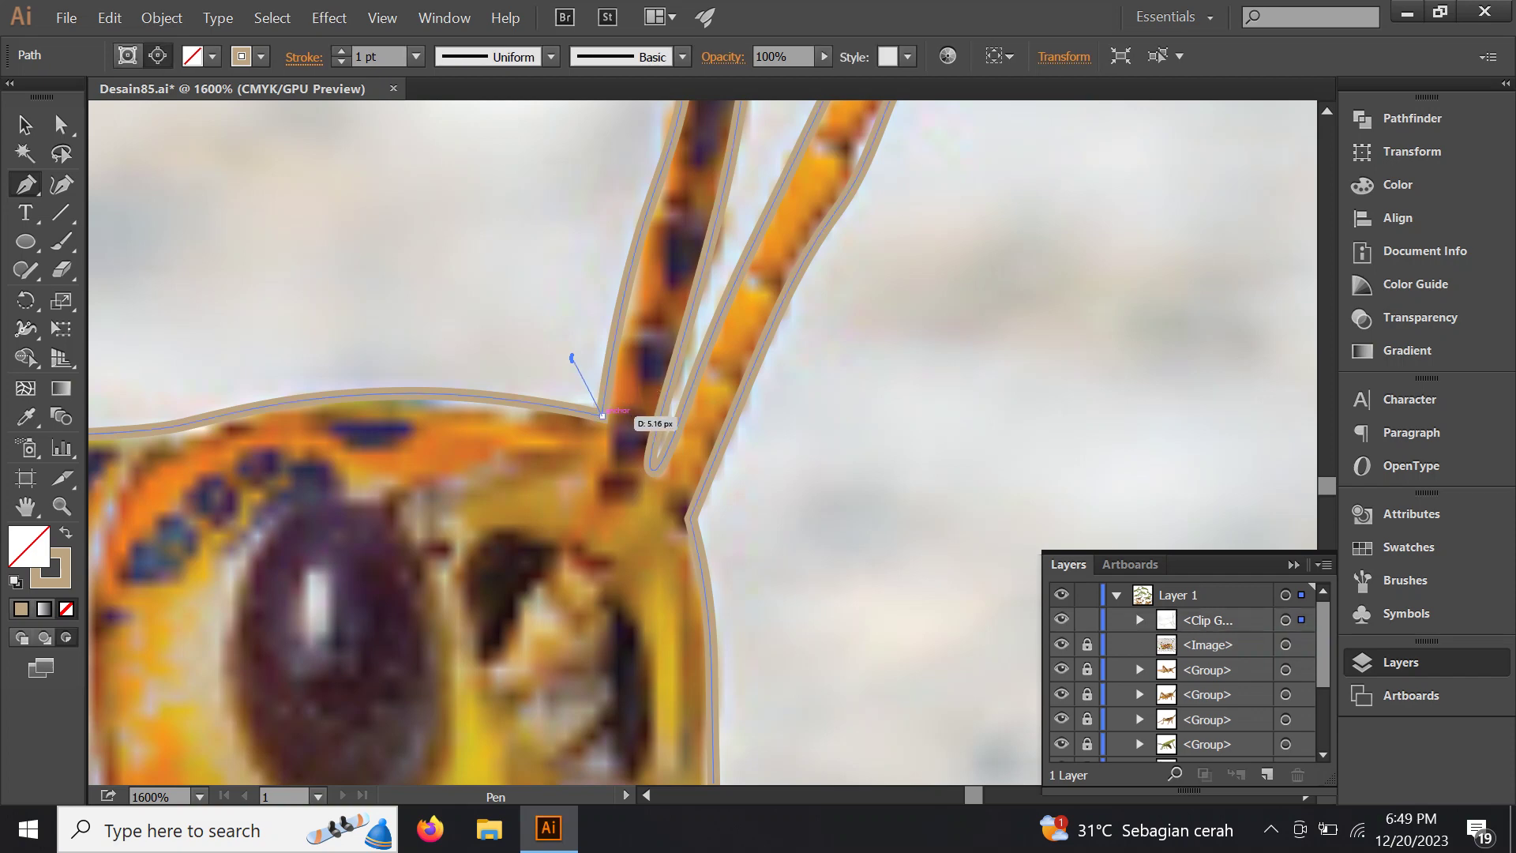
{"action": "key", "text": "ctrl+h"}
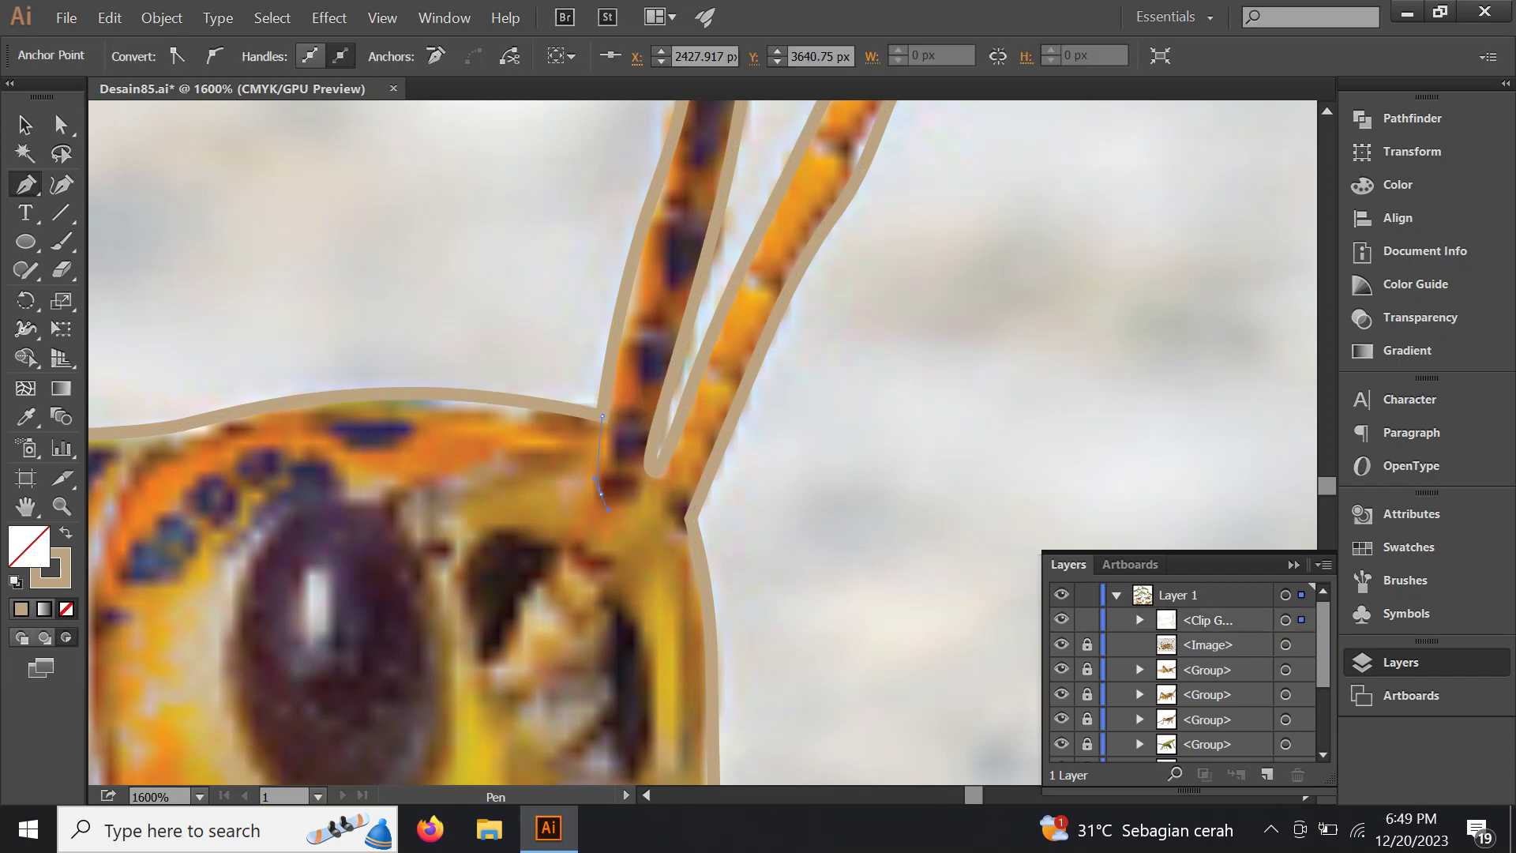
Start the head outline at the antenna base and curve it down the front of the face
{"action": "left_click_drag", "start_coordinate": [689, 518], "coordinate": [713, 504]}
{"action": "scroll", "coordinate": [762, 482], "scroll_direction": "down", "scroll_amount": 1}
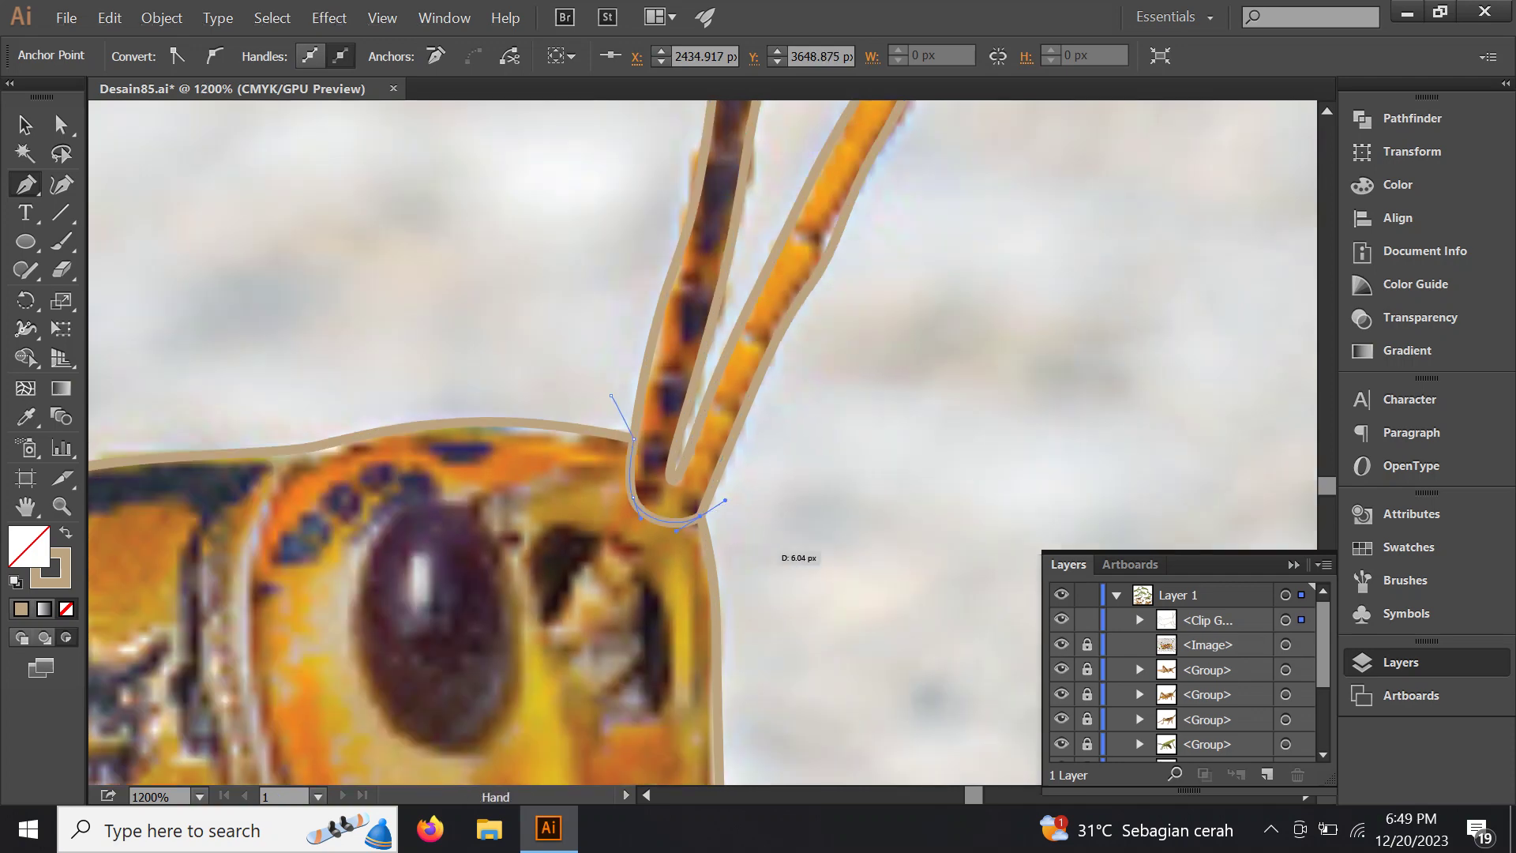
{"action": "left_click_drag", "start_coordinate": [762, 592], "coordinate": [717, 535]}
{"action": "scroll", "coordinate": [718, 545], "scroll_direction": "down", "scroll_amount": 2}
{"action": "scroll", "coordinate": [758, 541], "scroll_direction": "down", "scroll_amount": 1}
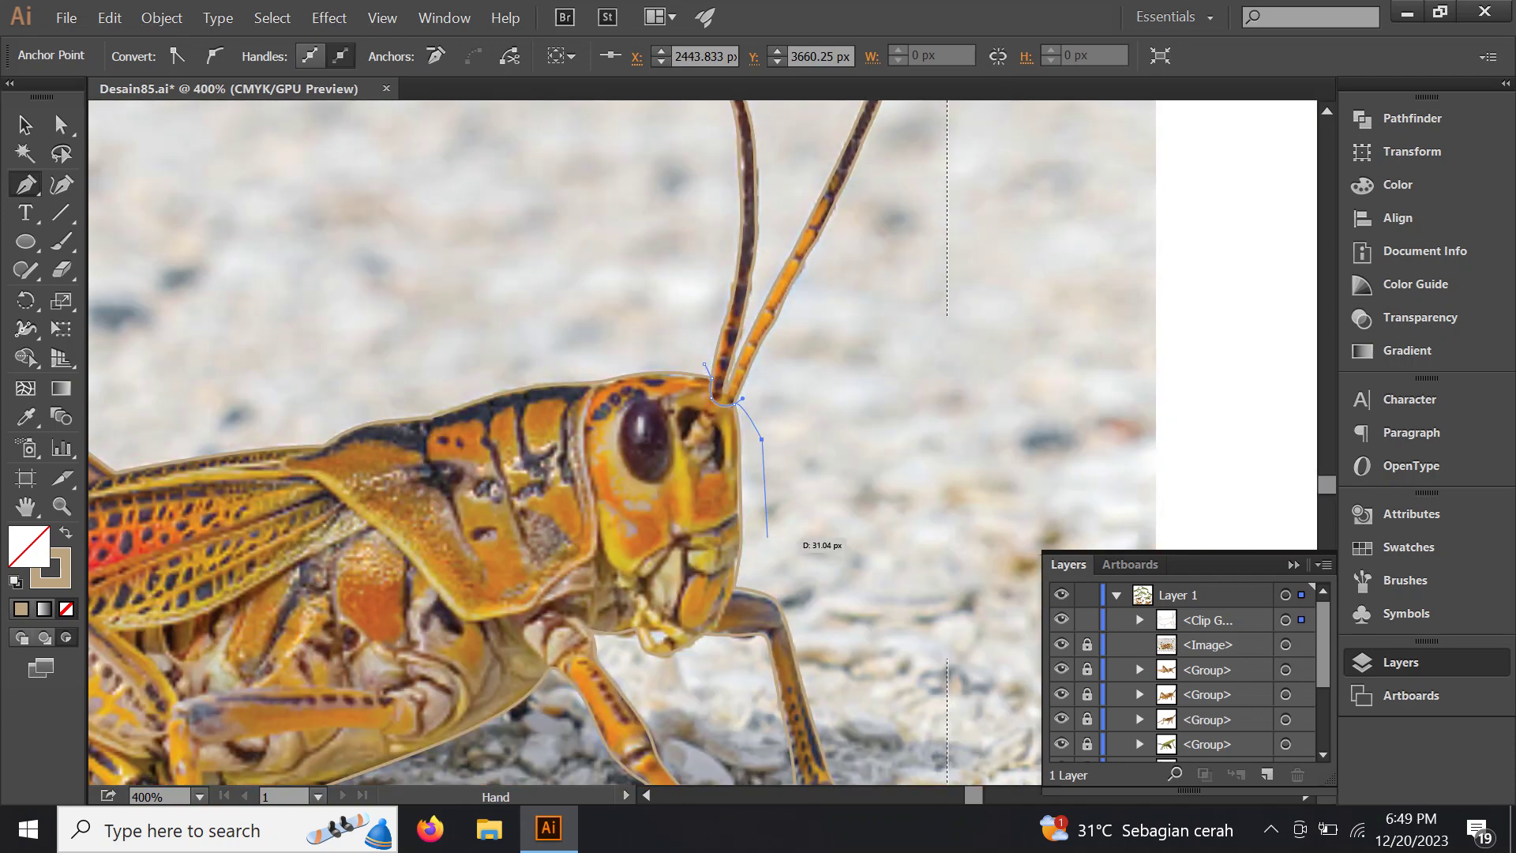
{"action": "scroll", "coordinate": [759, 557], "scroll_direction": "up", "scroll_amount": 2}
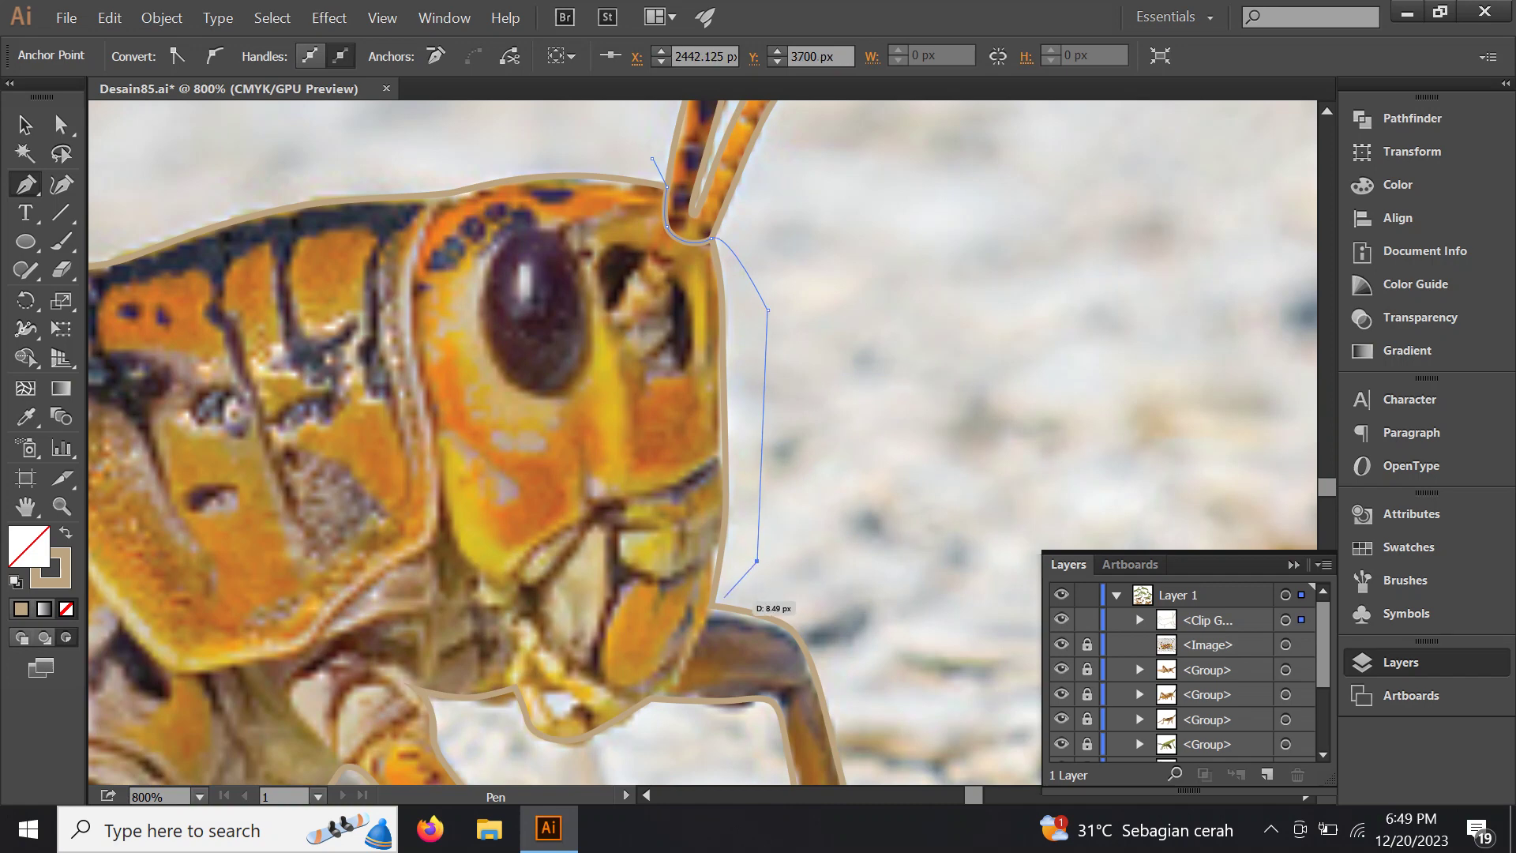
{"action": "left_click_drag", "start_coordinate": [724, 597], "coordinate": [788, 438]}
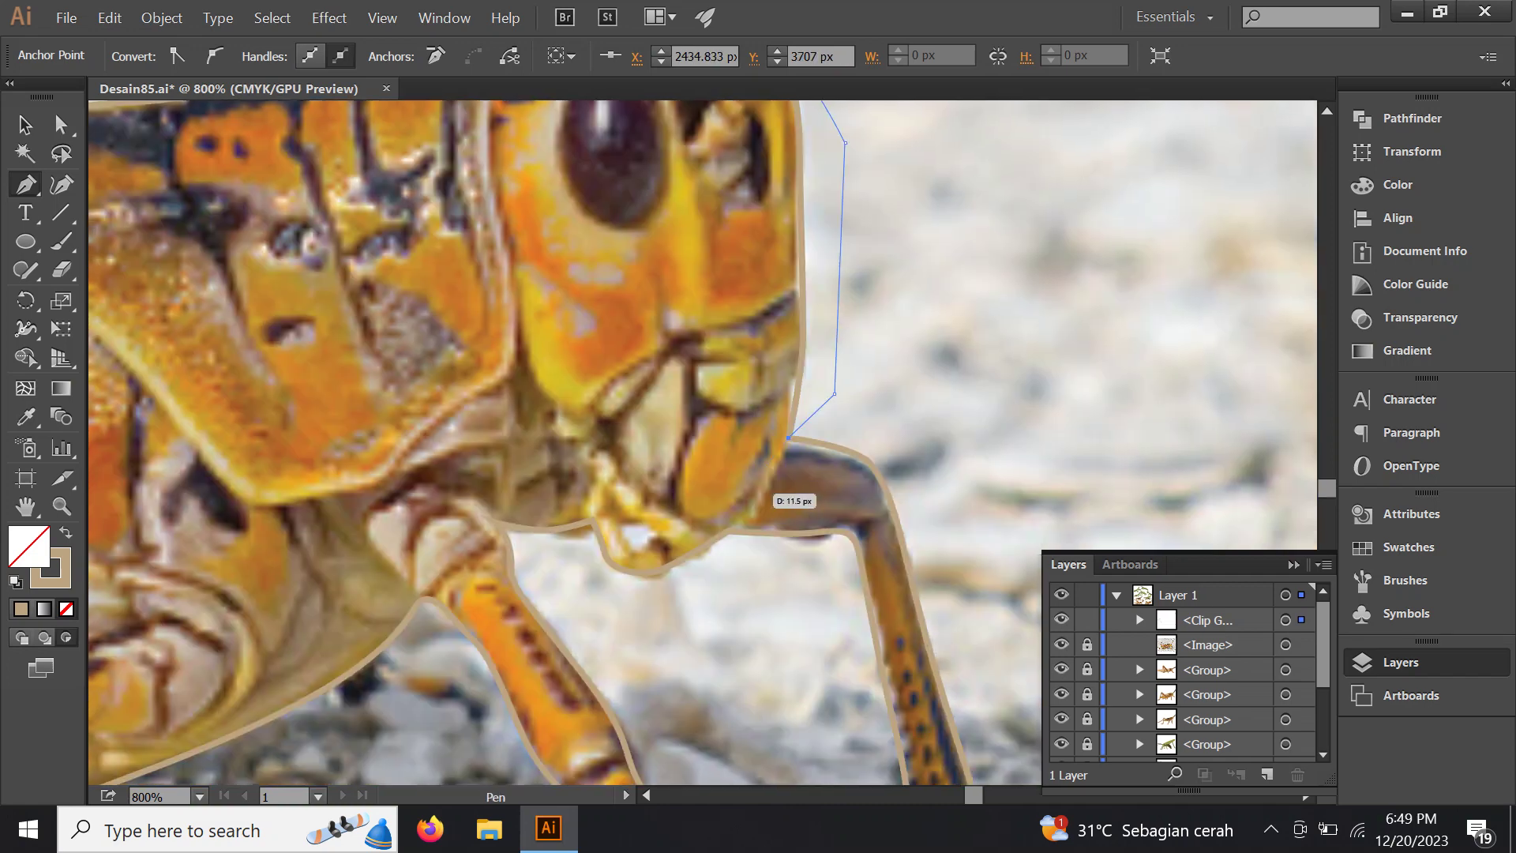
{"action": "scroll", "coordinate": [762, 496], "scroll_direction": "up", "scroll_amount": 1}
{"action": "left_click_drag", "start_coordinate": [768, 499], "coordinate": [748, 545]}
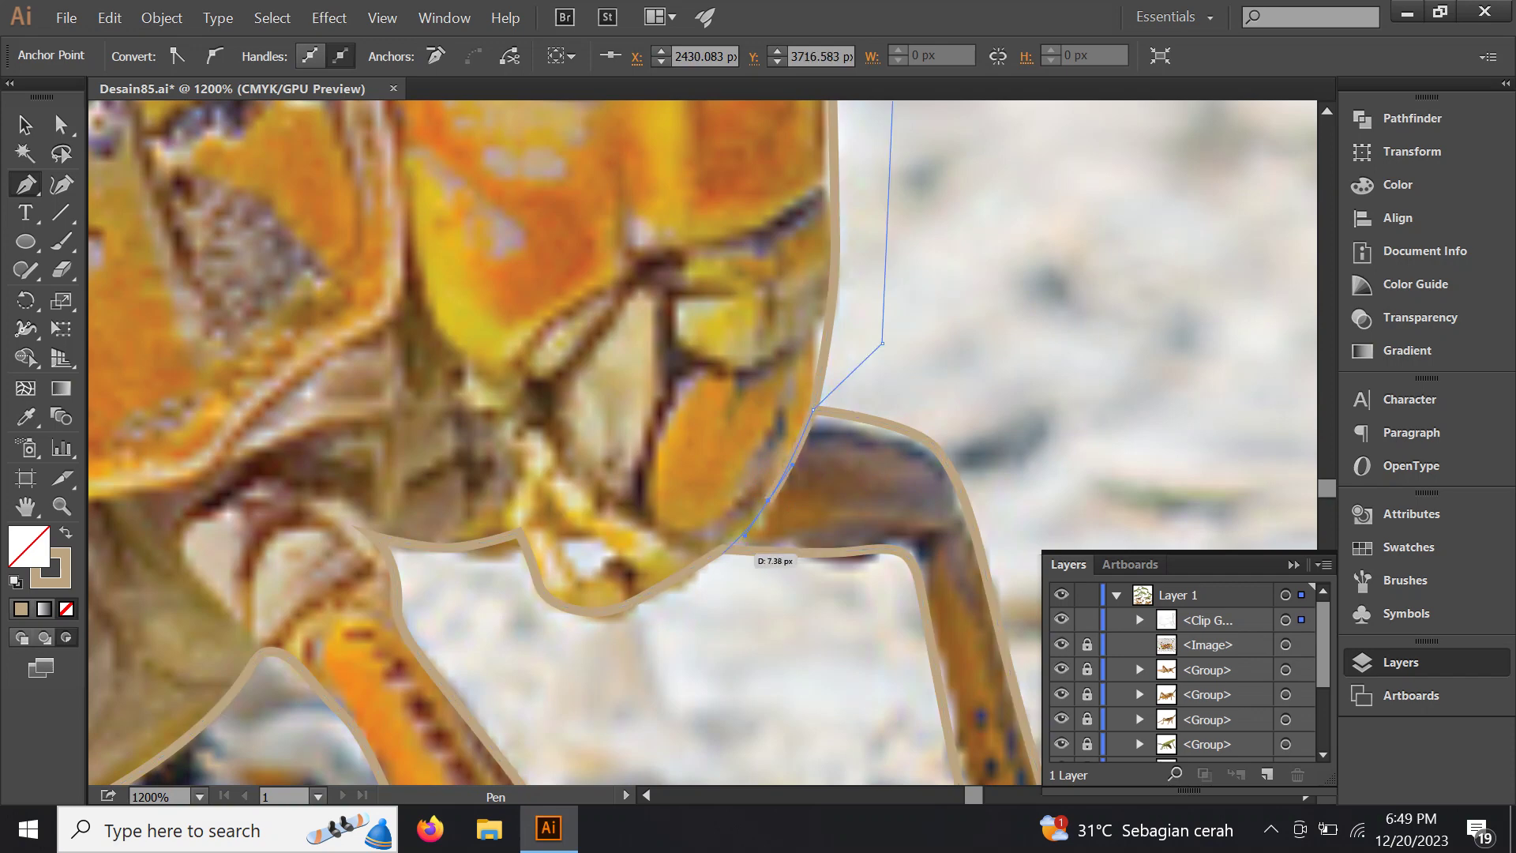
{"action": "scroll", "coordinate": [749, 545], "scroll_direction": "down", "scroll_amount": 1}
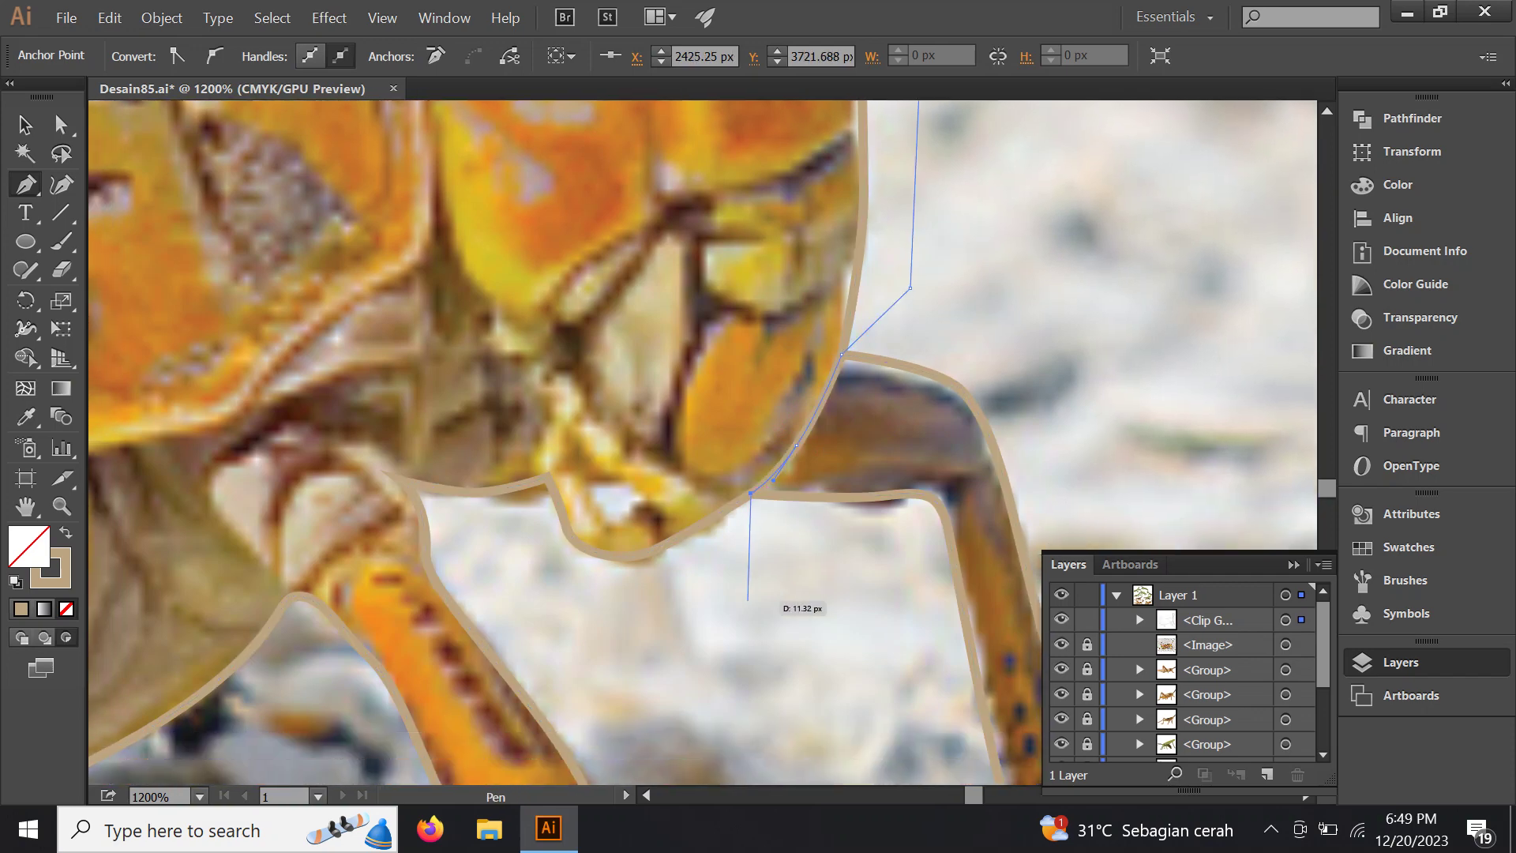
Carry the head outline around the mouthparts with corner and curved anchors
{"action": "left_click_drag", "start_coordinate": [747, 600], "coordinate": [572, 609]}
{"action": "left_click_drag", "start_coordinate": [550, 583], "coordinate": [555, 599]}
{"action": "left_click", "coordinate": [556, 599]}
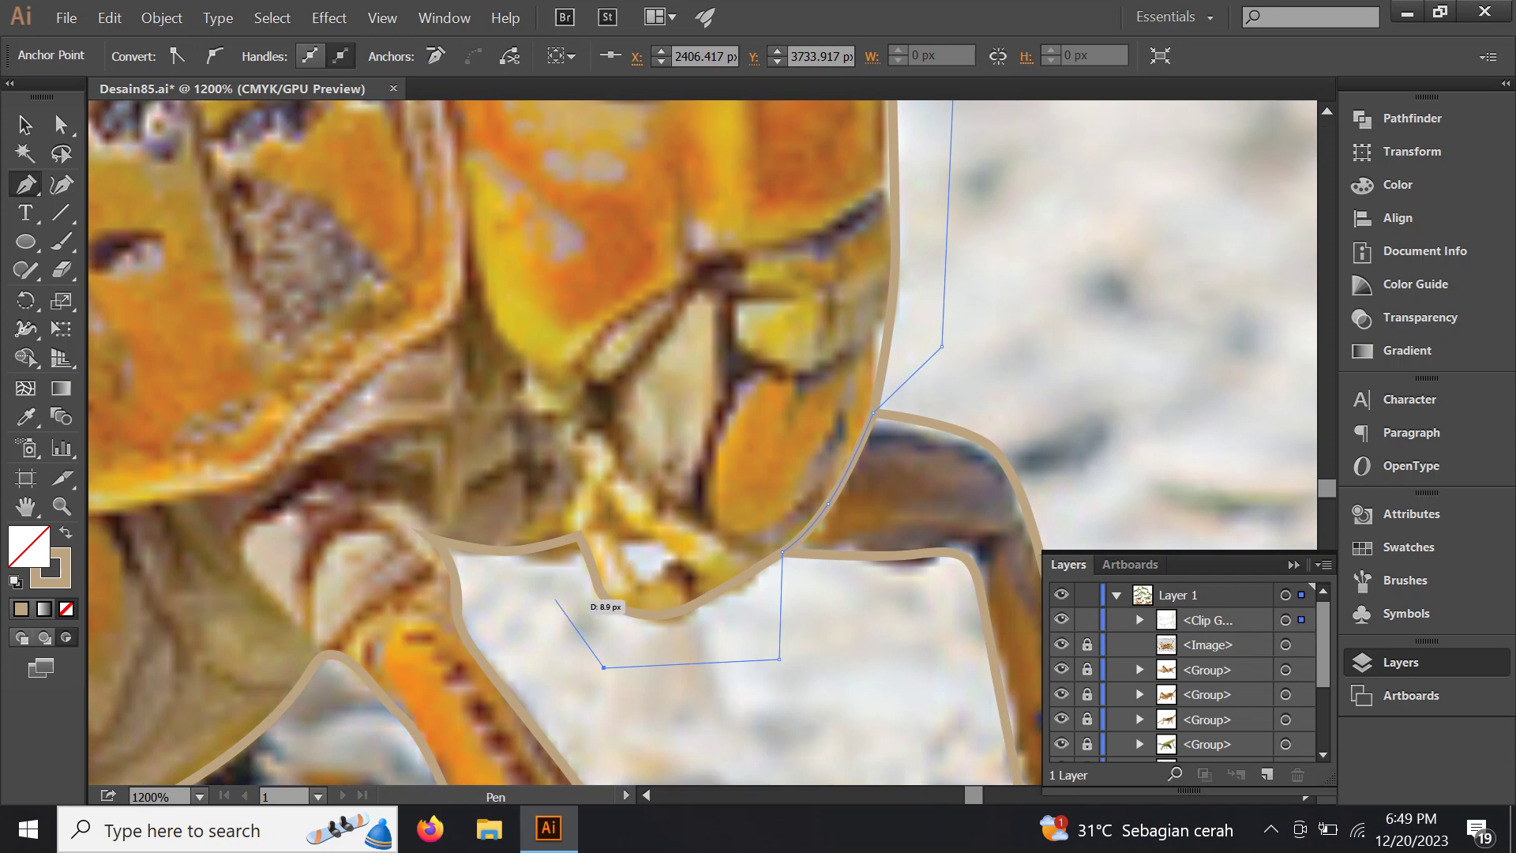
{"action": "left_click", "coordinate": [579, 536]}
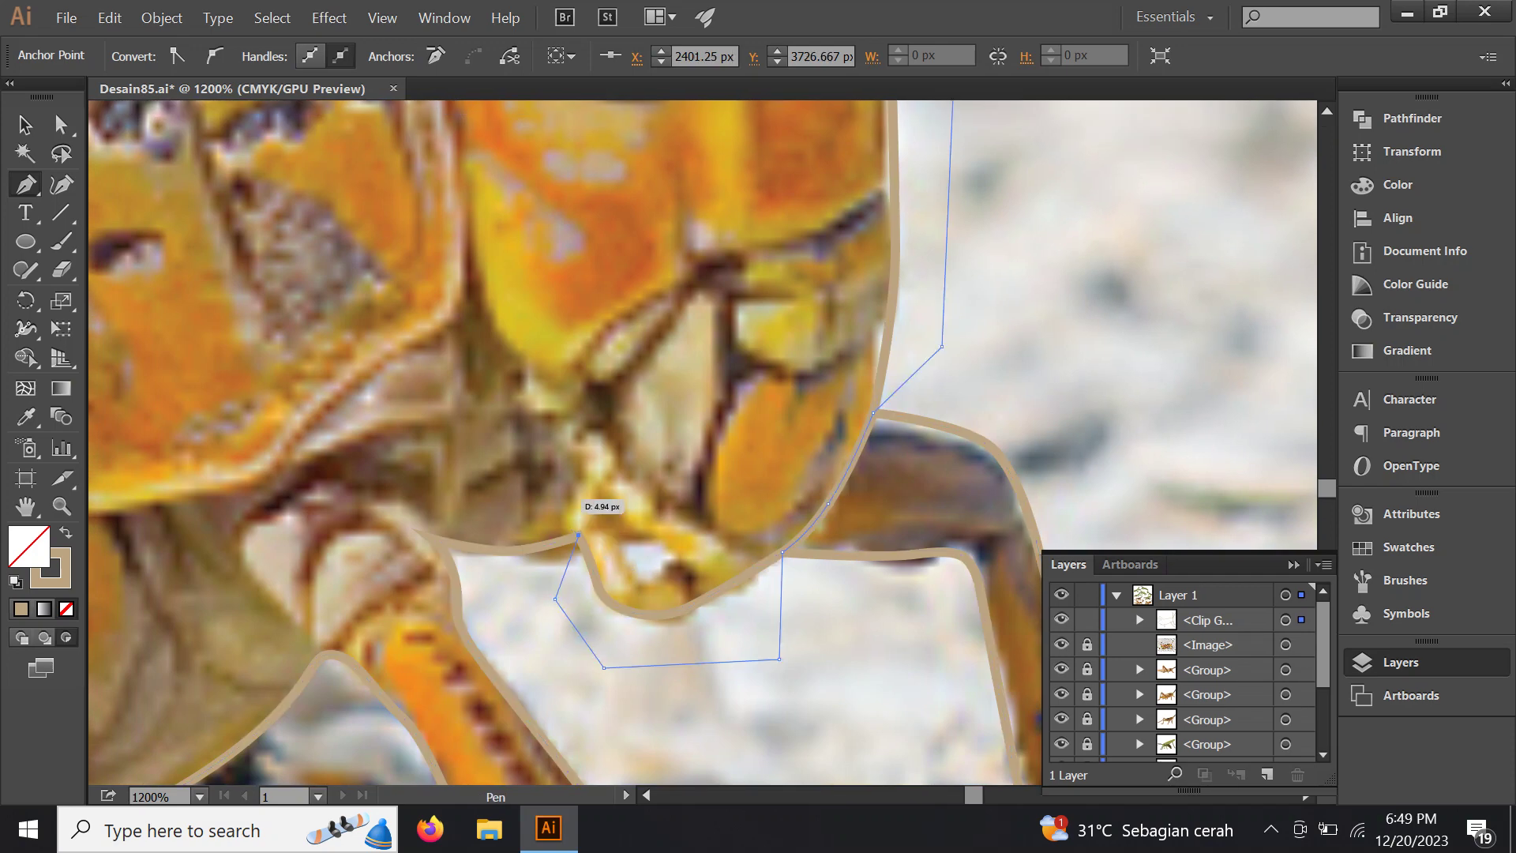
{"action": "left_click_drag", "start_coordinate": [600, 533], "coordinate": [652, 665]}
{"action": "mouse_move", "coordinate": [582, 529]}
{"action": "left_mouse_down"}
{"action": "mouse_move", "coordinate": [575, 515]}
{"action": "mouse_move", "coordinate": [583, 610]}
{"action": "left_mouse_up"}
Curve the outline up the back and over the top of the head, closing it at the start
{"action": "mouse_move", "coordinate": [532, 497]}
{"action": "left_mouse_down"}
{"action": "mouse_move", "coordinate": [532, 426]}
{"action": "mouse_move", "coordinate": [528, 618]}
{"action": "left_mouse_up"}
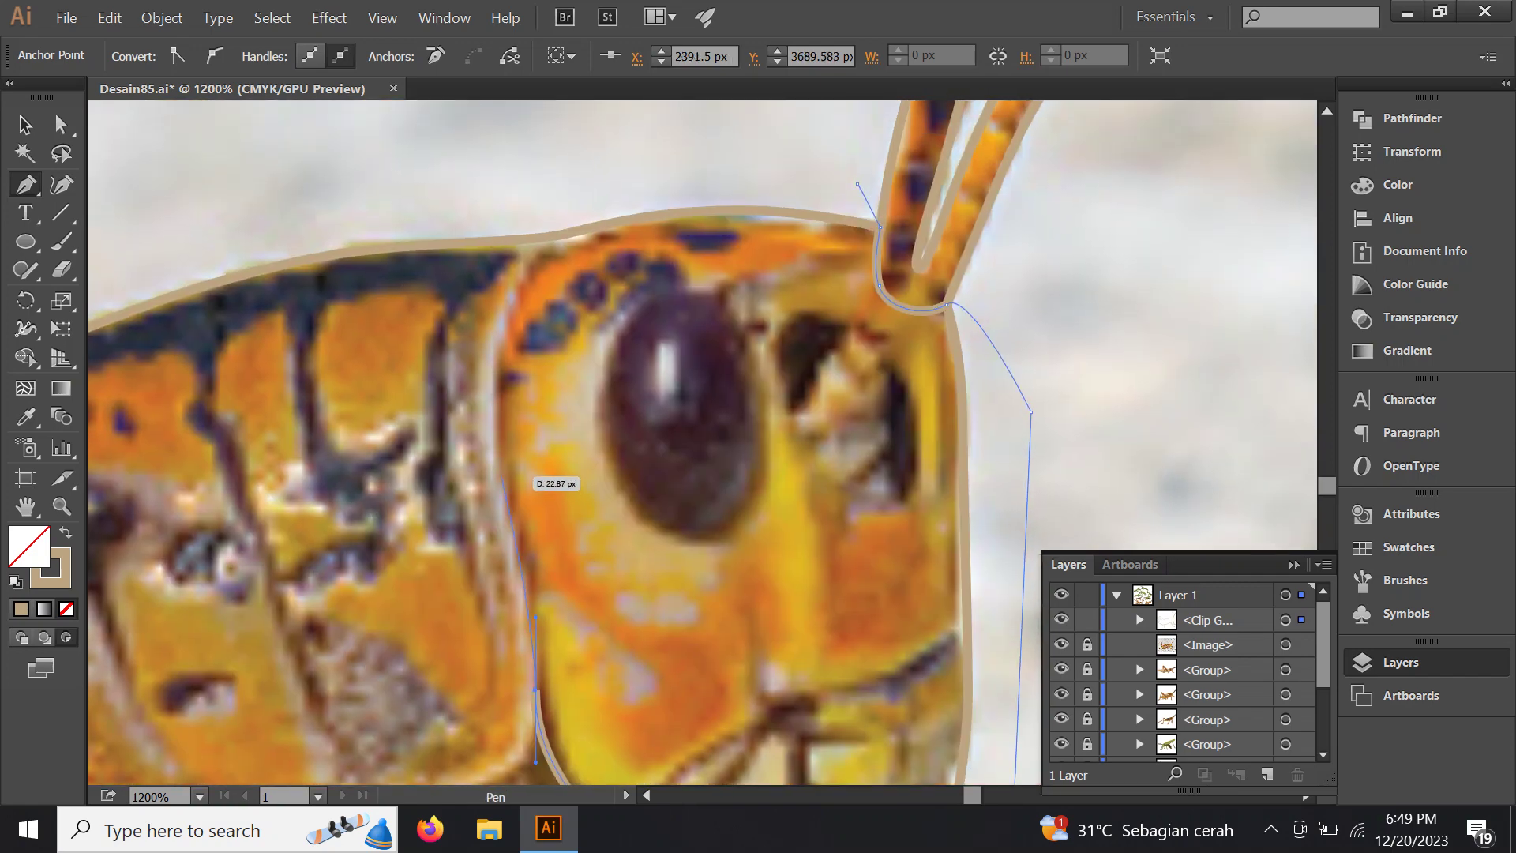
{"action": "left_click_drag", "start_coordinate": [503, 478], "coordinate": [496, 450]}
{"action": "left_click_drag", "start_coordinate": [484, 337], "coordinate": [503, 471]}
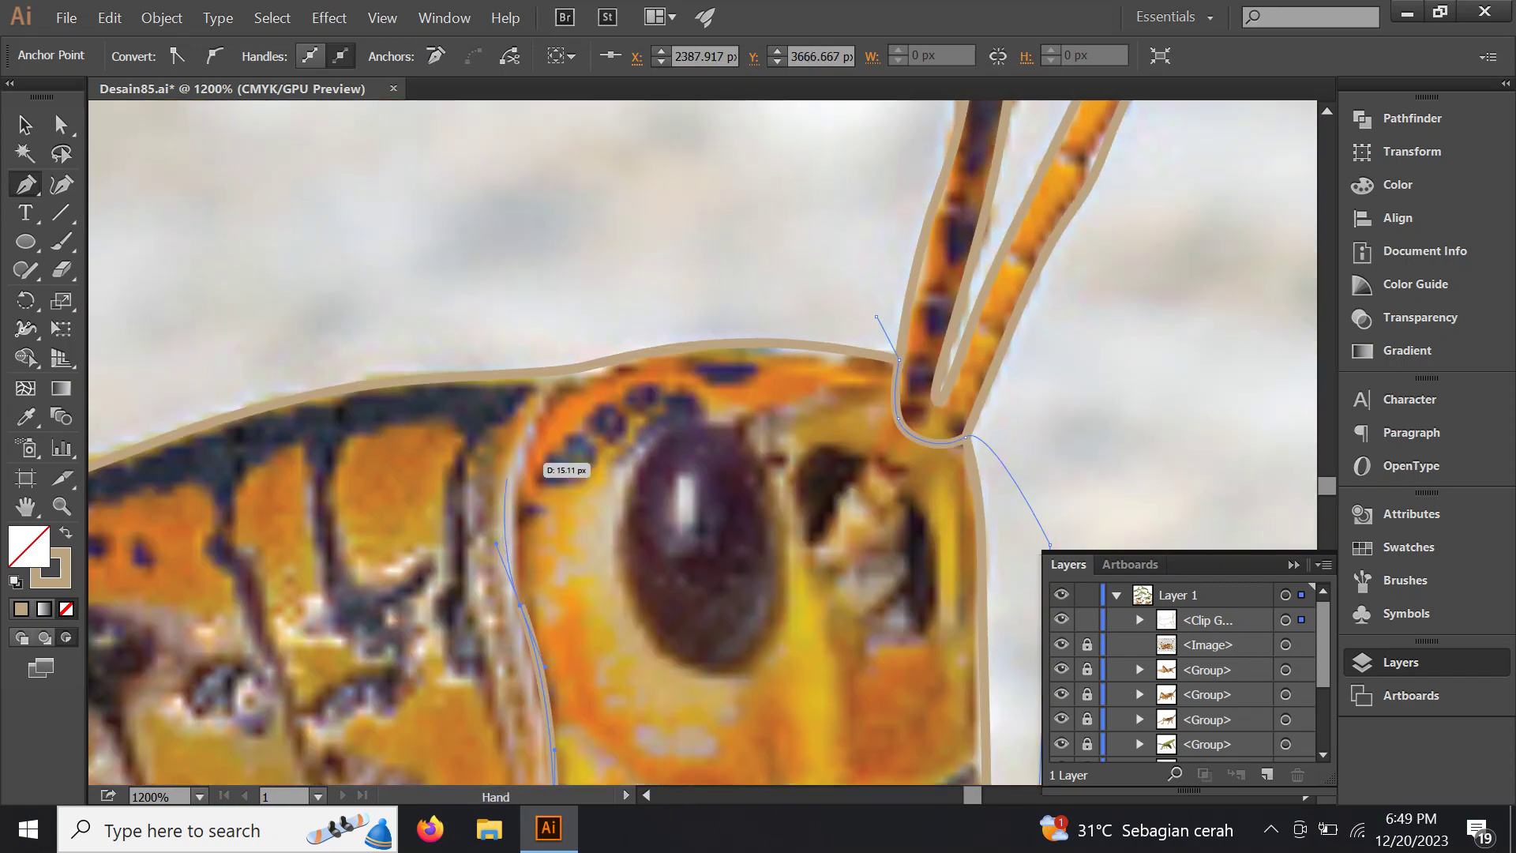
{"action": "left_click_drag", "start_coordinate": [588, 342], "coordinate": [661, 294]}
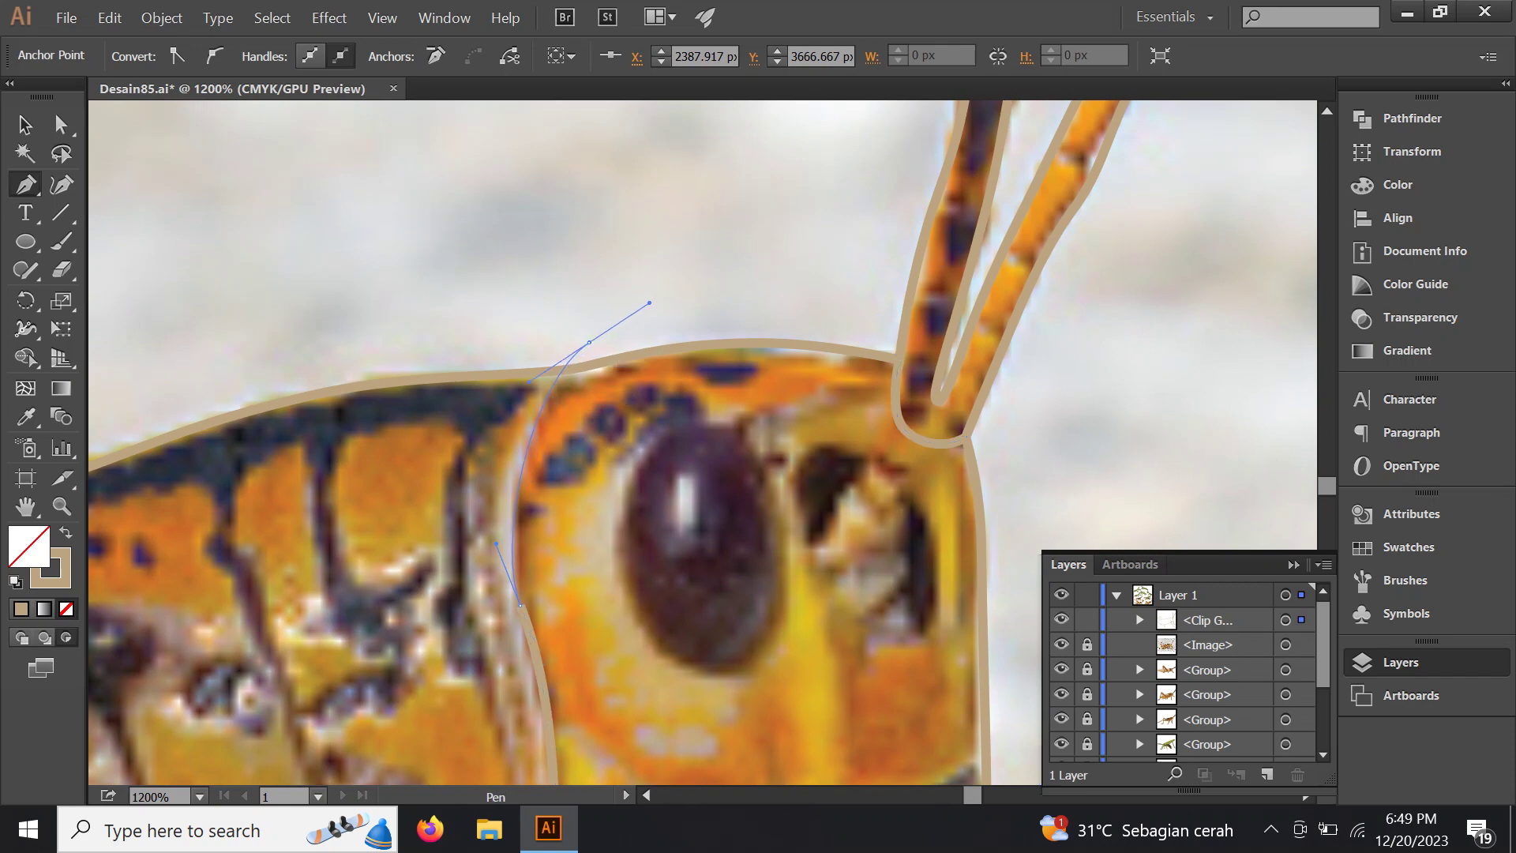
{"action": "left_click", "coordinate": [876, 316]}
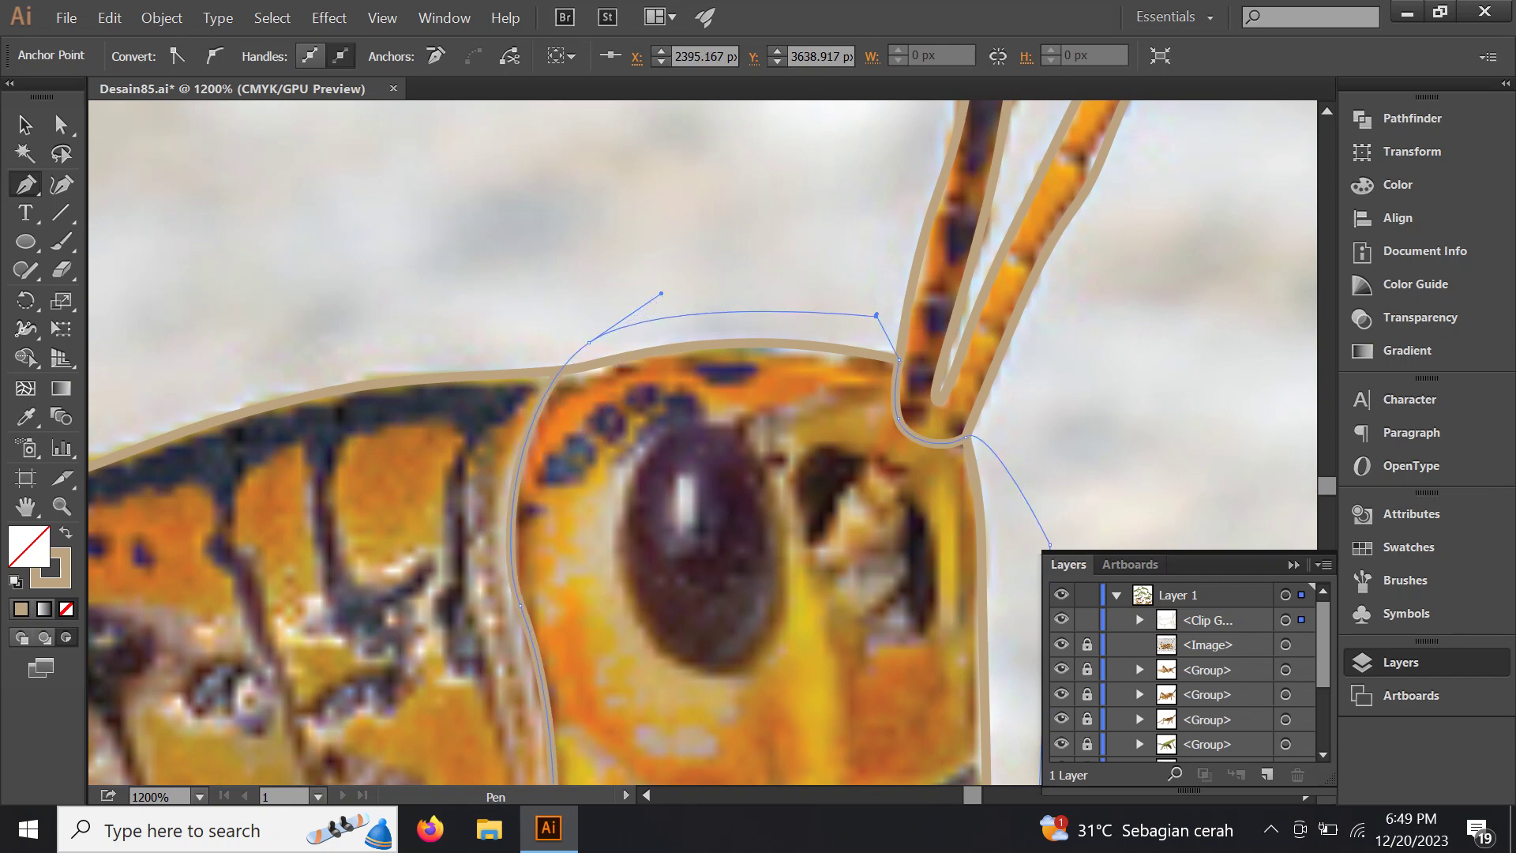
{"action": "scroll", "coordinate": [800, 392], "scroll_direction": "down", "scroll_amount": 3}
{"action": "scroll", "coordinate": [800, 392], "scroll_direction": "down", "scroll_amount": 2}
{"action": "scroll", "coordinate": [675, 729], "scroll_direction": "down", "scroll_amount": 2}
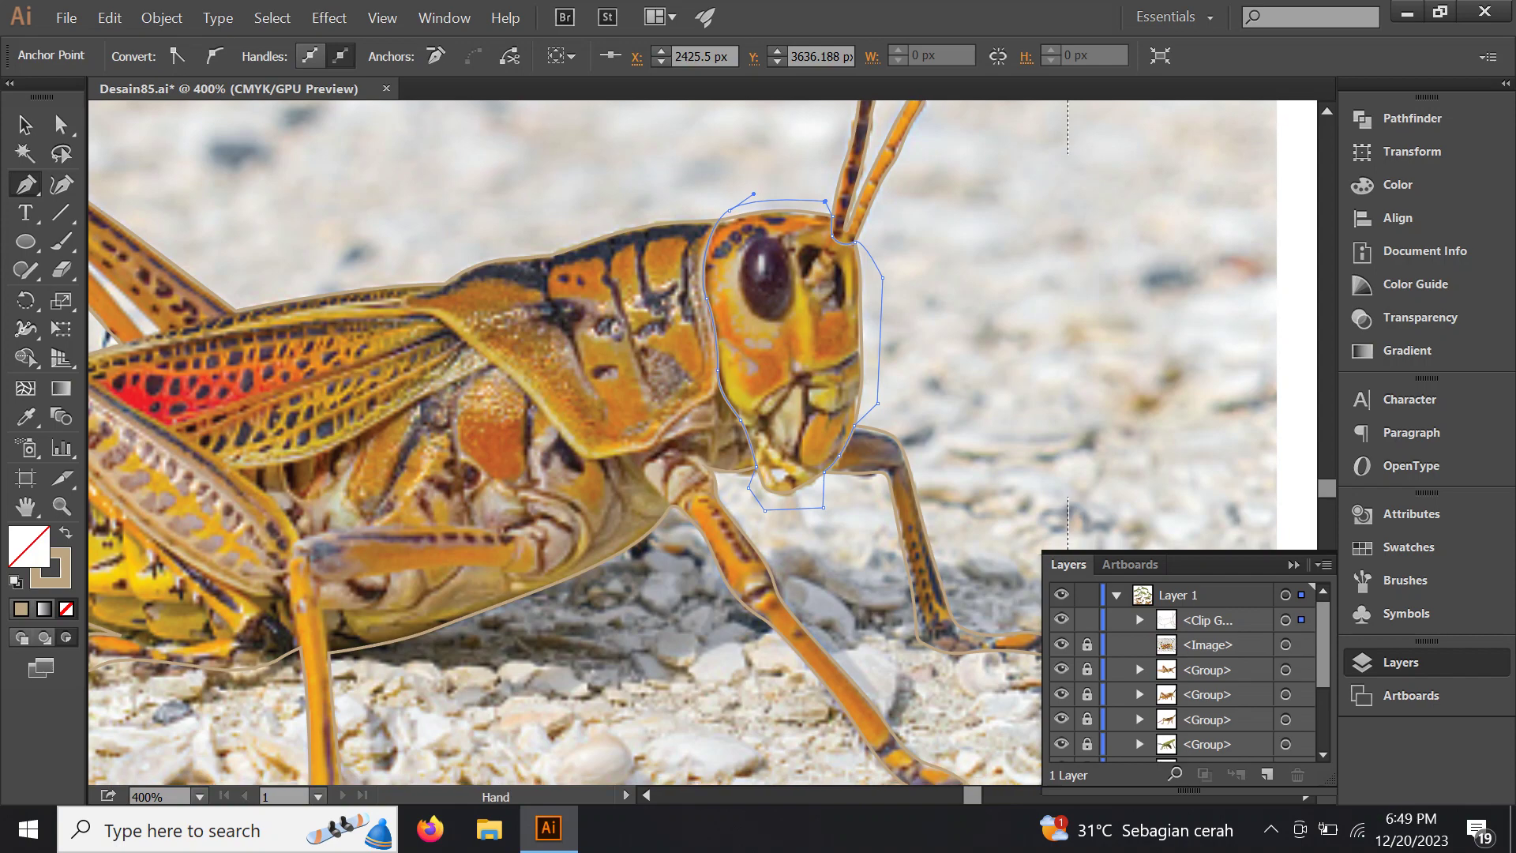
Start the front-leg path at its joint, rounding over the knee and down the leg's back
{"action": "scroll", "coordinate": [676, 729], "scroll_direction": "up", "scroll_amount": 1}
{"action": "scroll", "coordinate": [676, 729], "scroll_direction": "up", "scroll_amount": 1}
{"action": "scroll", "coordinate": [652, 445], "scroll_direction": "up", "scroll_amount": 1}
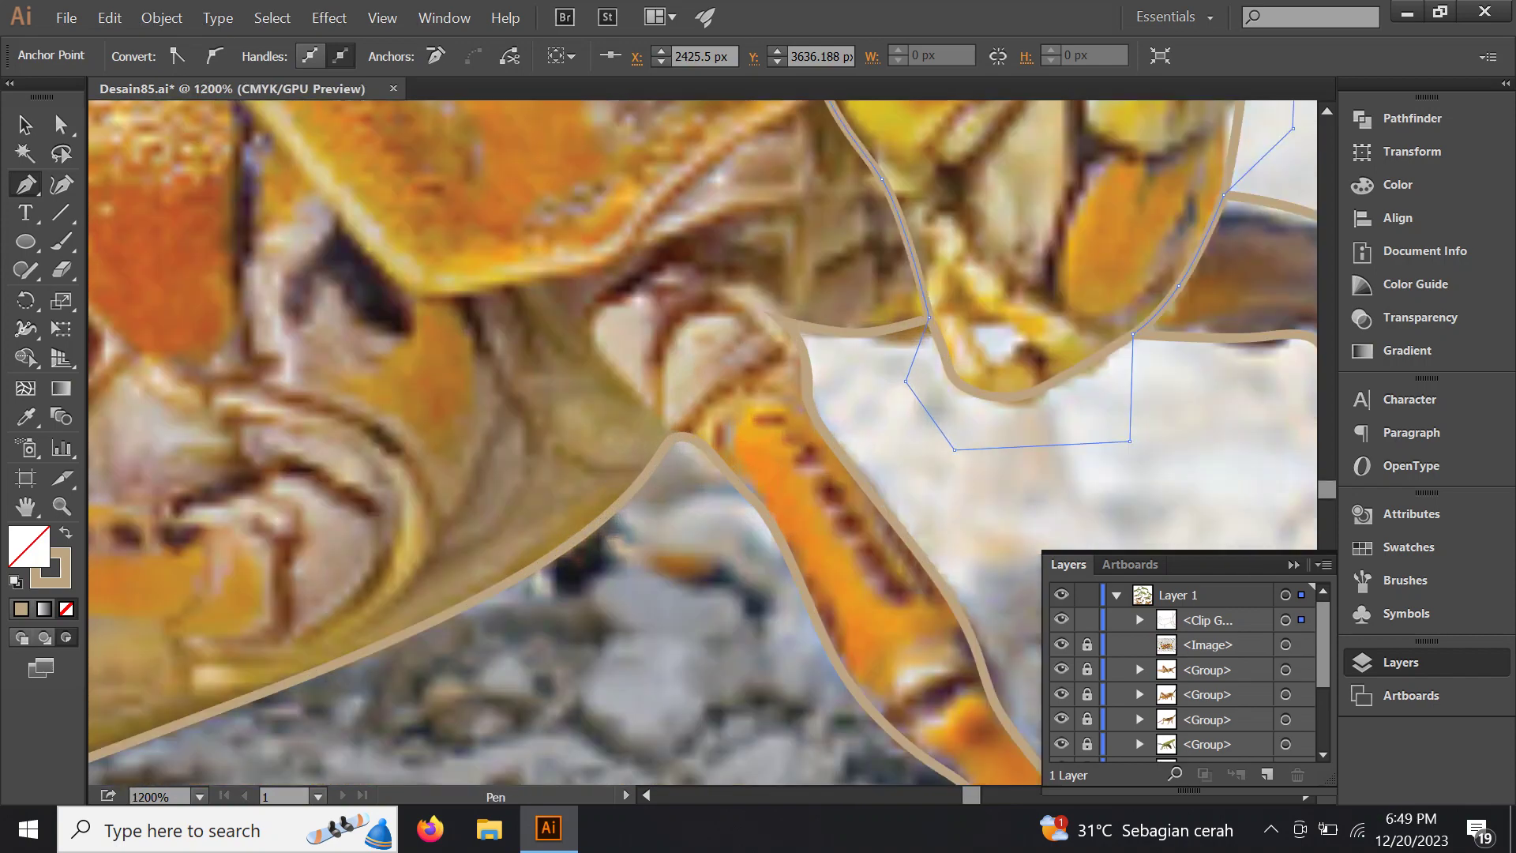
{"action": "scroll", "coordinate": [922, 203], "scroll_direction": "up", "scroll_amount": 1}
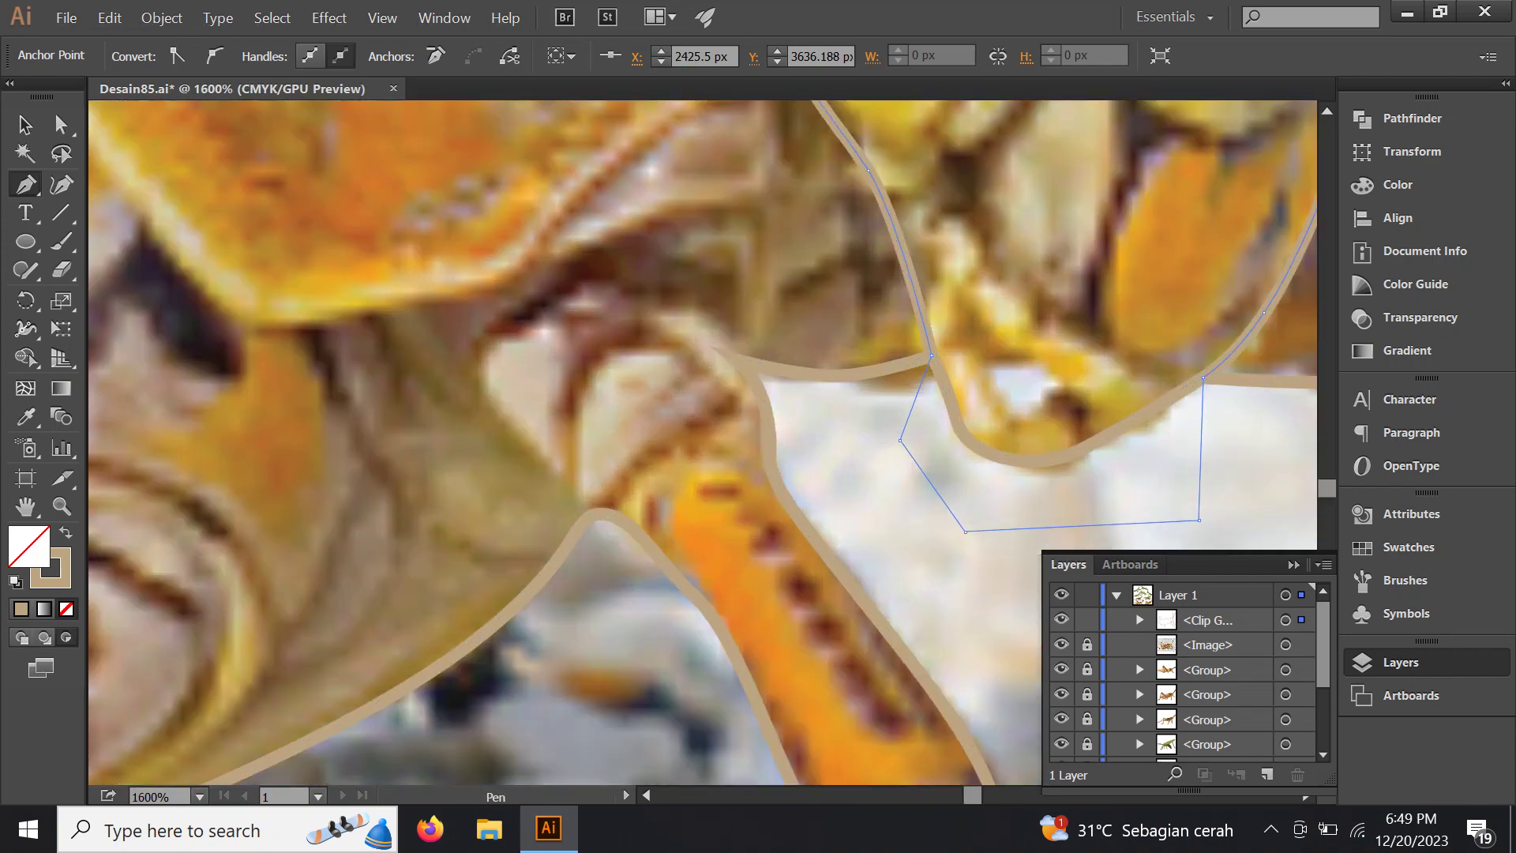
{"action": "left_click_drag", "start_coordinate": [740, 355], "coordinate": [791, 401]}
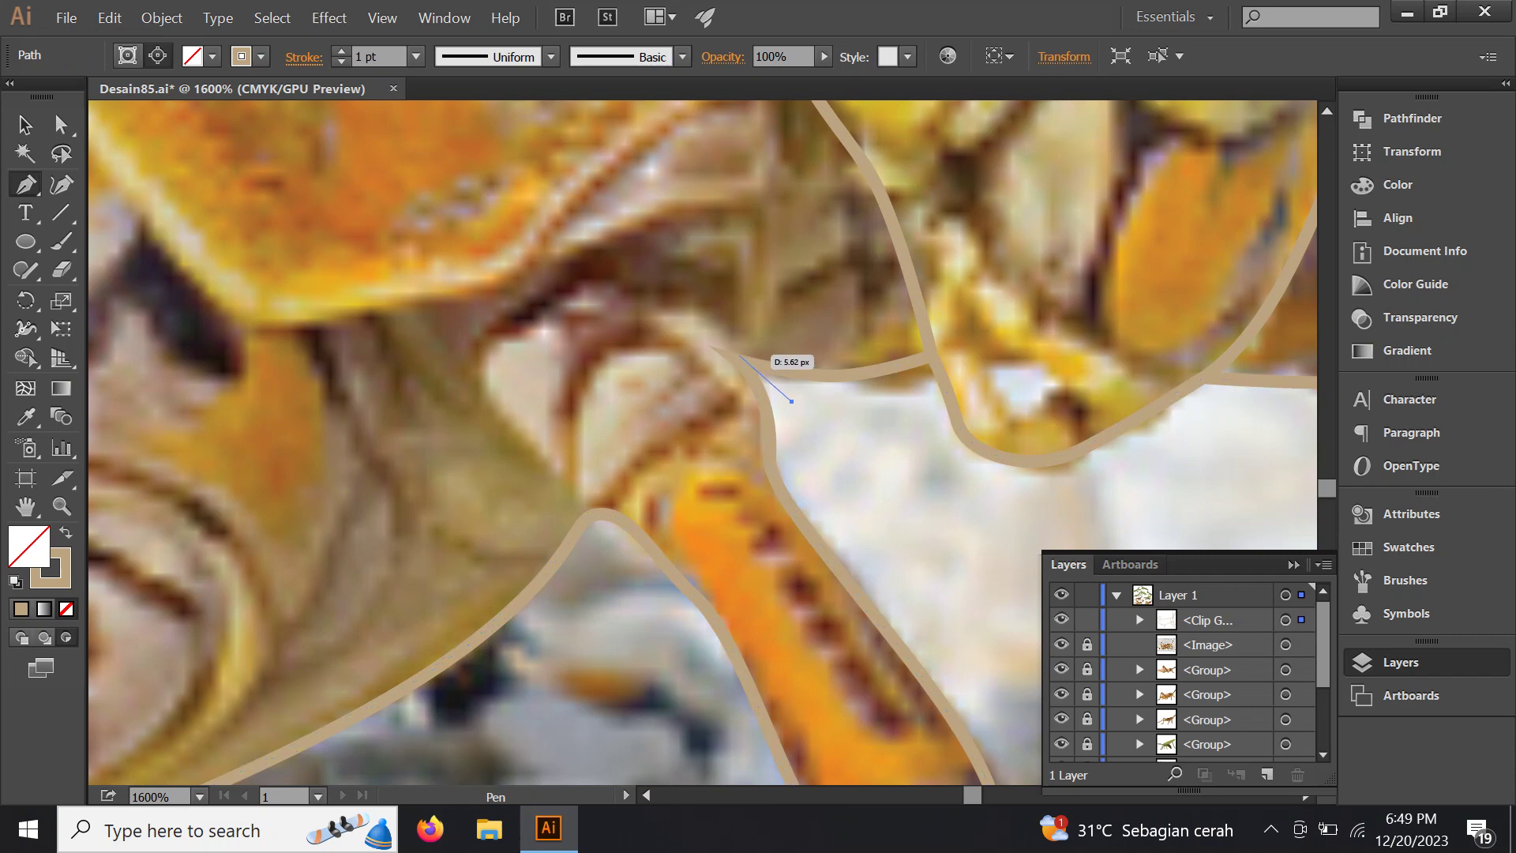
{"action": "left_click", "coordinate": [743, 361]}
{"action": "left_click_drag", "start_coordinate": [637, 283], "coordinate": [612, 279]}
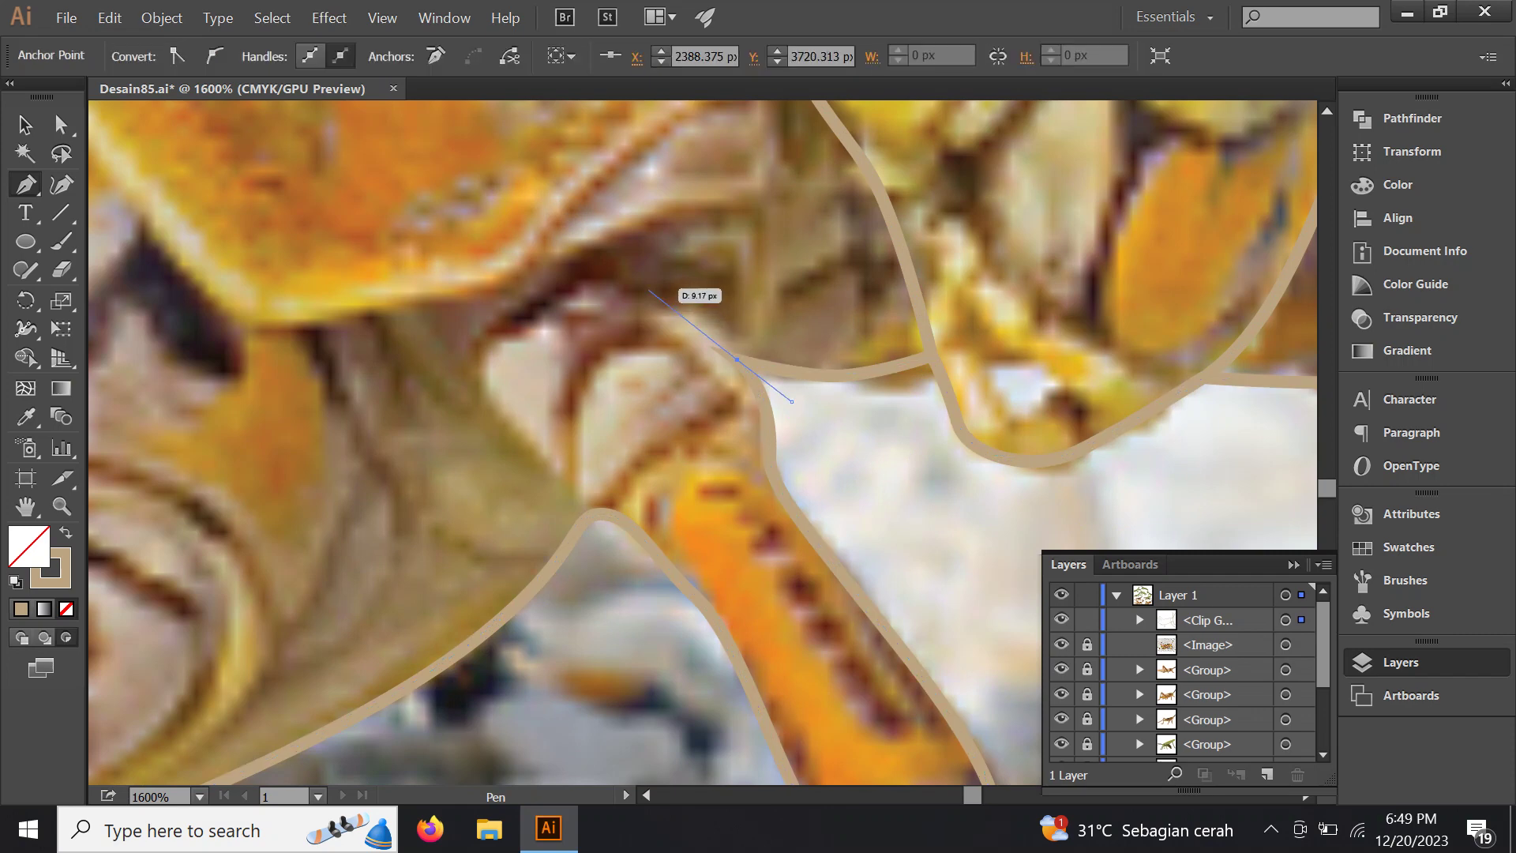
{"action": "left_click_drag", "start_coordinate": [482, 338], "coordinate": [461, 375]}
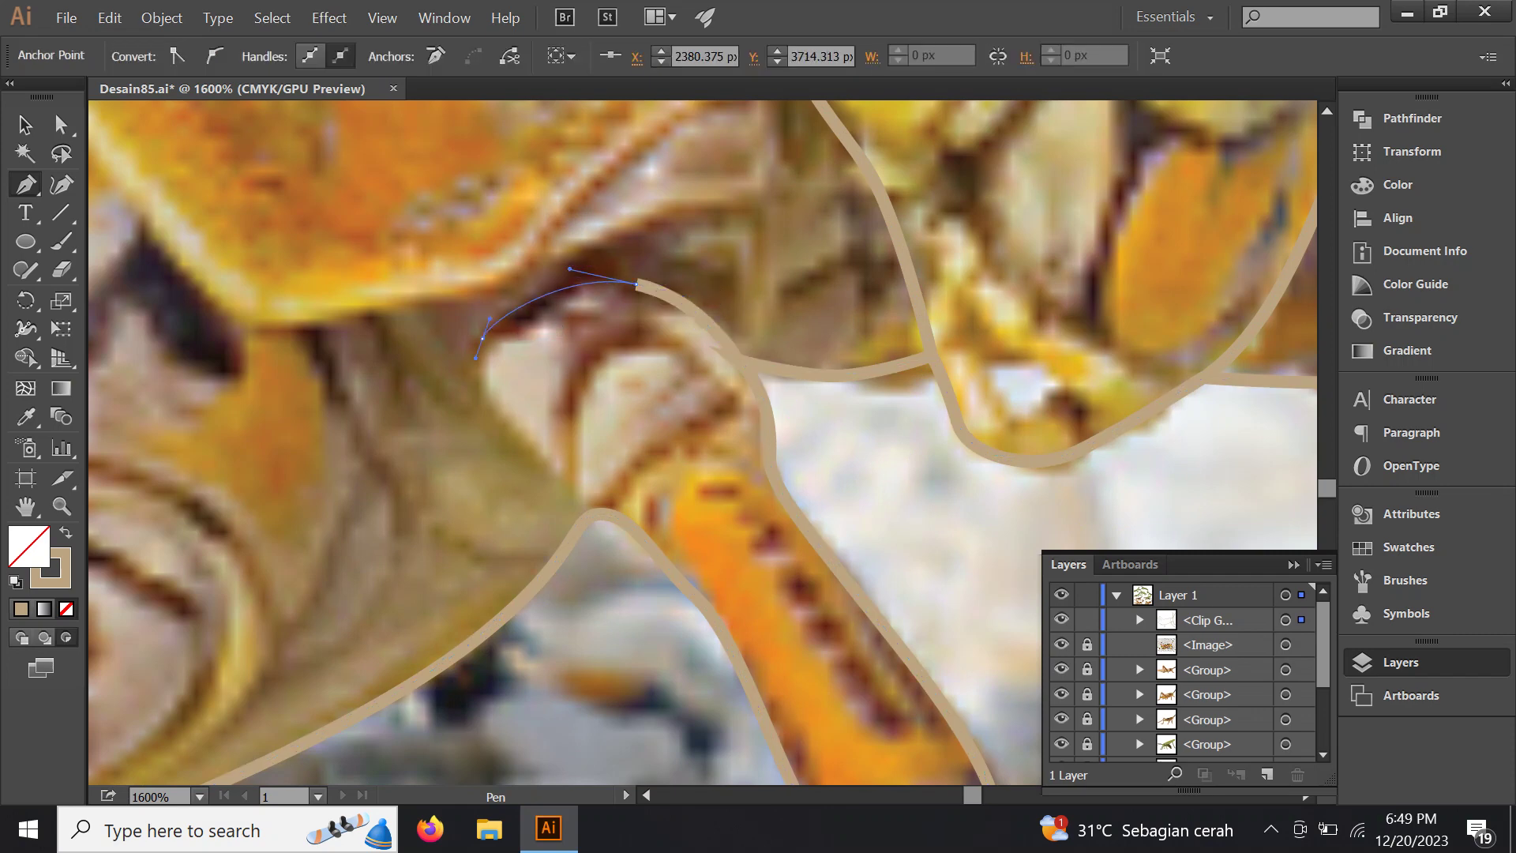
{"action": "left_click", "coordinate": [528, 452]}
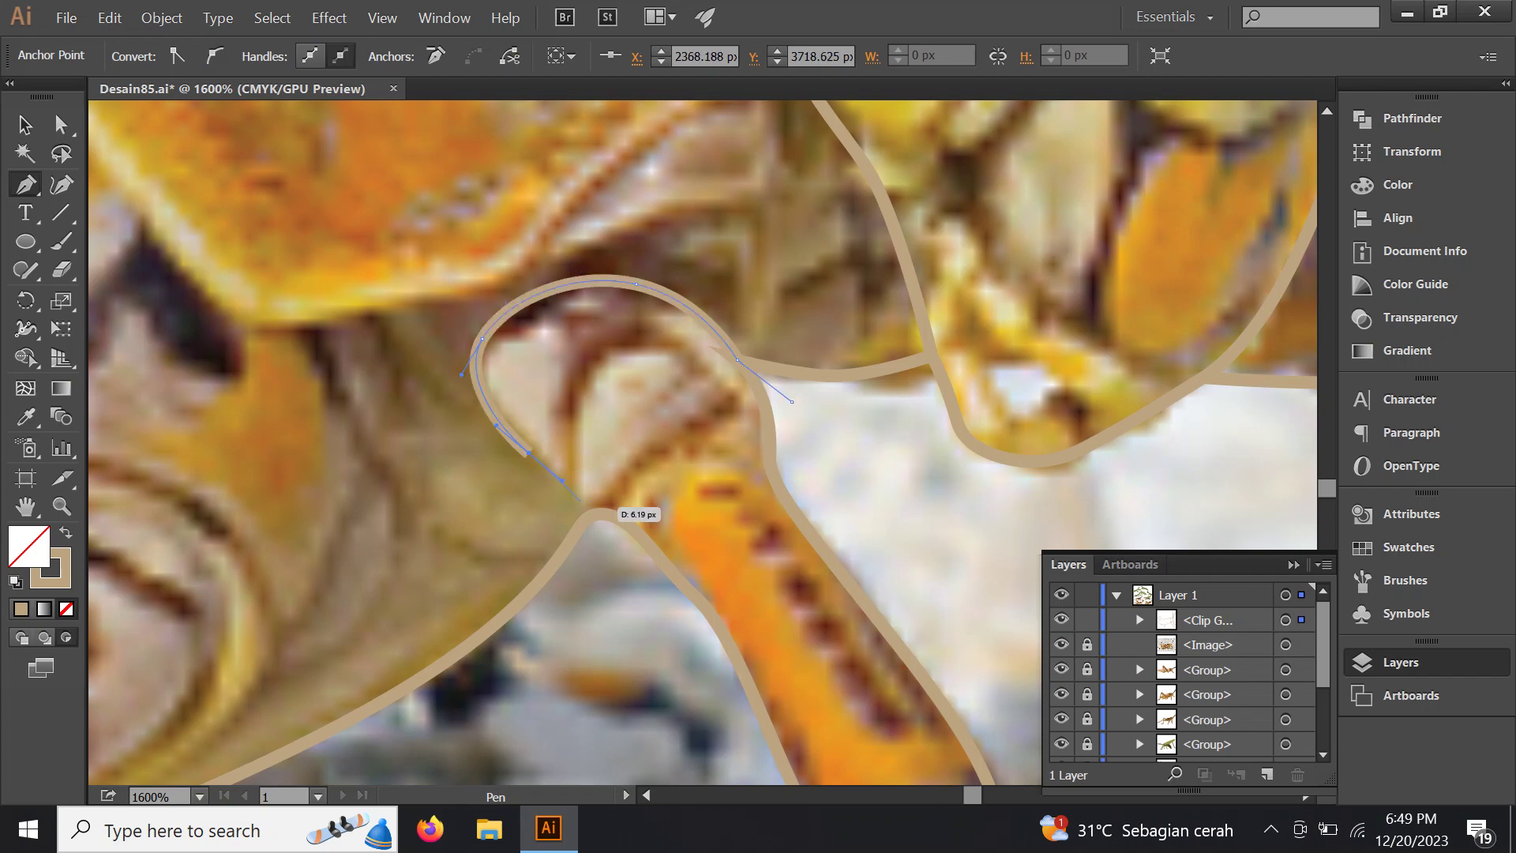
{"action": "left_click", "coordinate": [600, 545]}
Pan down and continue the front-leg outline toward its tip
{"action": "scroll", "coordinate": [613, 588], "scroll_direction": "down", "scroll_amount": 1}
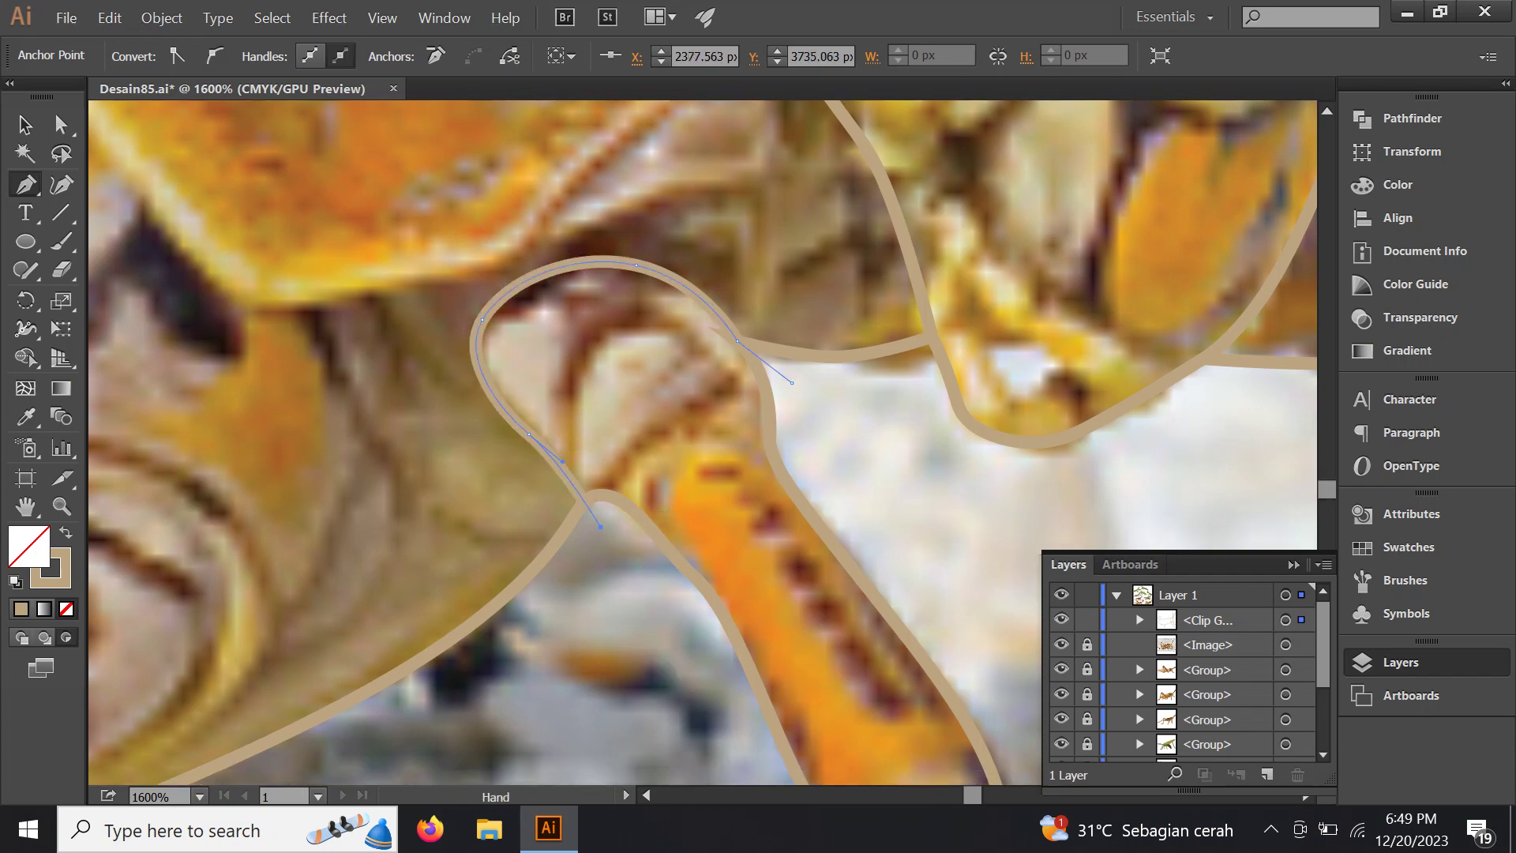
{"action": "scroll", "coordinate": [631, 632], "scroll_direction": "down", "scroll_amount": 4}
{"action": "scroll", "coordinate": [632, 631], "scroll_direction": "right", "scroll_amount": 2}
{"action": "scroll", "coordinate": [660, 691], "scroll_direction": "down", "scroll_amount": 3}
{"action": "left_click_drag", "start_coordinate": [660, 691], "coordinate": [620, 562]}
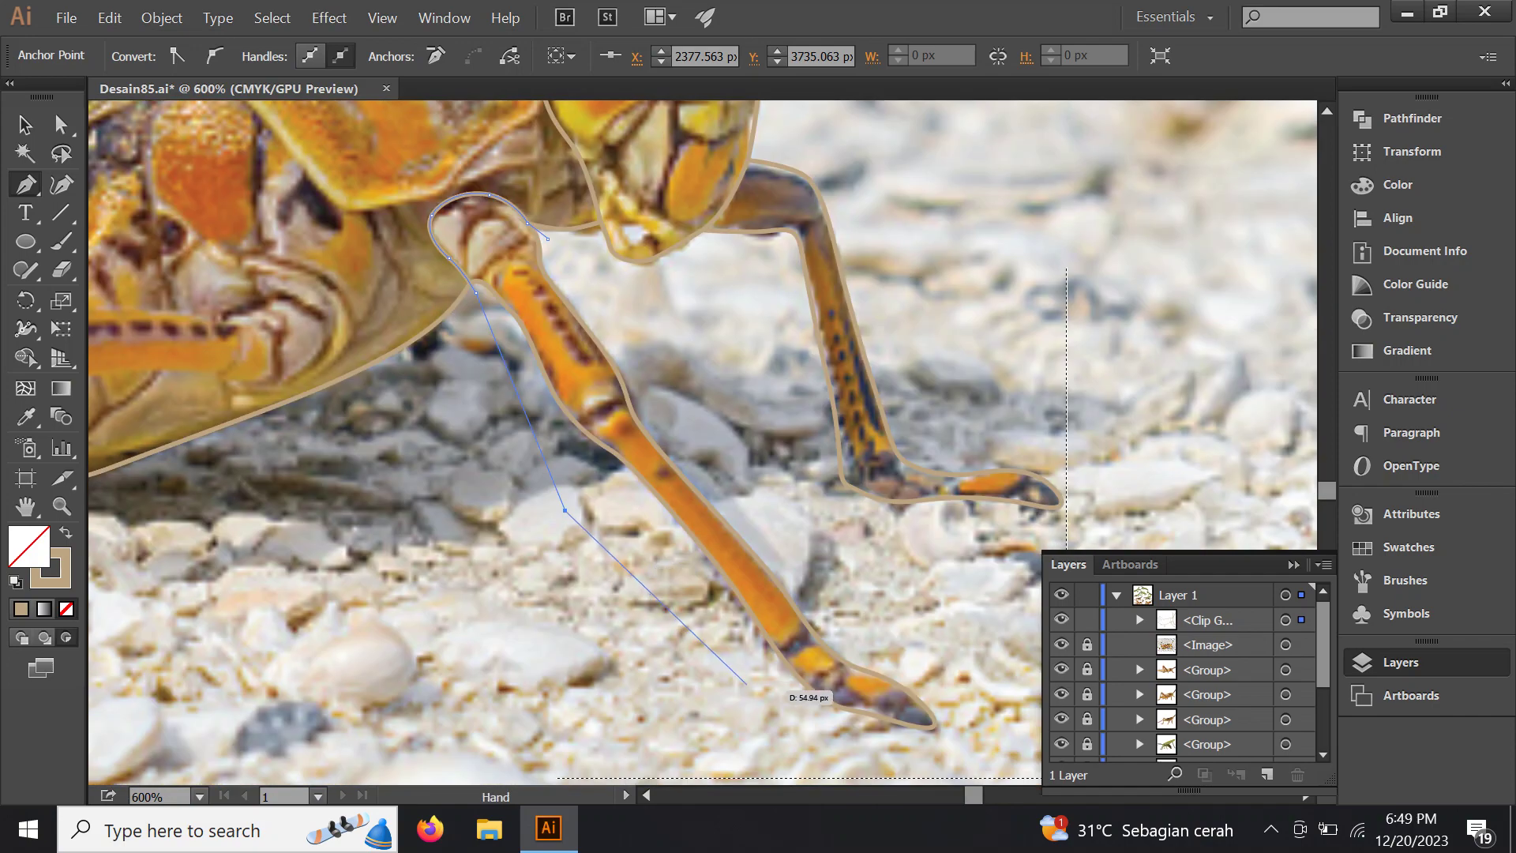
{"action": "left_click", "coordinate": [795, 721]}
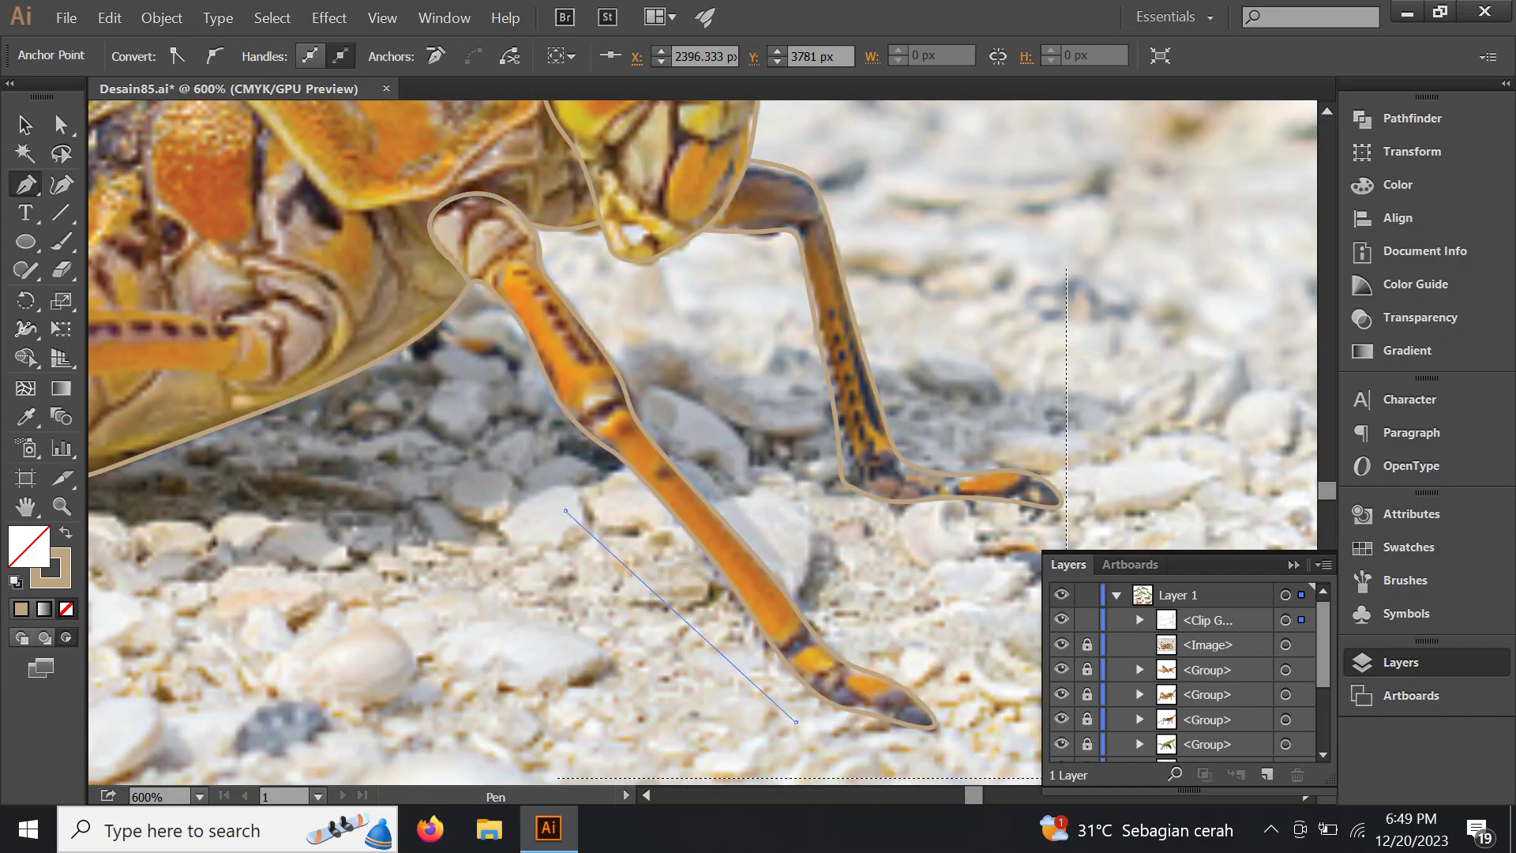
{"action": "left_click_drag", "start_coordinate": [794, 721], "coordinate": [557, 626]}
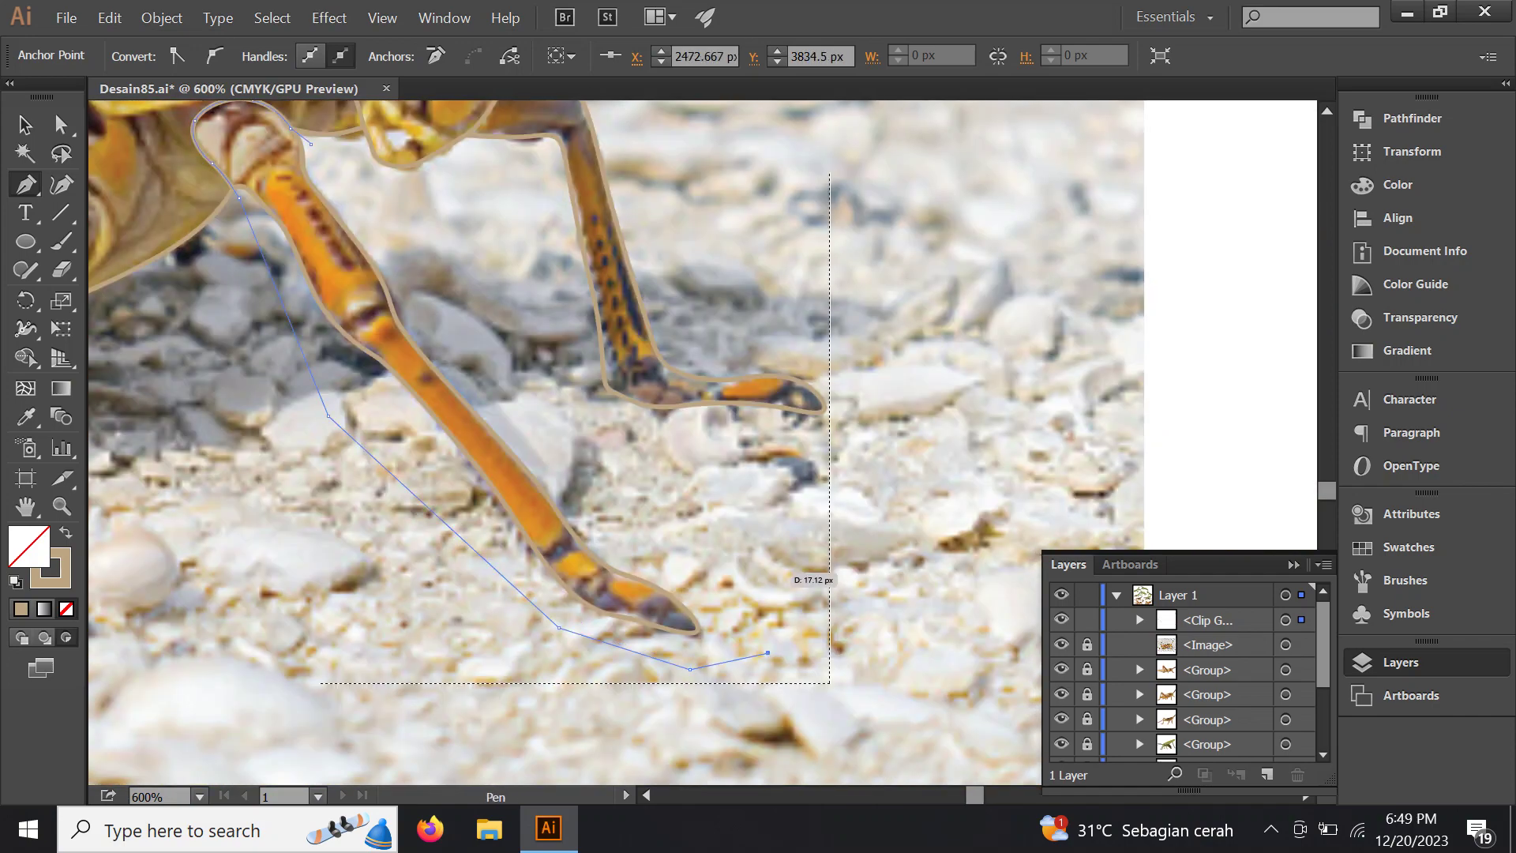
Trace around the foot and up the leg's front, closing the path at its first anchor
{"action": "left_click", "coordinate": [736, 535]}
{"action": "left_click_drag", "start_coordinate": [633, 478], "coordinate": [779, 624]}
{"action": "left_click", "coordinate": [709, 581]}
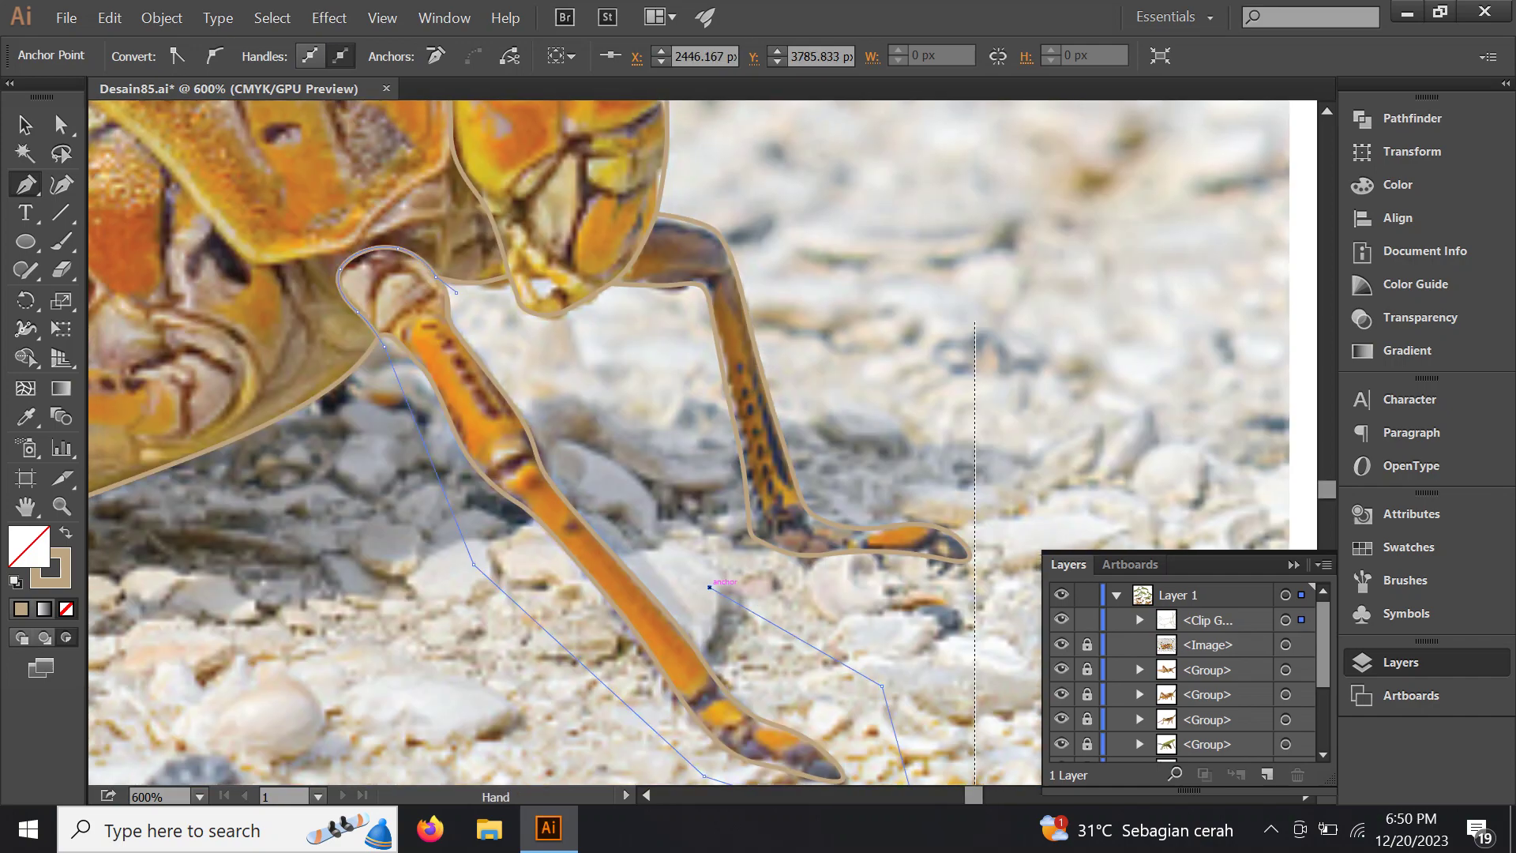
{"action": "left_click_drag", "start_coordinate": [604, 456], "coordinate": [647, 592]}
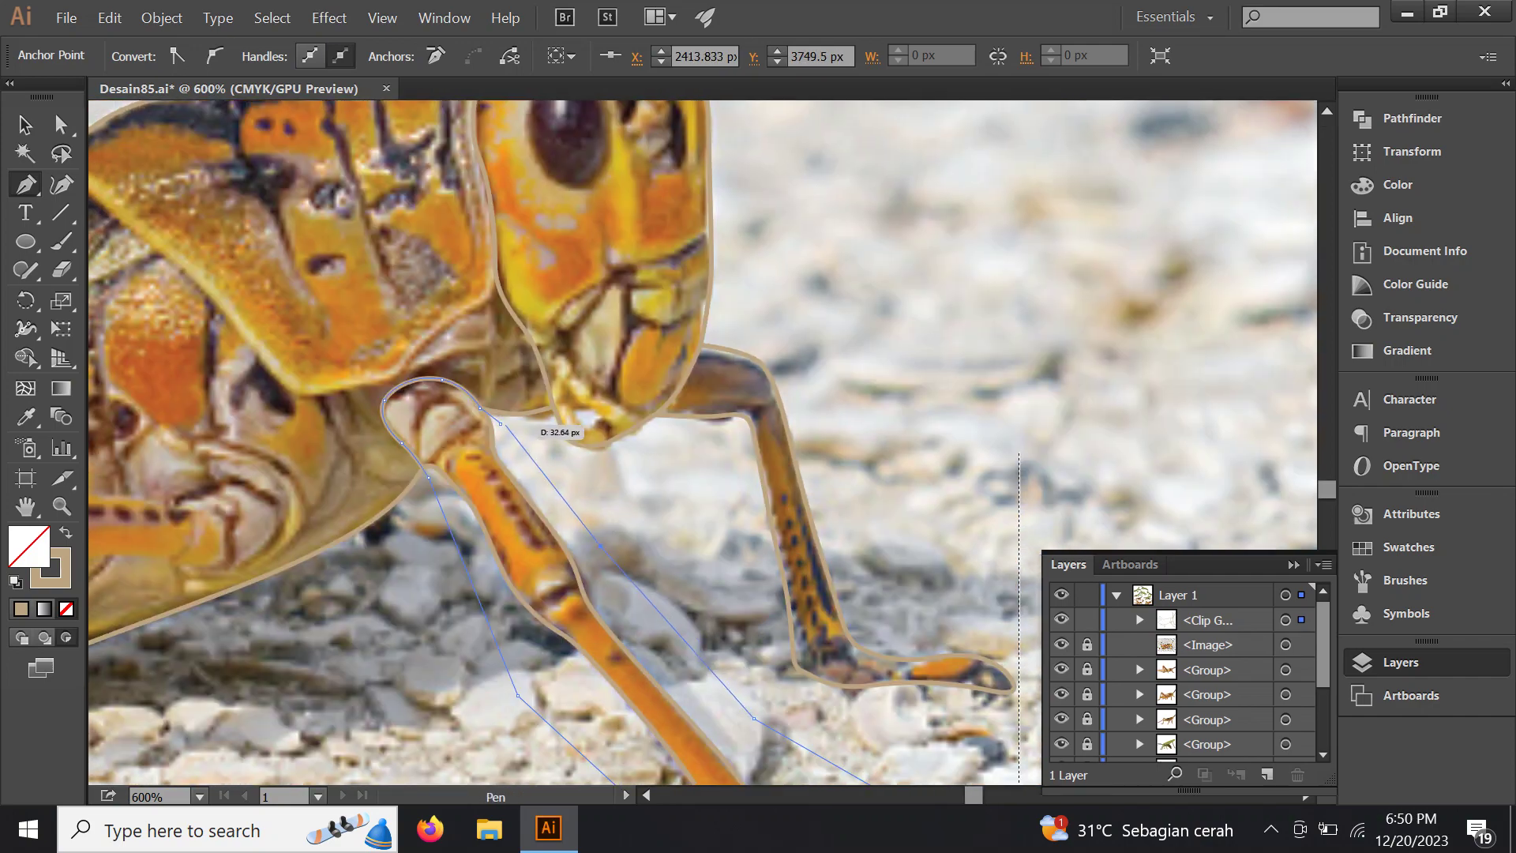
{"action": "left_click", "coordinate": [500, 424]}
{"action": "scroll", "coordinate": [500, 424], "scroll_direction": "down", "scroll_amount": 2, "text": "alt"}
{"action": "left_click_drag", "start_coordinate": [500, 424], "coordinate": [870, 499]}
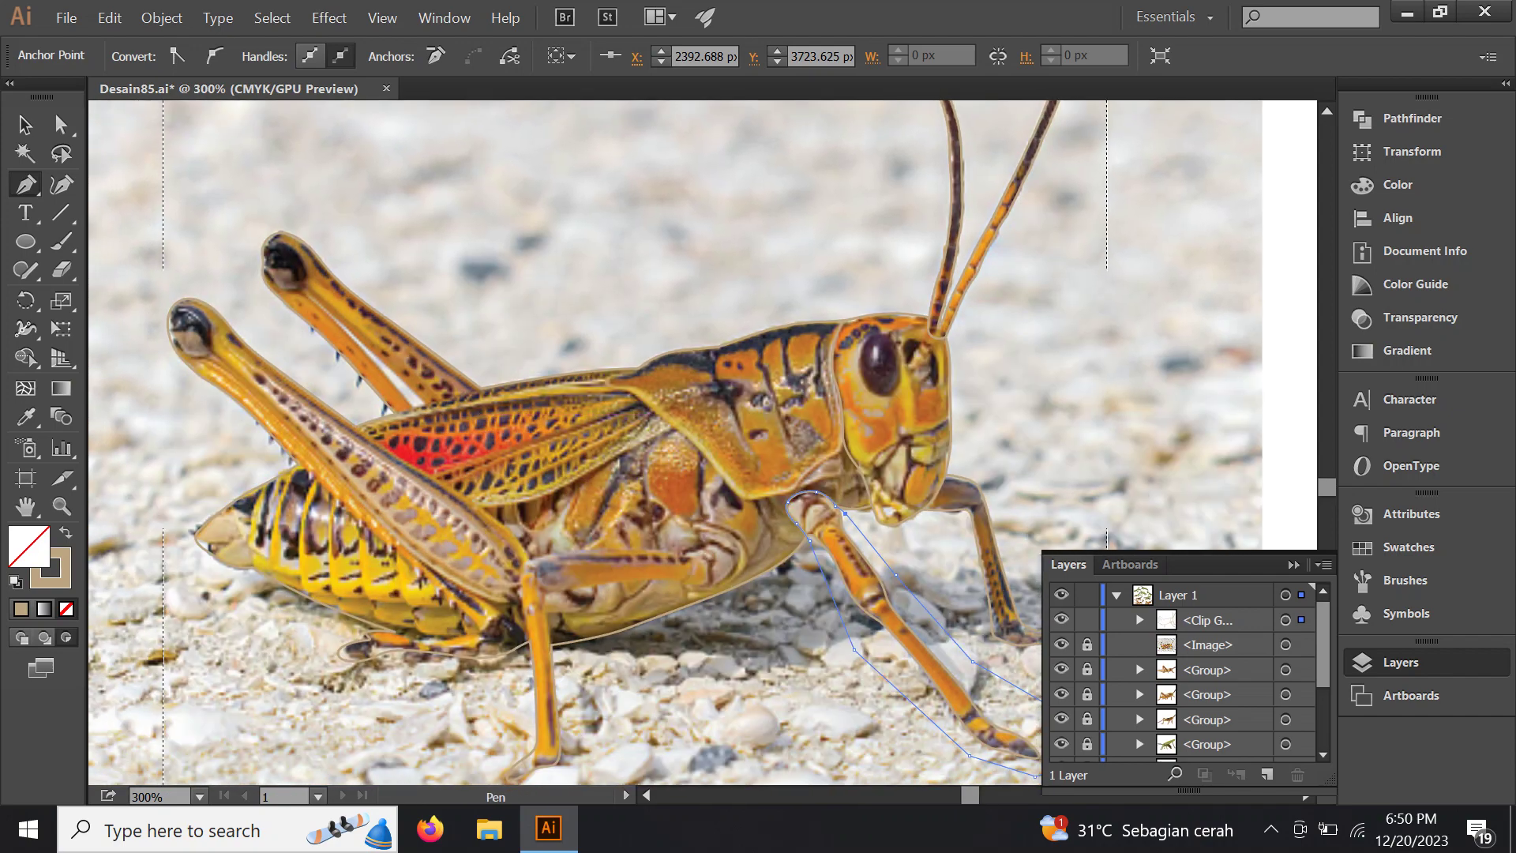
Outline the bent leg's corner and begin curving along its upper edge
{"action": "scroll", "coordinate": [675, 443], "scroll_direction": "down", "scroll_amount": 1}
{"action": "key", "text": "alt"}
{"action": "scroll", "coordinate": [569, 623], "scroll_direction": "up", "scroll_amount": 3, "text": "alt"}
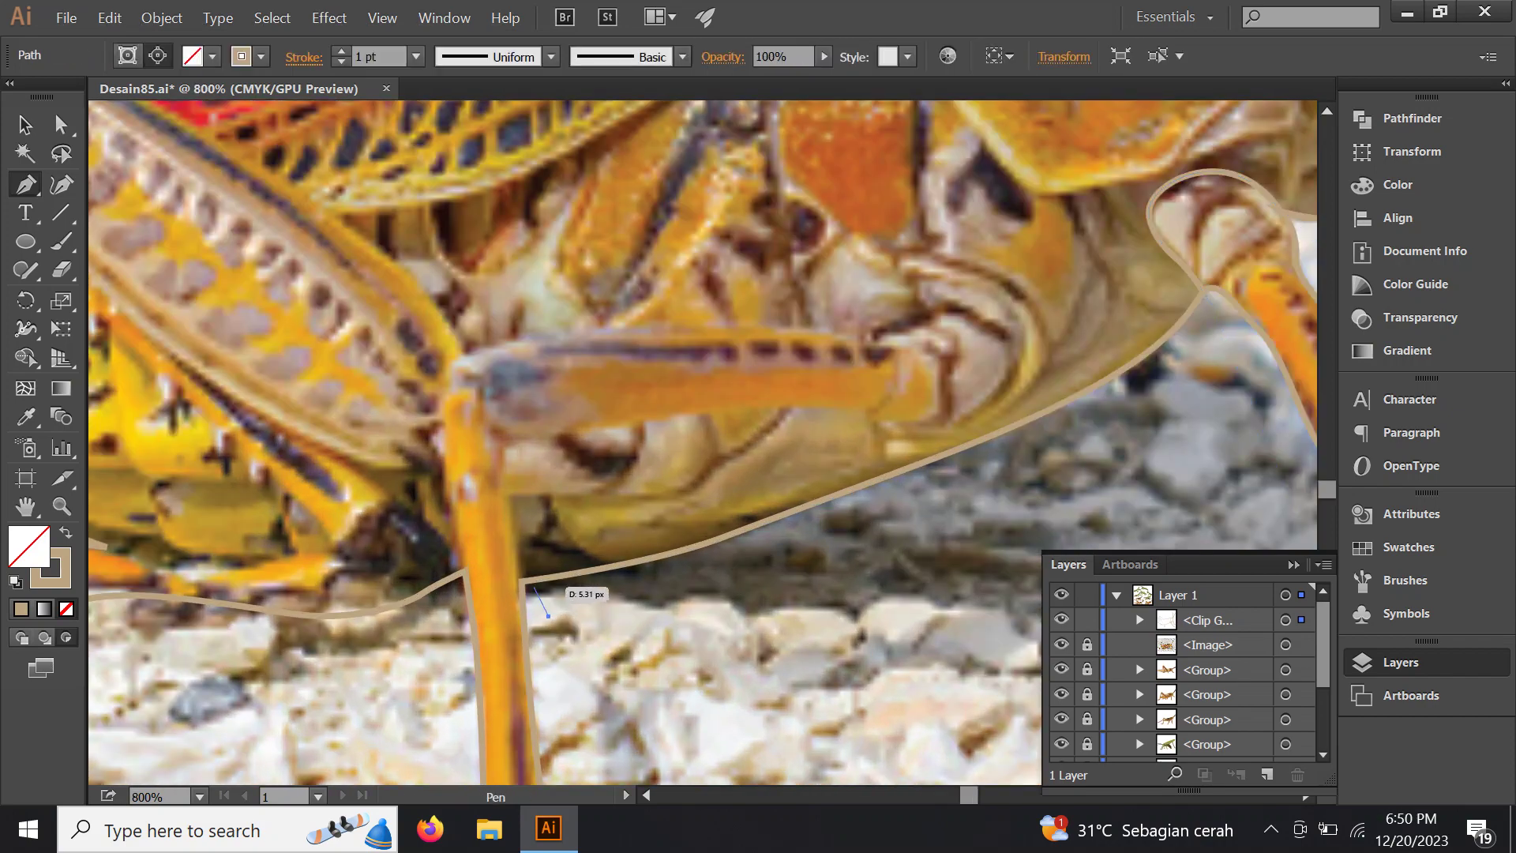
{"action": "left_click_drag", "start_coordinate": [521, 582], "coordinate": [506, 467]}
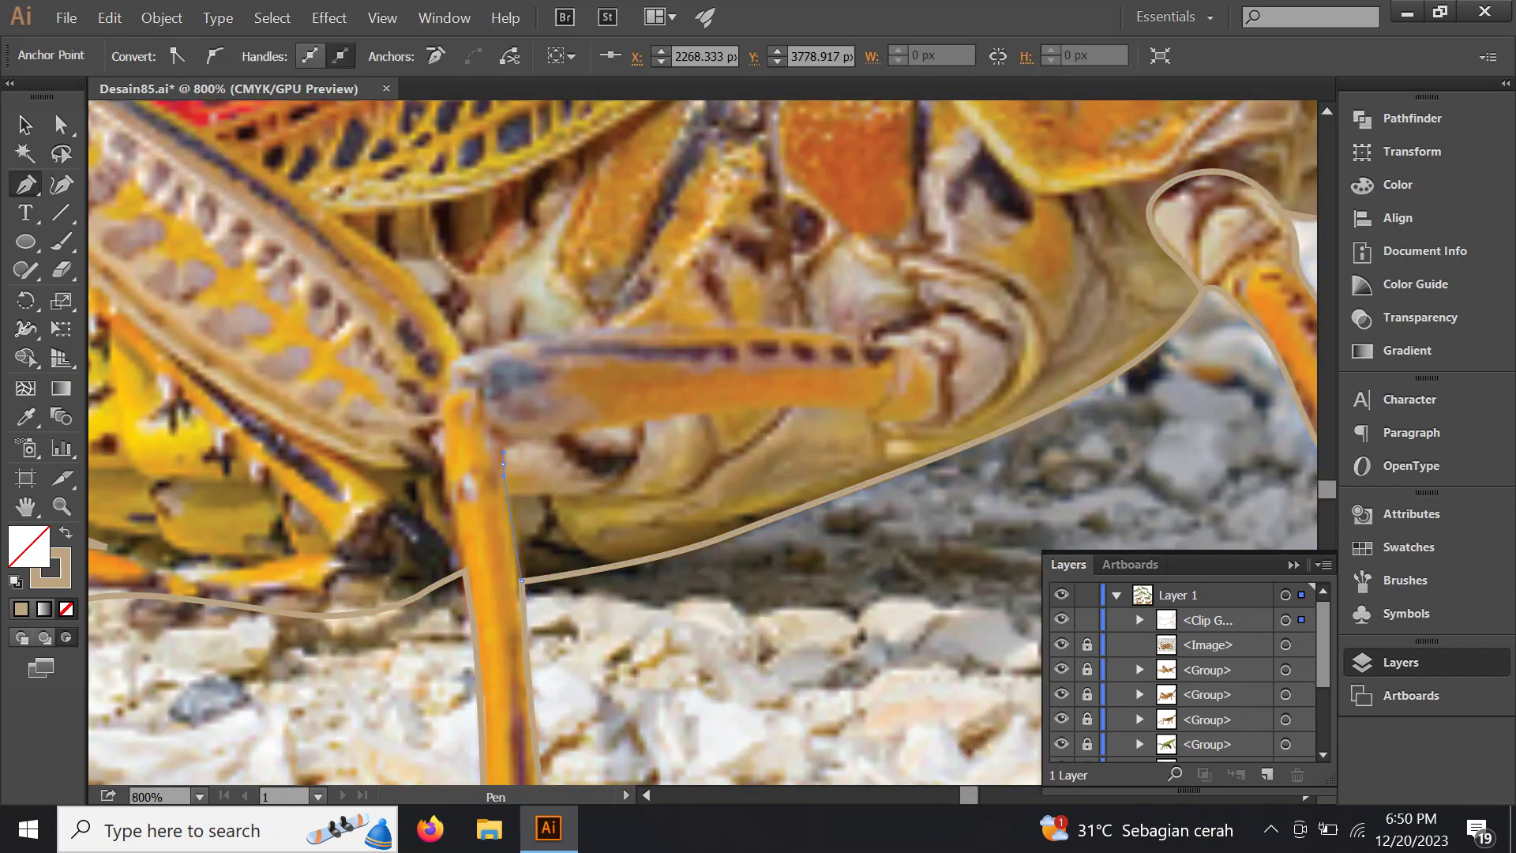
{"action": "scroll", "coordinate": [506, 474], "scroll_direction": "up", "scroll_amount": 2}
{"action": "mouse_move", "coordinate": [500, 558]}
{"action": "left_mouse_down"}
{"action": "mouse_move", "coordinate": [499, 517]}
{"action": "mouse_move", "coordinate": [889, 509]}
{"action": "mouse_move", "coordinate": [967, 458]}
{"action": "left_mouse_up"}
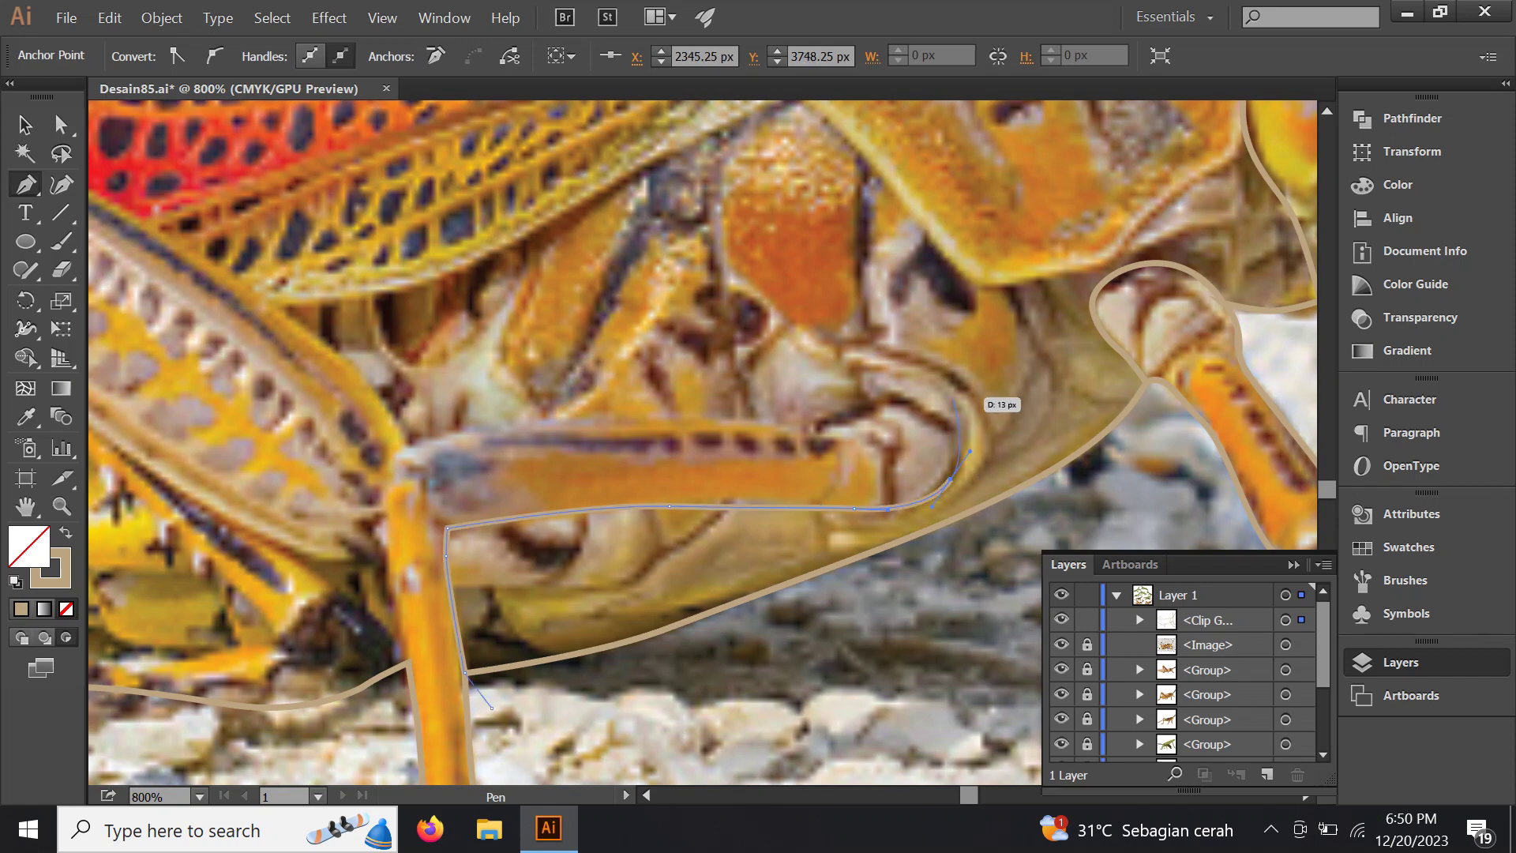
{"action": "mouse_move", "coordinate": [951, 395]}
{"action": "left_mouse_down"}
{"action": "mouse_move", "coordinate": [878, 376]}
{"action": "mouse_move", "coordinate": [924, 376]}
{"action": "mouse_move", "coordinate": [813, 424]}
{"action": "left_mouse_up"}
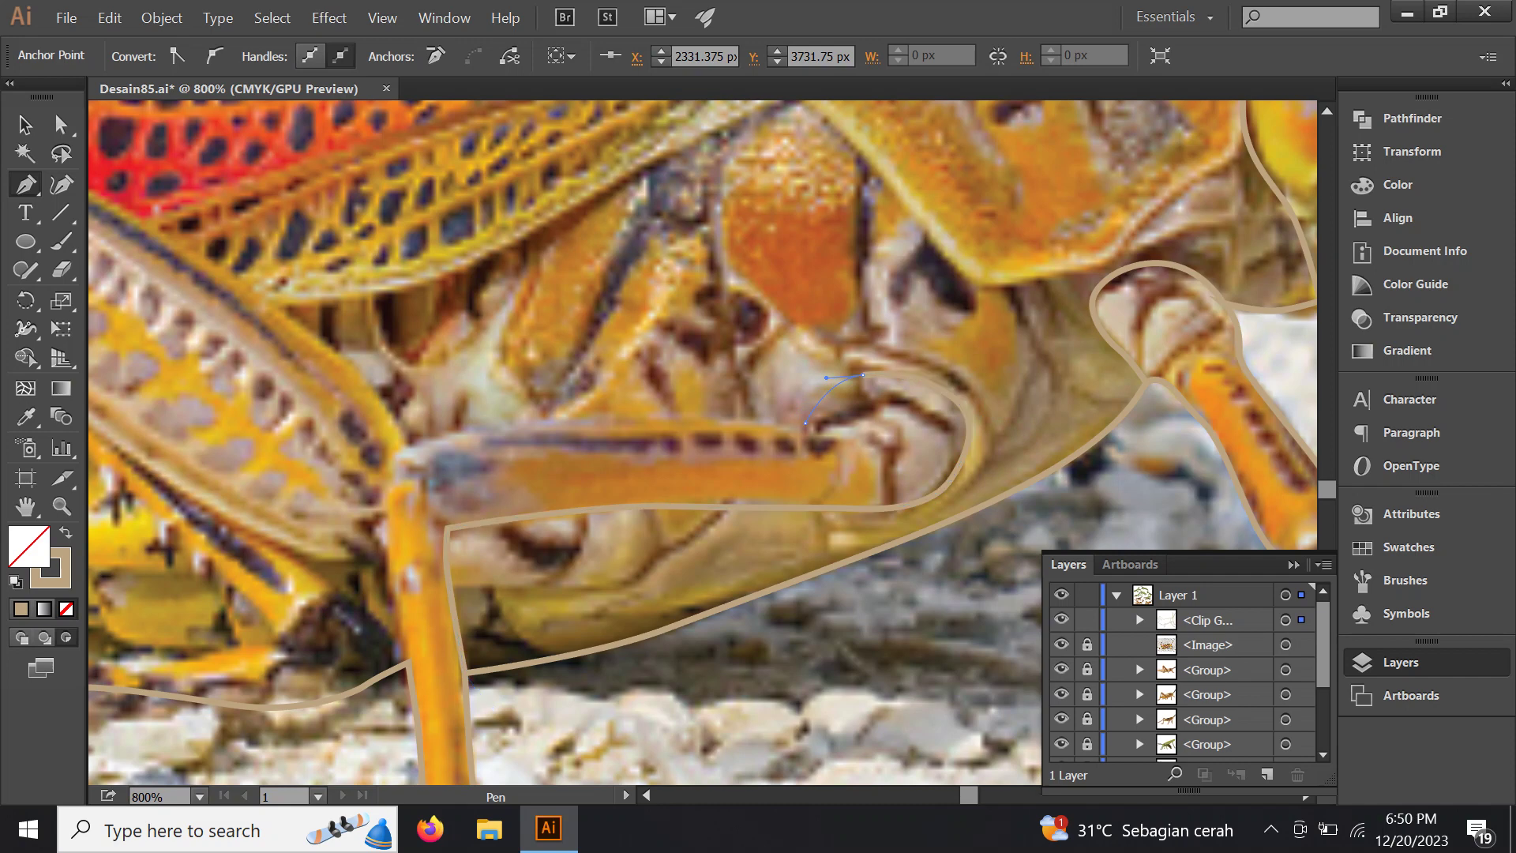
Finish the bent leg's top edge and joint, closing the path at its start
{"action": "left_click", "coordinate": [806, 424]}
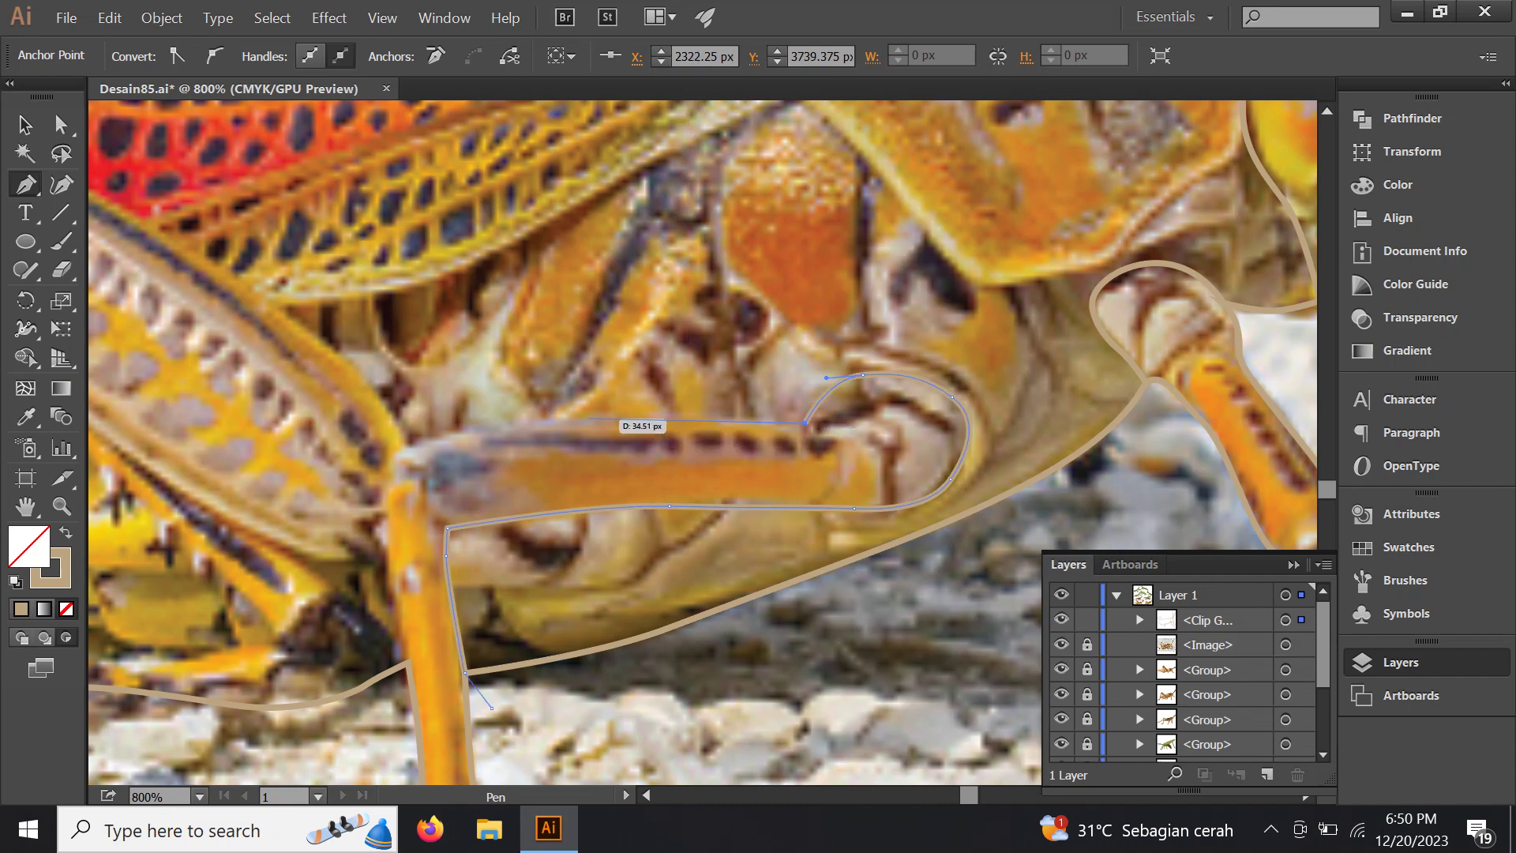
{"action": "left_click", "coordinate": [652, 415]}
{"action": "left_click", "coordinate": [588, 418]}
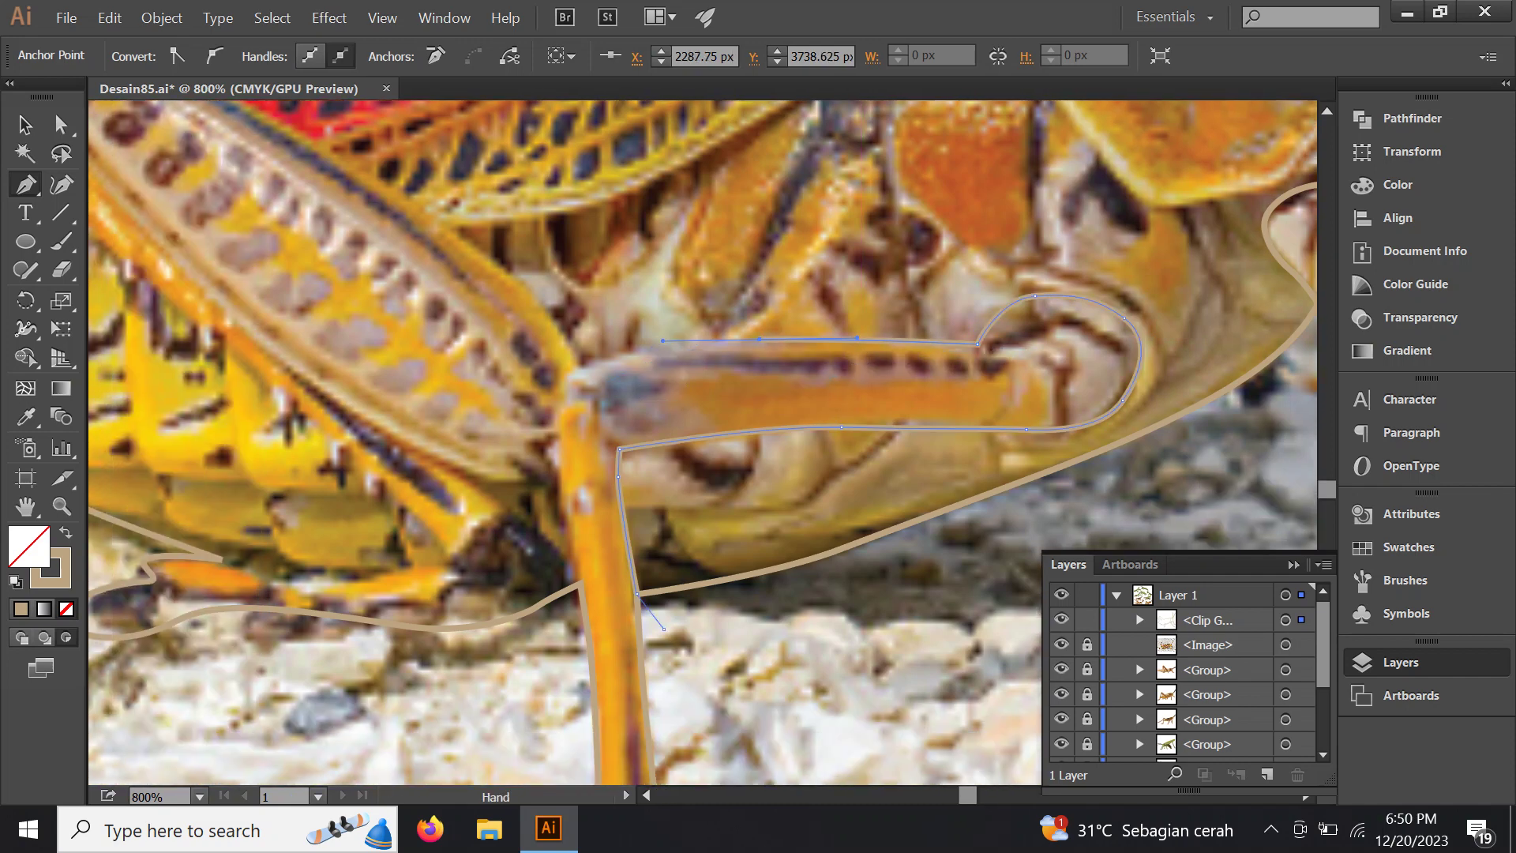
{"action": "left_click_drag", "start_coordinate": [470, 446], "coordinate": [644, 367]}
{"action": "left_click_drag", "start_coordinate": [563, 392], "coordinate": [542, 420]}
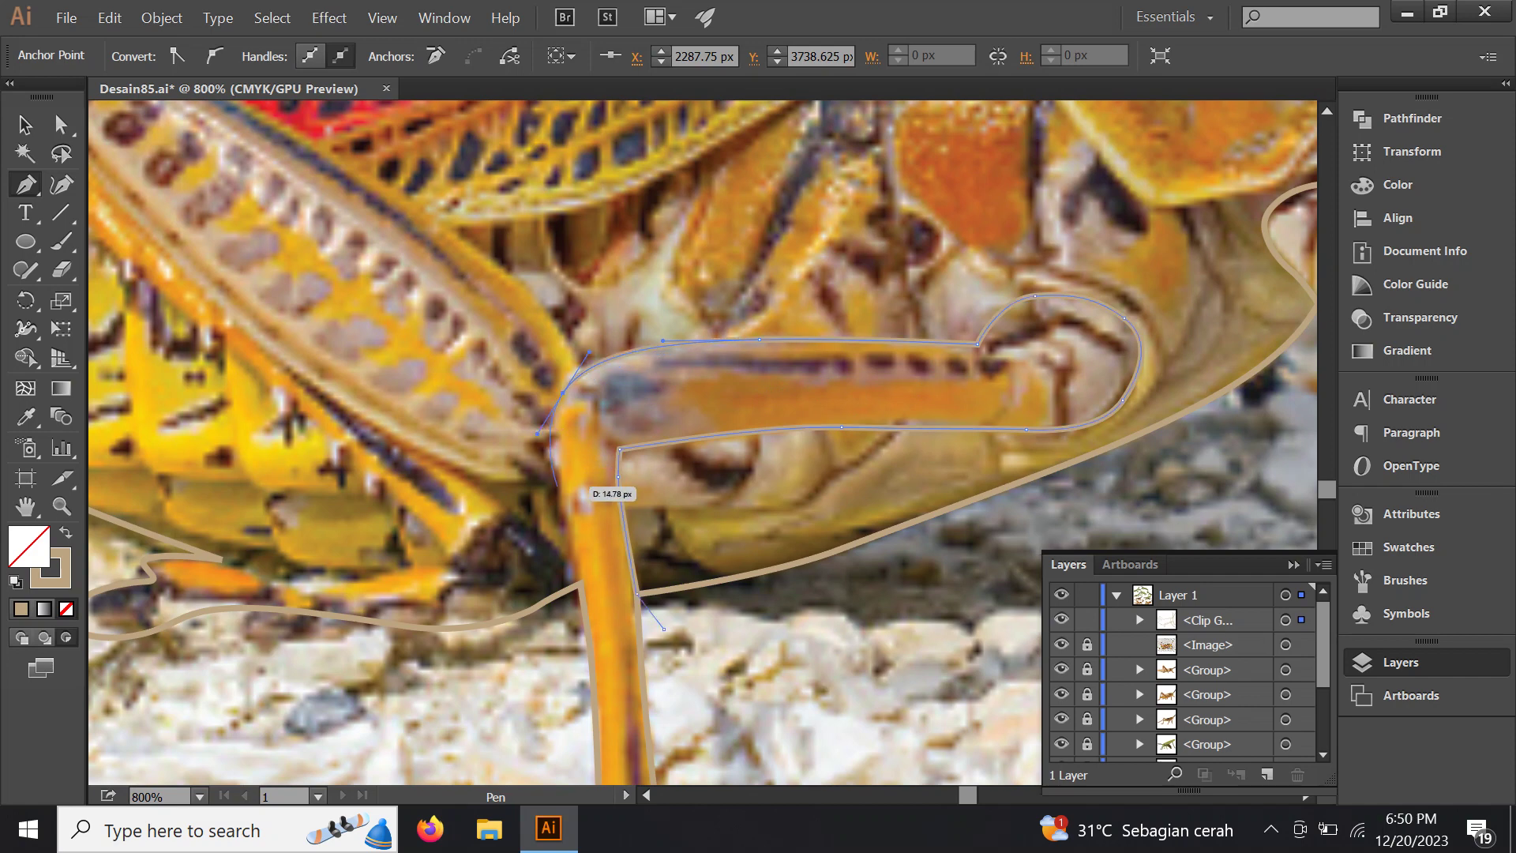
{"action": "left_click", "coordinate": [581, 583]}
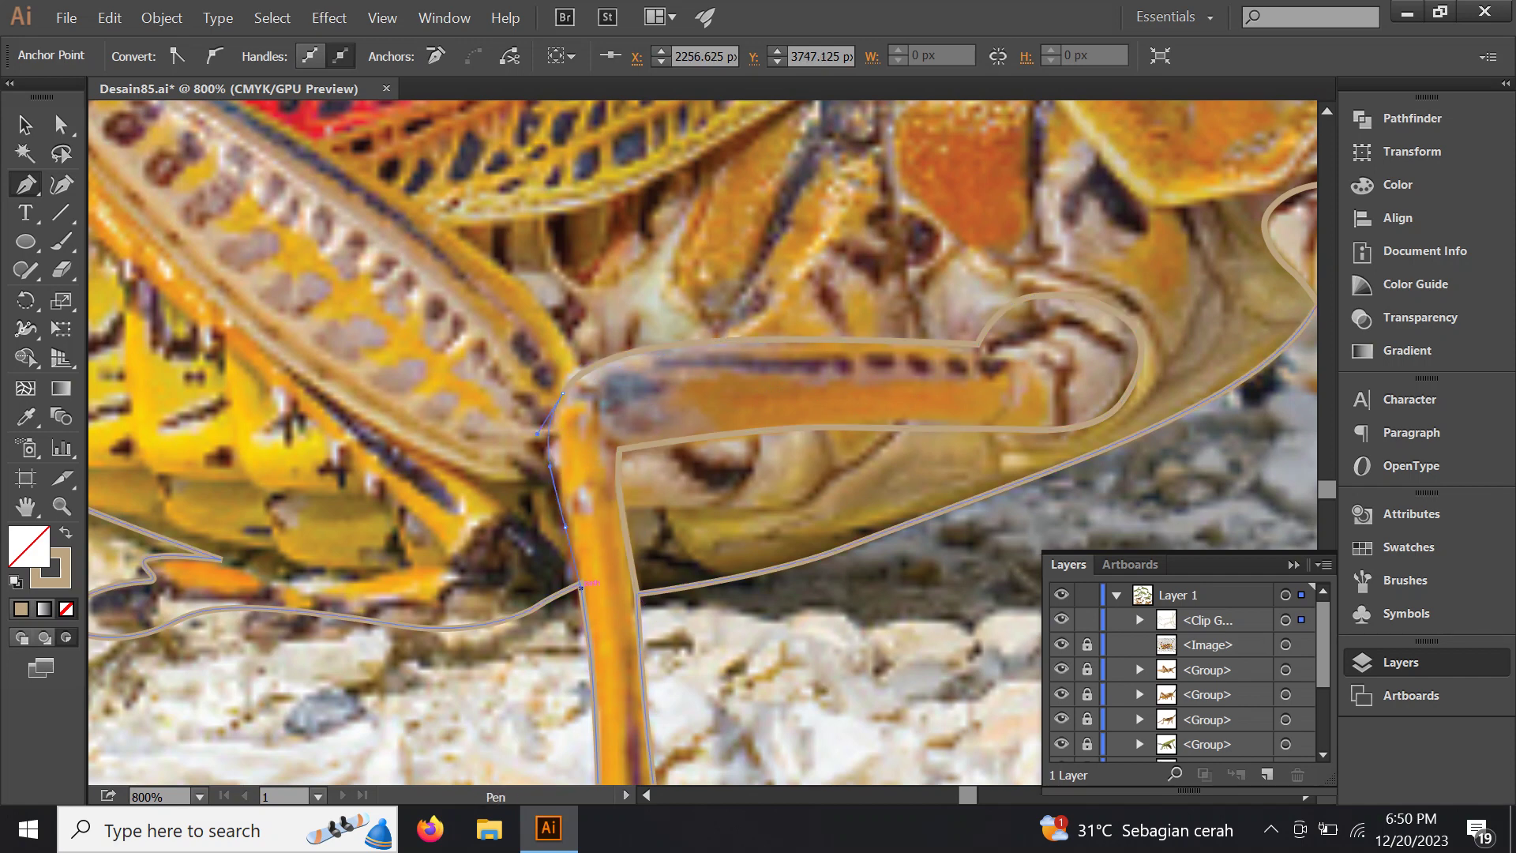
Trace a new path down the lower leg and around its foot tip, then zoom out
{"action": "left_click_drag", "start_coordinate": [637, 592], "coordinate": [663, 629]}
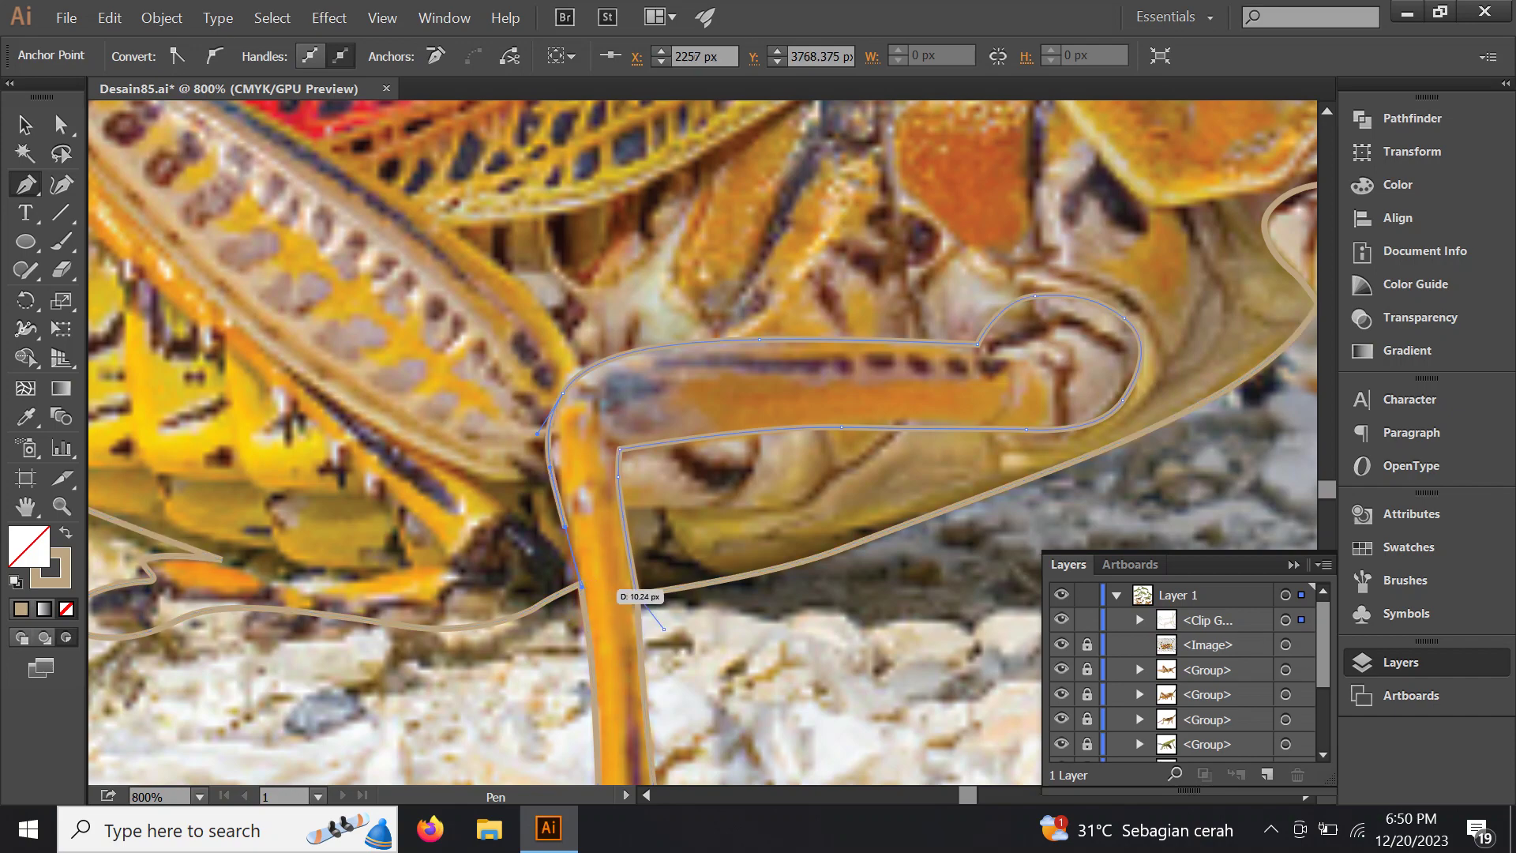
{"action": "left_click_drag", "start_coordinate": [580, 584], "coordinate": [538, 671]}
{"action": "scroll", "coordinate": [547, 651], "scroll_direction": "down", "scroll_amount": 5}
{"action": "left_click", "coordinate": [605, 733]}
{"action": "left_click", "coordinate": [761, 691]}
{"action": "mouse_move", "coordinate": [748, 567]}
{"action": "left_mouse_down"}
{"action": "mouse_move", "coordinate": [732, 364]}
{"action": "mouse_move", "coordinate": [846, 560]}
{"action": "left_mouse_up"}
{"action": "key", "text": "ctrl+minus"}
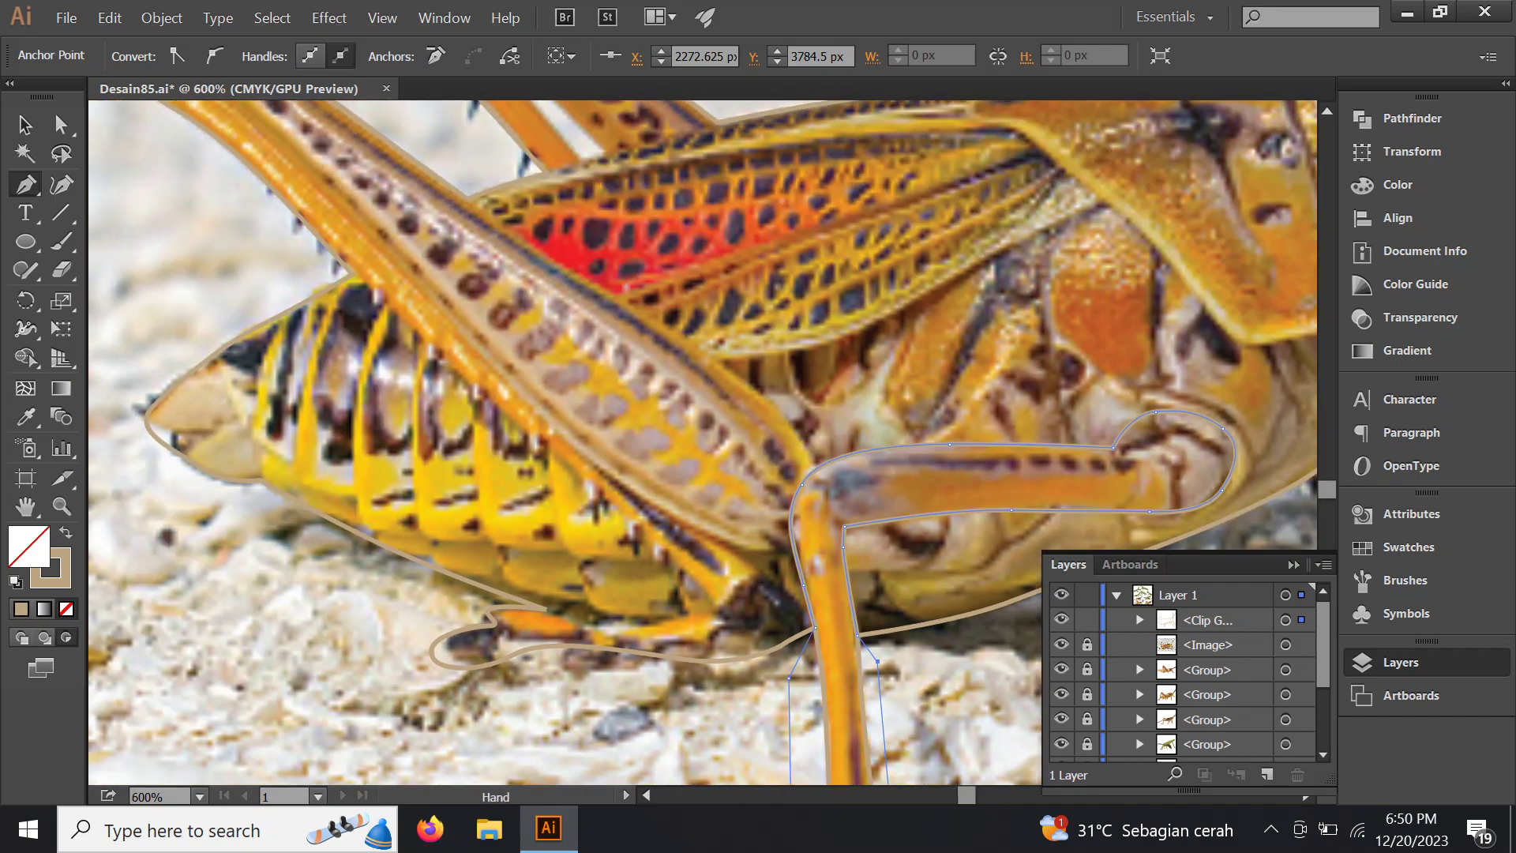
Trace and close a path around the abdomen's underside and tip
{"action": "left_click_drag", "start_coordinate": [553, 395], "coordinate": [687, 497]}
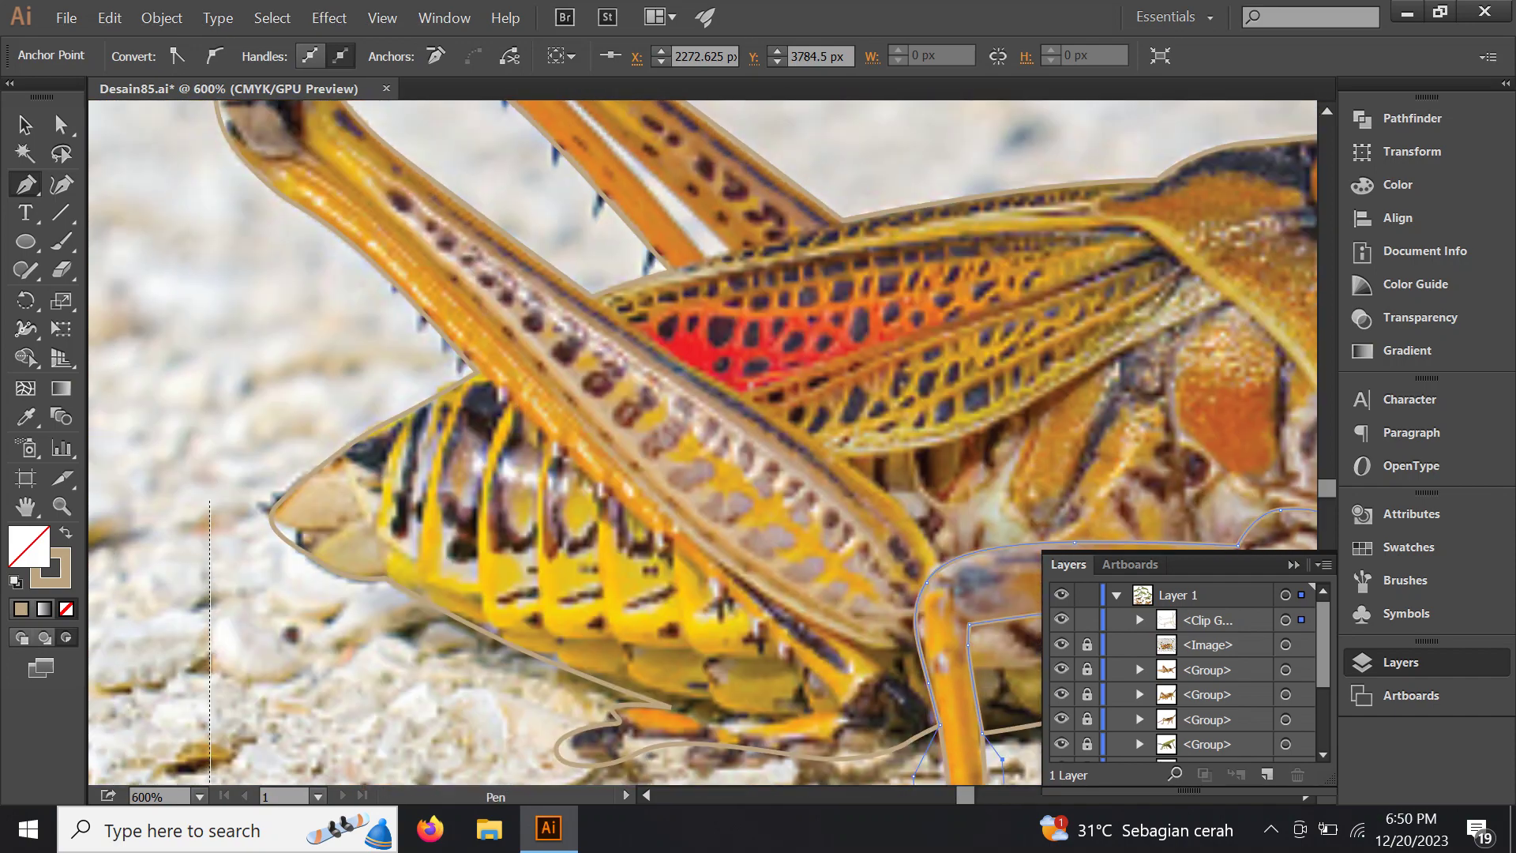
{"action": "mouse_move", "coordinate": [388, 349]}
{"action": "left_mouse_down"}
{"action": "mouse_move", "coordinate": [474, 381]}
{"action": "mouse_move", "coordinate": [672, 553]}
{"action": "left_mouse_up"}
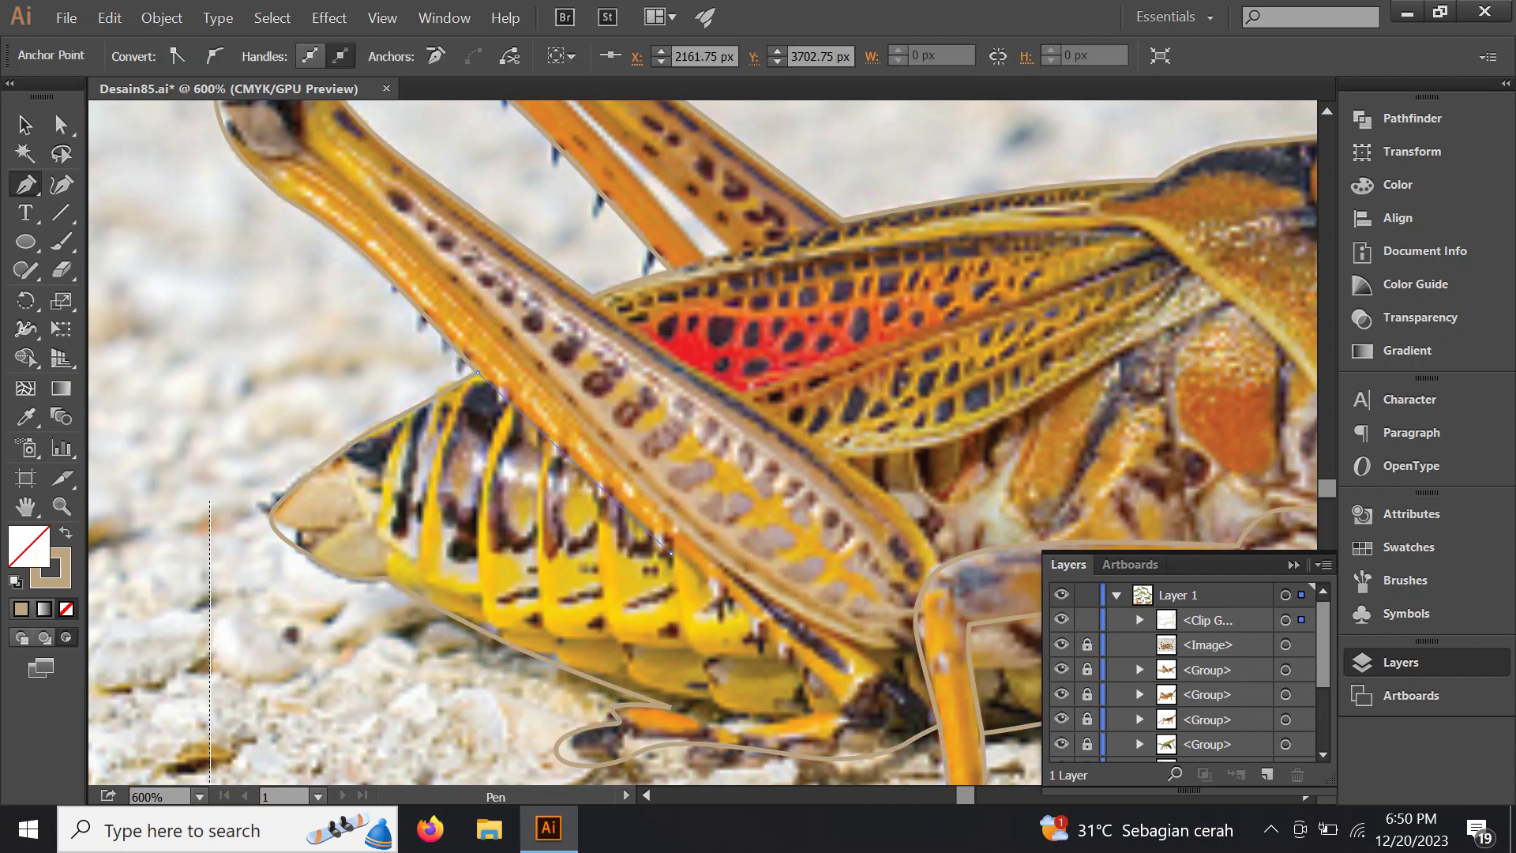
{"action": "mouse_move", "coordinate": [766, 623]}
{"action": "left_mouse_down"}
{"action": "mouse_move", "coordinate": [825, 575]}
{"action": "mouse_move", "coordinate": [799, 586]}
{"action": "left_mouse_up"}
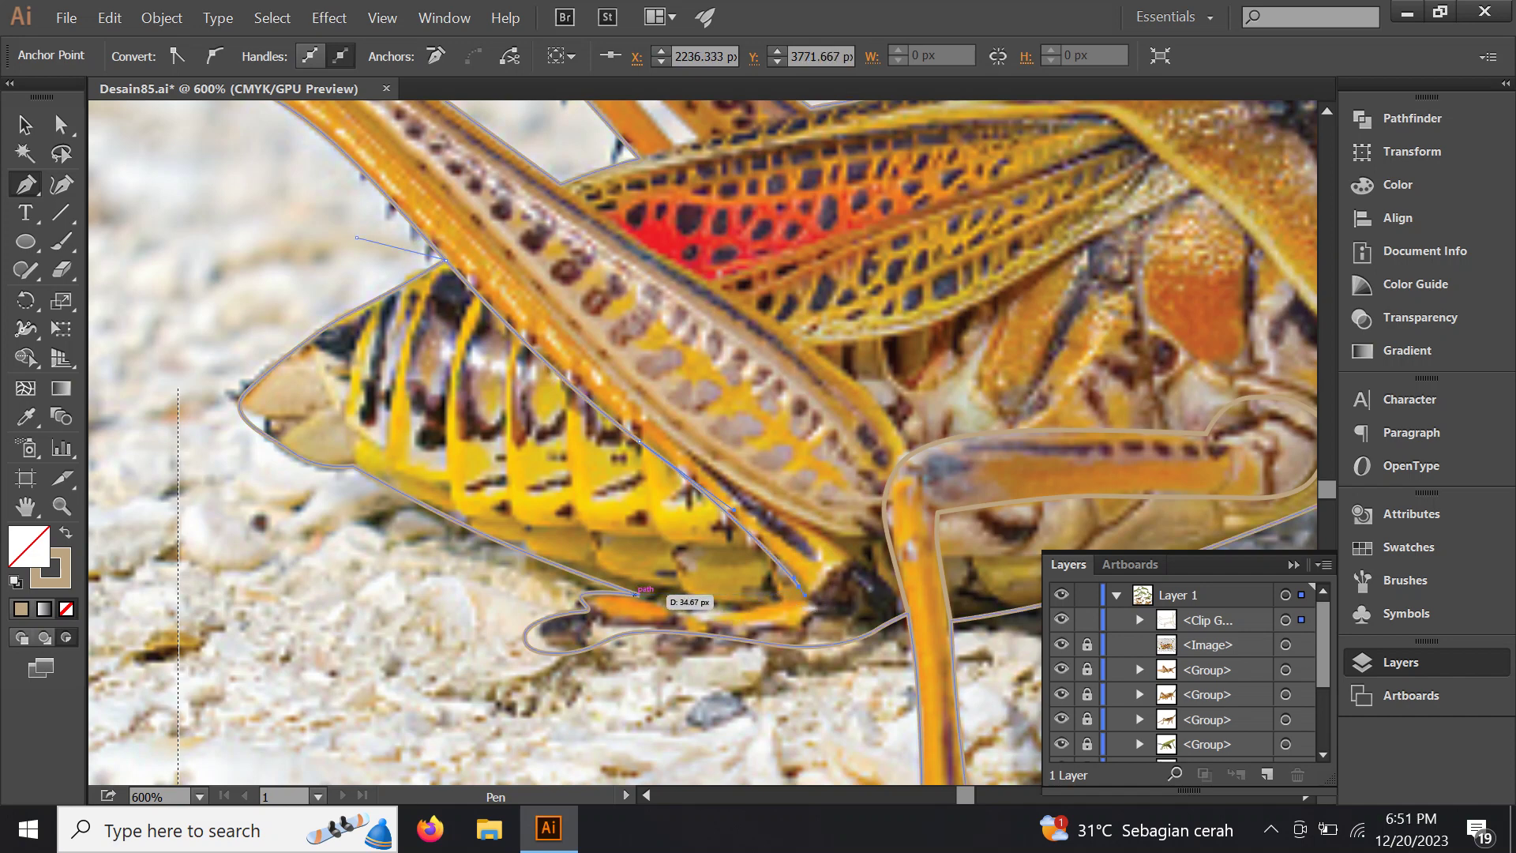
{"action": "left_click", "coordinate": [637, 594]}
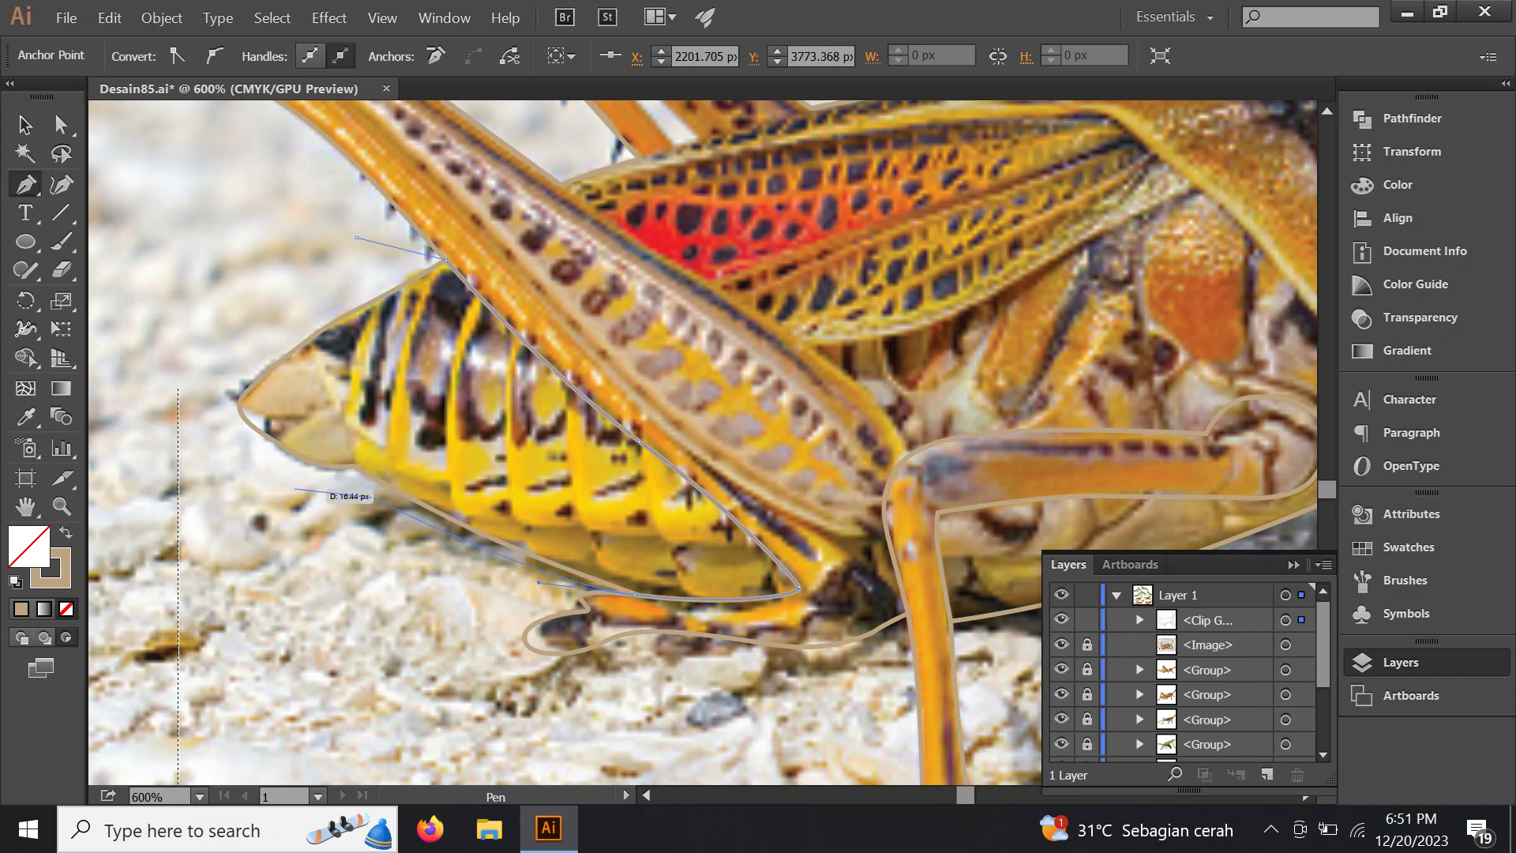
{"action": "left_click", "coordinate": [254, 486]}
{"action": "left_click", "coordinate": [196, 405]}
{"action": "left_click", "coordinate": [217, 335]}
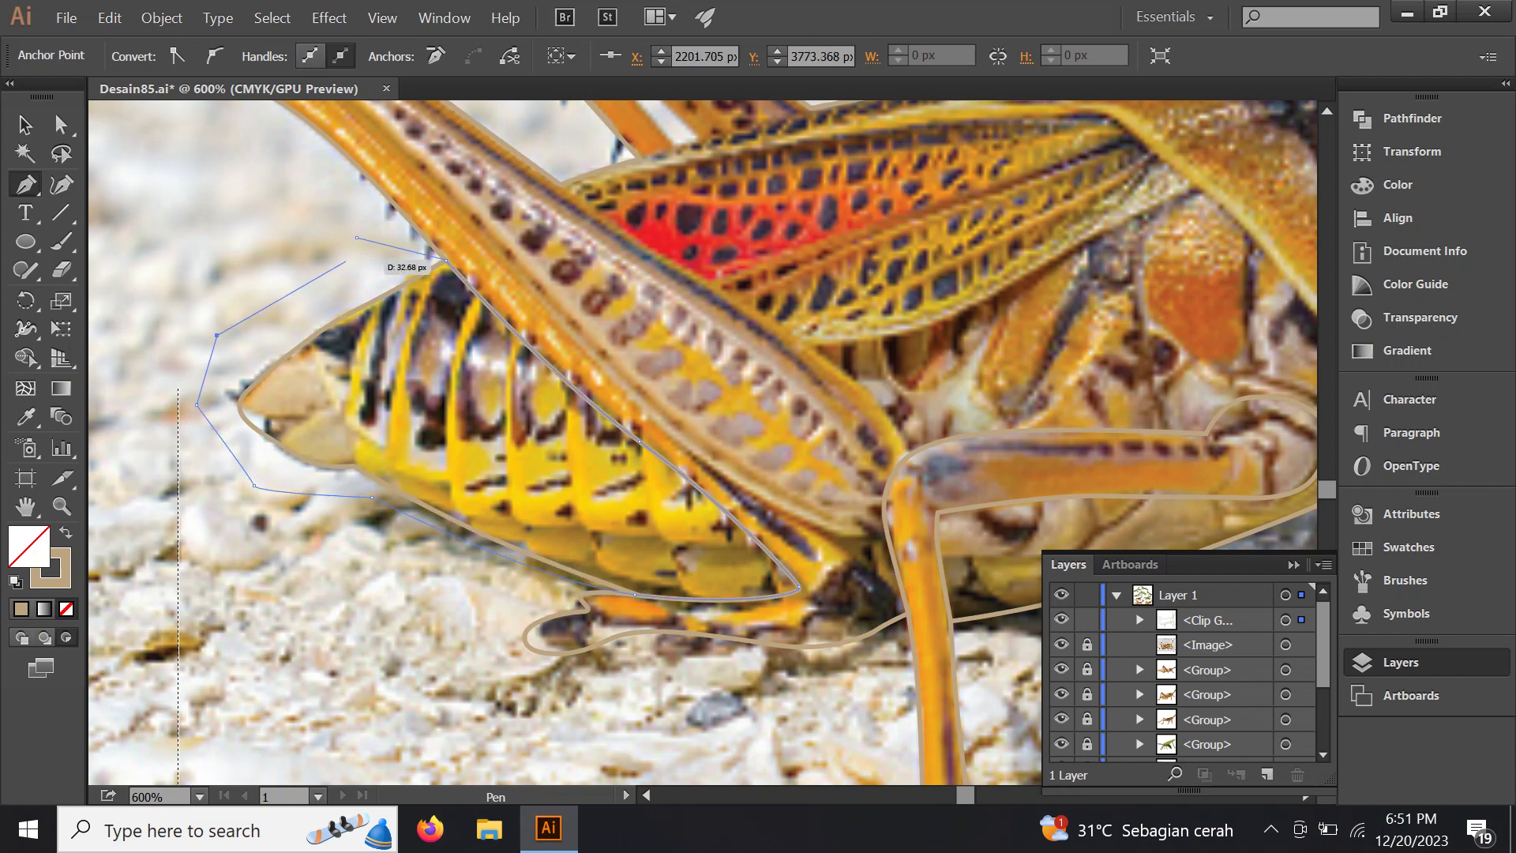
{"action": "left_click", "coordinate": [446, 259]}
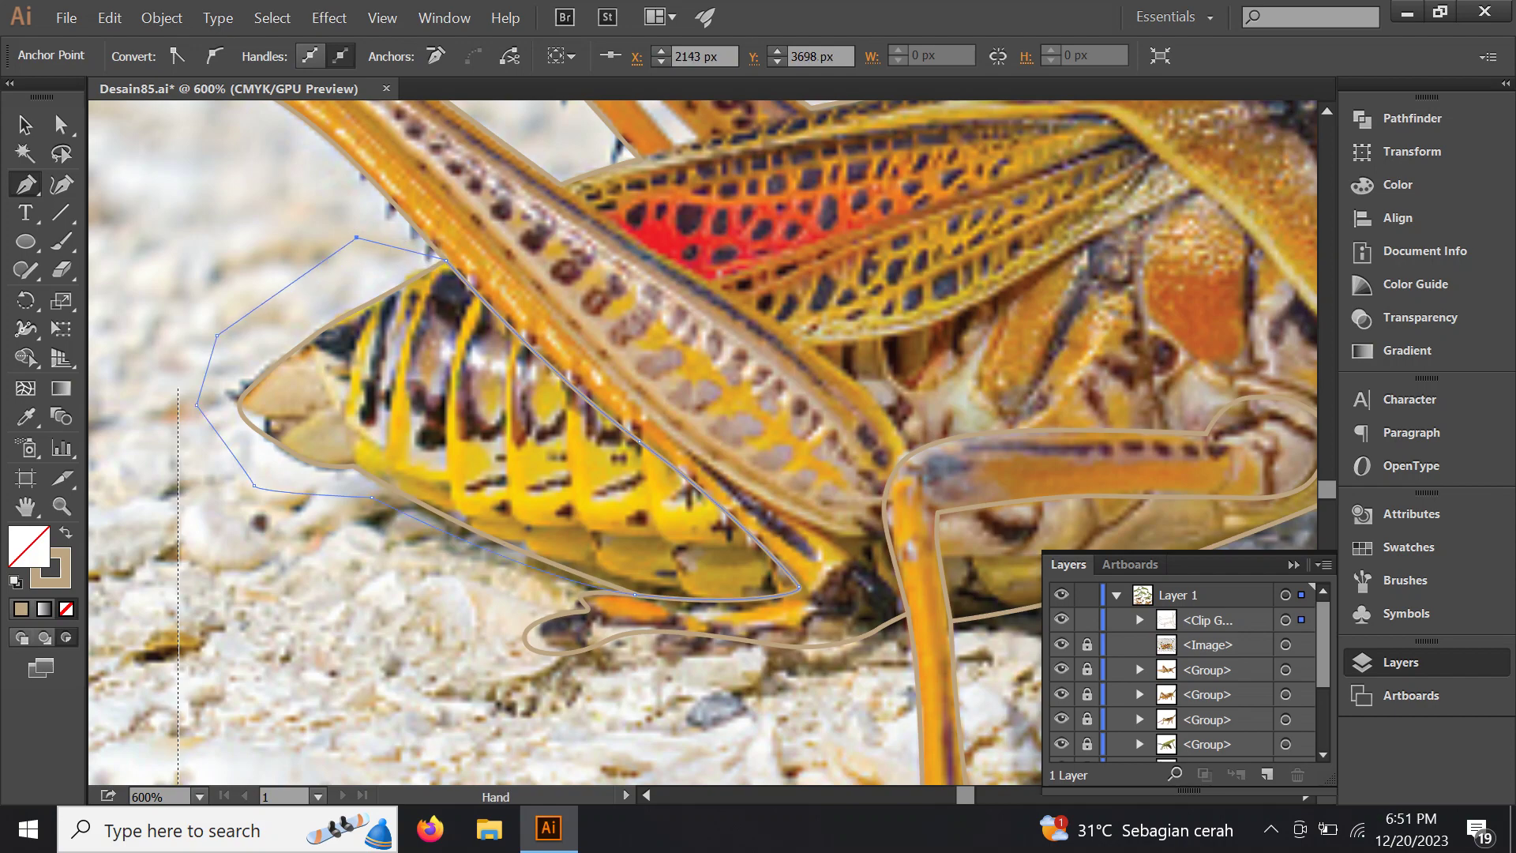
Start the wing path at its rear and run it along the lower edge to the thorax
{"action": "mouse_move", "coordinate": [446, 259]}
{"action": "left_mouse_down"}
{"action": "mouse_move", "coordinate": [275, 551]}
{"action": "mouse_move", "coordinate": [174, 472]}
{"action": "left_mouse_up"}
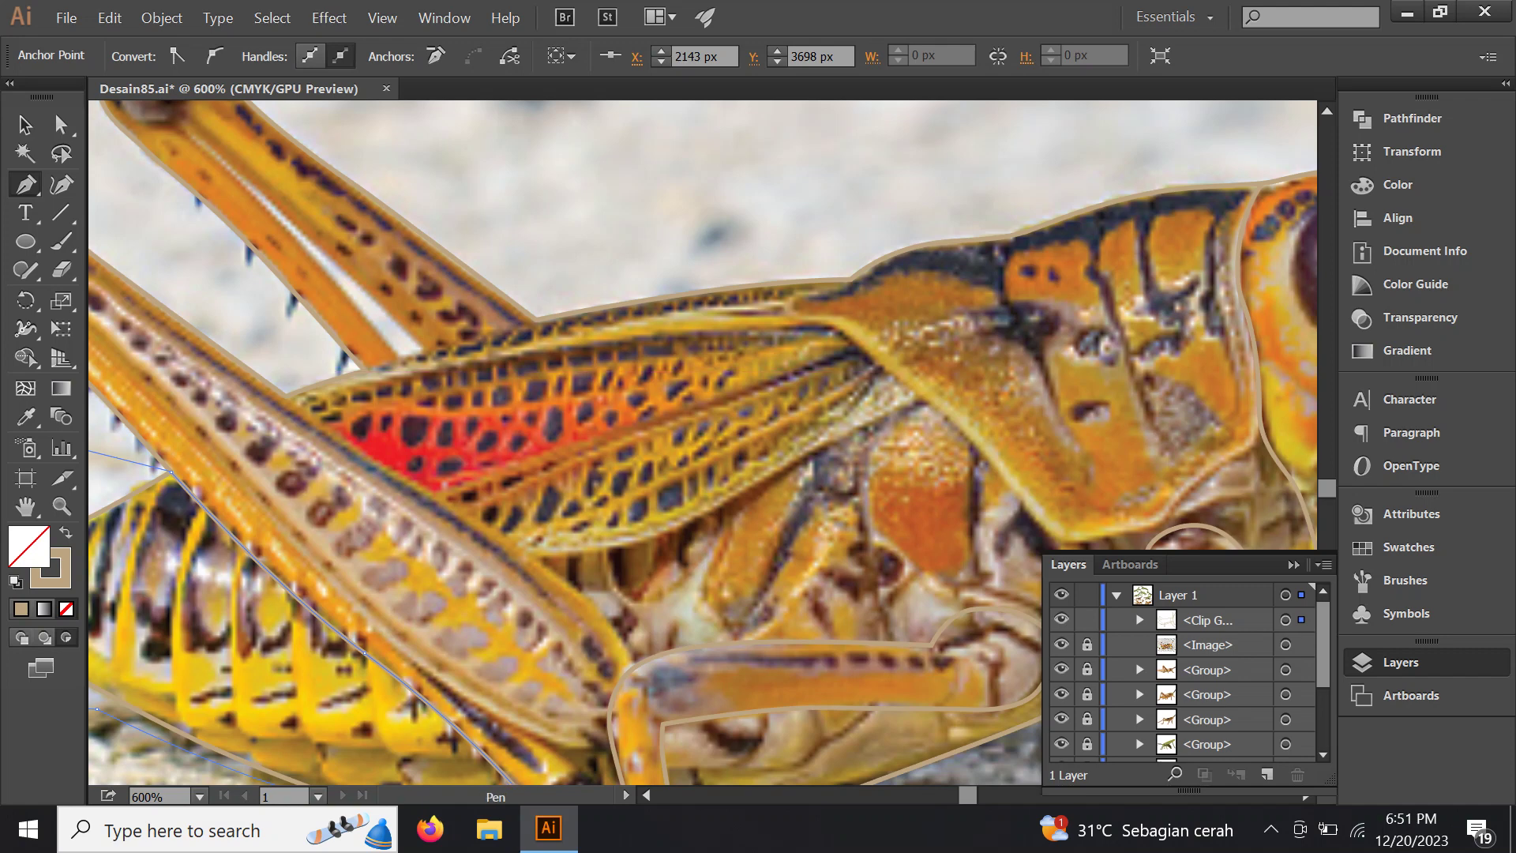
{"action": "left_click_drag", "start_coordinate": [286, 395], "coordinate": [282, 354]}
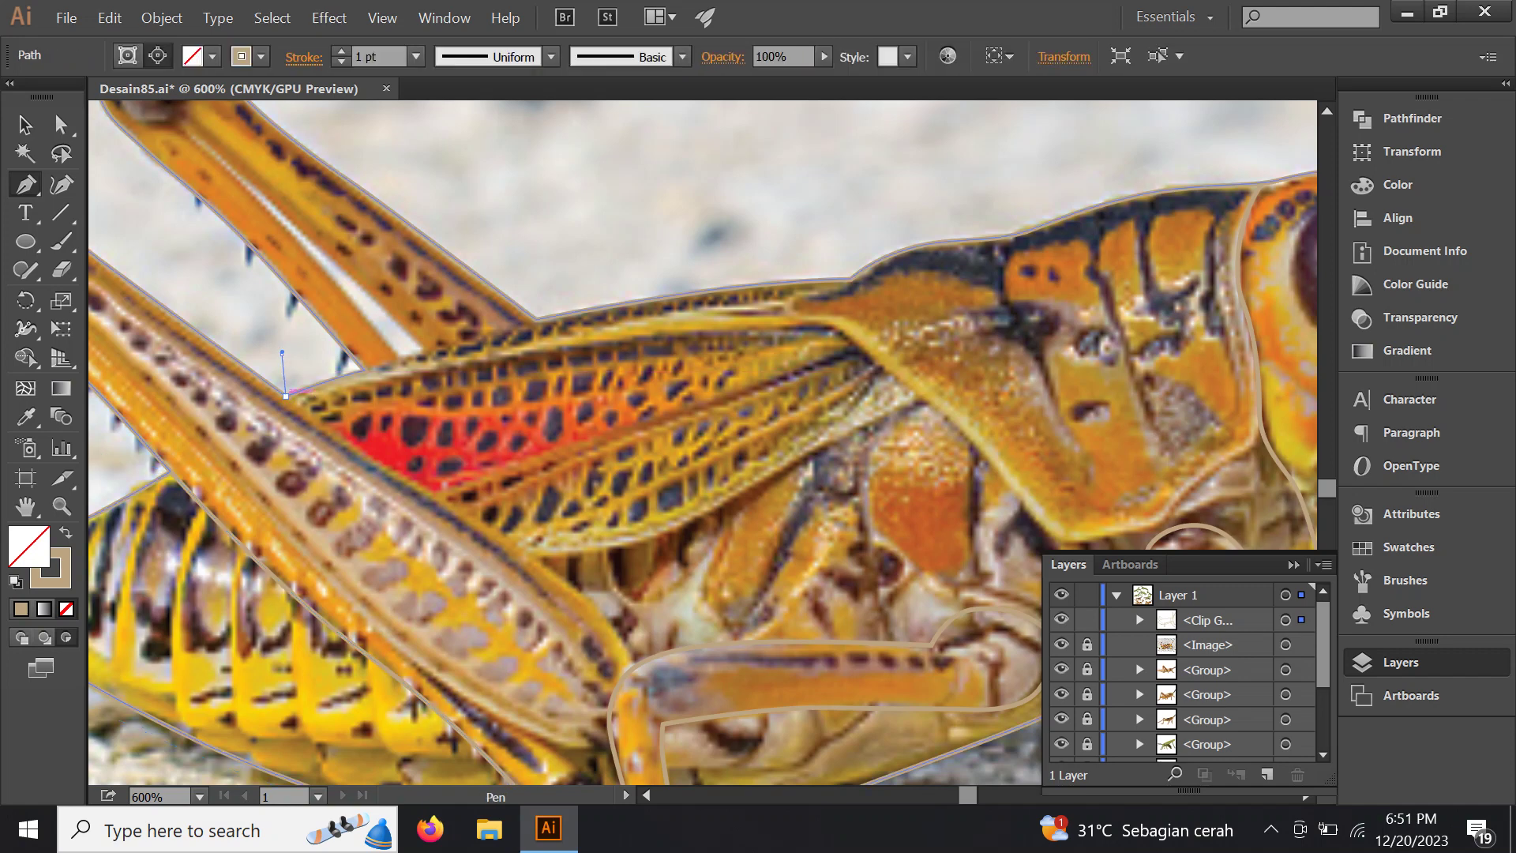
{"action": "left_click", "coordinate": [528, 557]}
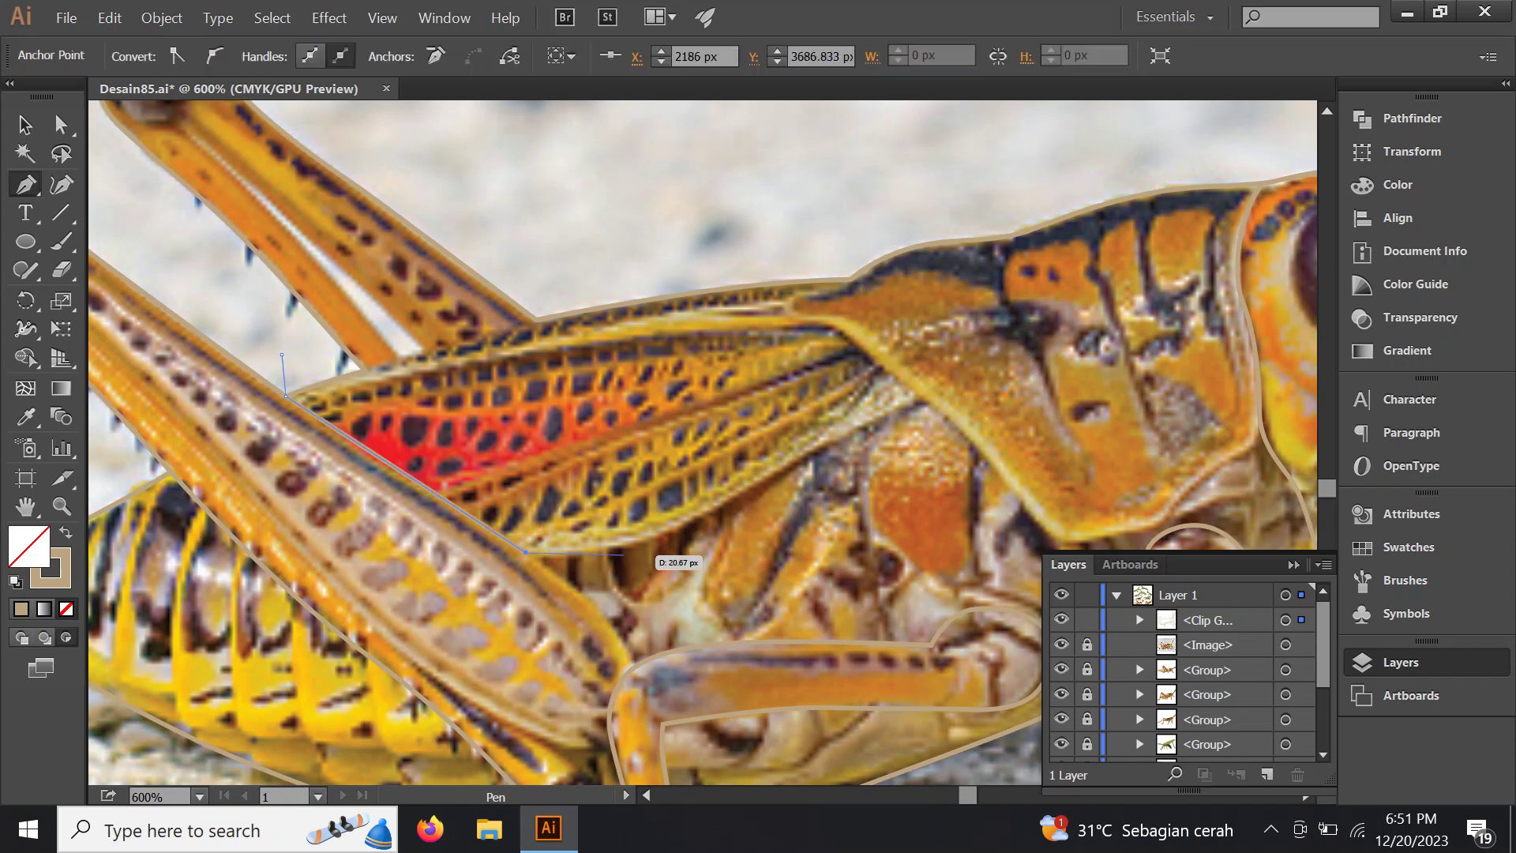
{"action": "left_click_drag", "start_coordinate": [675, 529], "coordinate": [705, 520]}
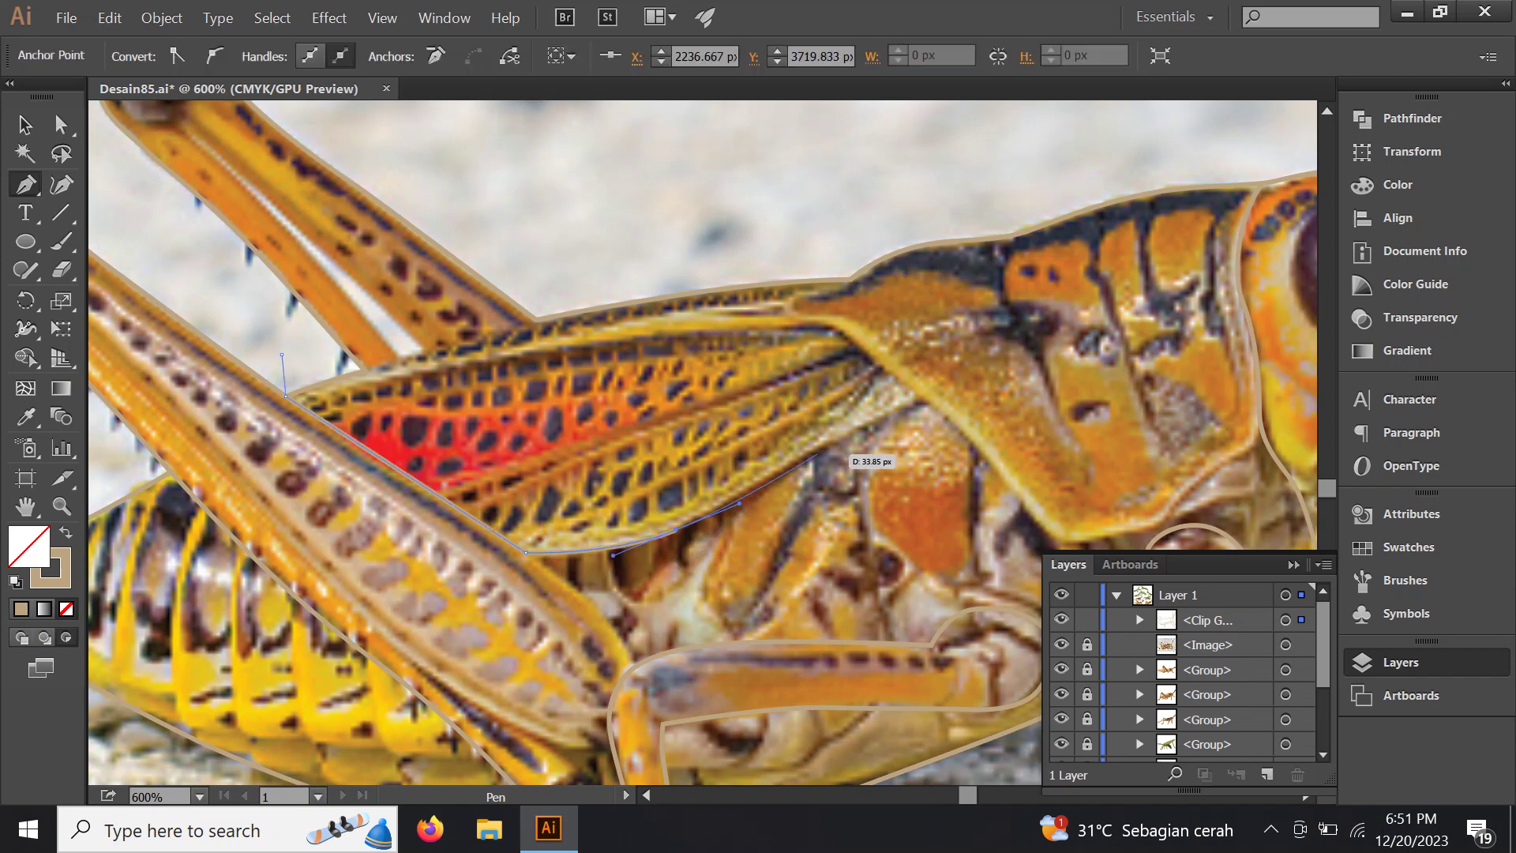
{"action": "left_click", "coordinate": [927, 399]}
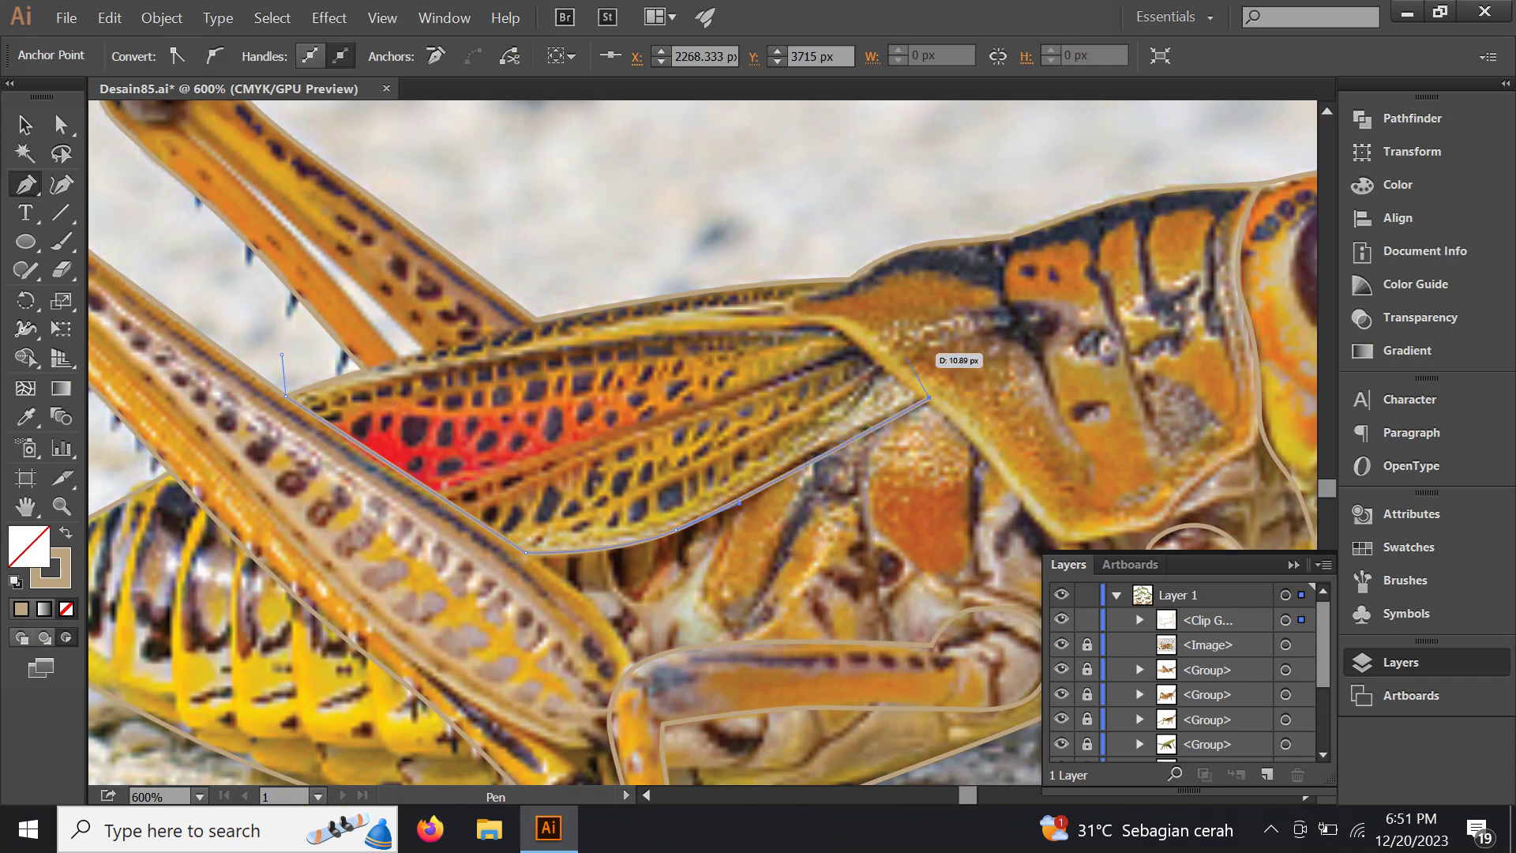
Carry the wing path up the thorax, over the back and along the wing top to its start
{"action": "left_click", "coordinate": [836, 327]}
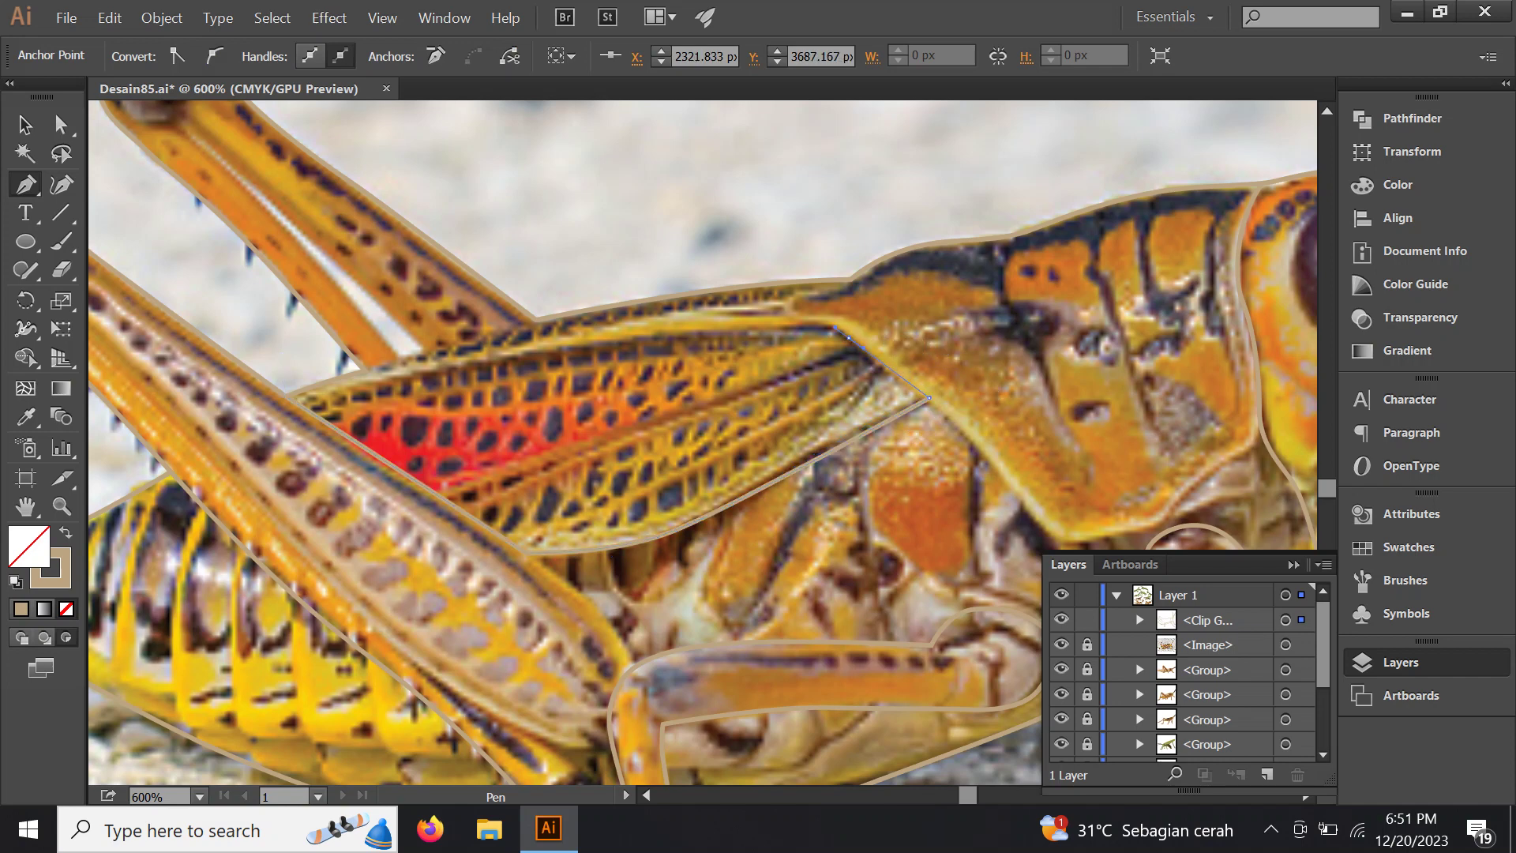
{"action": "left_click", "coordinate": [825, 313]}
{"action": "left_click", "coordinate": [851, 279]}
{"action": "left_click", "coordinate": [843, 236]}
{"action": "left_click", "coordinate": [589, 229]}
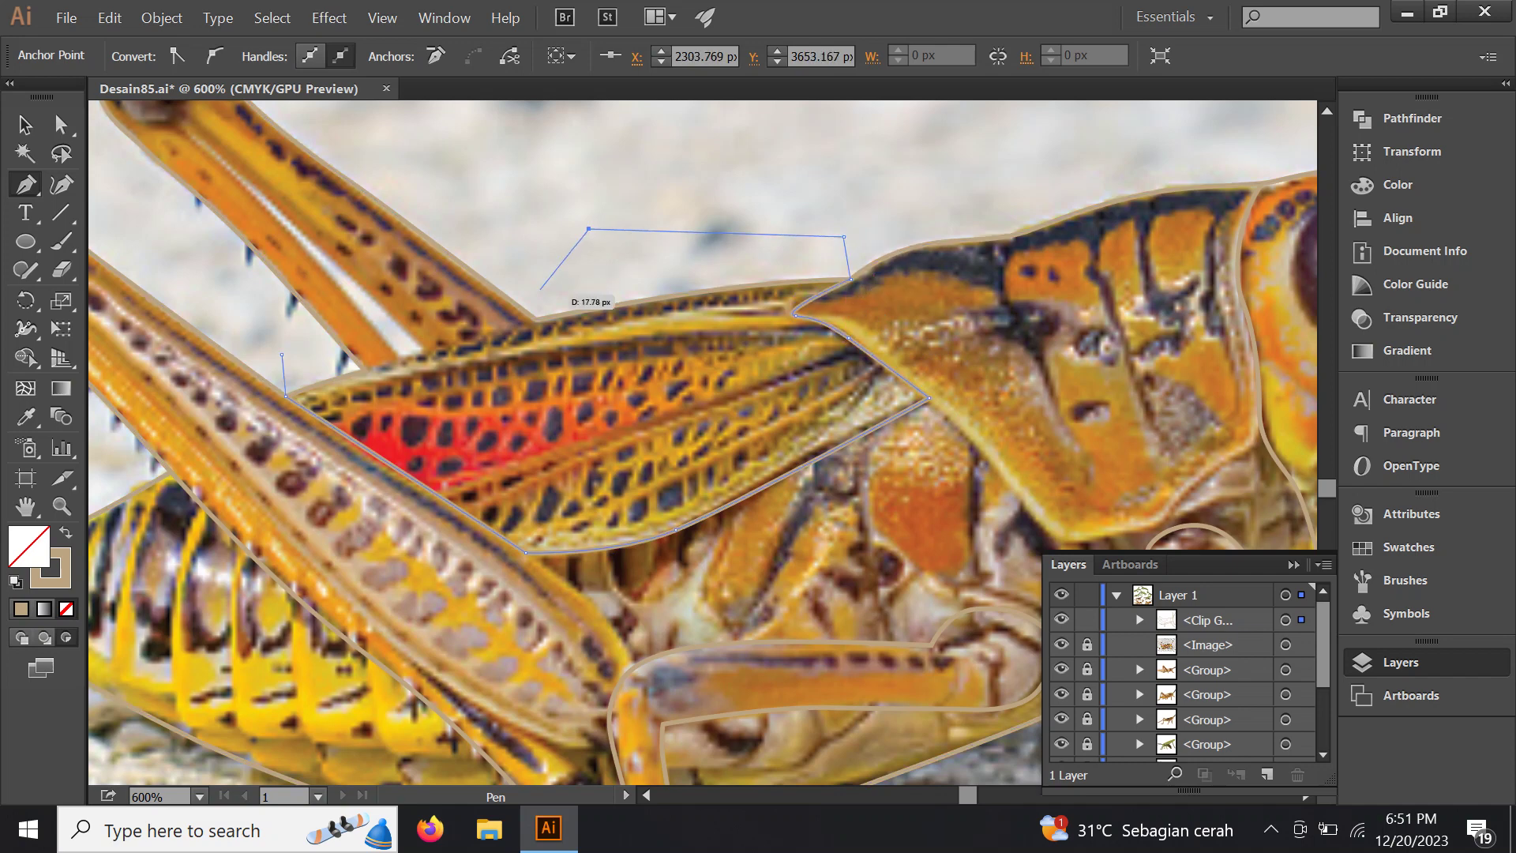
{"action": "left_click", "coordinate": [537, 319]}
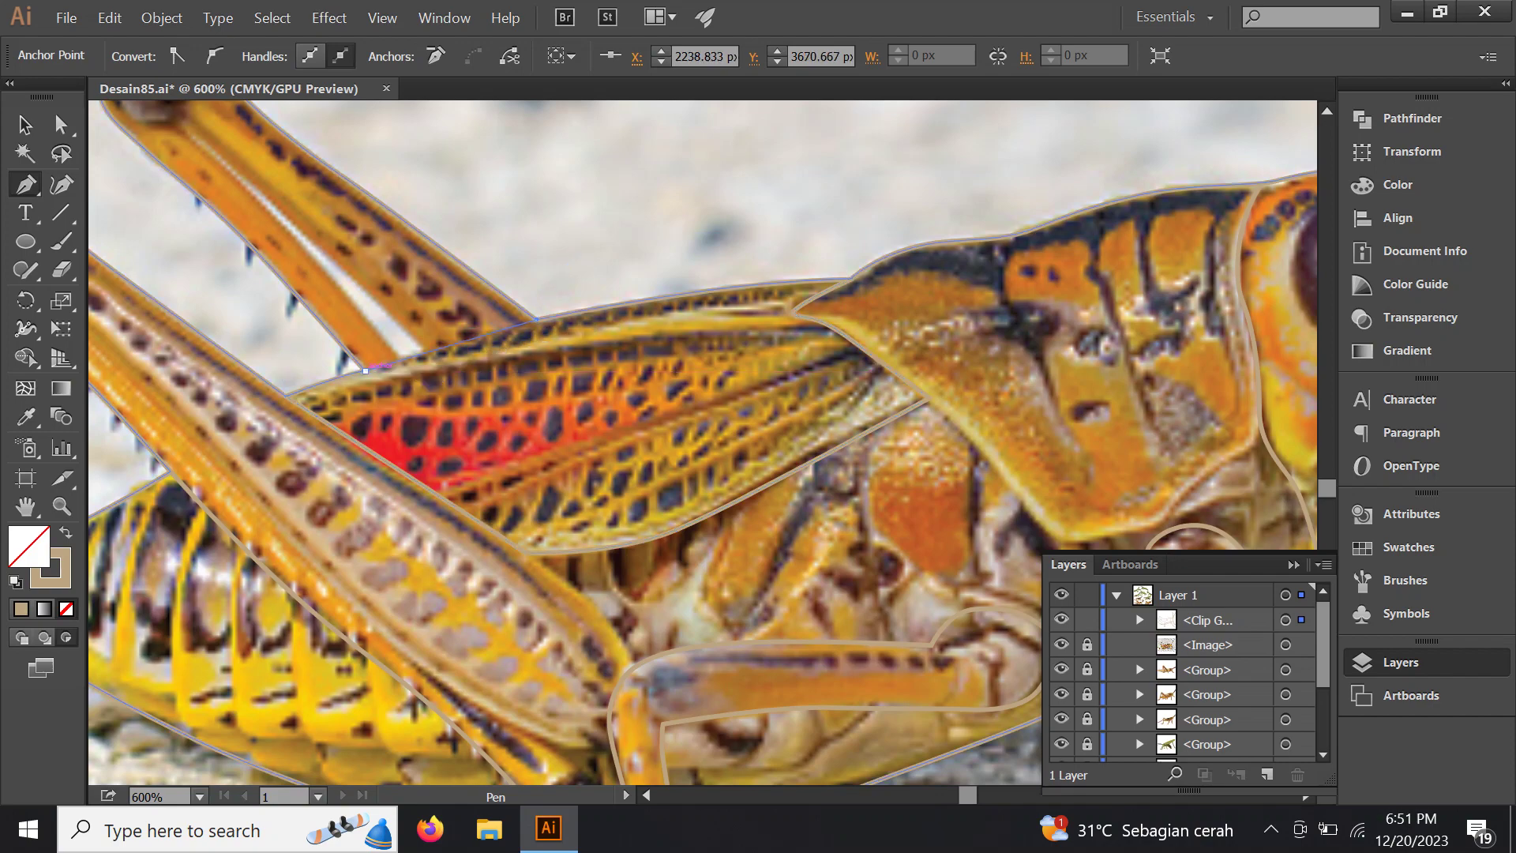
{"action": "left_click", "coordinate": [365, 369]}
{"action": "left_click", "coordinate": [305, 353]}
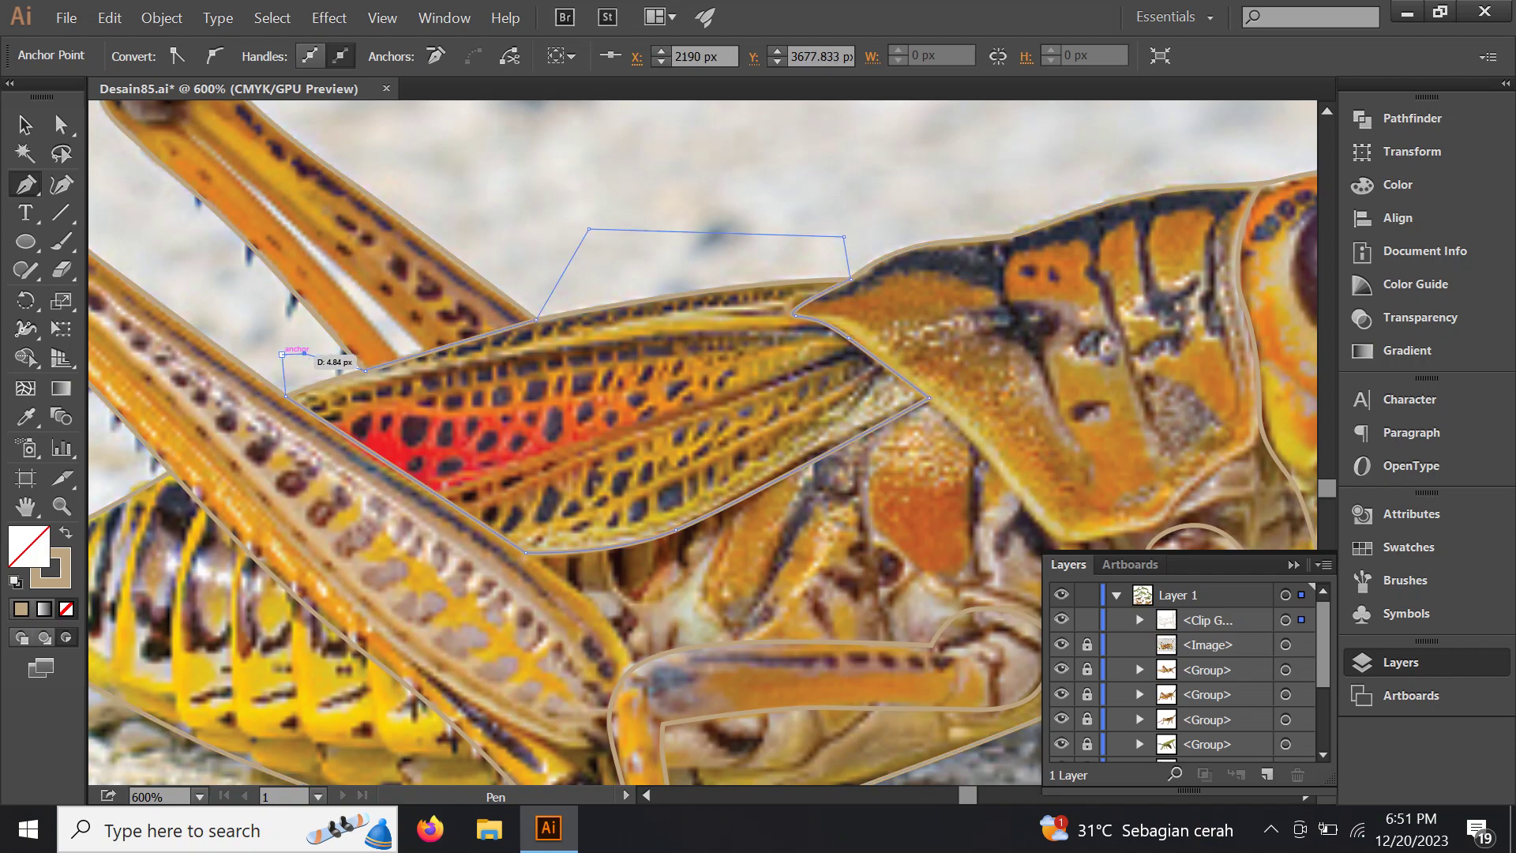
{"action": "left_click", "coordinate": [282, 353]}
{"action": "scroll", "coordinate": [335, 341], "scroll_direction": "down", "scroll_amount": 3}
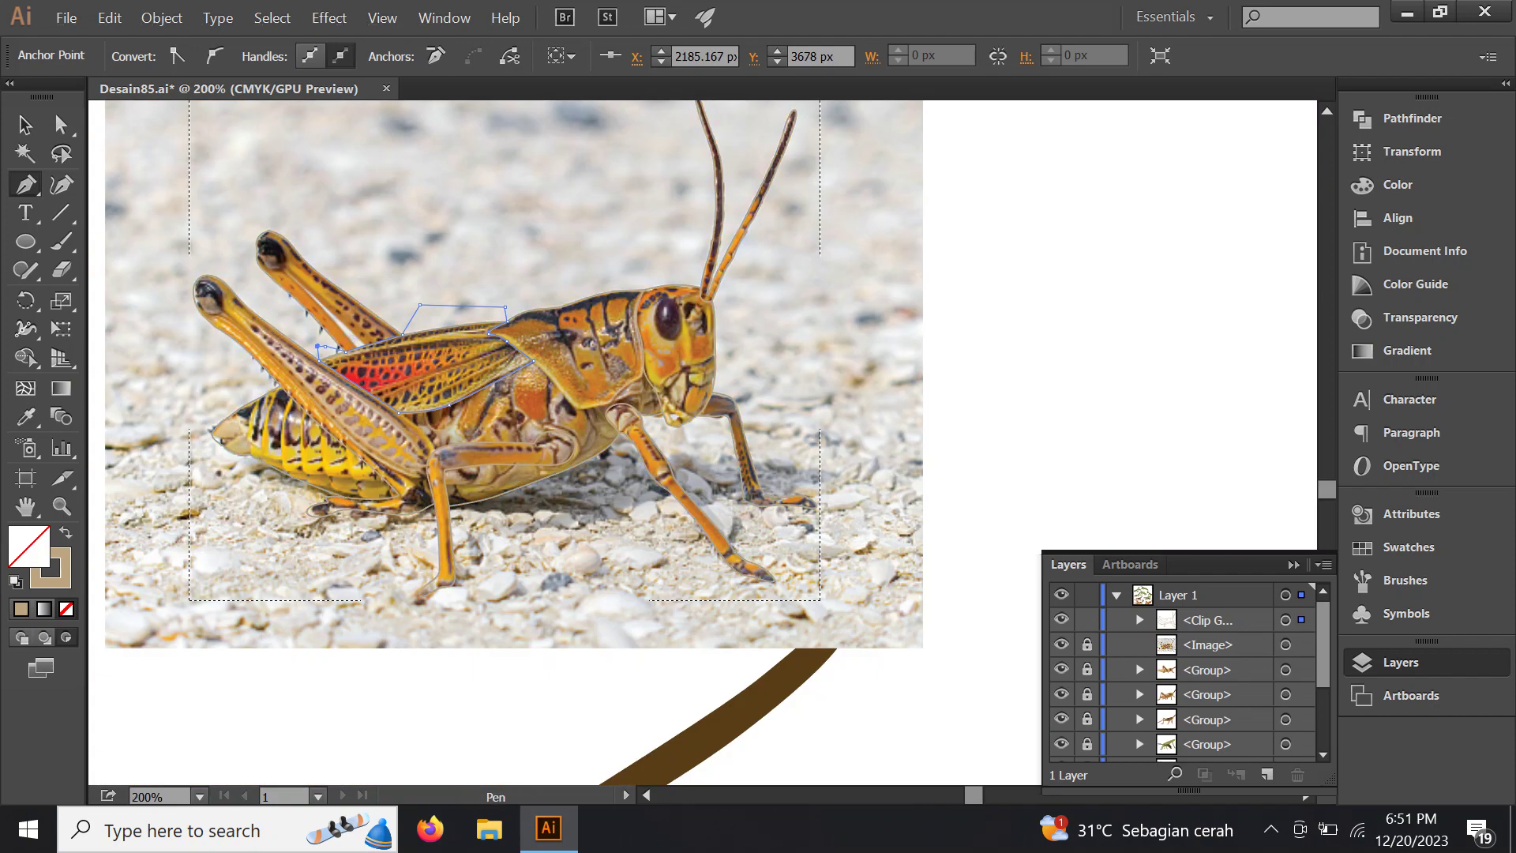
Divide the clipped grasshopper picture into pieces along the traced outlines with Pathfinder
{"action": "scroll", "coordinate": [455, 403], "scroll_direction": "up", "scroll_amount": 1}
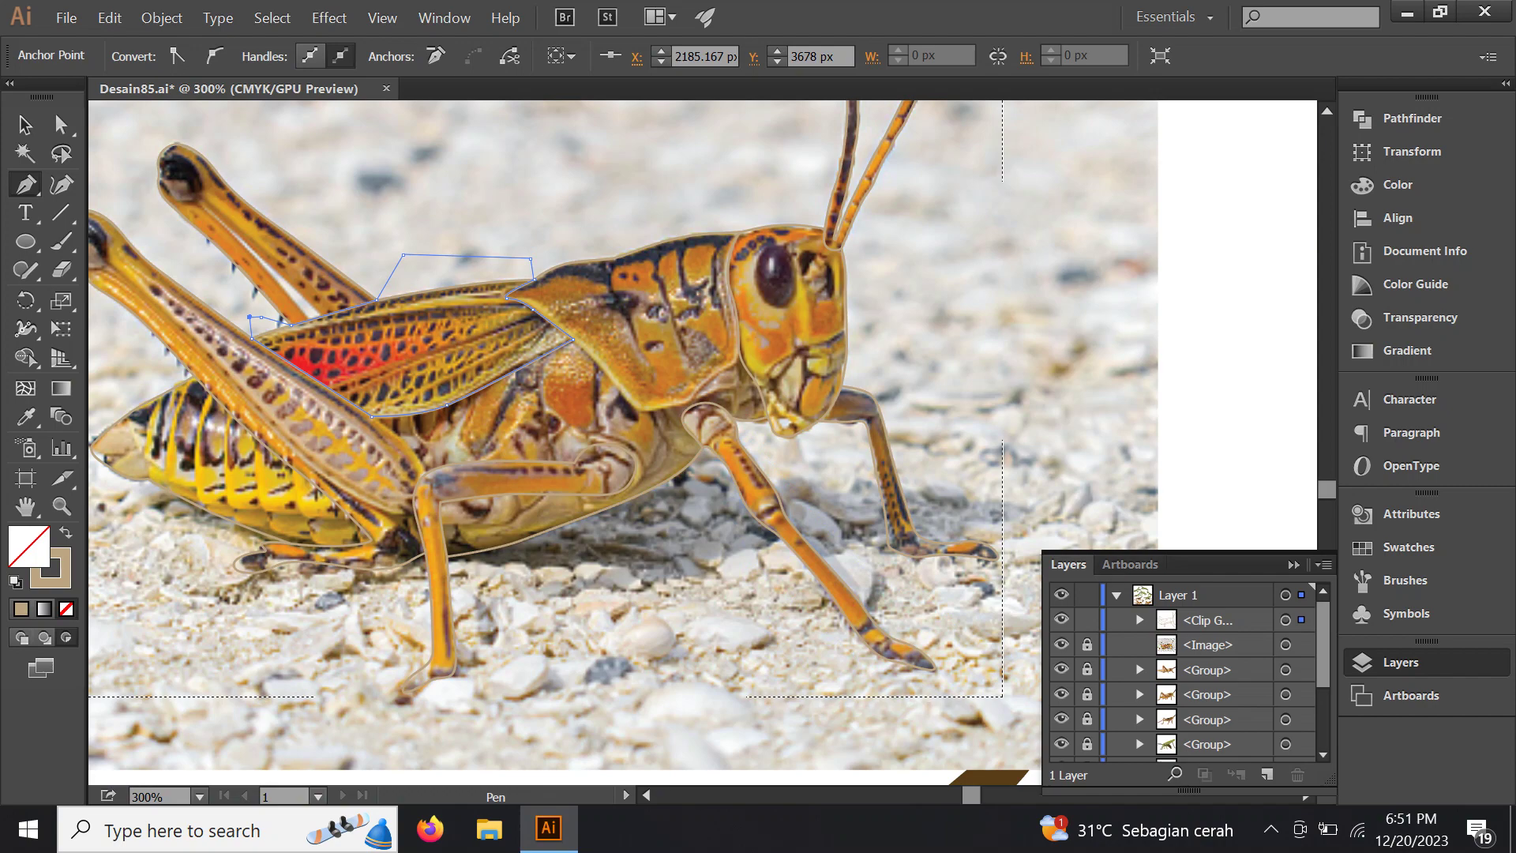
{"action": "left_click", "coordinate": [1285, 620]}
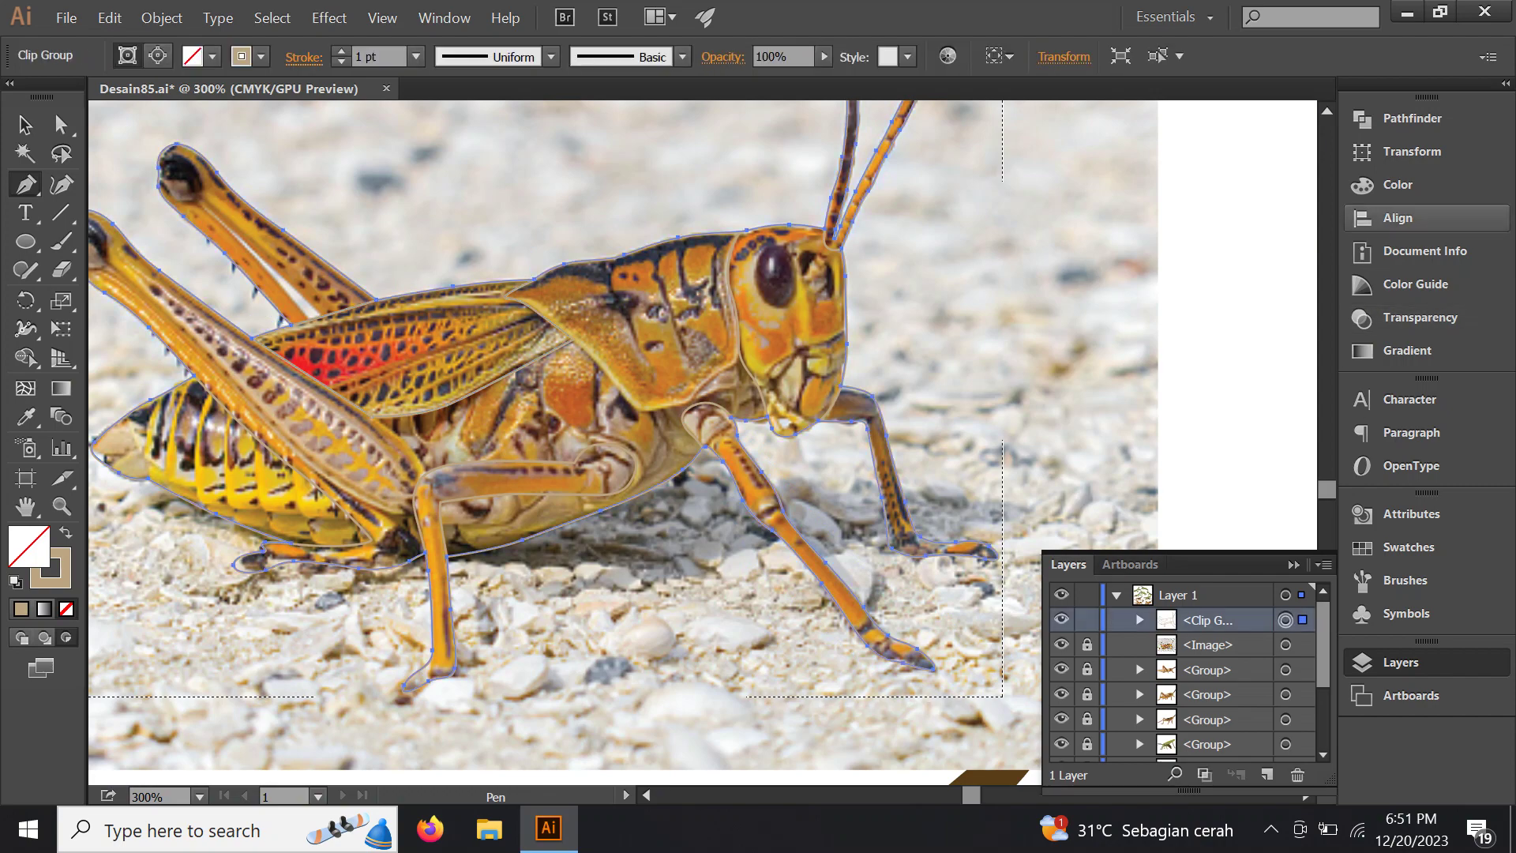
{"action": "left_click", "coordinate": [1398, 117]}
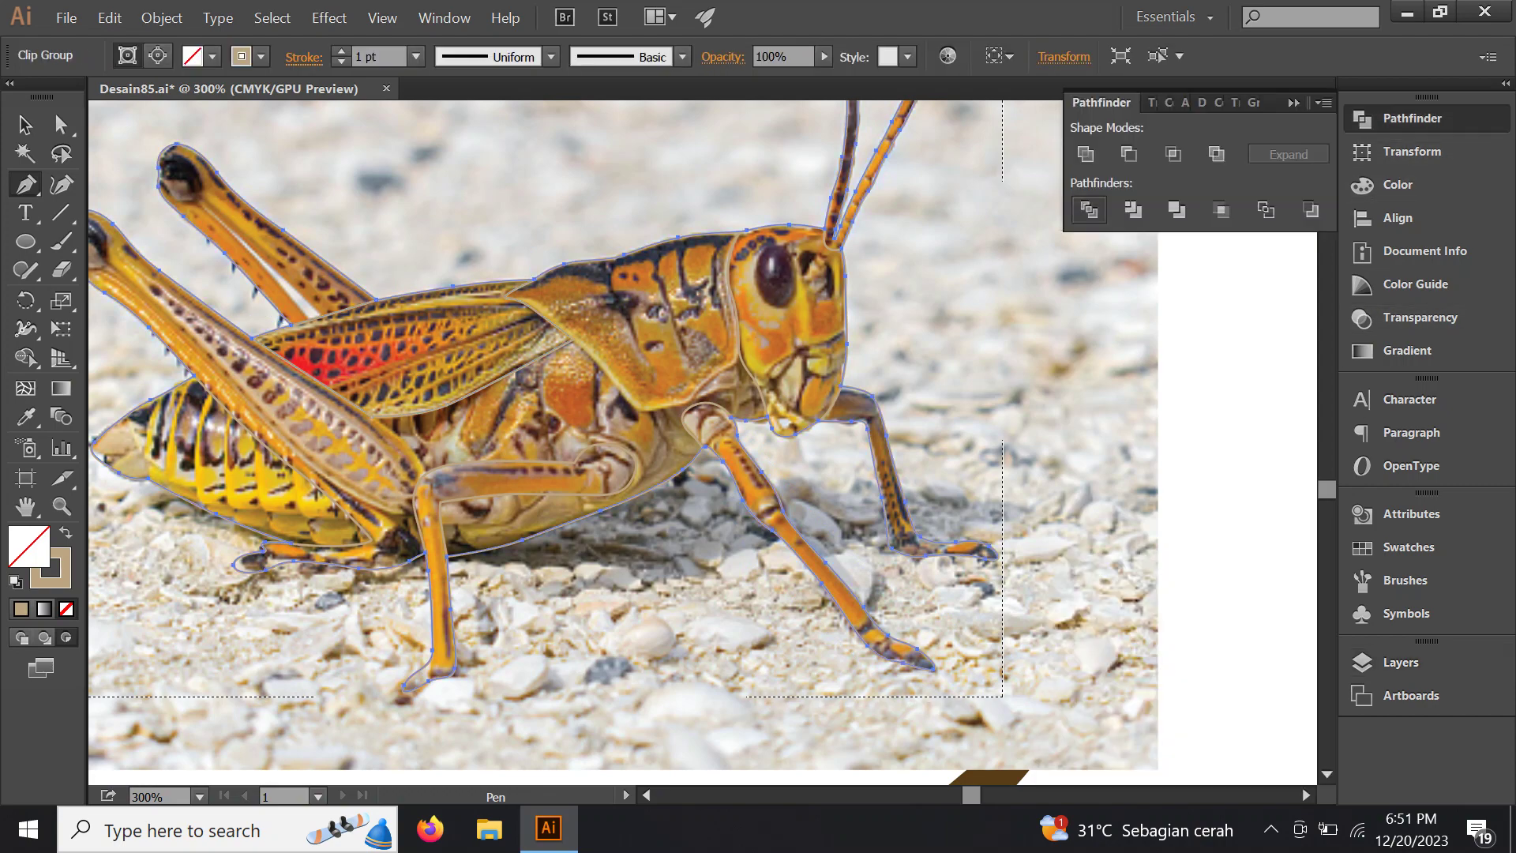
{"action": "left_click", "coordinate": [1089, 209]}
{"action": "left_click", "coordinate": [1293, 103]}
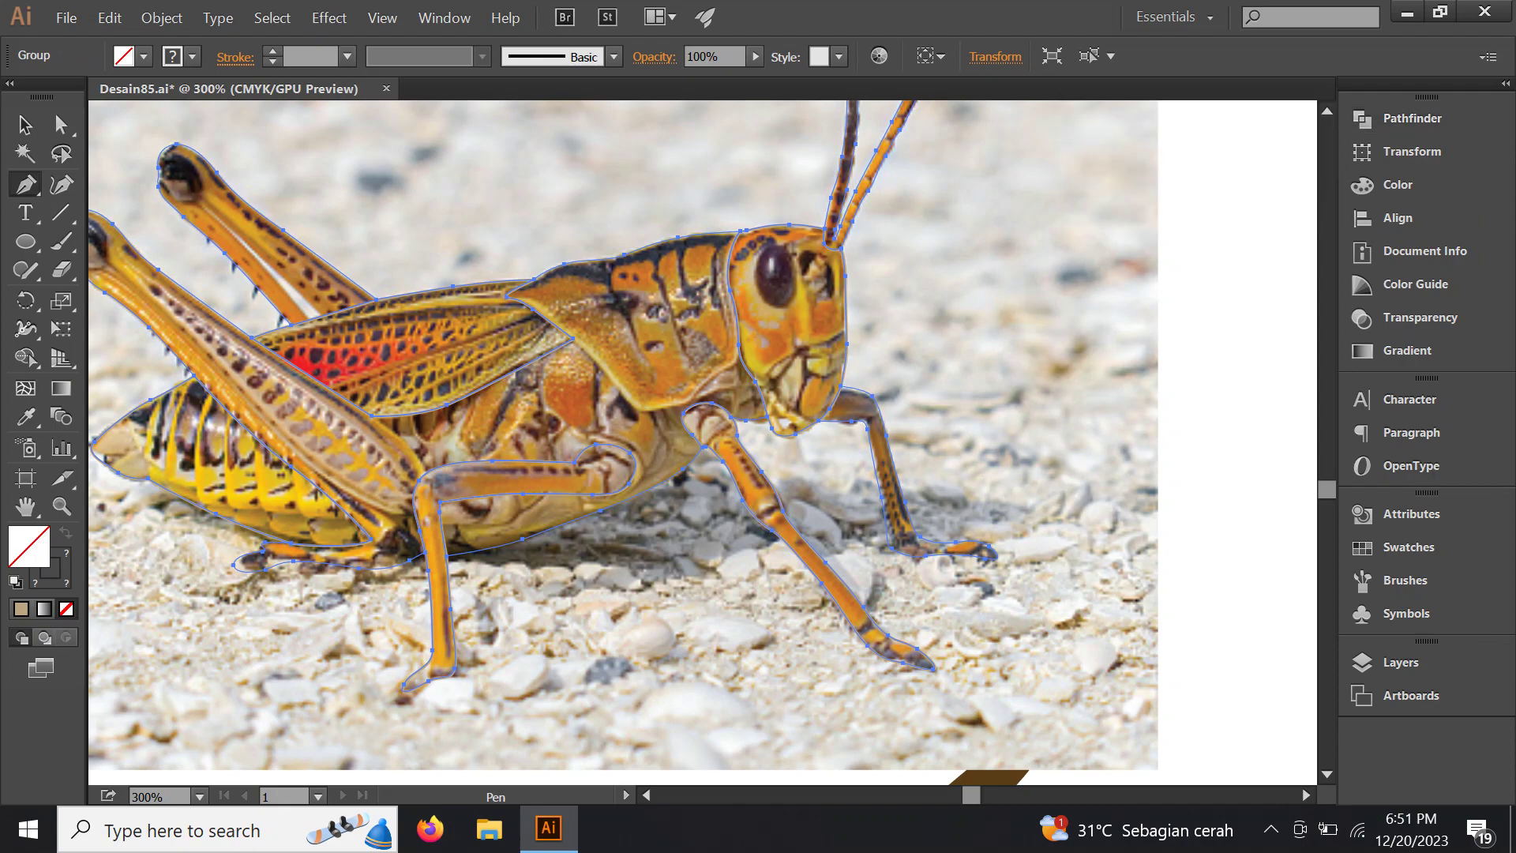
Ungroup the divided pieces, show the Layers panel, and select only the wing piece
{"action": "left_click_drag", "start_coordinate": [752, 245], "coordinate": [812, 340]}
{"action": "scroll", "coordinate": [811, 339], "scroll_direction": "down", "scroll_amount": 1}
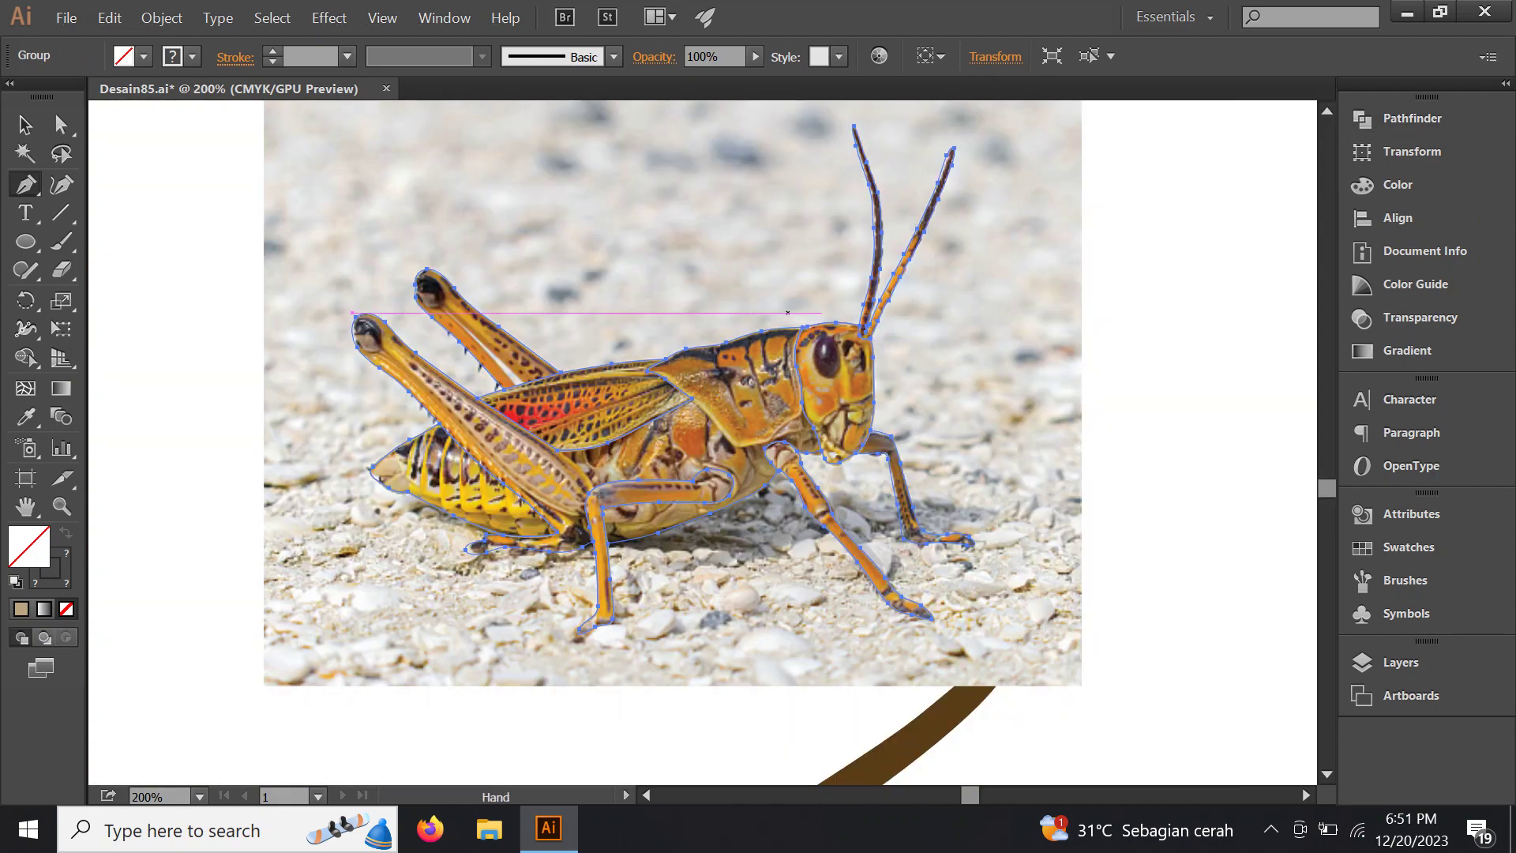
{"action": "right_click", "coordinate": [750, 366]}
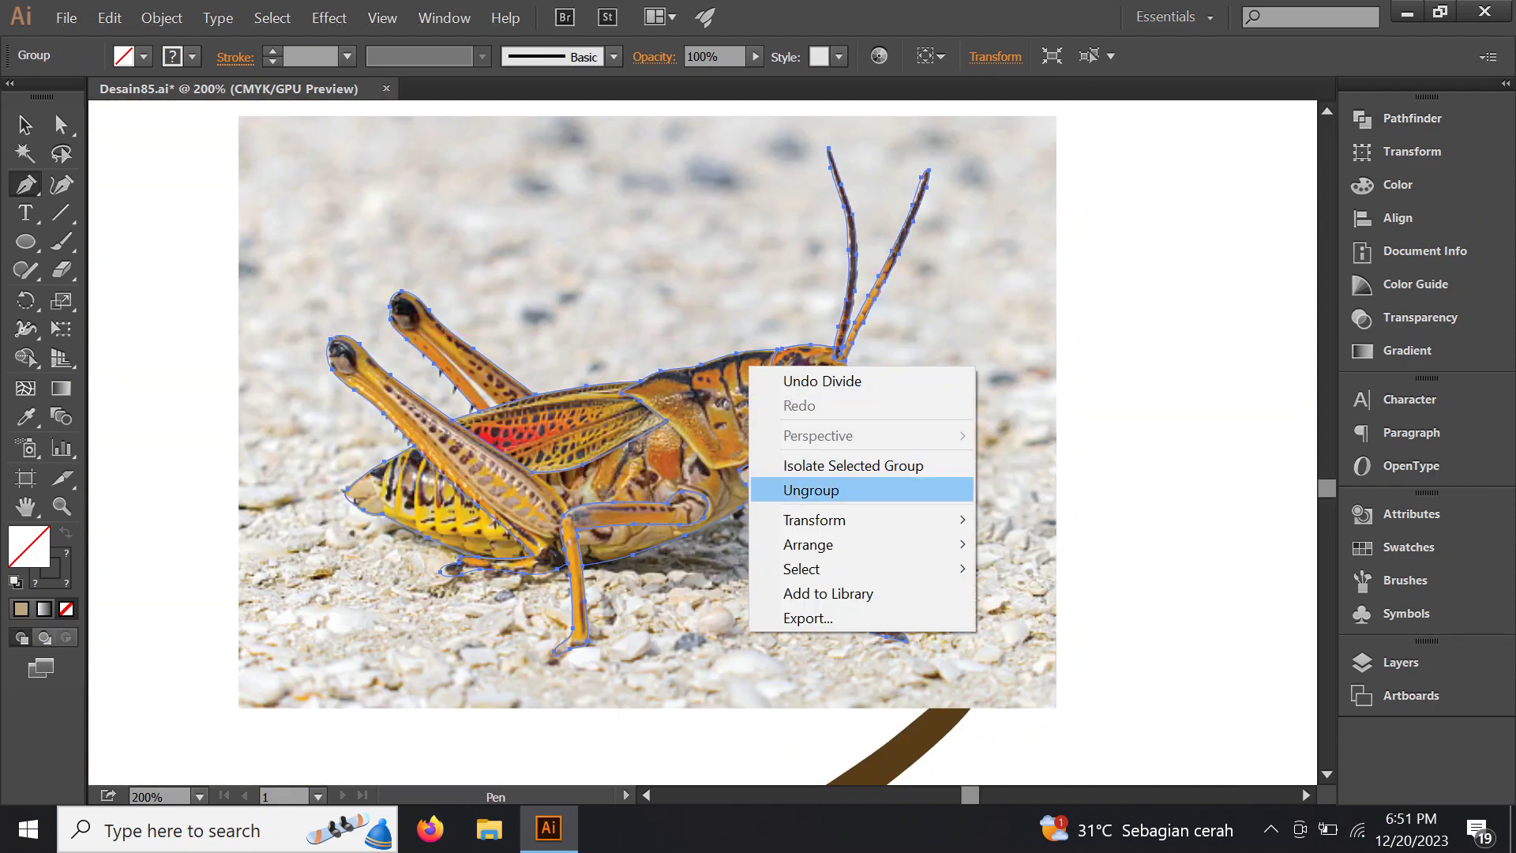
{"action": "left_click", "coordinate": [811, 489]}
{"action": "left_click", "coordinate": [1398, 661]}
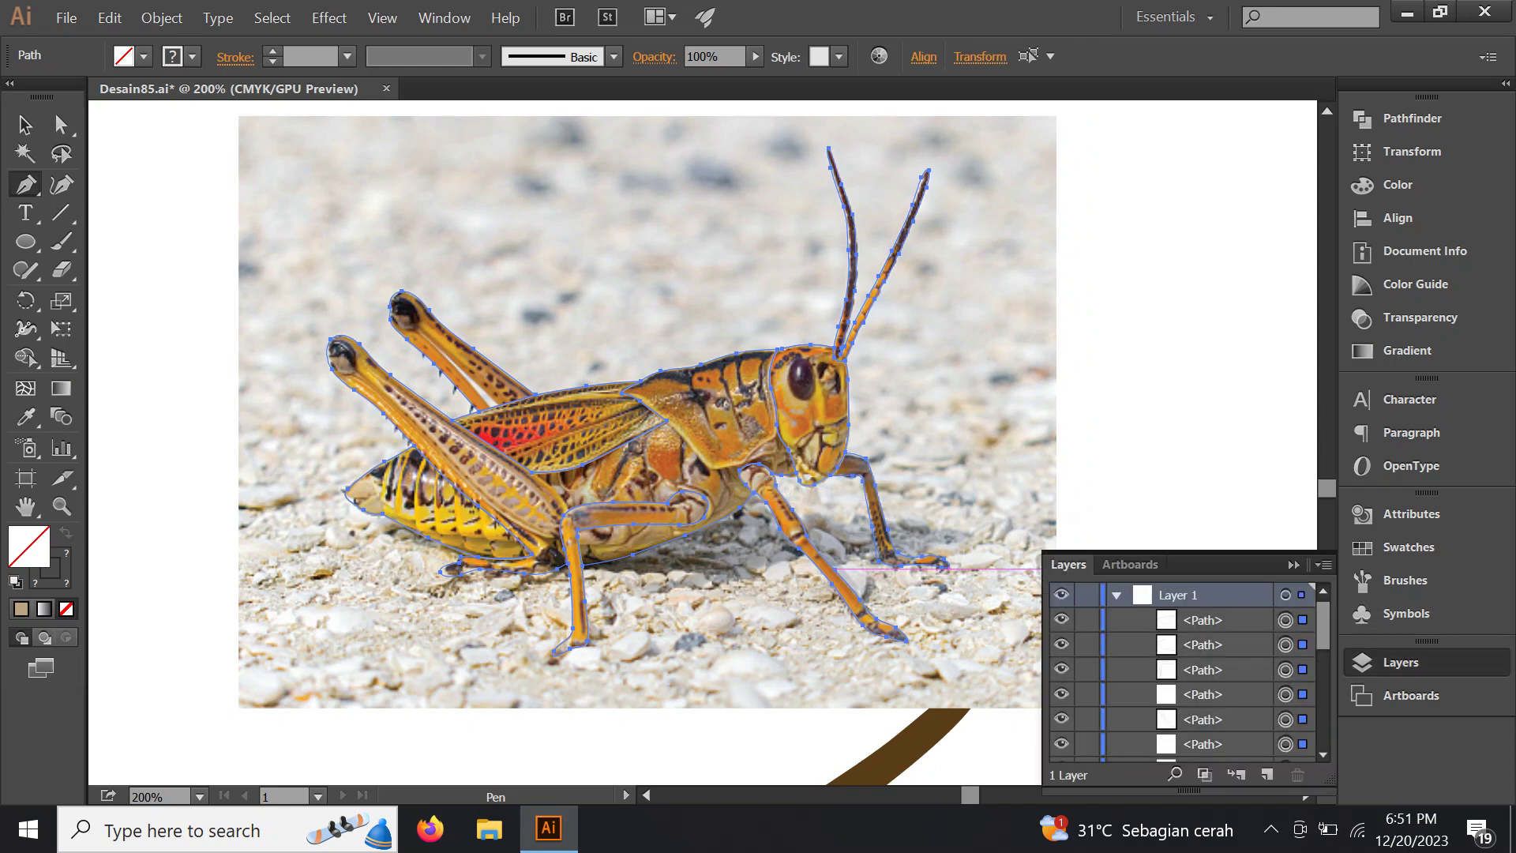
{"action": "left_click", "coordinate": [560, 427], "text": "ctrl"}
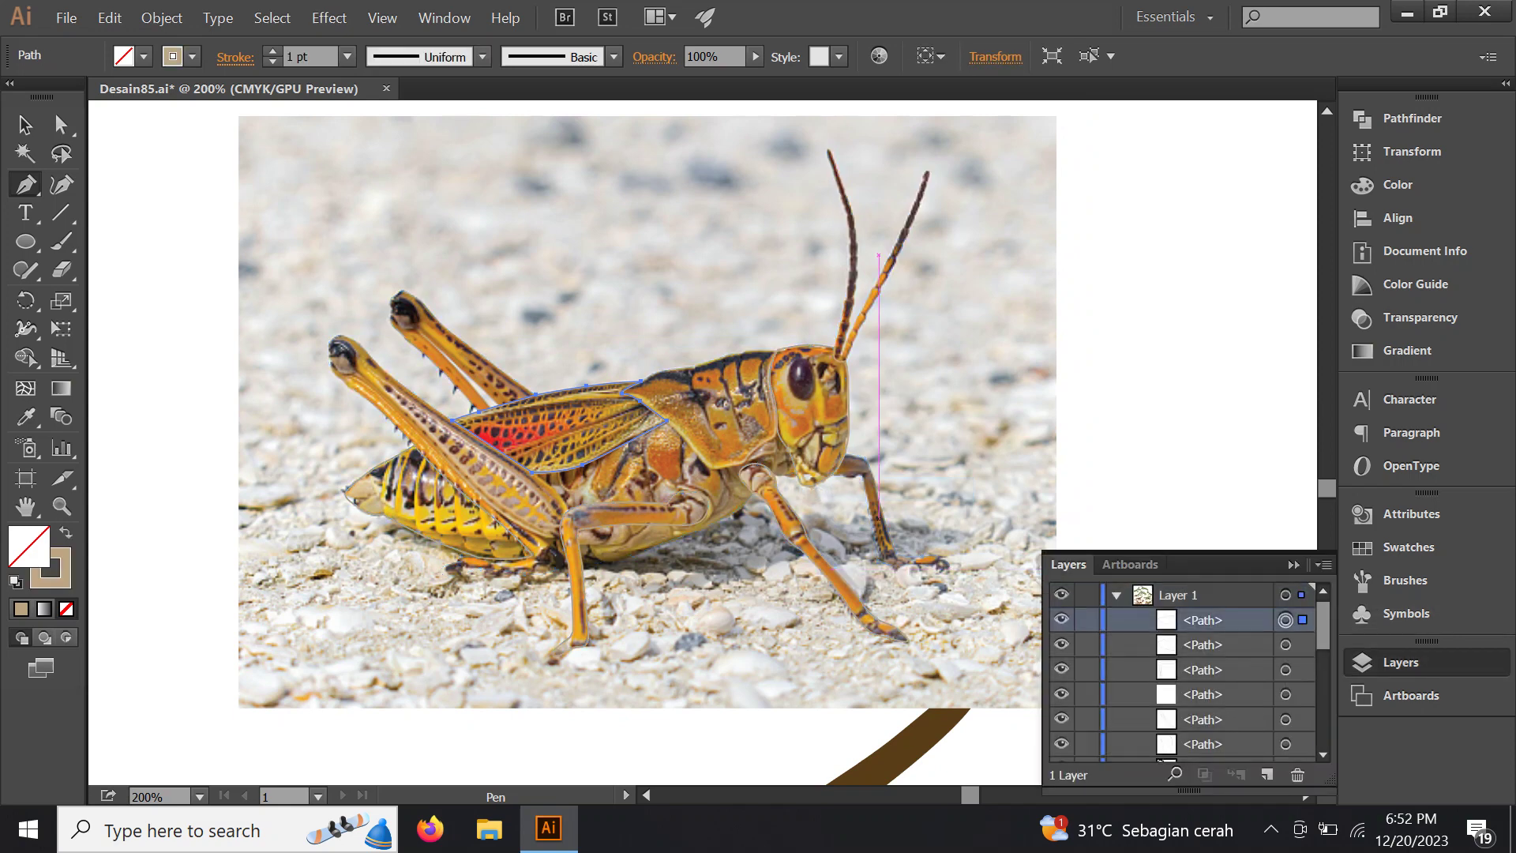
With the Eyedropper, fill the wing piece with tan sampled from a cartoon grasshopper
{"action": "key", "text": "i"}
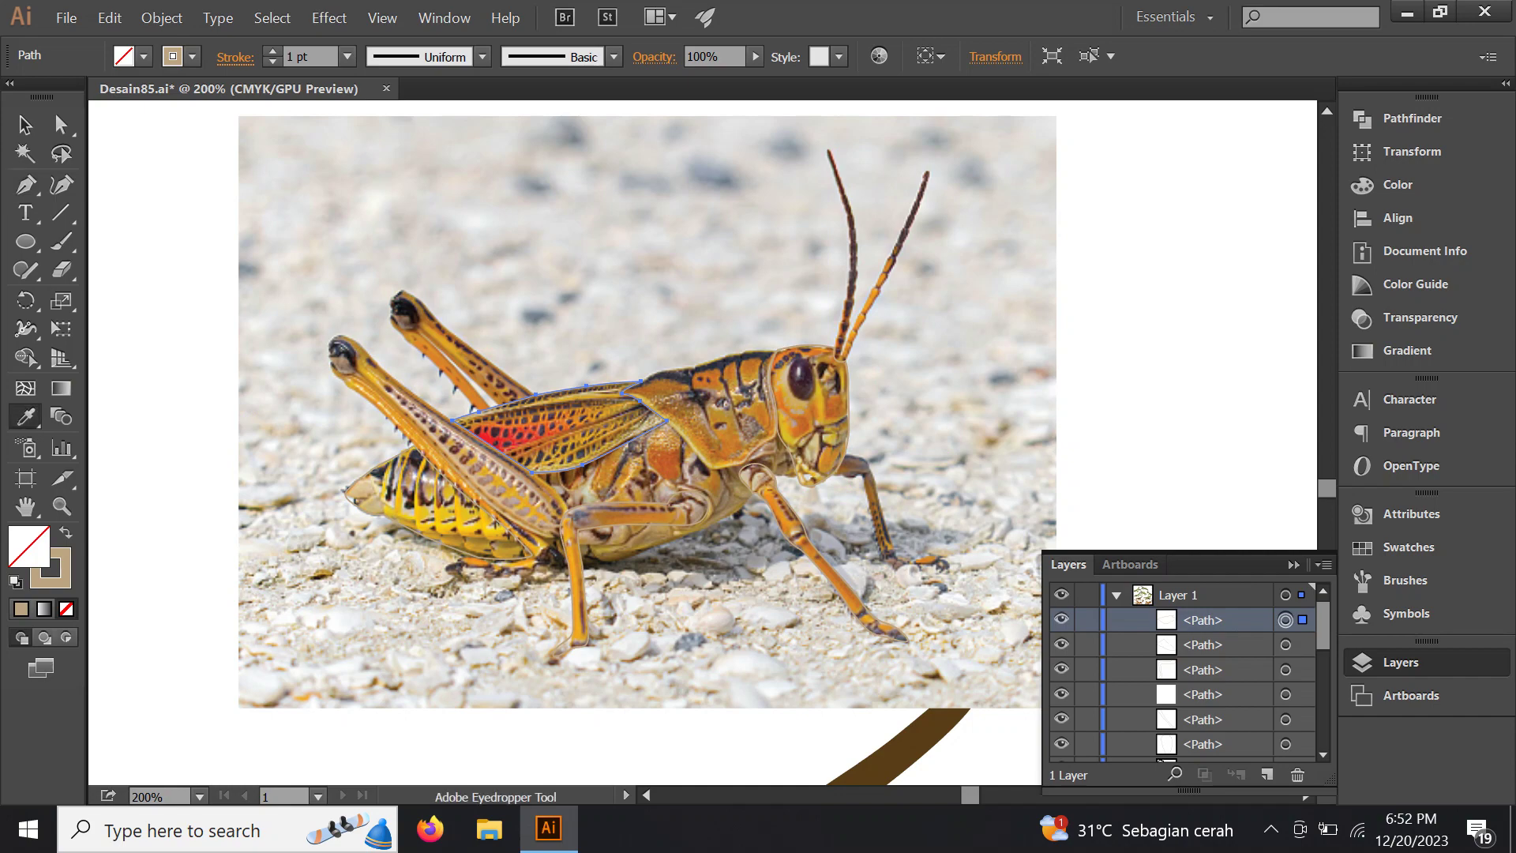
{"action": "key", "text": "ctrl+minus"}
{"action": "key", "text": "ctrl+minus"}
{"action": "scroll", "coordinate": [702, 442], "scroll_direction": "left", "scroll_amount": 5}
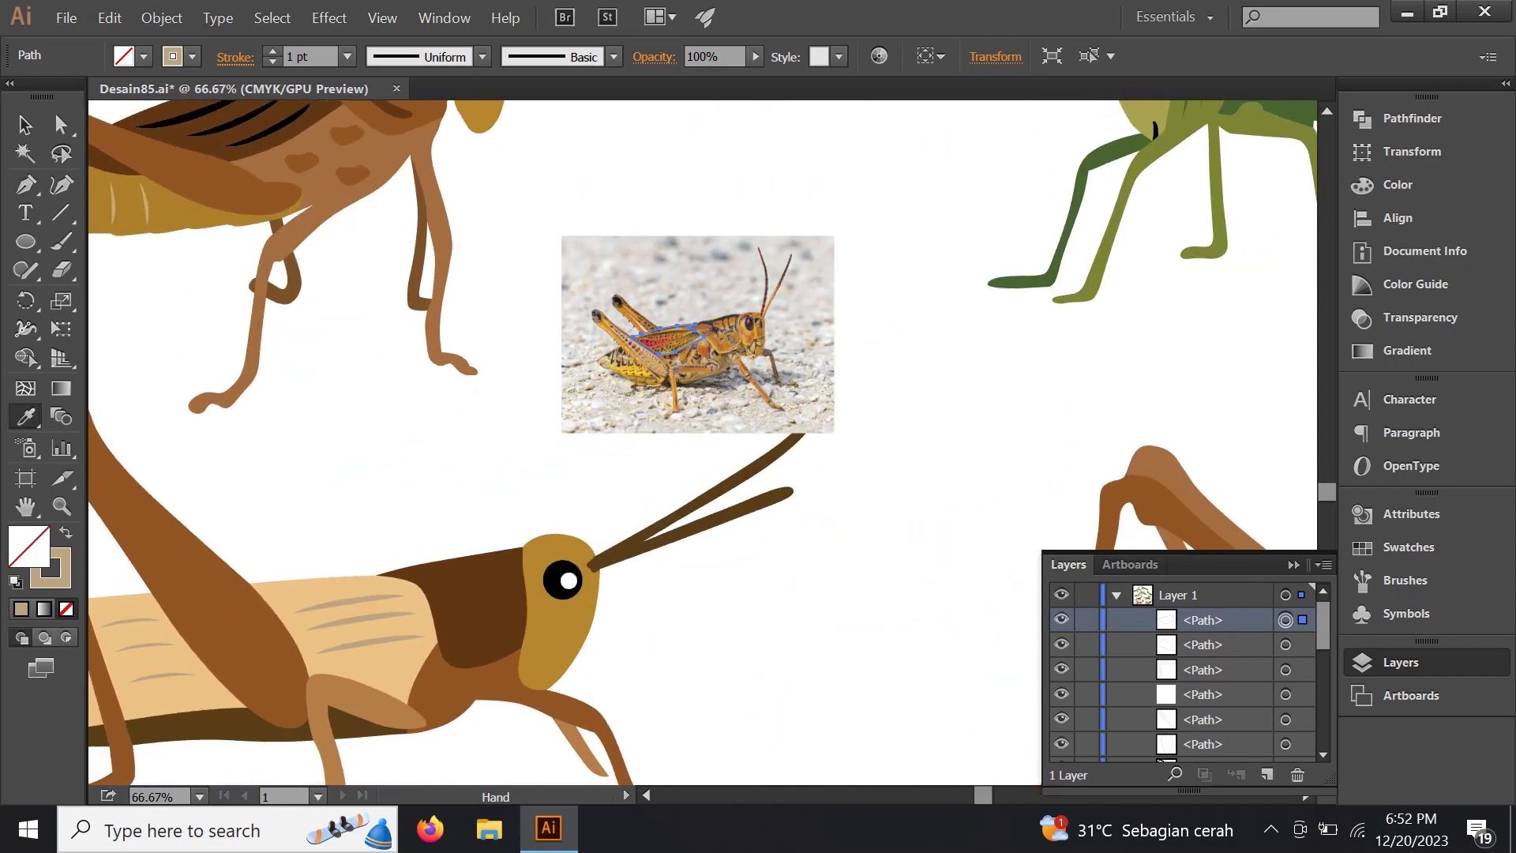
{"action": "scroll", "coordinate": [702, 442], "scroll_direction": "left", "scroll_amount": 2}
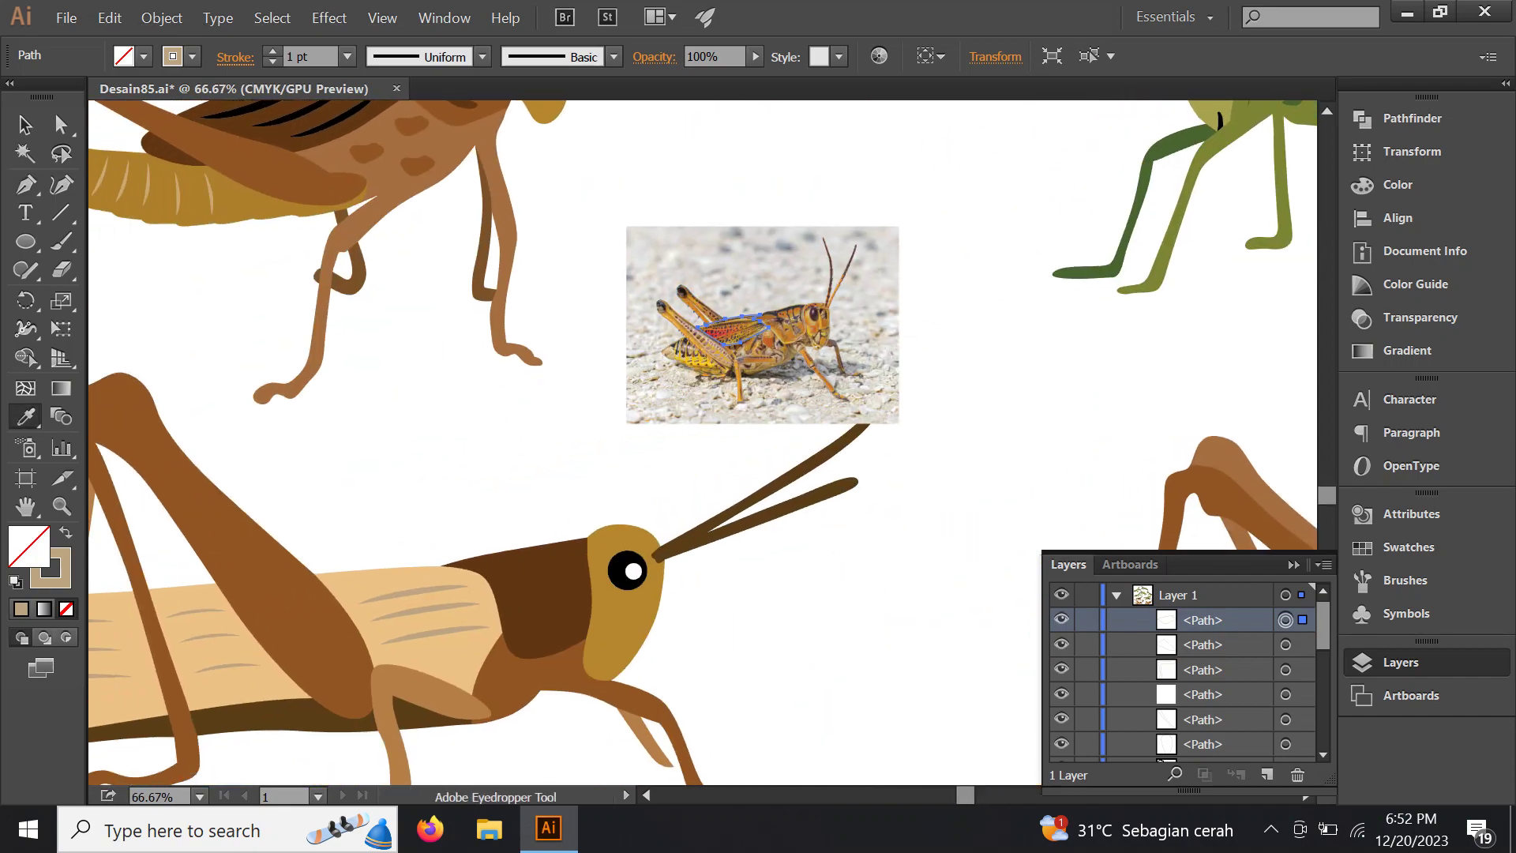
{"action": "scroll", "coordinate": [1184, 671], "scroll_direction": "down", "scroll_amount": 3}
{"action": "scroll", "coordinate": [1185, 671], "scroll_direction": "down", "scroll_amount": 2}
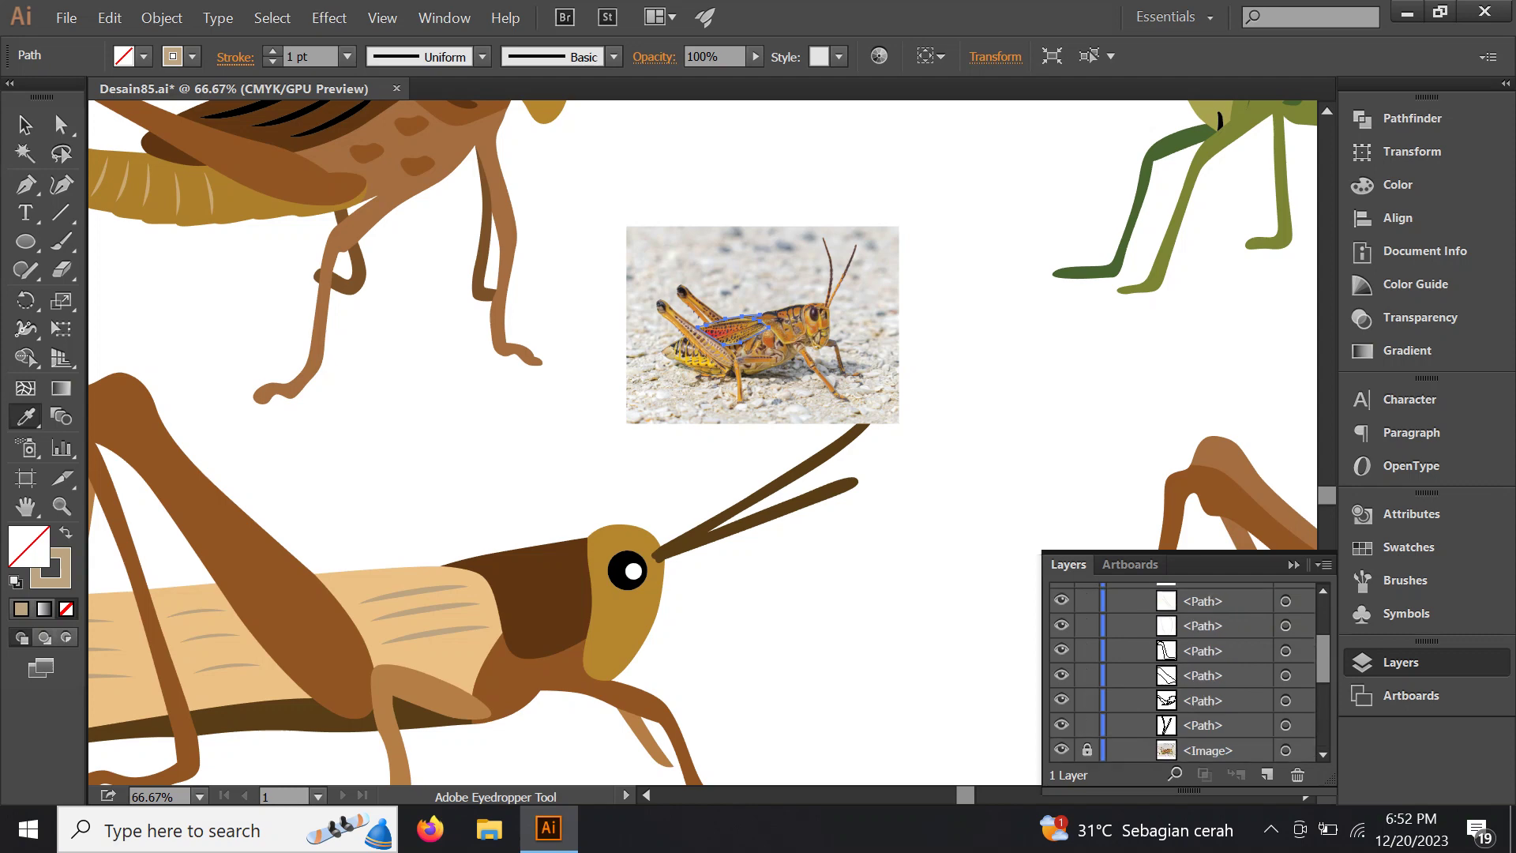
{"action": "scroll", "coordinate": [1184, 672], "scroll_direction": "down", "scroll_amount": 1}
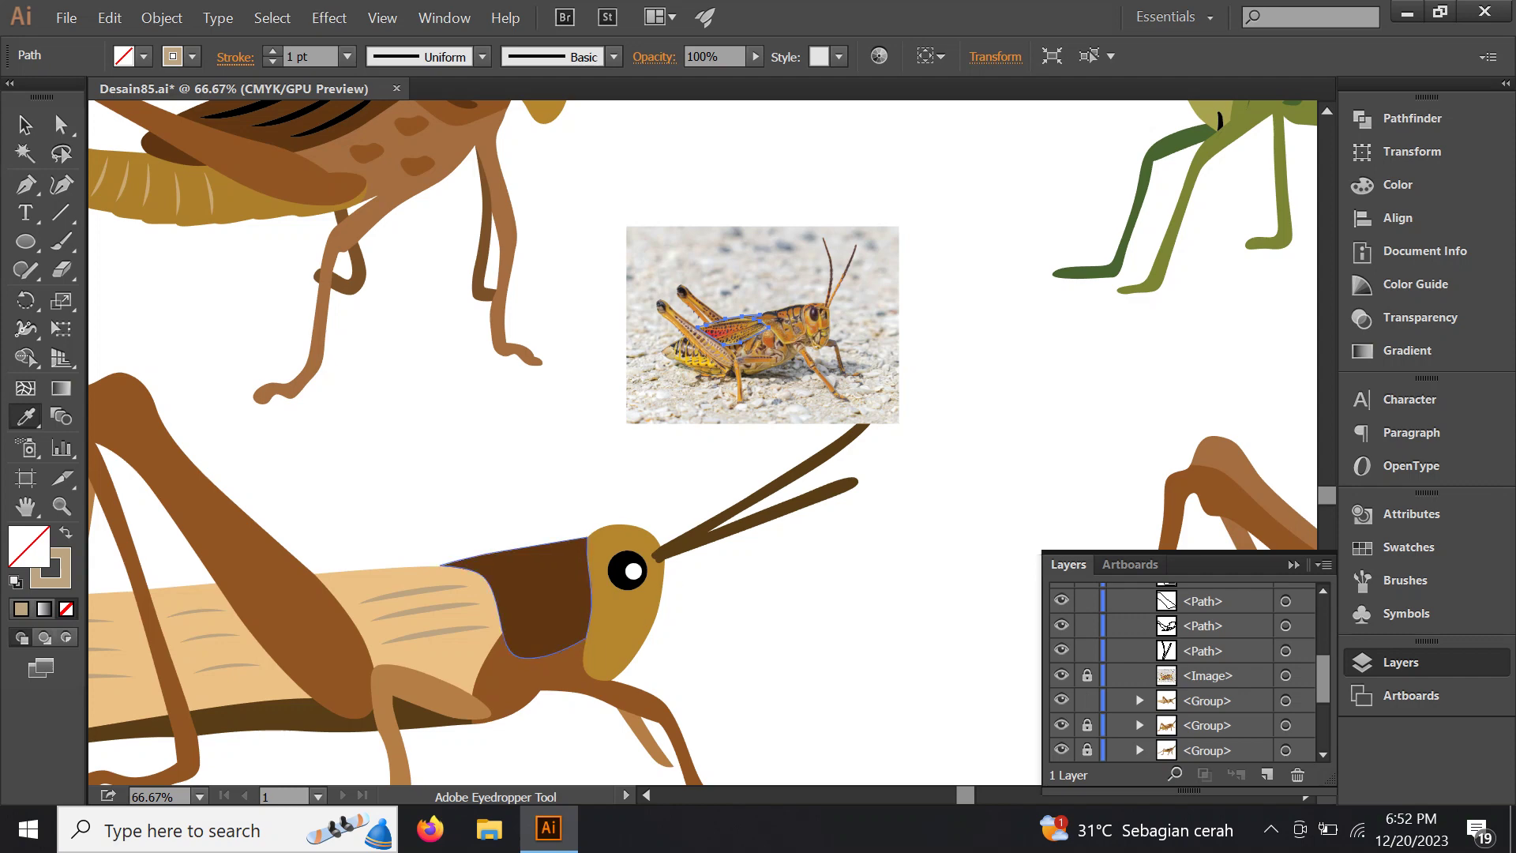
{"action": "left_click", "coordinate": [395, 624]}
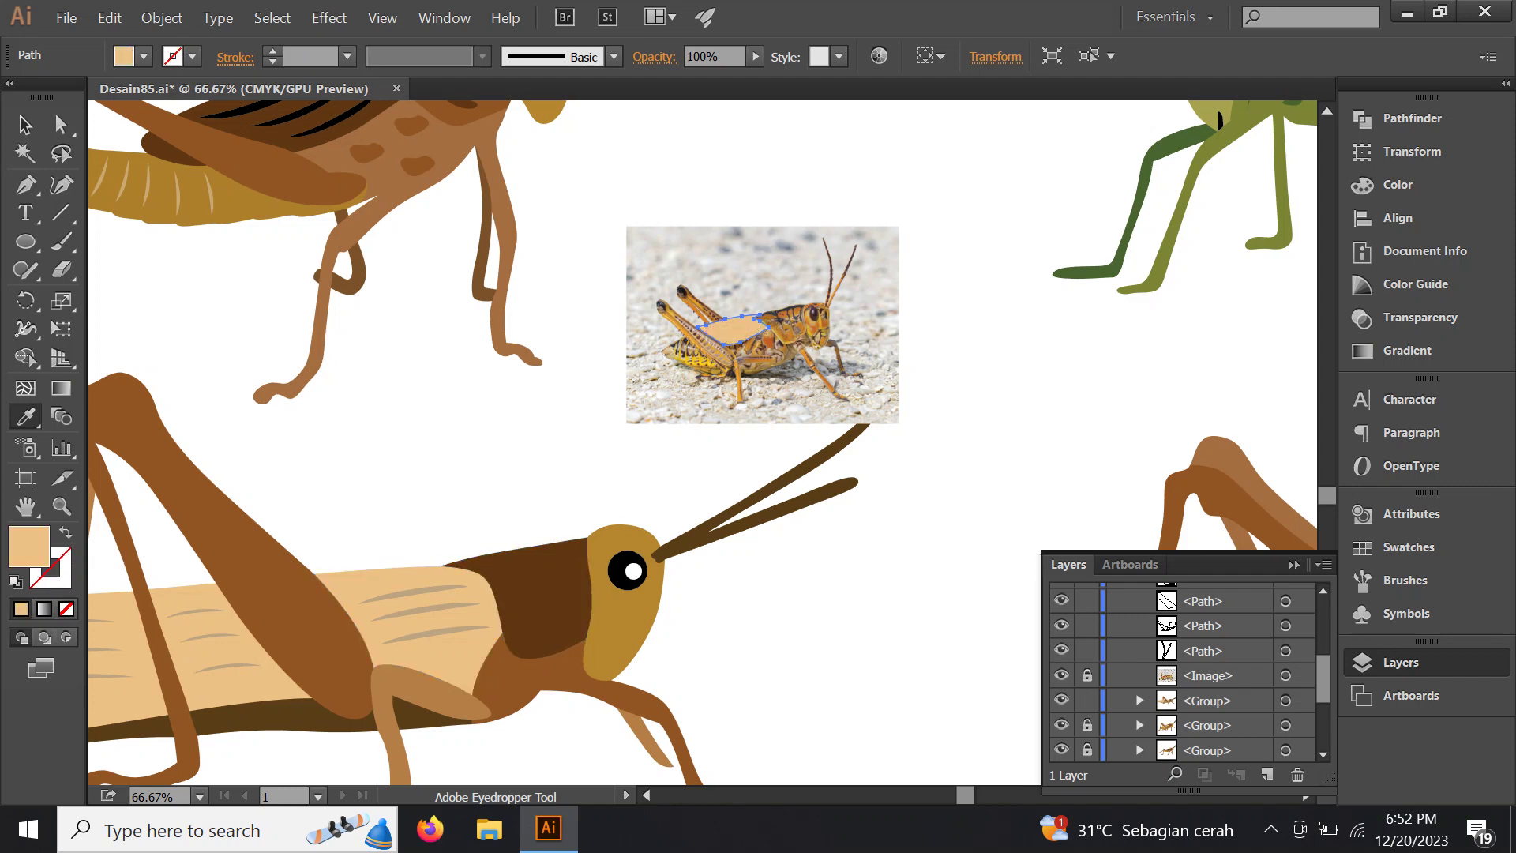
Select the belly piece and fill it with dark brown from the cartoons
{"action": "scroll", "coordinate": [1184, 671], "scroll_direction": "up", "scroll_amount": 5}
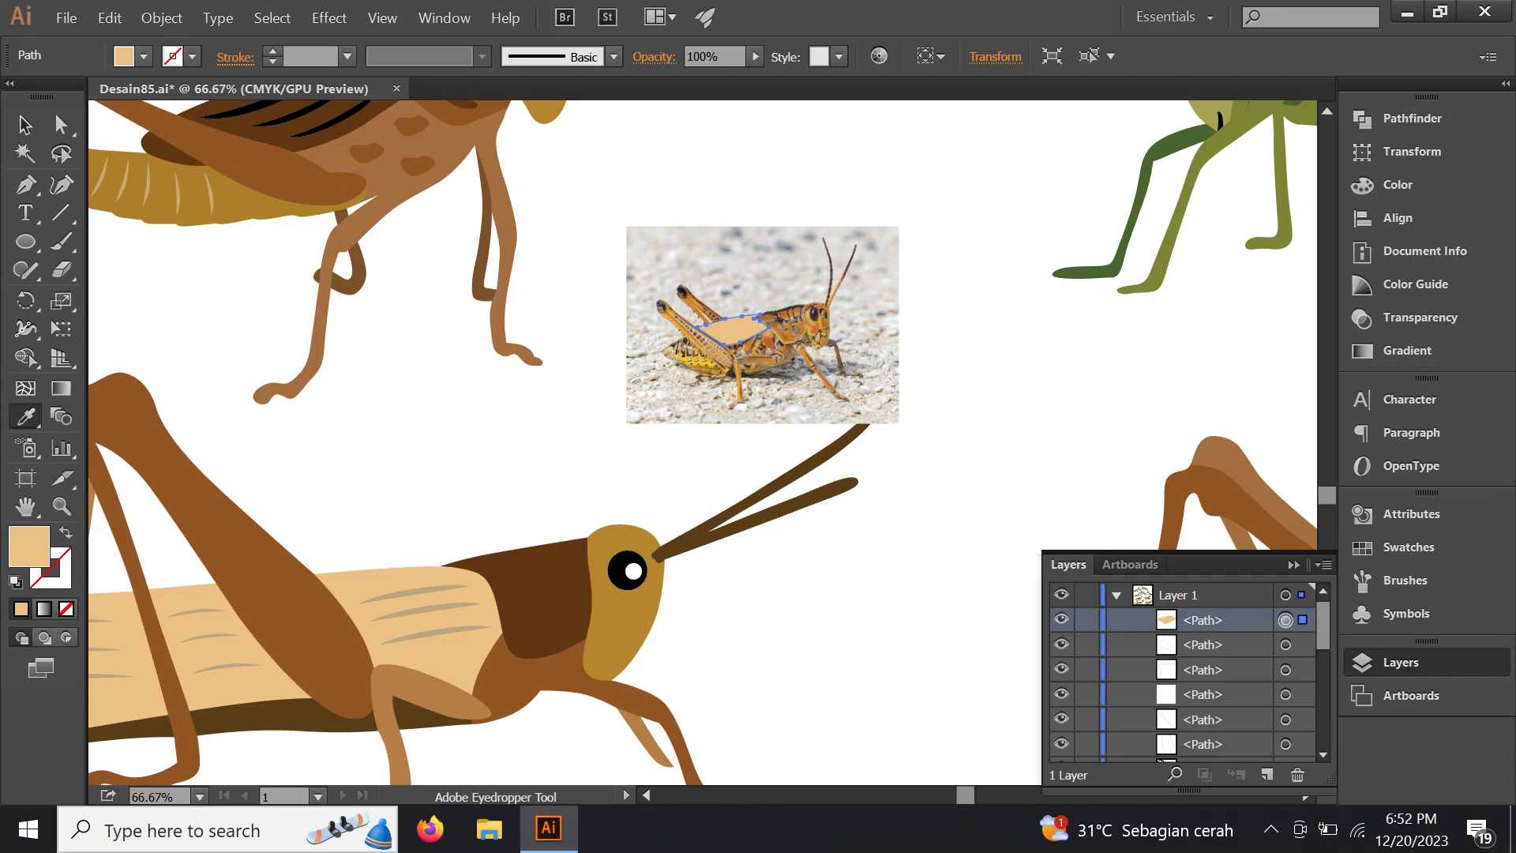
{"action": "left_click", "coordinate": [1285, 644]}
{"action": "key", "text": "ctrl+plus"}
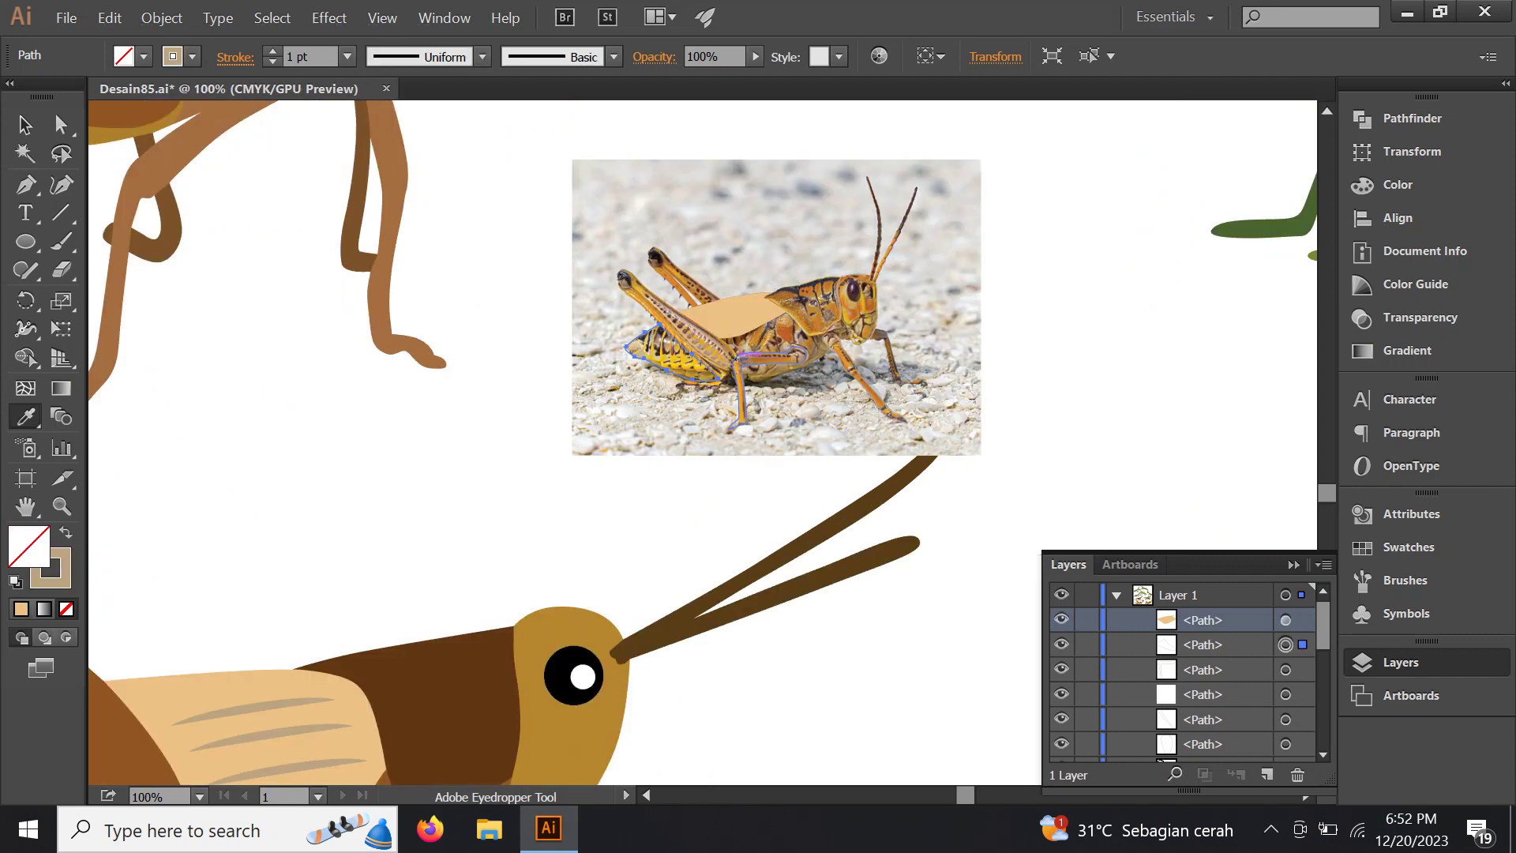
{"action": "key", "text": "ctrl+plus"}
{"action": "key", "text": "ctrl+plus"}
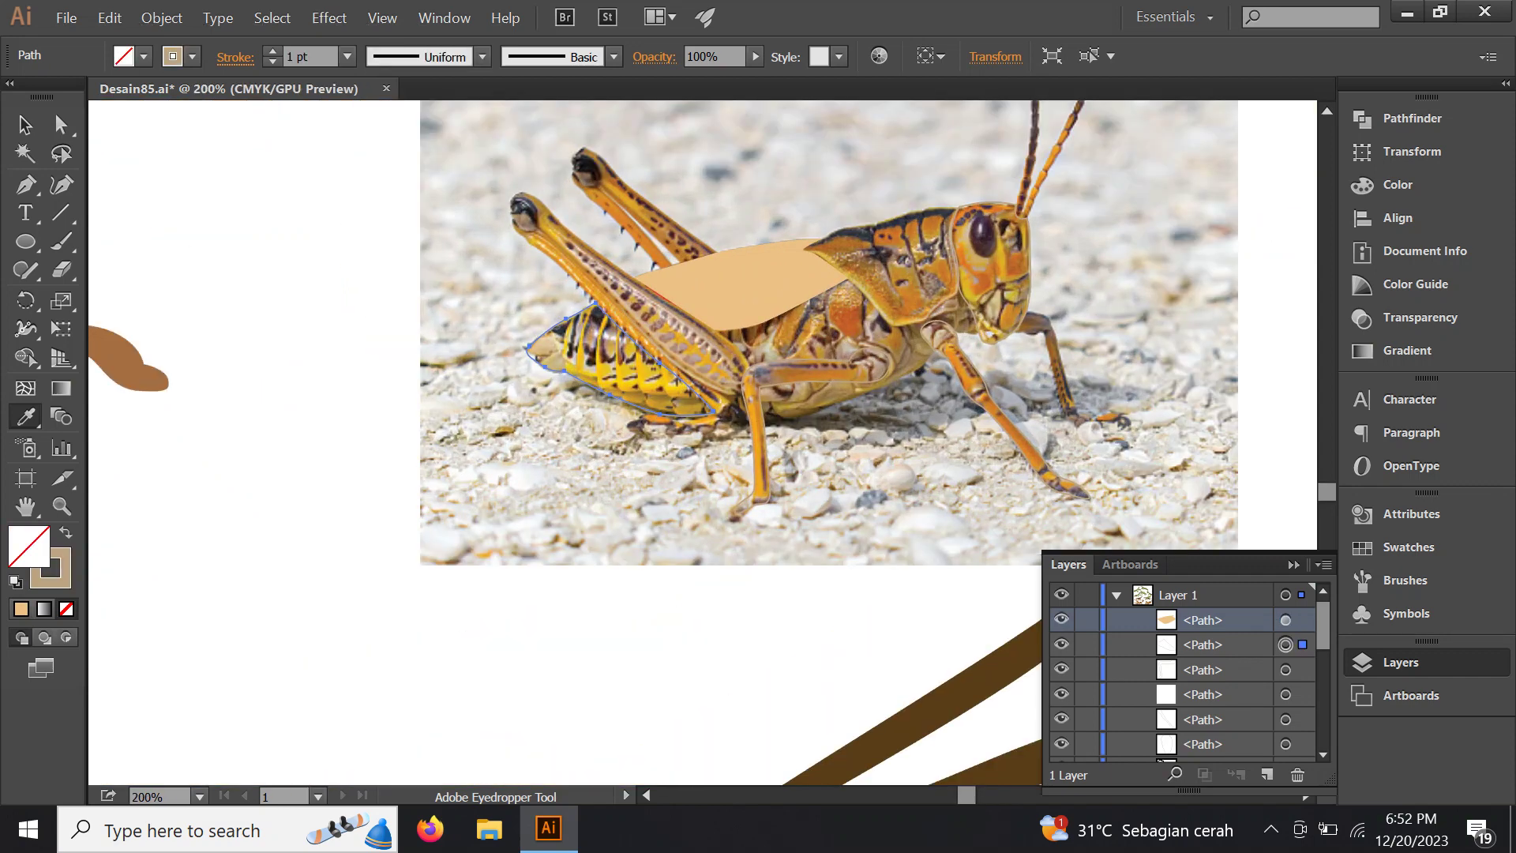
{"action": "key", "text": "ctrl+minus"}
{"action": "key", "text": "ctrl+minus"}
{"action": "key", "text": "ctrl+minus"}
{"action": "key", "text": "ctrl+minus"}
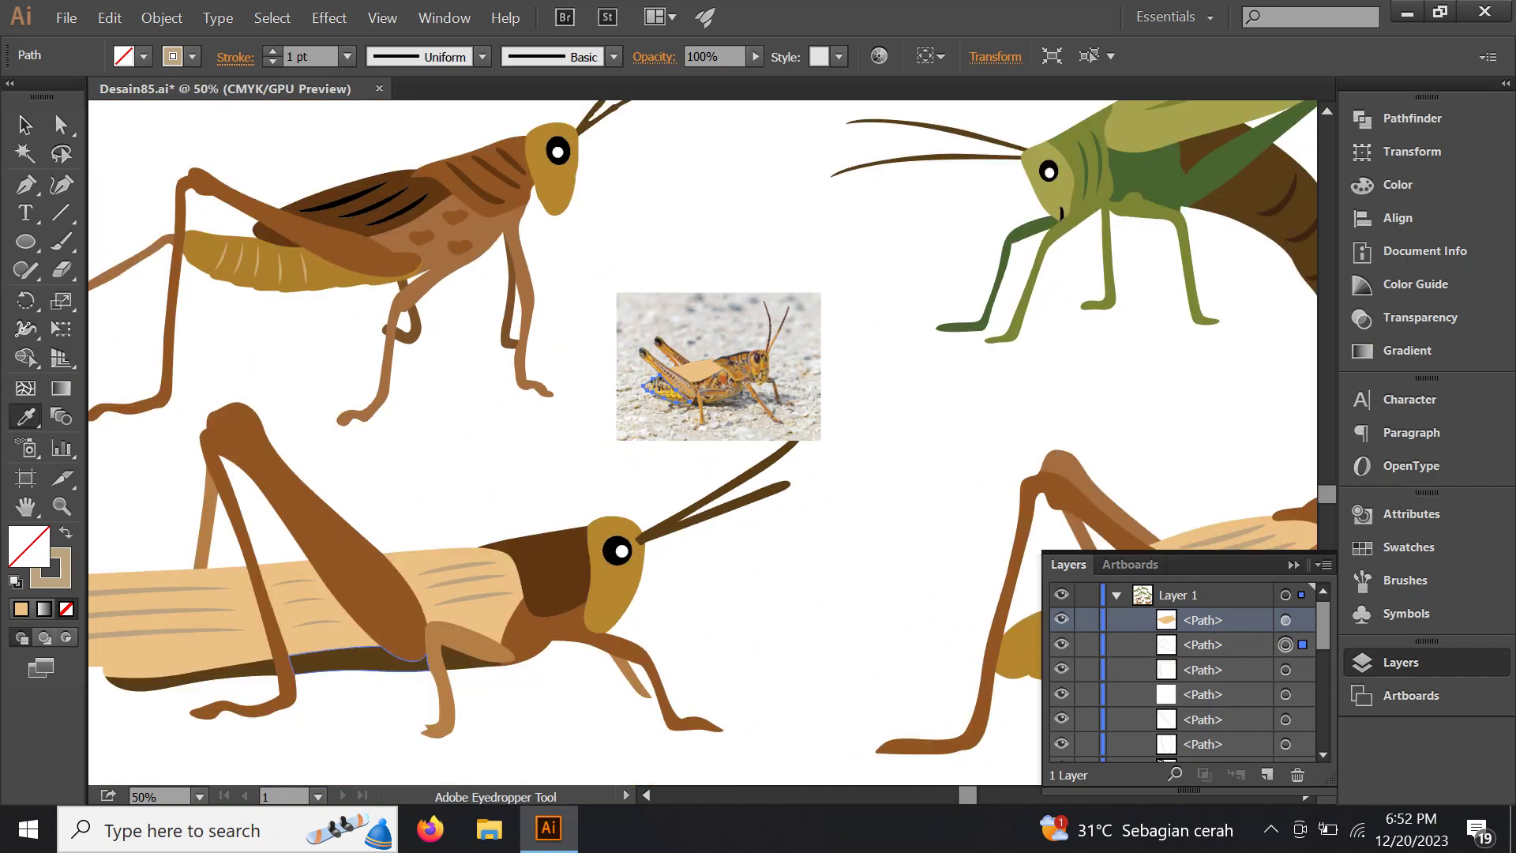
{"action": "left_click", "coordinate": [358, 670]}
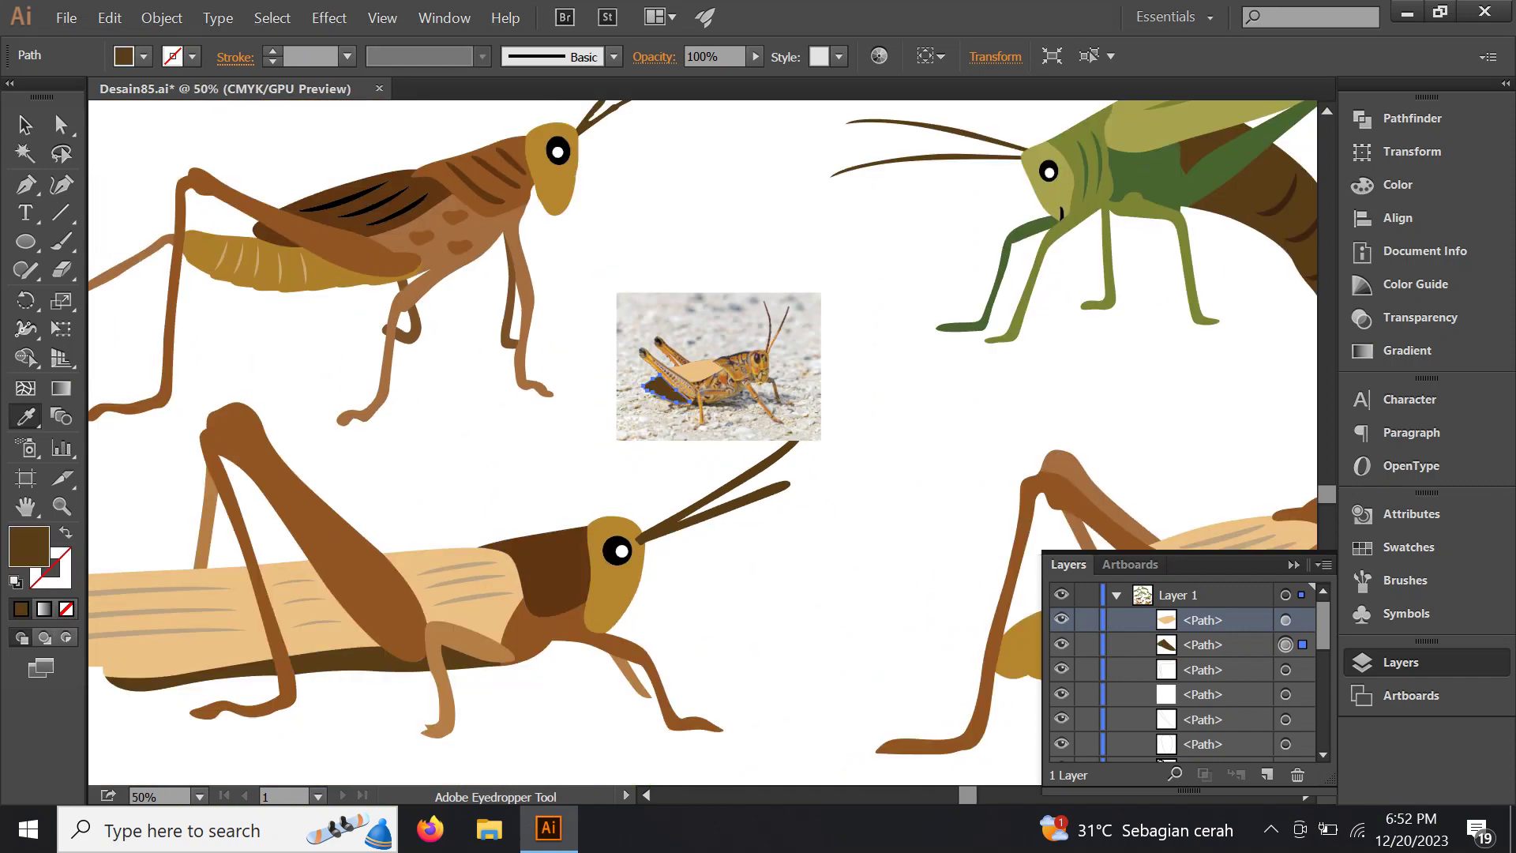
Fill the leg piece with light brown from the cartoon, then deselect everything
{"action": "left_click", "coordinate": [702, 403], "text": "ctrl"}
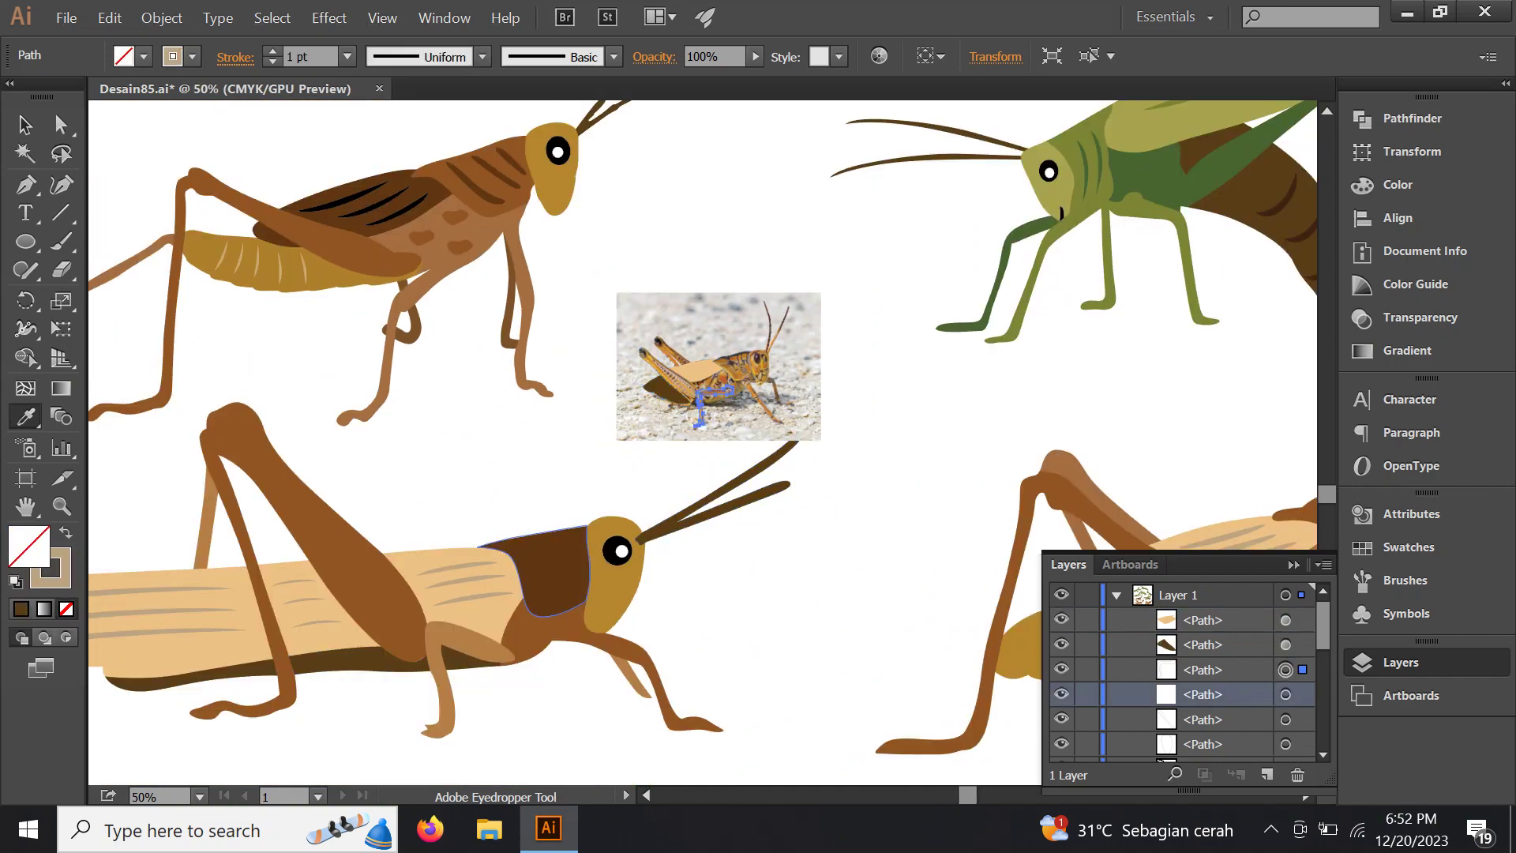
{"action": "left_click", "coordinate": [430, 687]}
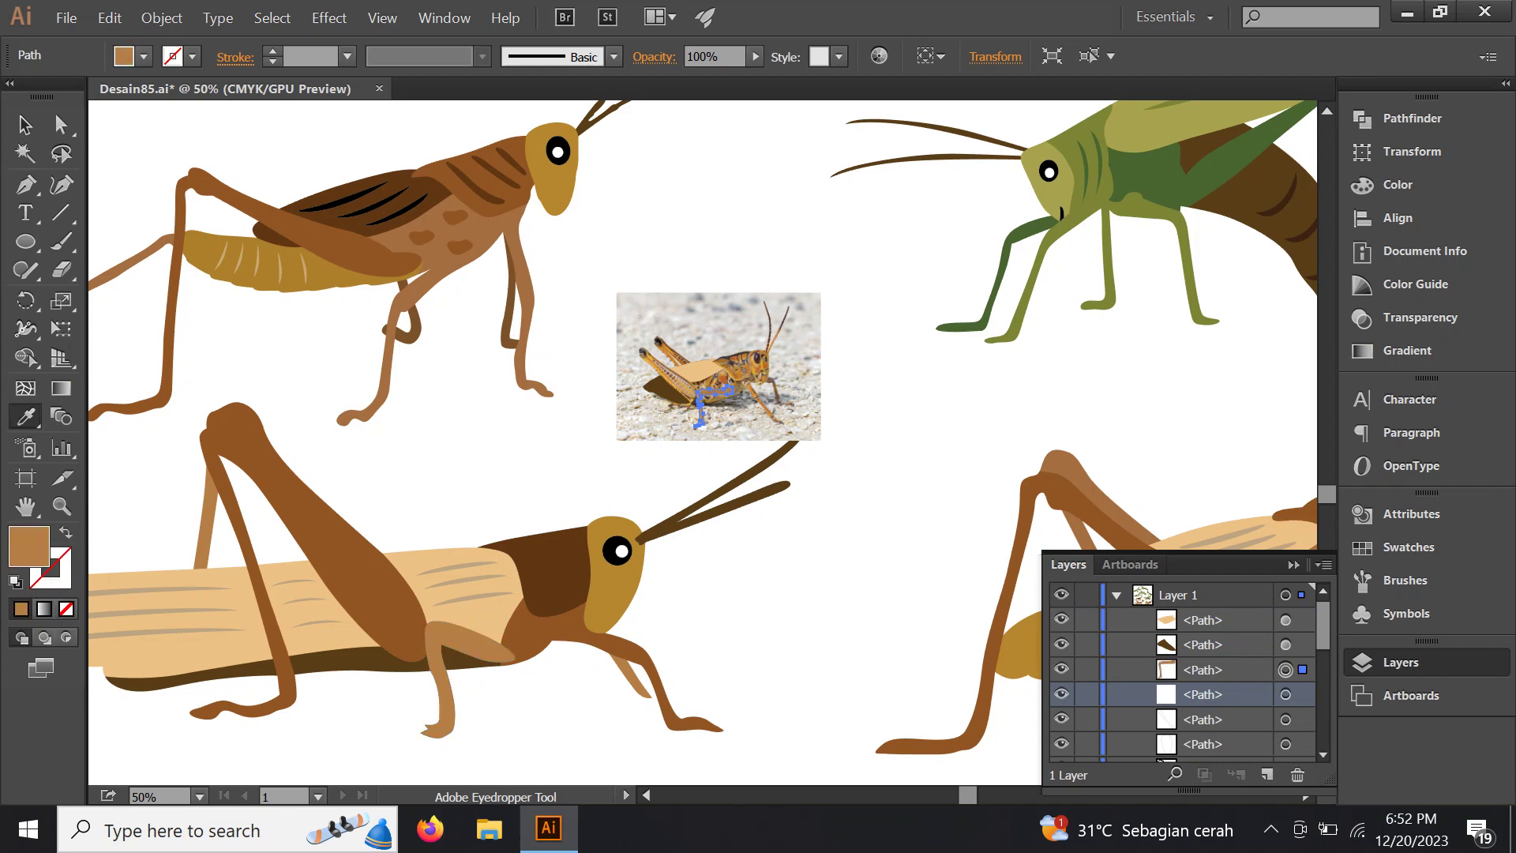
{"action": "left_click", "coordinate": [699, 403], "text": "ctrl"}
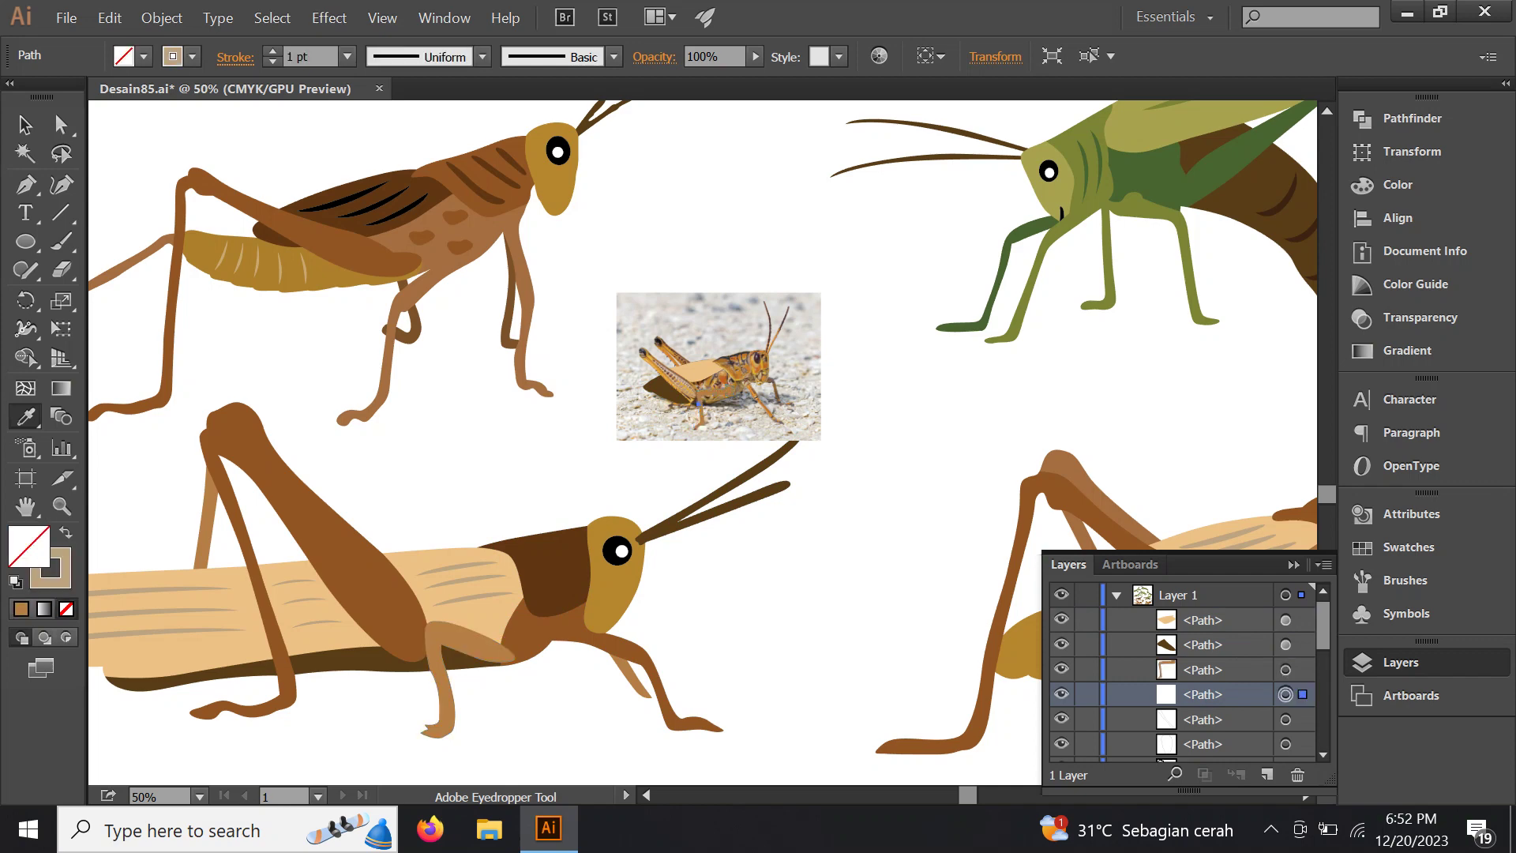
{"action": "key", "text": "ctrl+plus"}
{"action": "key", "text": "ctrl+plus"}
{"action": "key", "text": "ctrl+plus"}
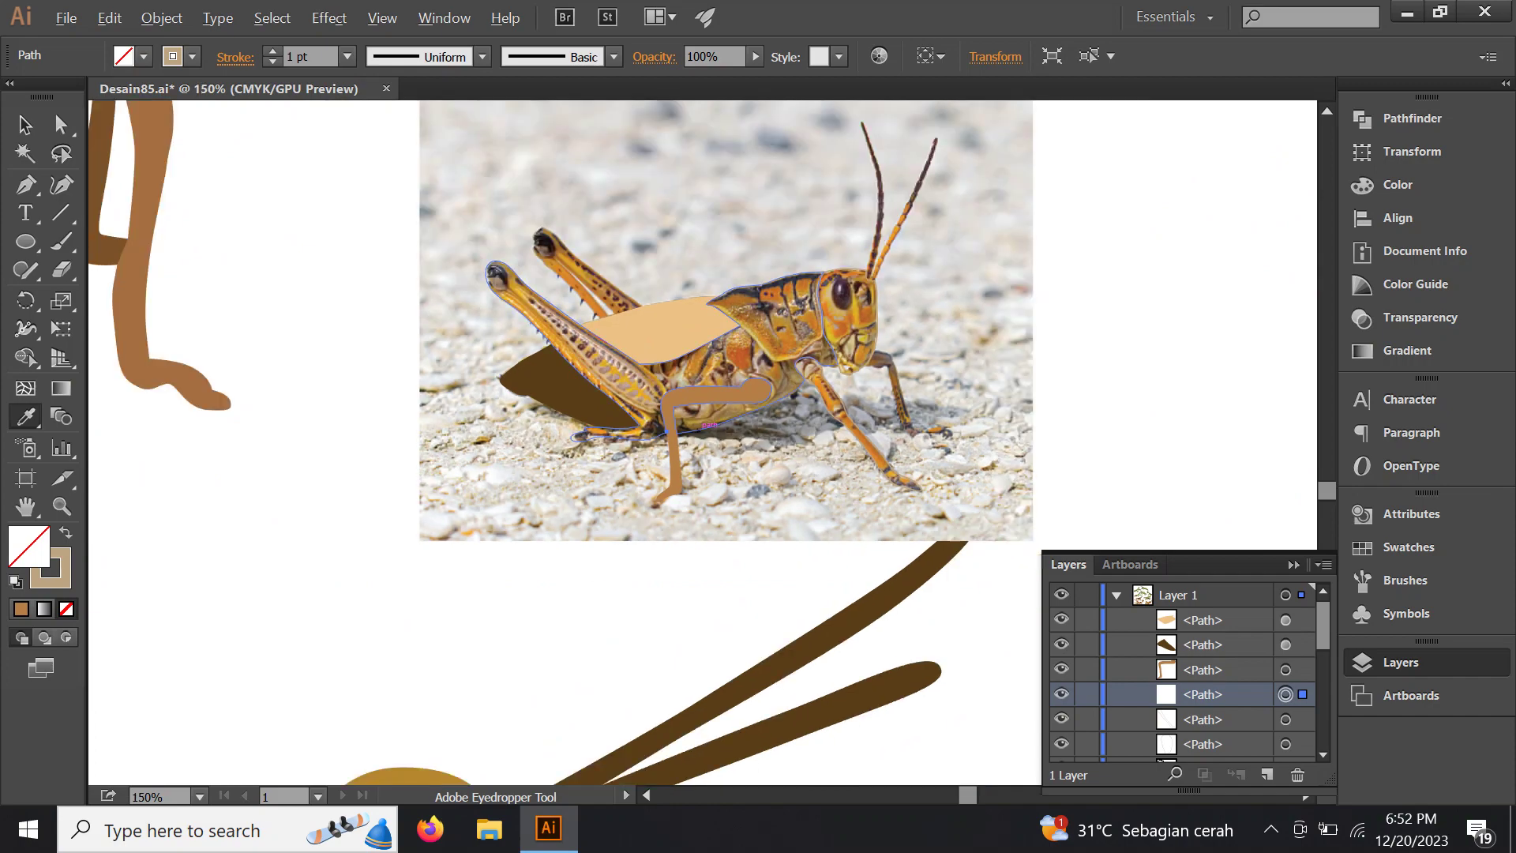
{"action": "key", "text": "ctrl+minus"}
{"action": "key", "text": "ctrl+minus"}
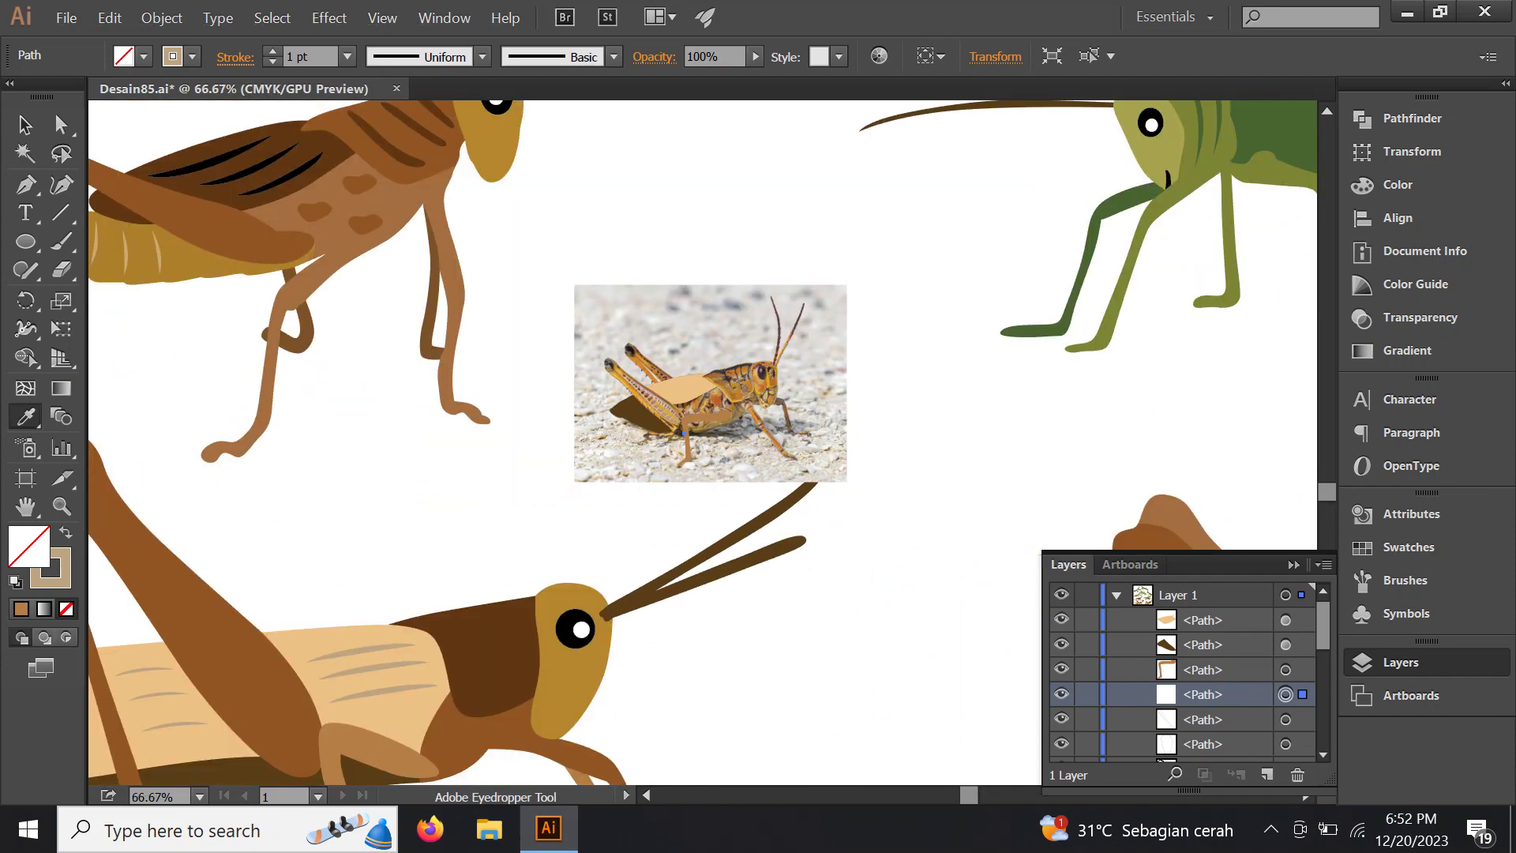
{"action": "key", "text": "ctrl+shift+a"}
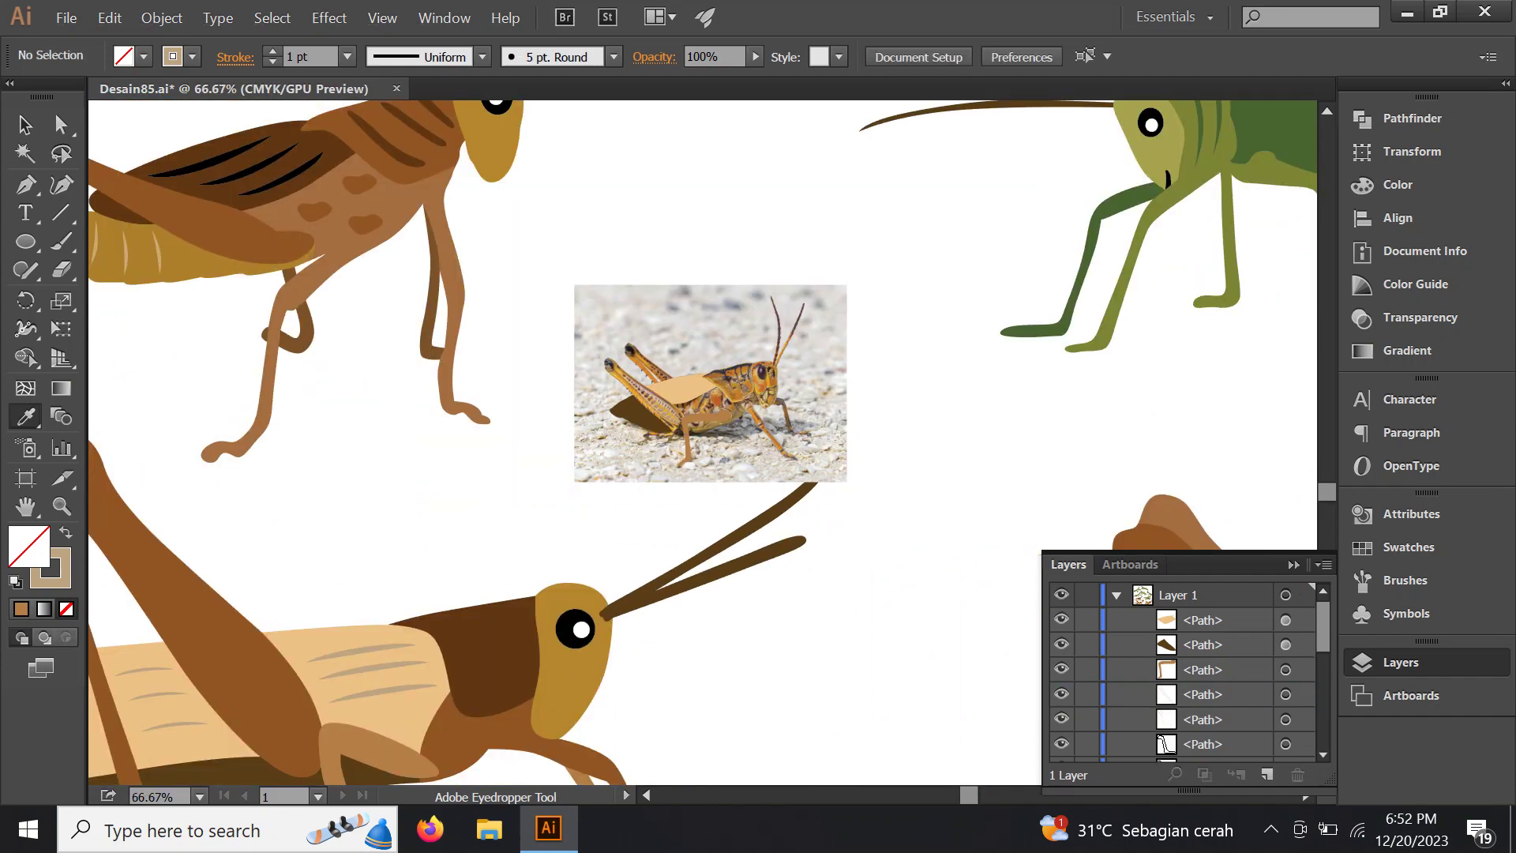
Fill the next leg piece with sampled brown and the head with the cartoon head's mustard
{"action": "key", "text": "ctrl+z"}
{"action": "scroll", "coordinate": [702, 442], "scroll_direction": "down", "scroll_amount": 2}
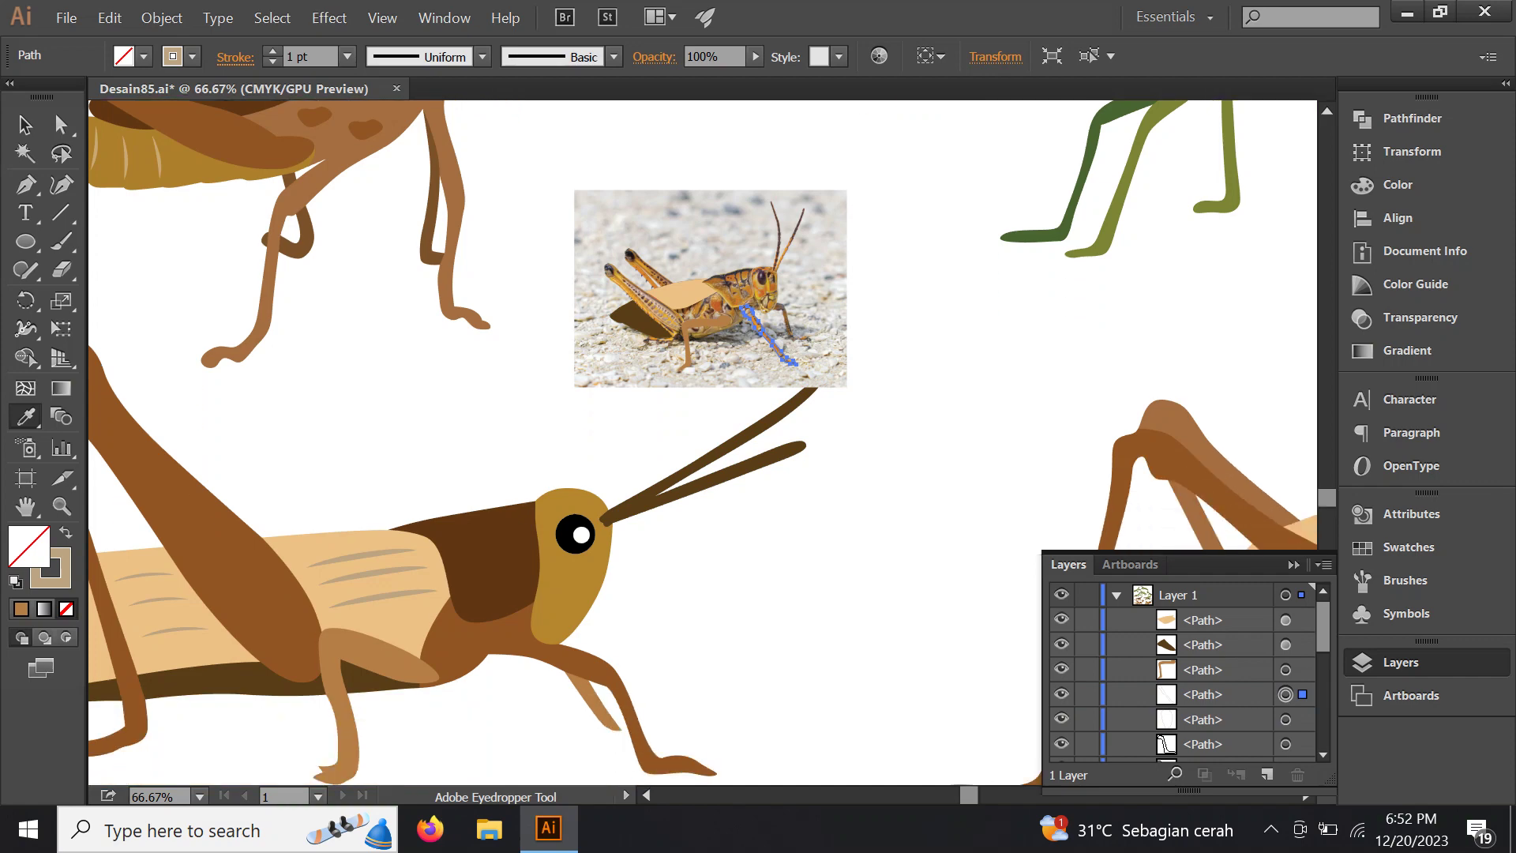
{"action": "left_click", "coordinate": [619, 731]}
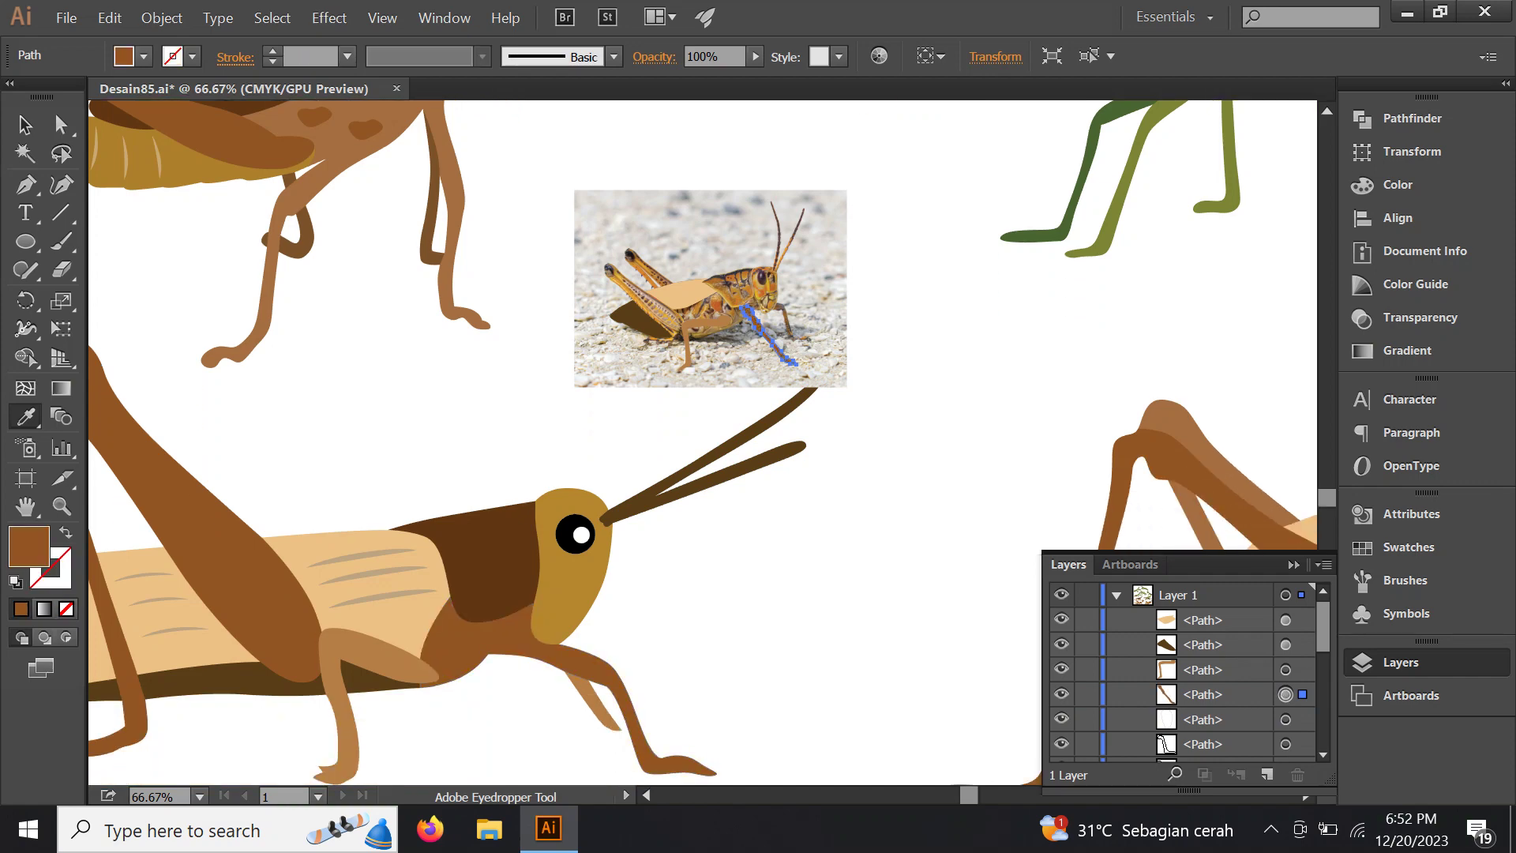
{"action": "key", "text": "ctrl+alt+bracketleft"}
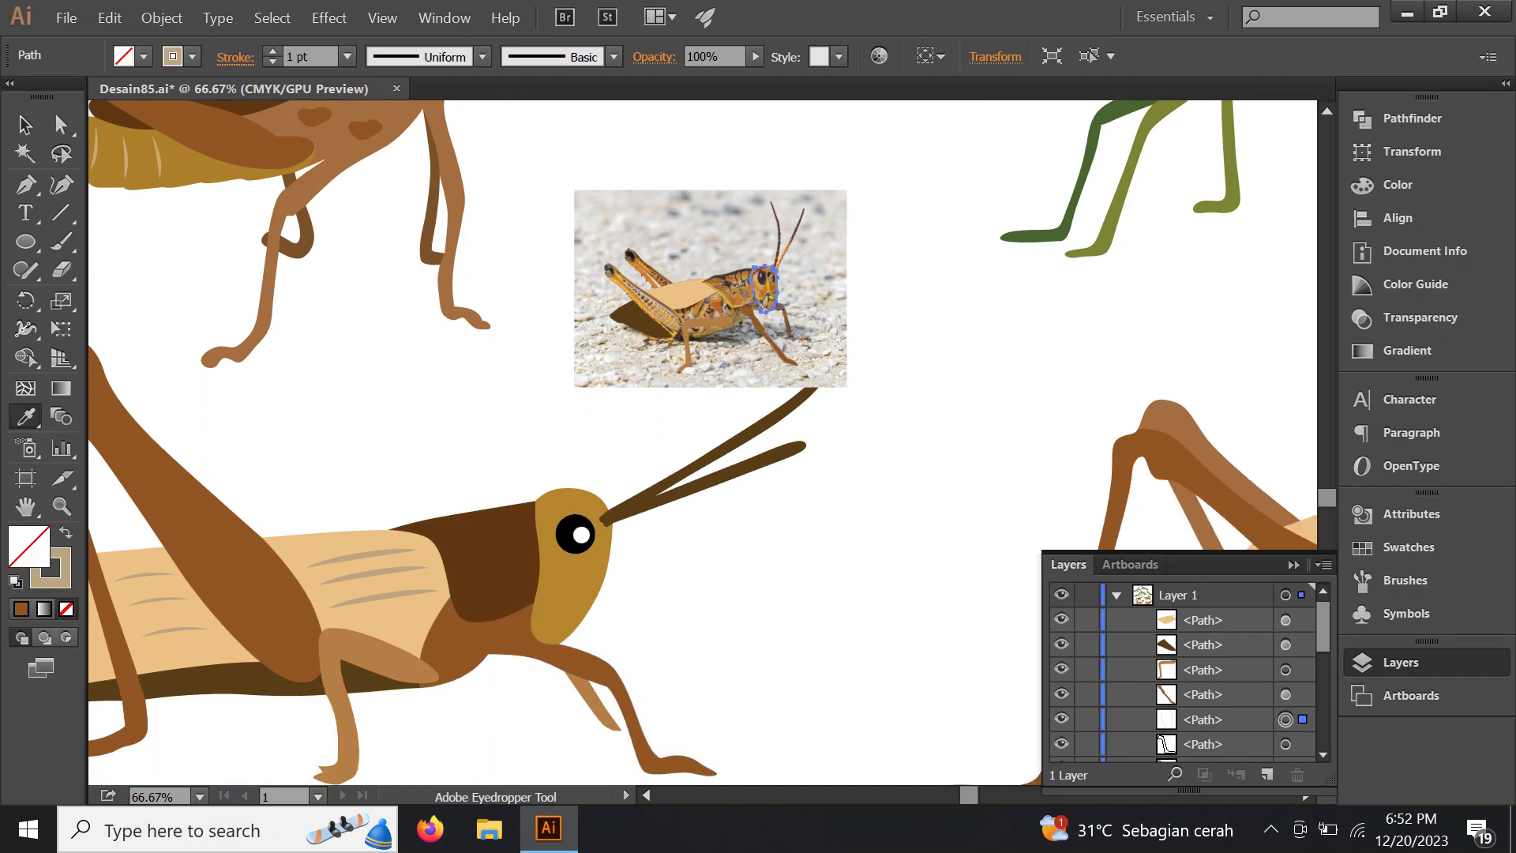
{"action": "left_click", "coordinate": [568, 584]}
{"action": "scroll", "coordinate": [1181, 671], "scroll_direction": "down", "scroll_amount": 1}
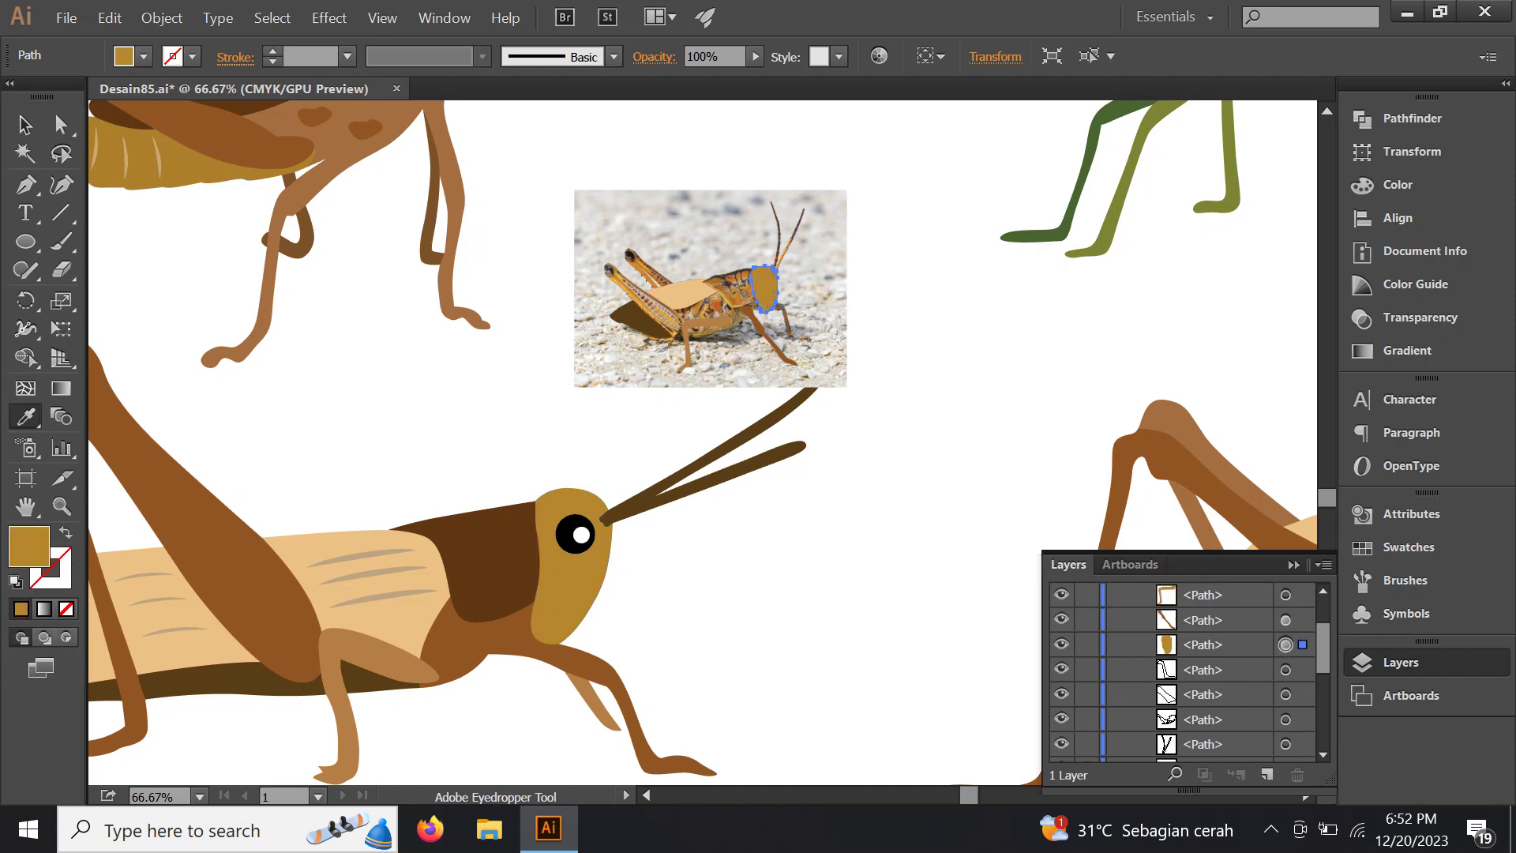
Fill the next two traced pieces with brown sampled from the cartoons
{"action": "key", "text": "ctrl+alt+bracketleft"}
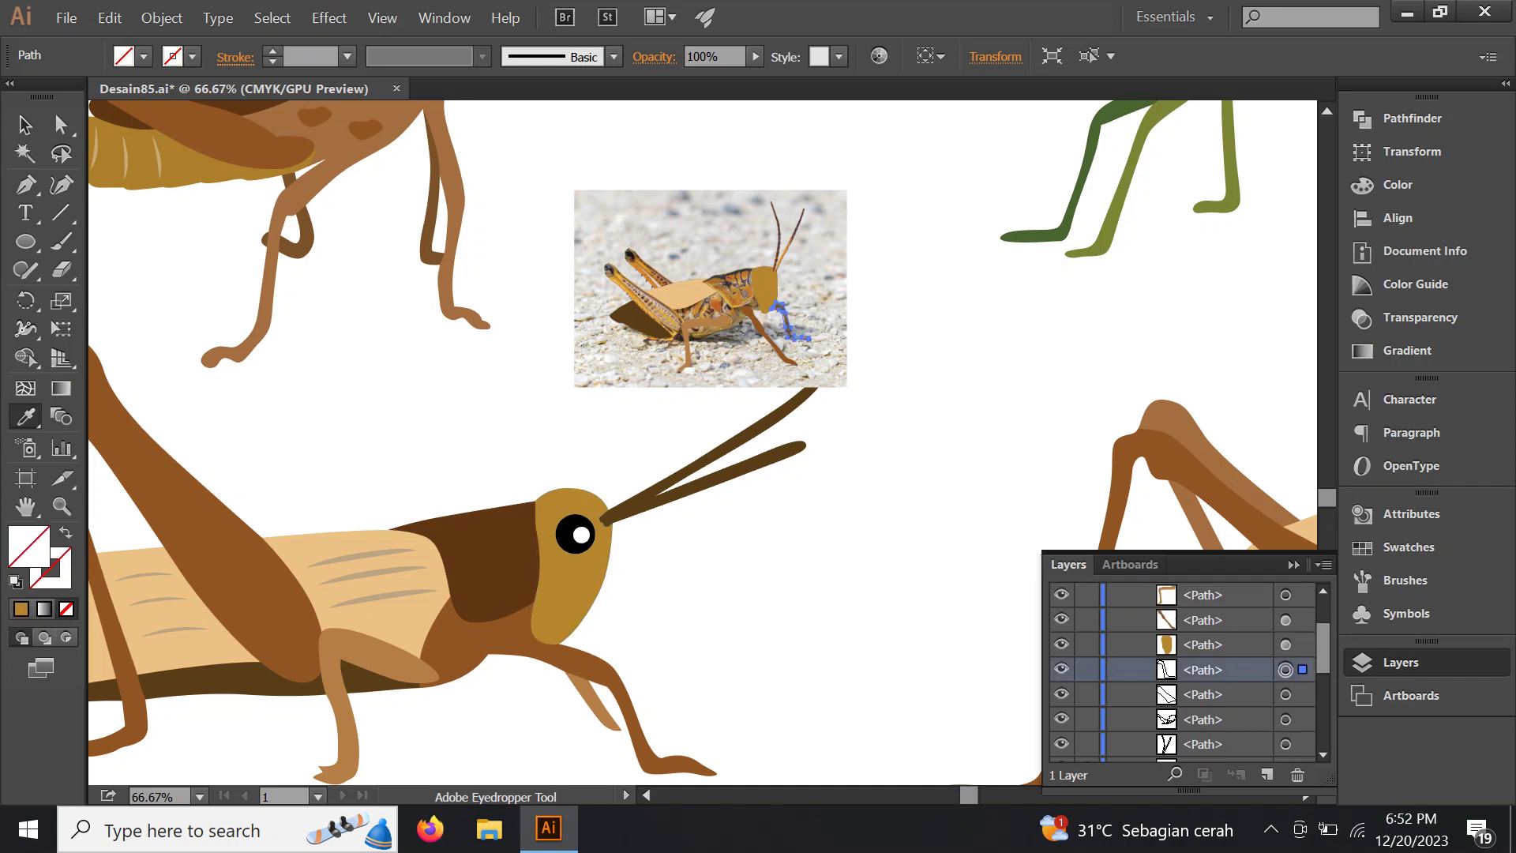
{"action": "left_click", "coordinate": [513, 636]}
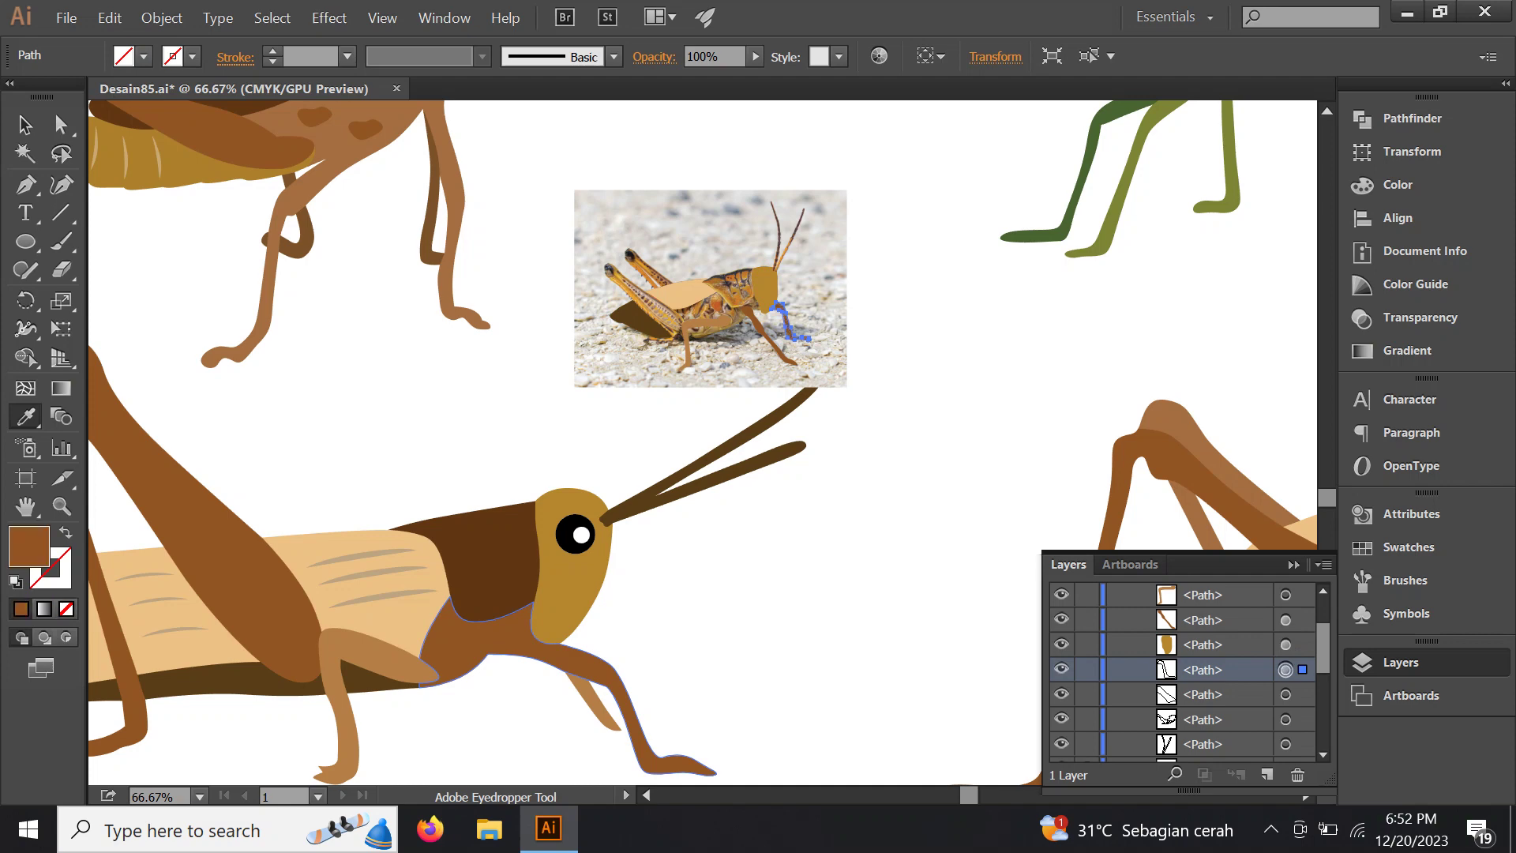
{"action": "key", "text": "ctrl+alt+bracketleft"}
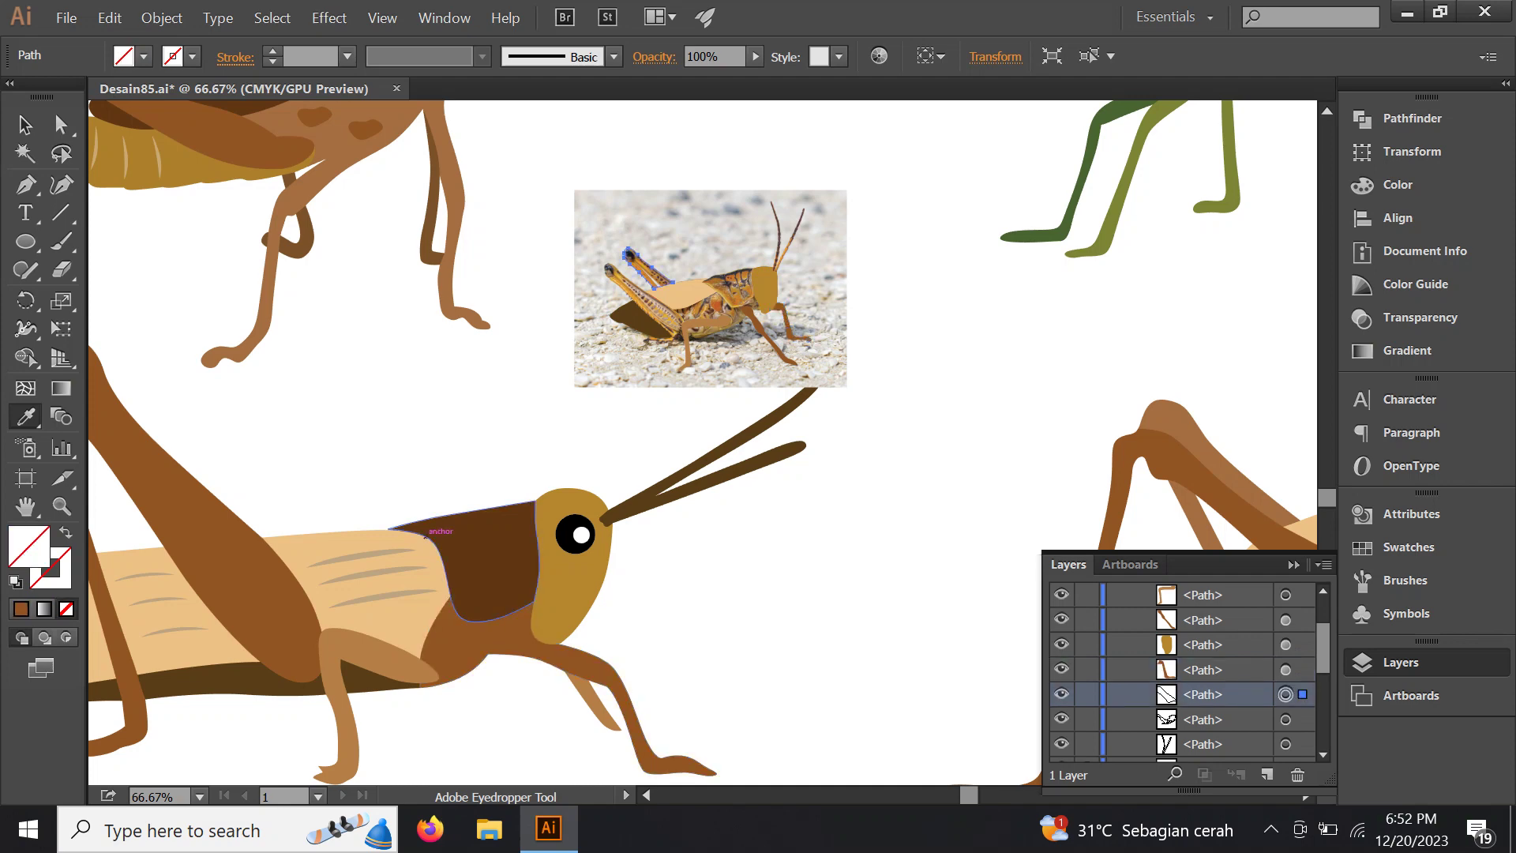
{"action": "left_click", "coordinate": [197, 474]}
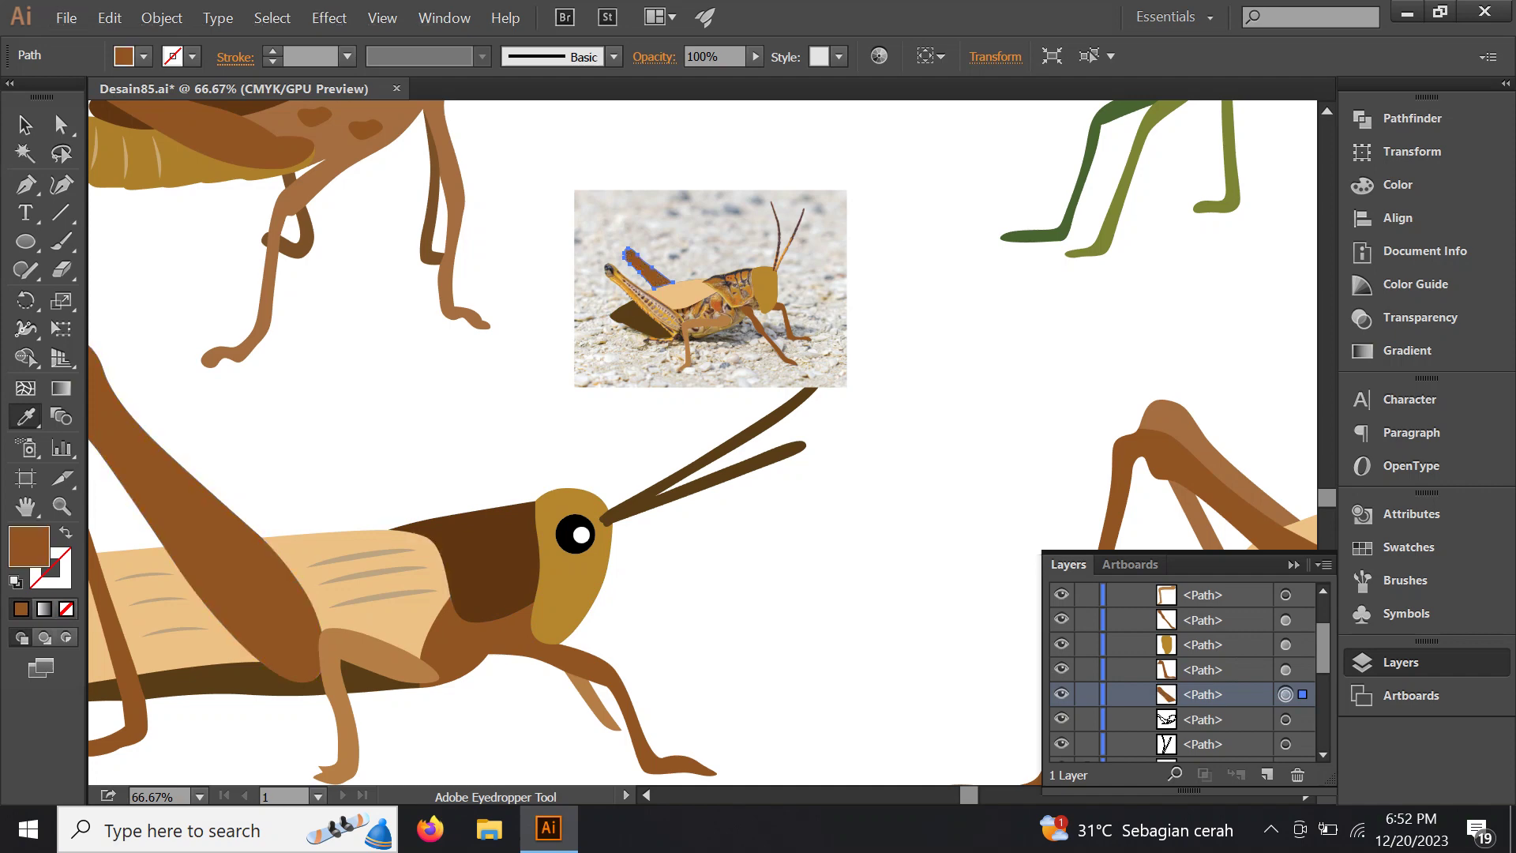
Fill the antennae piece with dark brown from the cartoon
{"action": "left_click", "coordinate": [782, 237], "text": "ctrl"}
{"action": "left_click", "coordinate": [734, 474]}
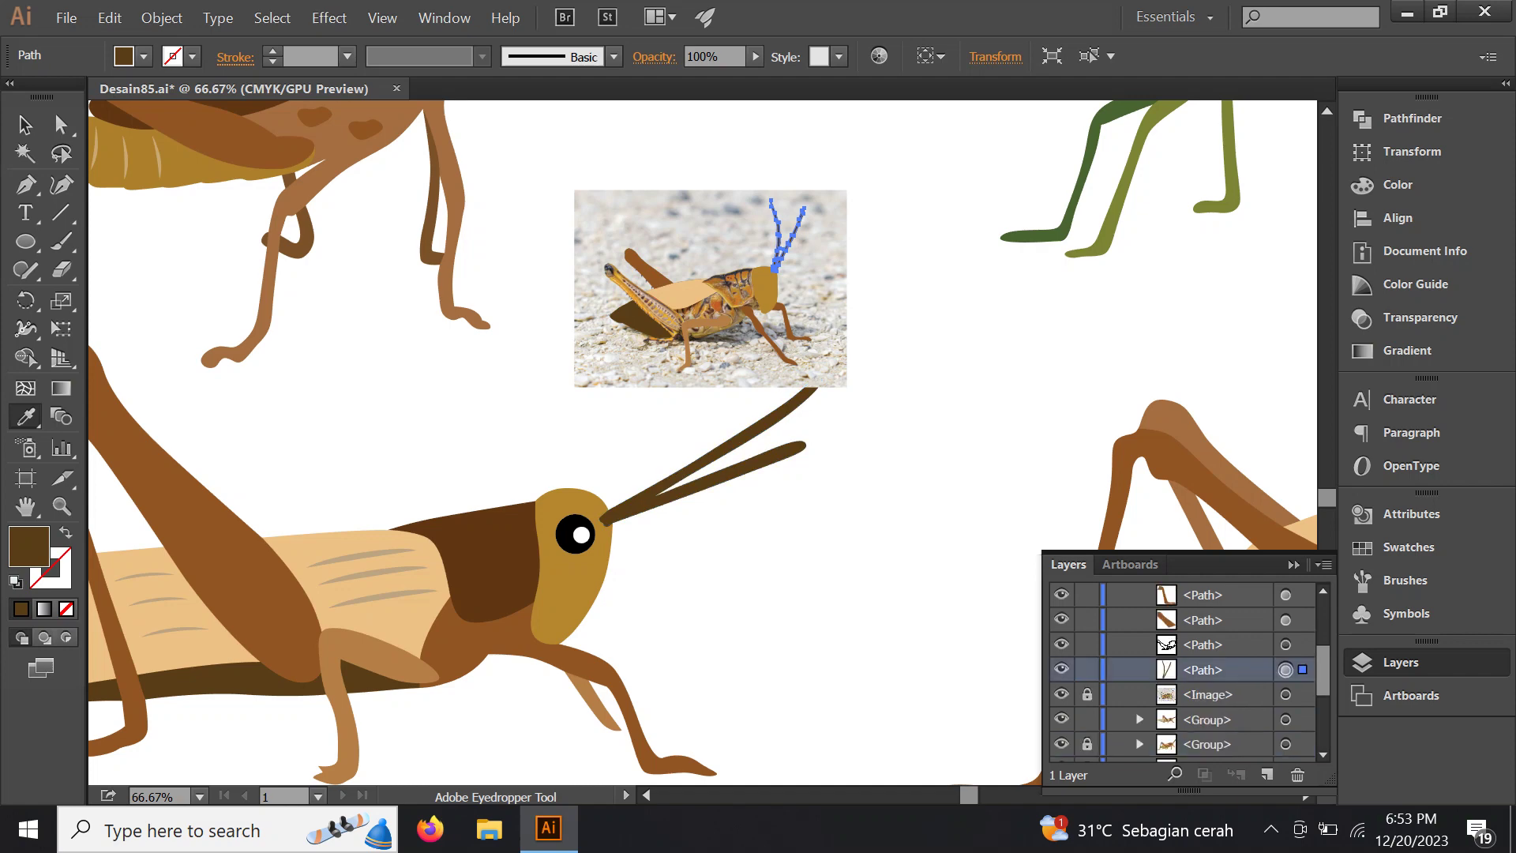
{"action": "scroll", "coordinate": [656, 299], "scroll_direction": "up", "scroll_amount": 2}
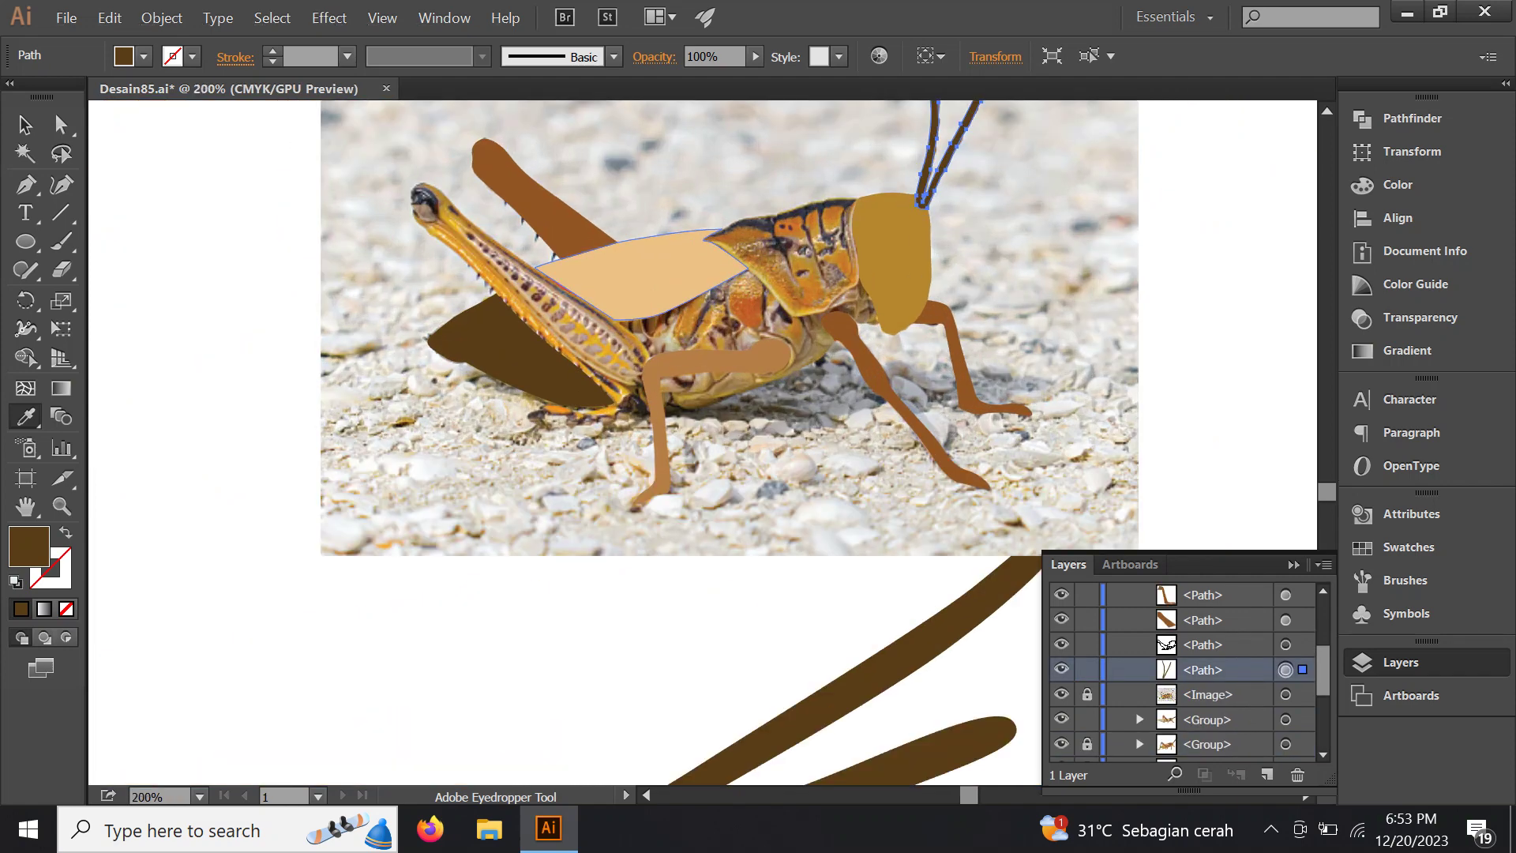
{"action": "scroll", "coordinate": [758, 103], "scroll_direction": "up", "scroll_amount": 1}
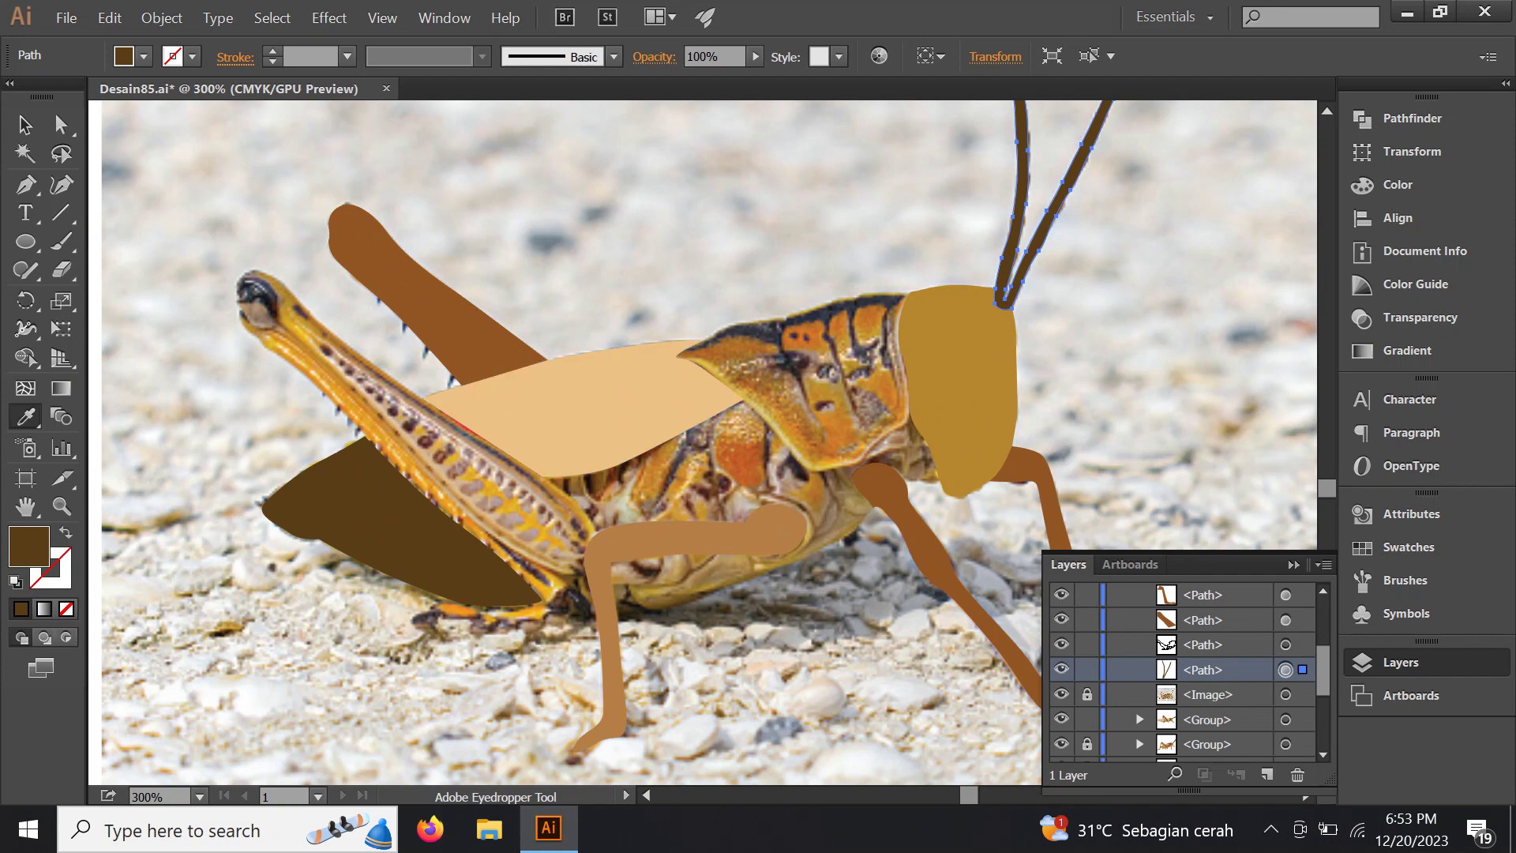
Turn the brown upper hind-leg piece into an outline and zoom in on it
{"action": "key", "text": "a"}
{"action": "left_click", "coordinate": [426, 296]}
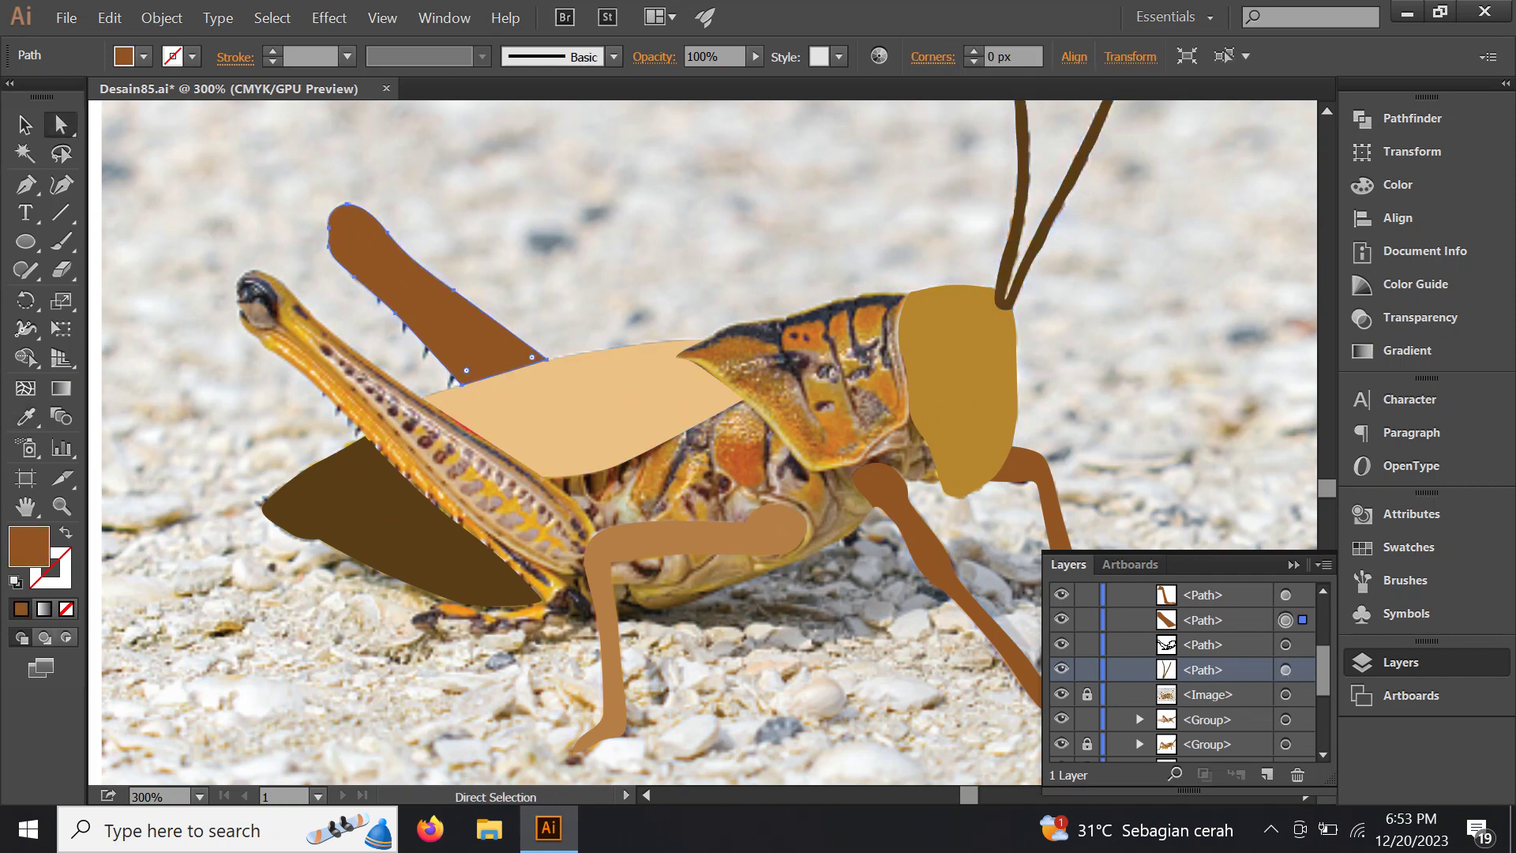
{"action": "key", "text": "shift+x"}
{"action": "scroll", "coordinate": [412, 258], "scroll_direction": "up", "scroll_amount": 1}
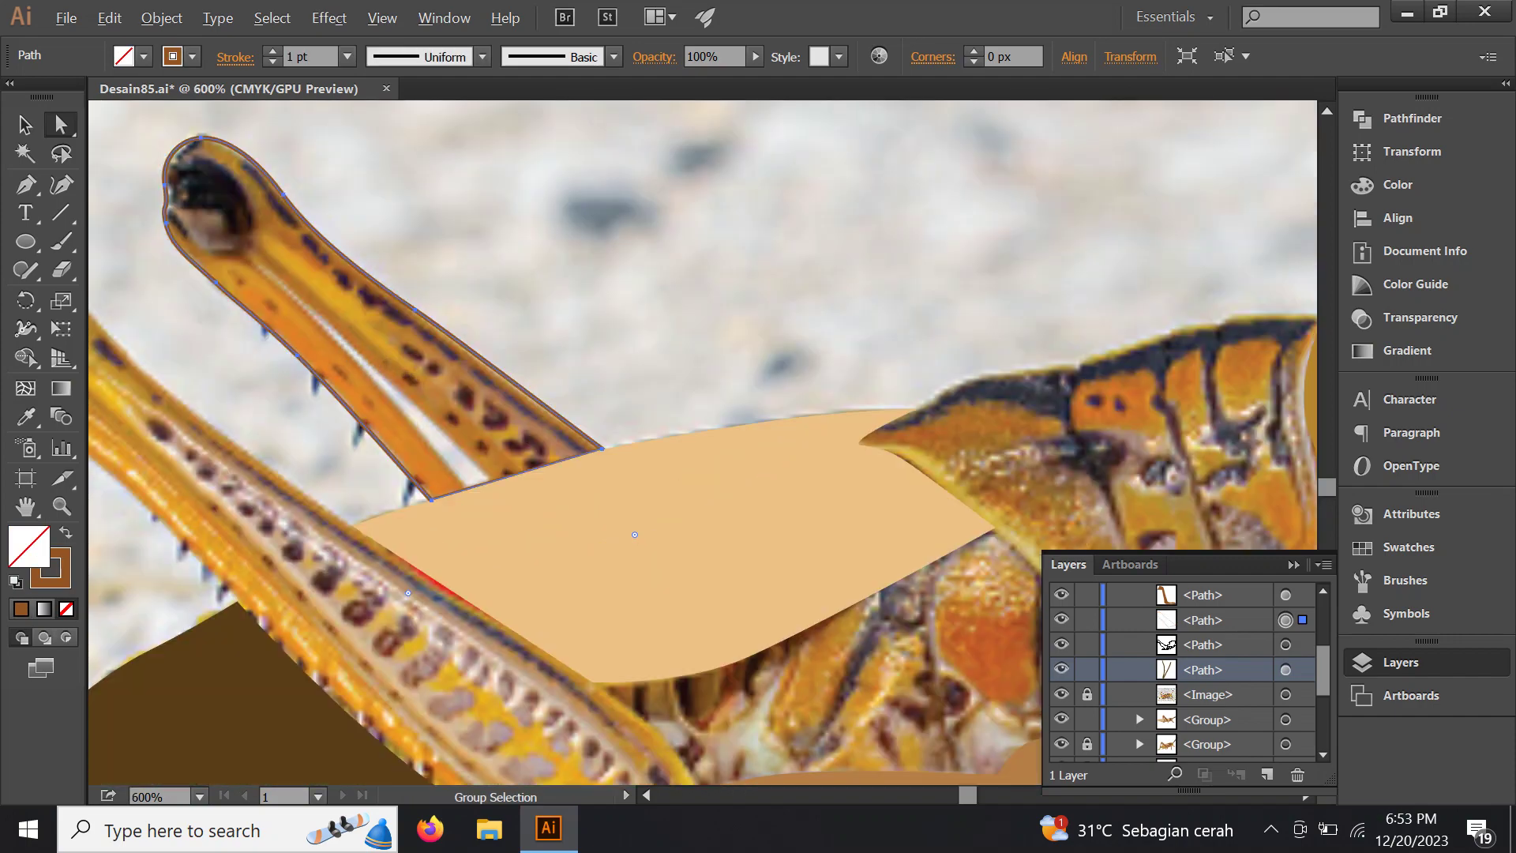
{"action": "scroll", "coordinate": [412, 258], "scroll_direction": "up", "scroll_amount": 1}
{"action": "scroll", "coordinate": [412, 259], "scroll_direction": "up", "scroll_amount": 1}
{"action": "left_click_drag", "start_coordinate": [702, 442], "coordinate": [719, 443]}
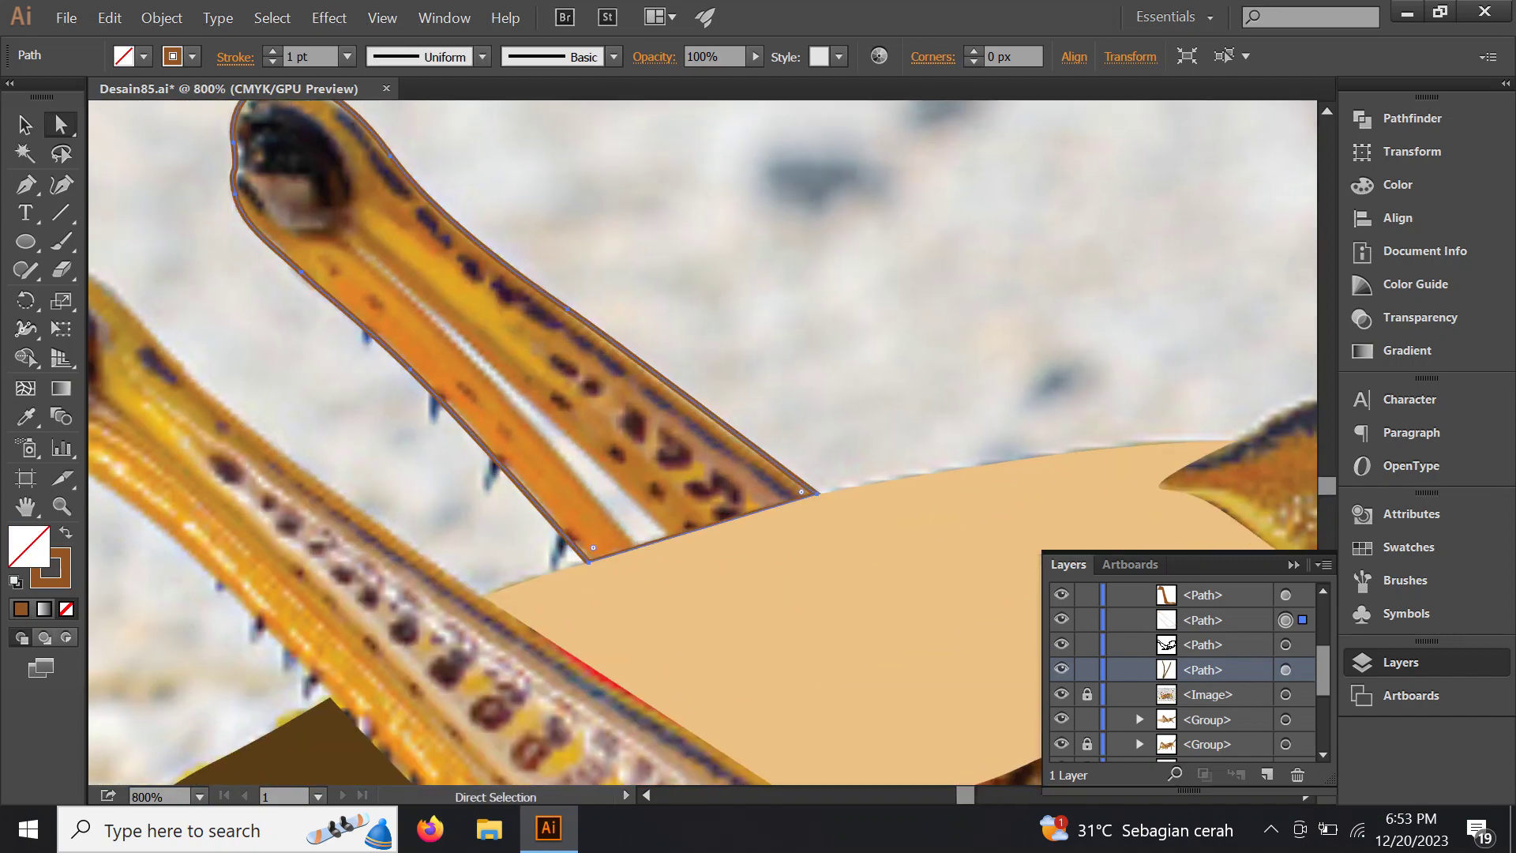
Trace a closed Pen-tool shape around the narrow gap inside the hind leg
{"action": "key", "text": "p"}
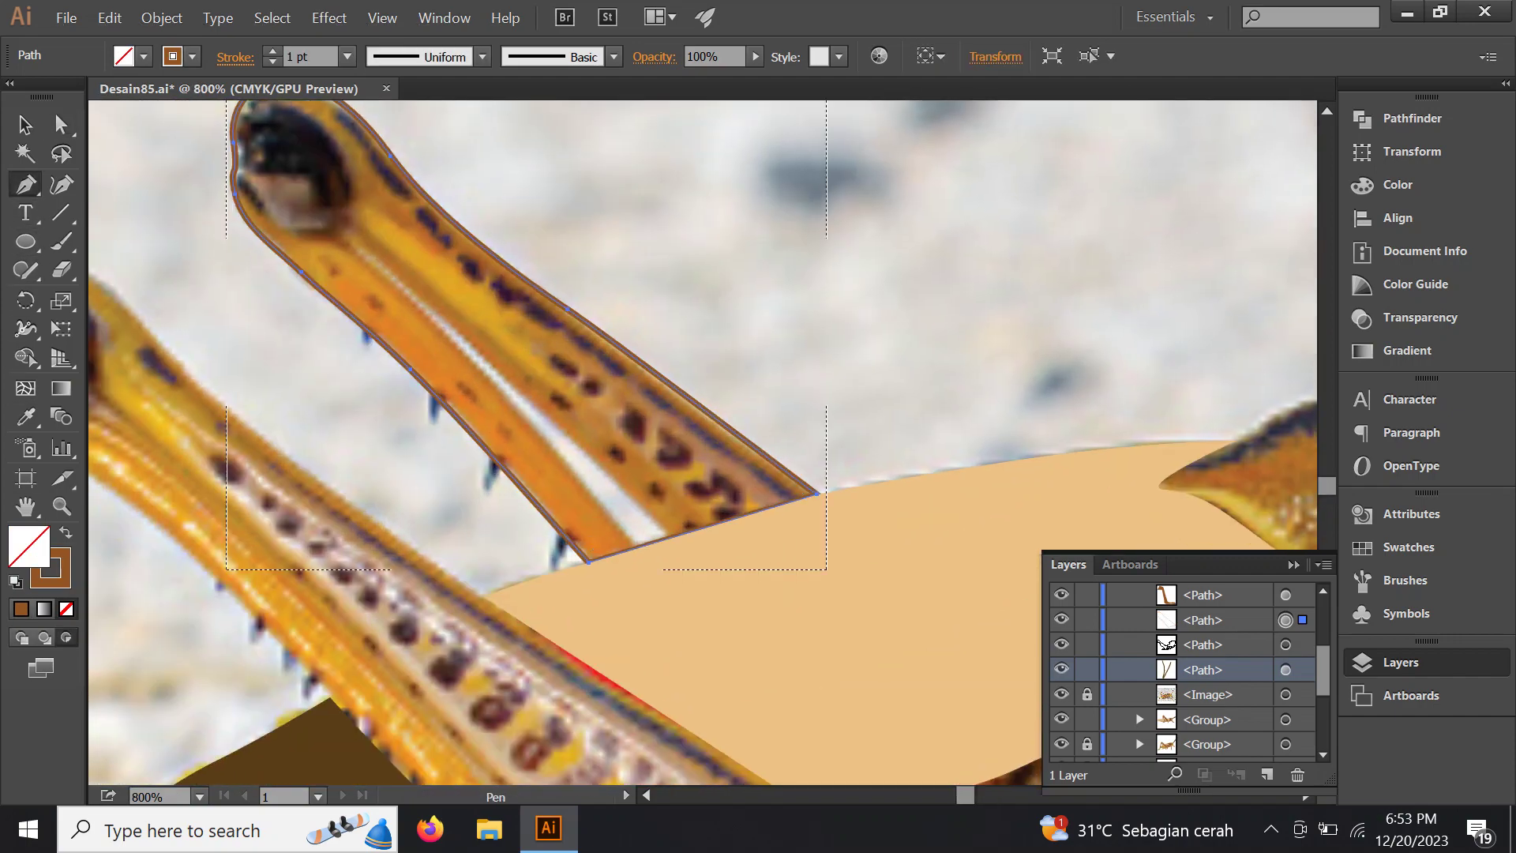
{"action": "left_click", "coordinate": [644, 563]}
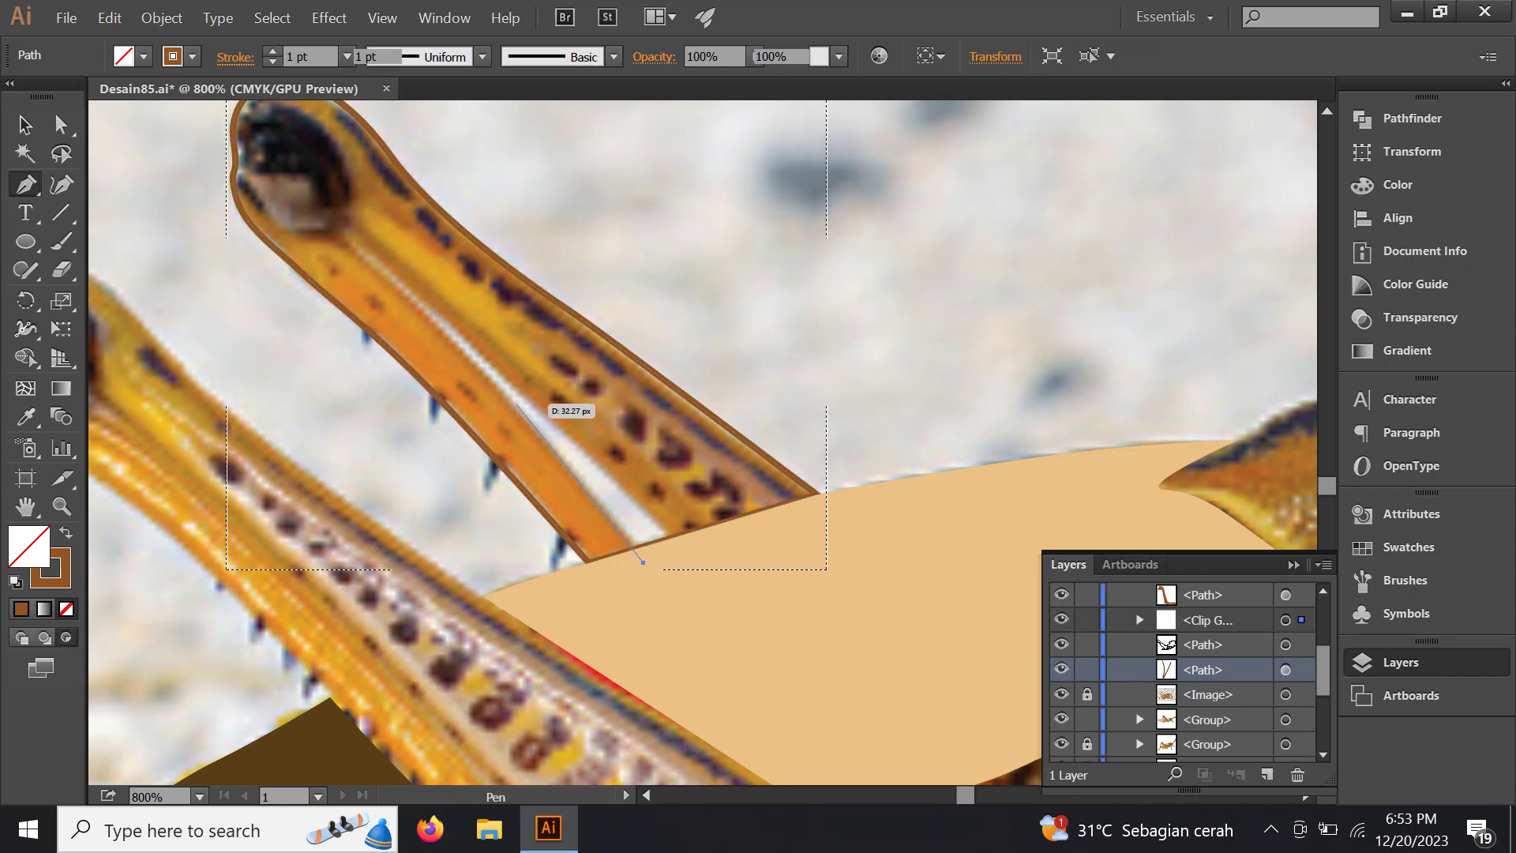
{"action": "left_click", "coordinate": [495, 385]}
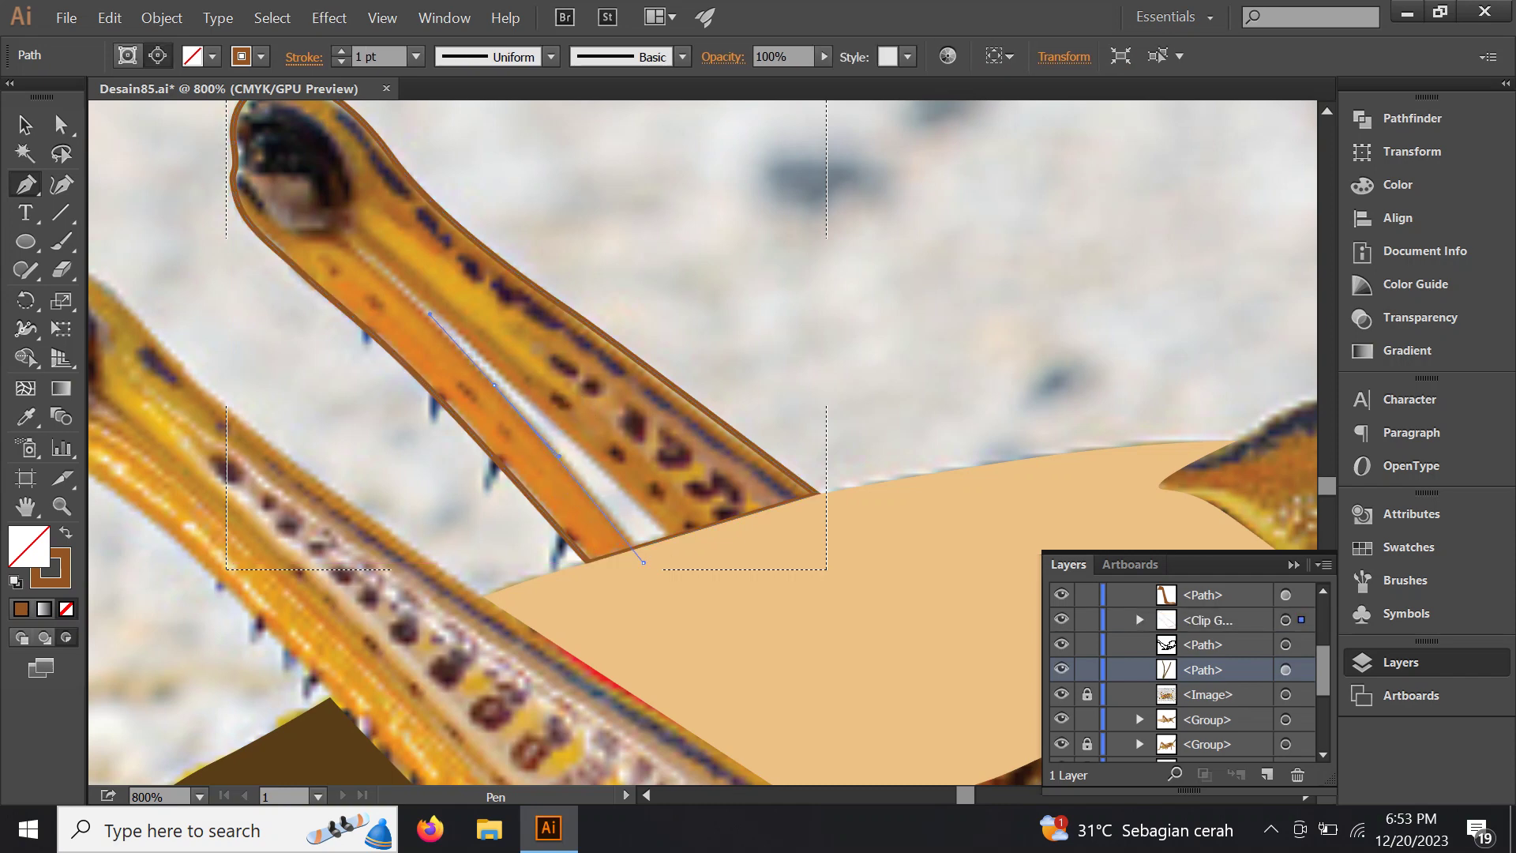
{"action": "left_click", "coordinate": [366, 251]}
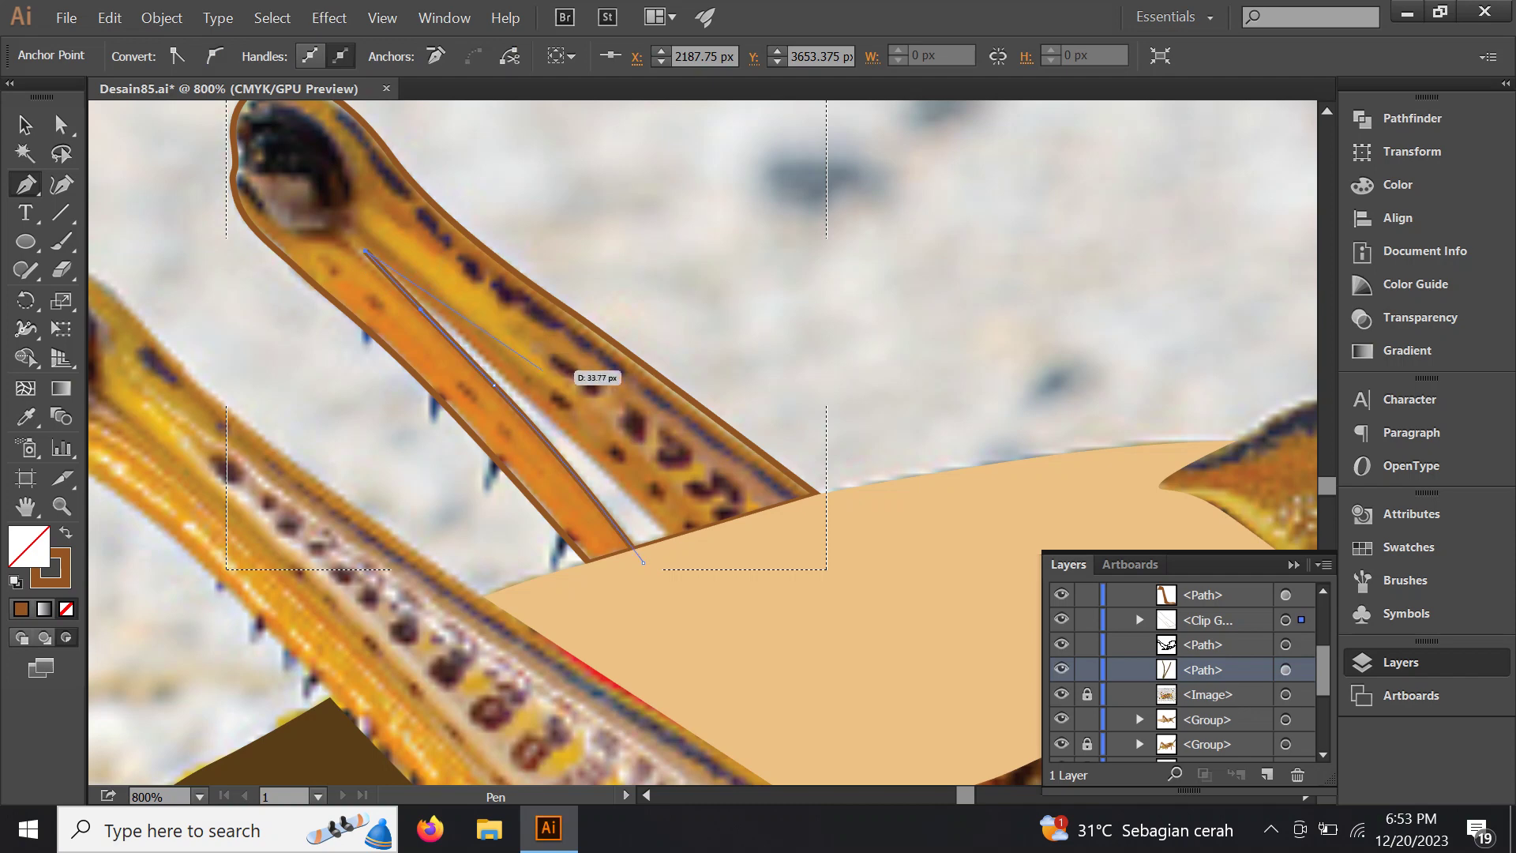
{"action": "left_click_drag", "start_coordinate": [574, 427], "coordinate": [612, 458]}
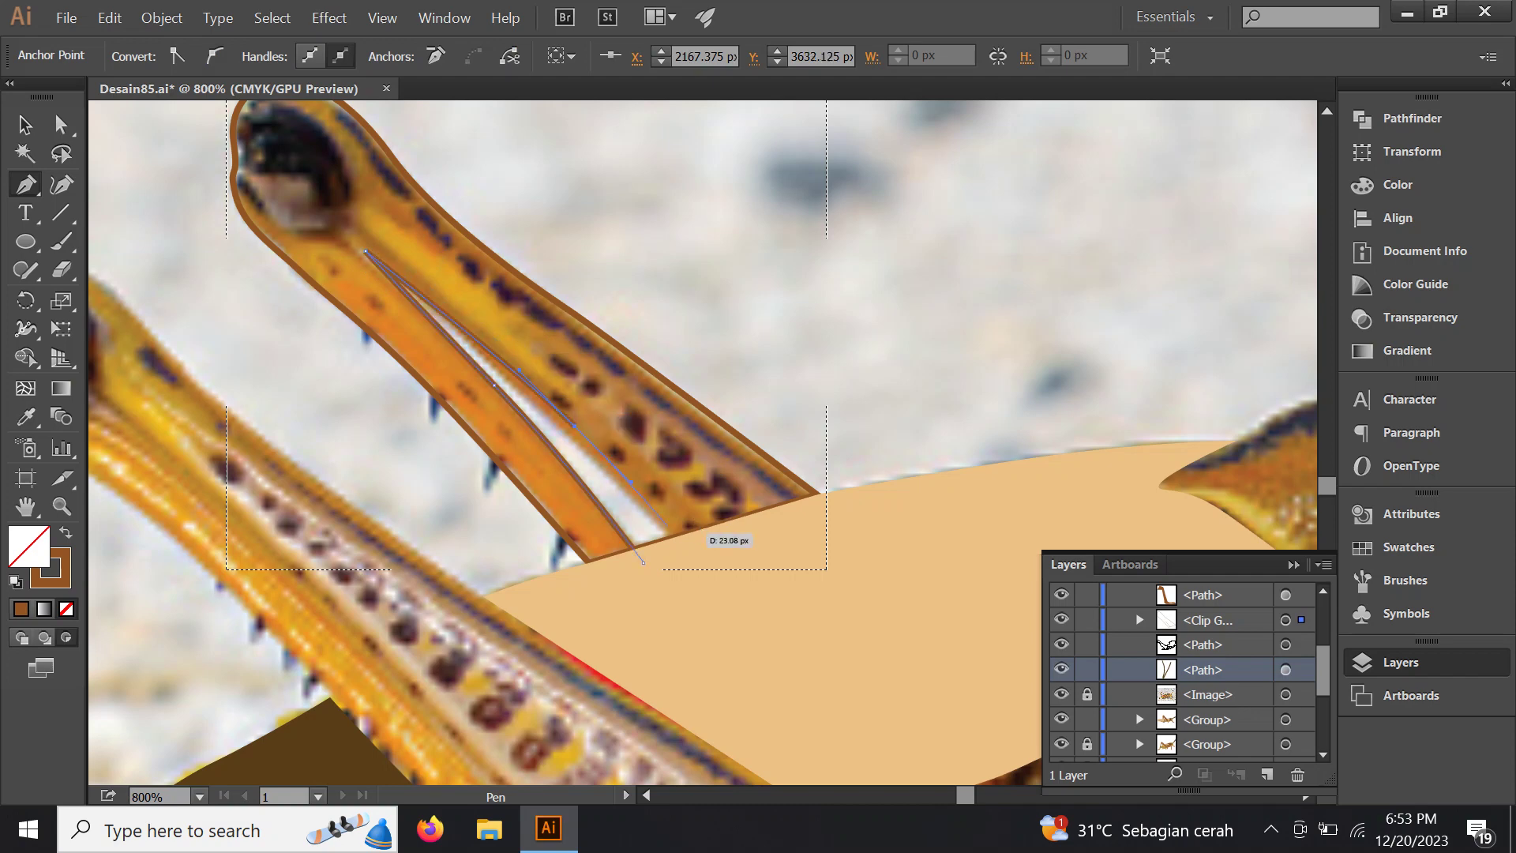
{"action": "left_click_drag", "start_coordinate": [644, 562], "coordinate": [695, 549]}
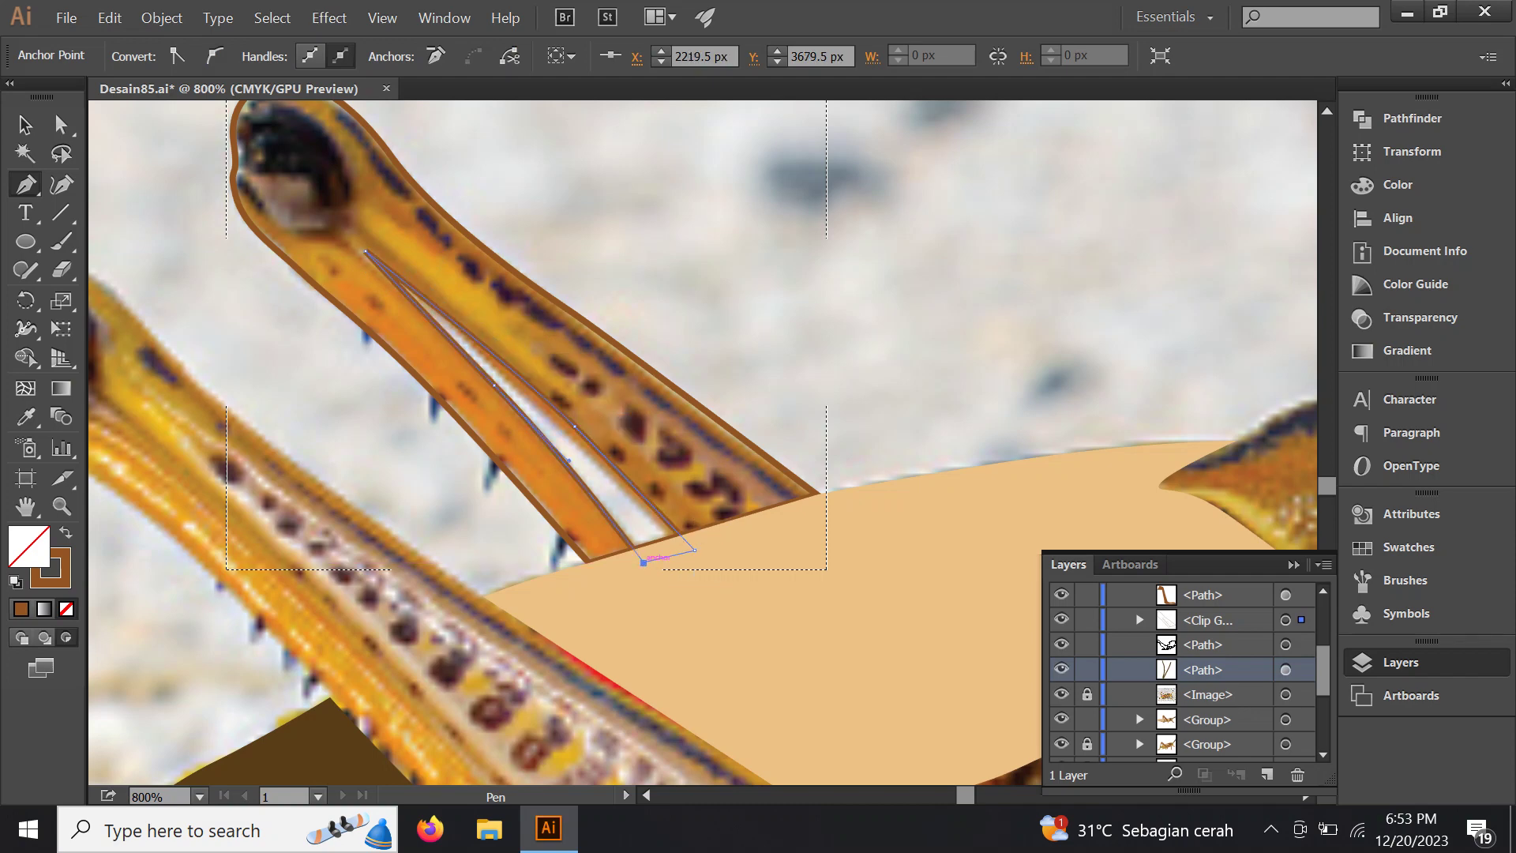
{"action": "key", "text": "ctrl+minus"}
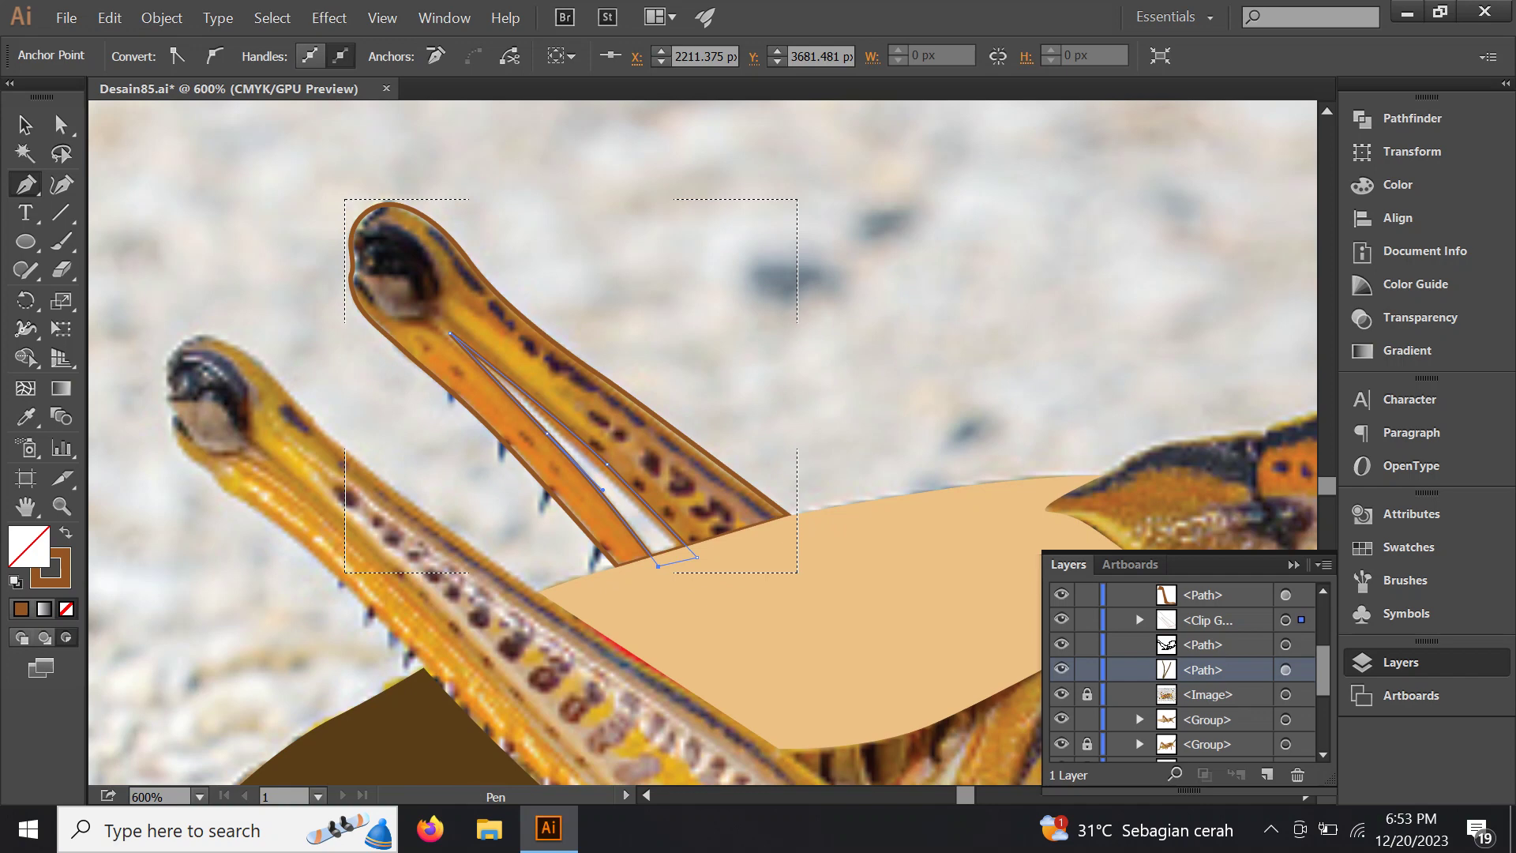
{"action": "key", "text": "Escape"}
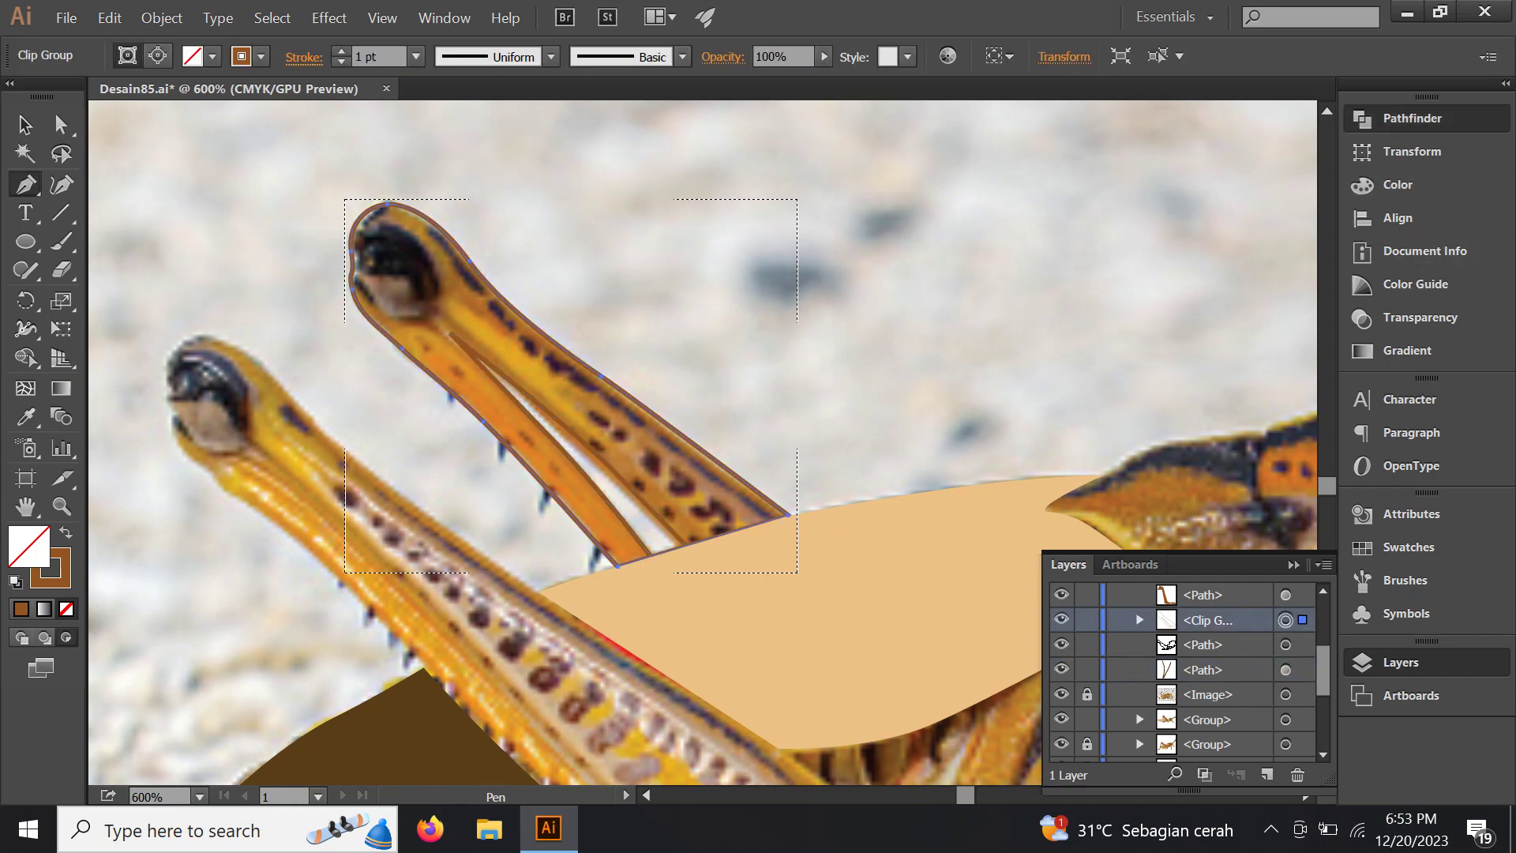
Divide the hind leg with the traced gap shape using Pathfinder
{"action": "key", "text": "F7"}
{"action": "key", "text": "shift+ctrl+F9"}
{"action": "key", "text": "ctrl+g"}
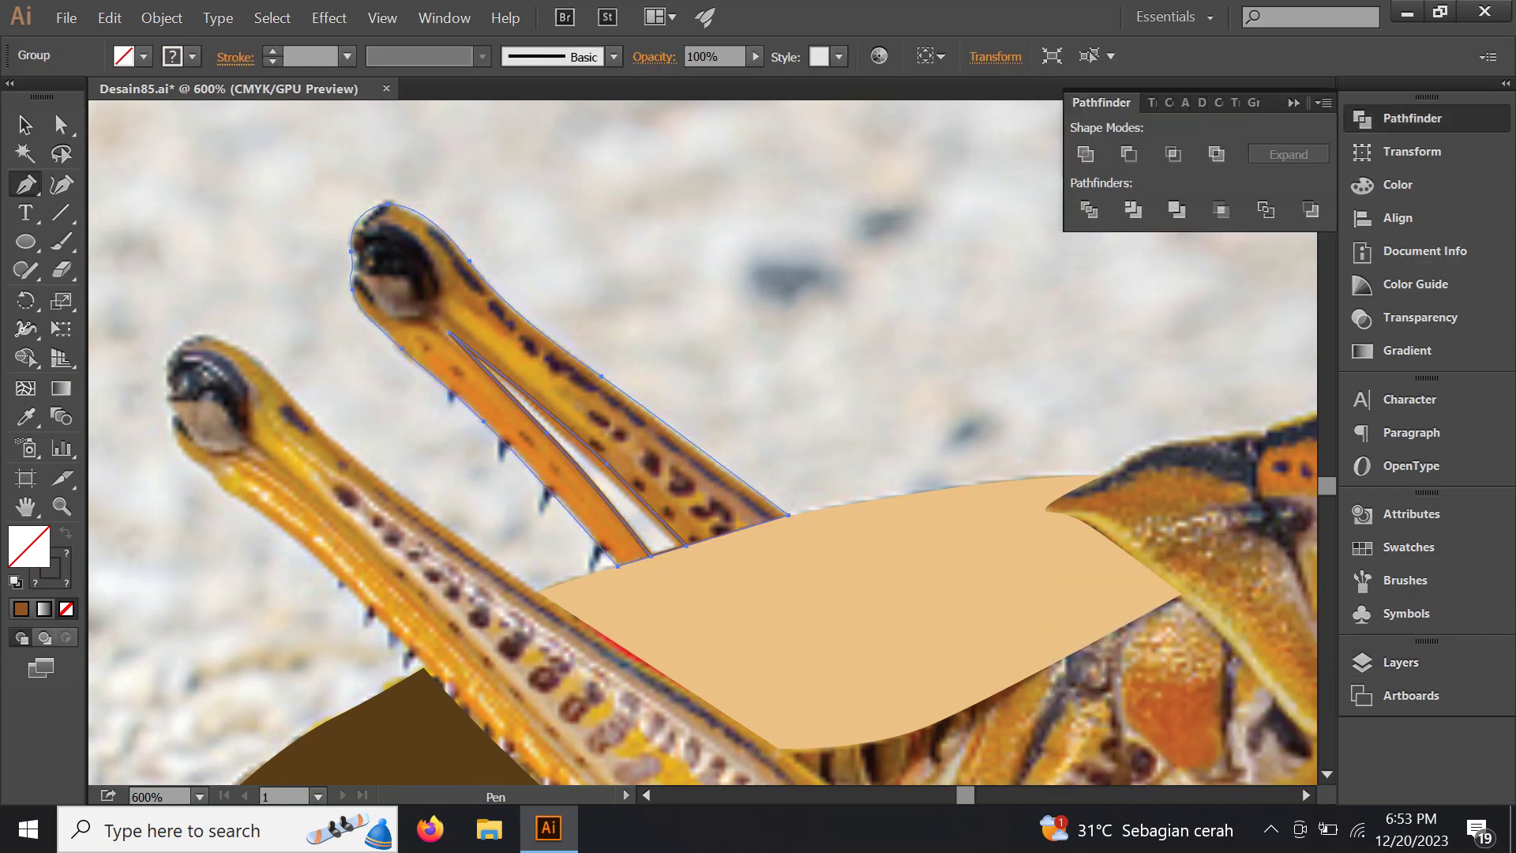
{"action": "key", "text": "shift+ctrl+F9"}
{"action": "key", "text": "F7"}
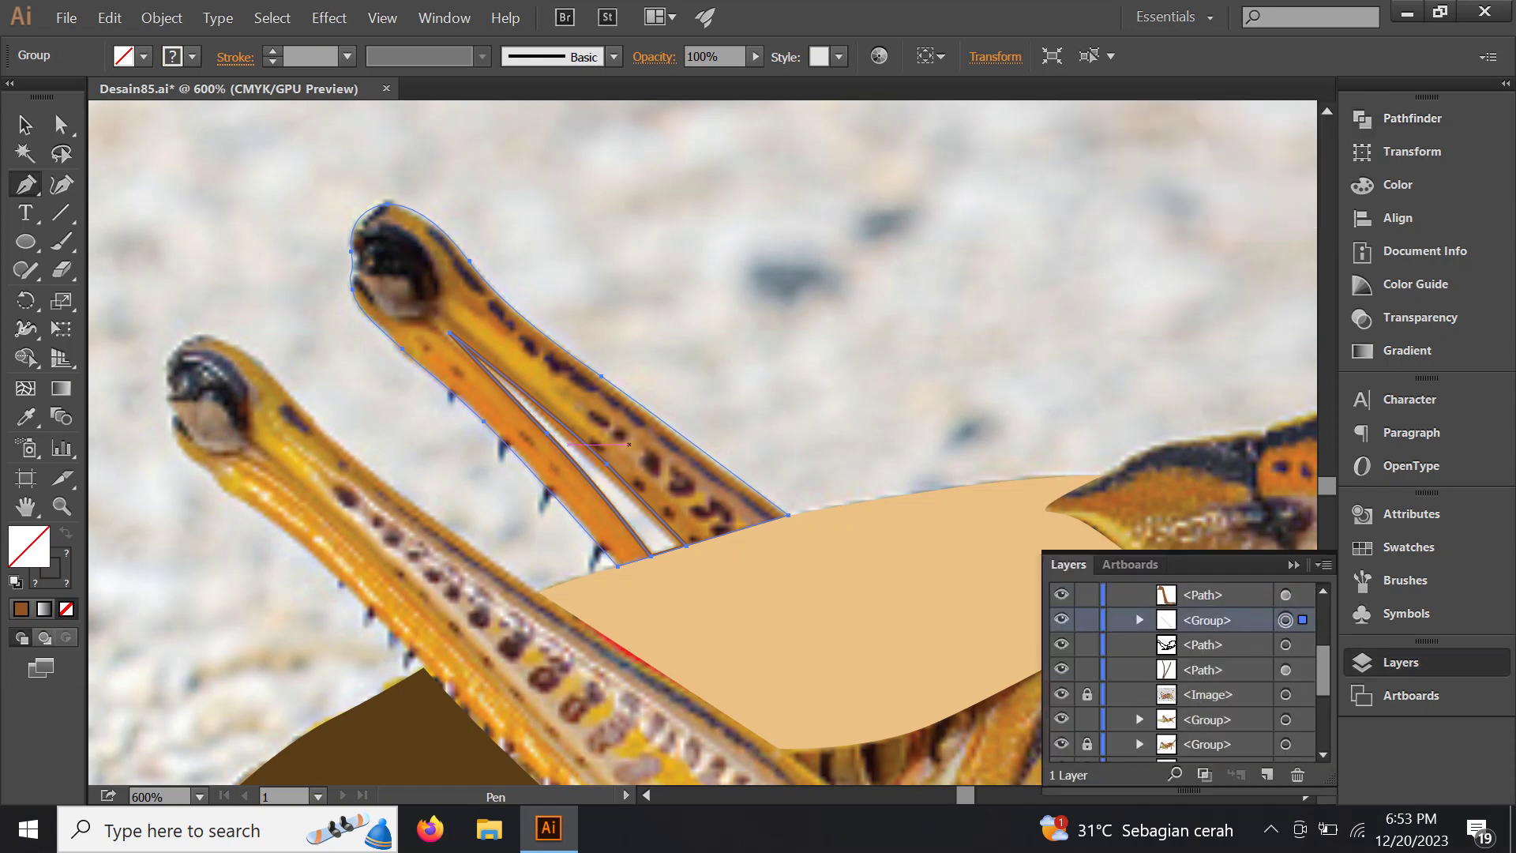
Ungroup the divided result, delete the inner gap piece, and zoom out
{"action": "right_click", "coordinate": [628, 444]}
{"action": "left_click", "coordinate": [678, 569]}
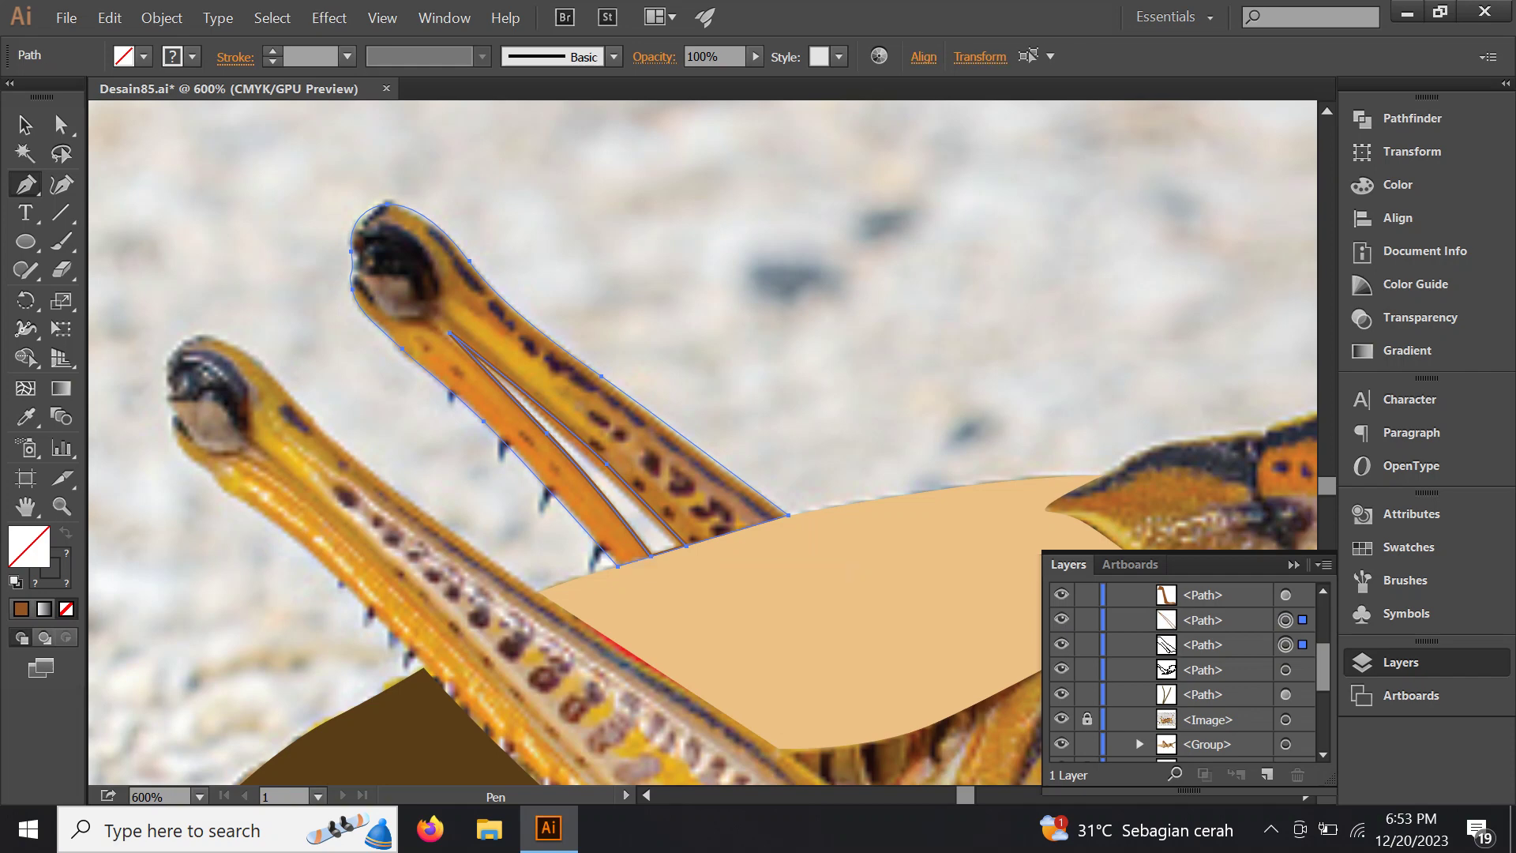
{"action": "left_click", "coordinate": [1208, 620]}
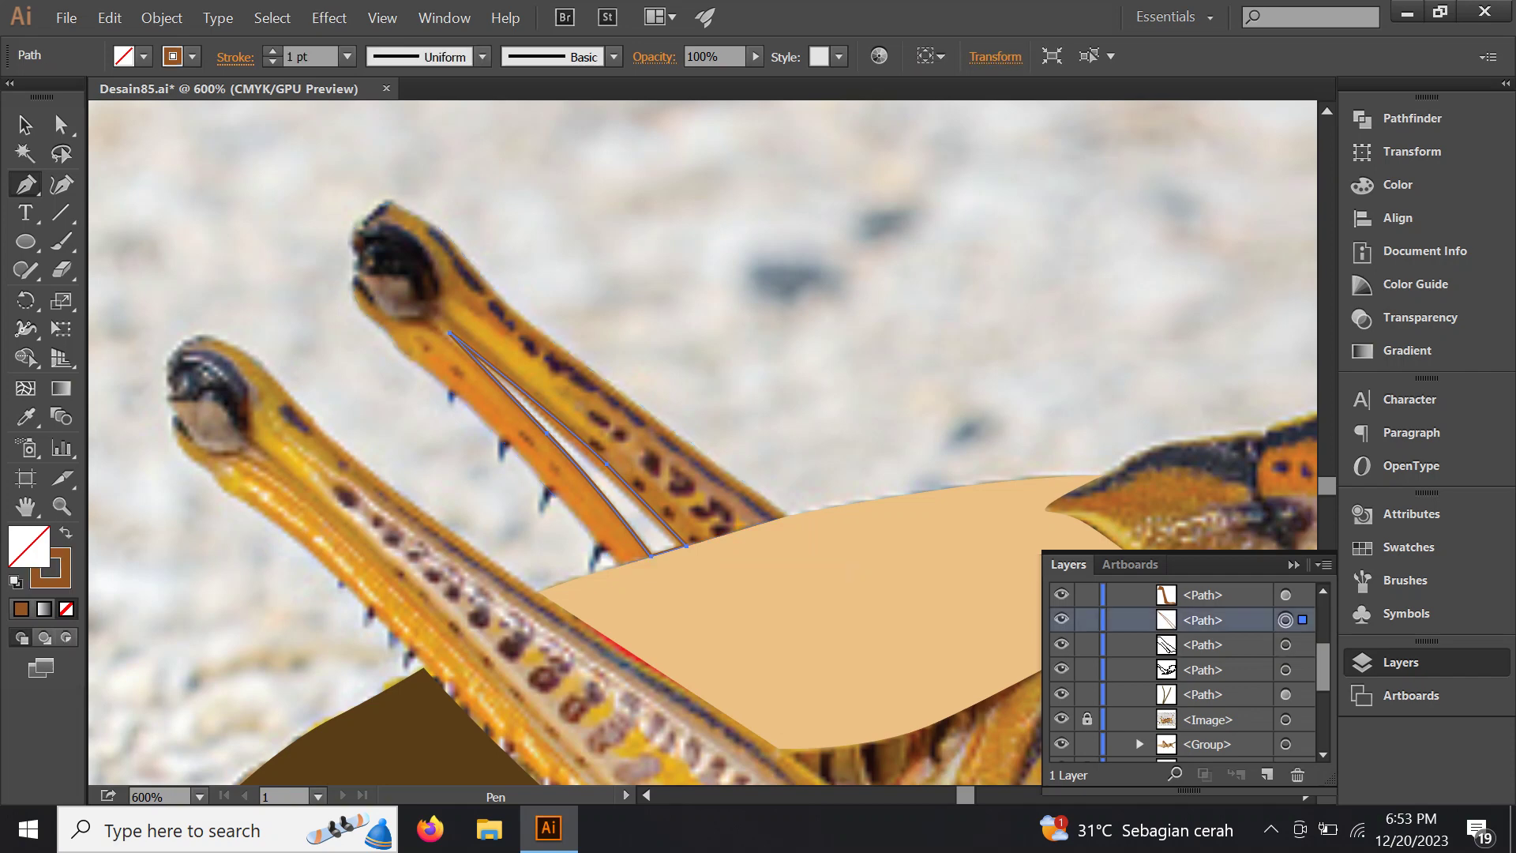
{"action": "key", "text": "Delete"}
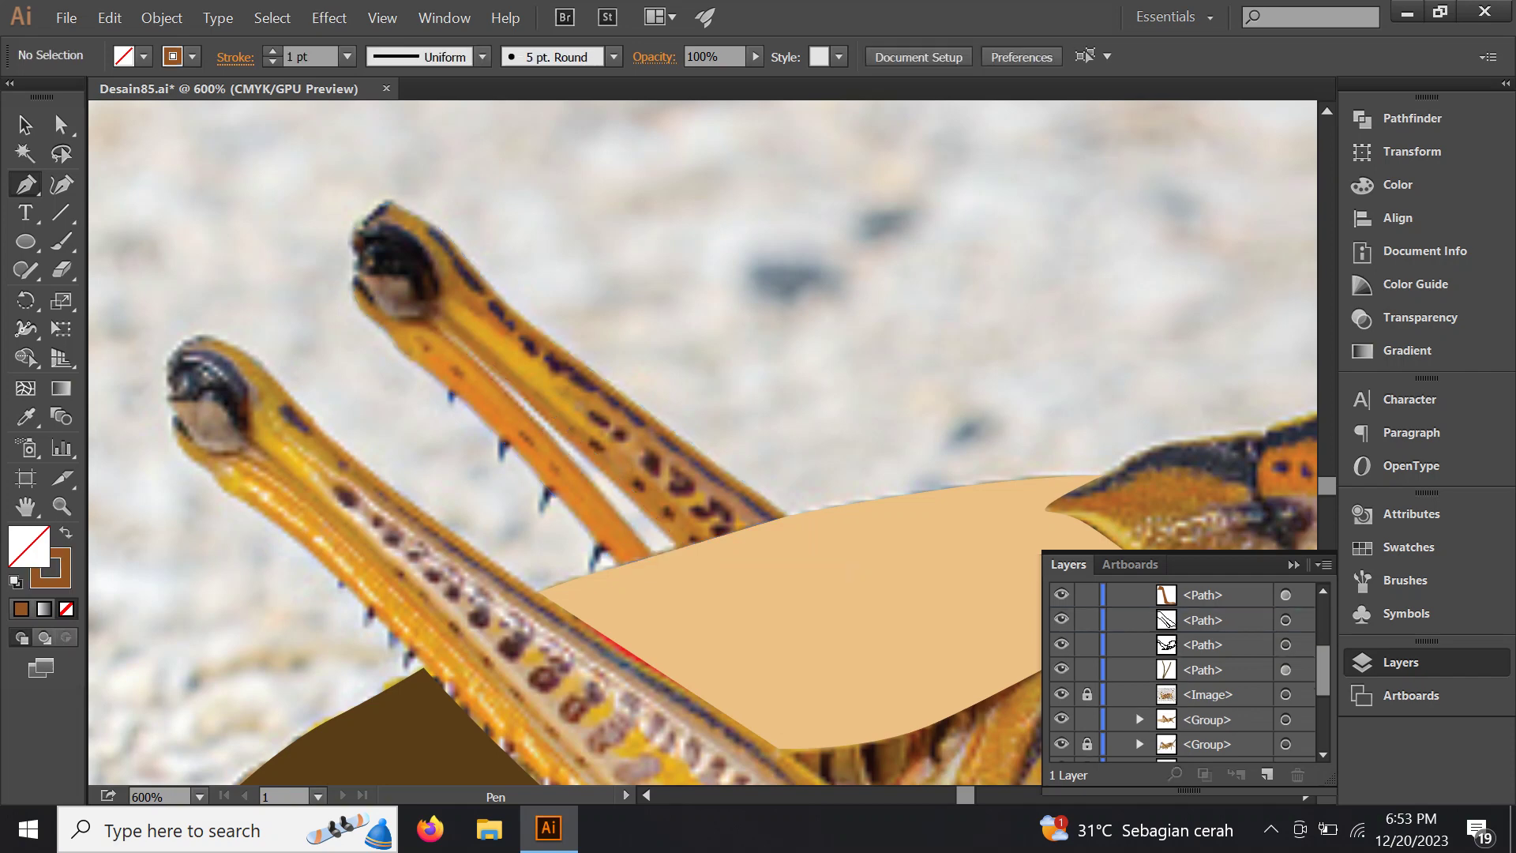
{"action": "left_click", "coordinate": [1285, 619]}
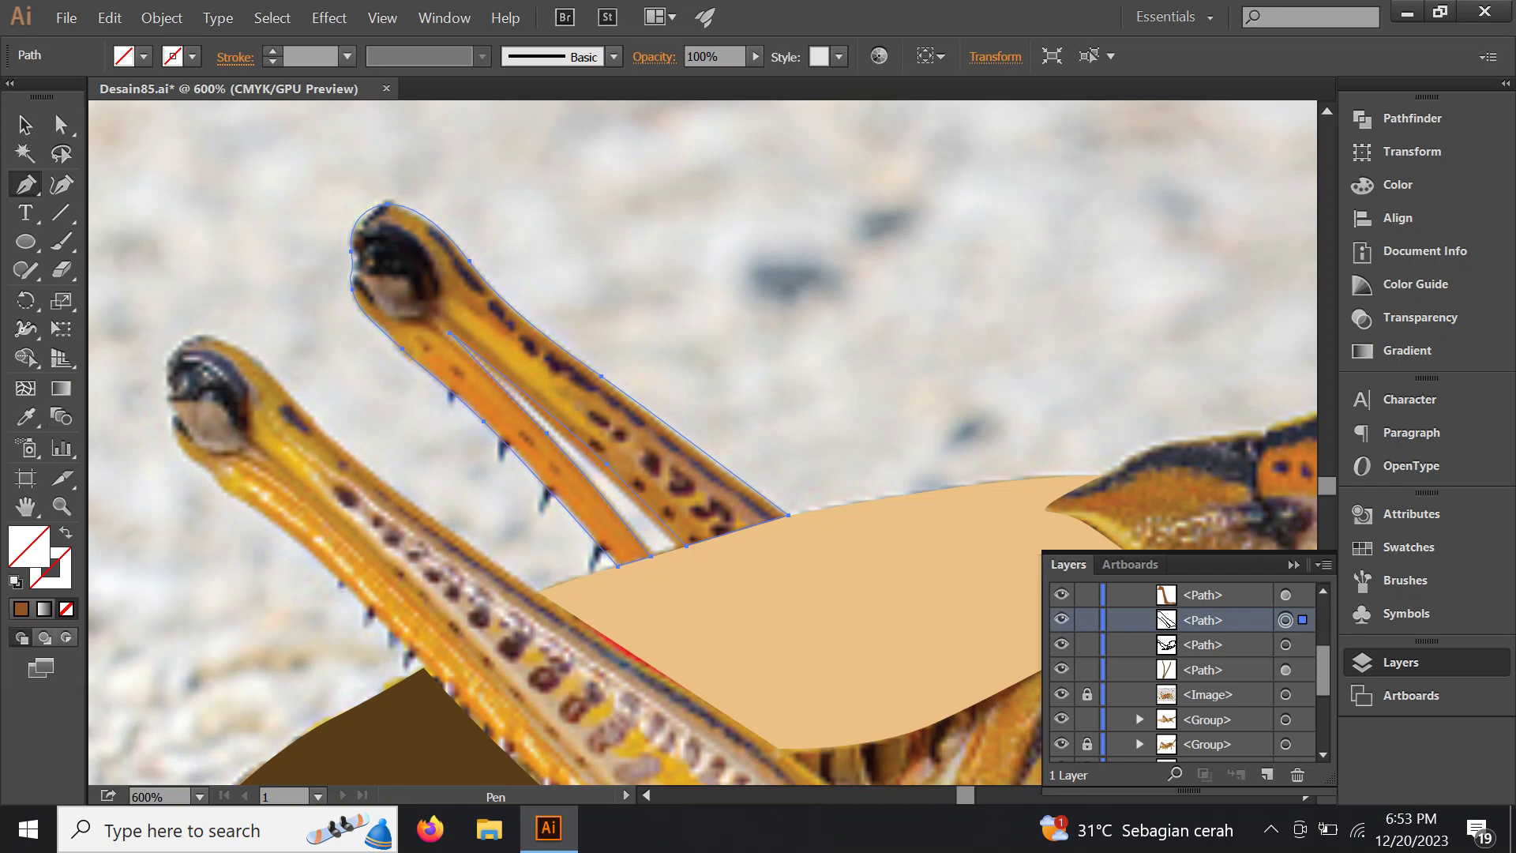
{"action": "key", "text": "ctrl+minus"}
{"action": "key", "text": "ctrl+minus"}
Refill the gapped hind leg with brown using the Eyedropper
{"action": "key", "text": "i"}
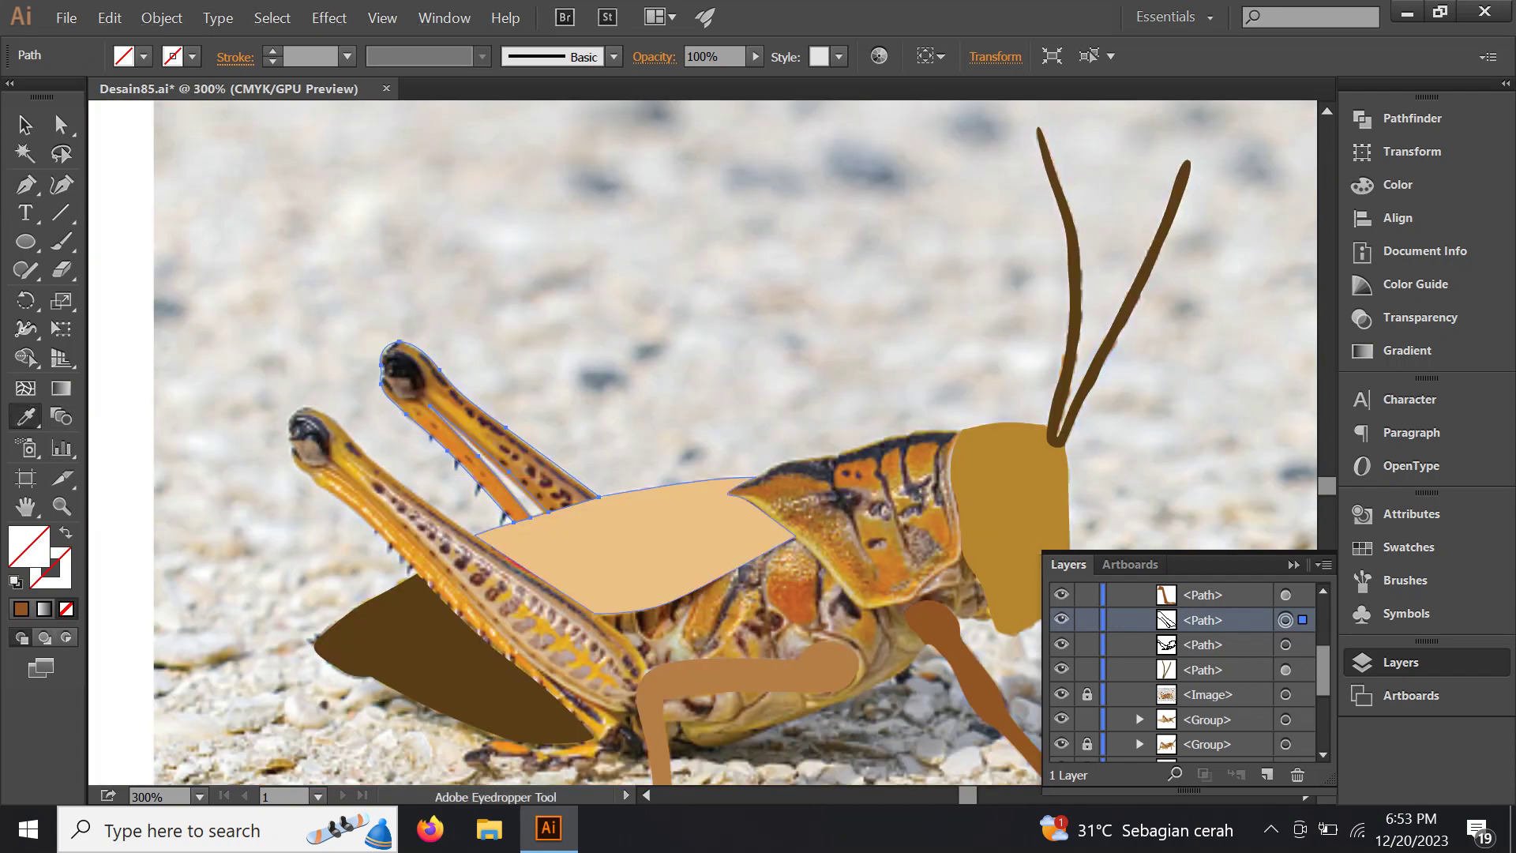
{"action": "left_click", "coordinate": [928, 608]}
{"action": "scroll", "coordinate": [928, 608], "scroll_direction": "down", "scroll_amount": 2}
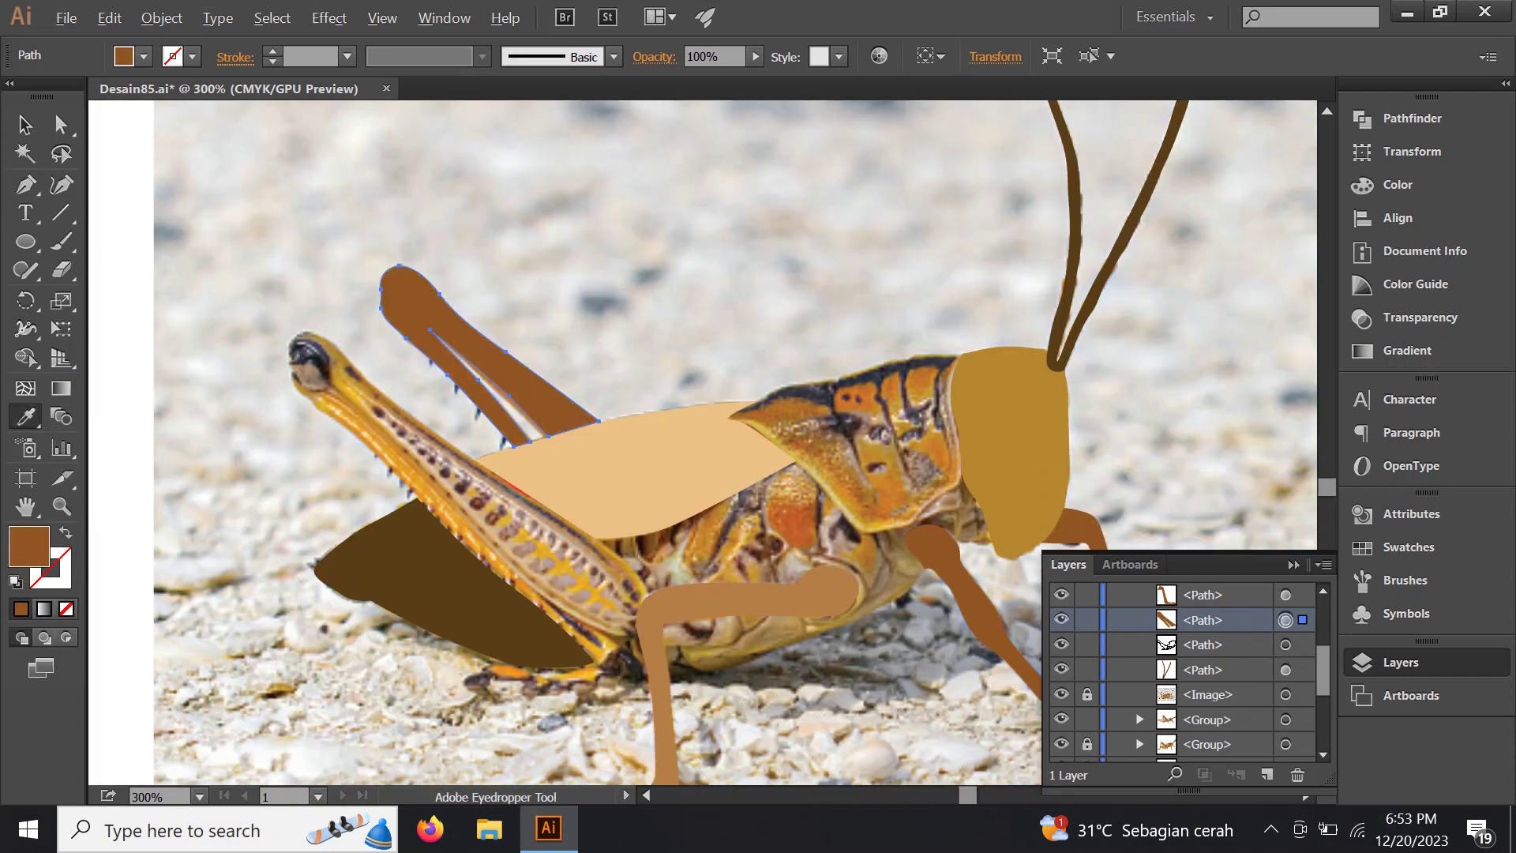
{"action": "scroll", "coordinate": [750, 553], "scroll_direction": "down", "scroll_amount": 2}
{"action": "scroll", "coordinate": [750, 552], "scroll_direction": "down", "scroll_amount": 1}
{"action": "scroll", "coordinate": [750, 552], "scroll_direction": "up", "scroll_amount": 2}
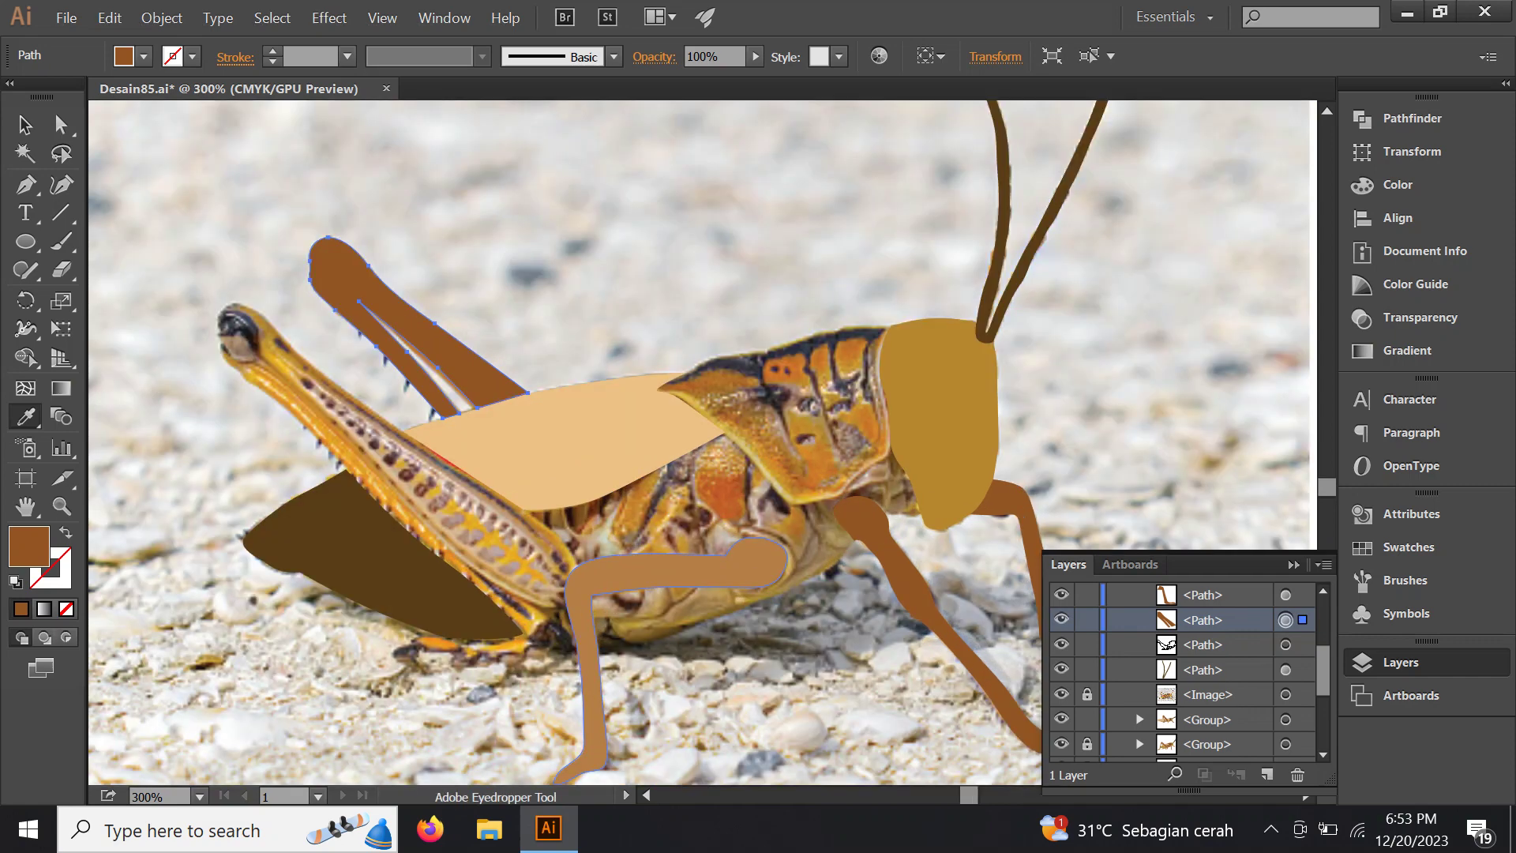
Give the bent middle leg the hind leg's darker brown fill
{"action": "key", "text": "v"}
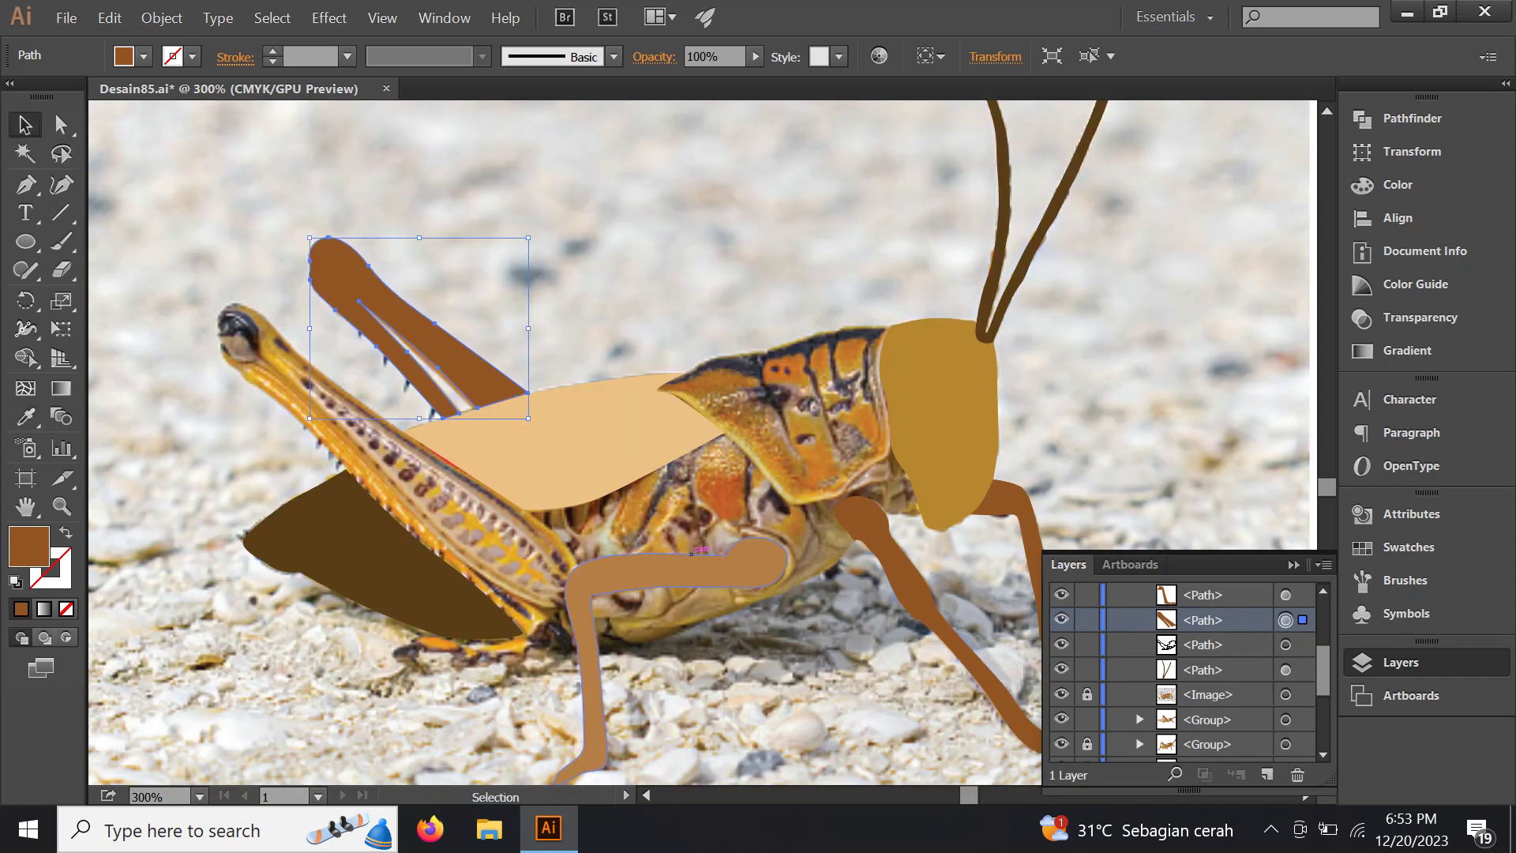
{"action": "left_click", "coordinate": [671, 570]}
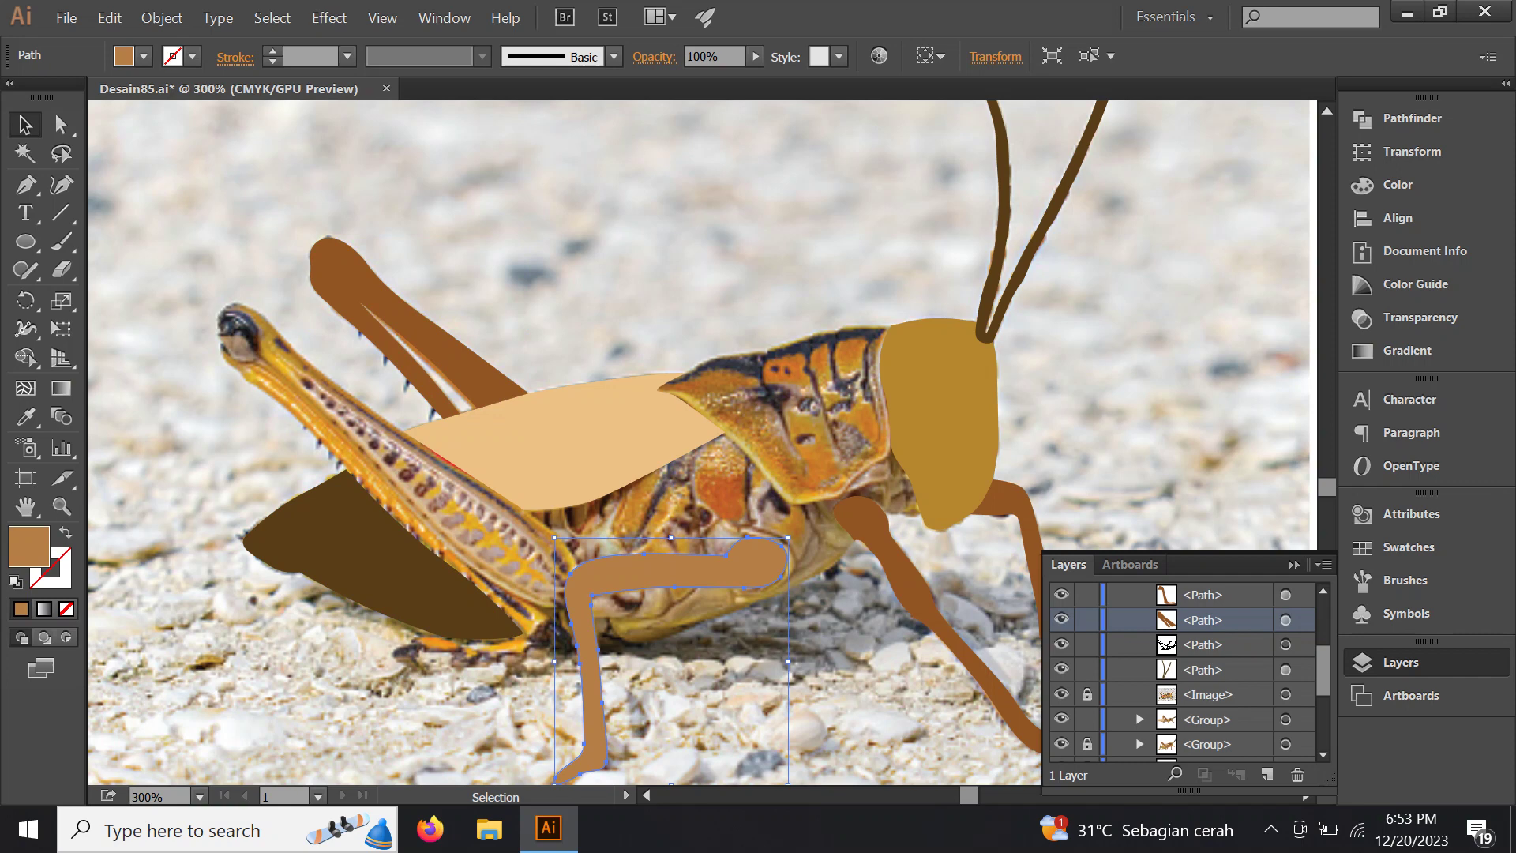
{"action": "key", "text": "i"}
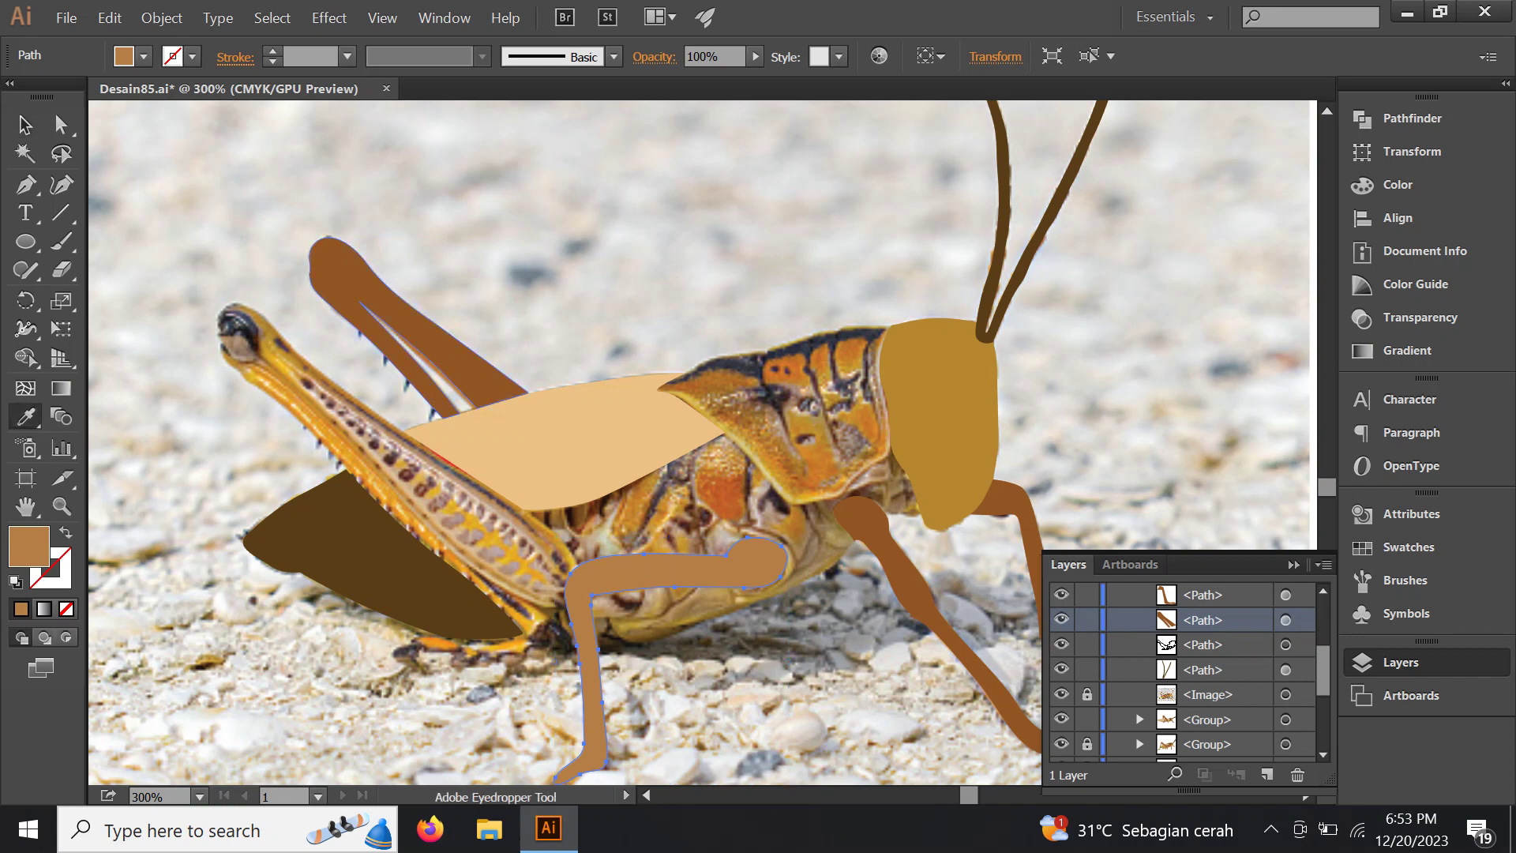
{"action": "left_click", "coordinate": [474, 387]}
{"action": "scroll", "coordinate": [699, 442], "scroll_direction": "down", "scroll_amount": 1}
{"action": "scroll", "coordinate": [699, 442], "scroll_direction": "down", "scroll_amount": 1}
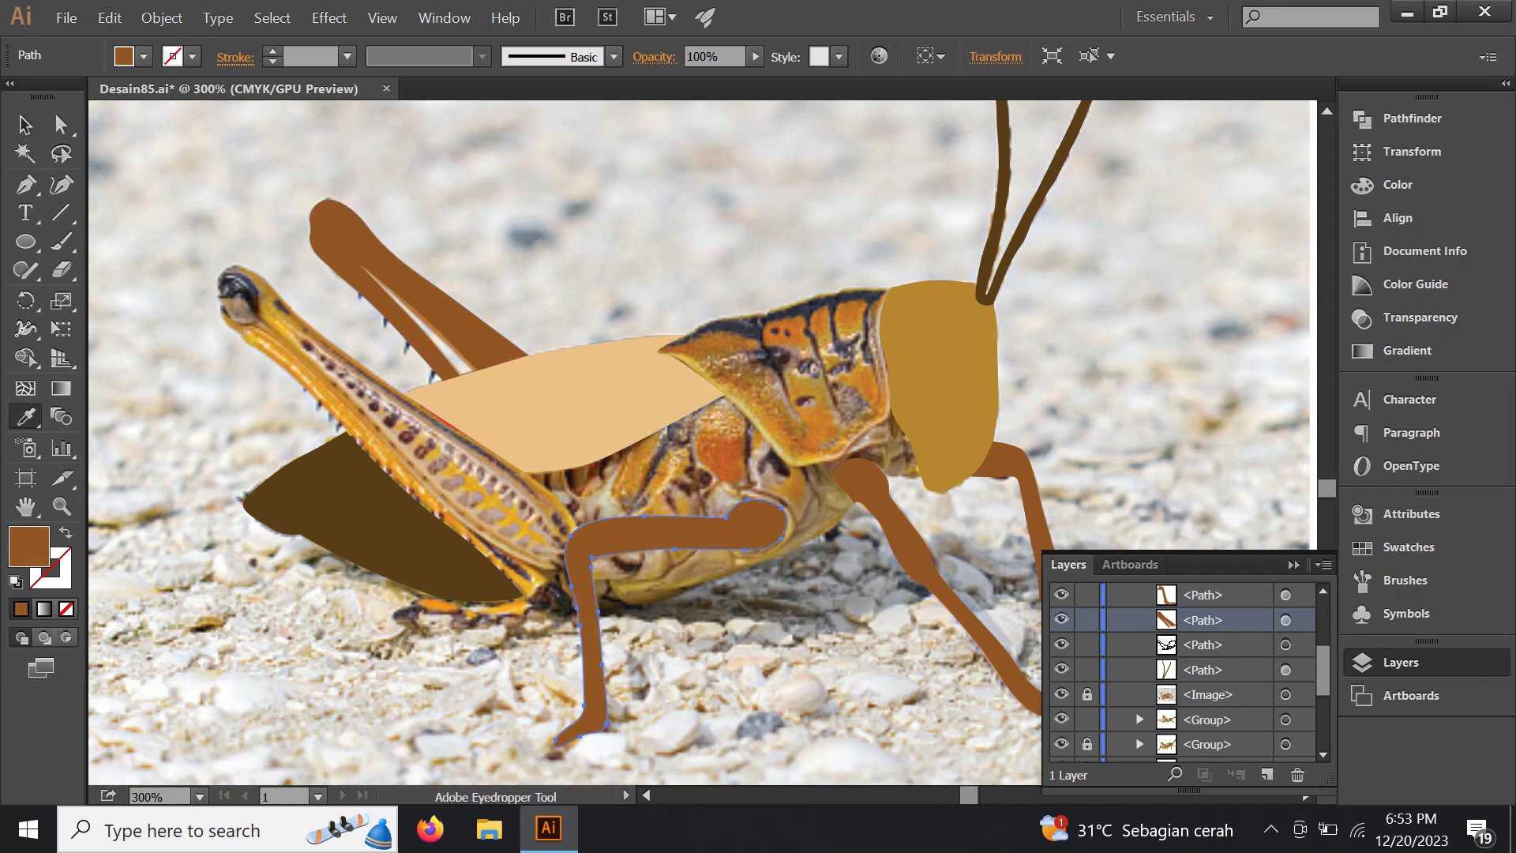
Try filling the body outline dark brown, undo it, and zoom in on it
{"action": "left_click", "coordinate": [1286, 645]}
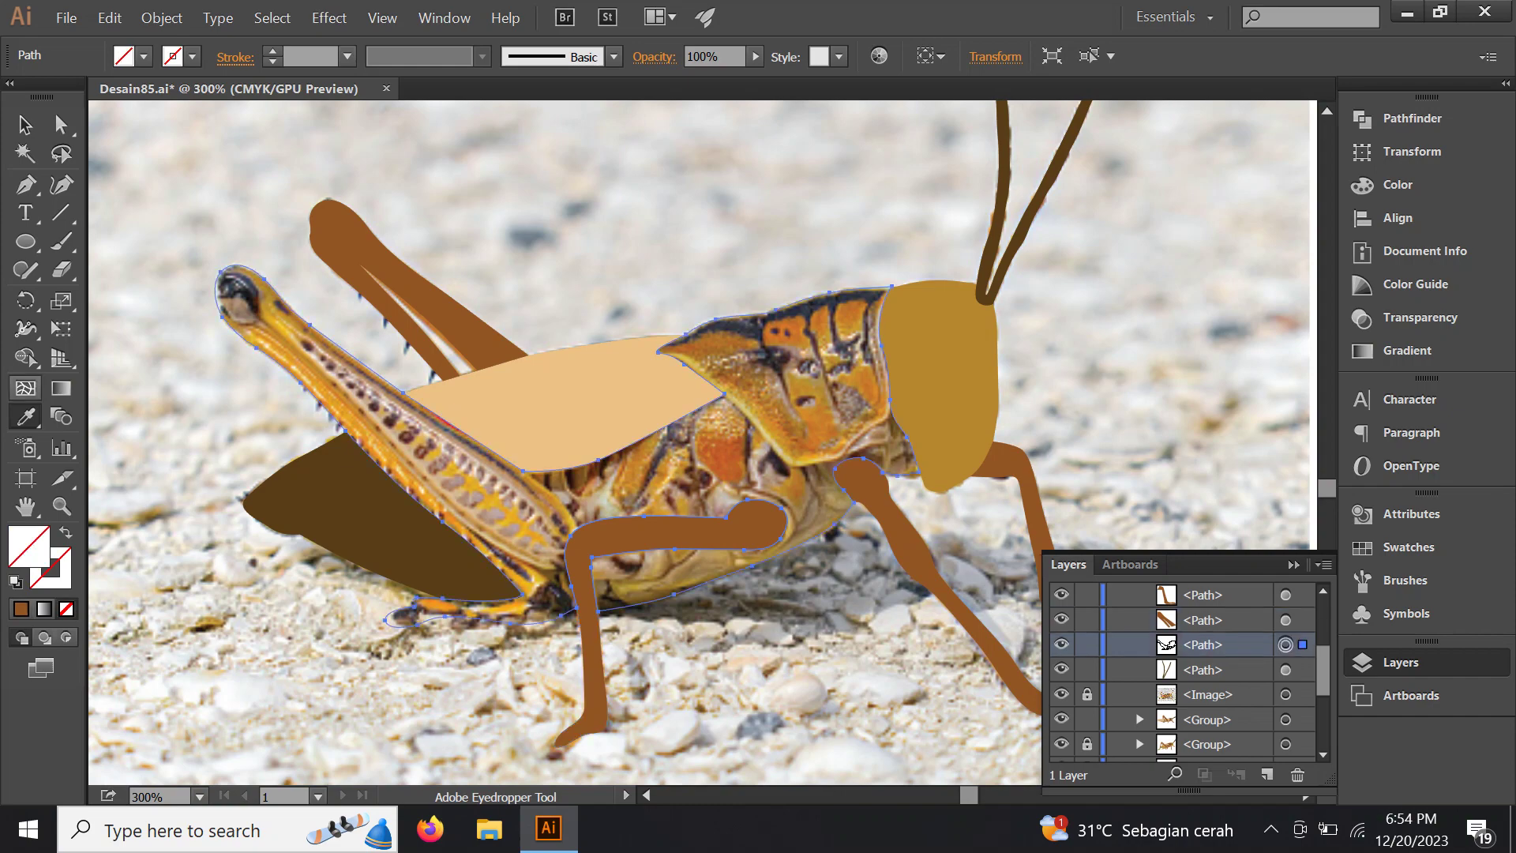
{"action": "left_click", "coordinate": [340, 521]}
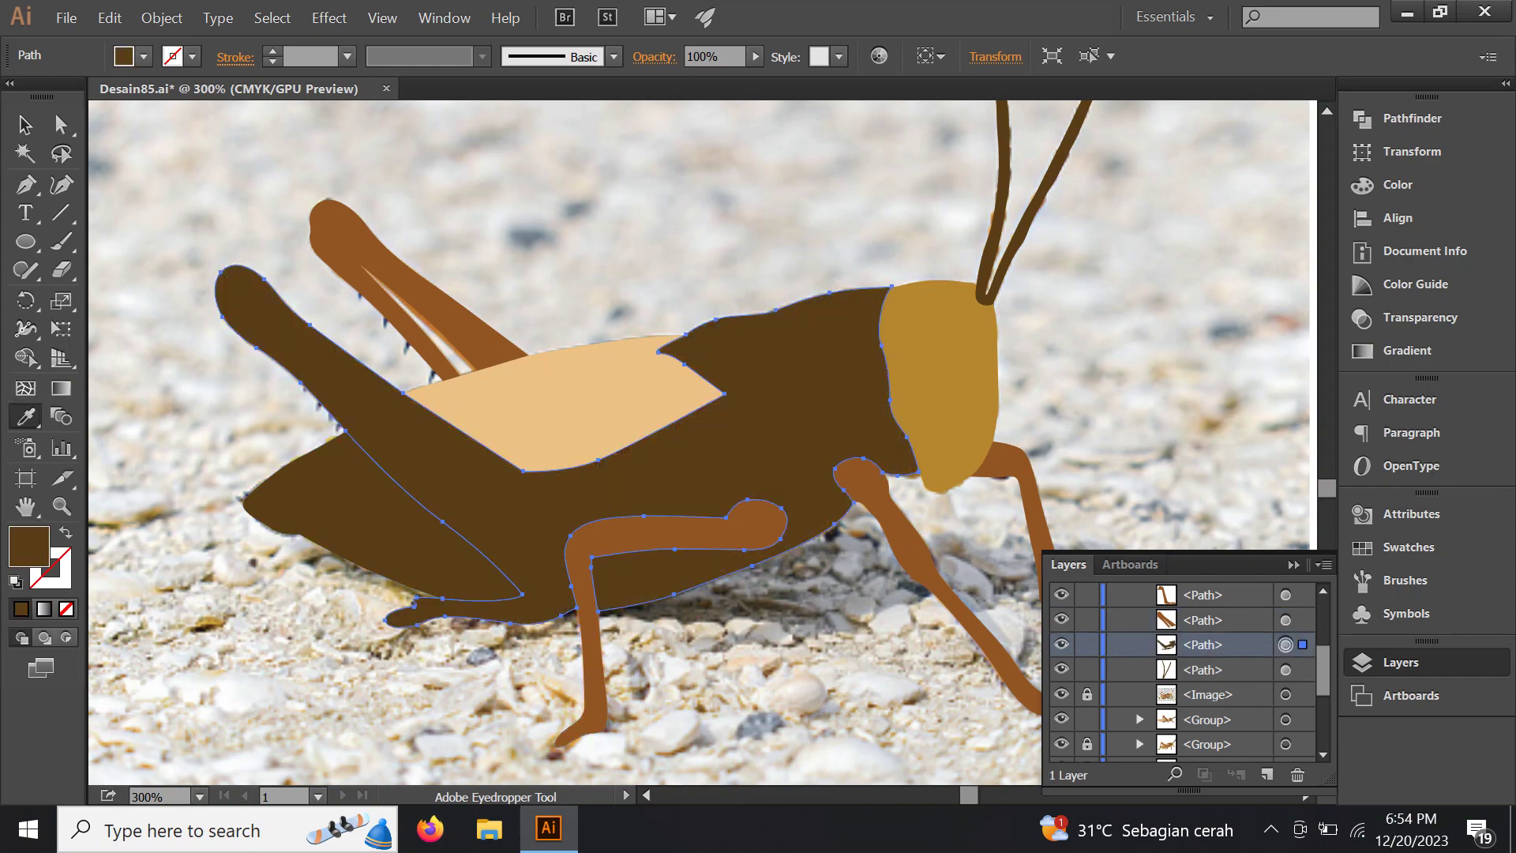
{"action": "key", "text": "ctrl+z"}
{"action": "key", "text": "ctrl+plus"}
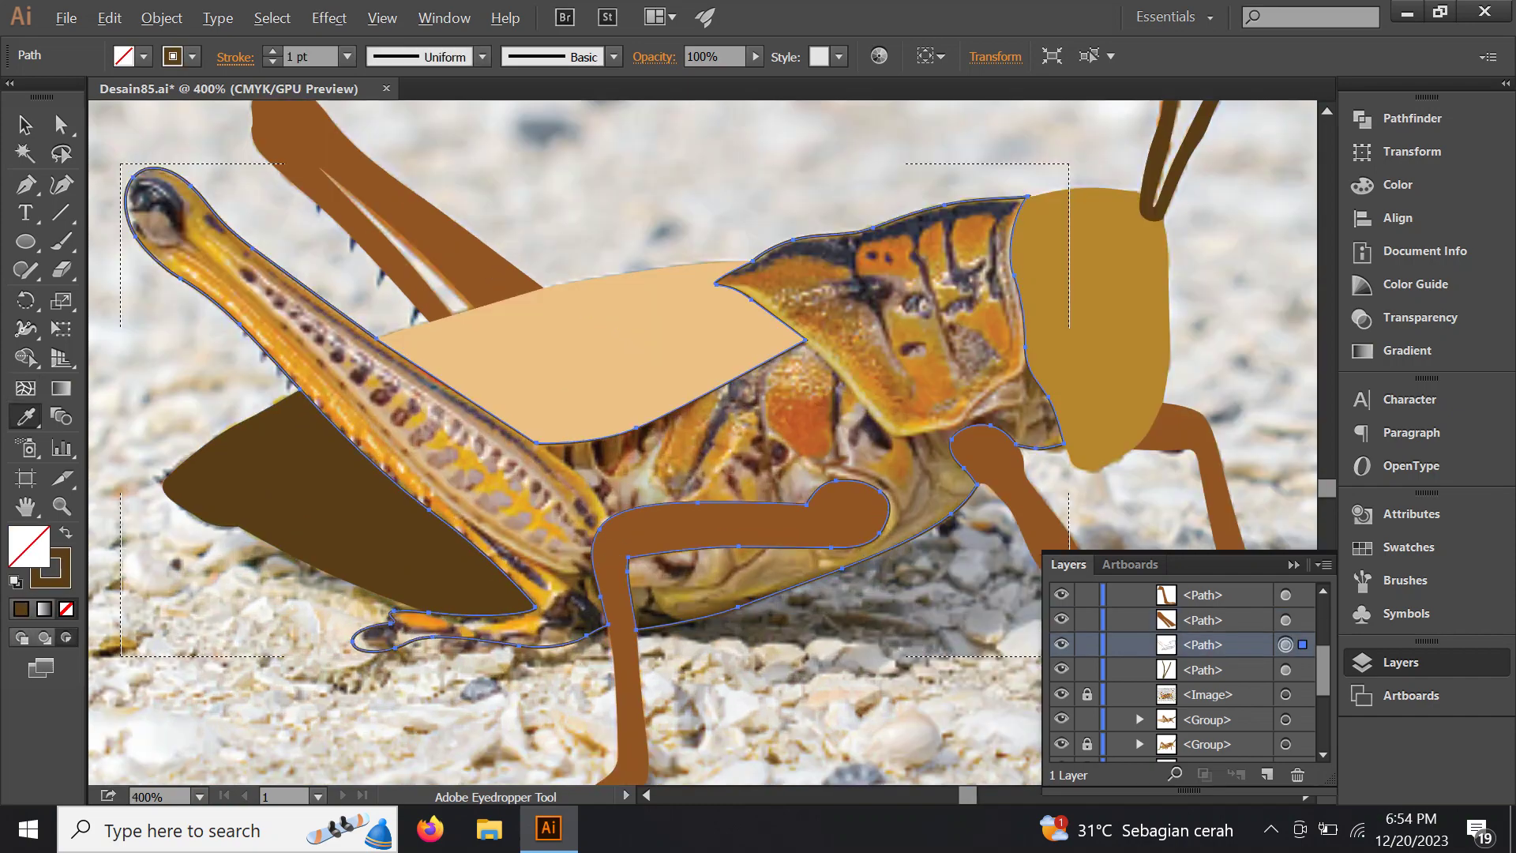
{"action": "key", "text": "ctrl+plus"}
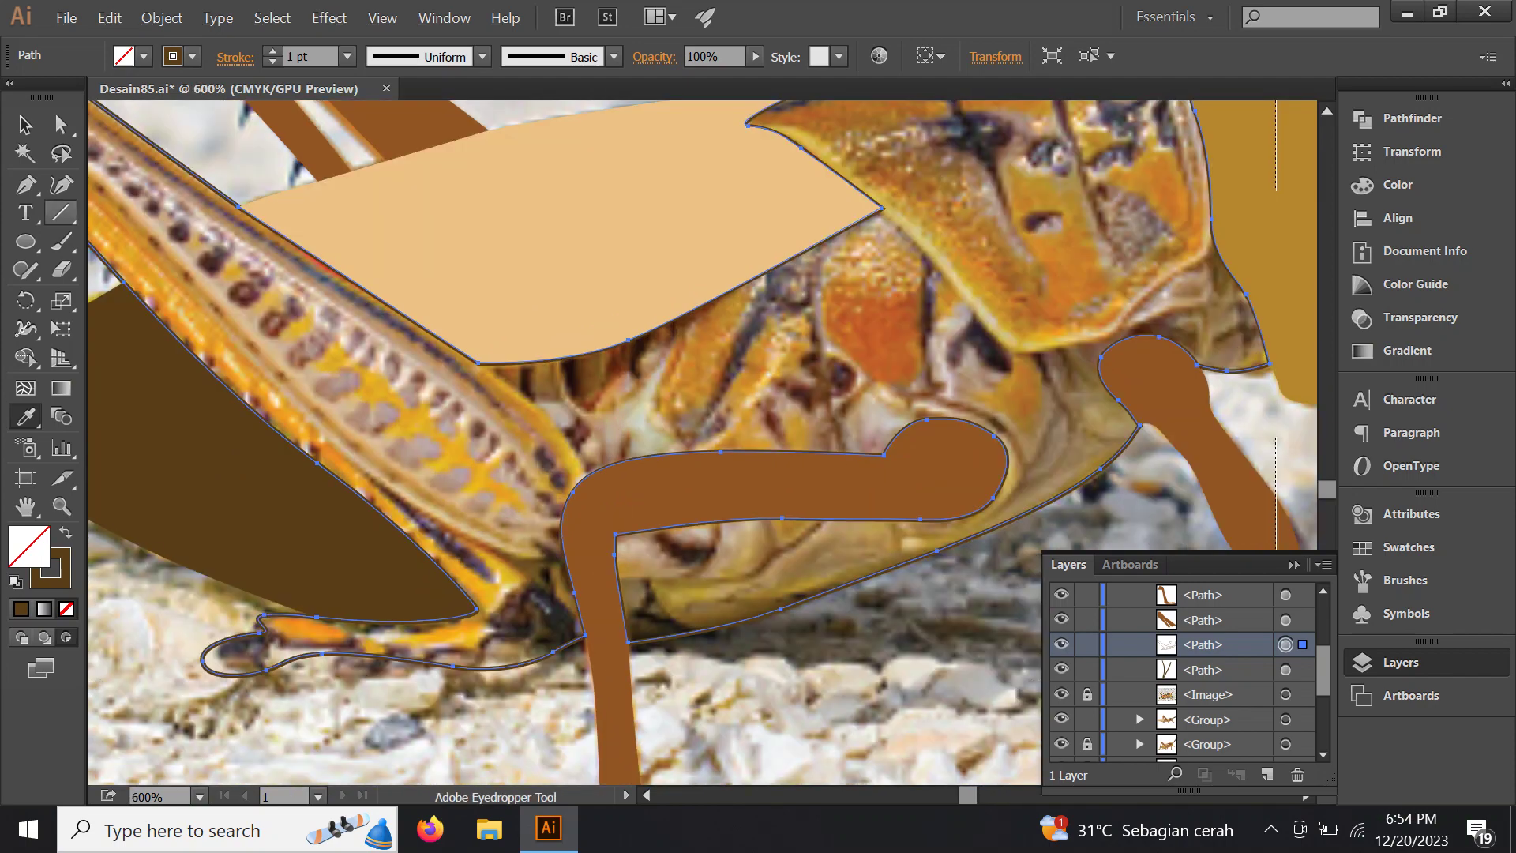
Trace a closed curved outline around the hind leg below the wing
{"action": "left_click", "coordinate": [26, 183]}
{"action": "left_click_drag", "start_coordinate": [478, 363], "coordinate": [480, 303]}
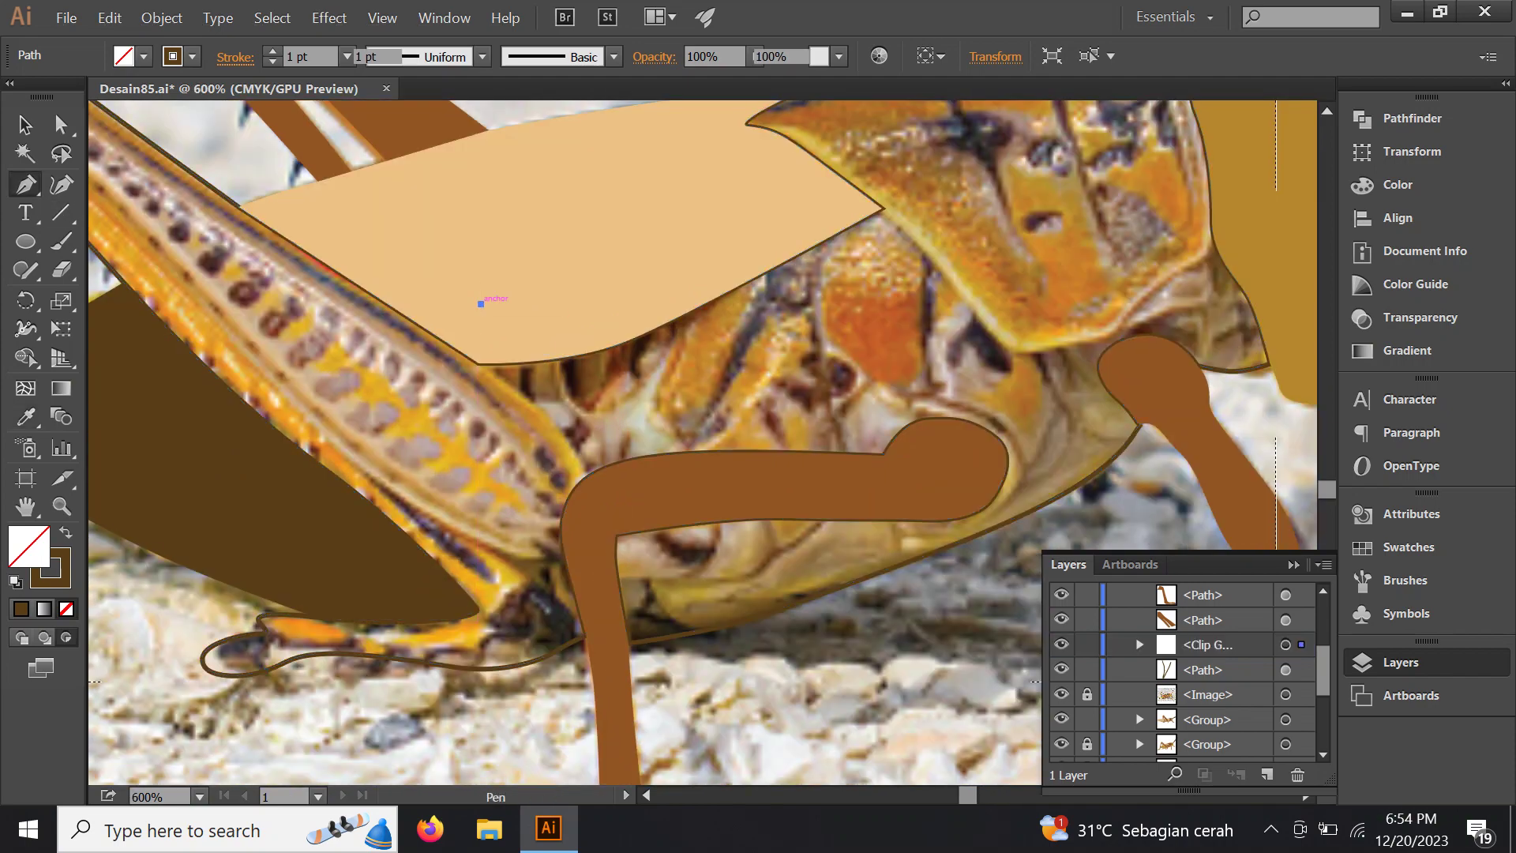
{"action": "mouse_move", "coordinate": [571, 441]}
{"action": "left_mouse_down"}
{"action": "mouse_move", "coordinate": [595, 492]}
{"action": "mouse_move", "coordinate": [591, 558]}
{"action": "mouse_move", "coordinate": [476, 540]}
{"action": "mouse_move", "coordinate": [433, 509]}
{"action": "mouse_move", "coordinate": [553, 604]}
{"action": "mouse_move", "coordinate": [575, 684]}
{"action": "left_mouse_up"}
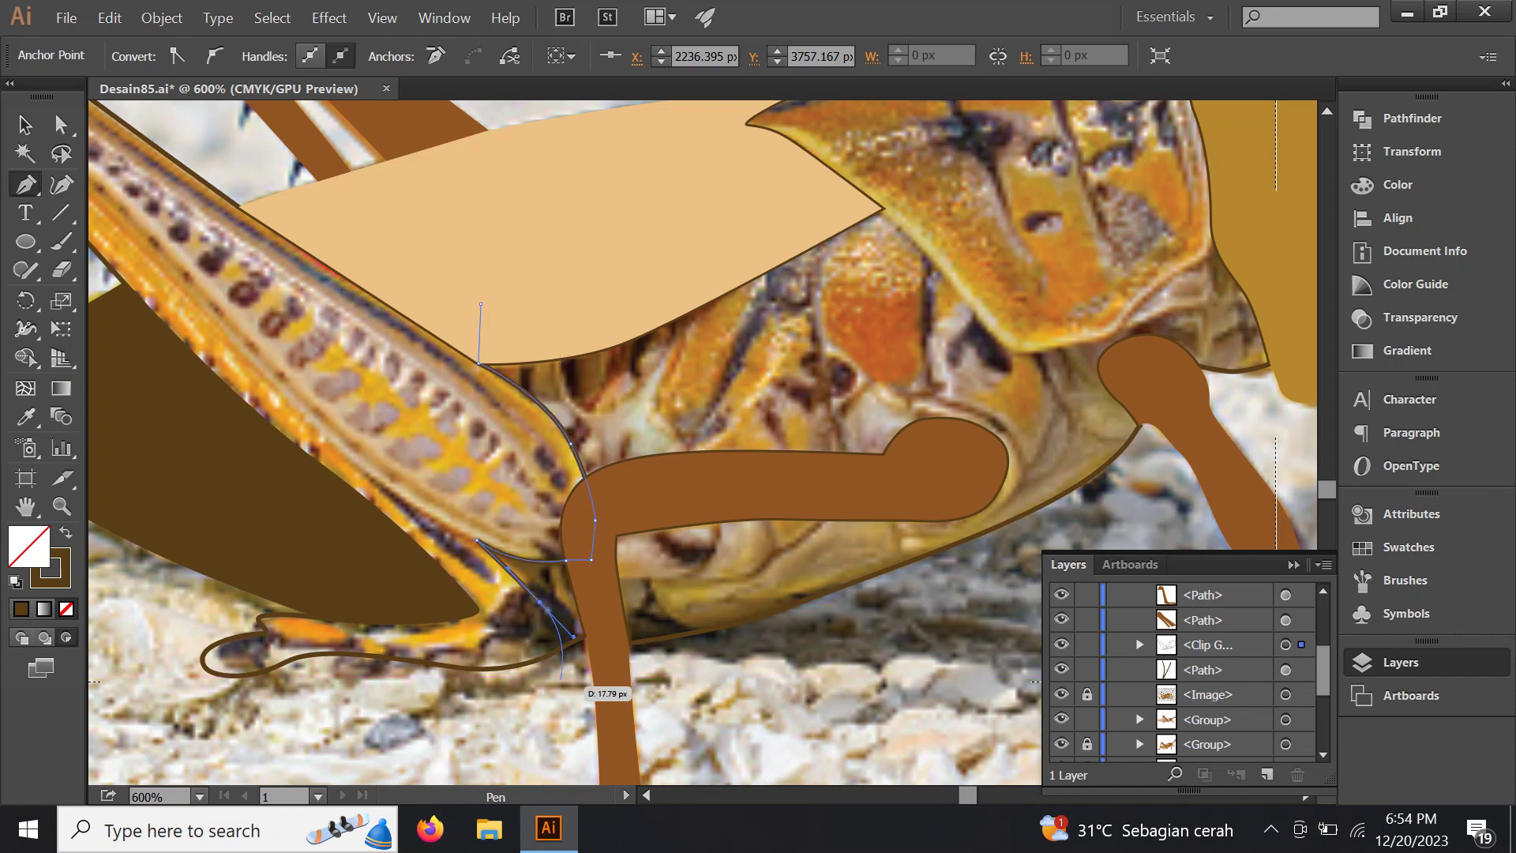
{"action": "mouse_move", "coordinate": [575, 684]}
{"action": "left_mouse_down"}
{"action": "mouse_move", "coordinate": [472, 696]}
{"action": "mouse_move", "coordinate": [280, 665]}
{"action": "mouse_move", "coordinate": [259, 459]}
{"action": "mouse_move", "coordinate": [243, 448]}
{"action": "left_mouse_up"}
{"action": "scroll", "coordinate": [280, 665], "scroll_direction": "down", "scroll_amount": 2}
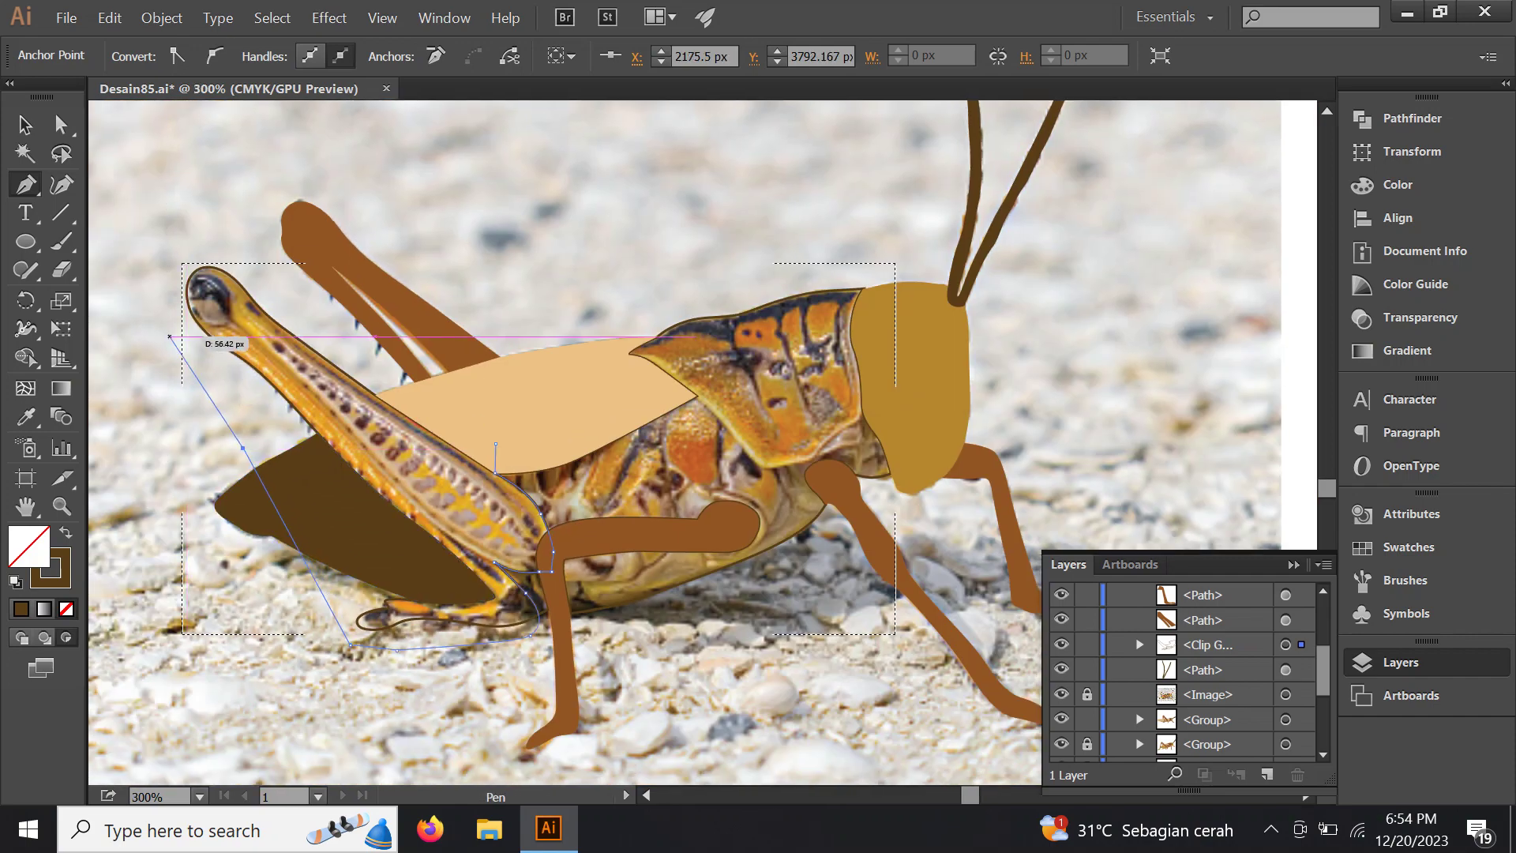
{"action": "left_click", "coordinate": [160, 322]}
{"action": "left_click_drag", "start_coordinate": [175, 232], "coordinate": [238, 231]}
{"action": "left_click", "coordinate": [238, 231]}
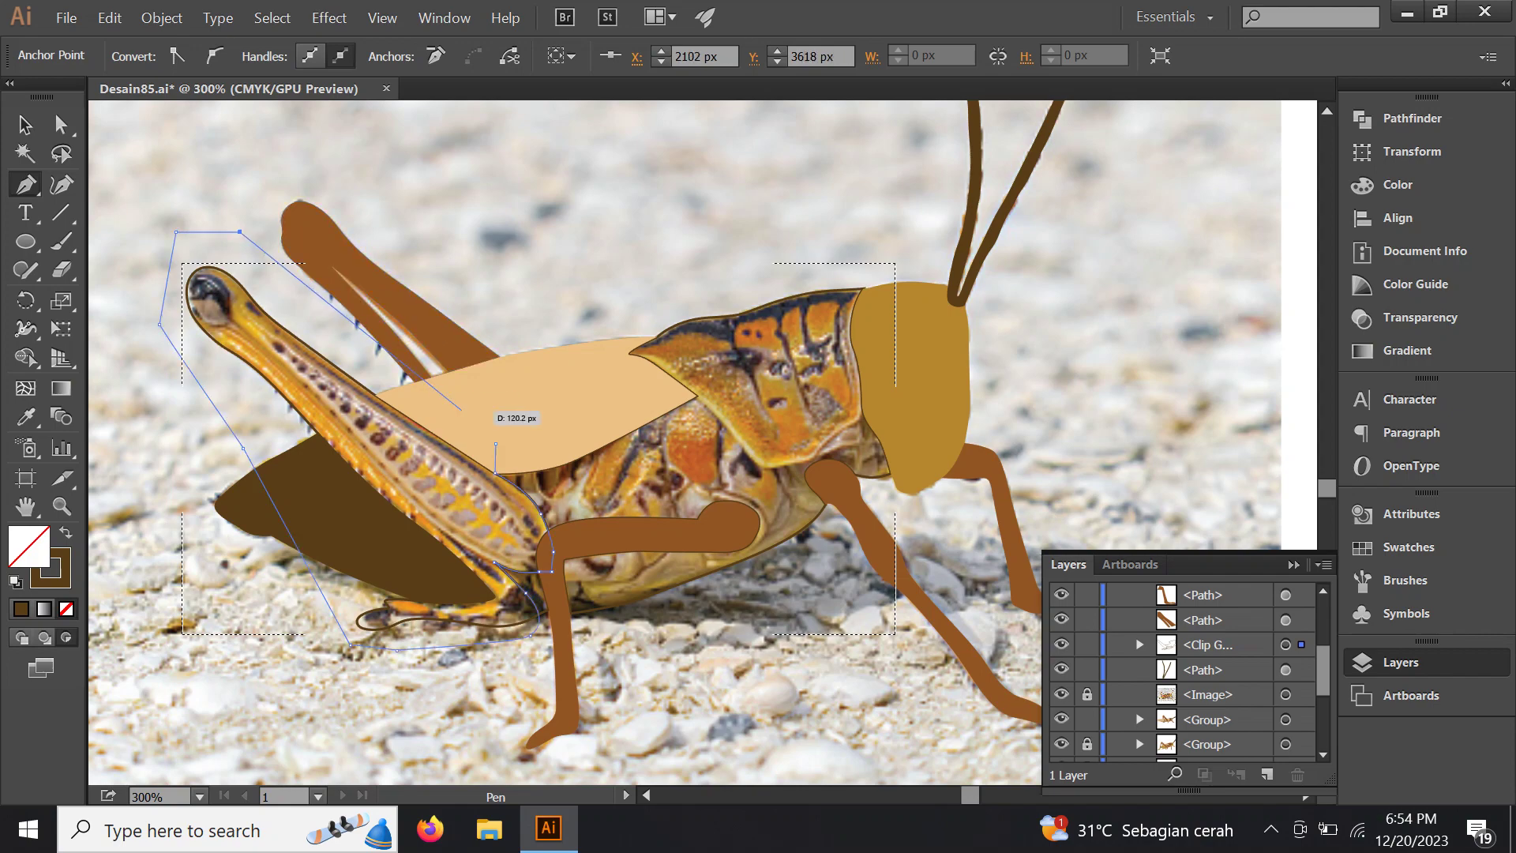
{"action": "left_click", "coordinate": [496, 444]}
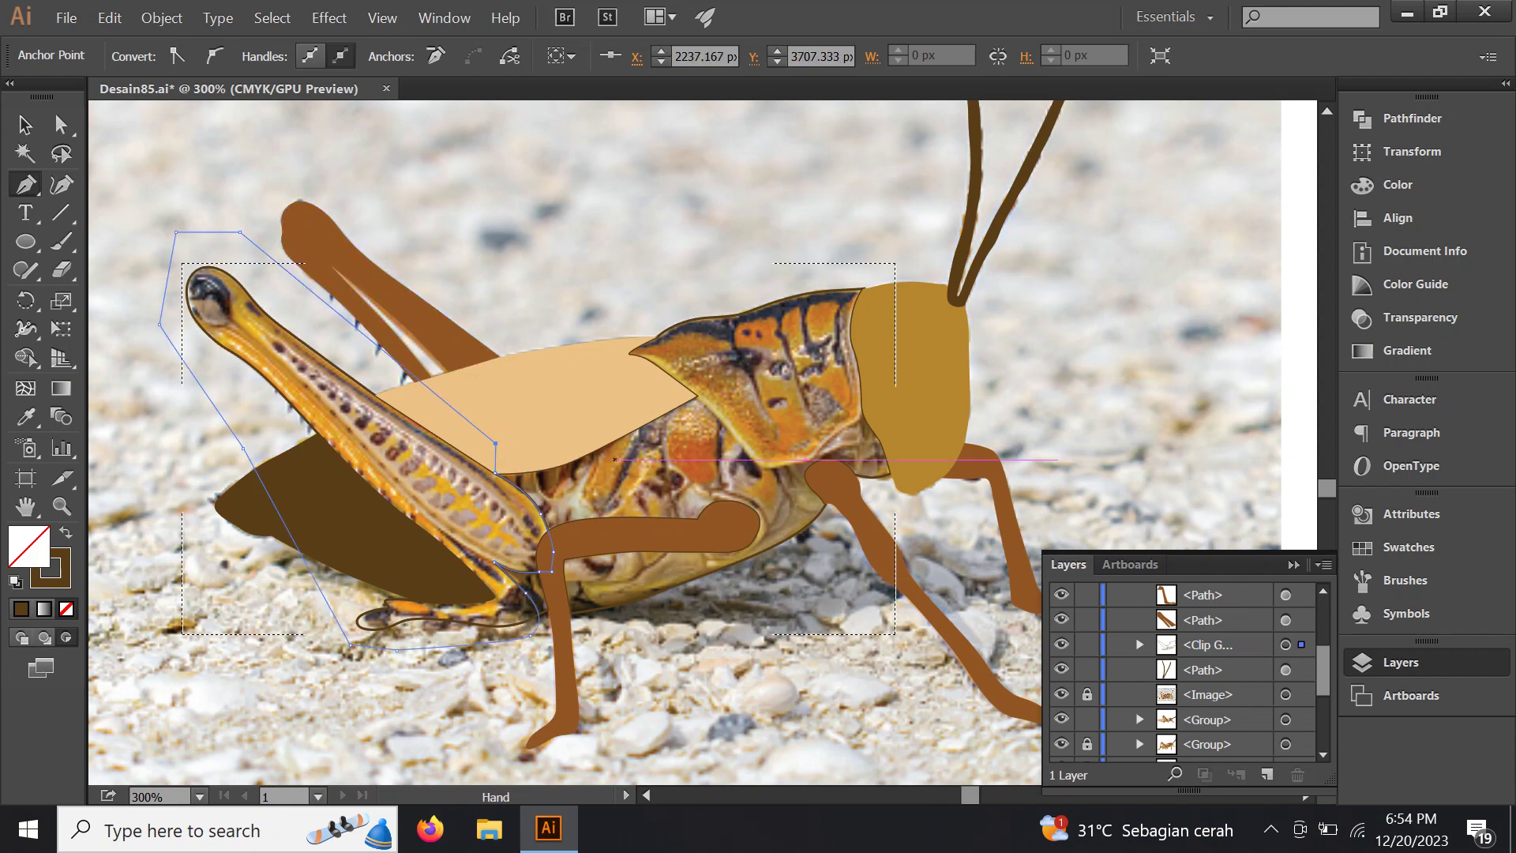
{"action": "scroll", "coordinate": [740, 385], "scroll_direction": "up", "scroll_amount": 1}
{"action": "scroll", "coordinate": [740, 385], "scroll_direction": "up", "scroll_amount": 1}
{"action": "scroll", "coordinate": [740, 385], "scroll_direction": "up", "scroll_amount": 1}
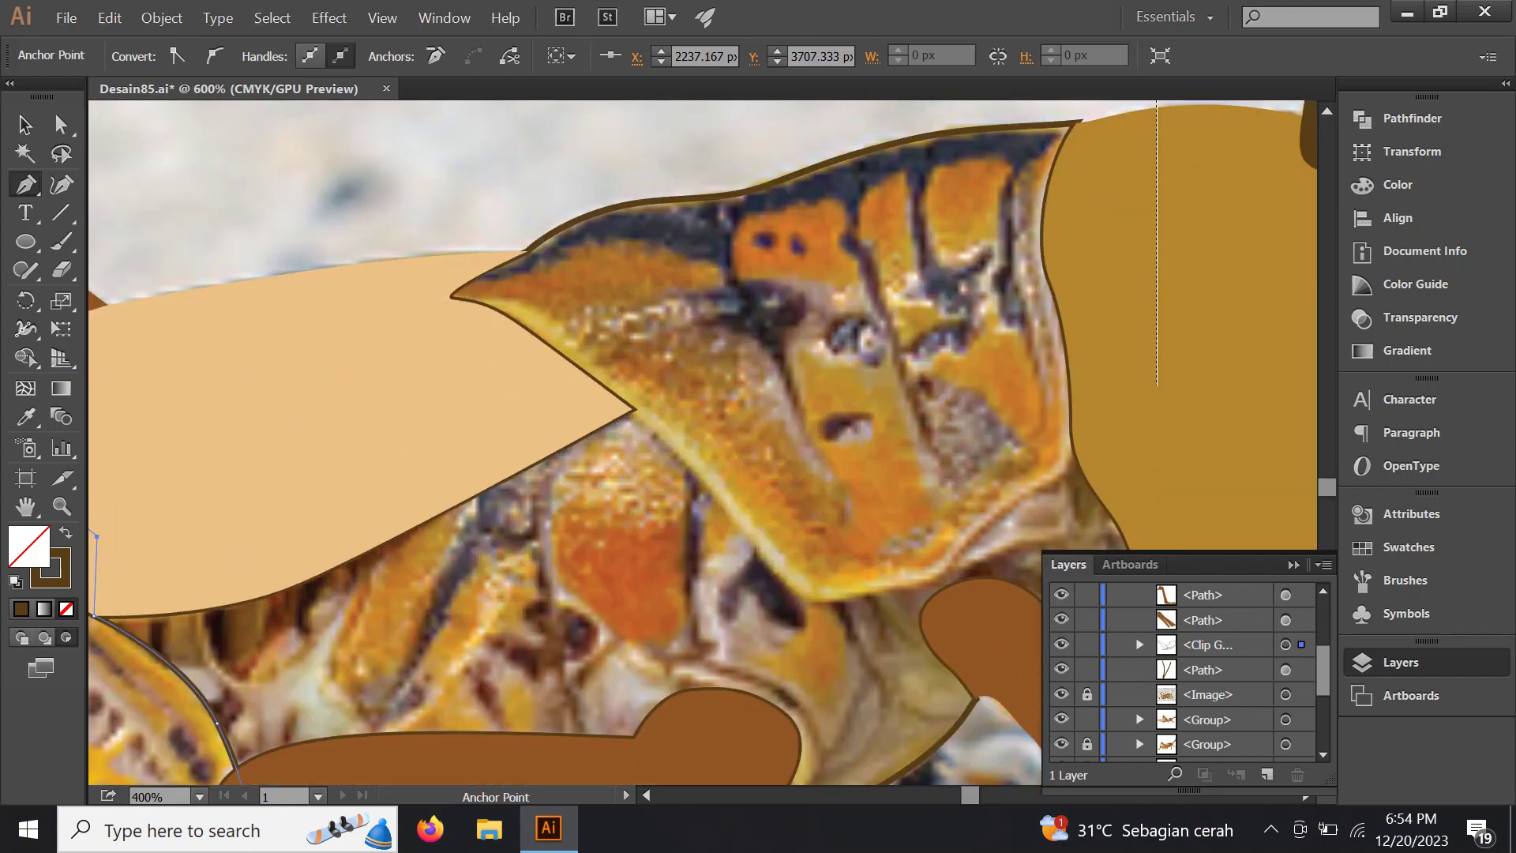
Trace the thorax plate's curved lower edge toward the head
{"action": "left_click_drag", "start_coordinate": [574, 403], "coordinate": [634, 409]}
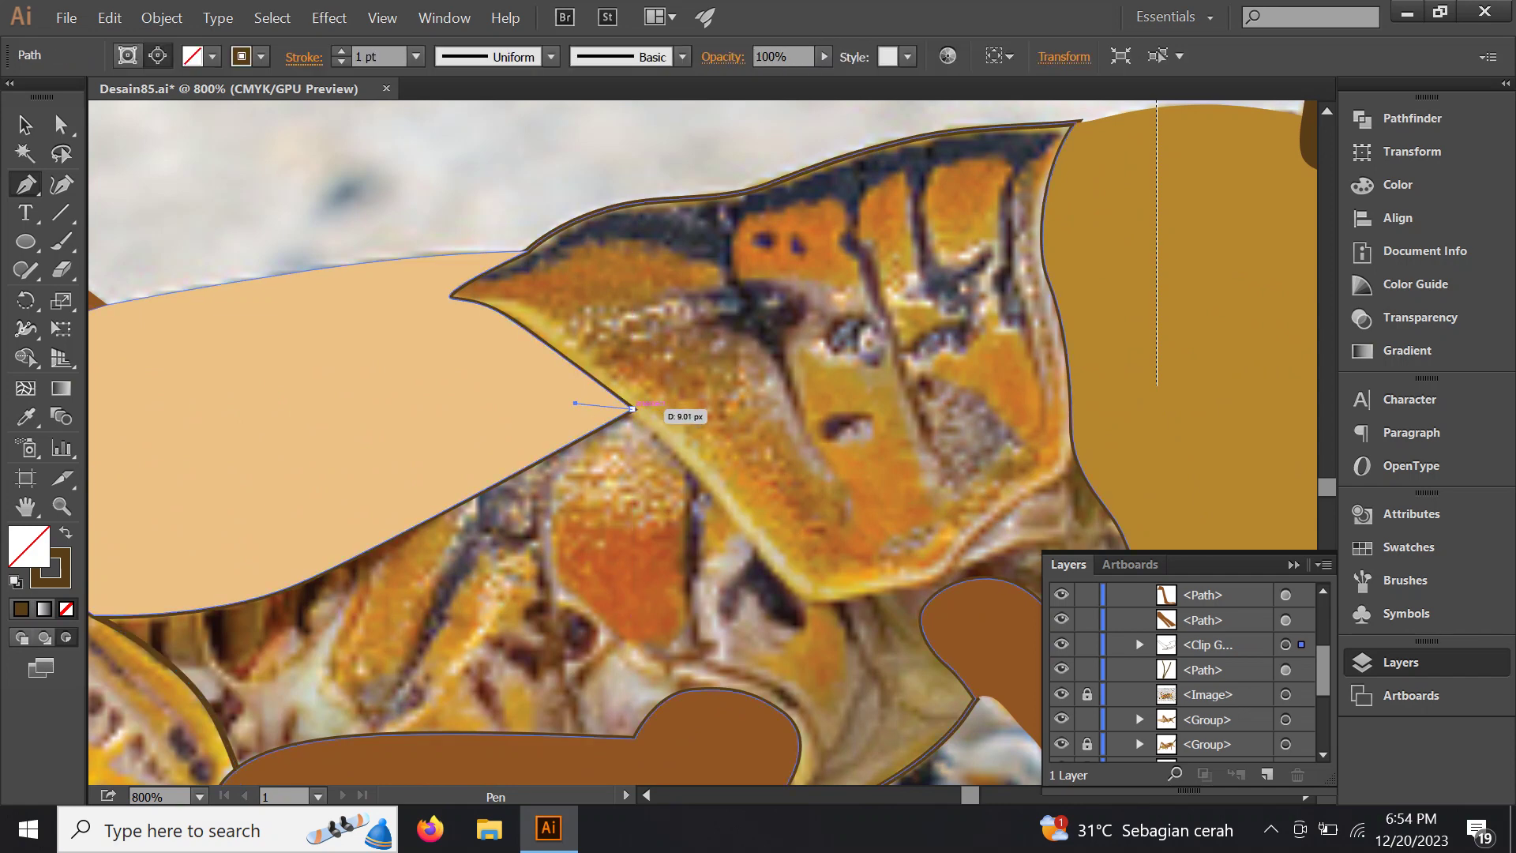
{"action": "left_click", "coordinate": [760, 548]}
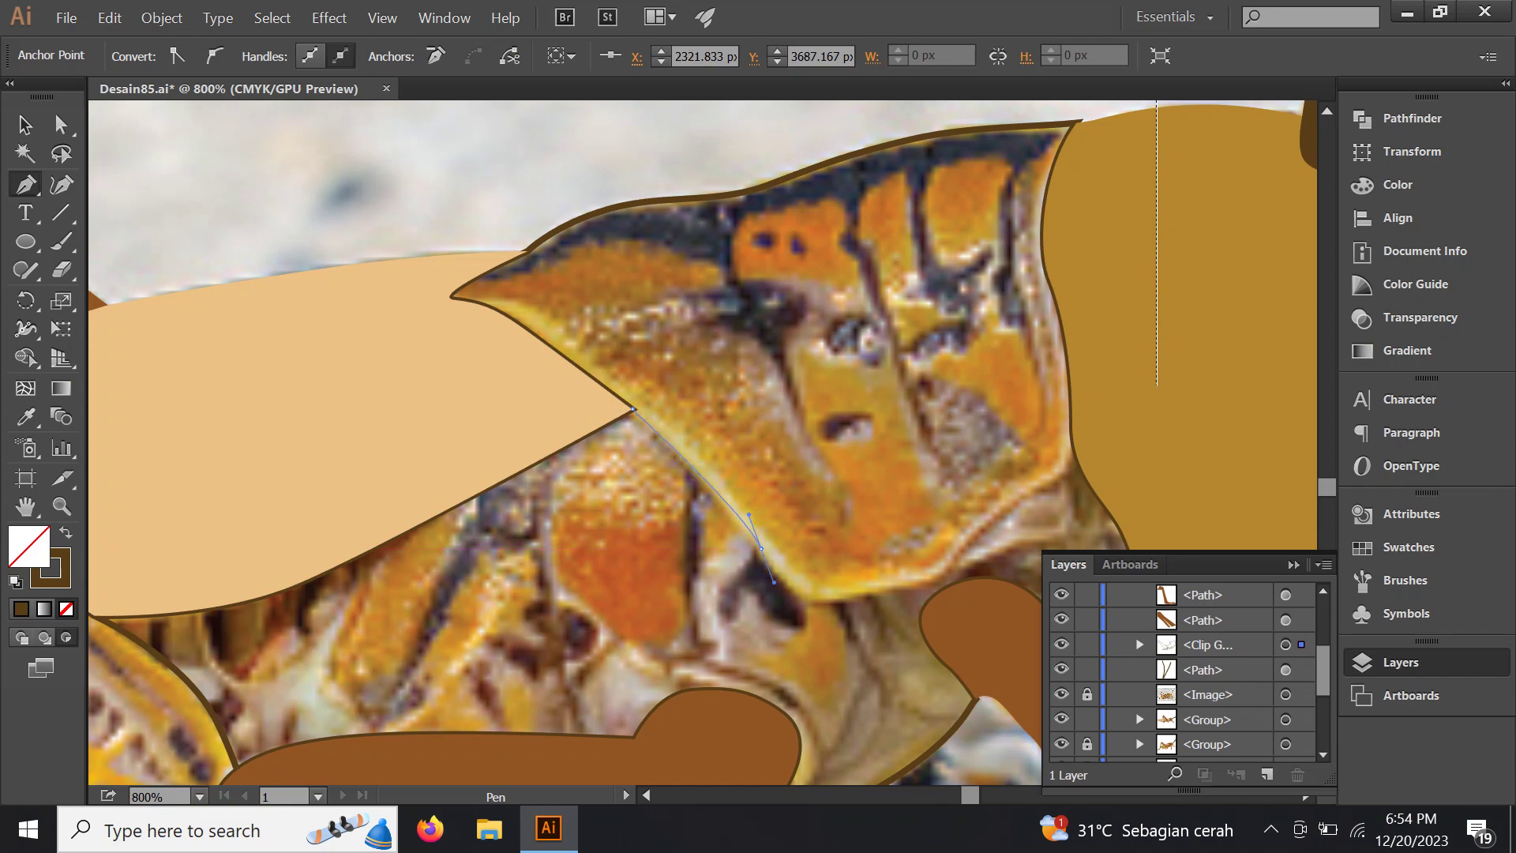
{"action": "mouse_move", "coordinate": [760, 548]}
{"action": "left_mouse_down"}
{"action": "mouse_move", "coordinate": [678, 560]}
{"action": "mouse_move", "coordinate": [804, 546]}
{"action": "left_mouse_up"}
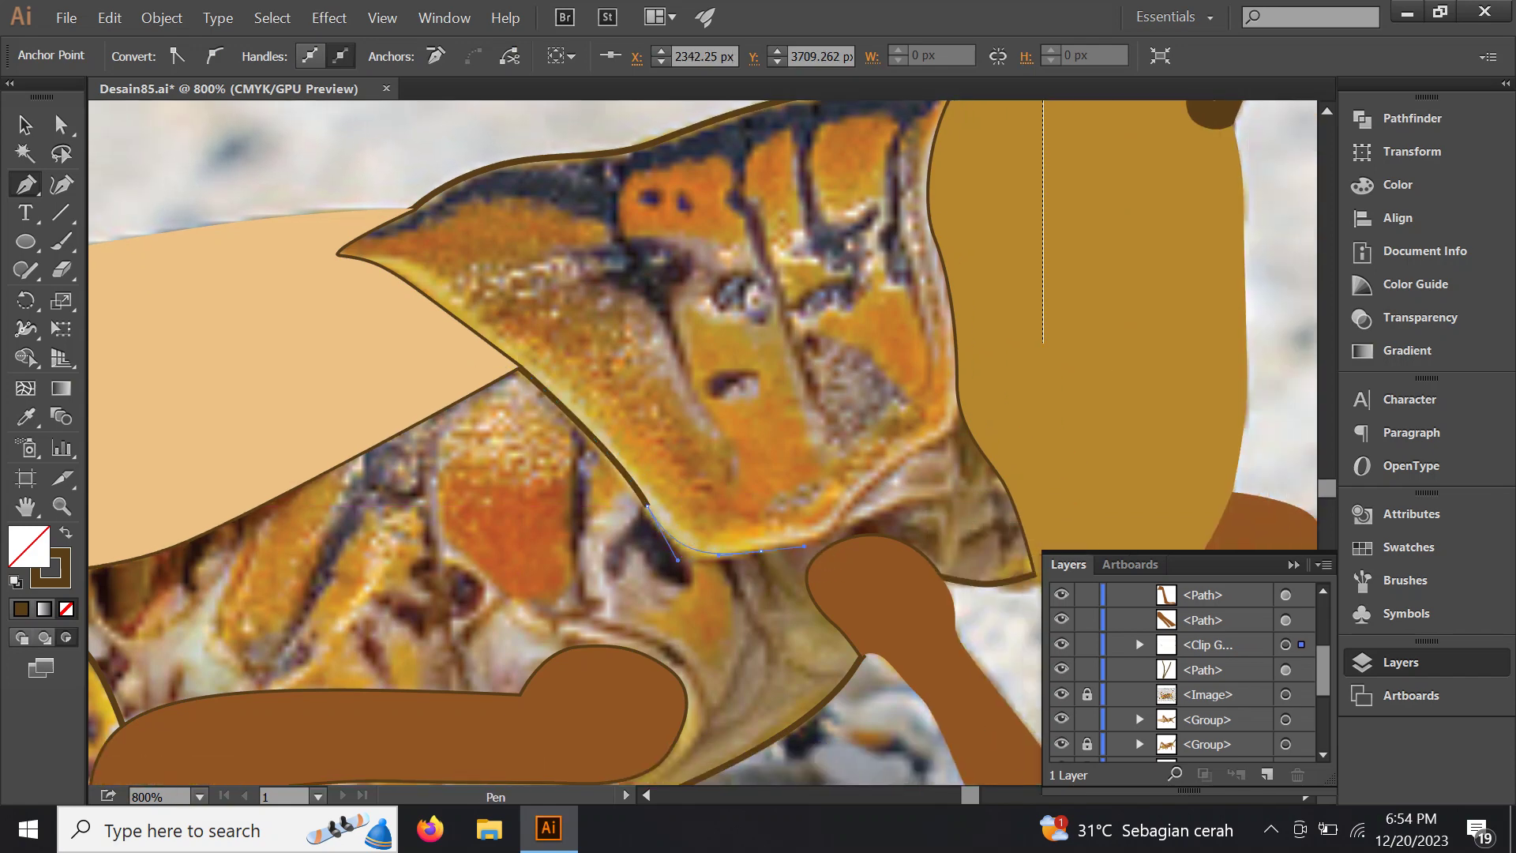
{"action": "scroll", "coordinate": [824, 537], "scroll_direction": "right", "scroll_amount": 3}
{"action": "scroll", "coordinate": [824, 538], "scroll_direction": "up", "scroll_amount": 1}
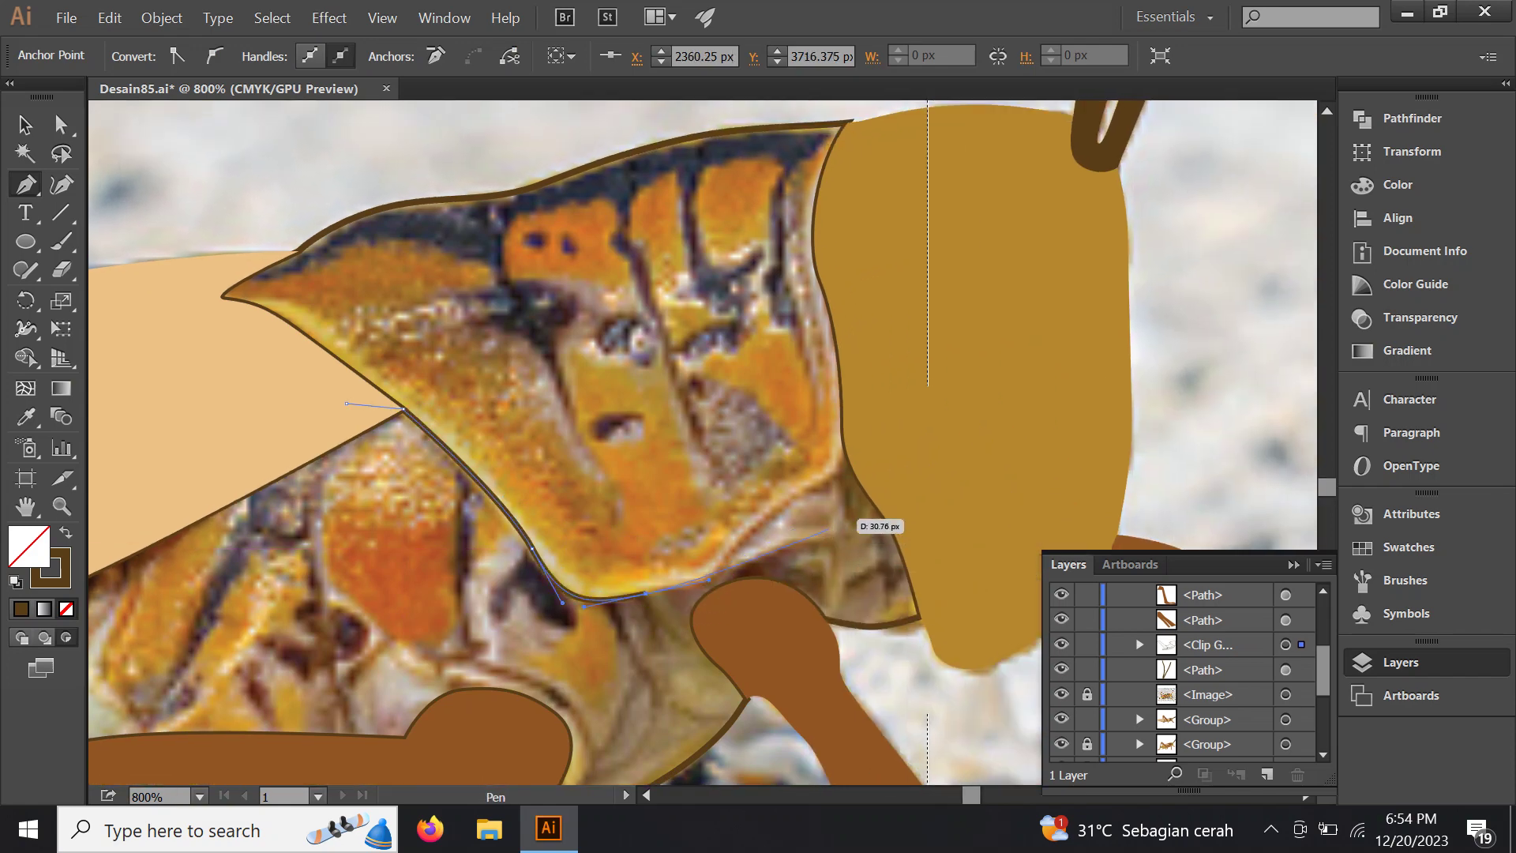
{"action": "left_click_drag", "start_coordinate": [761, 514], "coordinate": [808, 488]}
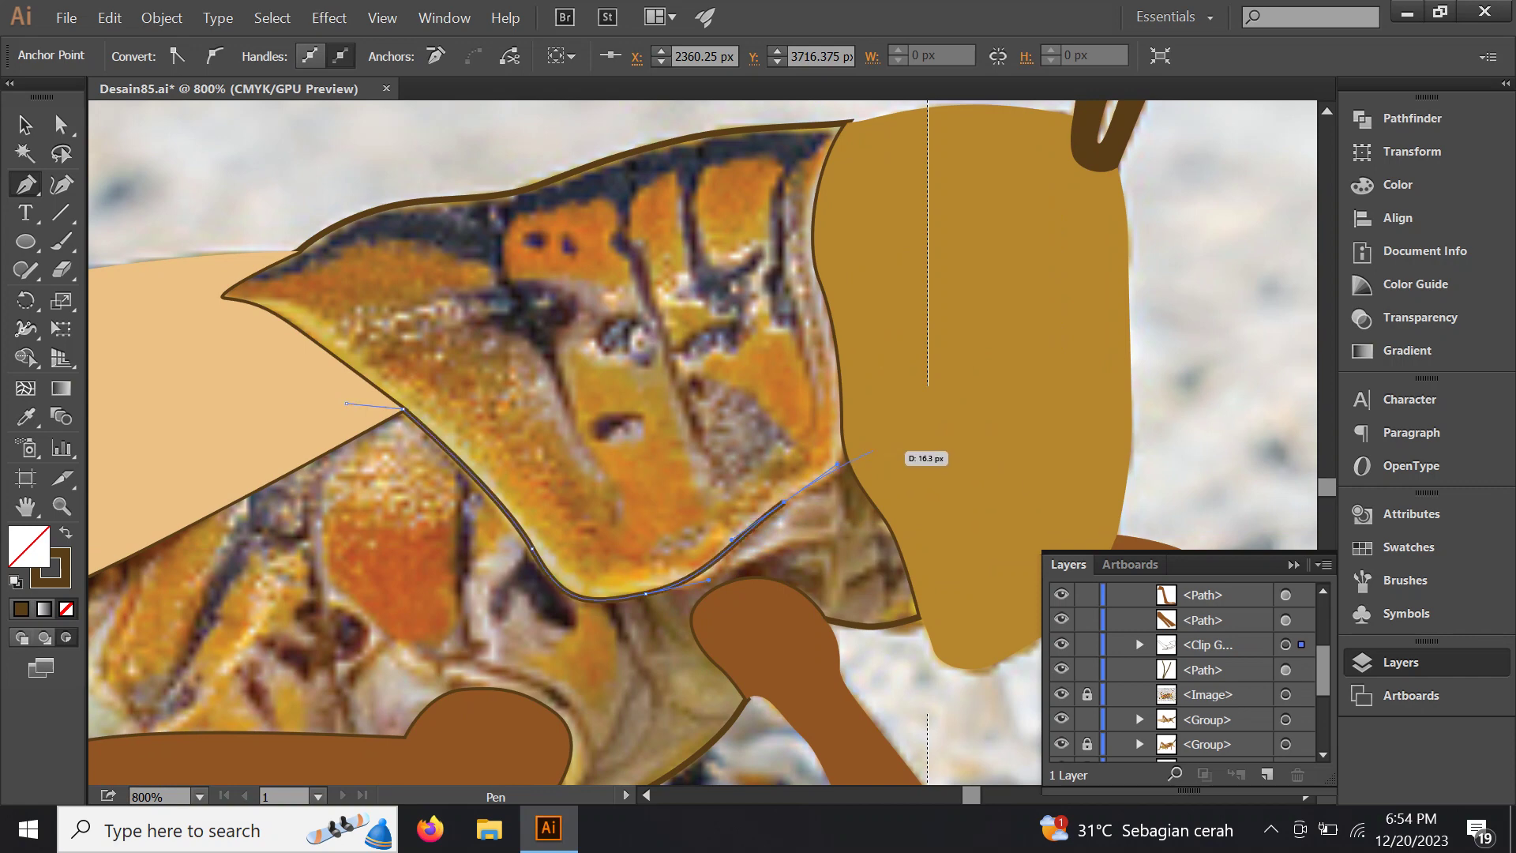
{"action": "scroll", "coordinate": [894, 438], "scroll_direction": "down", "scroll_amount": 2}
{"action": "left_click_drag", "start_coordinate": [894, 389], "coordinate": [889, 434]}
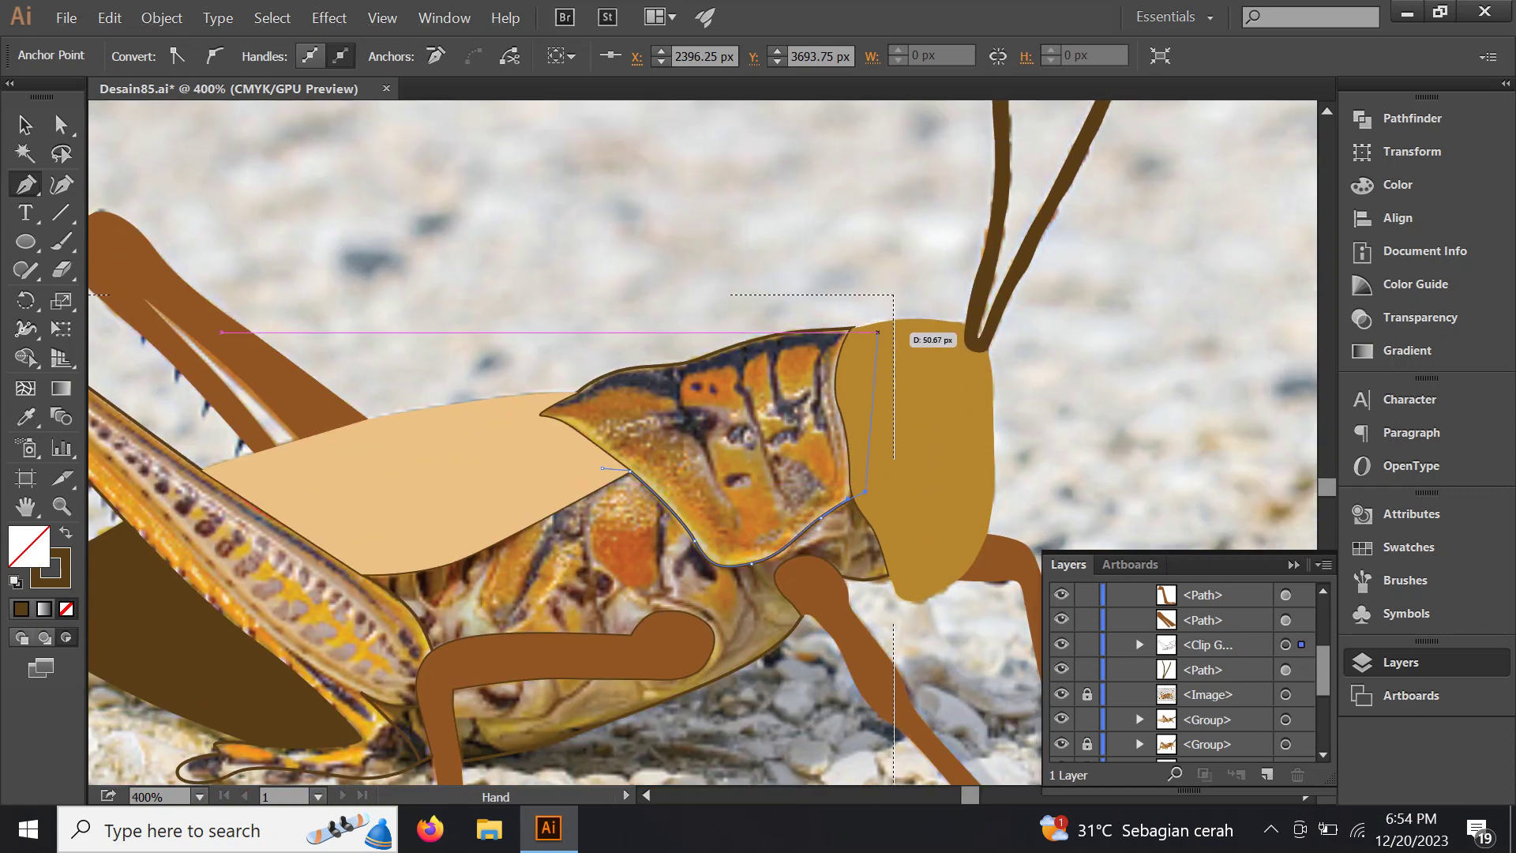
Complete the thorax-plate outline back to the wing and select the clipped photo group
{"action": "left_click", "coordinate": [881, 298]}
{"action": "left_click", "coordinate": [700, 292]}
{"action": "left_click", "coordinate": [558, 343]}
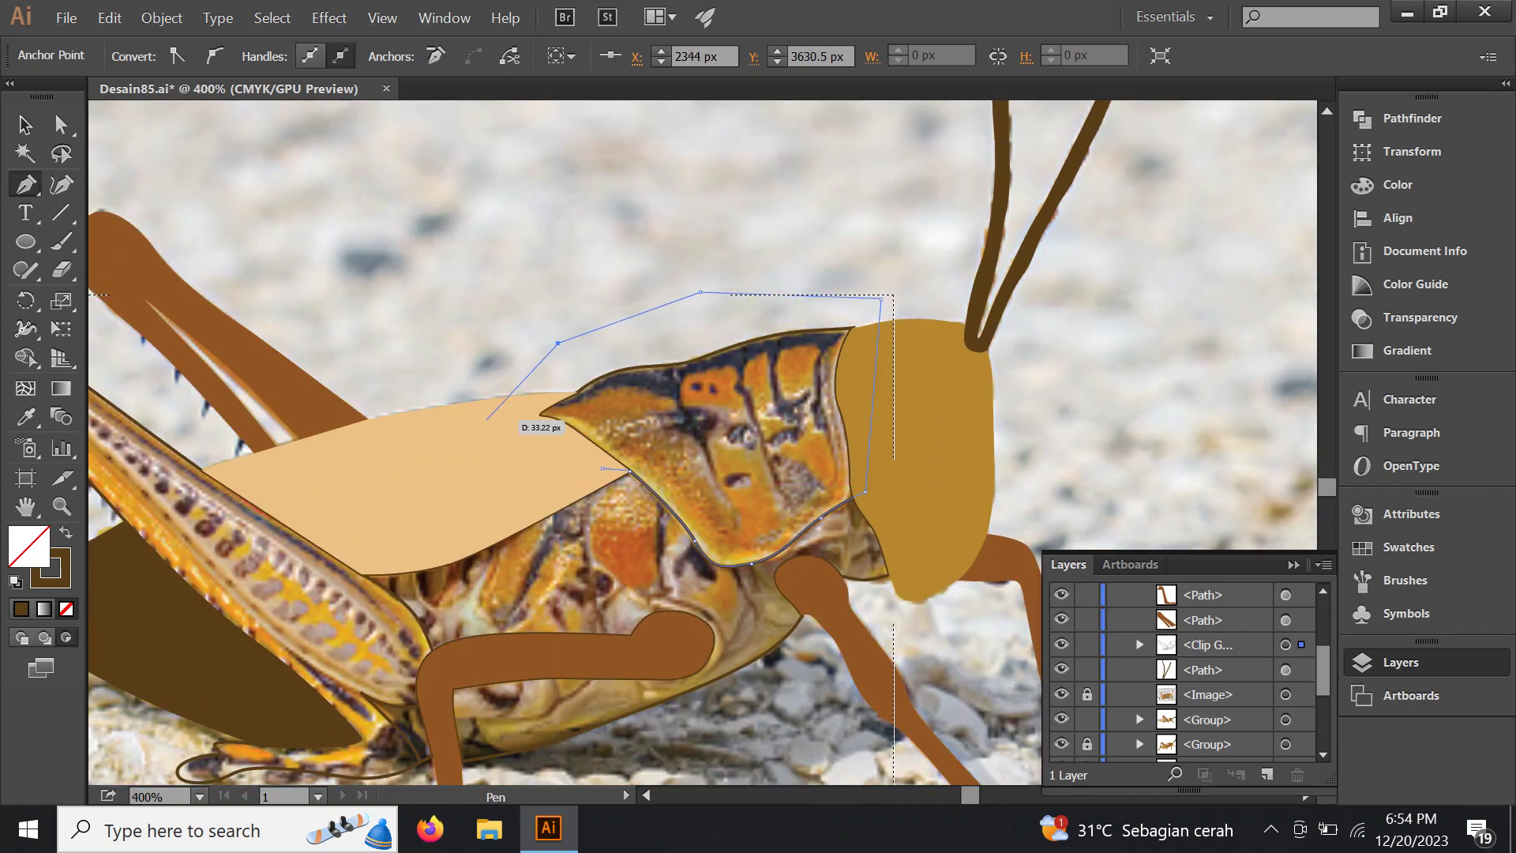
{"action": "left_click", "coordinate": [486, 420]}
{"action": "left_click", "coordinate": [576, 470]}
{"action": "scroll", "coordinate": [608, 468], "scroll_direction": "down", "scroll_amount": 1}
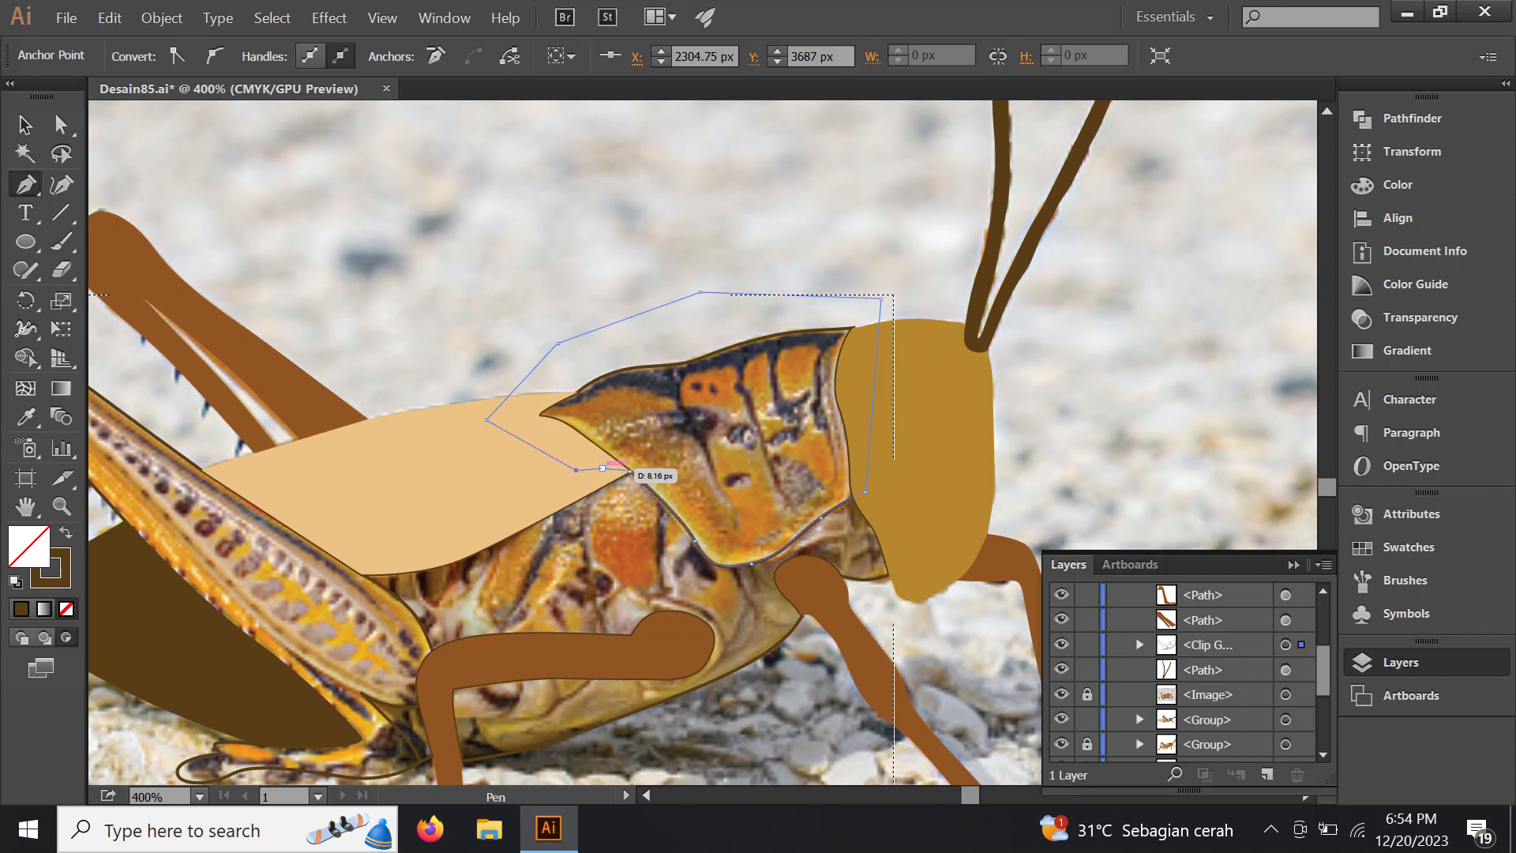
{"action": "scroll", "coordinate": [608, 468], "scroll_direction": "down", "scroll_amount": 2}
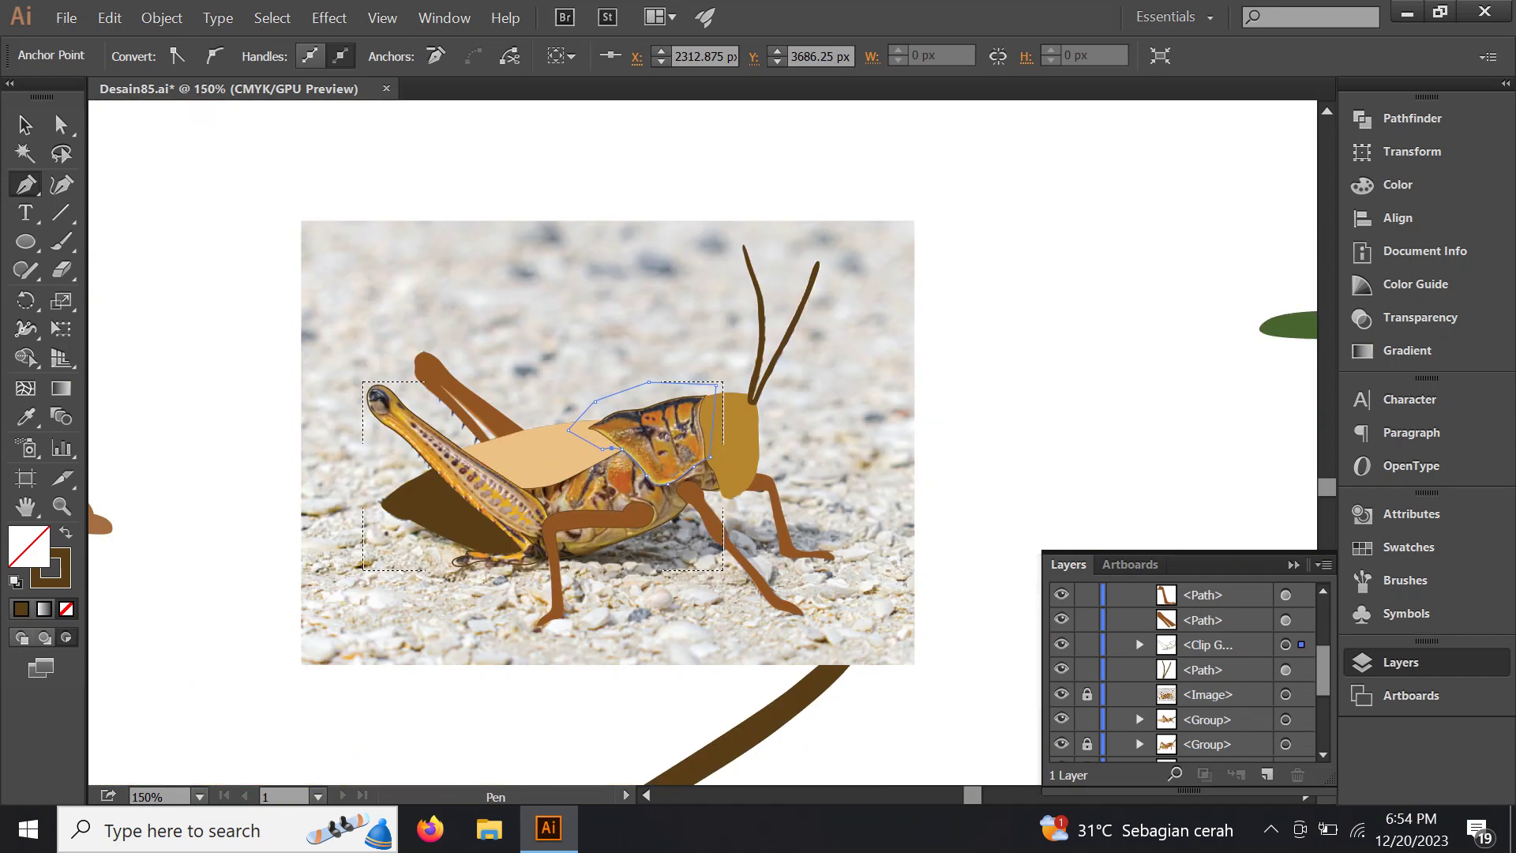
{"action": "left_click", "coordinate": [1224, 644]}
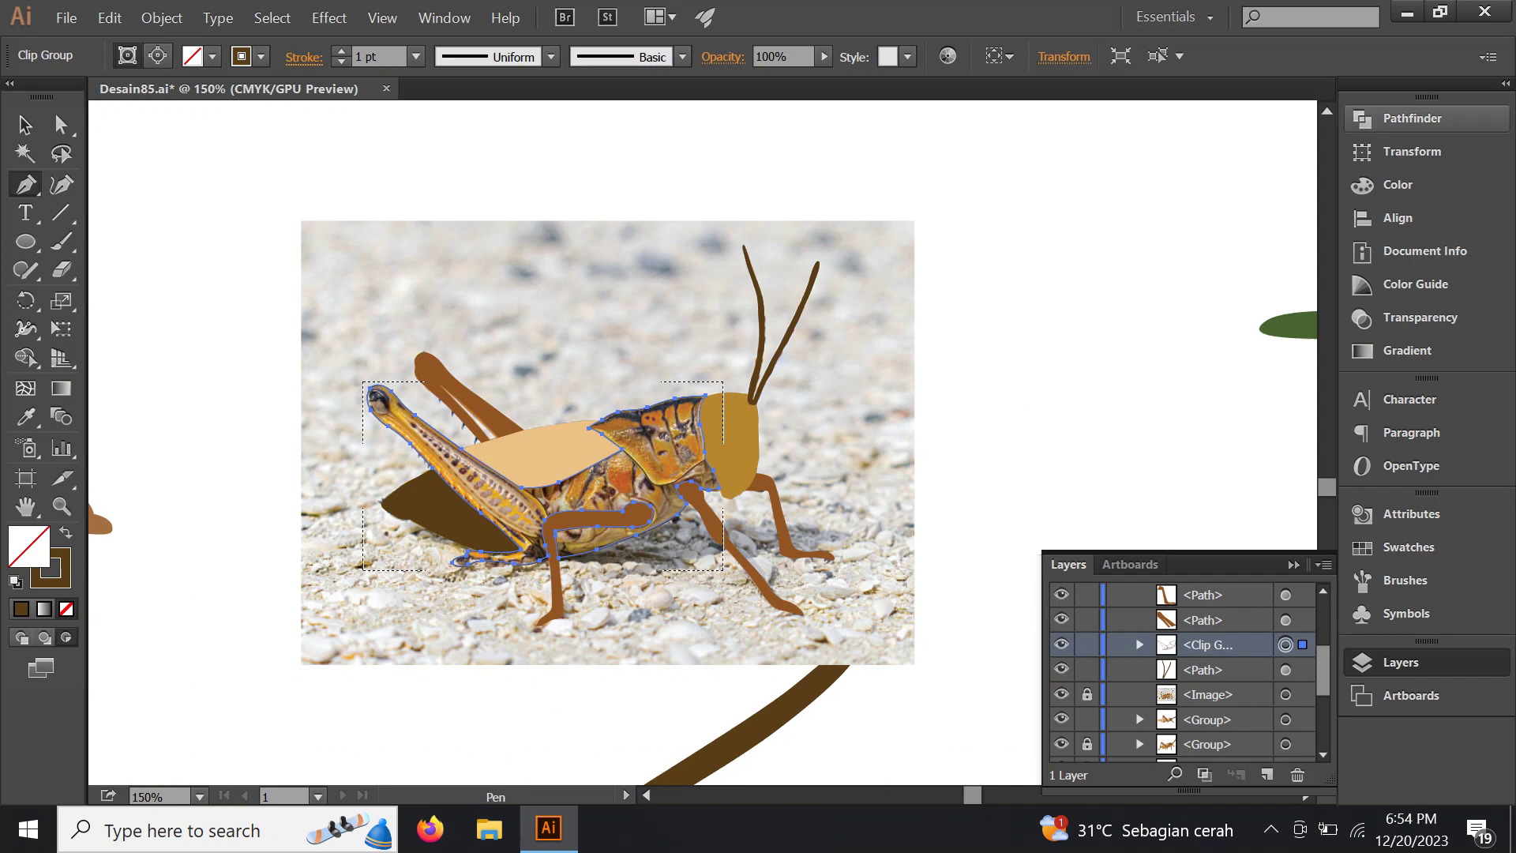
Divide the clipped photo group along the traced outlines in Pathfinder
{"action": "left_click", "coordinate": [1398, 662]}
{"action": "left_click", "coordinate": [1412, 117]}
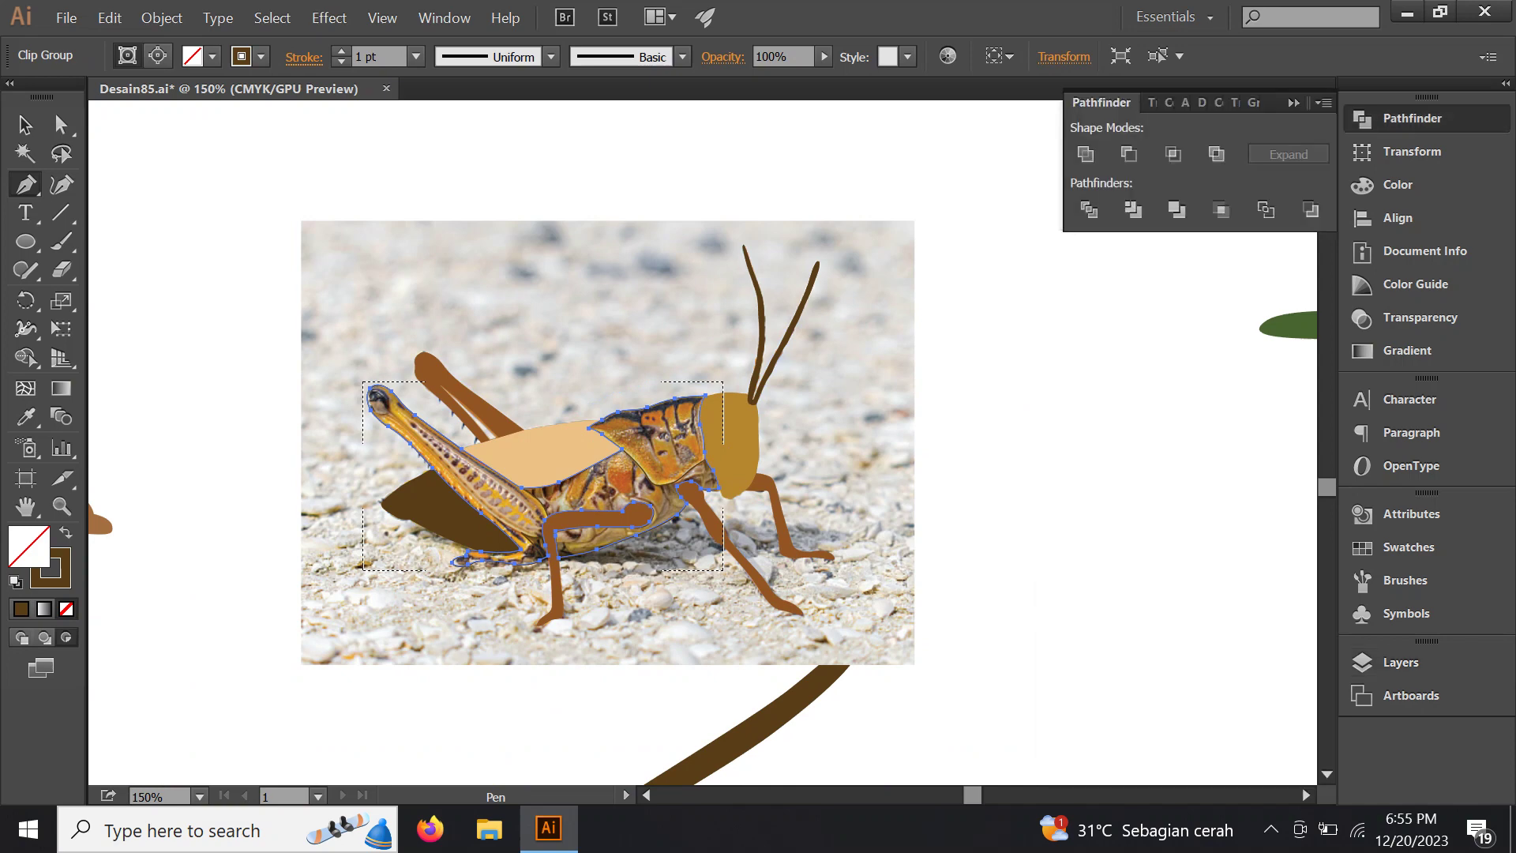
{"action": "left_click", "coordinate": [1089, 209]}
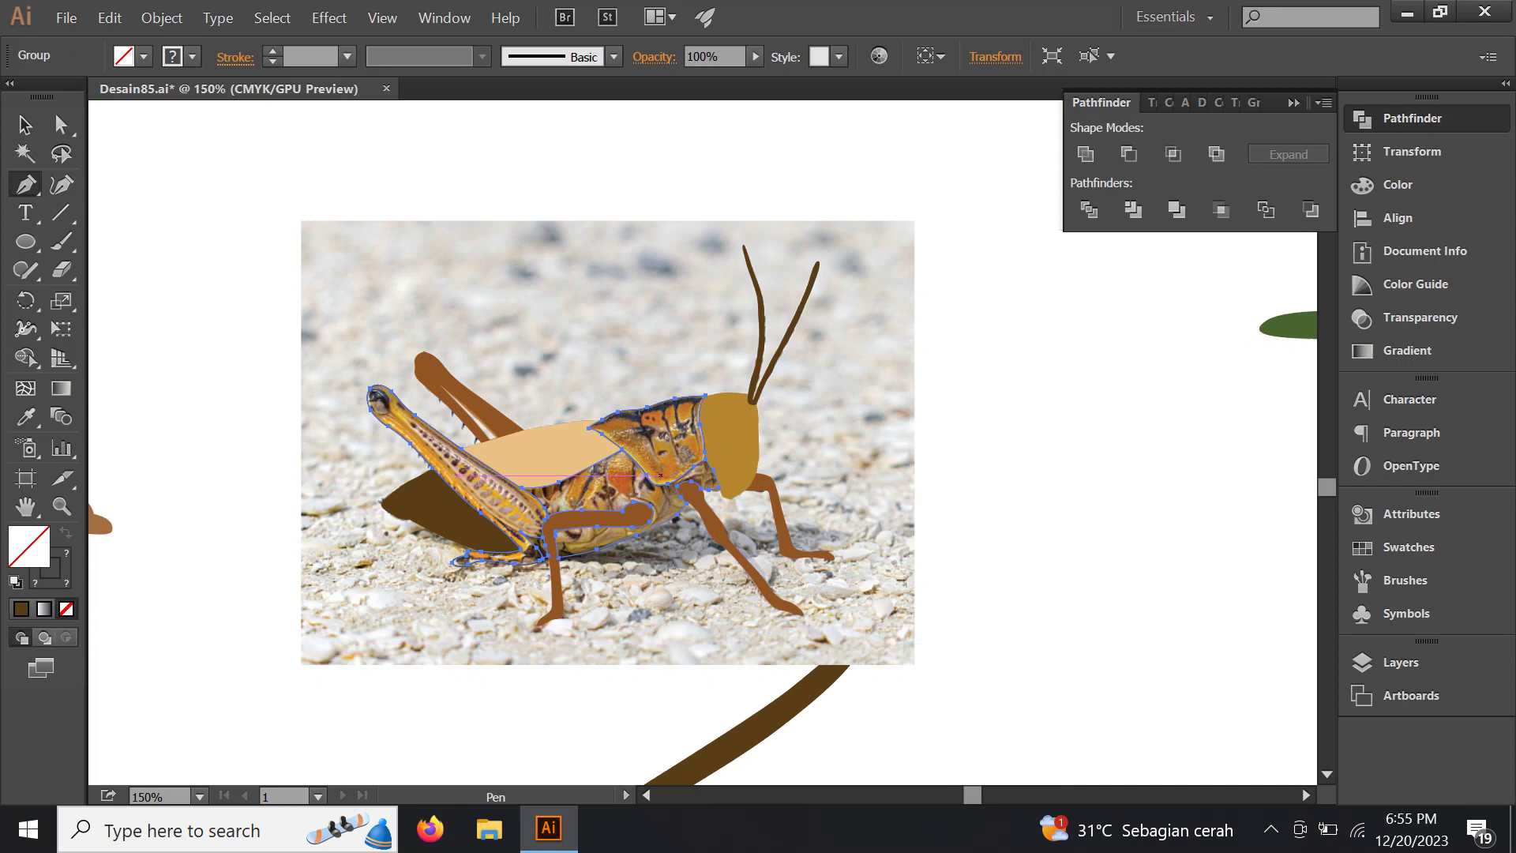
Swap the dark brown shadow's fill and stroke, restore its fill, and reopen Layers
{"action": "left_click", "coordinate": [24, 124]}
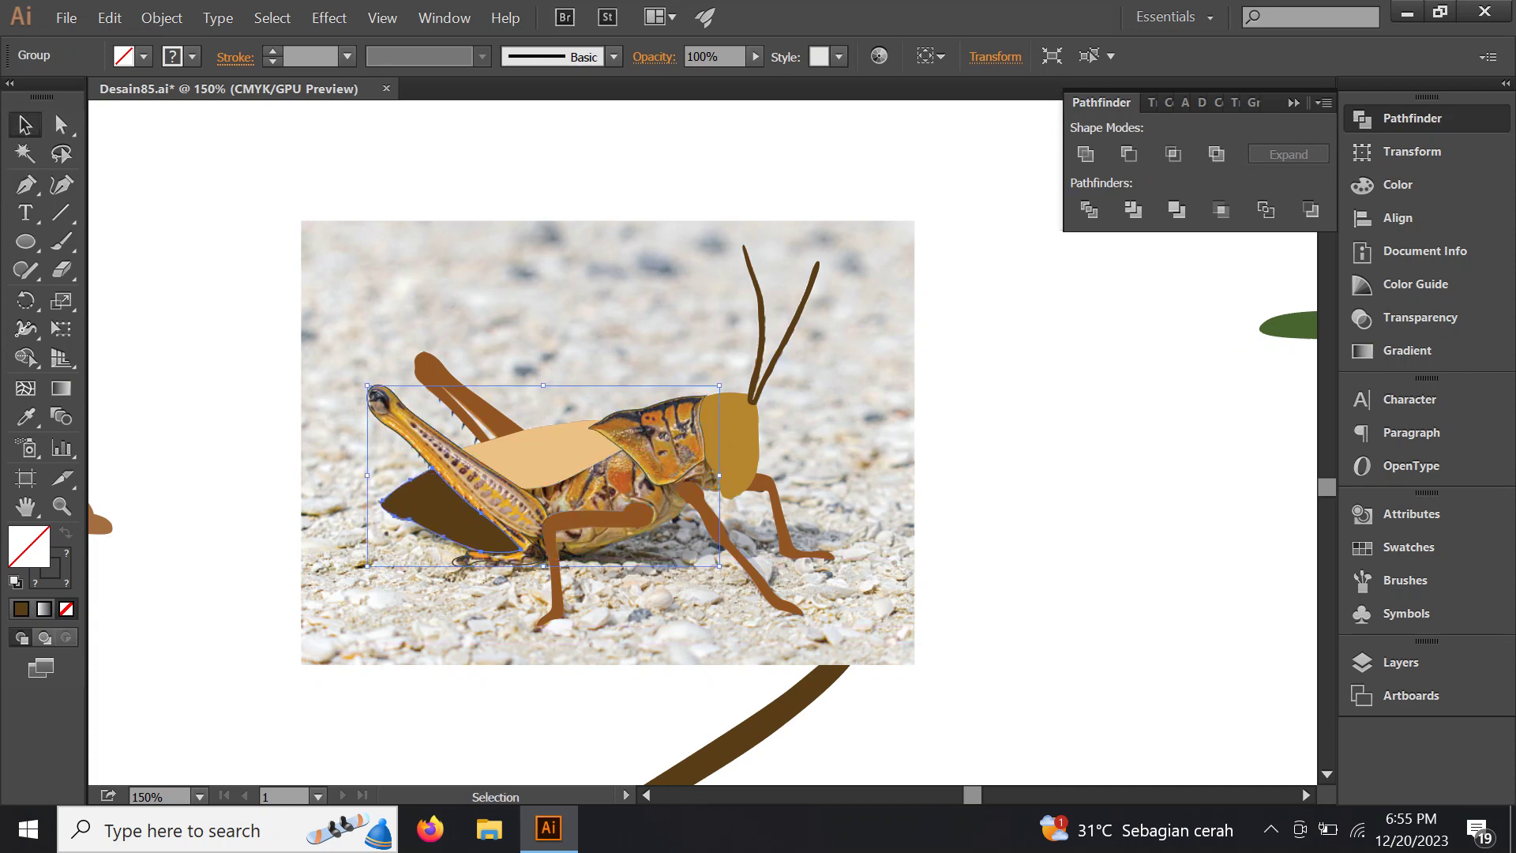
{"action": "left_click", "coordinate": [442, 517]}
{"action": "left_click", "coordinate": [65, 532]}
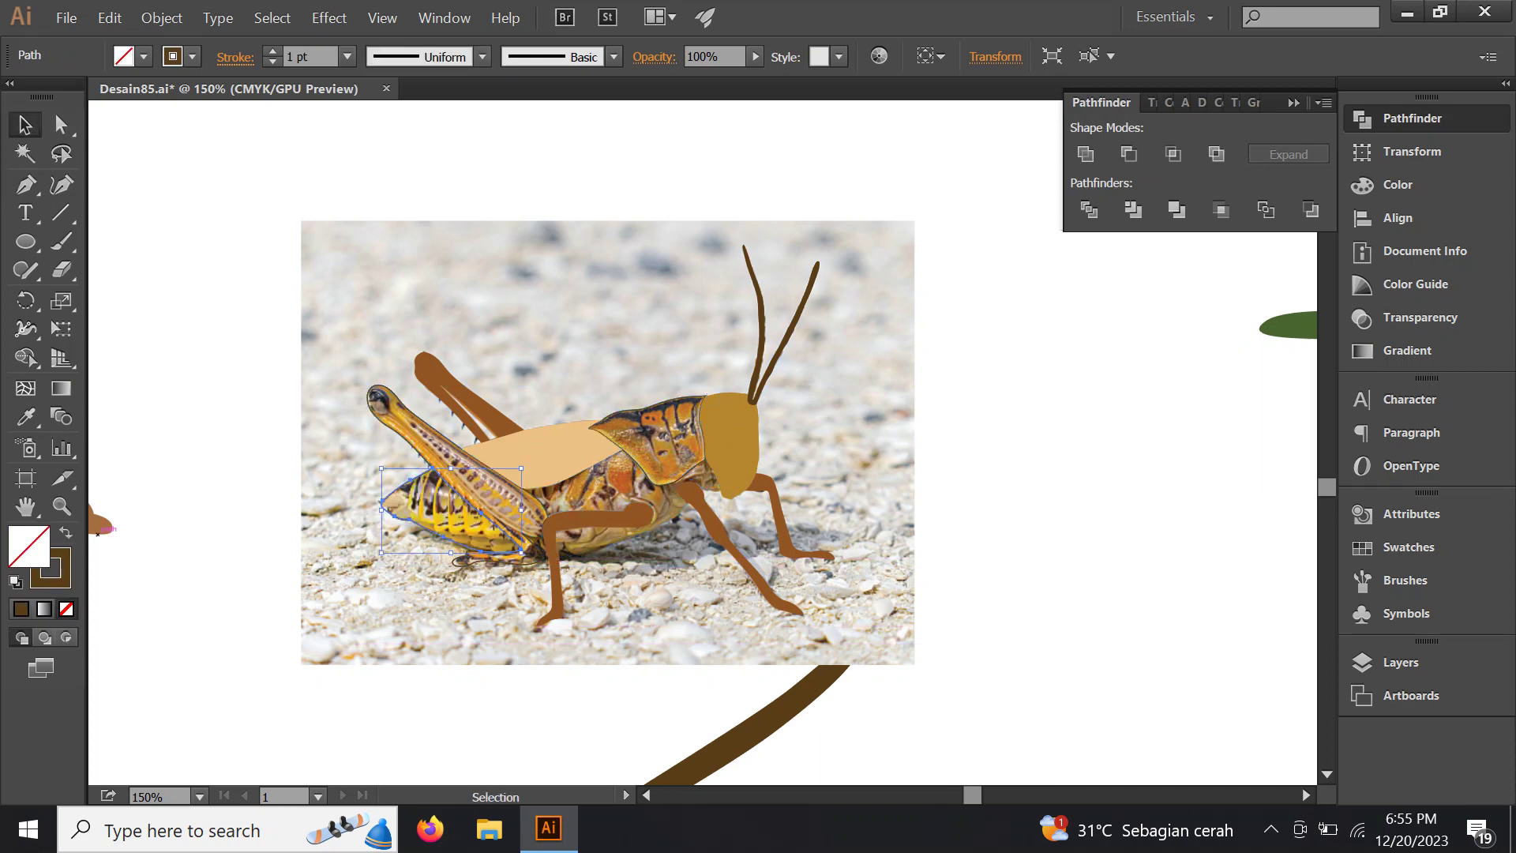
{"action": "key", "text": "shift+x"}
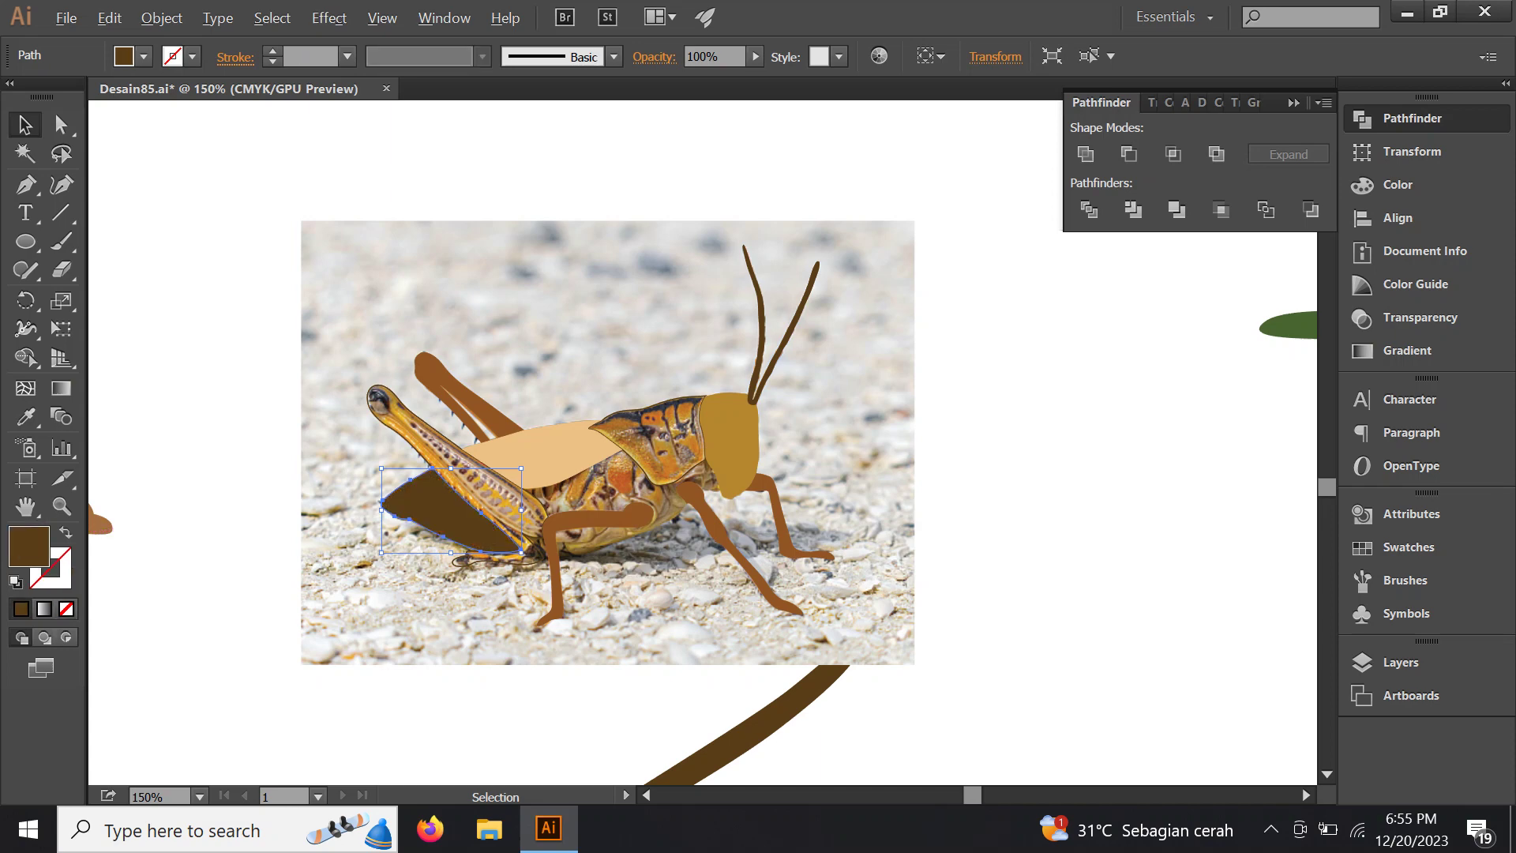
{"action": "key", "text": "ctrl+minus"}
{"action": "key", "text": "ctrl+plus"}
{"action": "key", "text": "ctrl+plus"}
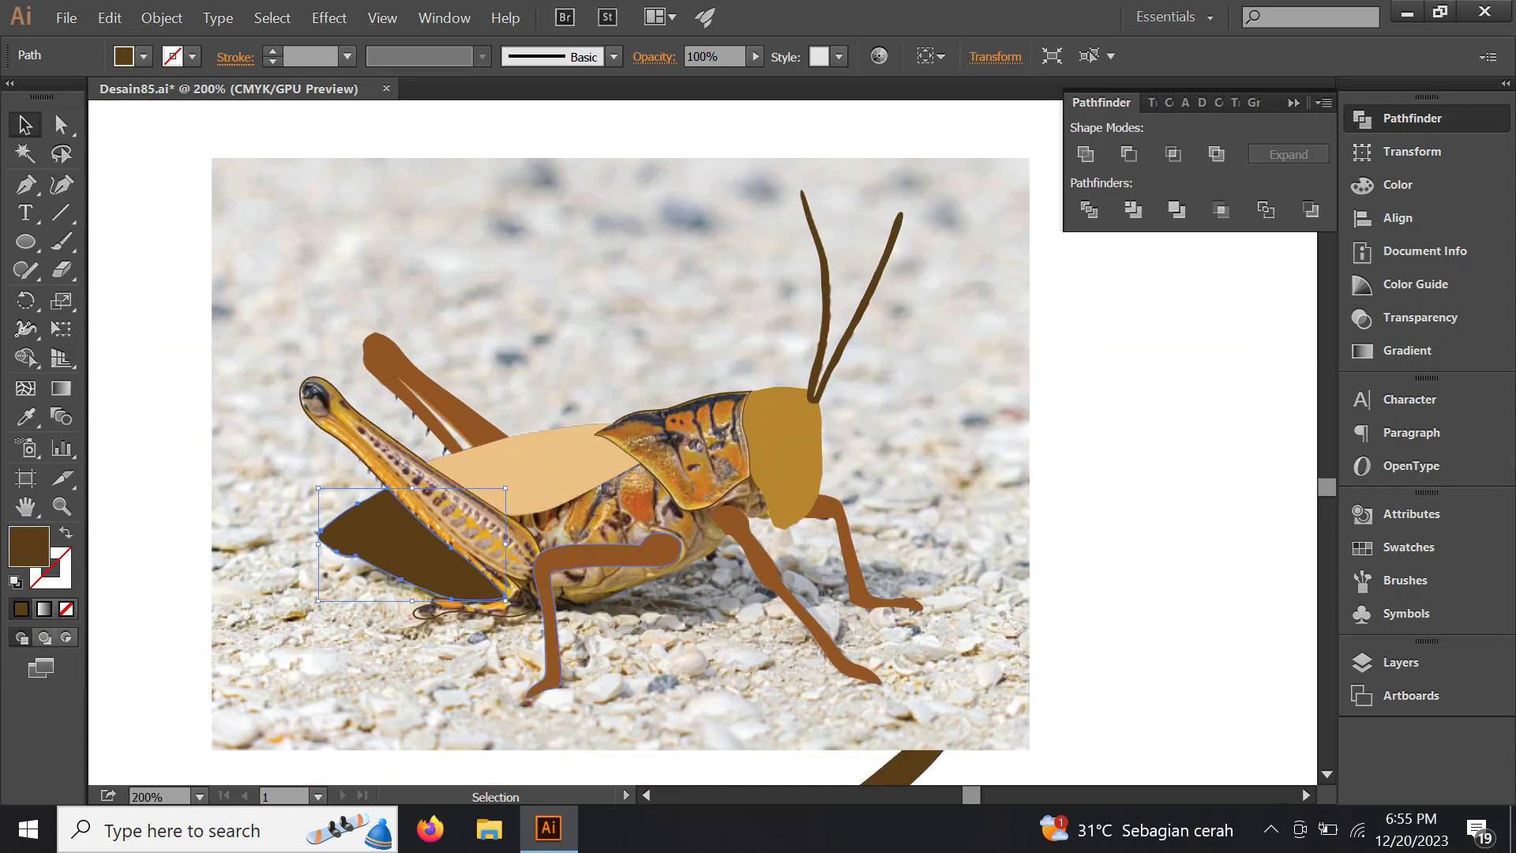
{"action": "left_click", "coordinate": [1401, 662]}
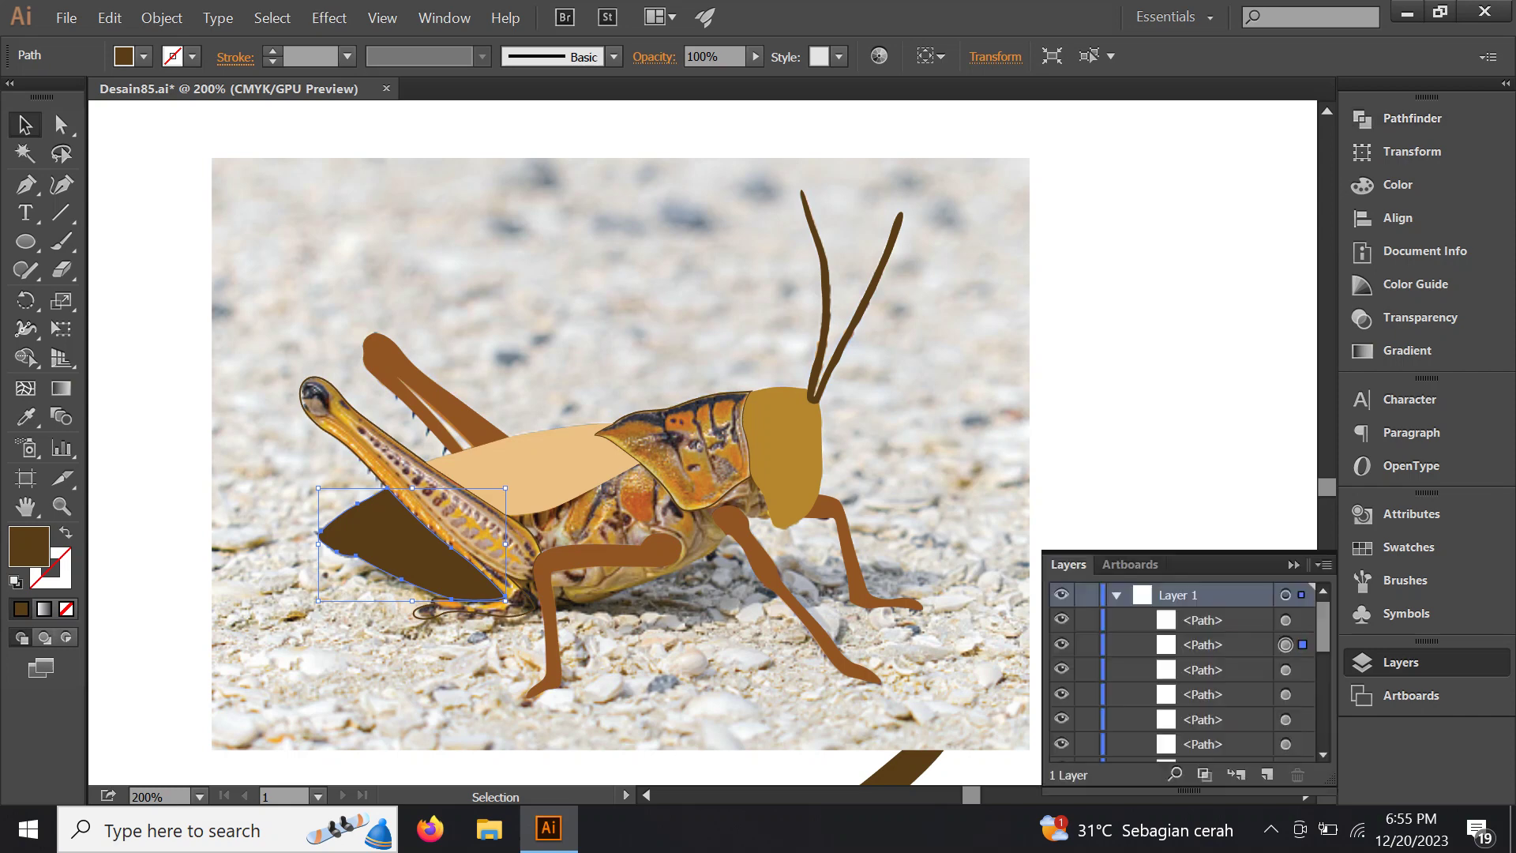
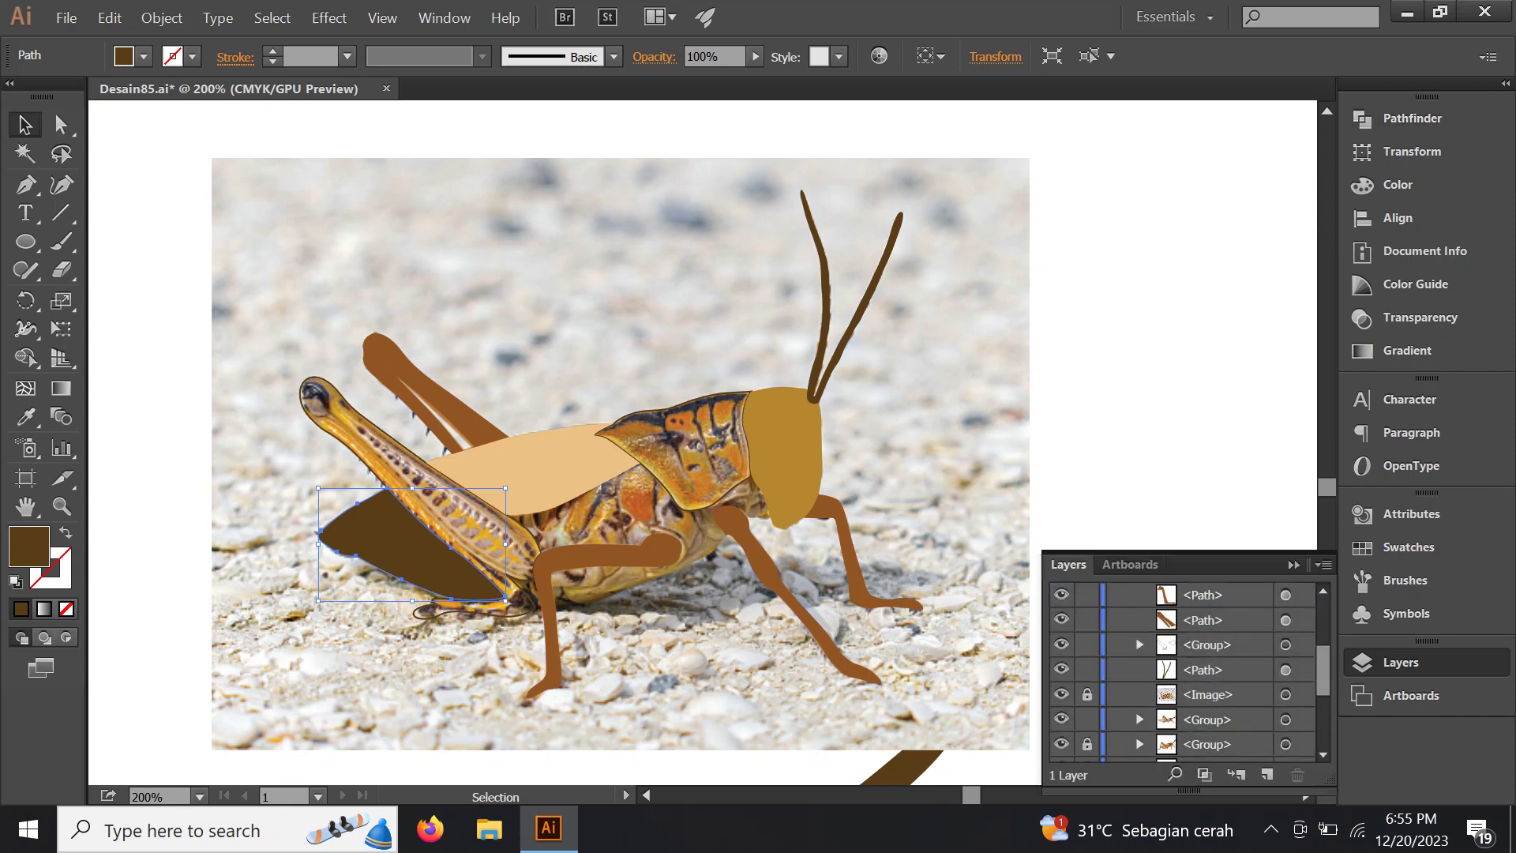
Ungroup the traced grasshopper pieces
{"action": "left_click", "coordinate": [1285, 644]}
{"action": "right_click", "coordinate": [583, 481]}
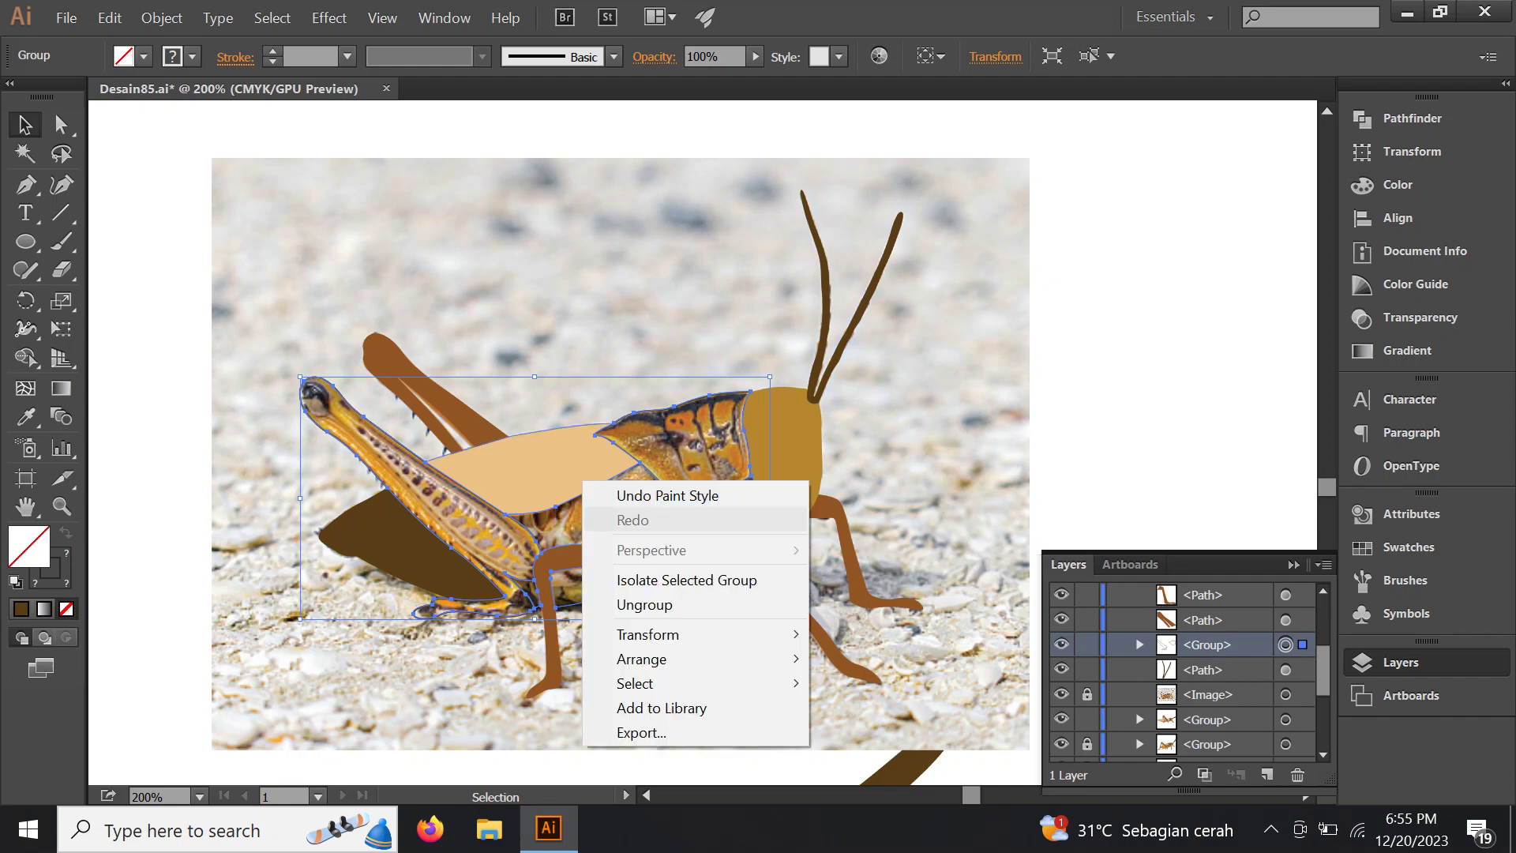
{"action": "left_click", "coordinate": [623, 604]}
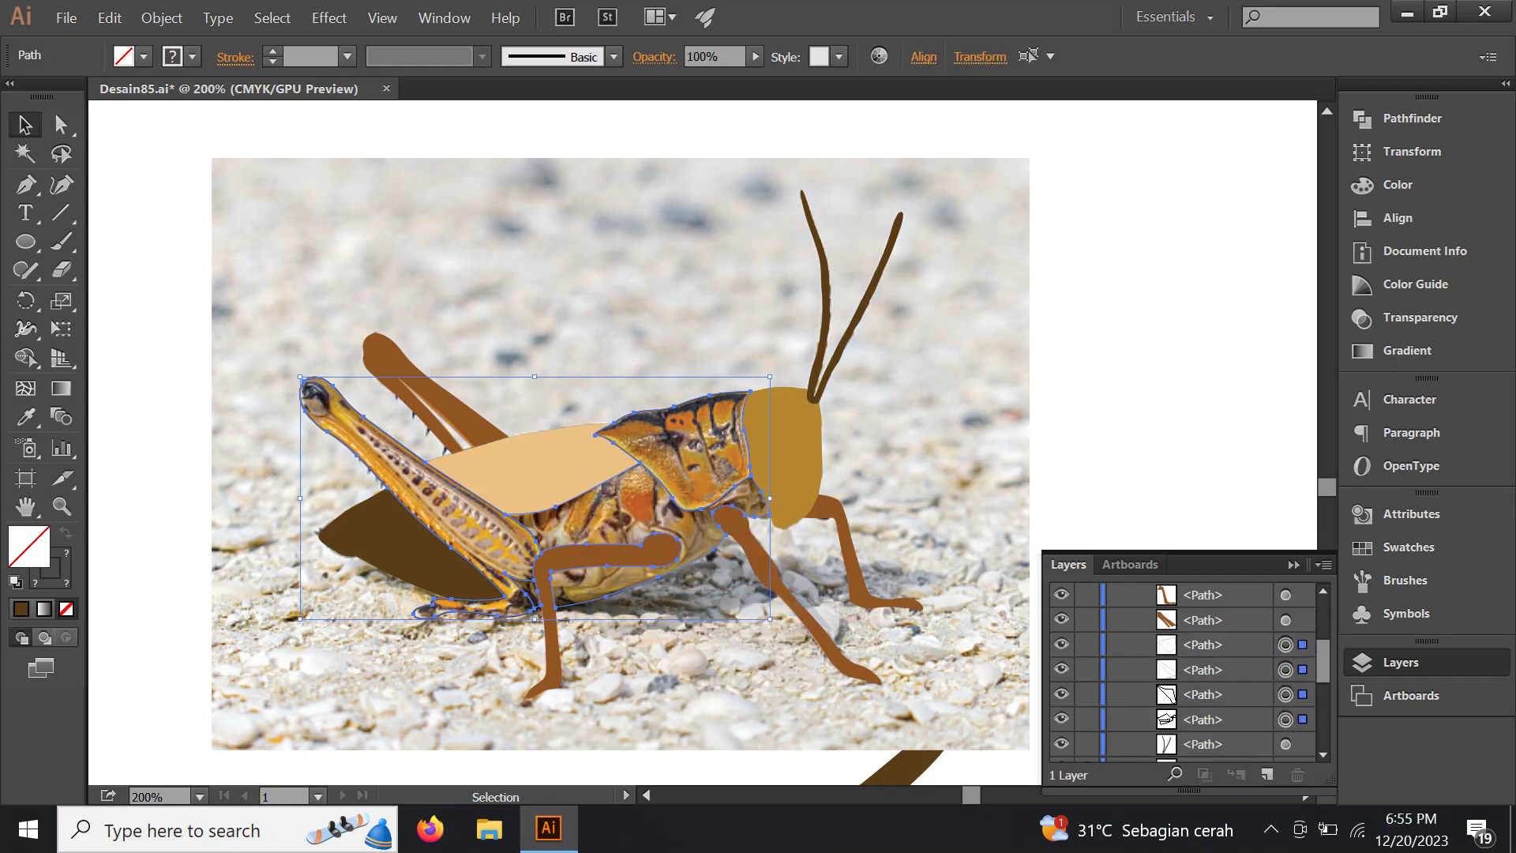
Colour the thorax plate dark brown, sampled from the reference grasshoppers
{"action": "left_click", "coordinate": [1285, 644]}
{"action": "key", "text": "ctrl+minus"}
{"action": "key", "text": "ctrl+minus"}
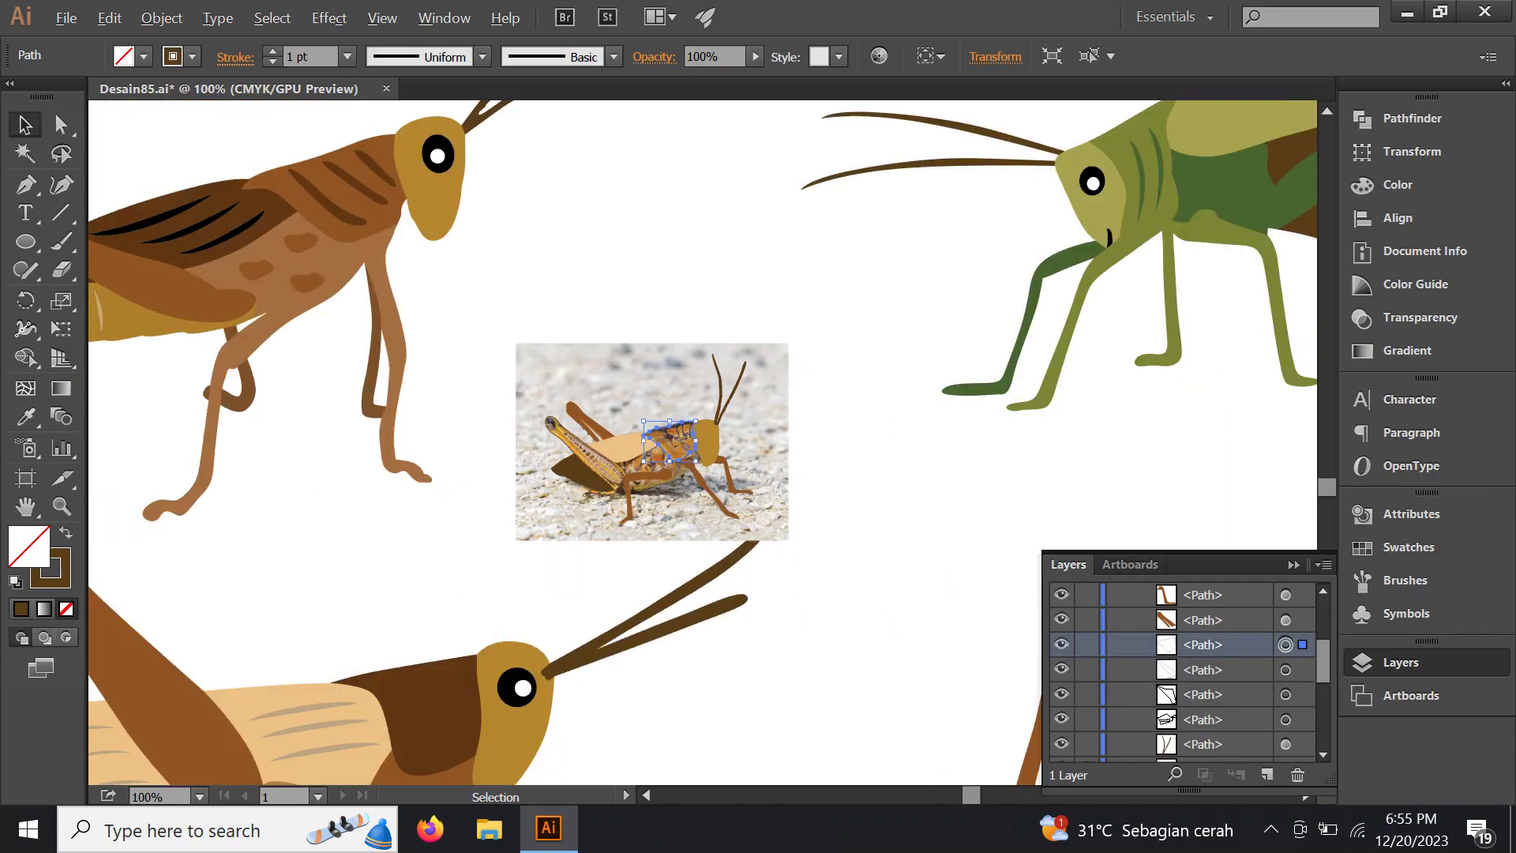
{"action": "key", "text": "ctrl+minus"}
{"action": "key", "text": "i"}
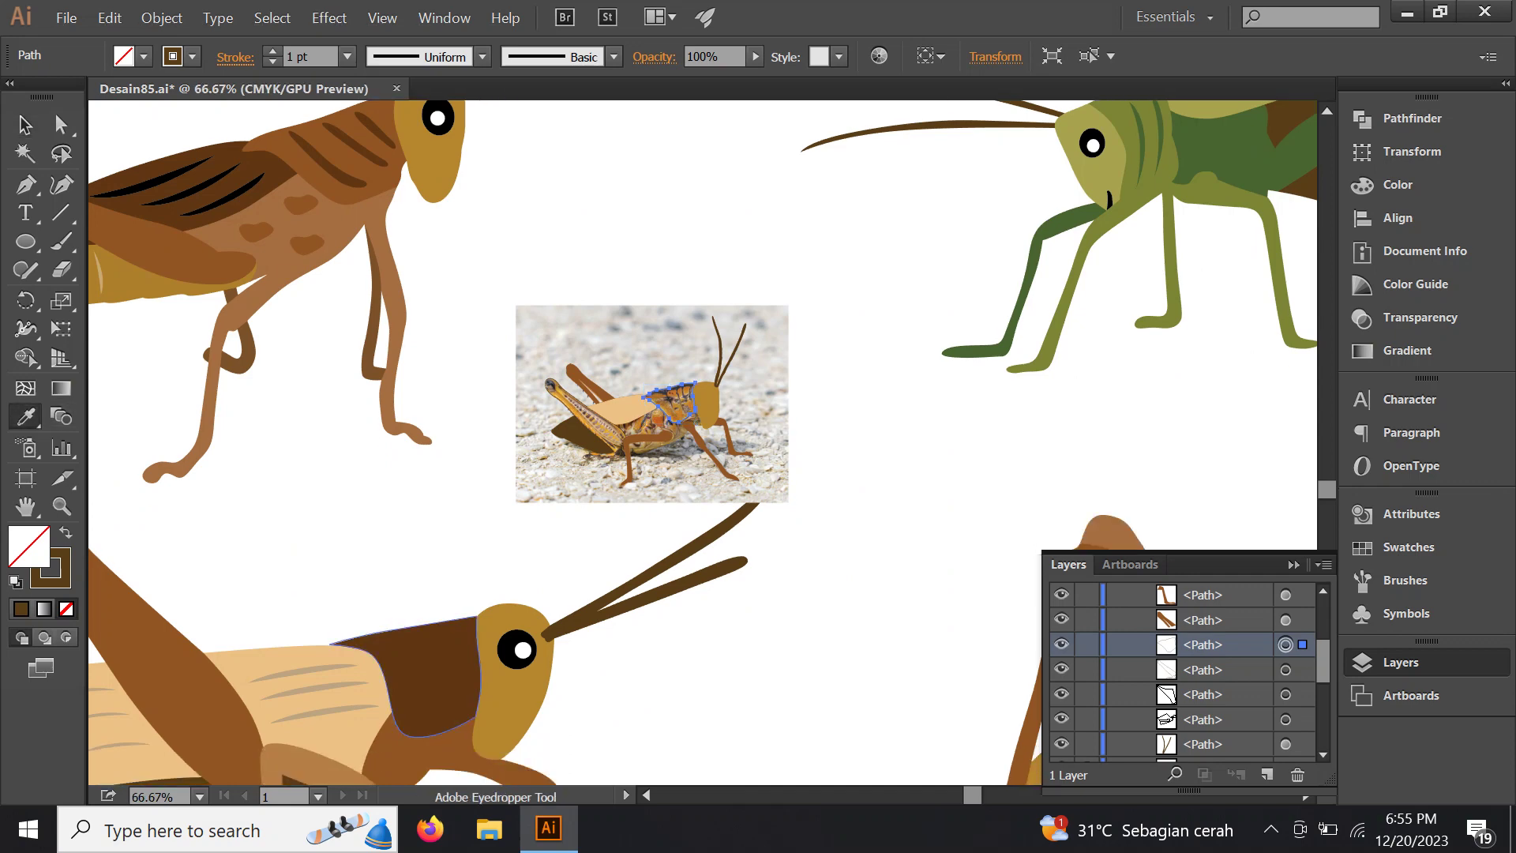
{"action": "left_click", "coordinate": [442, 695]}
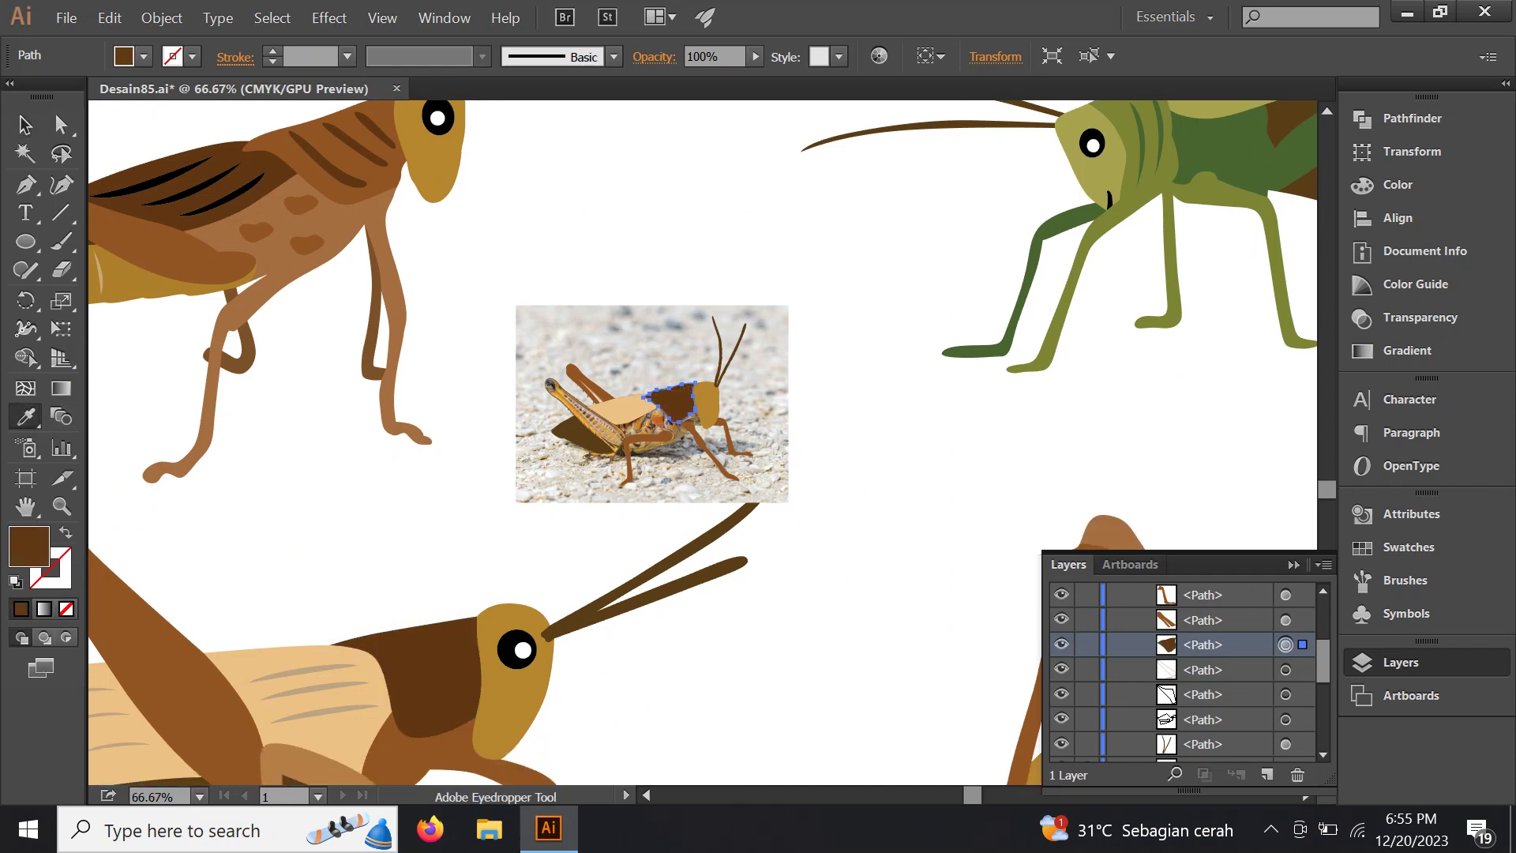
Give the hind leg the reference leg's medium brown
{"action": "key", "text": "ctrl+alt+bracketleft"}
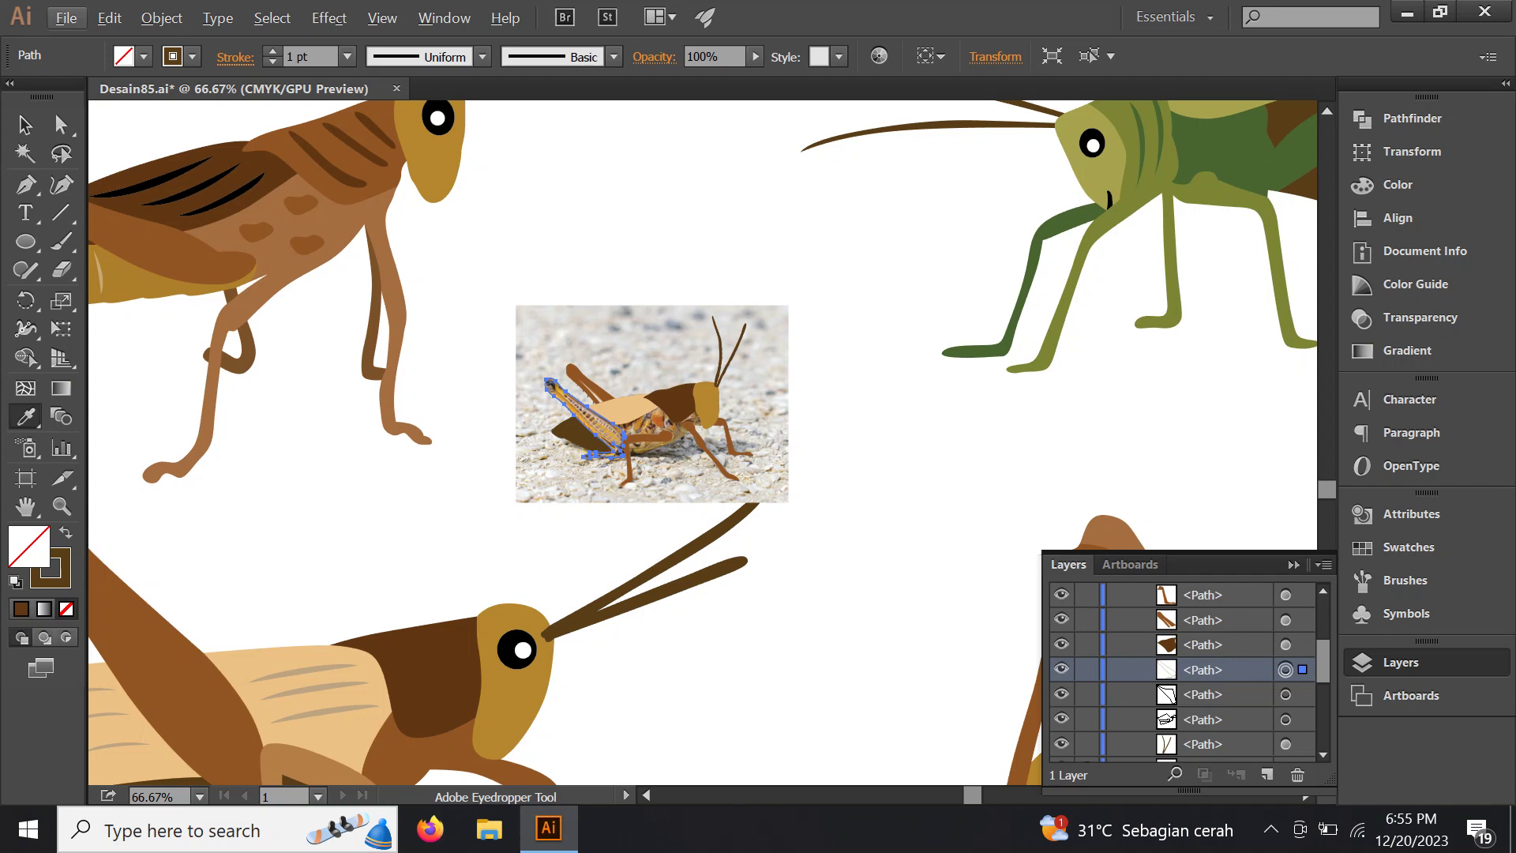
{"action": "left_click", "coordinate": [188, 638]}
{"action": "scroll", "coordinate": [611, 427], "scroll_direction": "up", "scroll_amount": 2}
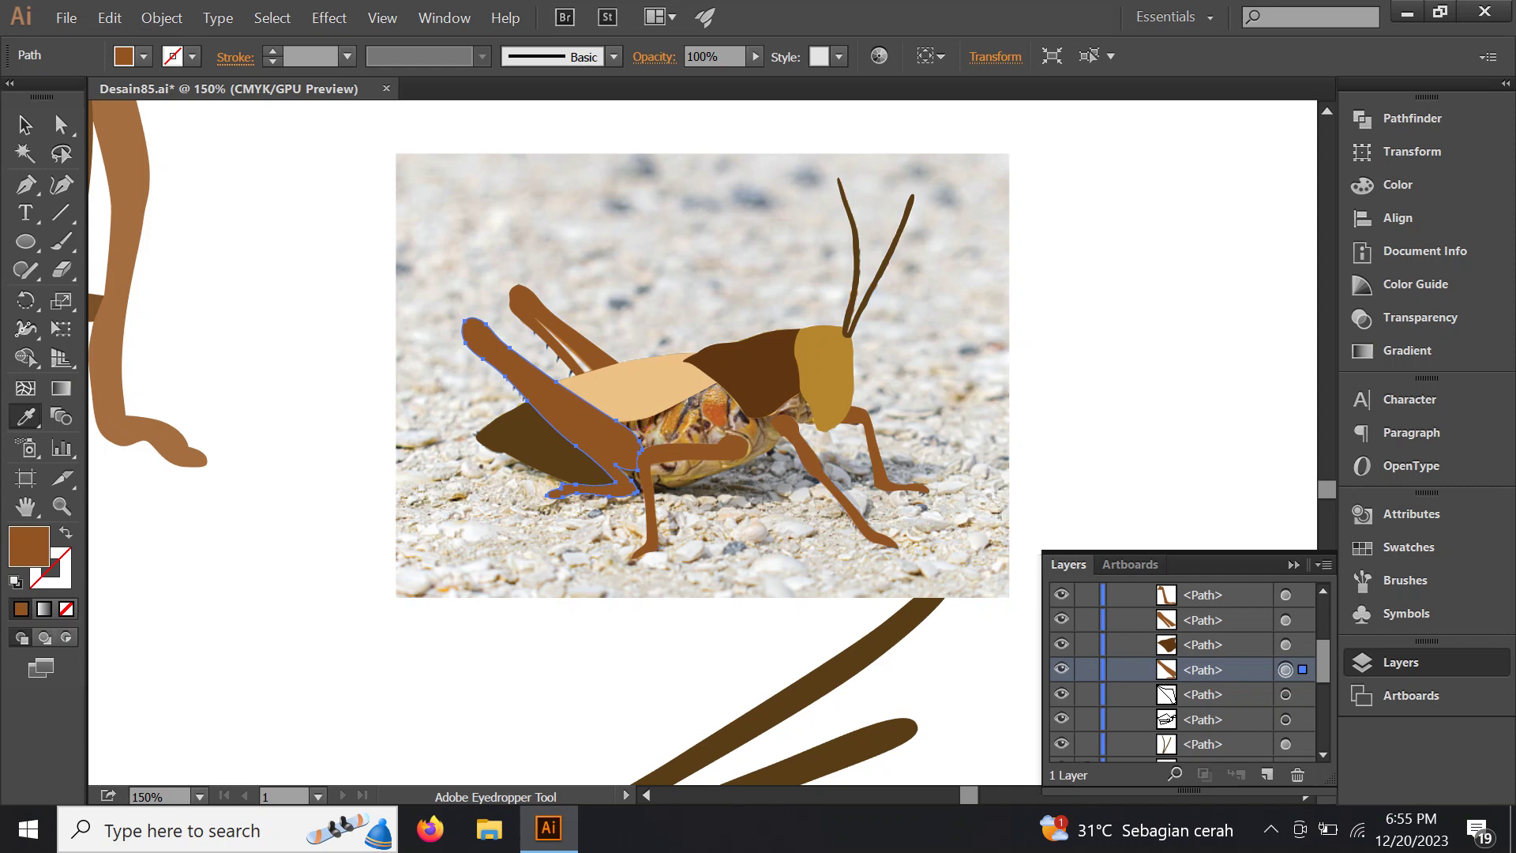
Try dark wing brown on the small piece below the hind leg, then clear it
{"action": "key", "text": "ctrl+alt+bracketleft"}
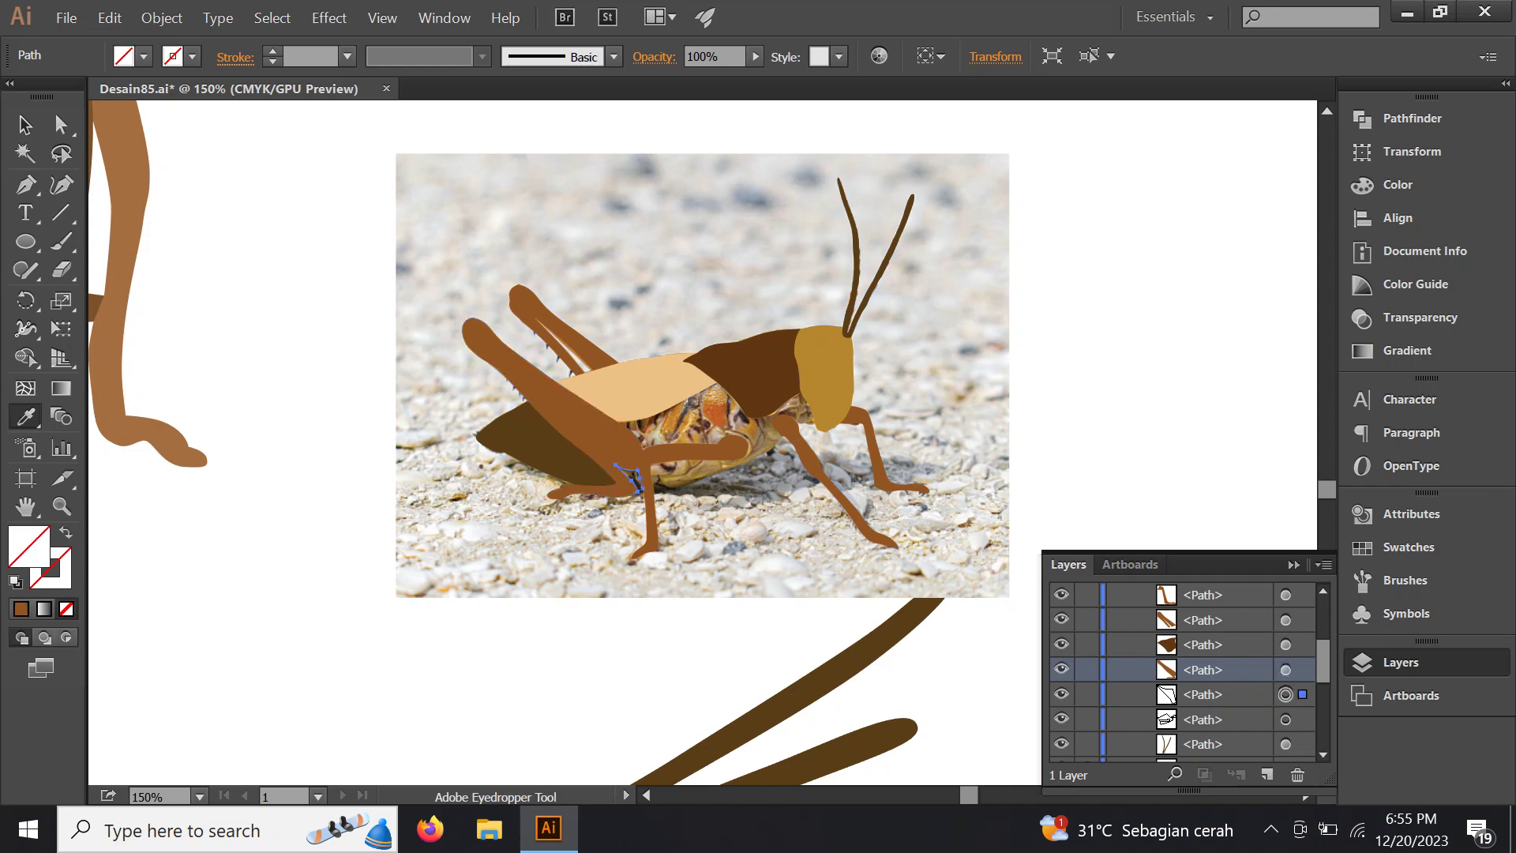
{"action": "left_click", "coordinate": [525, 446]}
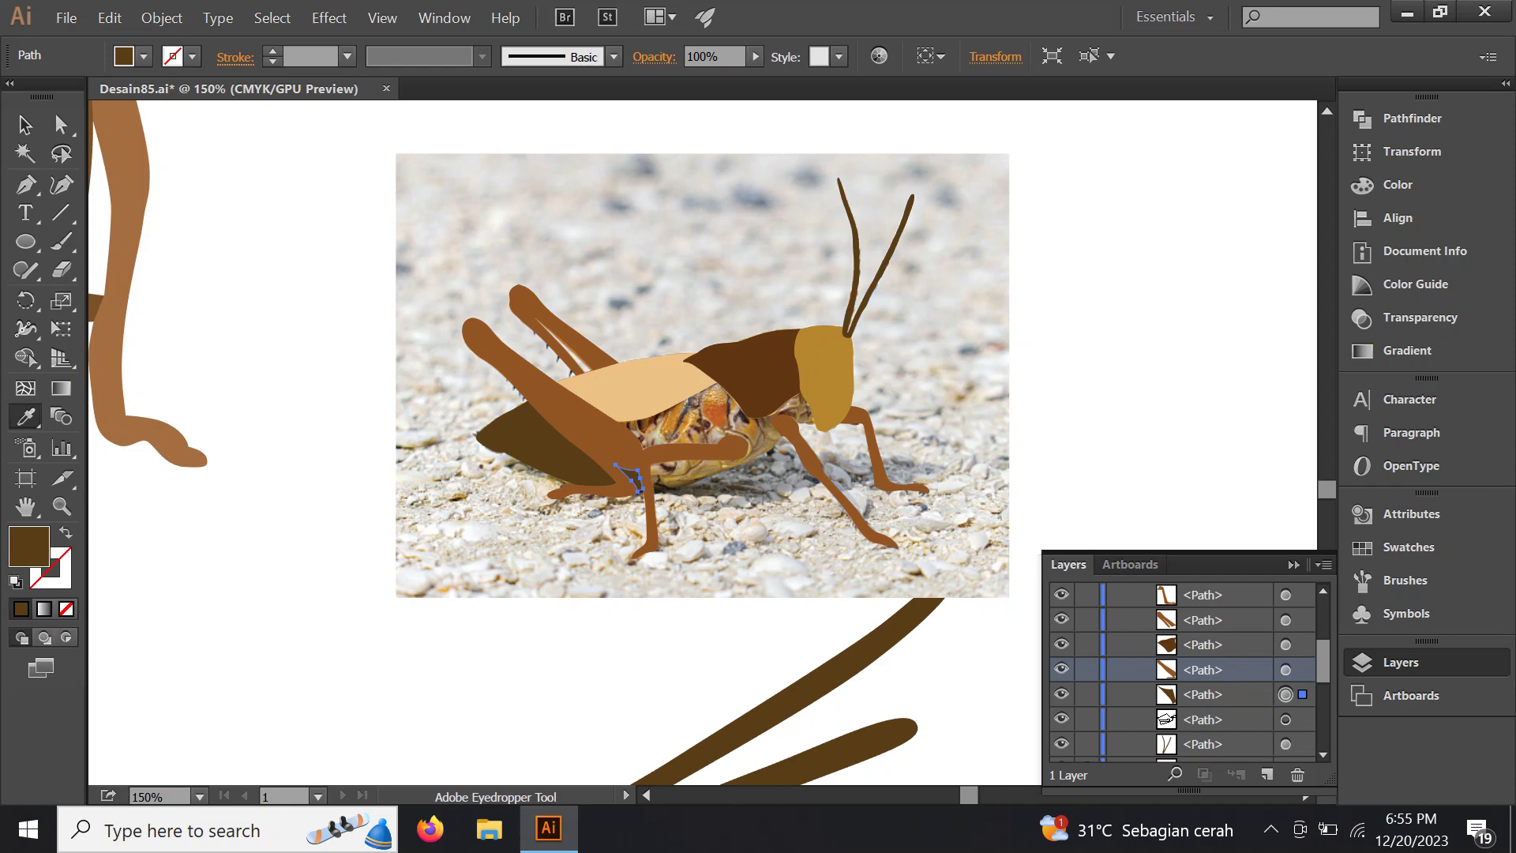
{"action": "key", "text": "ctrl"}
{"action": "key", "text": "ctrl"}
{"action": "left_click", "coordinate": [632, 476]}
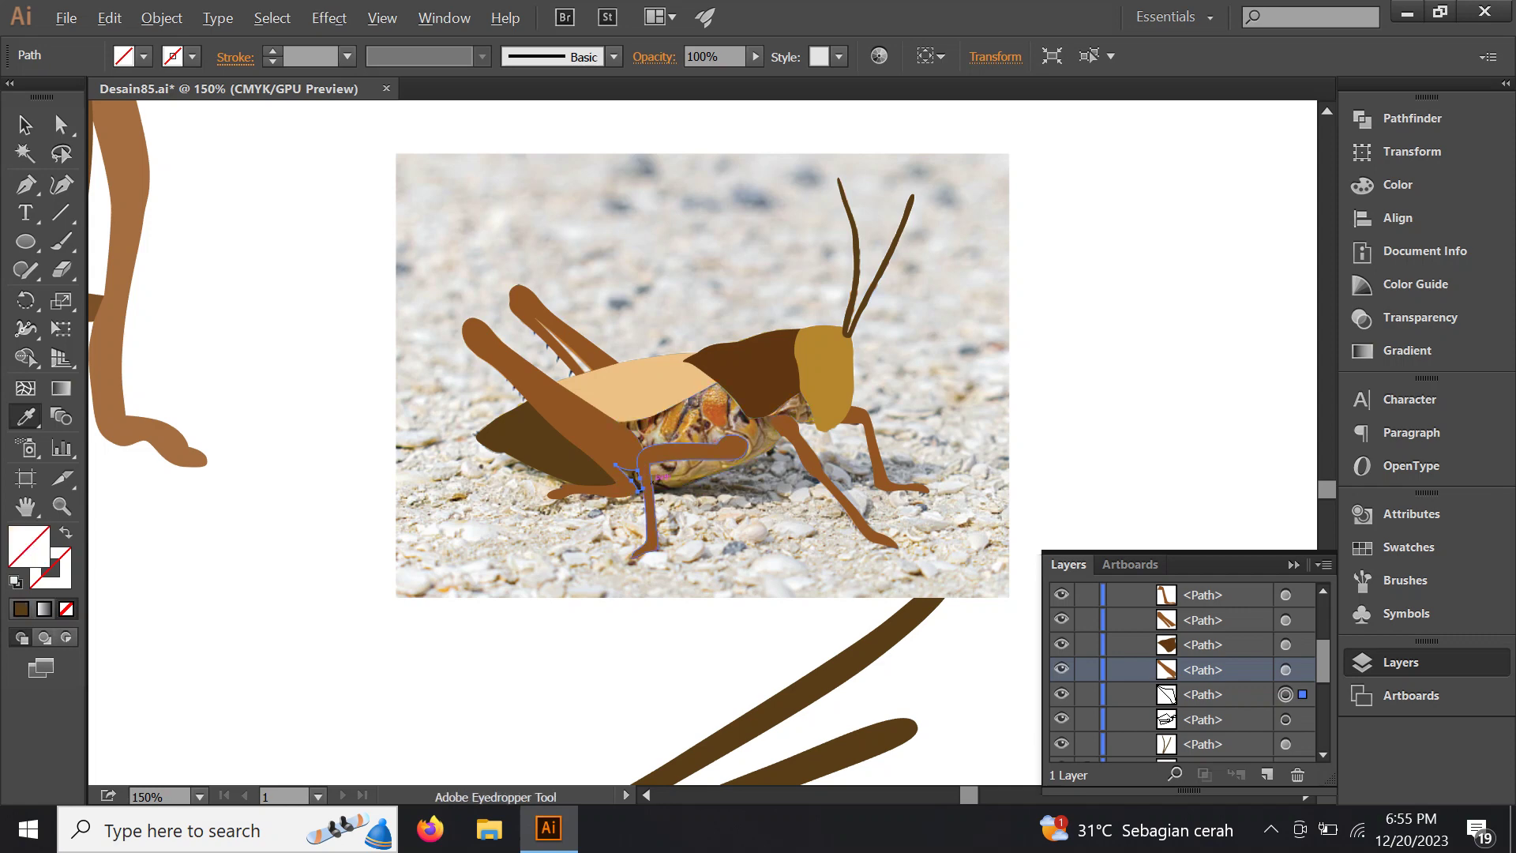
{"action": "key", "text": "ctrl+minus"}
{"action": "key", "text": "ctrl+minus"}
{"action": "scroll", "coordinate": [703, 442], "scroll_direction": "down", "scroll_amount": 3}
Colour the small leg piece light brown and fill the abdomen tan
{"action": "scroll", "coordinate": [703, 442], "scroll_direction": "down", "scroll_amount": 1}
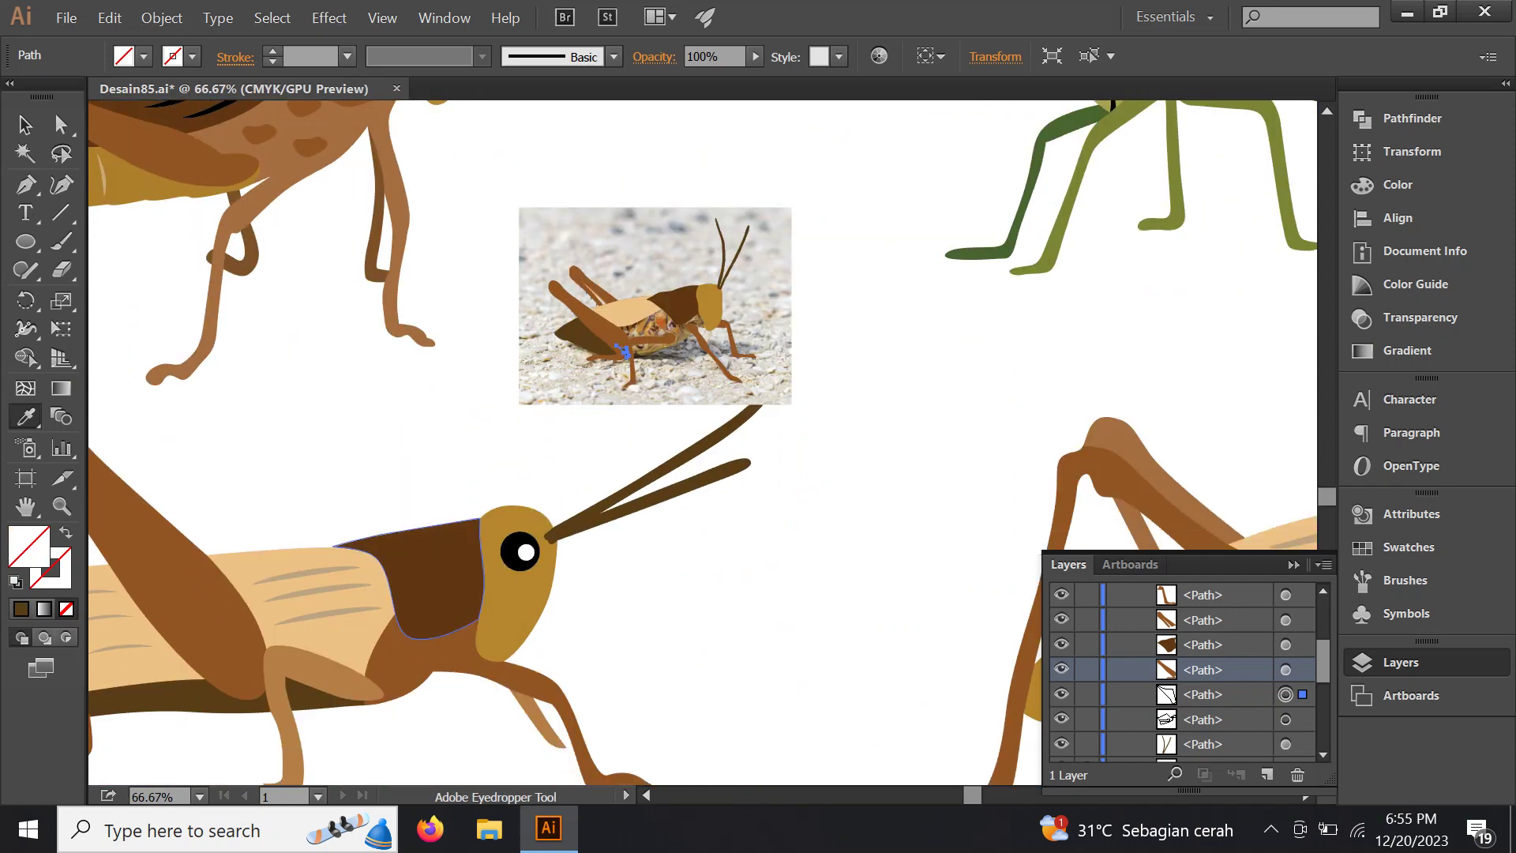
{"action": "left_click", "coordinate": [316, 588], "text": "ctrl"}
{"action": "left_click", "coordinate": [371, 624]}
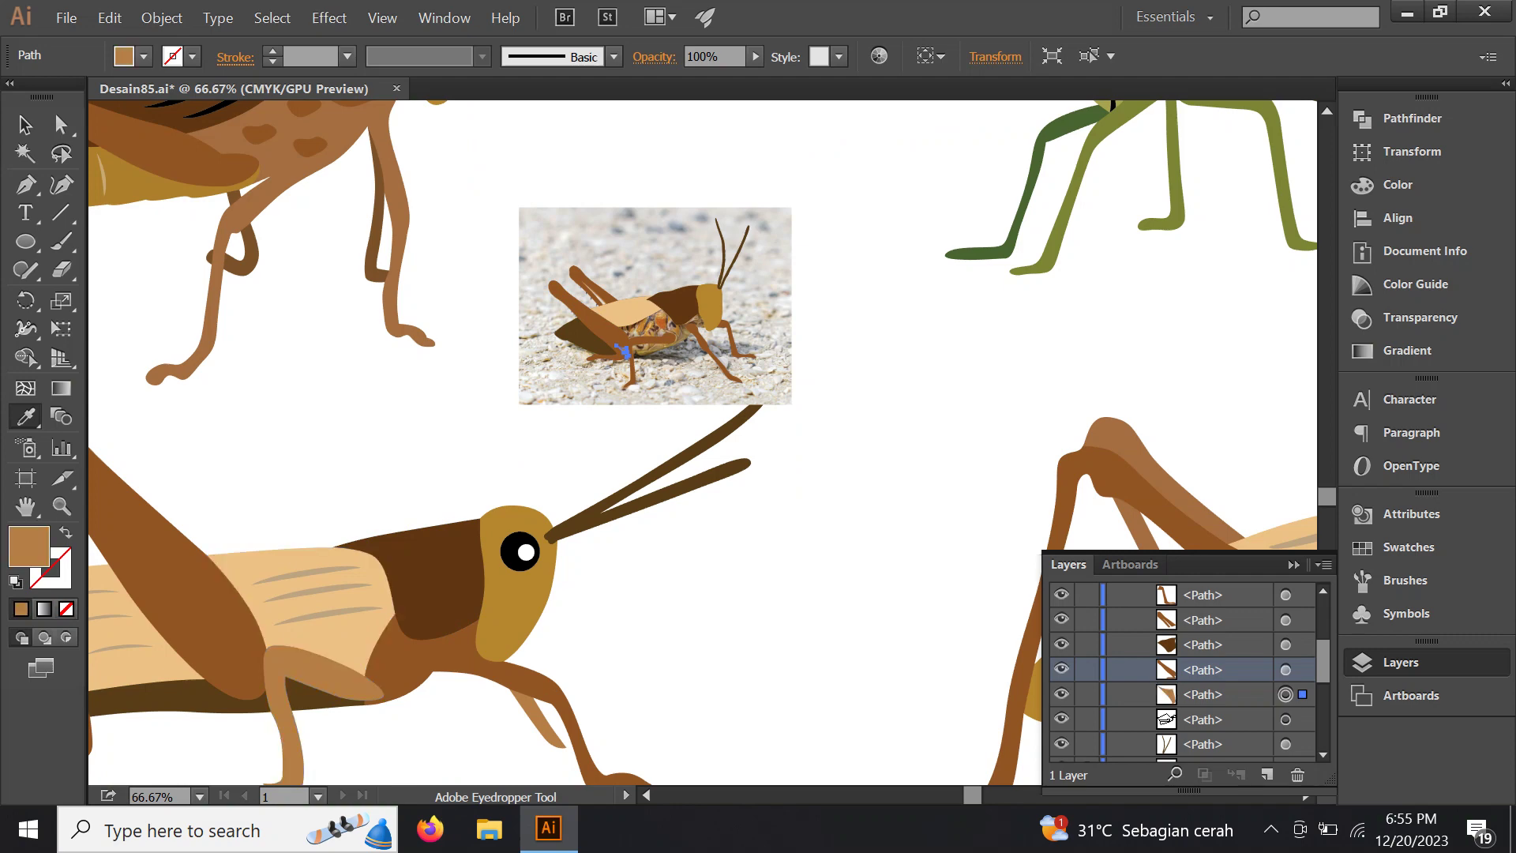
{"action": "key", "text": "ctrl+plus"}
{"action": "key", "text": "ctrl+plus"}
{"action": "key", "text": "ctrl+plus"}
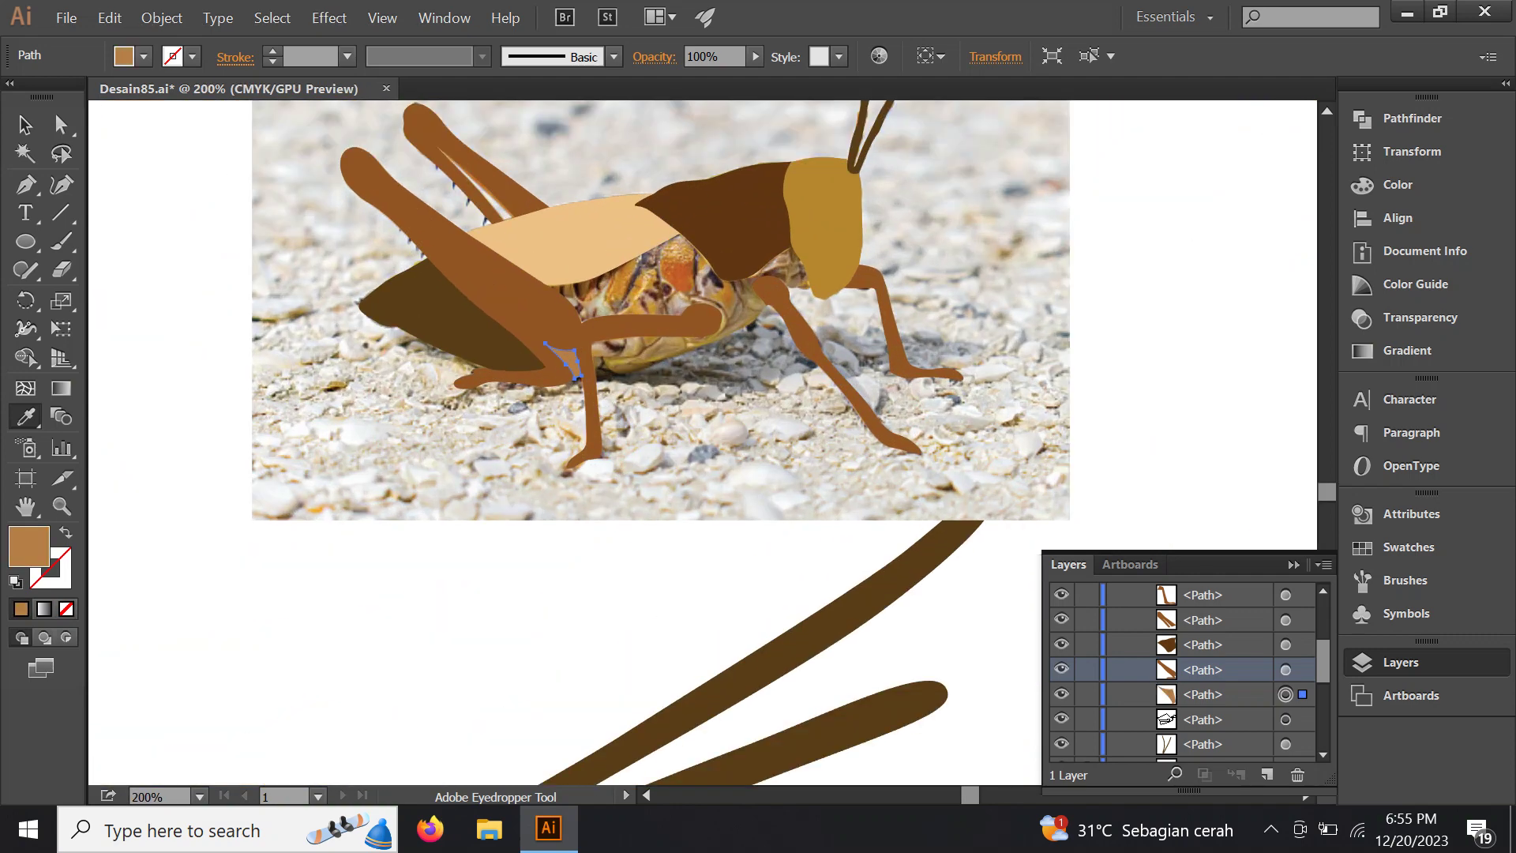
{"action": "left_click", "coordinate": [616, 260], "text": "ctrl"}
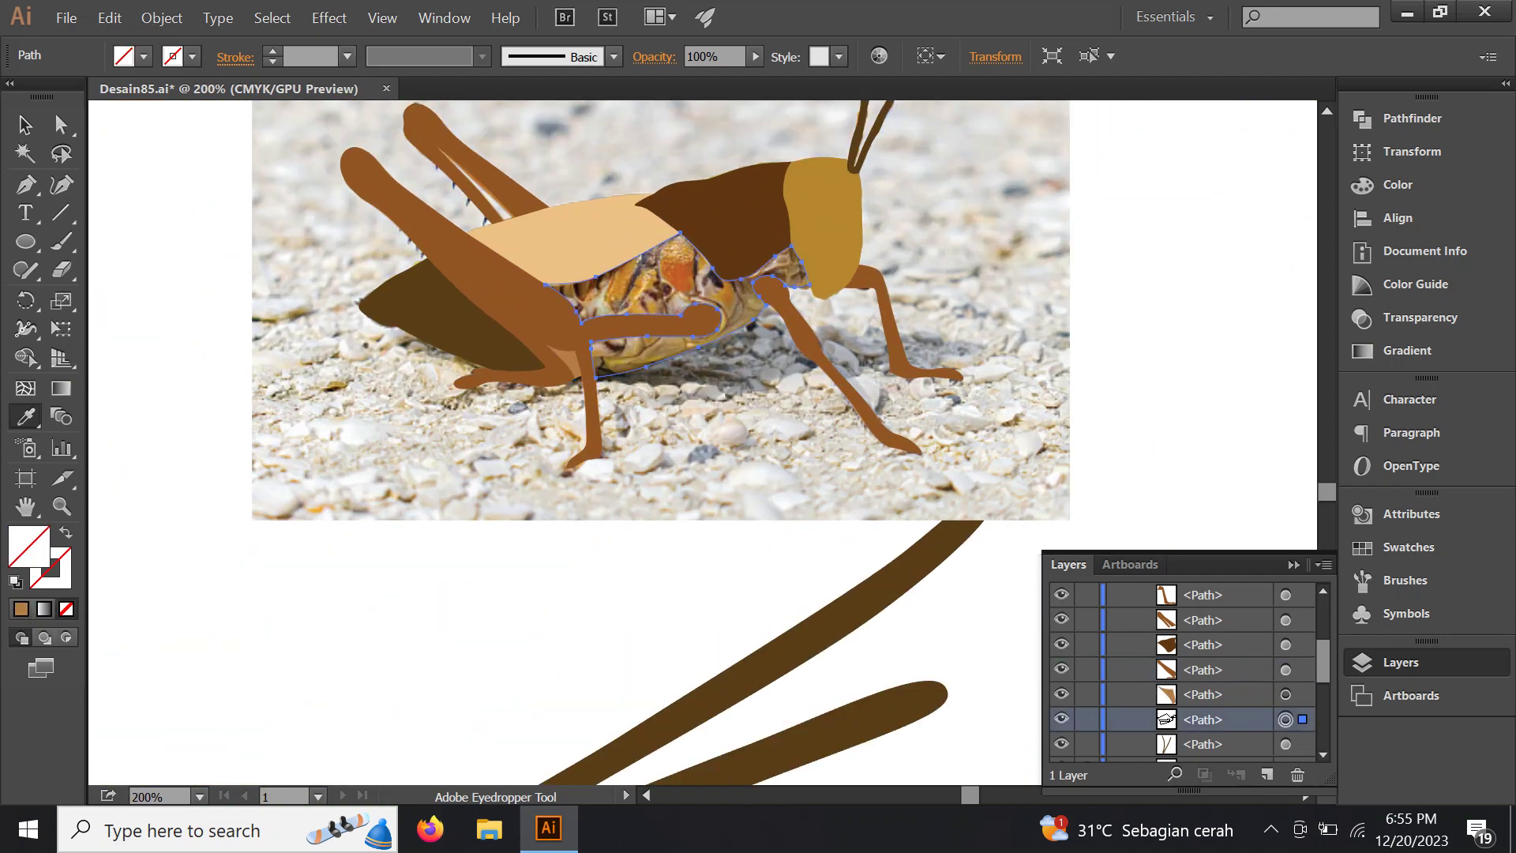
{"action": "left_click", "coordinate": [513, 316]}
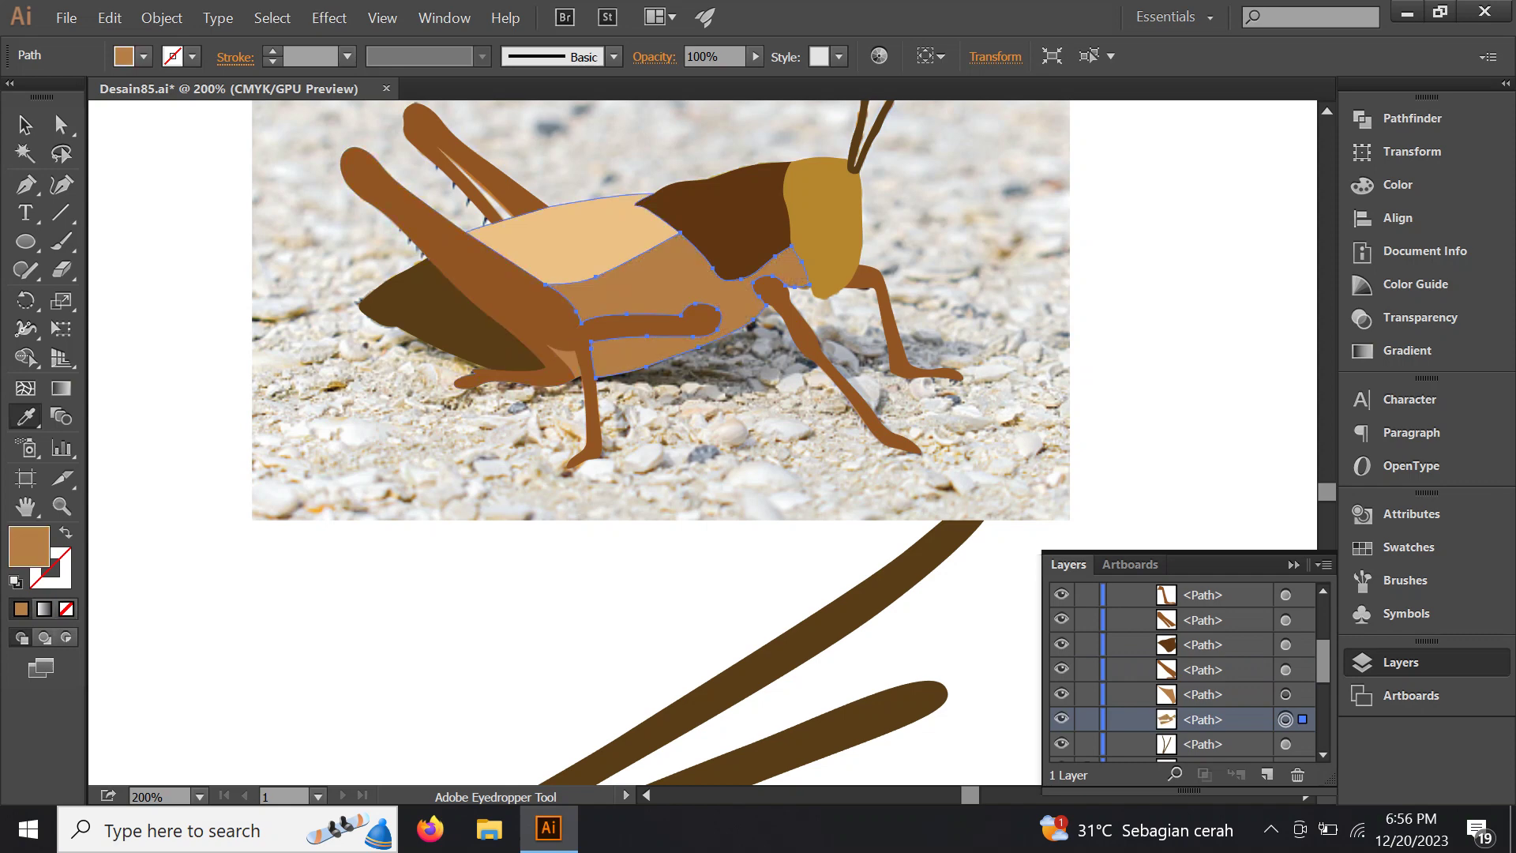
Swap the abdomen's fill for a brown outline so the photo shows through
{"action": "key", "text": "space"}
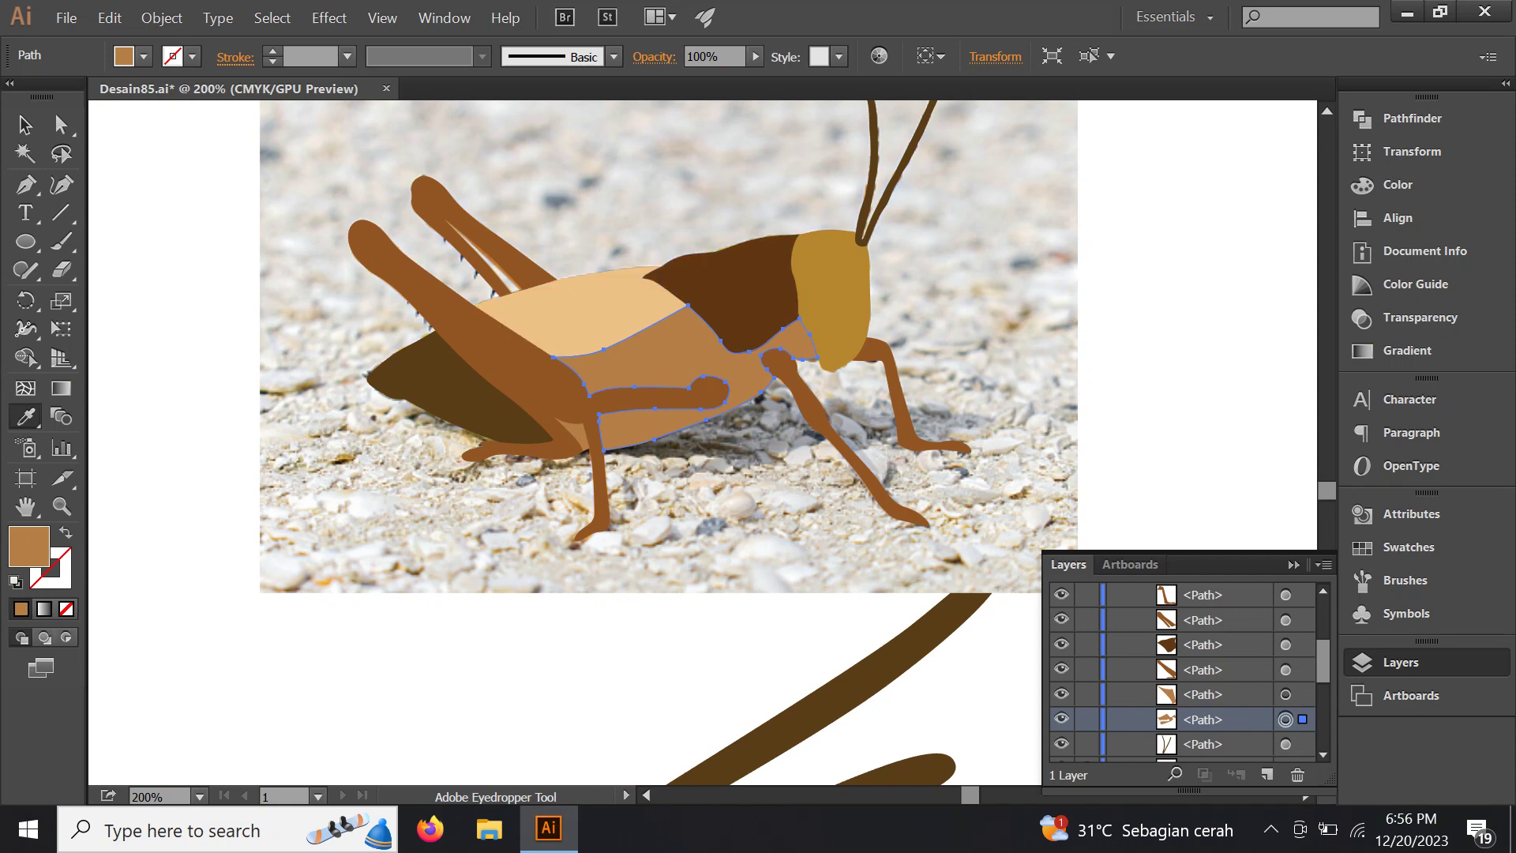
{"action": "key", "text": "a"}
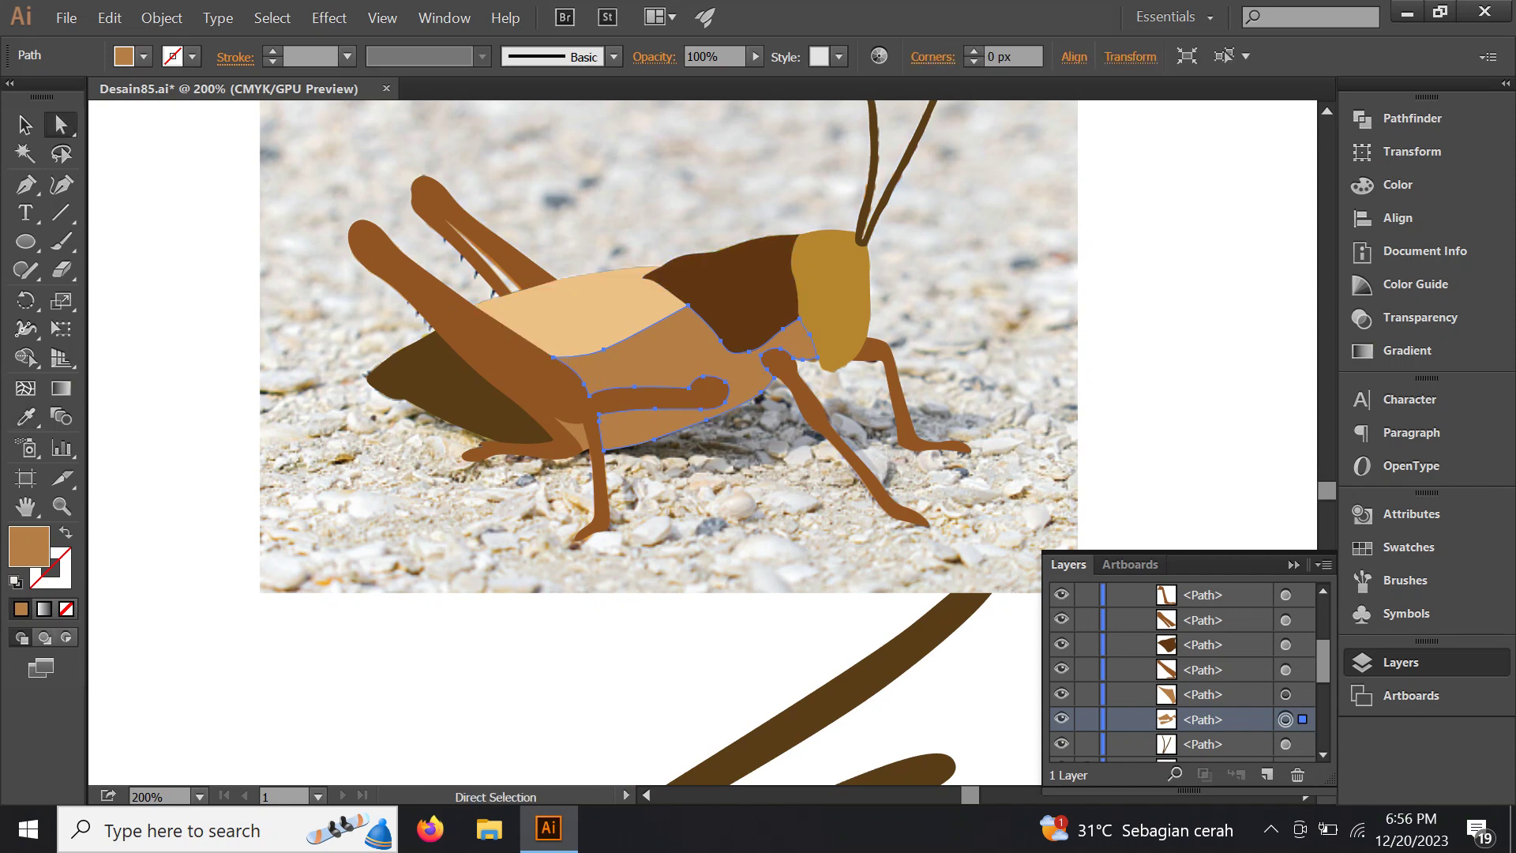
{"action": "key", "text": "ctrl+shift+a"}
{"action": "left_click", "coordinate": [829, 300]}
{"action": "left_click", "coordinate": [648, 363]}
{"action": "key", "text": "shift+x"}
{"action": "scroll", "coordinate": [793, 322], "scroll_direction": "up", "scroll_amount": 2}
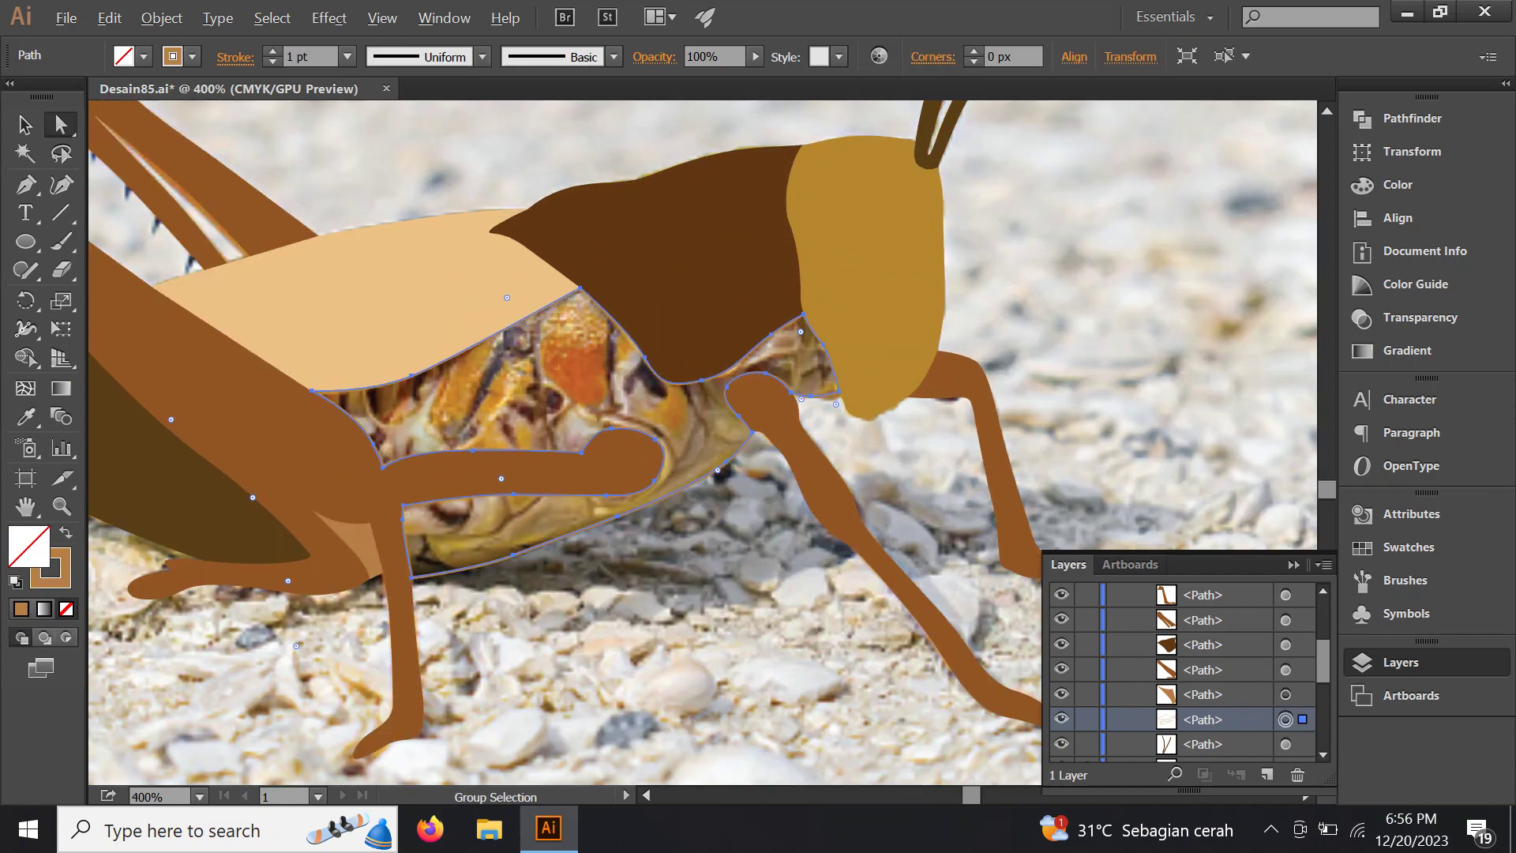
{"action": "scroll", "coordinate": [799, 355], "scroll_direction": "up", "scroll_amount": 1}
{"action": "scroll", "coordinate": [799, 355], "scroll_direction": "up", "scroll_amount": 1}
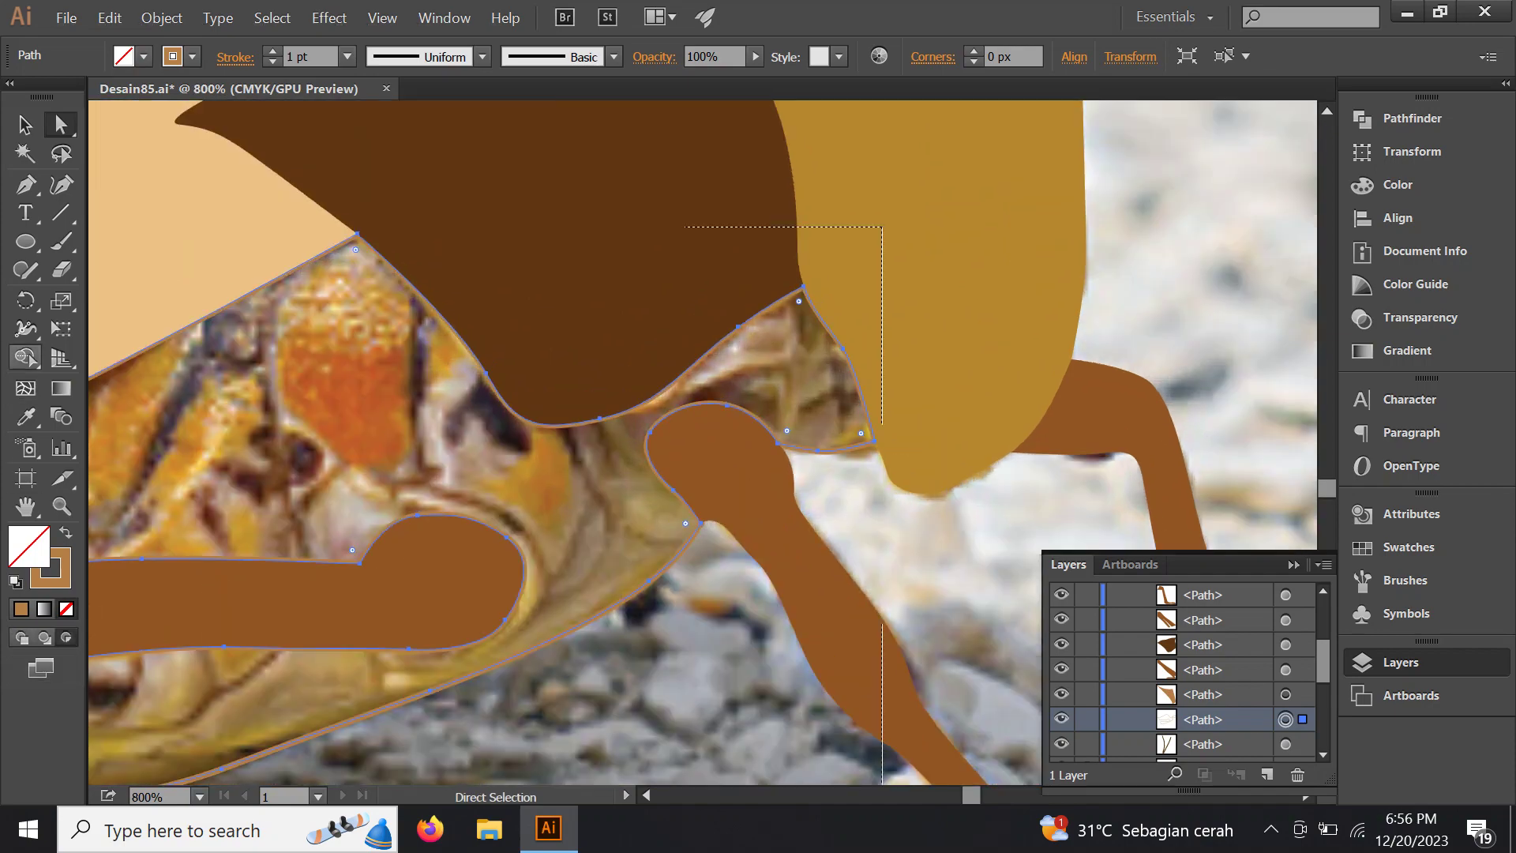
Draw a curved shape in the gap behind the head and fill it medium brown
{"action": "key", "text": "p"}
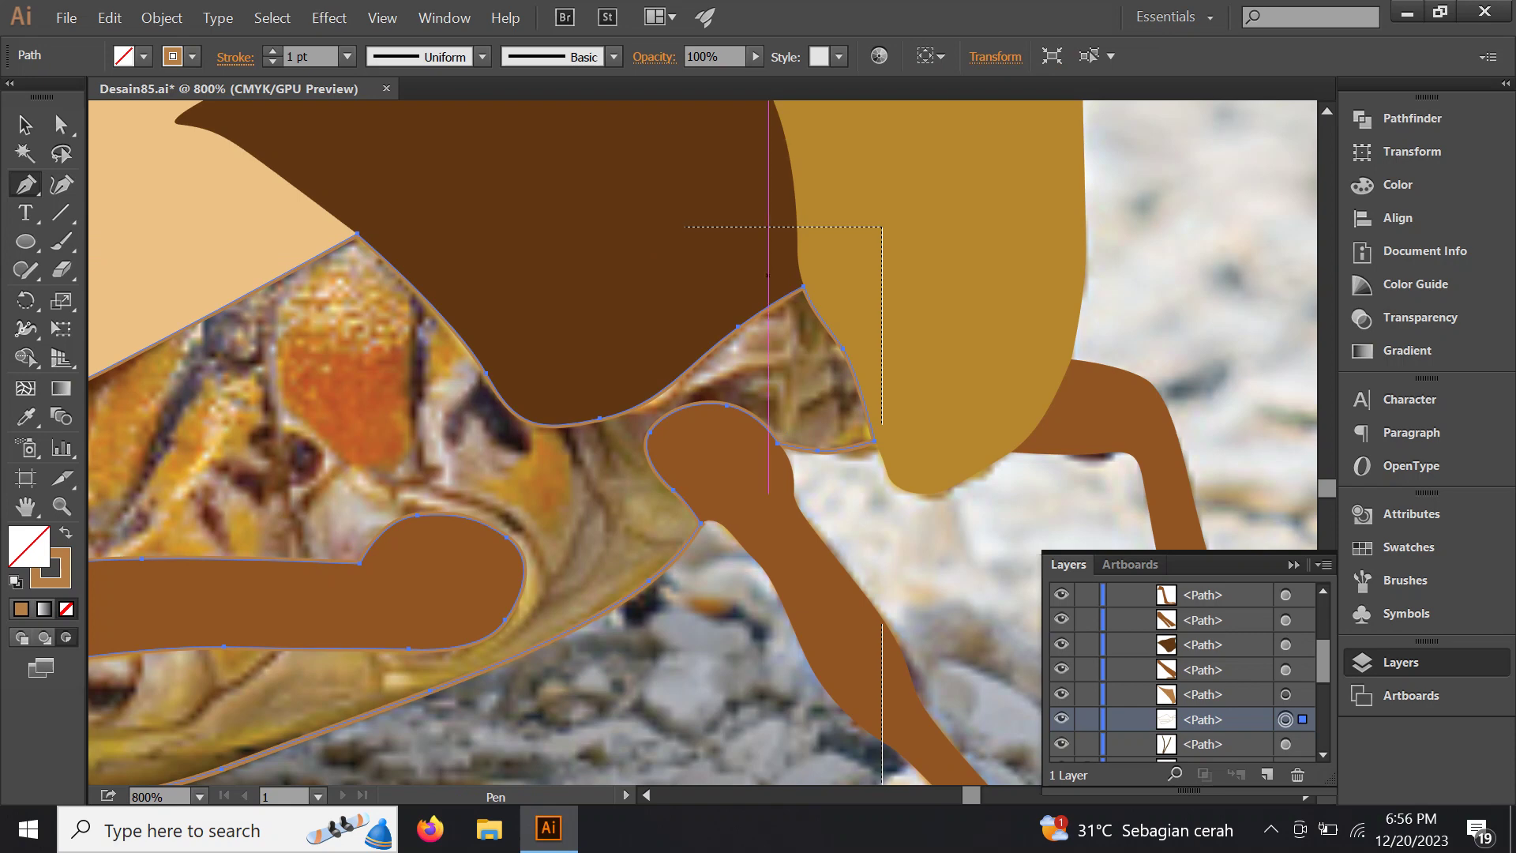
{"action": "left_click_drag", "start_coordinate": [780, 274], "coordinate": [825, 351]}
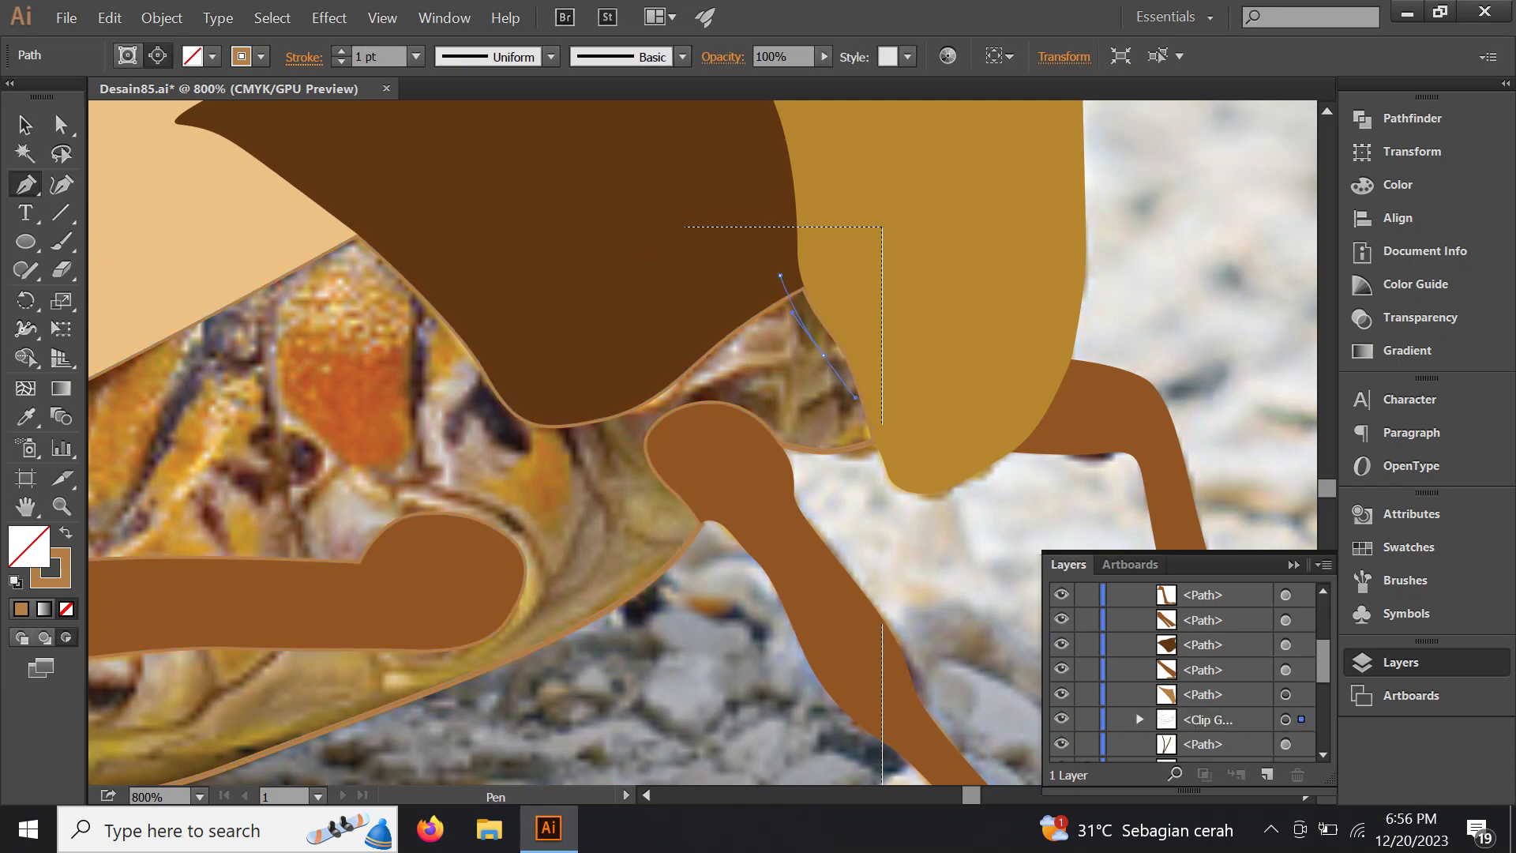
{"action": "left_click_drag", "start_coordinate": [869, 476], "coordinate": [864, 336]}
{"action": "left_click_drag", "start_coordinate": [788, 227], "coordinate": [797, 282]}
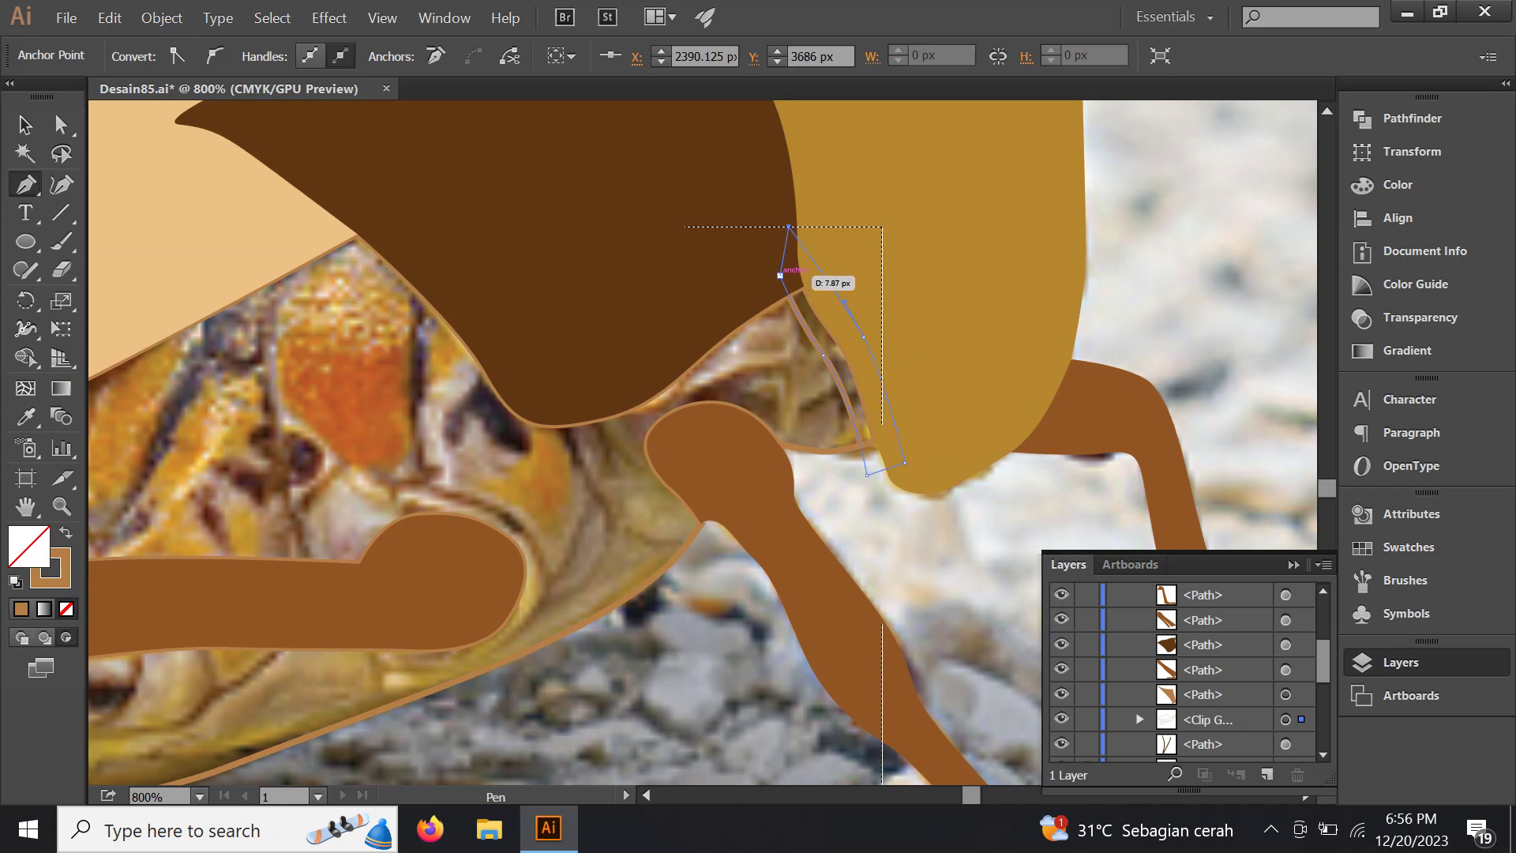
{"action": "left_click", "coordinate": [26, 416]}
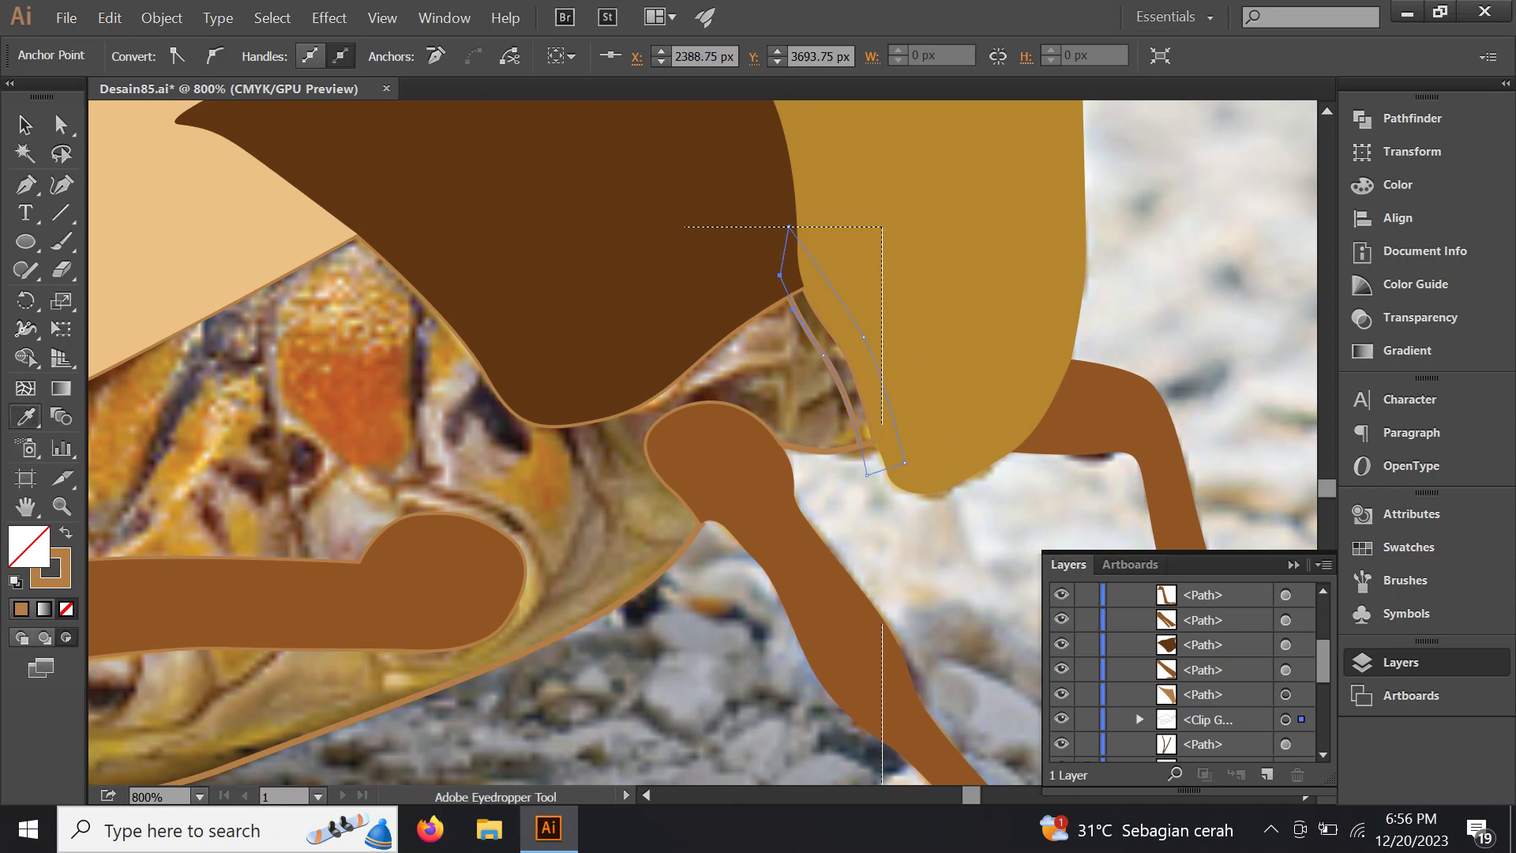
{"action": "left_click", "coordinate": [905, 664]}
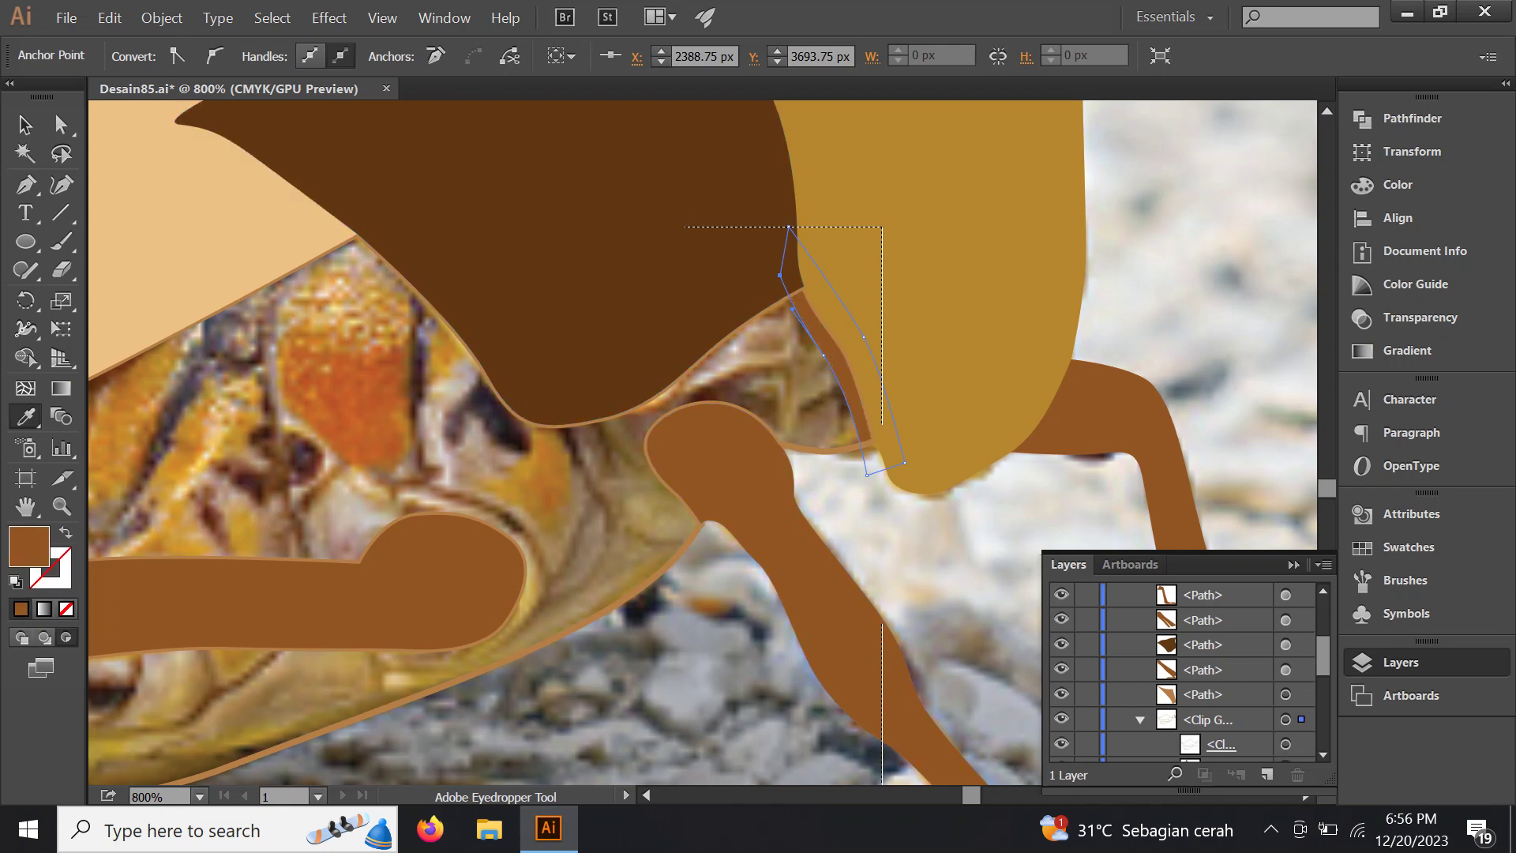
Fill the abdomen clipping shape tan brown and deselect everything
{"action": "left_click", "coordinate": [1285, 743]}
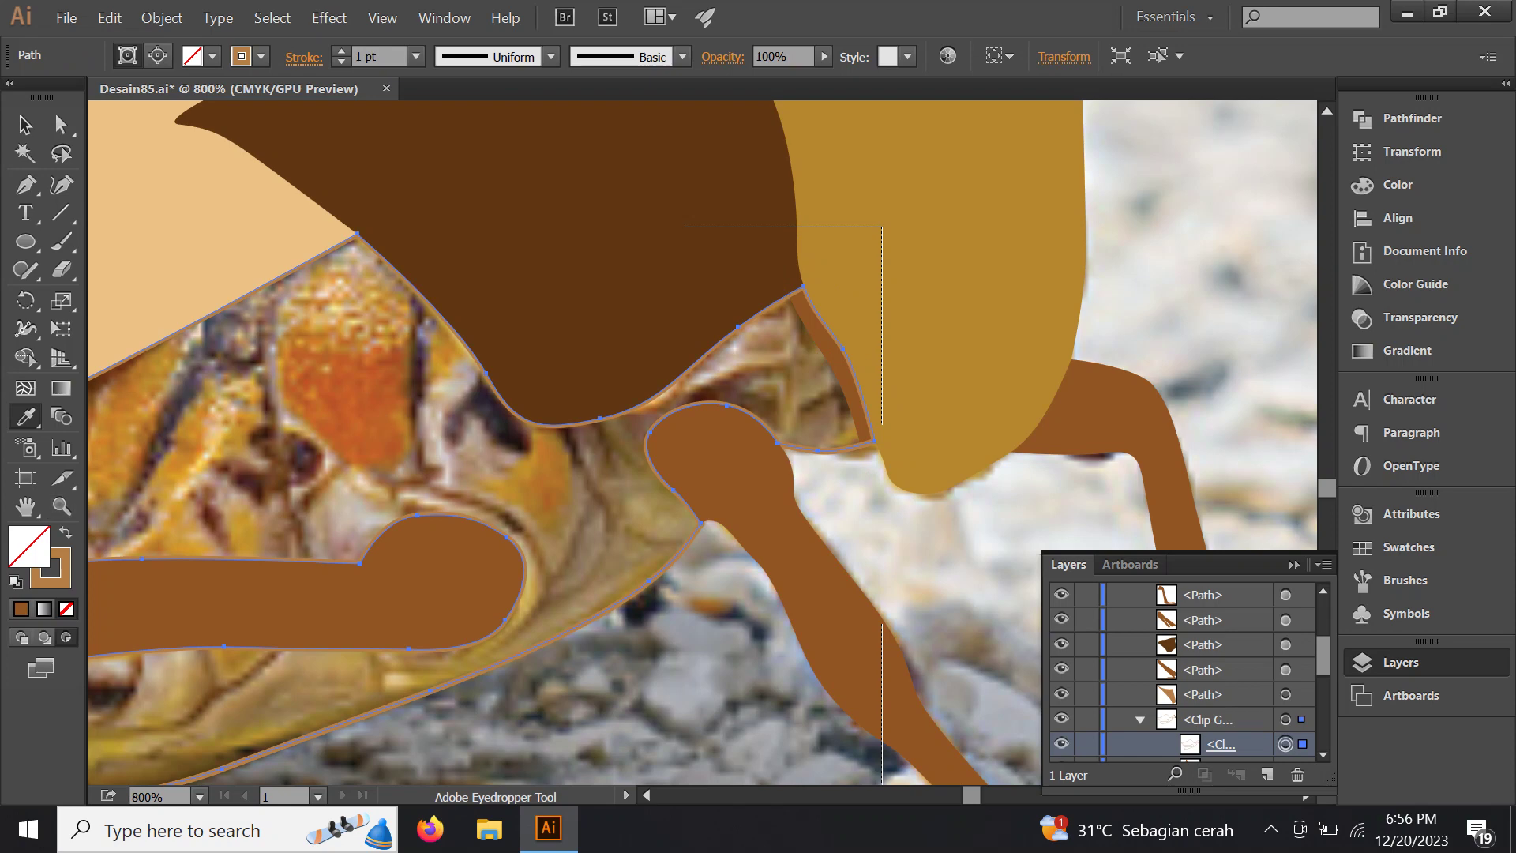
{"action": "left_click", "coordinate": [878, 231]}
{"action": "key", "text": "ctrl+minus"}
{"action": "key", "text": "ctrl+minus"}
{"action": "key", "text": "ctrl+minus"}
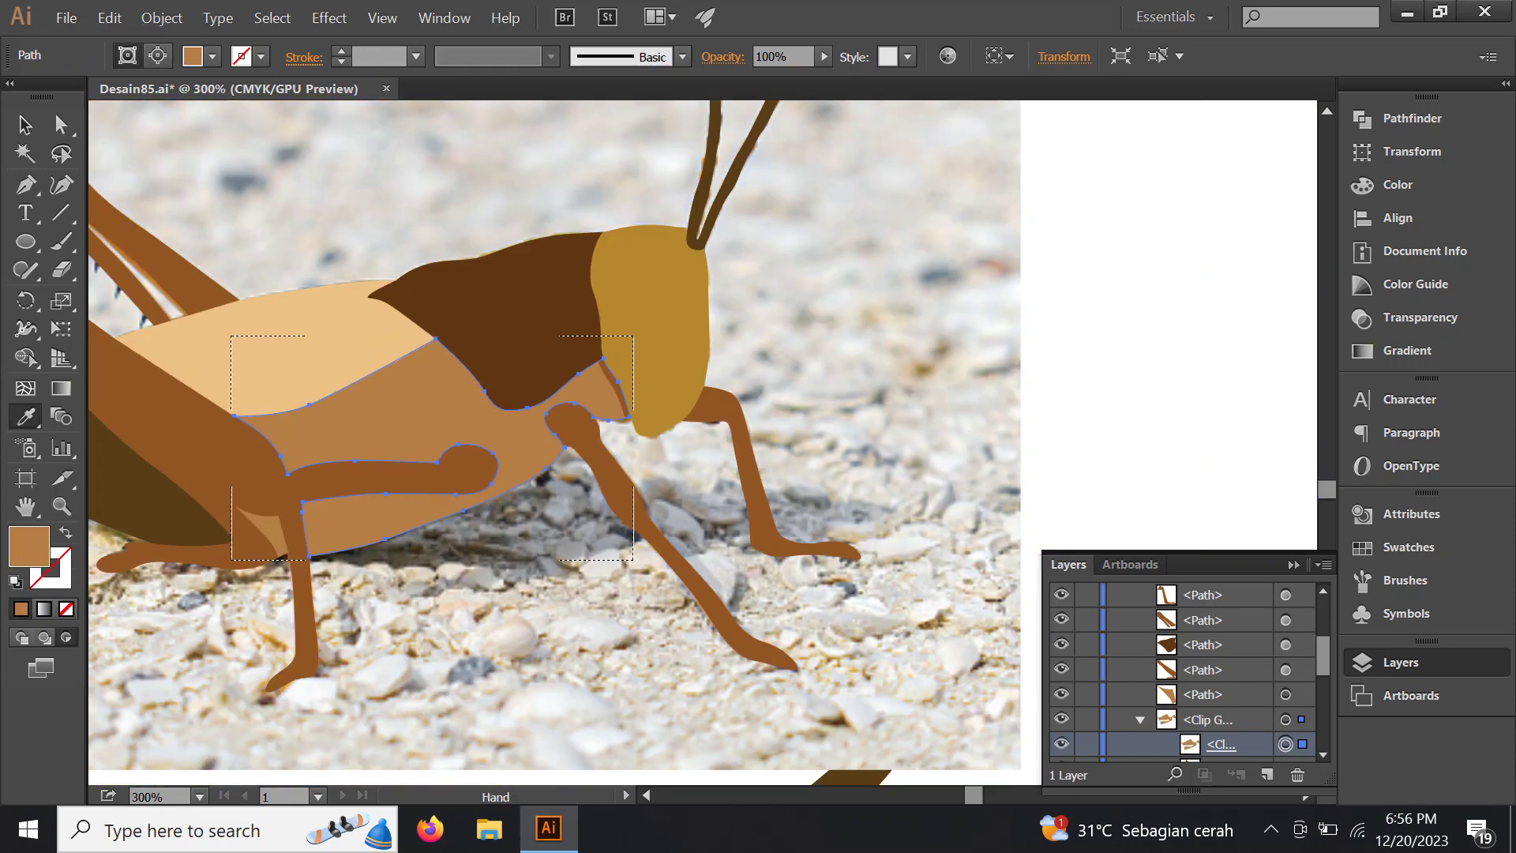
{"action": "scroll", "coordinate": [702, 443], "scroll_direction": "left", "scroll_amount": 2}
{"action": "key", "text": "v"}
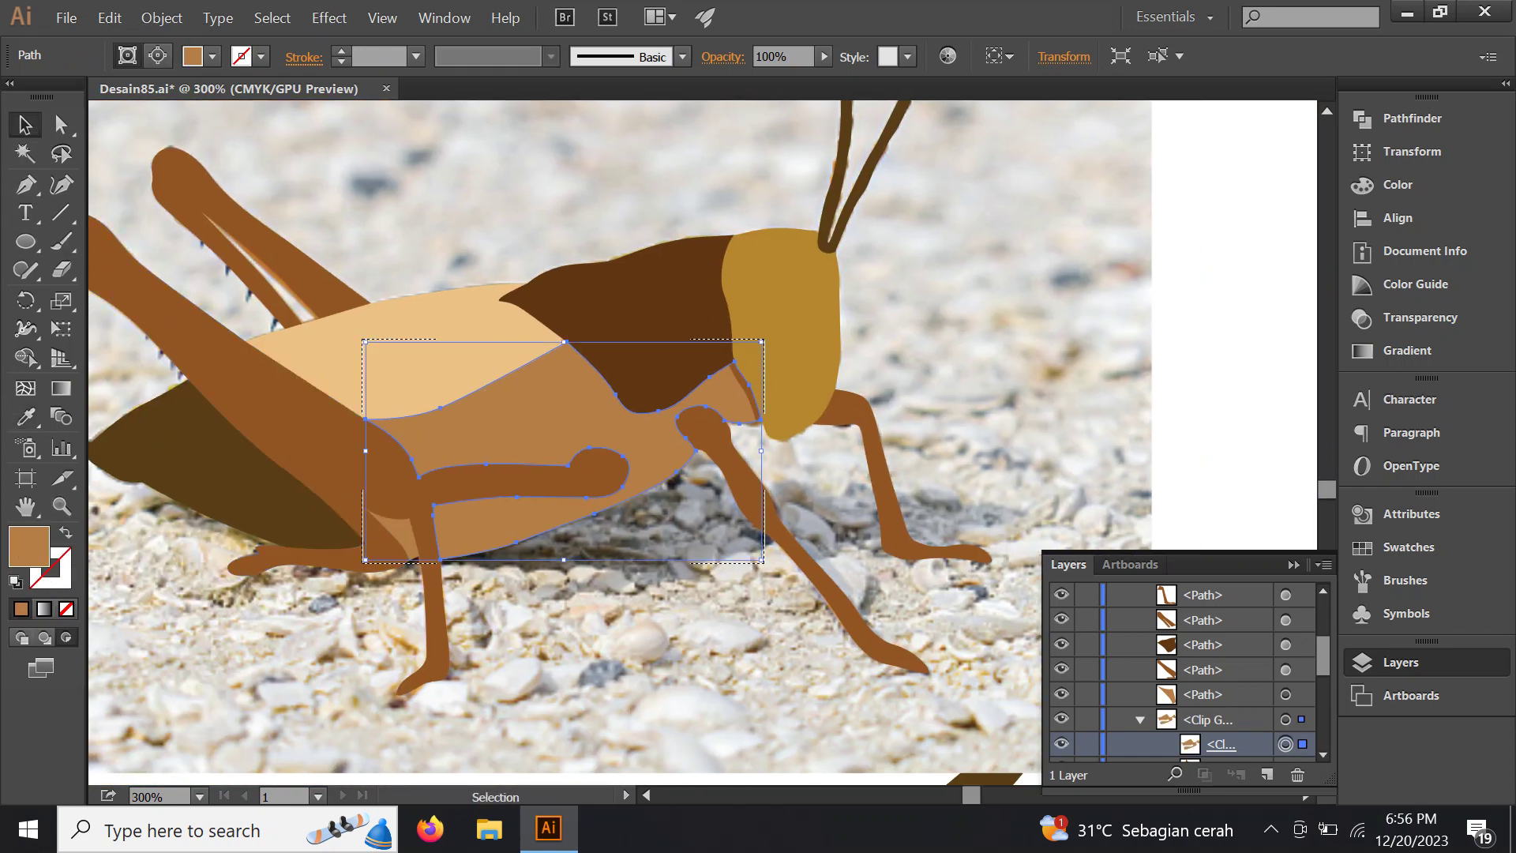
{"action": "key", "text": "ctrl+shift+a"}
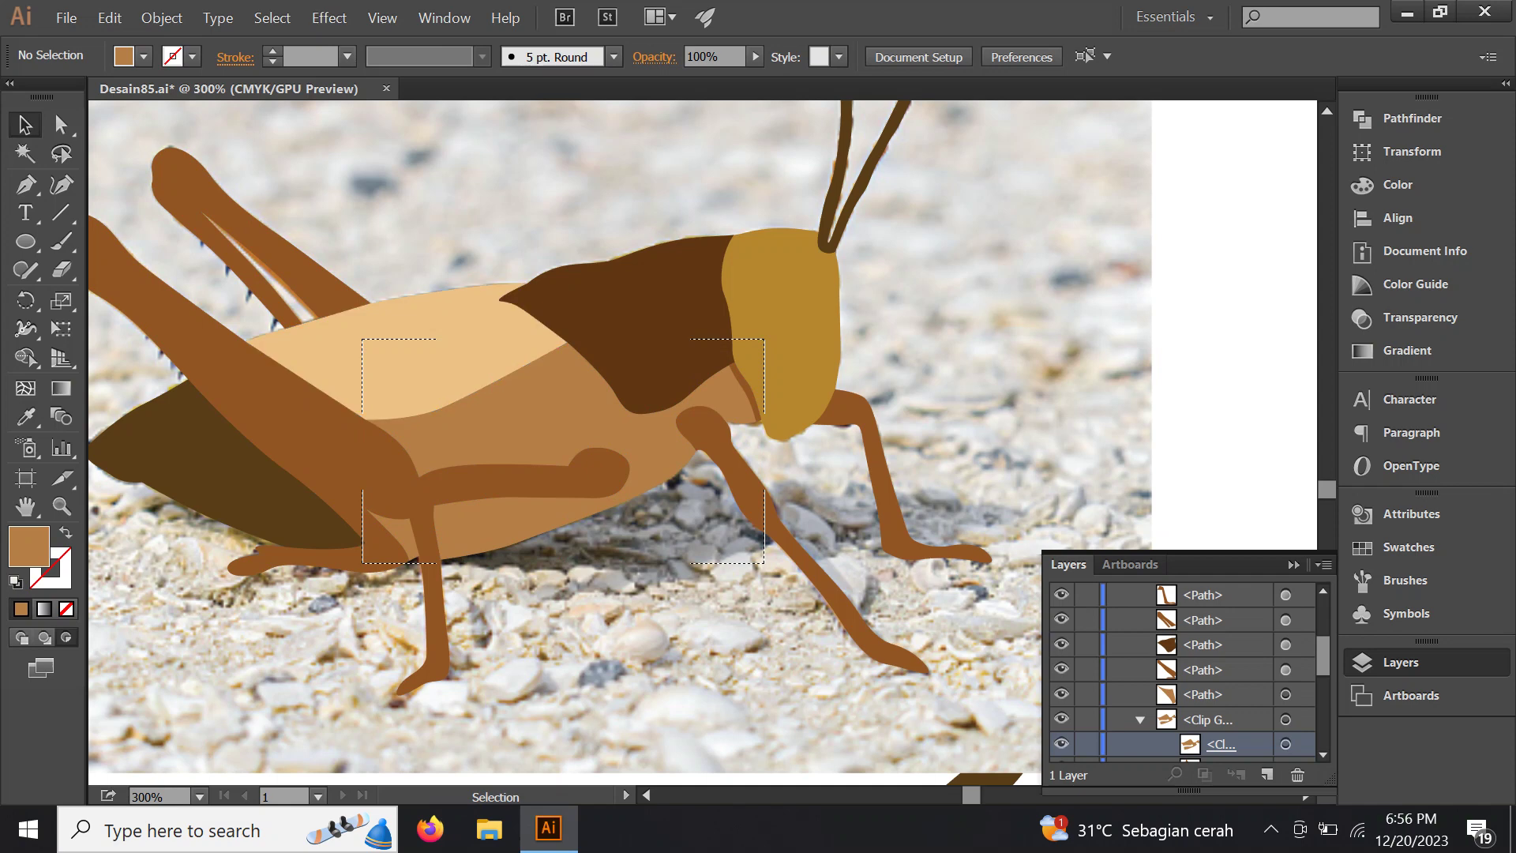
{"action": "key", "text": "ctrl+plus"}
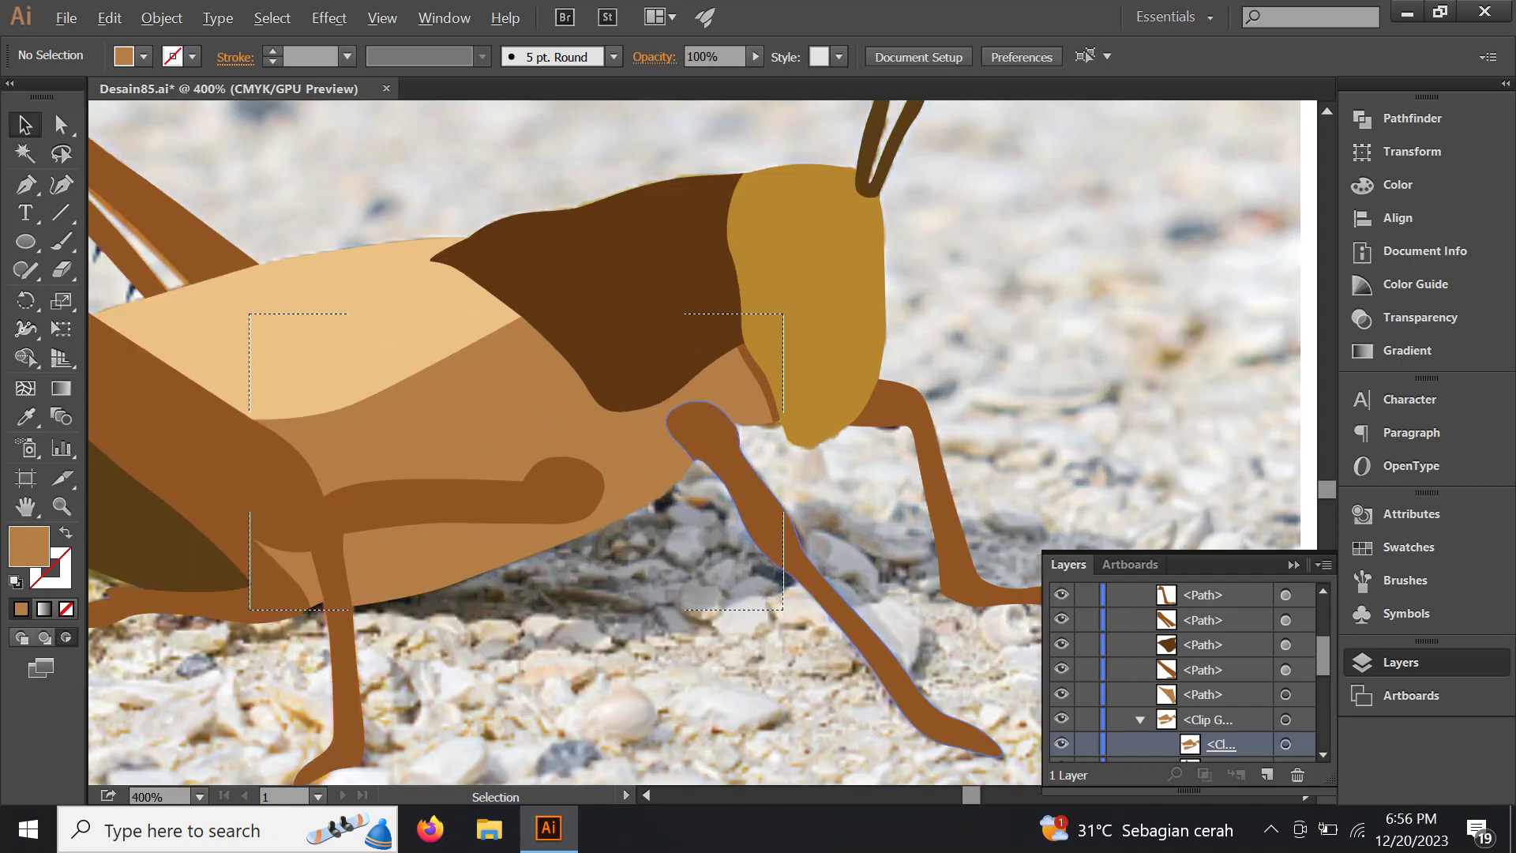
{"action": "key", "text": "ctrl+plus"}
{"action": "key", "text": "ctrl+plus"}
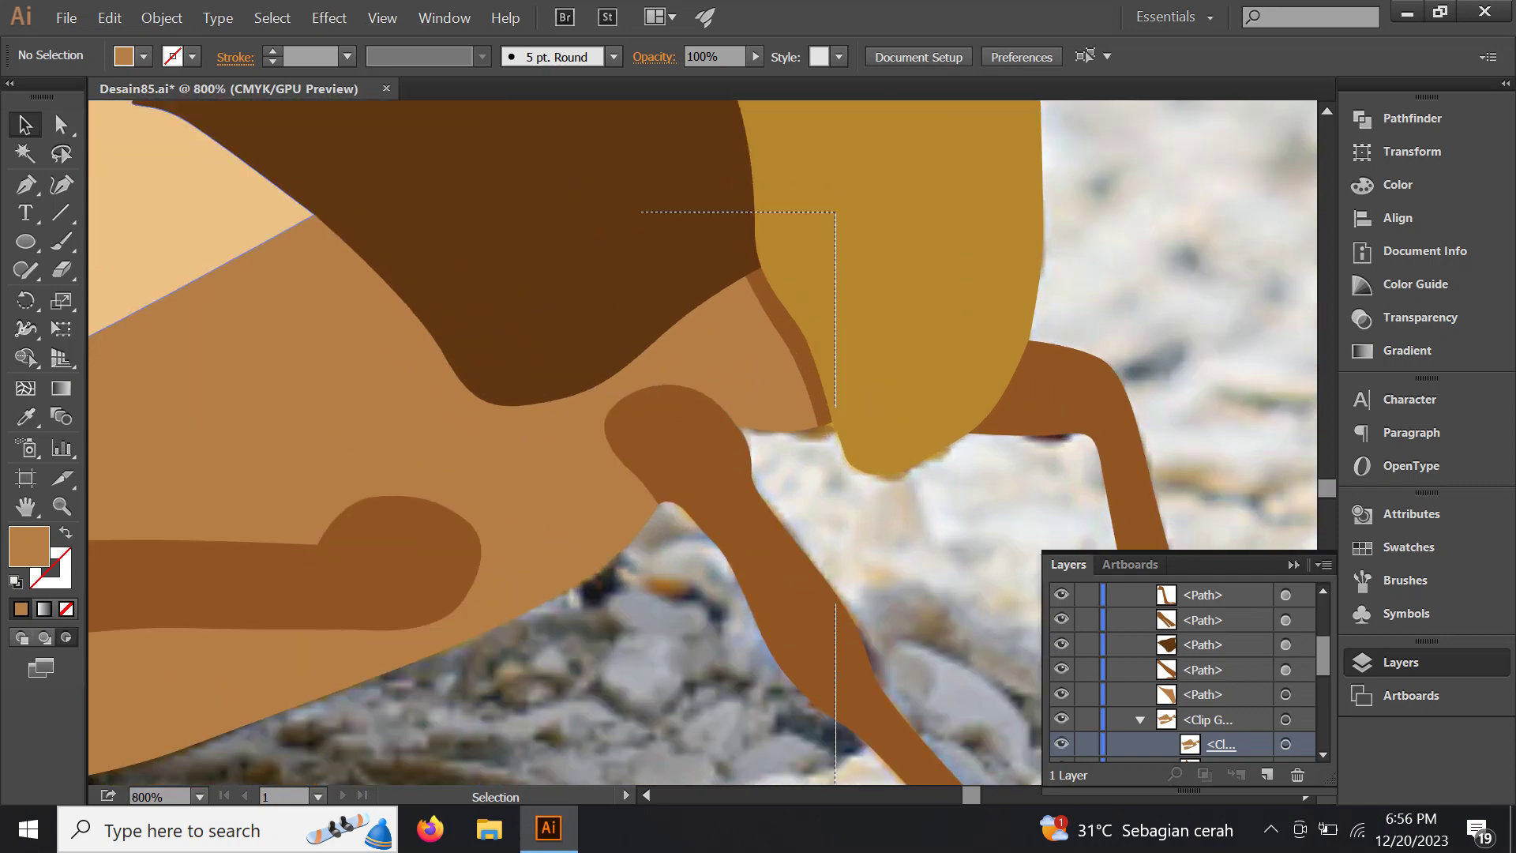
Draw a crescent around the leg joint and fill it with the leg's mid-brown
{"action": "key", "text": "p"}
{"action": "key", "text": "ctrl+plus"}
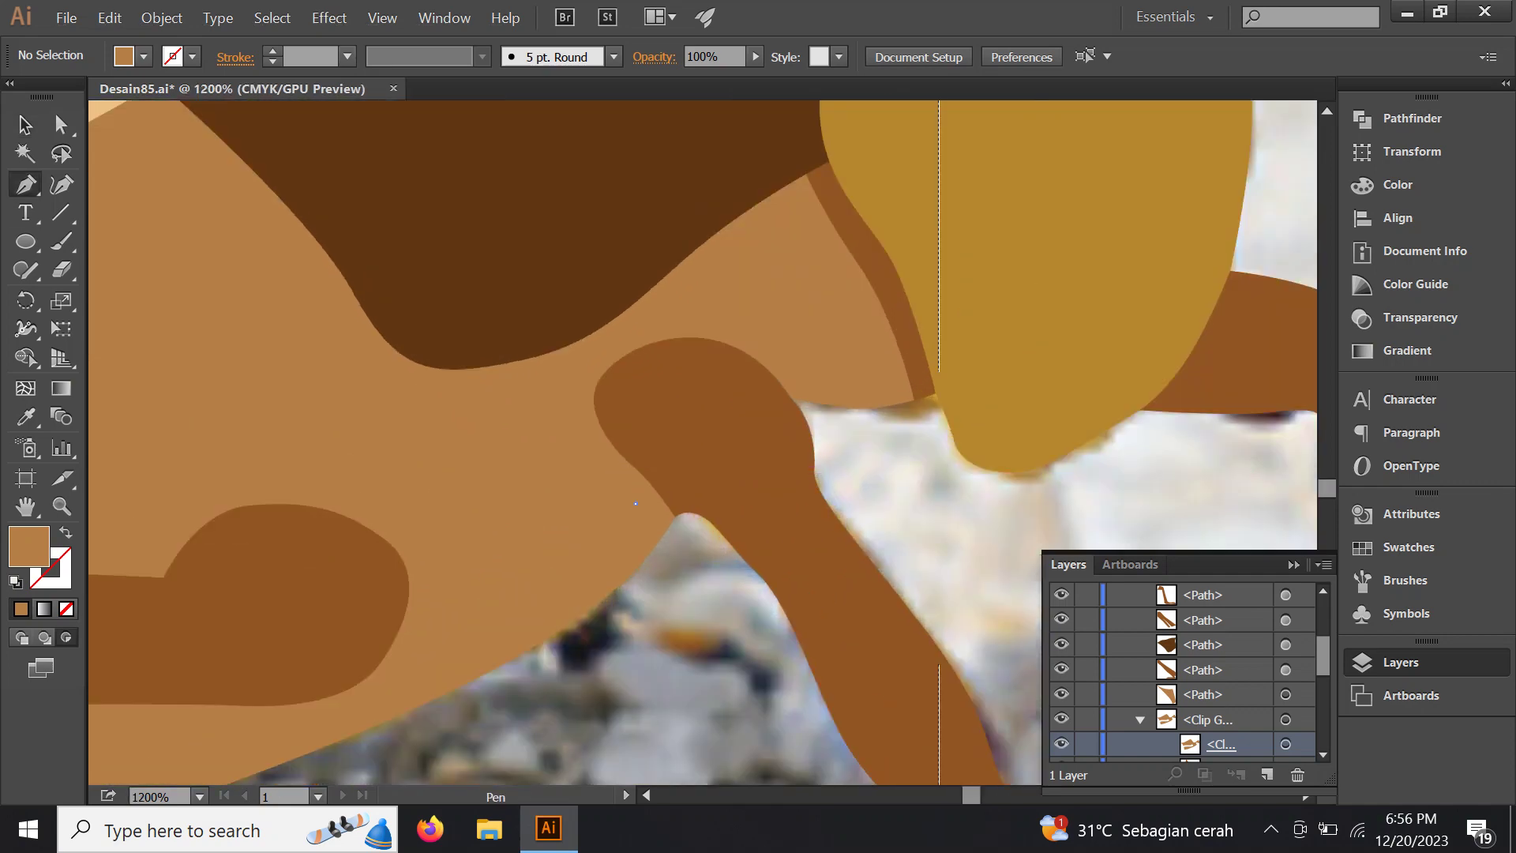
{"action": "left_click", "coordinate": [636, 503]}
{"action": "left_click_drag", "start_coordinate": [597, 460], "coordinate": [575, 424]}
{"action": "mouse_move", "coordinate": [585, 362]}
{"action": "left_mouse_down"}
{"action": "mouse_move", "coordinate": [627, 324]}
{"action": "mouse_move", "coordinate": [565, 431]}
{"action": "left_mouse_up"}
{"action": "scroll", "coordinate": [620, 351], "scroll_direction": "up", "scroll_amount": 2}
{"action": "left_click_drag", "start_coordinate": [515, 500], "coordinate": [503, 523]}
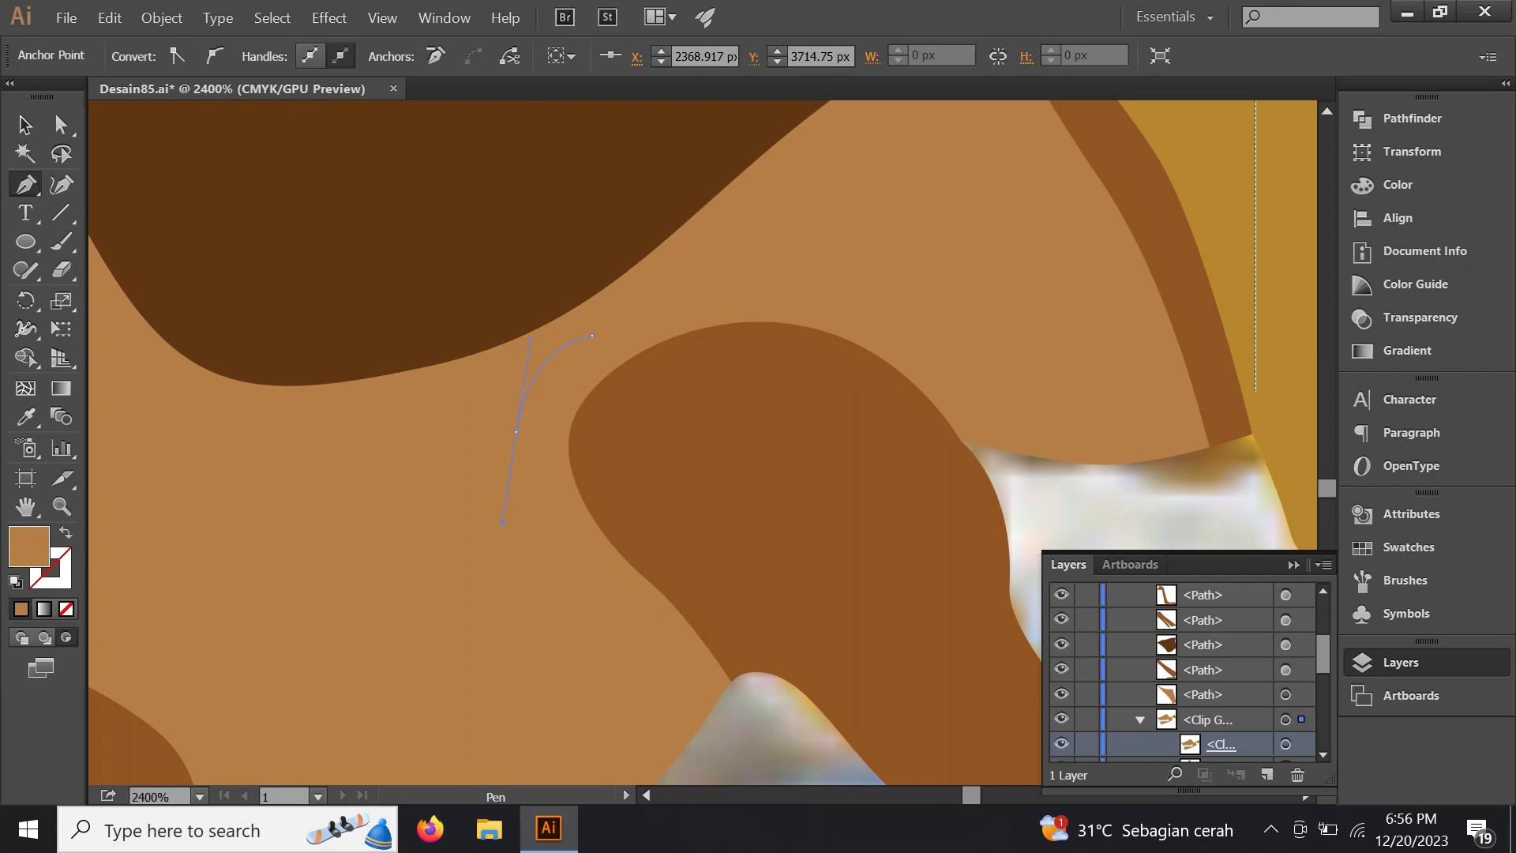
{"action": "left_click_drag", "start_coordinate": [667, 650], "coordinate": [734, 676]}
{"action": "key", "text": "i"}
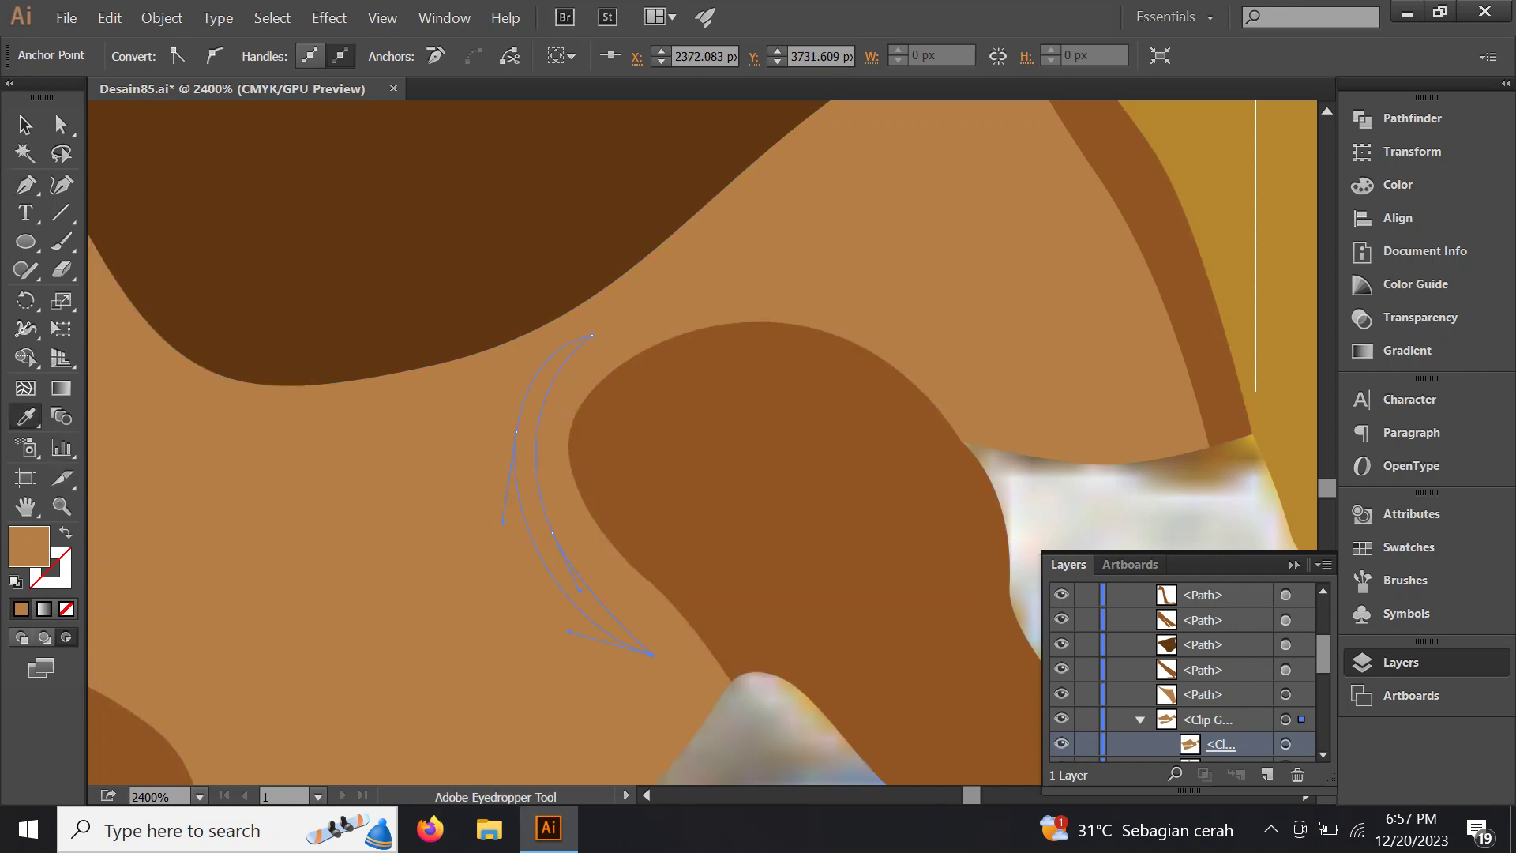
{"action": "left_click", "coordinate": [790, 490]}
{"action": "key", "text": "ctrl+minus"}
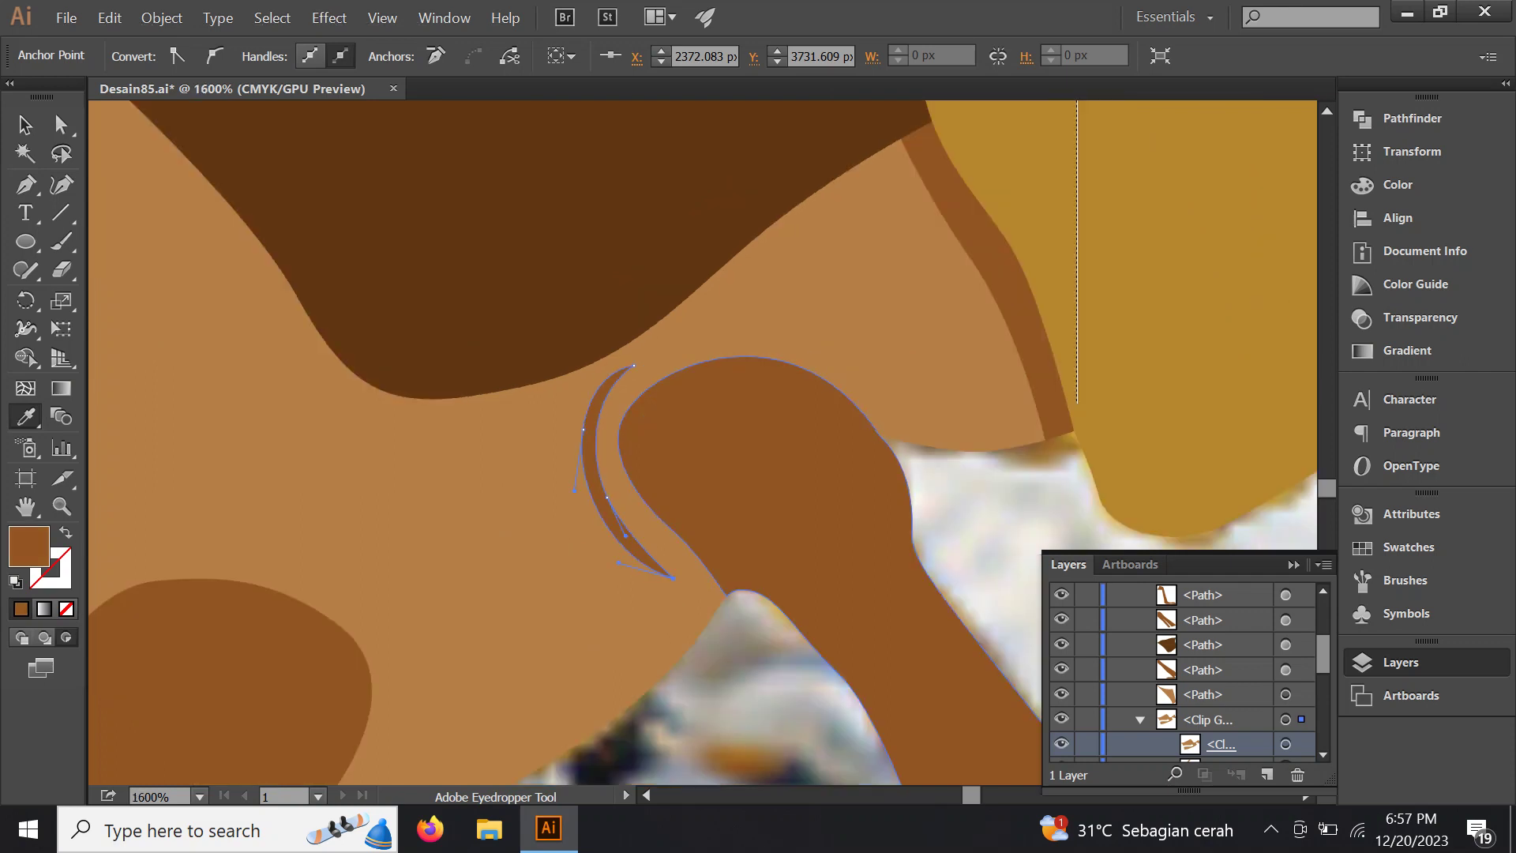
Draw a second crescent outline just above the leg joint
{"action": "key", "text": "p"}
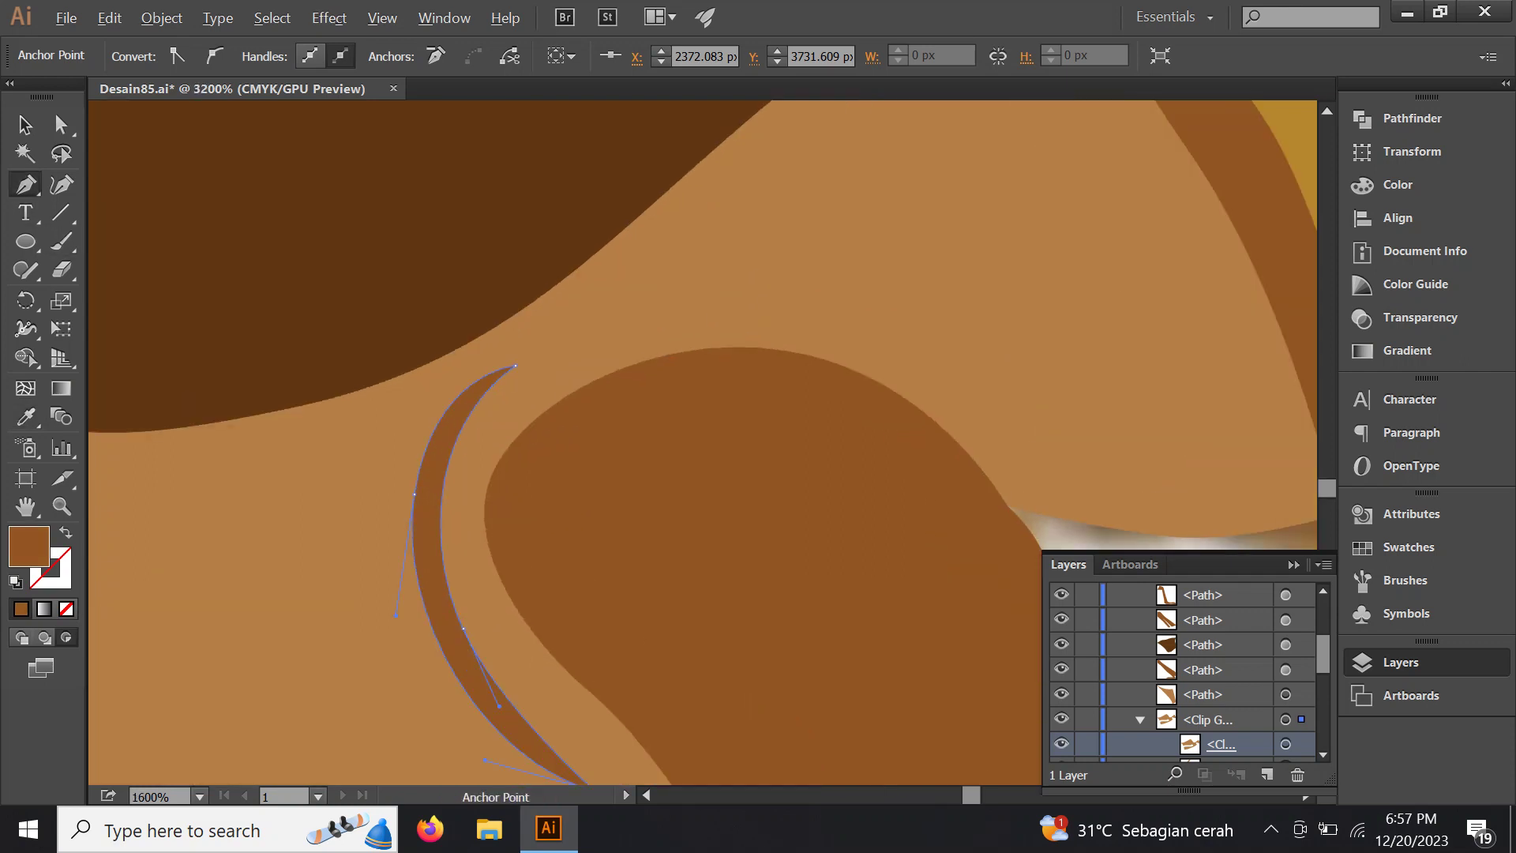
{"action": "key", "text": "ctrl+plus"}
{"action": "key", "text": "ctrl+plus"}
{"action": "left_click", "coordinate": [678, 308]}
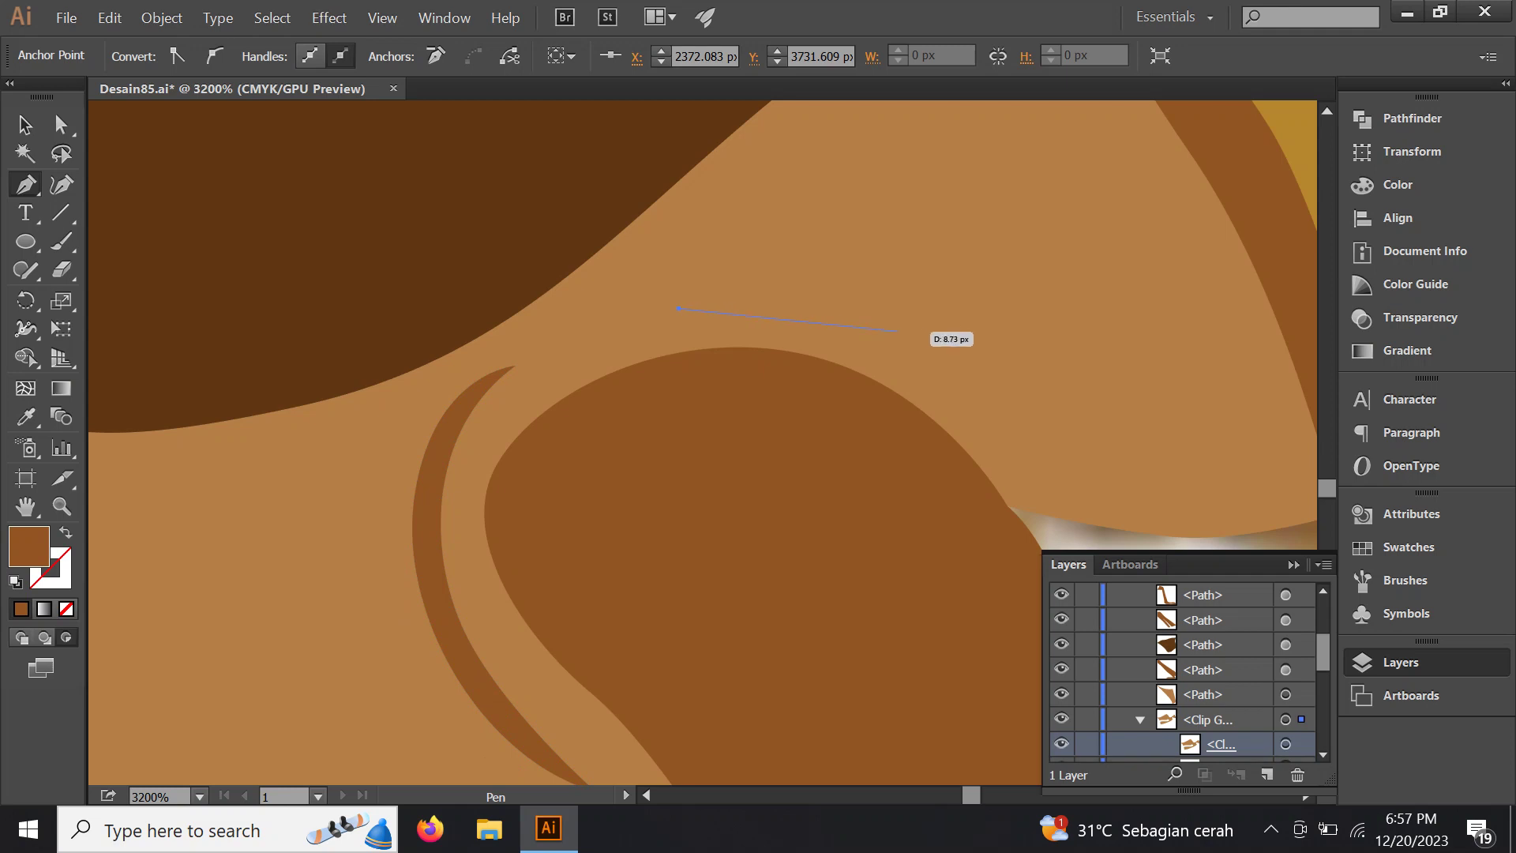
{"action": "left_click_drag", "start_coordinate": [993, 389], "coordinate": [937, 442]}
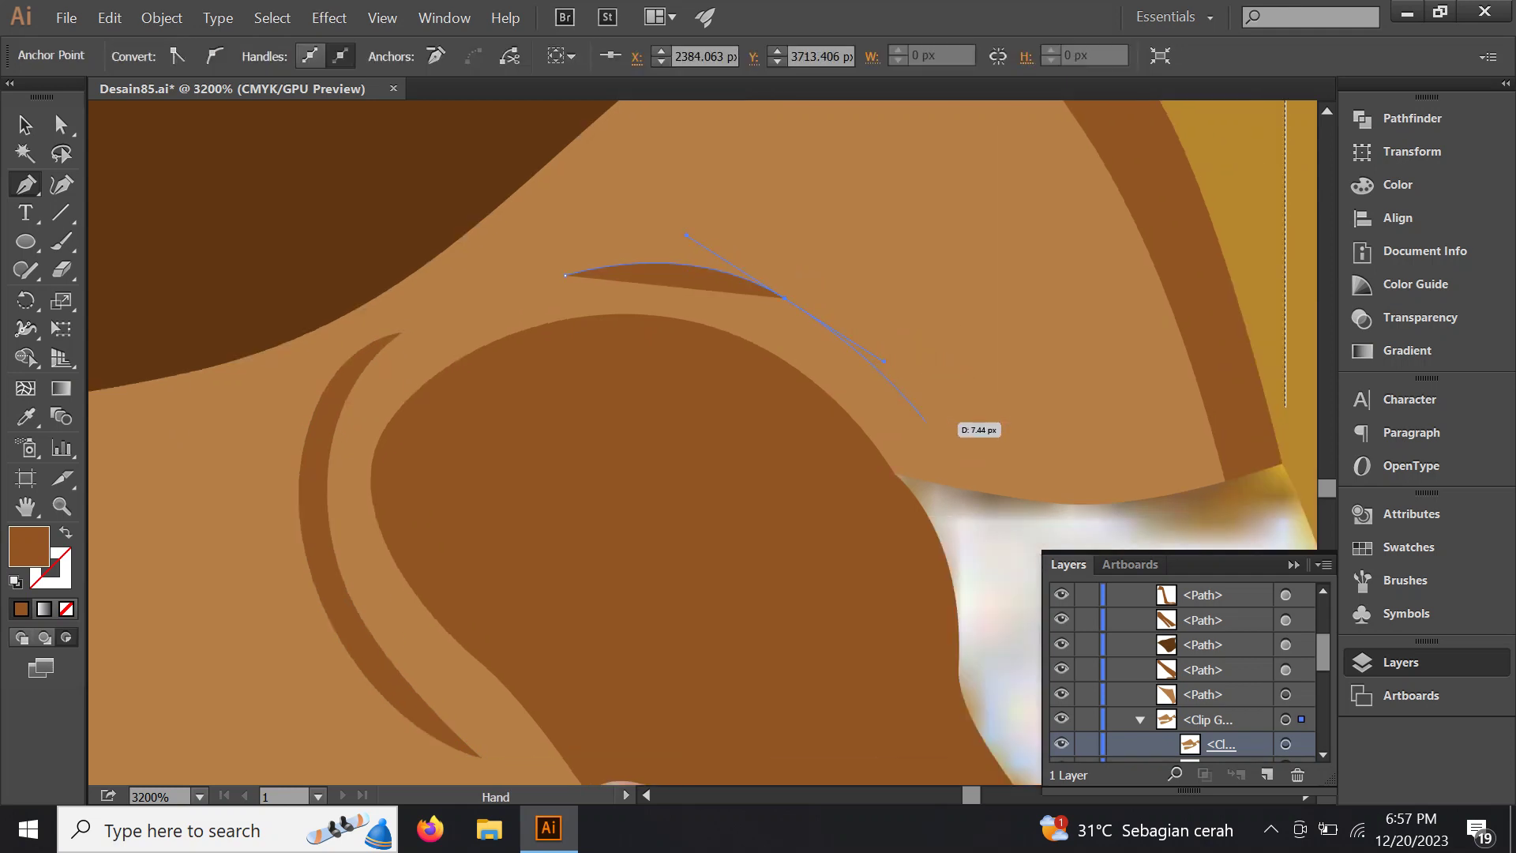
{"action": "left_click", "coordinate": [938, 451]}
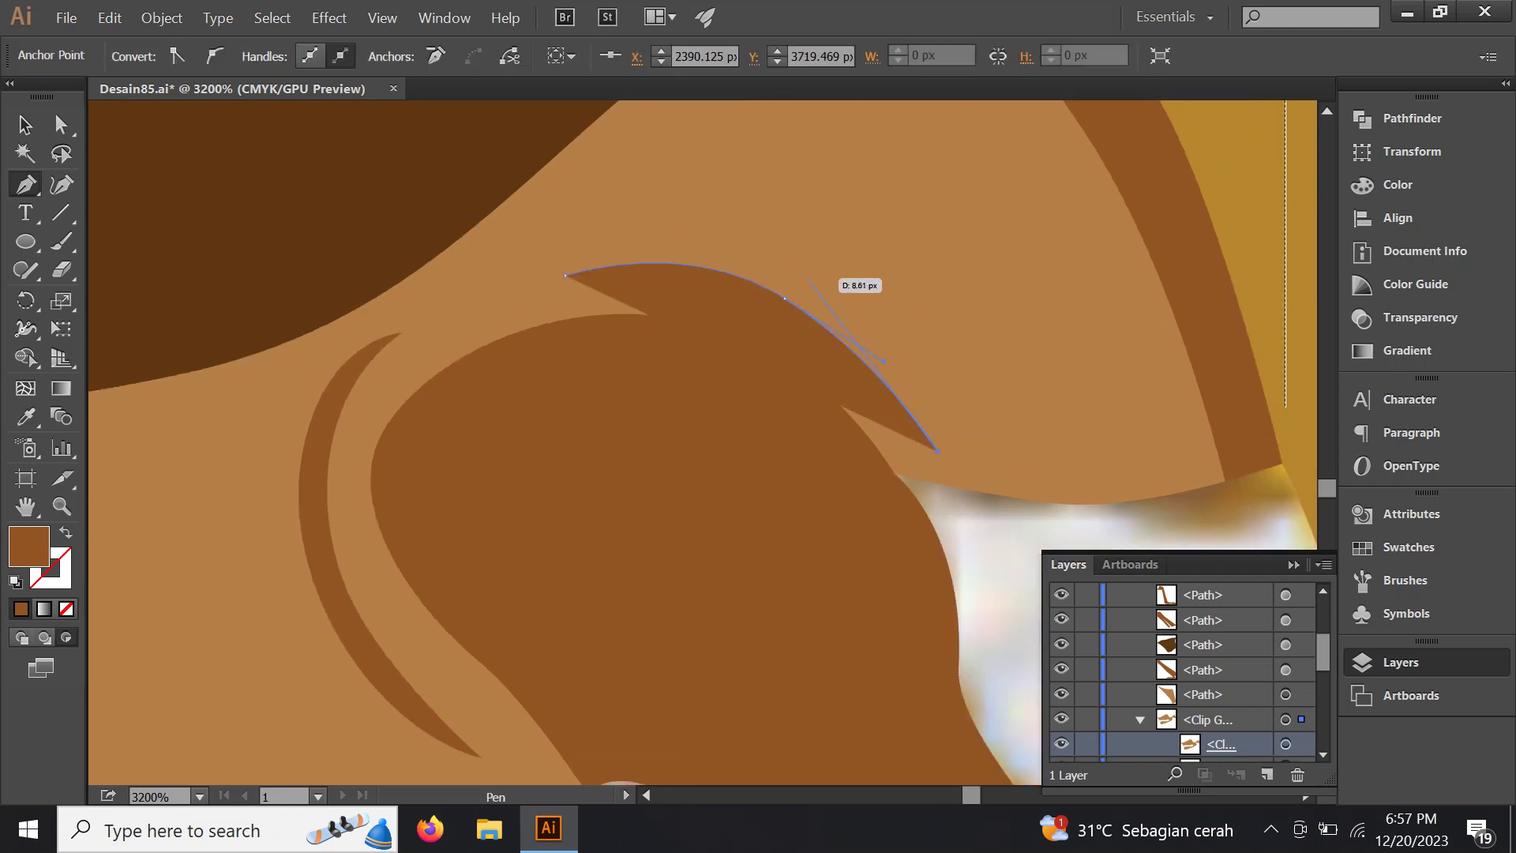
{"action": "left_click", "coordinate": [565, 275]}
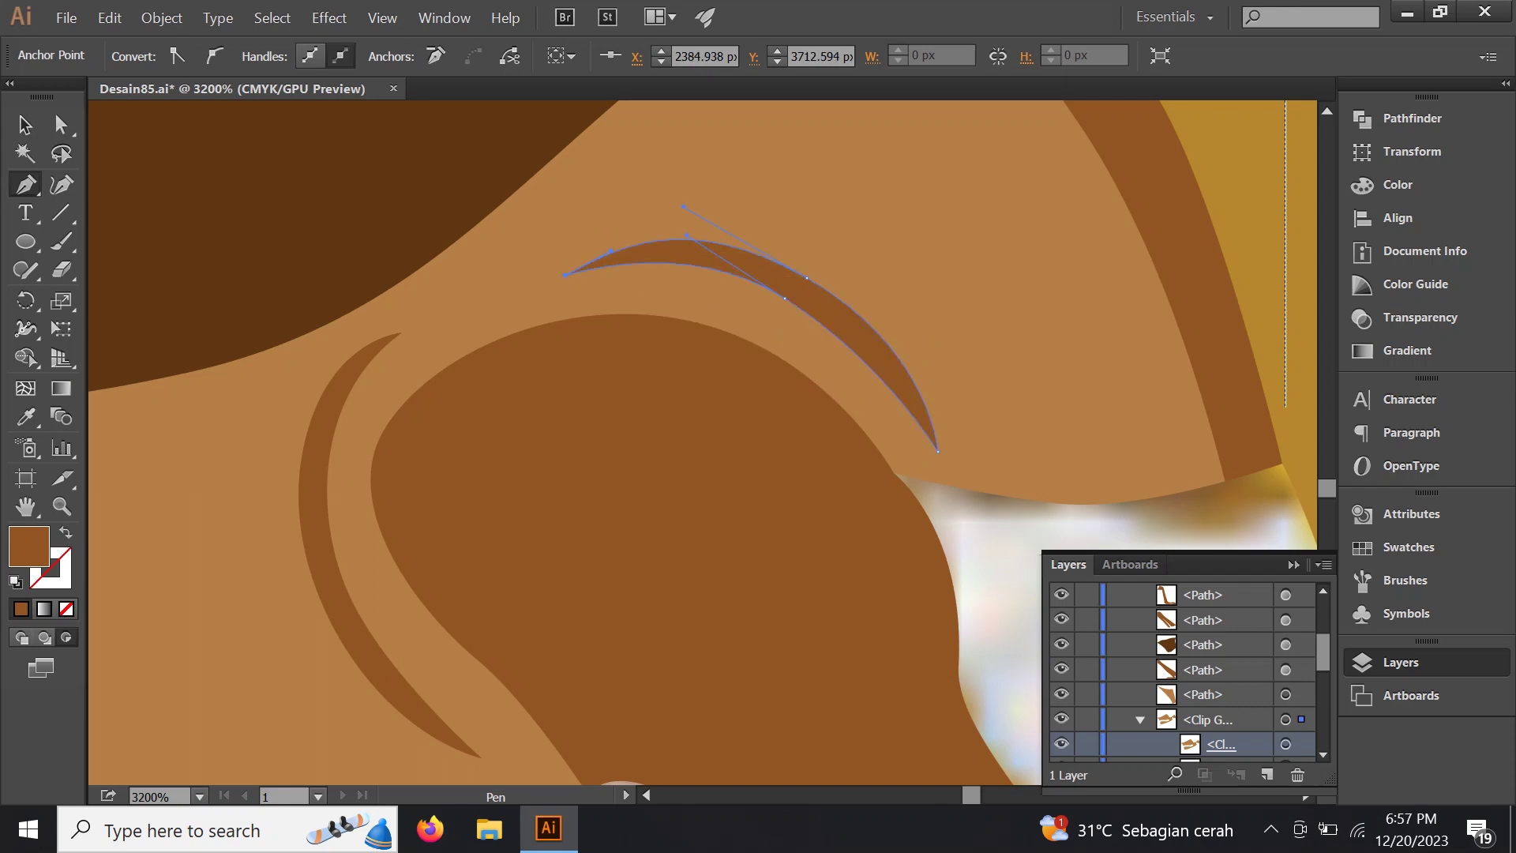
Start a curved outline over the top of the leg's rounded bump
{"action": "key", "text": "ctrl+minus"}
{"action": "key", "text": "ctrl+minus"}
{"action": "key", "text": "ctrl+minus"}
{"action": "key", "text": "ctrl+plus"}
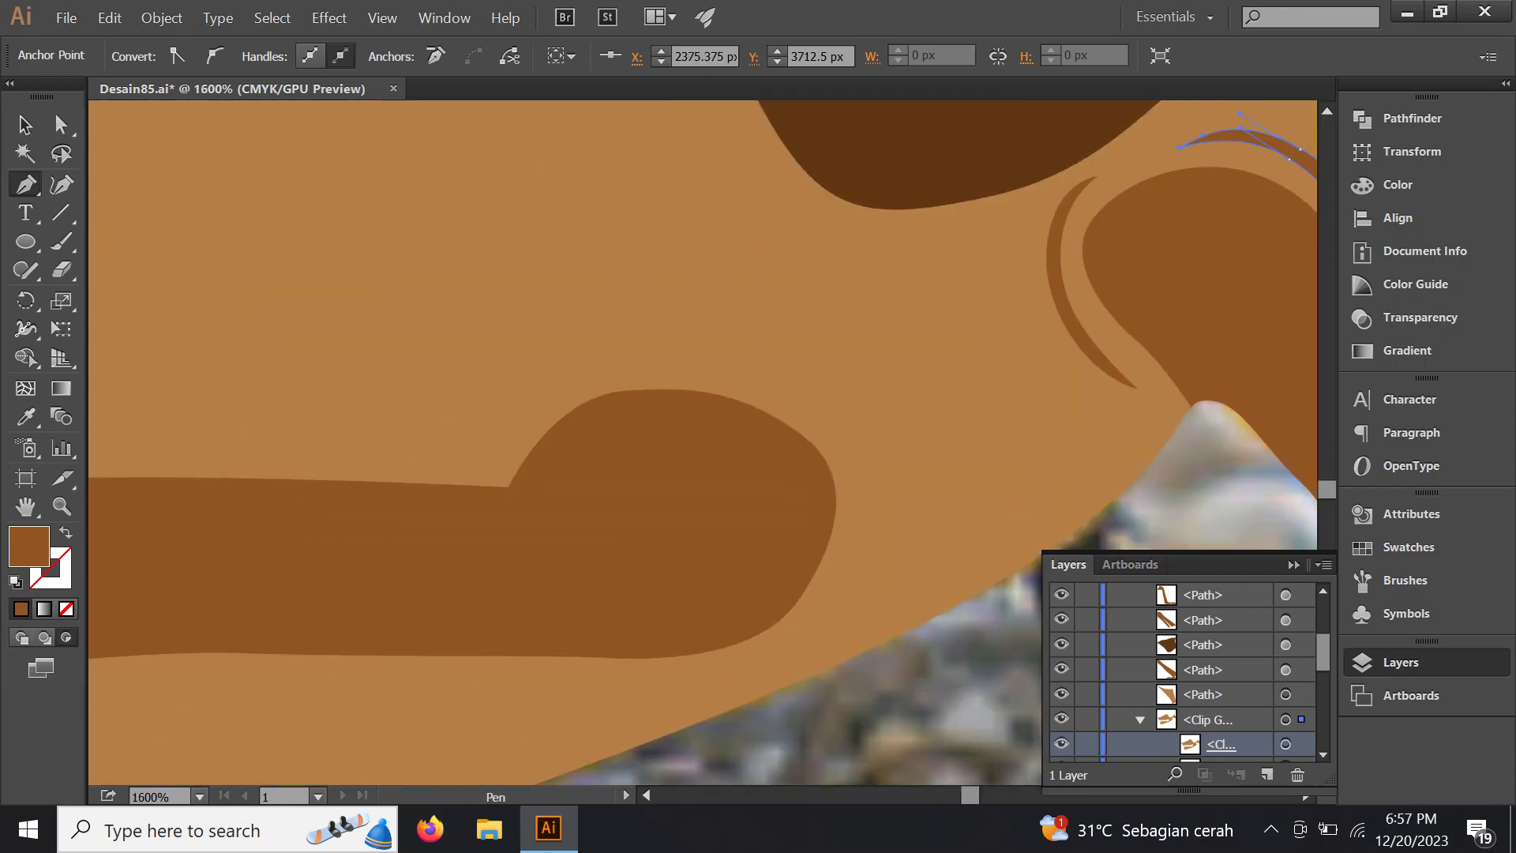
{"action": "key", "text": "ctrl+plus"}
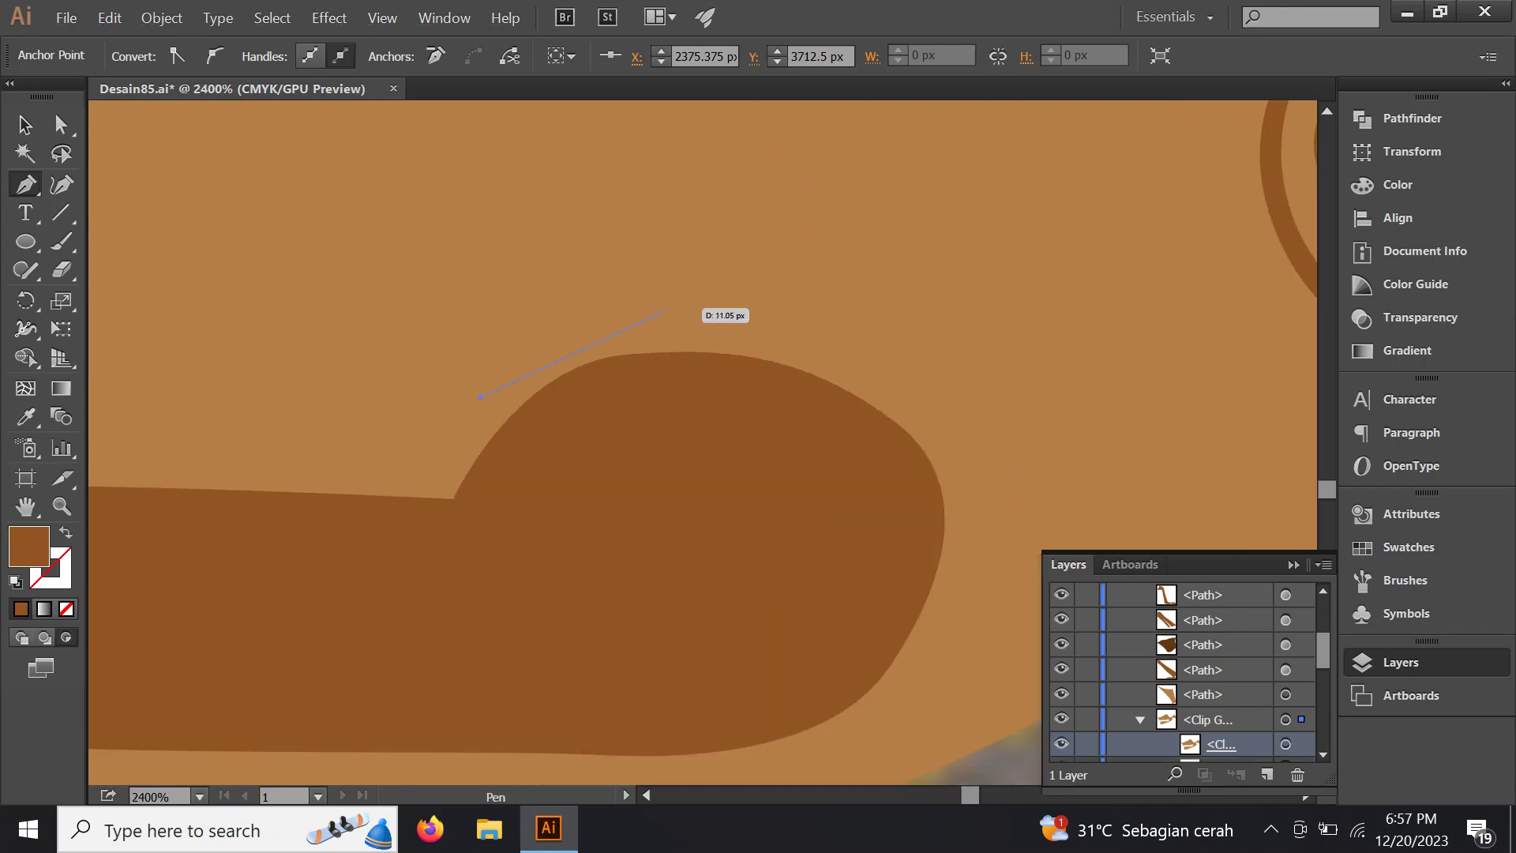
{"action": "left_click_drag", "start_coordinate": [683, 304], "coordinate": [768, 305]}
{"action": "left_click_drag", "start_coordinate": [975, 449], "coordinate": [892, 425]}
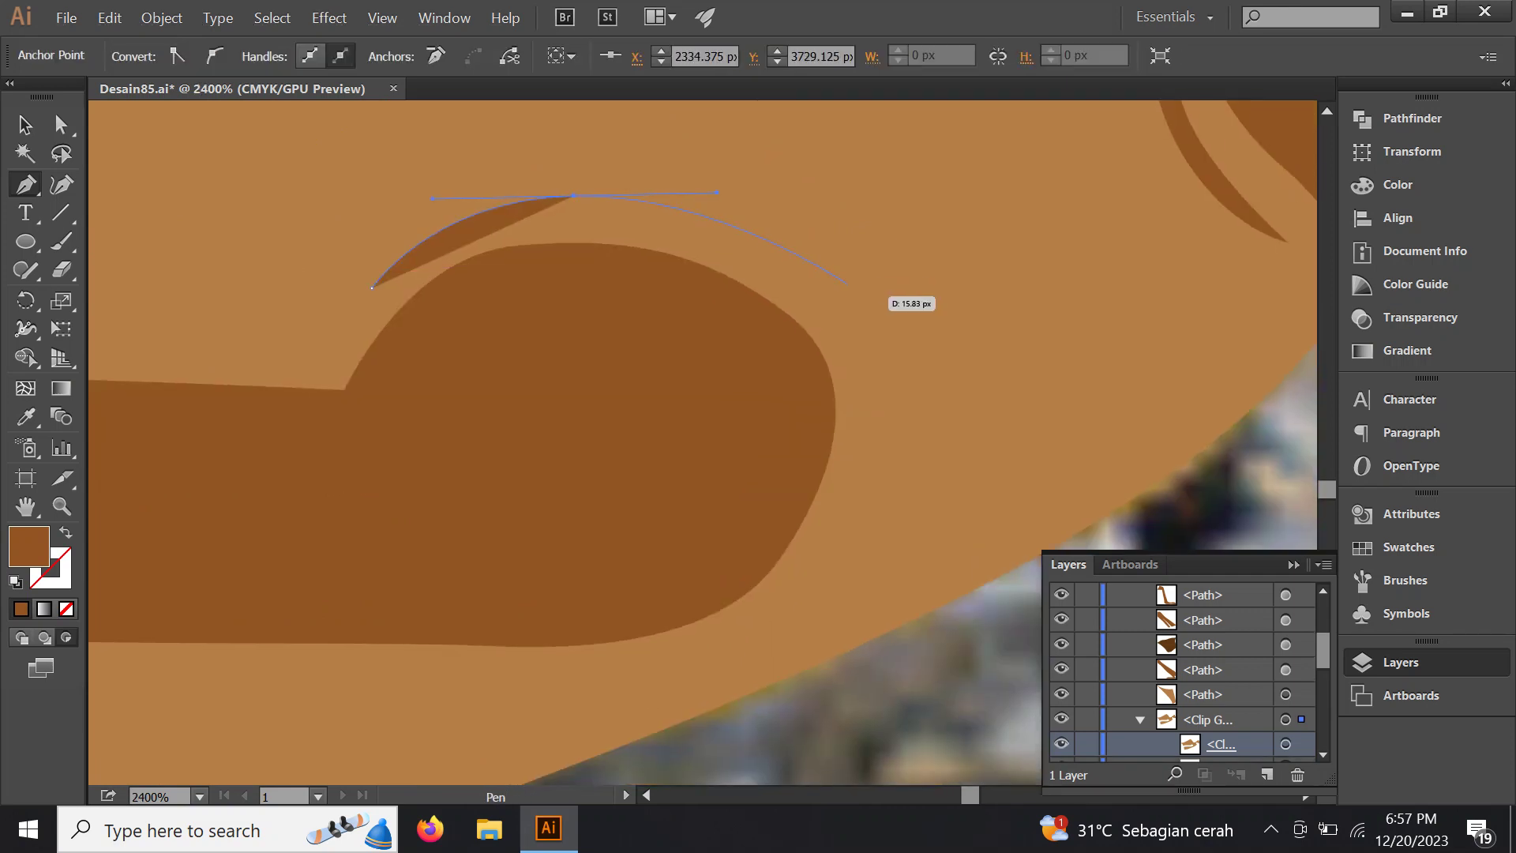
{"action": "scroll", "coordinate": [939, 454], "scroll_direction": "down", "scroll_amount": 1}
{"action": "scroll", "coordinate": [908, 418], "scroll_direction": "down", "scroll_amount": 1}
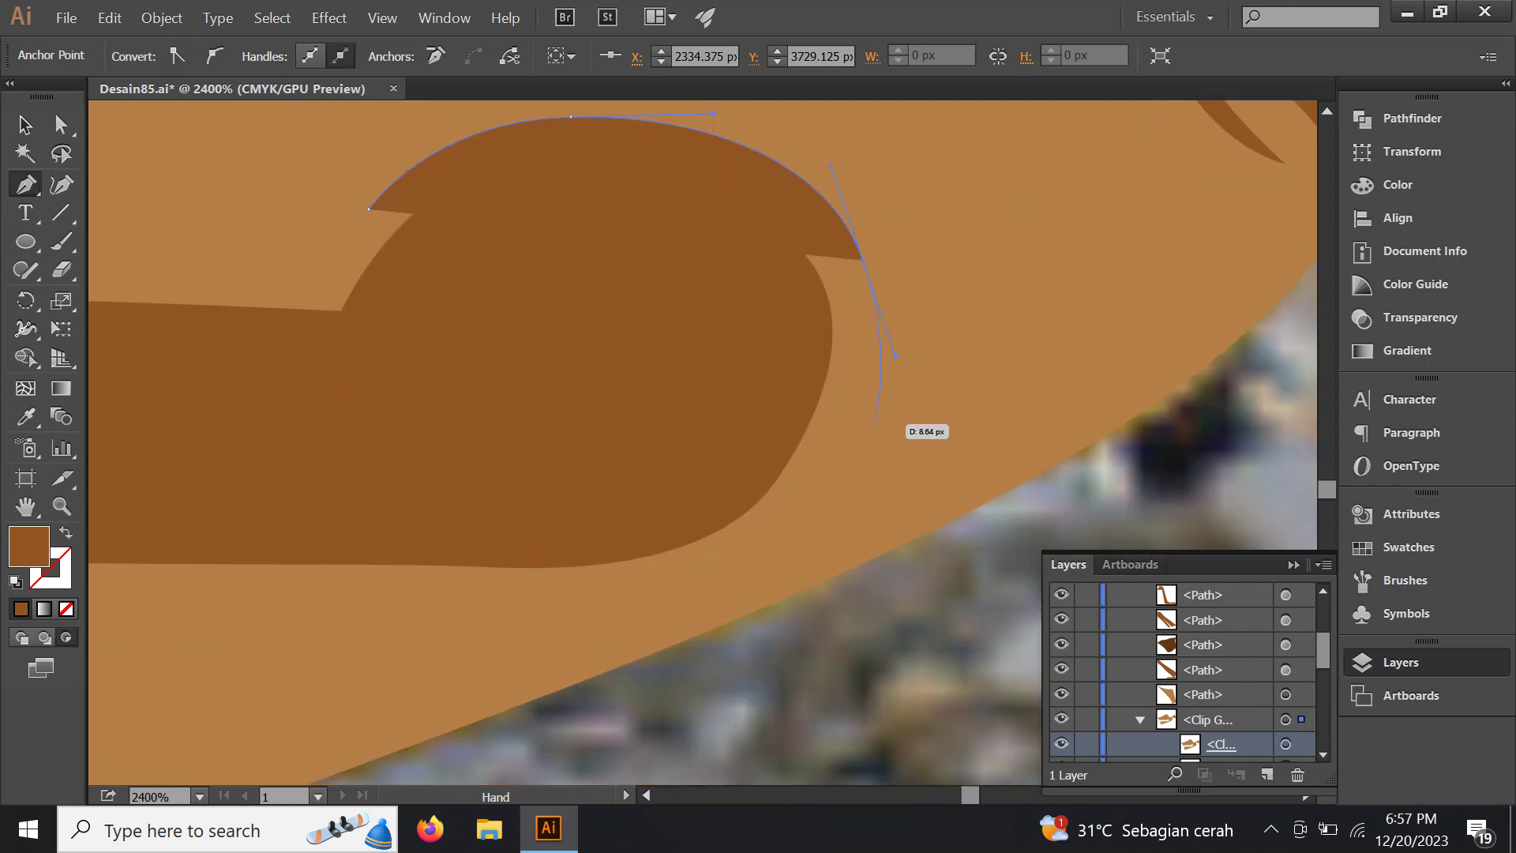
{"action": "left_click_drag", "start_coordinate": [815, 503], "coordinate": [766, 550]}
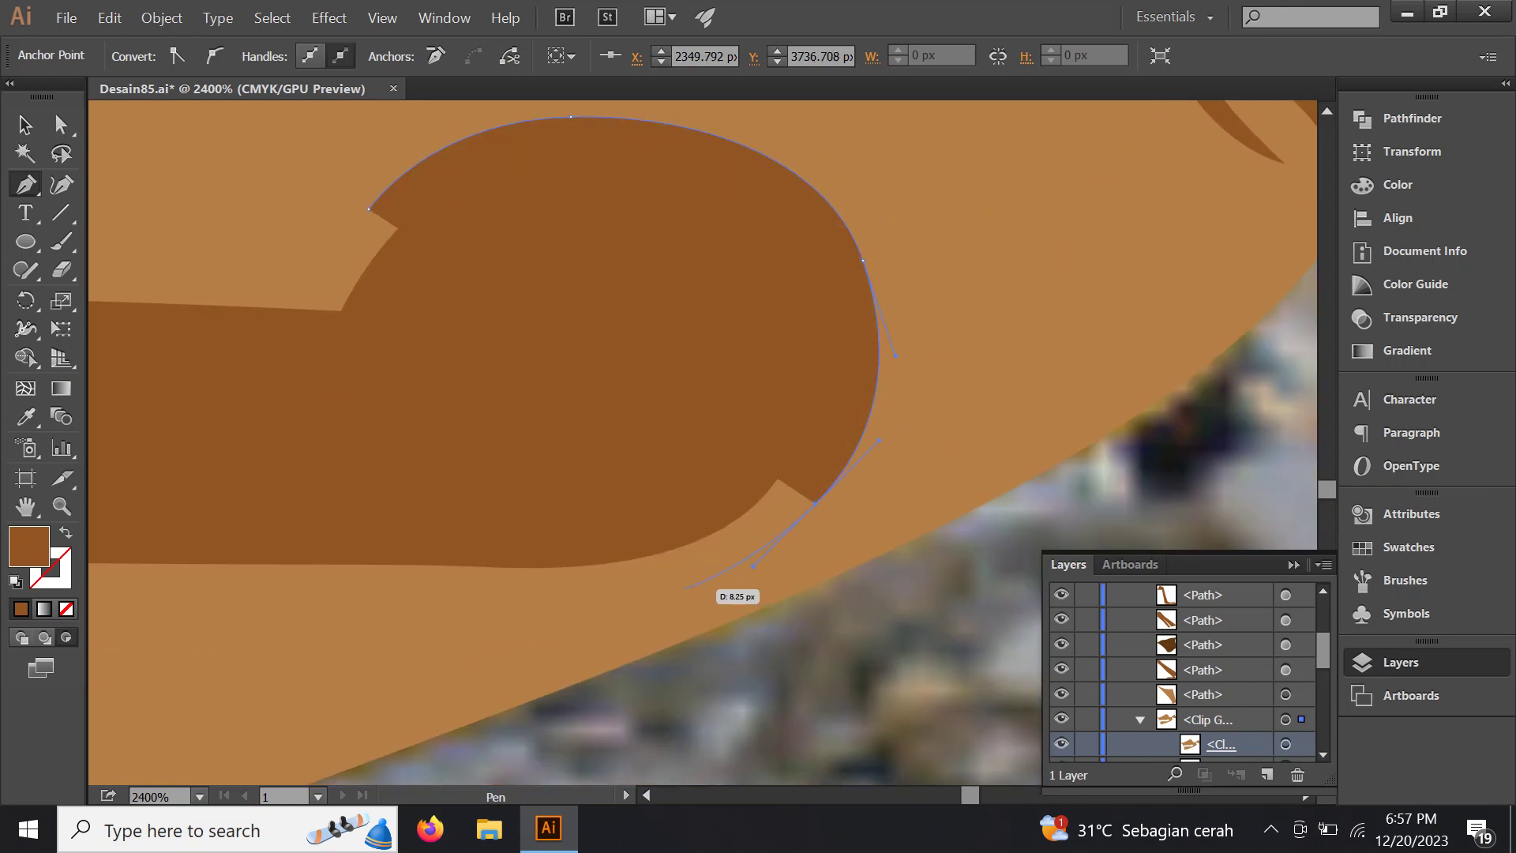
{"action": "left_click", "coordinate": [683, 589]}
{"action": "left_click_drag", "start_coordinate": [854, 506], "coordinate": [879, 484]}
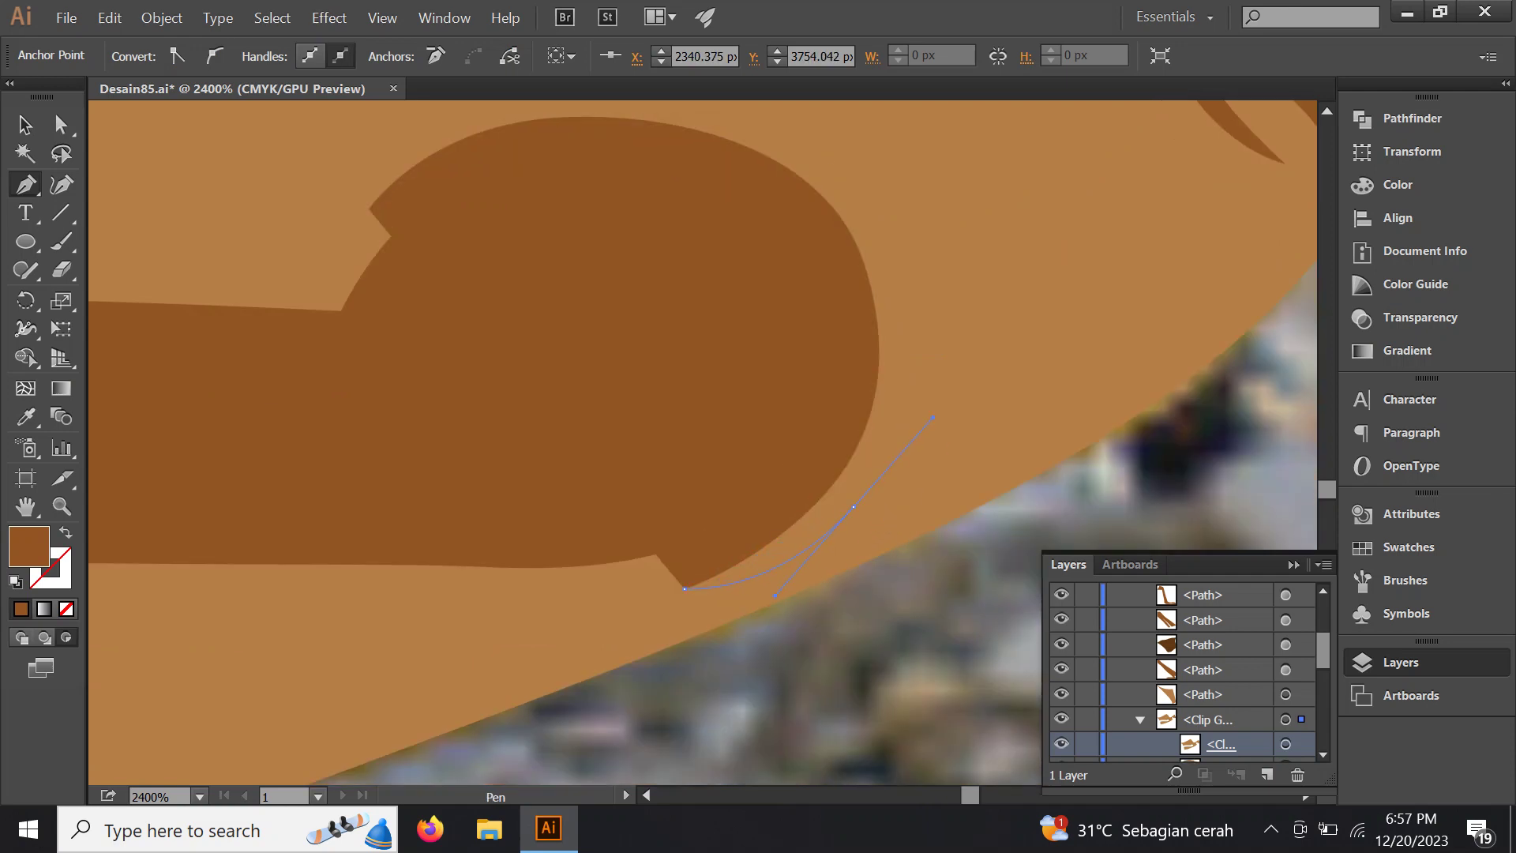
Finish the arc's inner edge and close the crescent around the bump
{"action": "scroll", "coordinate": [980, 407], "scroll_direction": "up", "scroll_amount": 2}
{"action": "scroll", "coordinate": [979, 407], "scroll_direction": "right", "scroll_amount": 1}
{"action": "left_click_drag", "start_coordinate": [805, 354], "coordinate": [773, 295]}
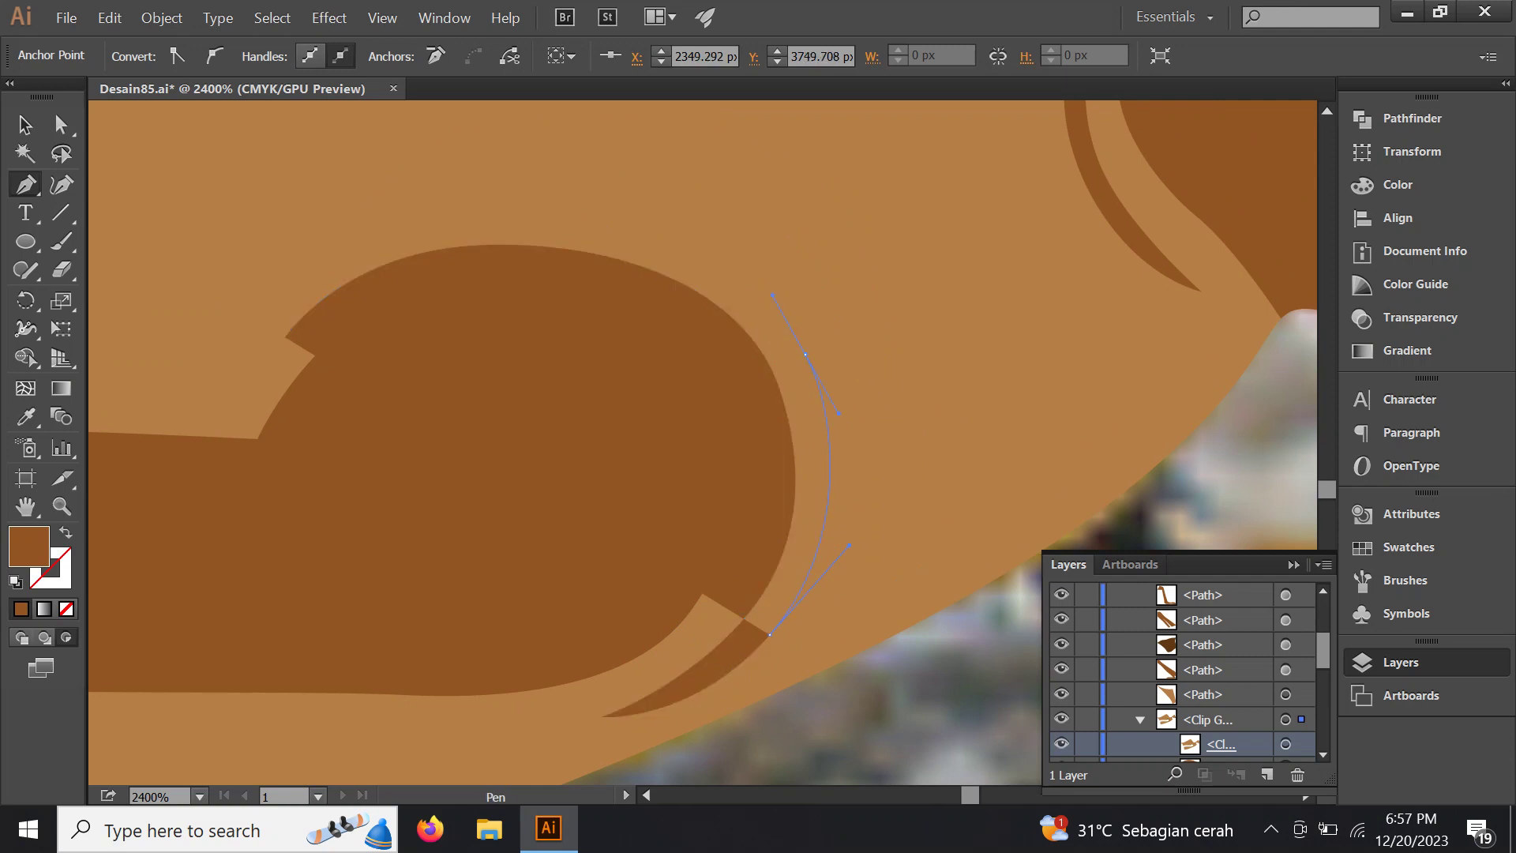
{"action": "scroll", "coordinate": [711, 395], "scroll_direction": "up", "scroll_amount": 2}
{"action": "scroll", "coordinate": [711, 395], "scroll_direction": "left", "scroll_amount": 1}
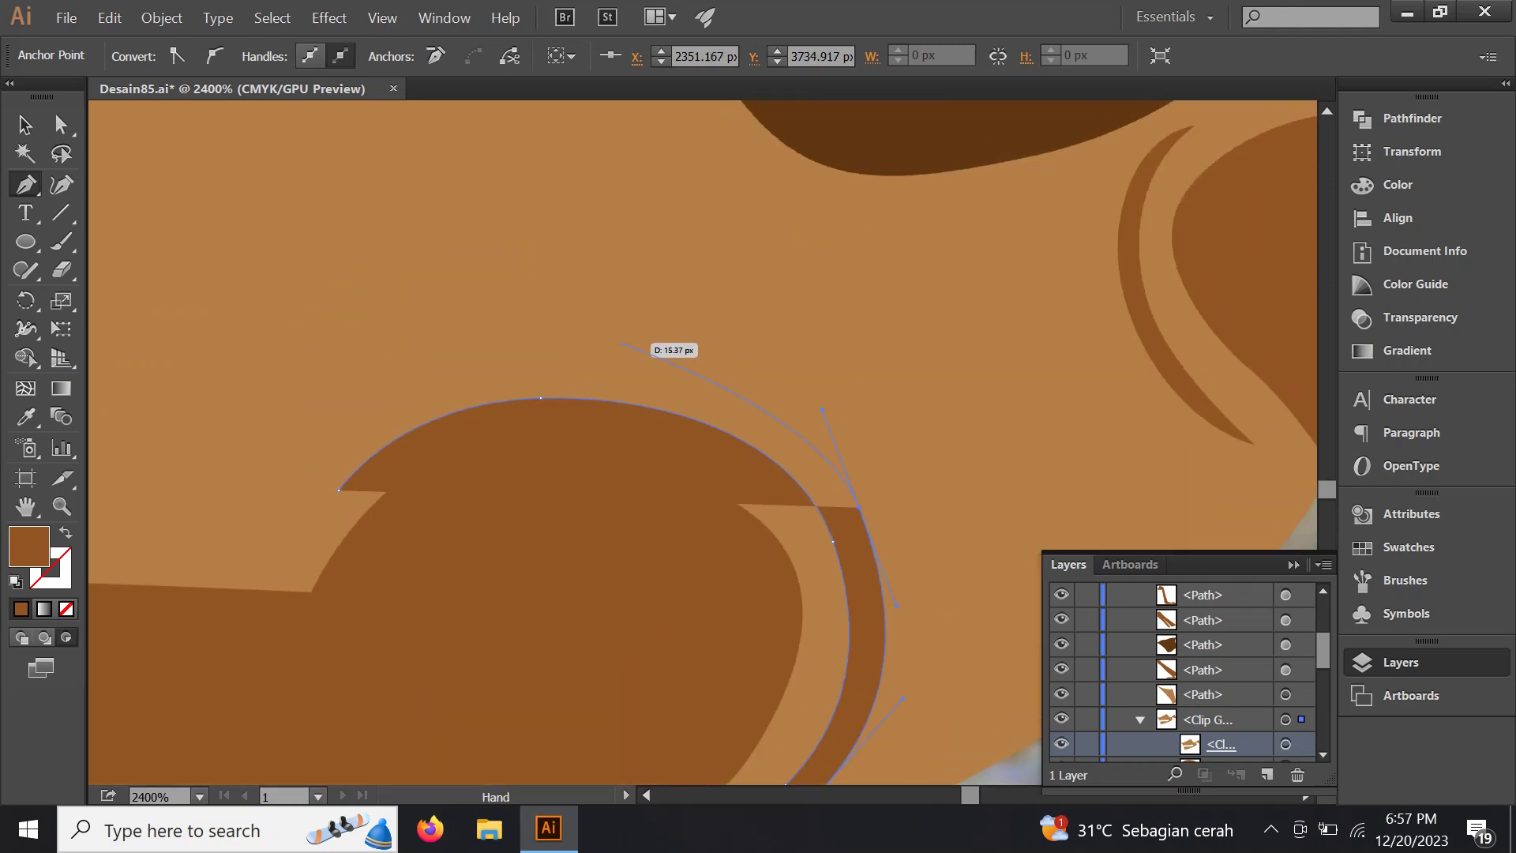
{"action": "left_click_drag", "start_coordinate": [562, 369], "coordinate": [481, 386]}
{"action": "left_click", "coordinate": [338, 489]}
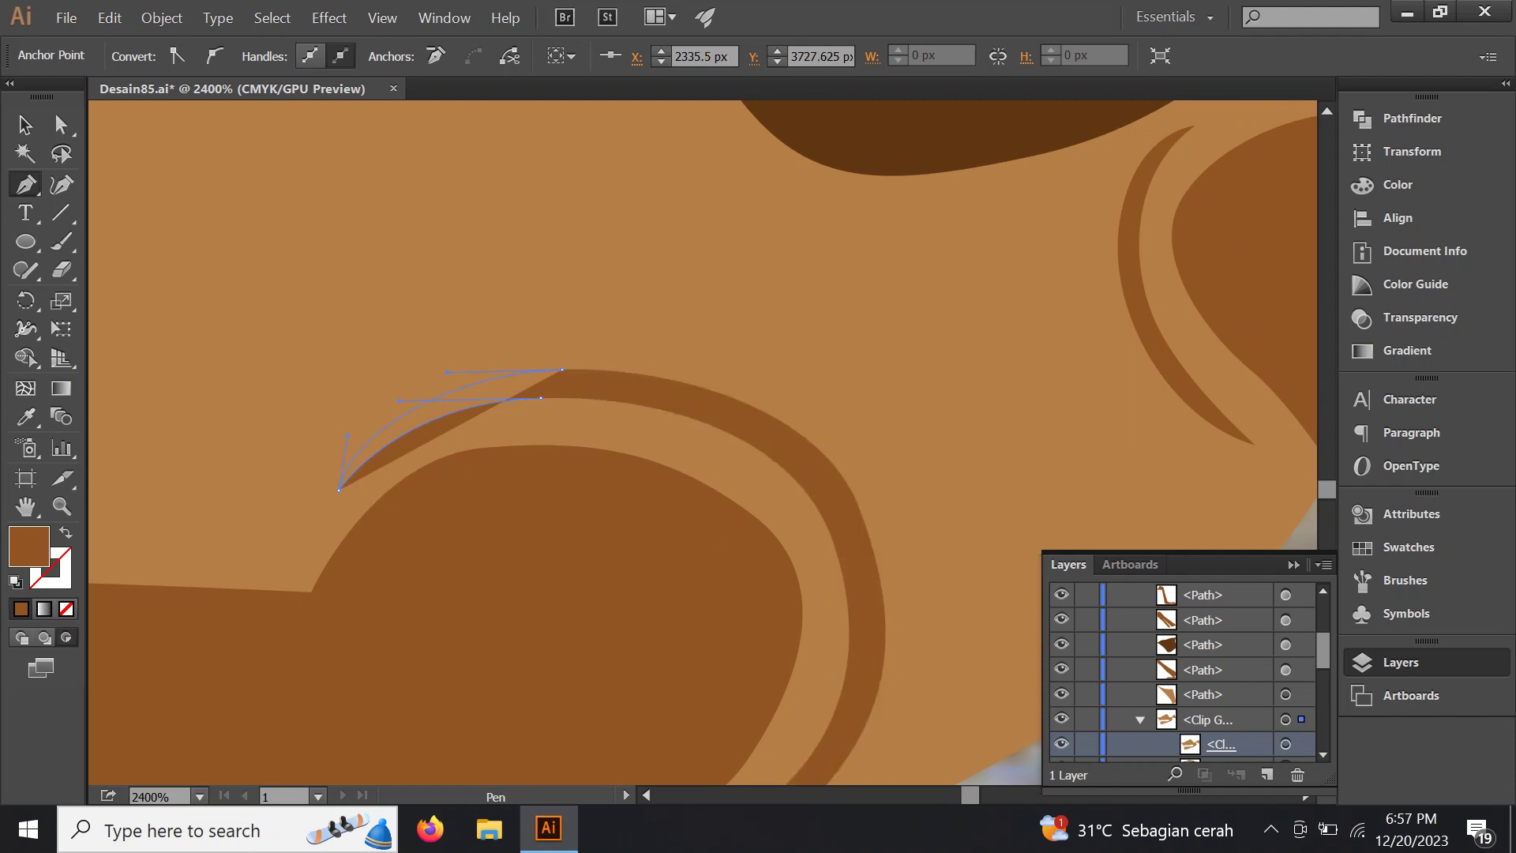
{"action": "scroll", "coordinate": [477, 481], "scroll_direction": "down", "scroll_amount": 4}
{"action": "scroll", "coordinate": [1177, 332], "scroll_direction": "down", "scroll_amount": 1}
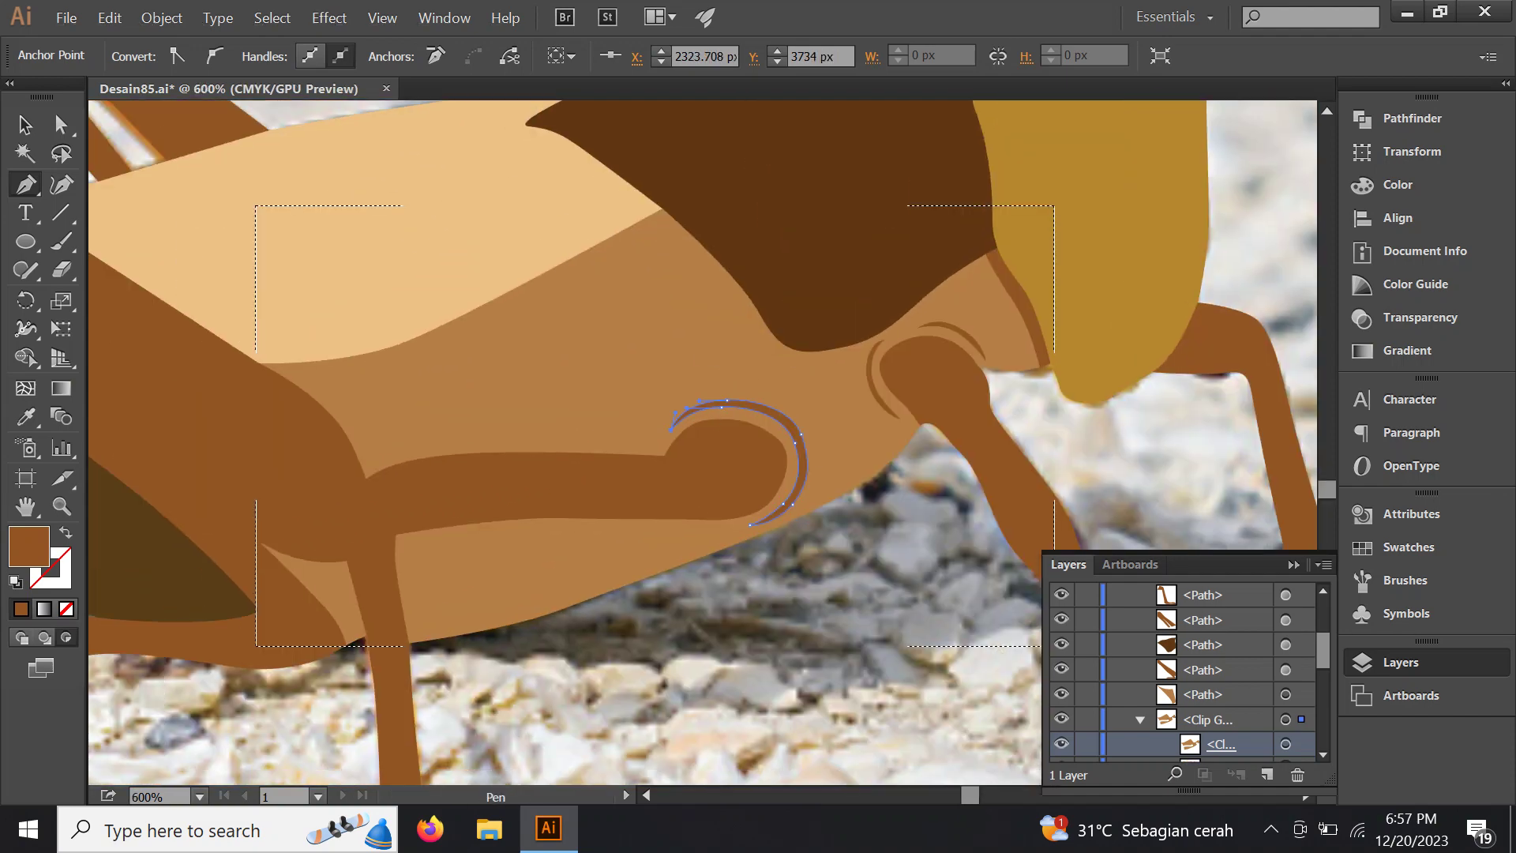
{"action": "scroll", "coordinate": [1177, 331], "scroll_direction": "down", "scroll_amount": 1}
{"action": "scroll", "coordinate": [516, 467], "scroll_direction": "up", "scroll_amount": 1}
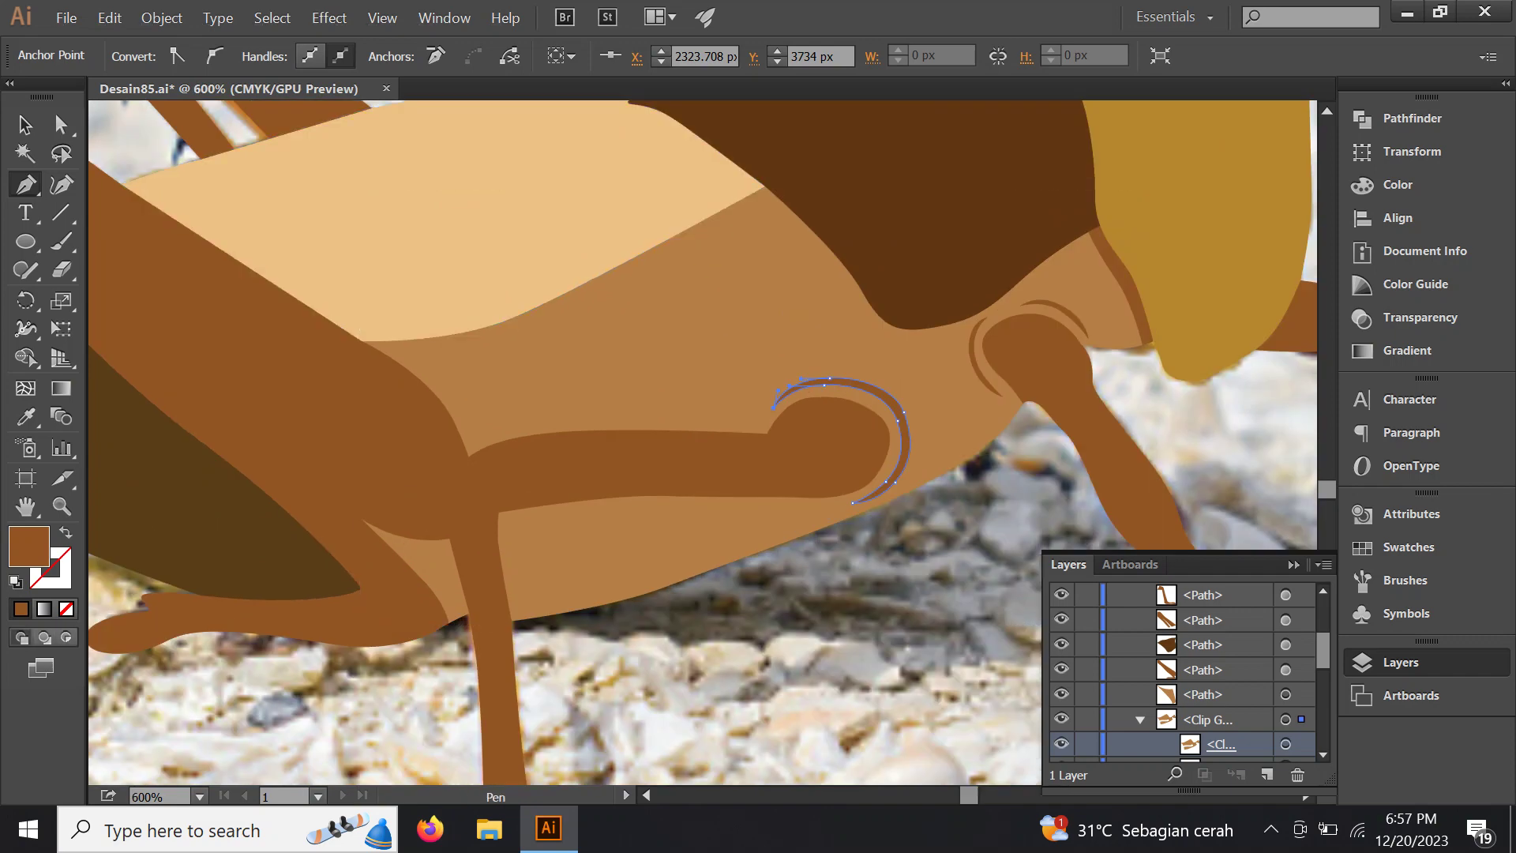
{"action": "key", "text": "v"}
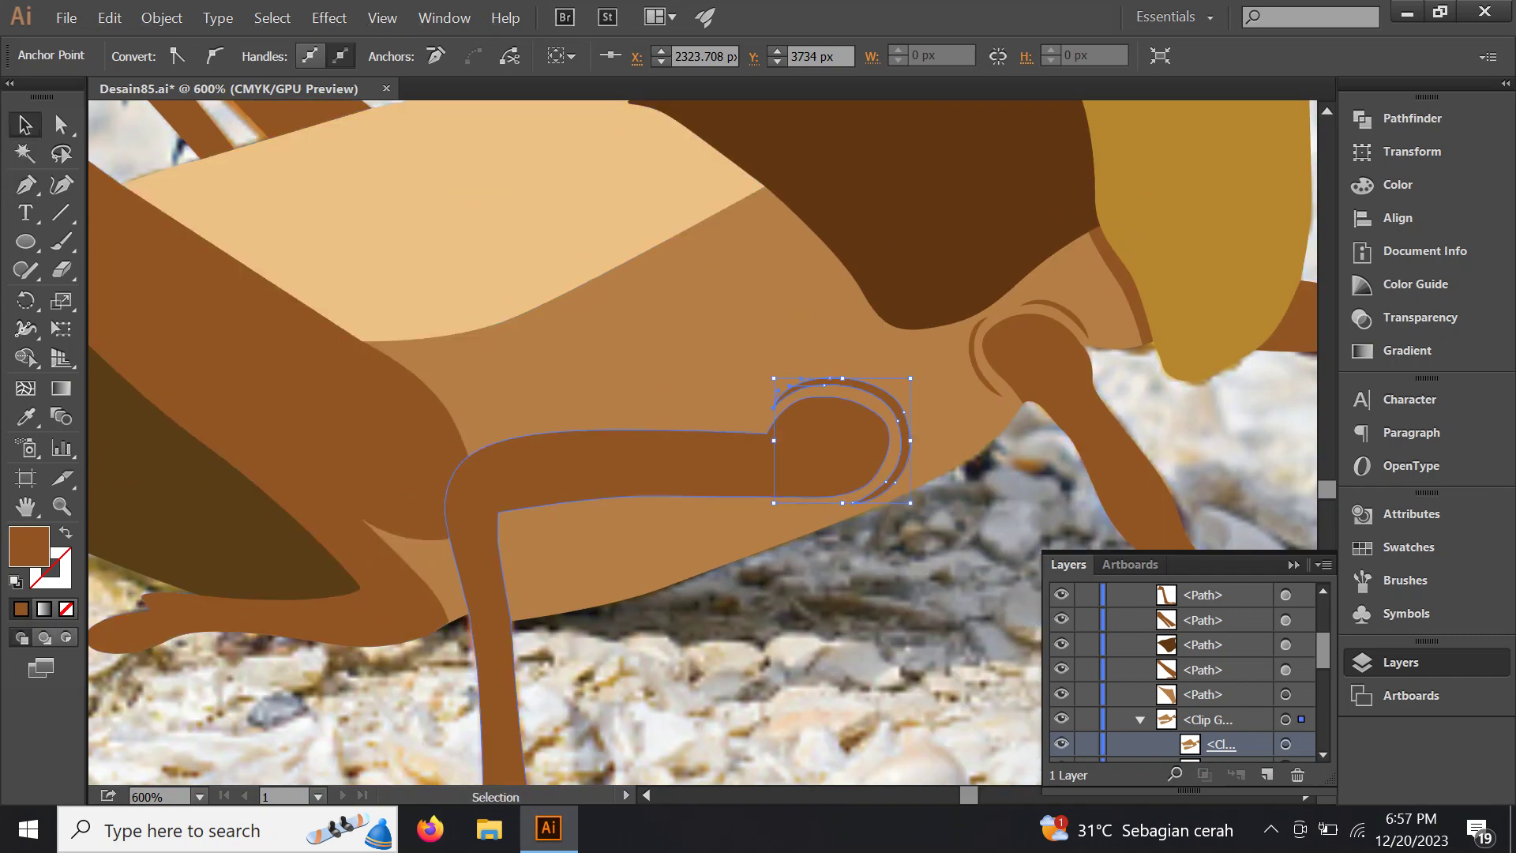
Swap the hind leg's fill to an outline to see the photo beneath
{"action": "left_click", "coordinate": [260, 331]}
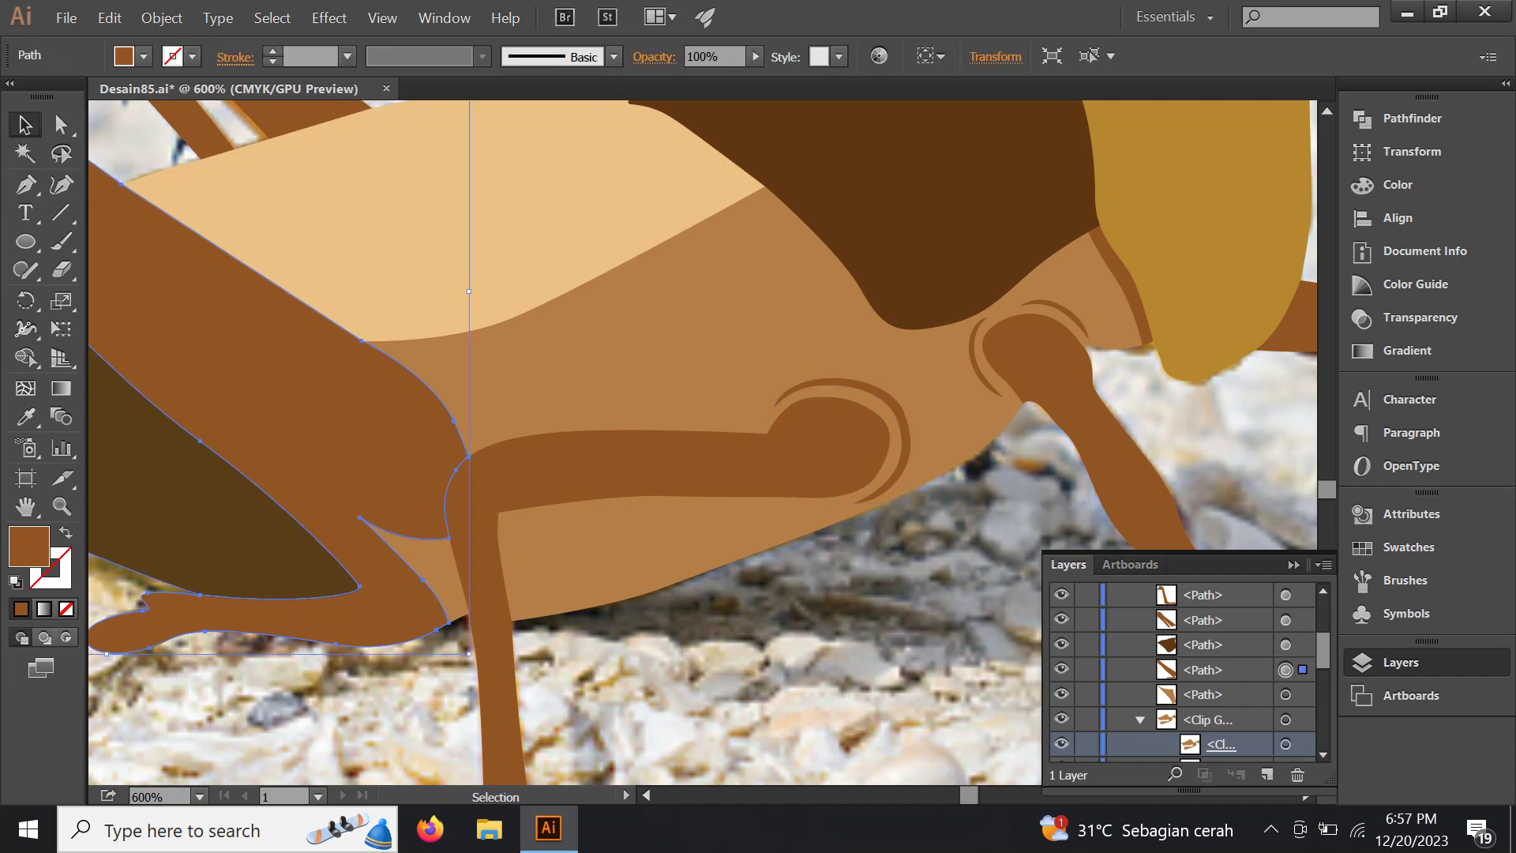
{"action": "key", "text": "shift+x"}
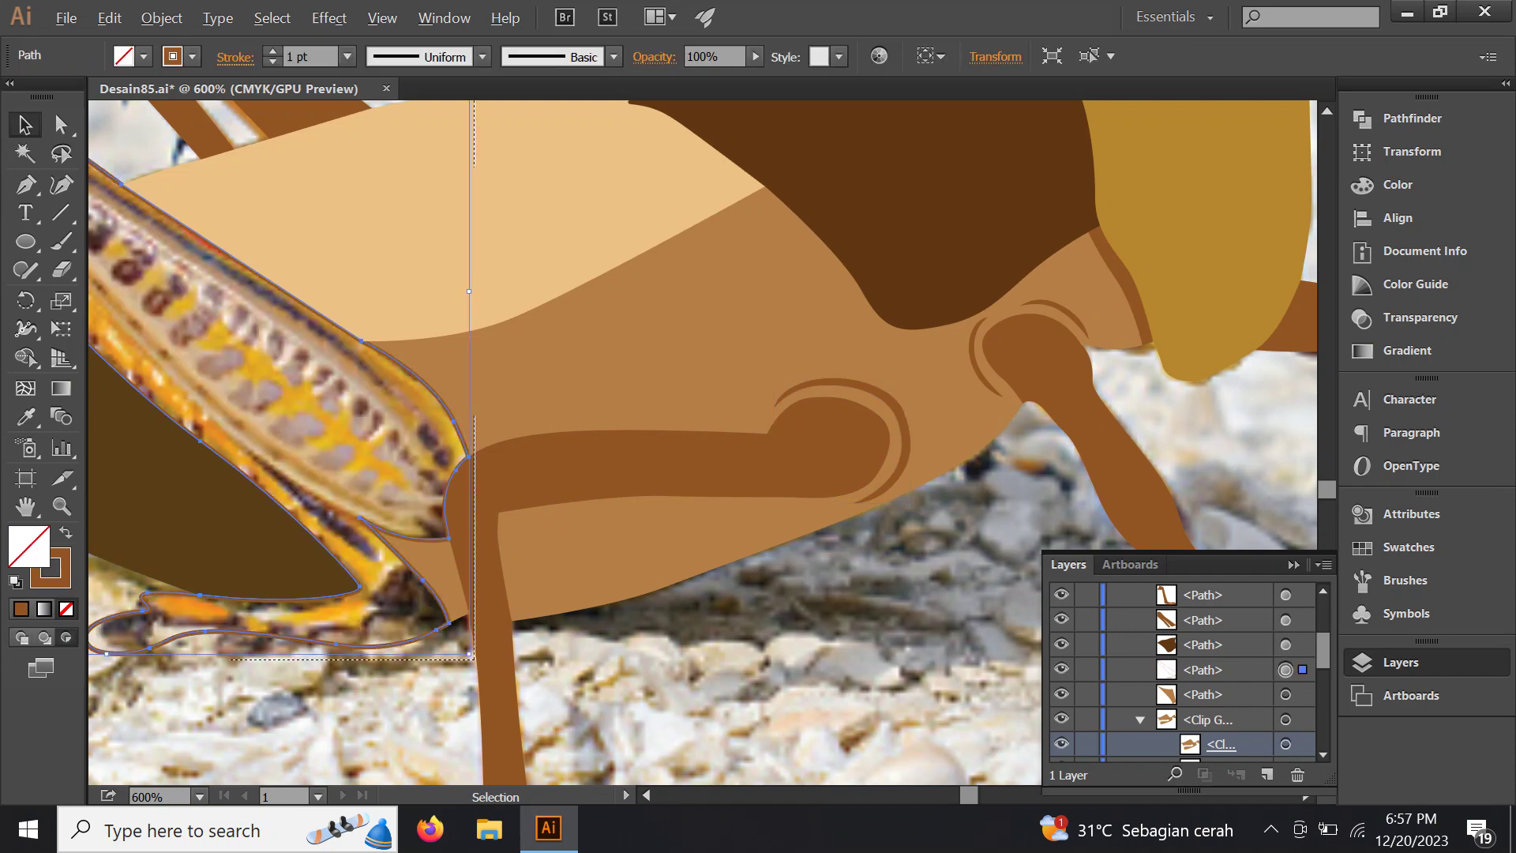
{"action": "scroll", "coordinate": [429, 463], "scroll_direction": "up", "scroll_amount": 3}
{"action": "left_click", "coordinate": [26, 184]}
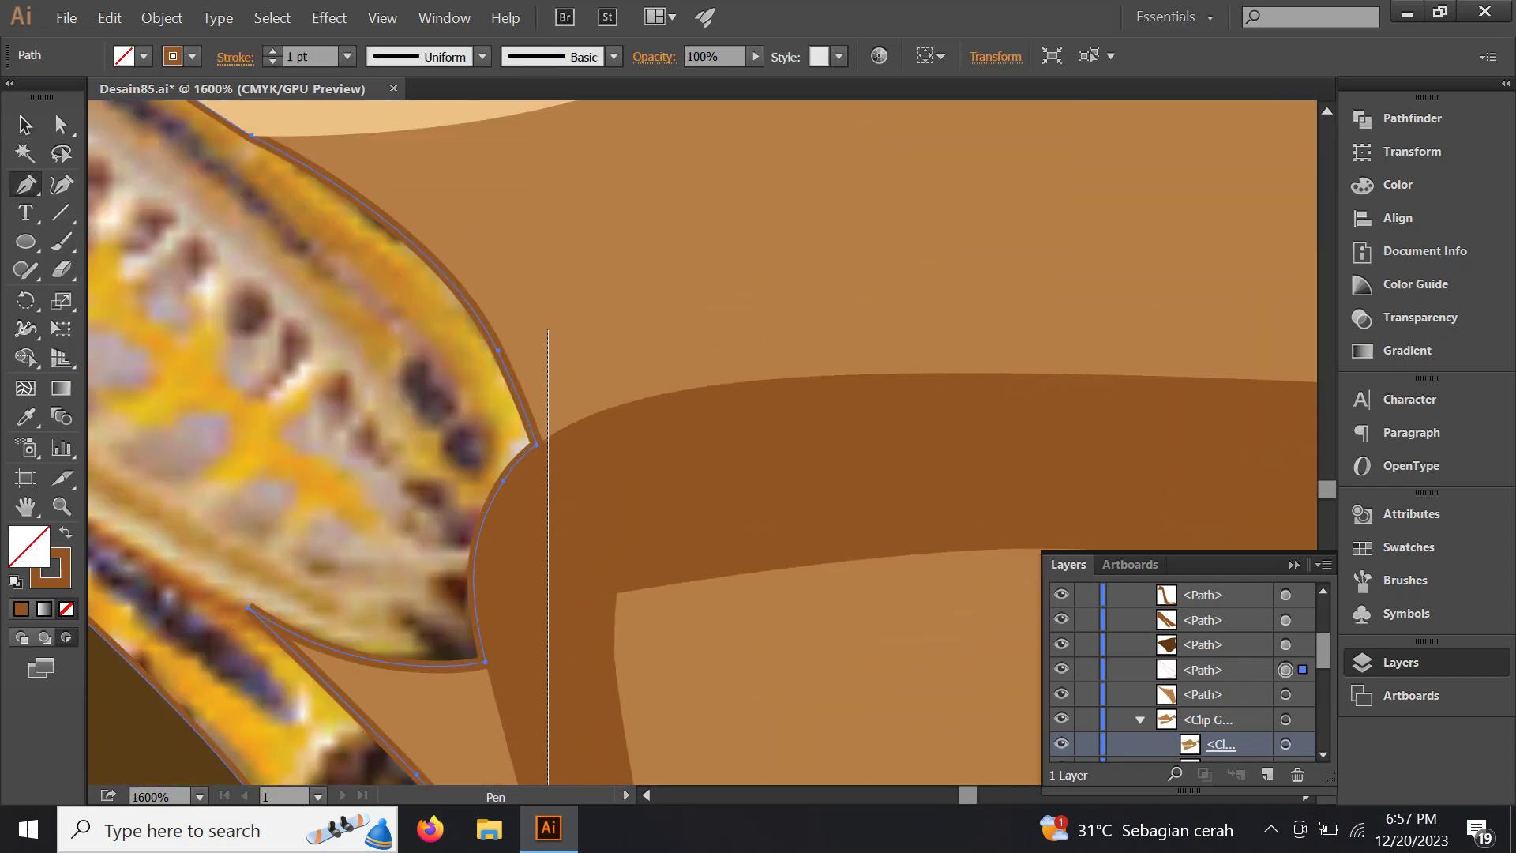
Draw the notch curve where the leg meets the body, undoing two stray points
{"action": "left_click_drag", "start_coordinate": [456, 512], "coordinate": [469, 460]}
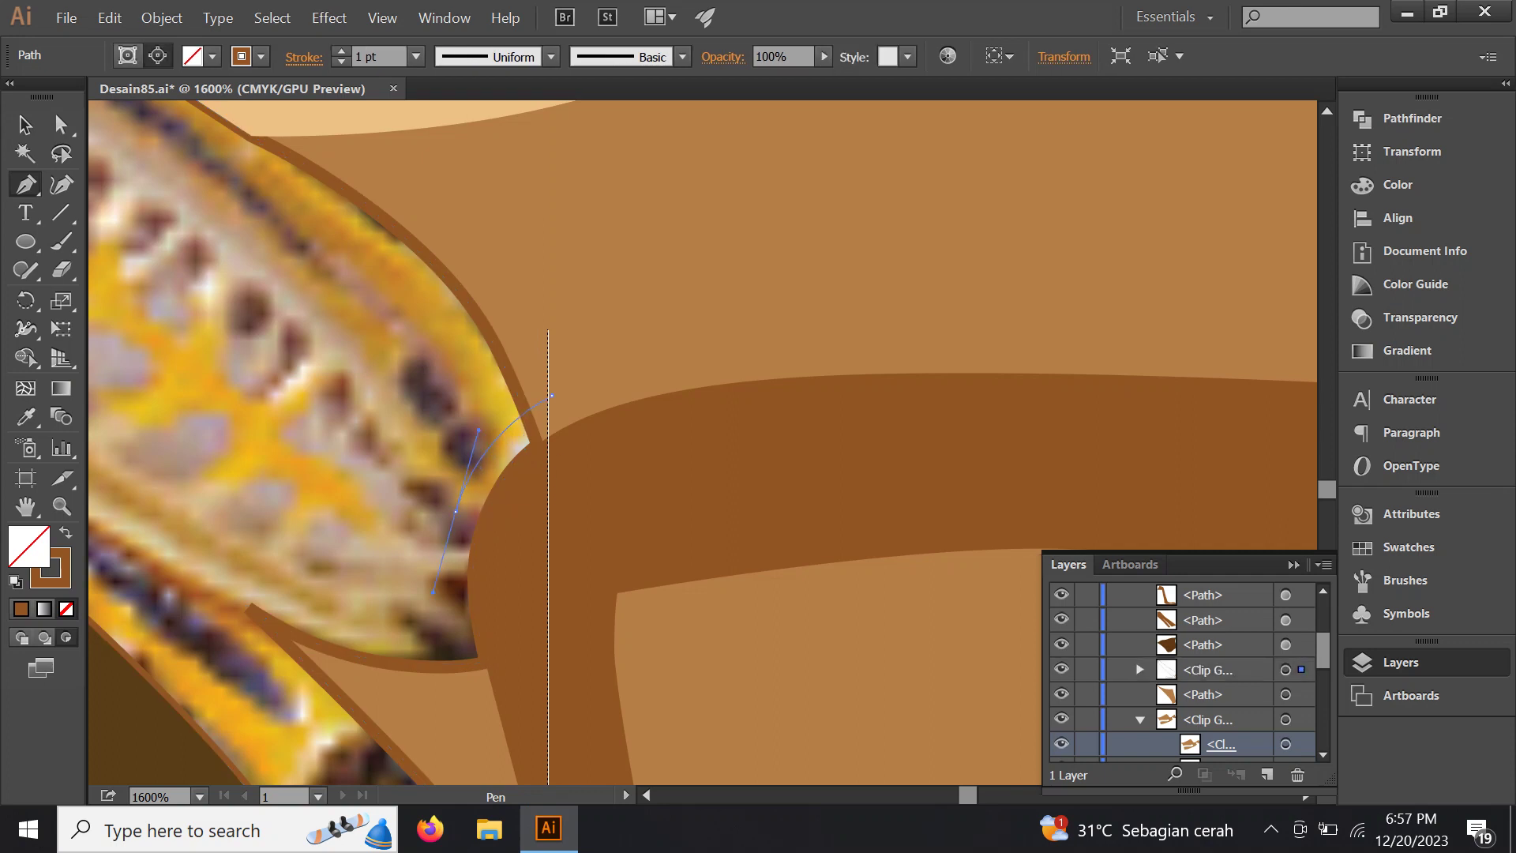
{"action": "left_click", "coordinate": [466, 705]}
{"action": "left_click", "coordinate": [521, 680]}
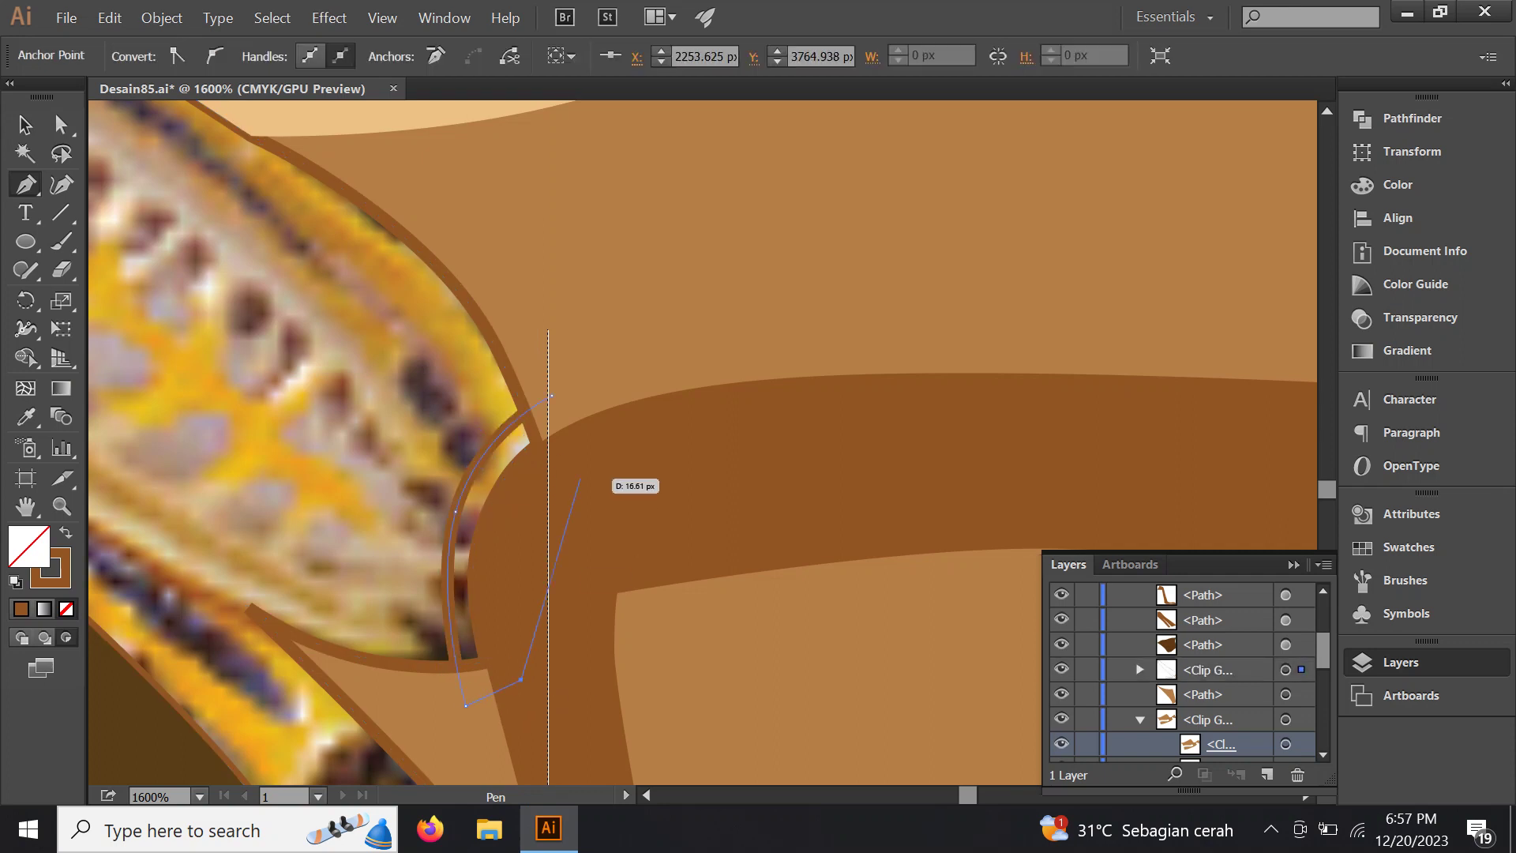
{"action": "key", "text": "ctrl+z"}
{"action": "key", "text": "ctrl+z"}
{"action": "scroll", "coordinate": [351, 476], "scroll_direction": "down", "scroll_amount": 4}
{"action": "scroll", "coordinate": [351, 476], "scroll_direction": "down", "scroll_amount": 2}
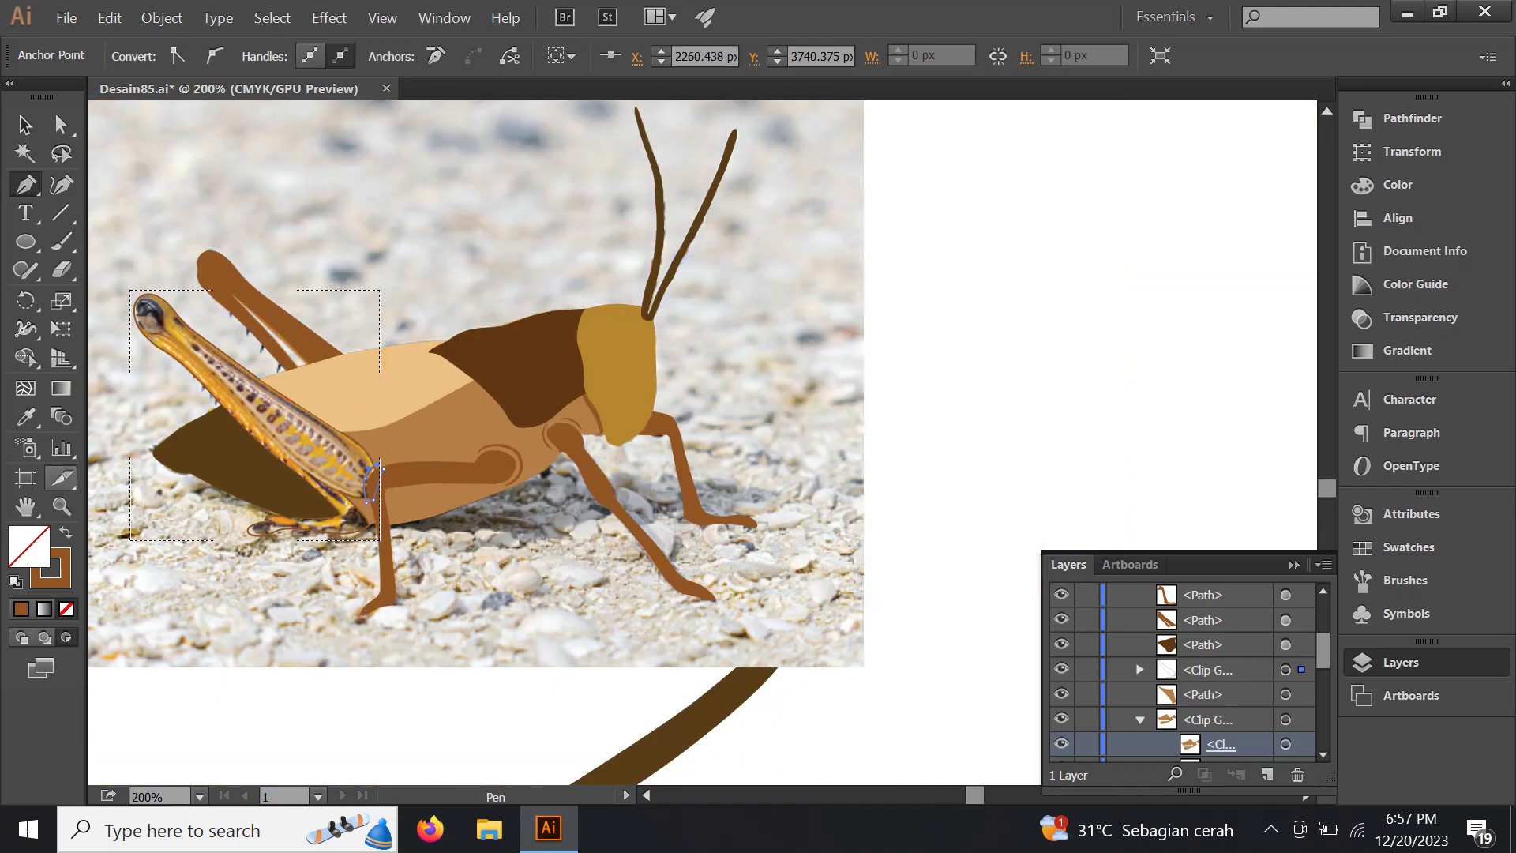
Restore the hind leg's solid brown fill and deselect everything
{"action": "left_click", "coordinate": [26, 416]}
{"action": "left_click", "coordinate": [288, 478]}
{"action": "scroll", "coordinate": [289, 478], "scroll_direction": "up", "scroll_amount": 2}
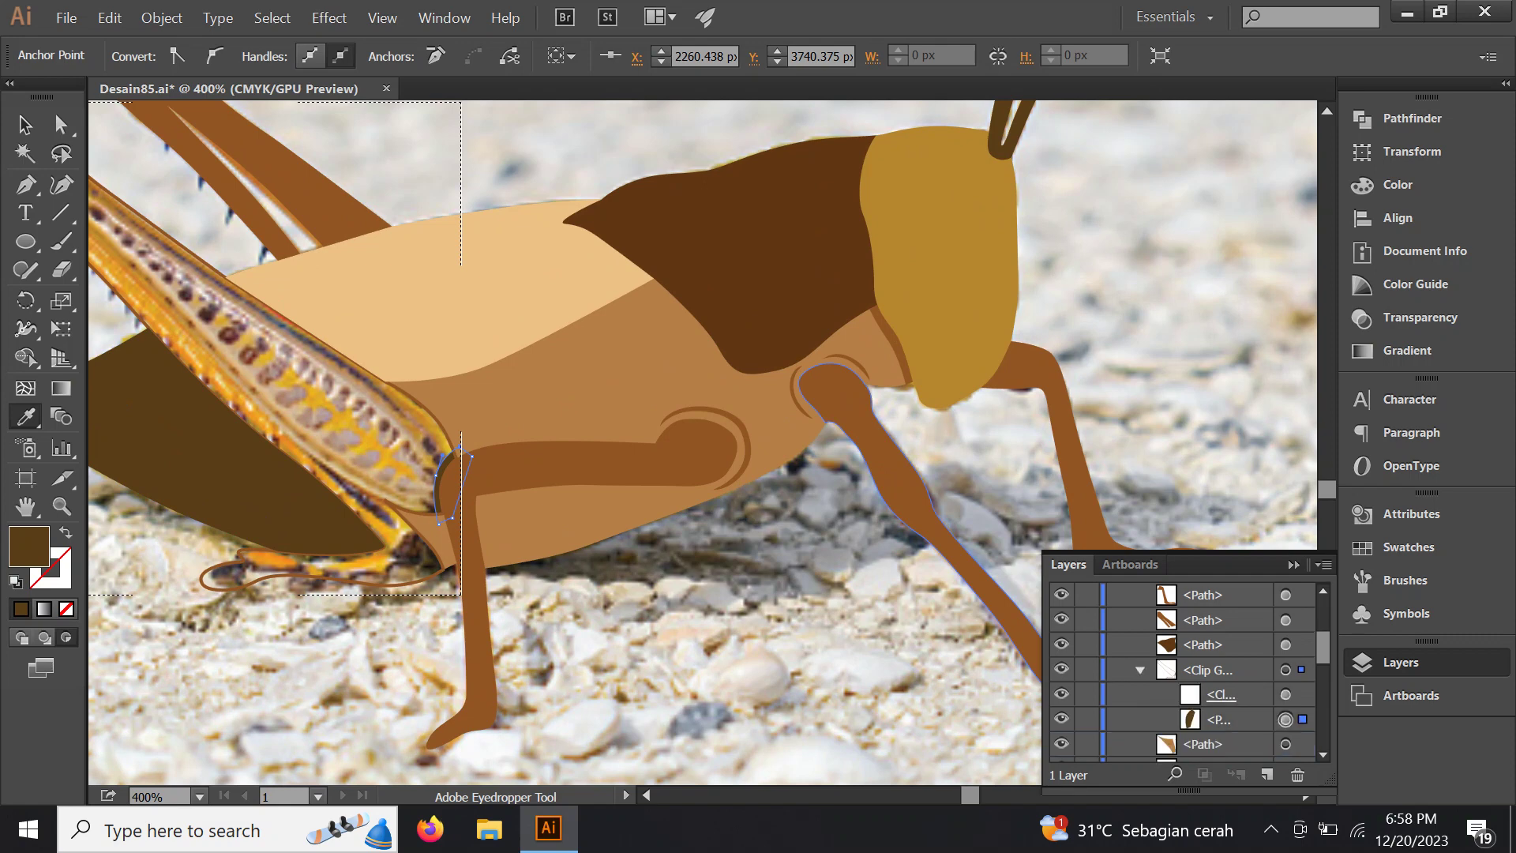
{"action": "left_click", "coordinate": [1285, 694]}
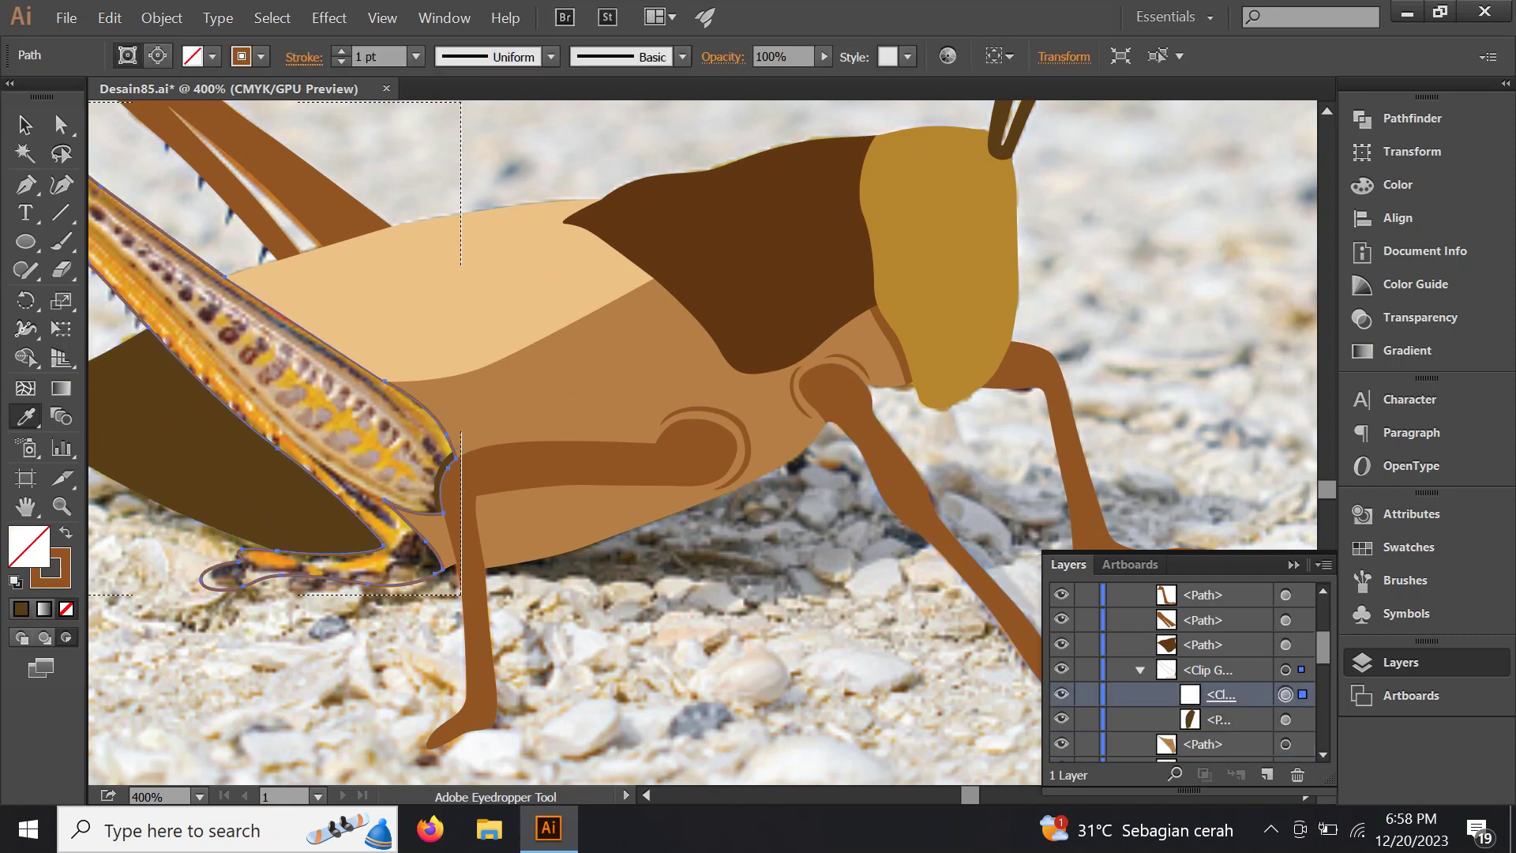
{"action": "left_click", "coordinate": [66, 532]}
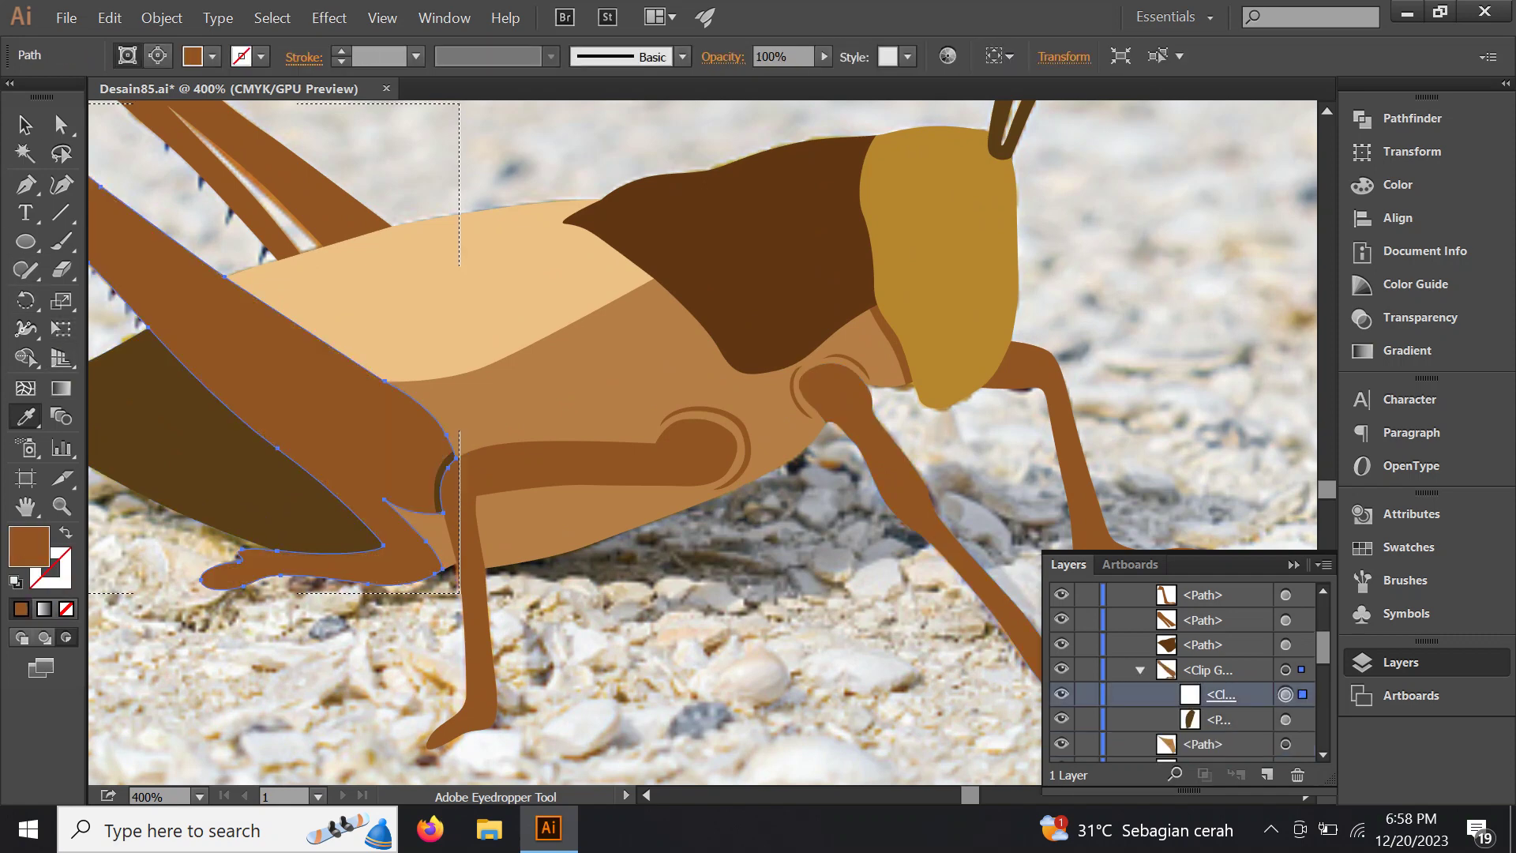
{"action": "left_click", "coordinate": [25, 124]}
{"action": "key", "text": "ctrl+shift+a"}
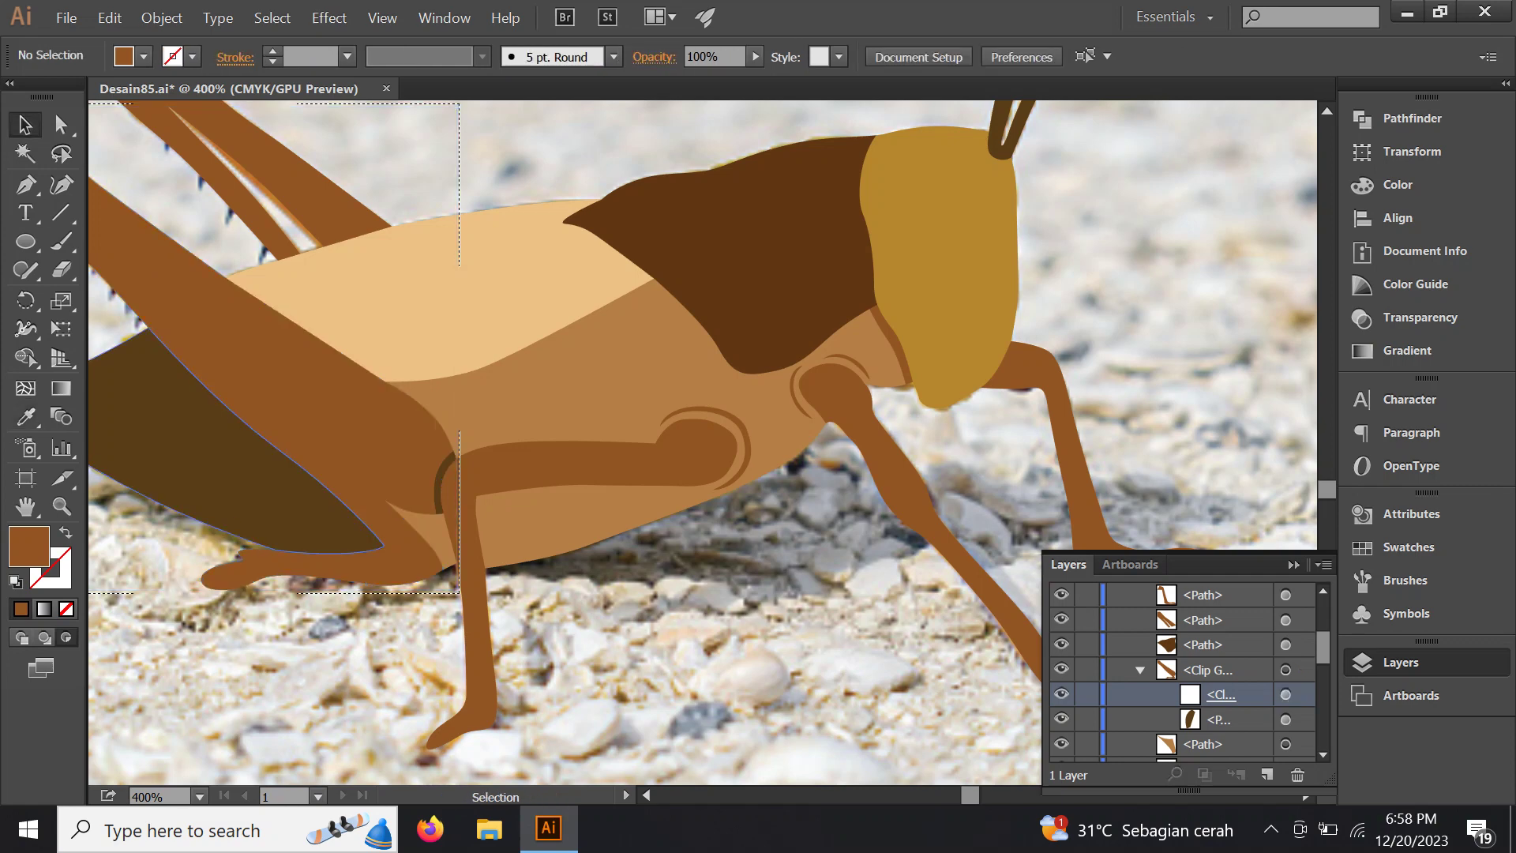
{"action": "key", "text": "ctrl+minus"}
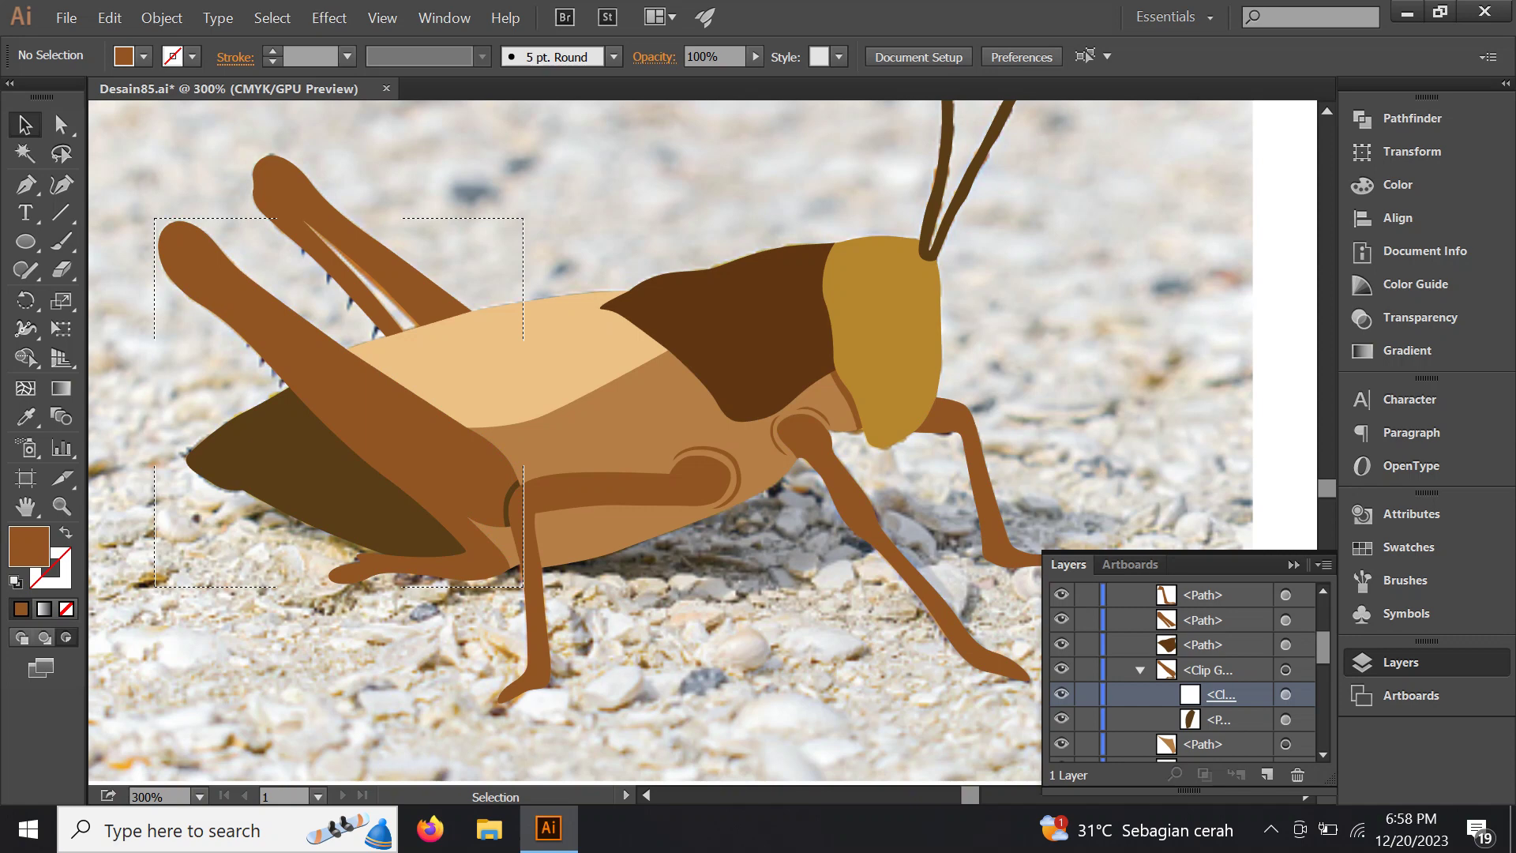
Switch the hind leg to outline only to reveal the photo leg
{"action": "left_click", "coordinate": [1286, 694]}
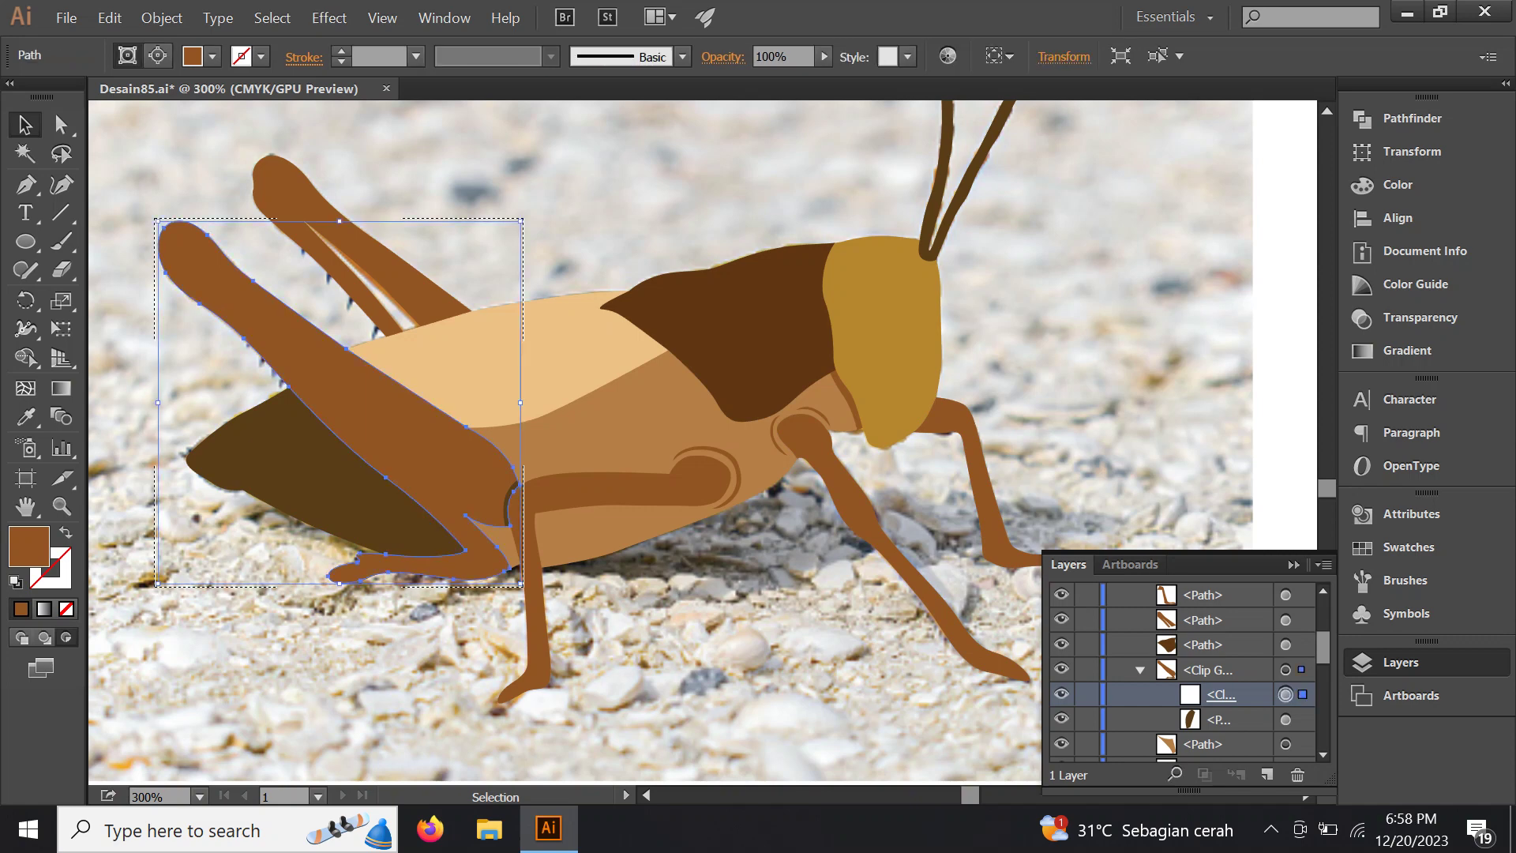
{"action": "key", "text": "shift+x"}
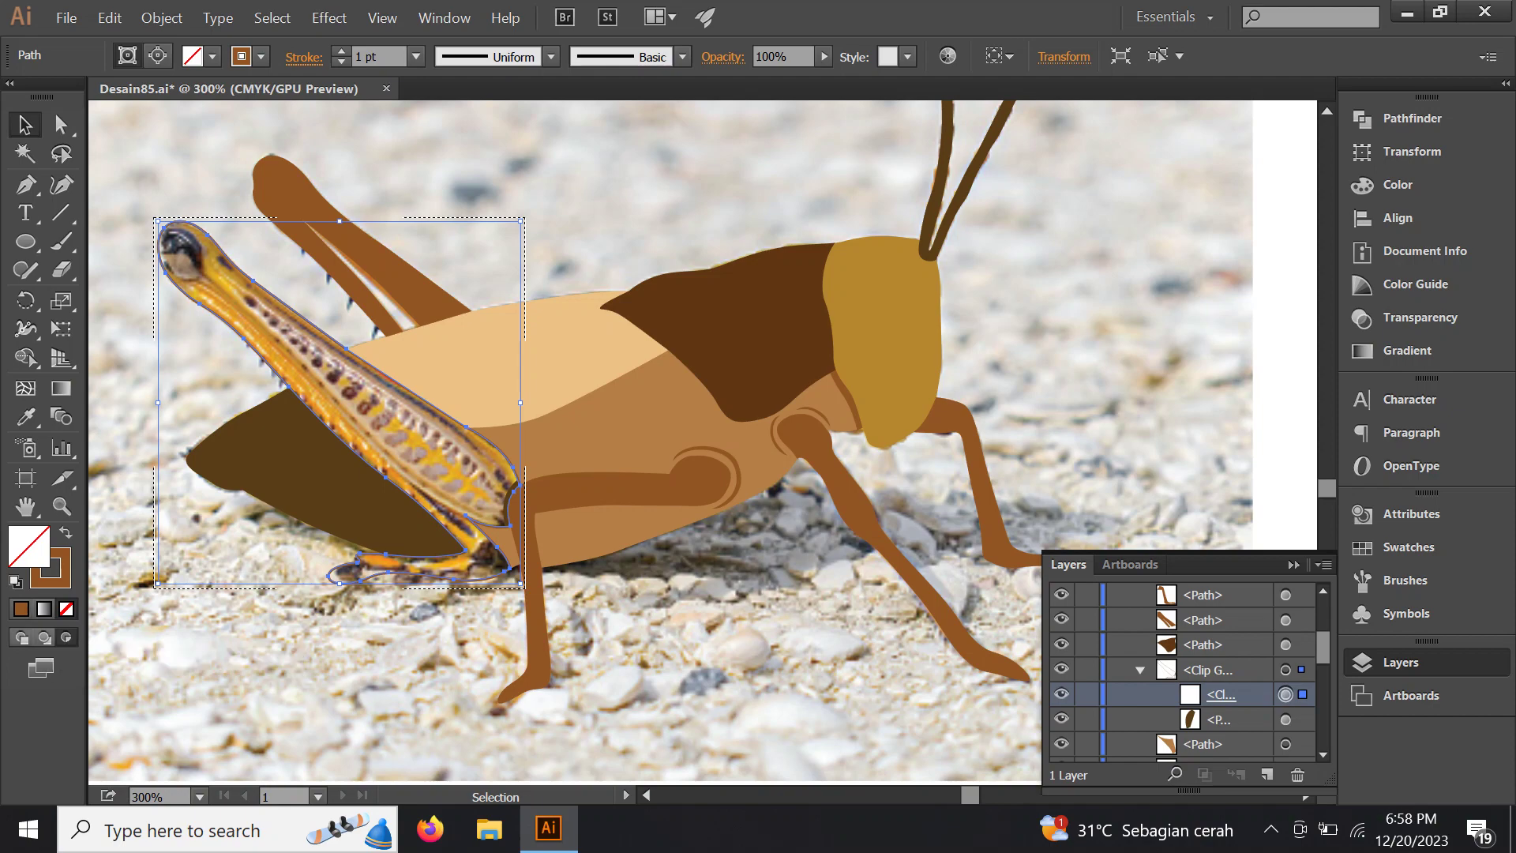
{"action": "scroll", "coordinate": [450, 487], "scroll_direction": "up", "scroll_amount": 3}
{"action": "scroll", "coordinate": [553, 442], "scroll_direction": "down", "scroll_amount": 1}
{"action": "scroll", "coordinate": [553, 442], "scroll_direction": "left", "scroll_amount": 3}
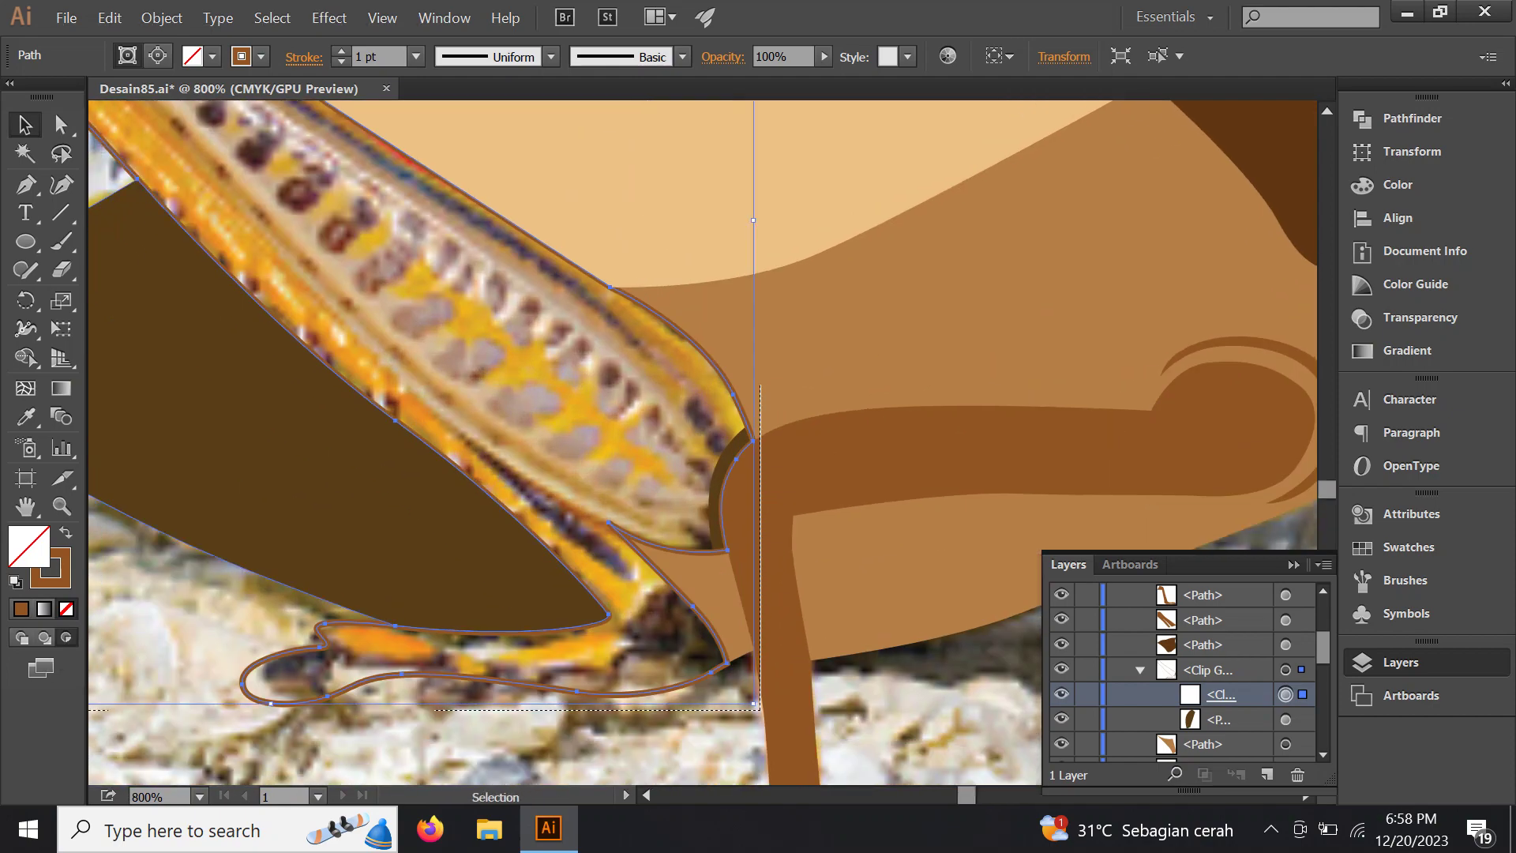
Begin tracing the dark stripe path up along the hind leg
{"action": "key", "text": "p"}
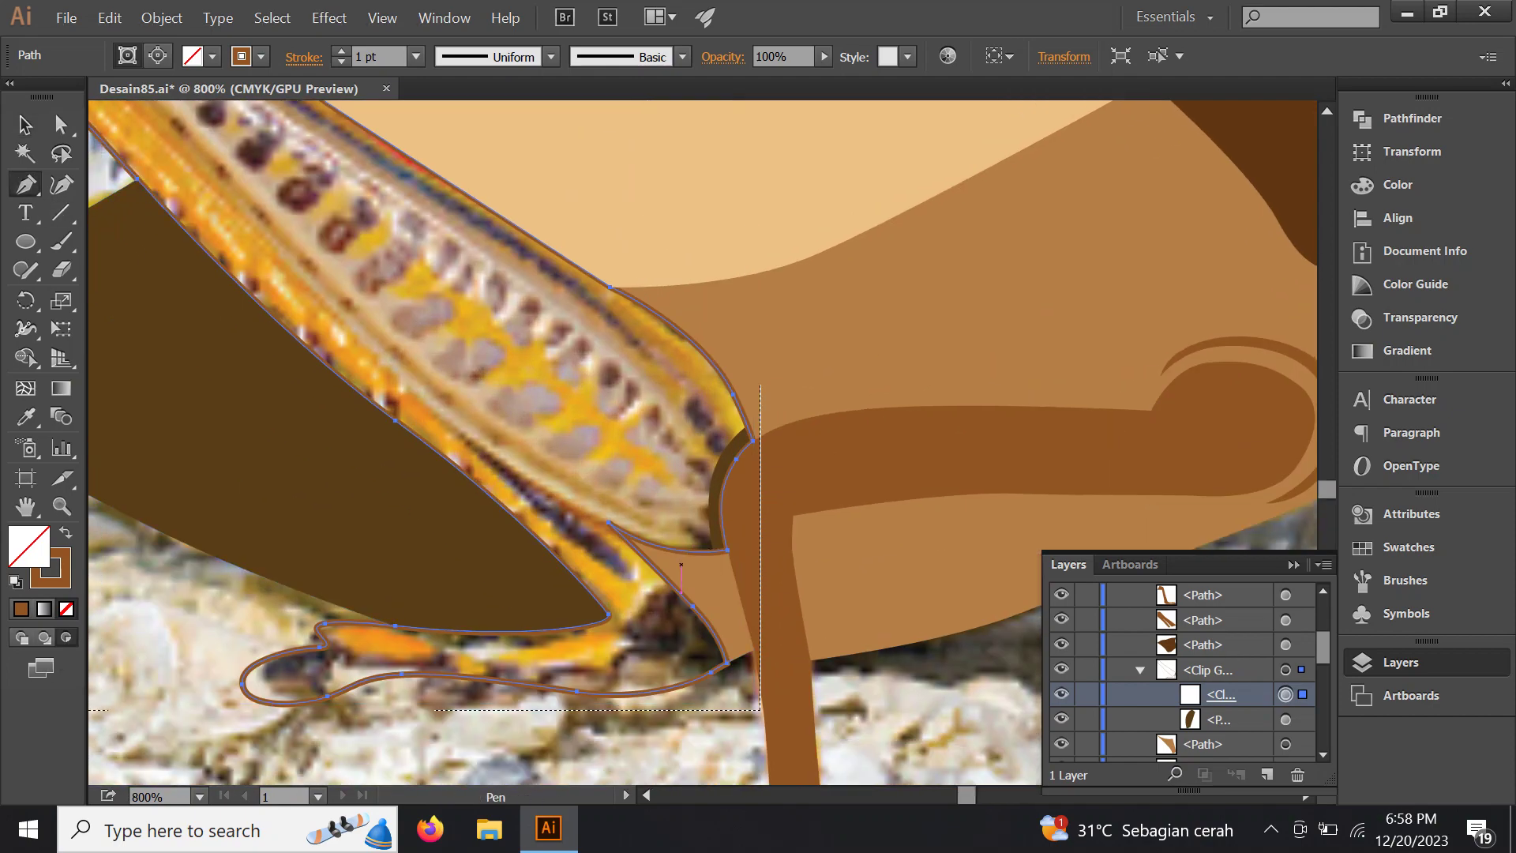
{"action": "left_click_drag", "start_coordinate": [606, 523], "coordinate": [807, 639]}
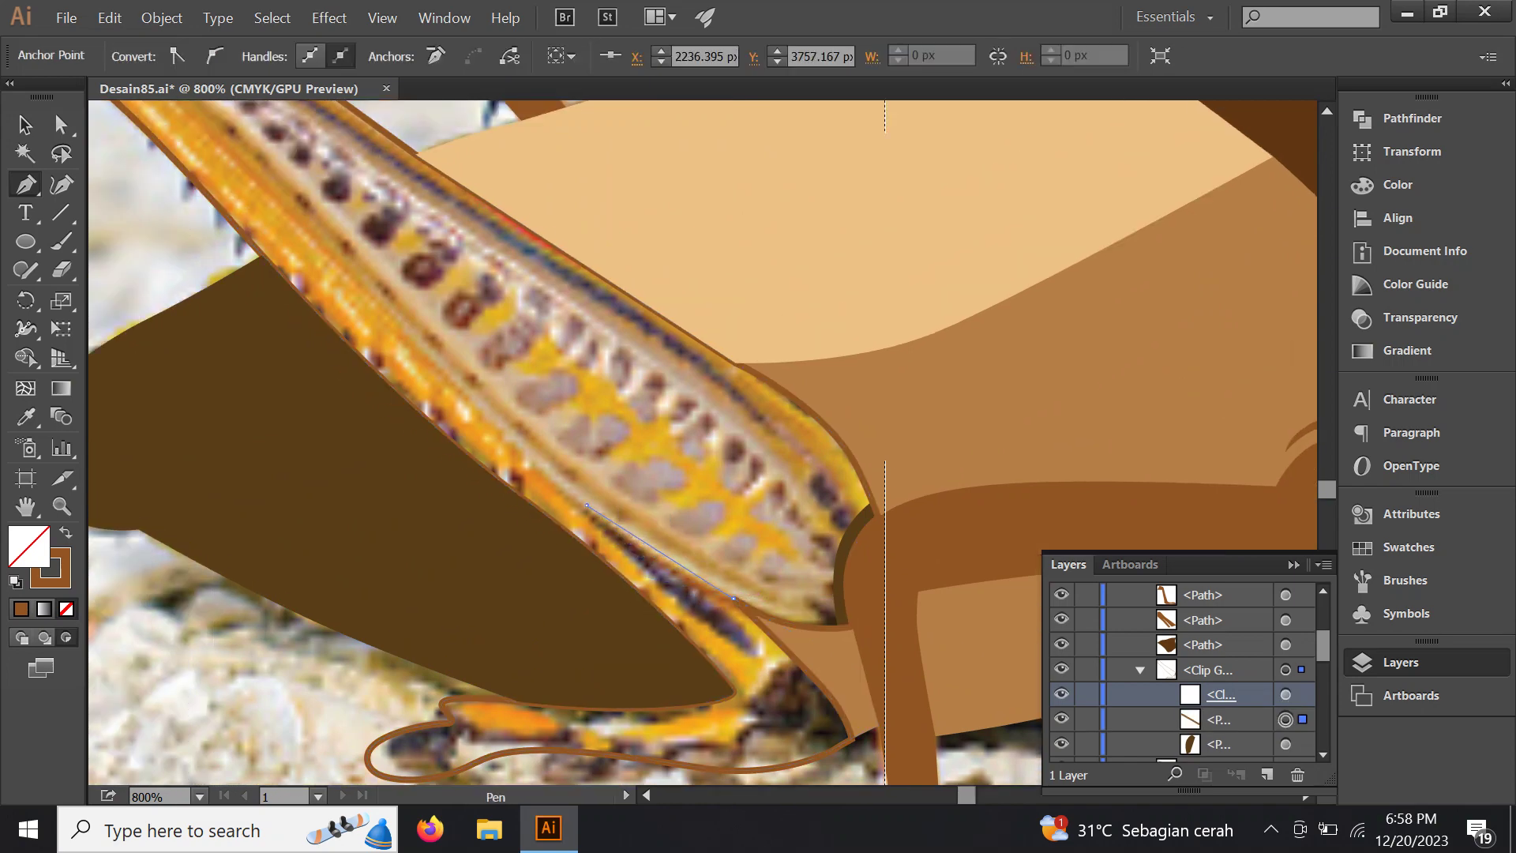
{"action": "mouse_move", "coordinate": [586, 503]}
{"action": "left_mouse_down"}
{"action": "mouse_move", "coordinate": [500, 436]}
{"action": "mouse_move", "coordinate": [563, 599]}
{"action": "left_mouse_up"}
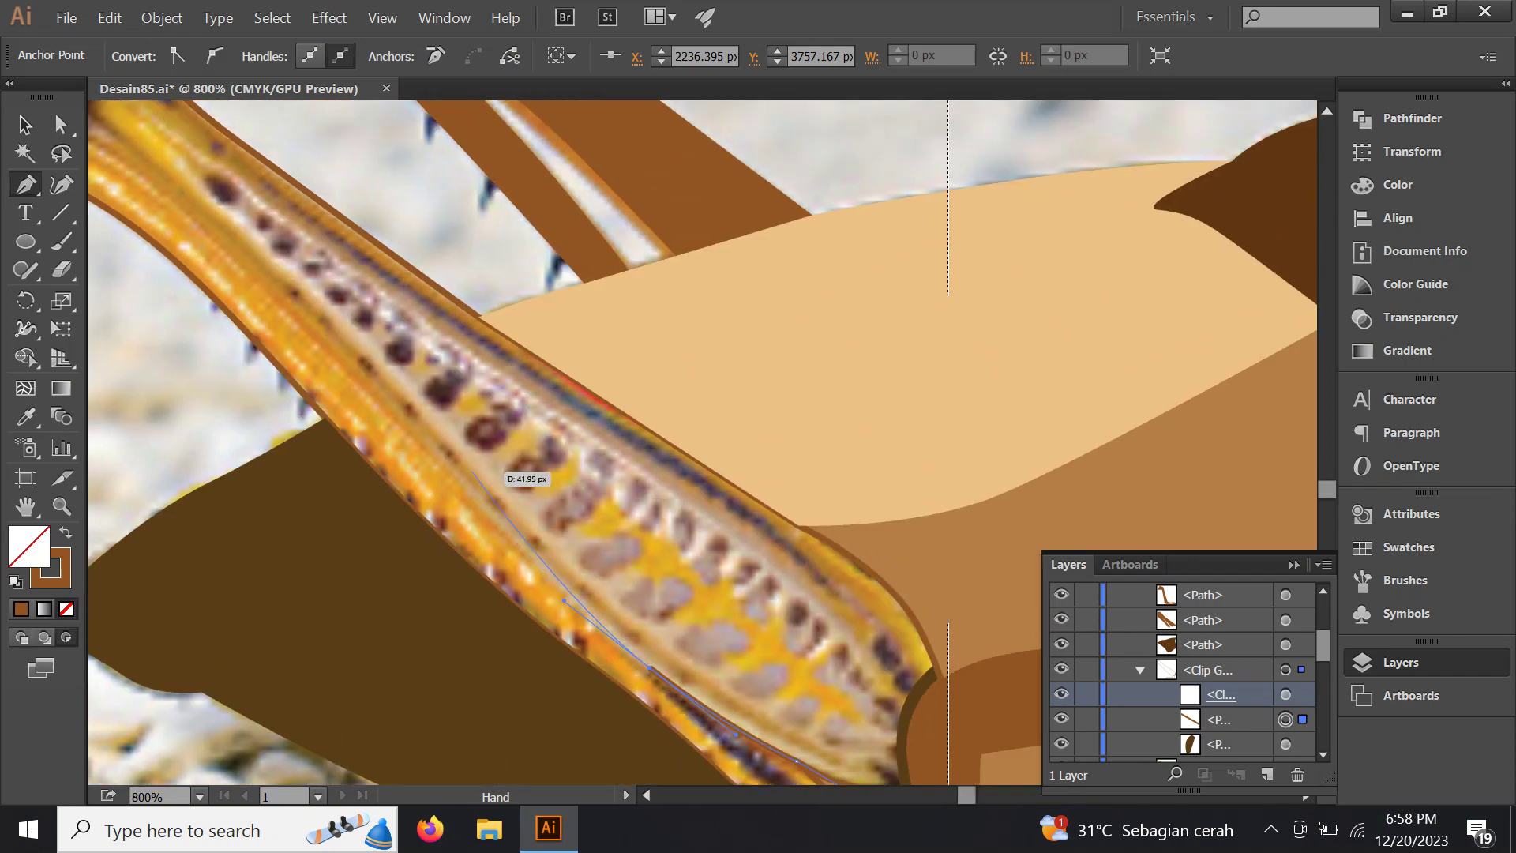
{"action": "mouse_move", "coordinate": [402, 427]}
{"action": "left_mouse_down"}
{"action": "mouse_move", "coordinate": [357, 359]}
{"action": "mouse_move", "coordinate": [298, 314]}
{"action": "mouse_move", "coordinate": [420, 474]}
{"action": "left_mouse_up"}
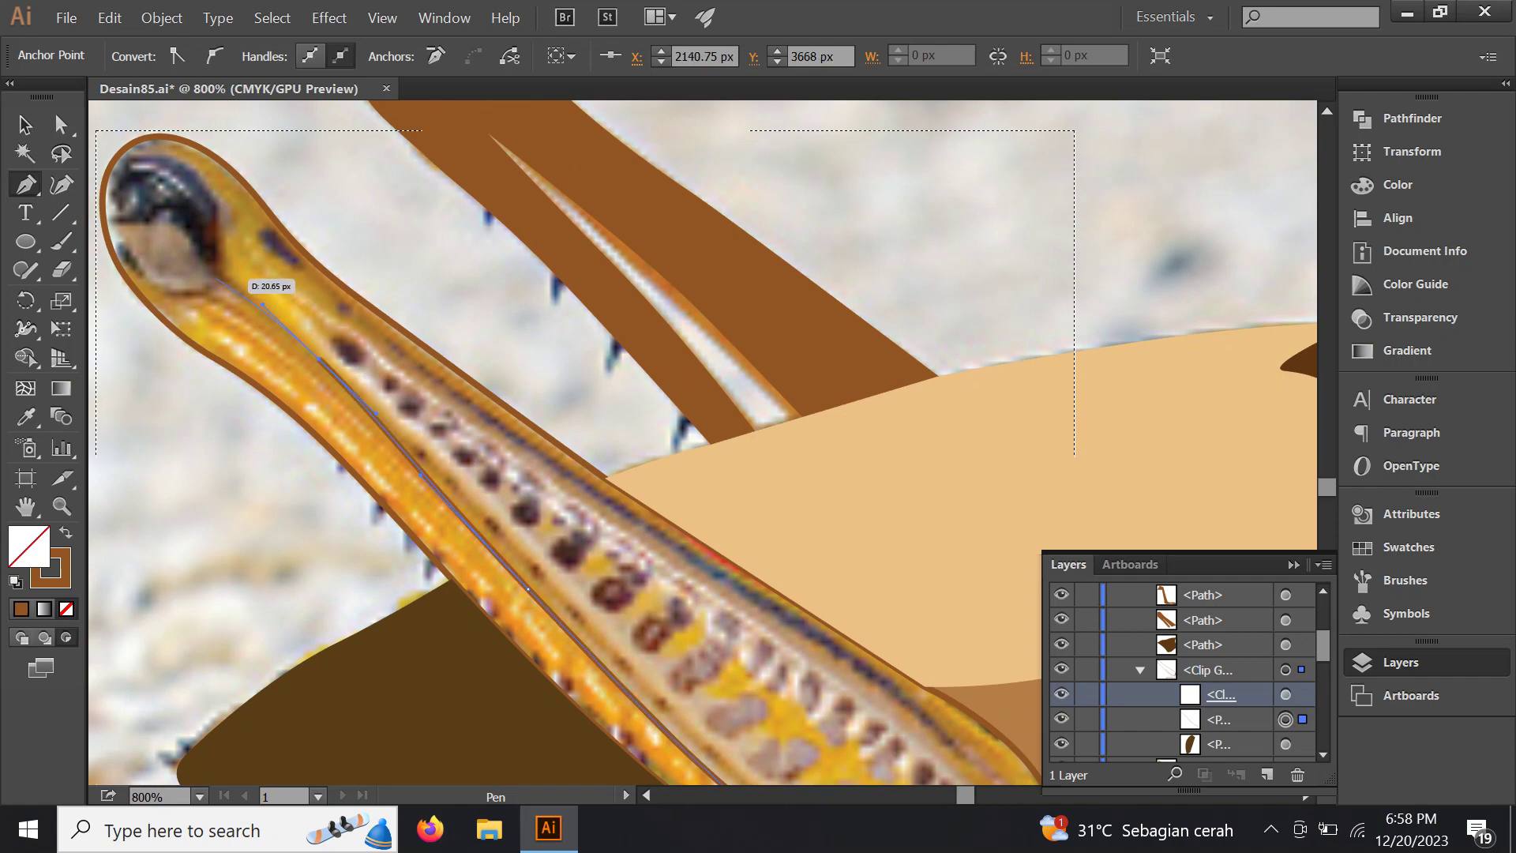
{"action": "mouse_move", "coordinate": [216, 278]}
{"action": "left_mouse_down"}
{"action": "mouse_move", "coordinate": [260, 322]}
{"action": "mouse_move", "coordinate": [345, 361]}
{"action": "left_mouse_up"}
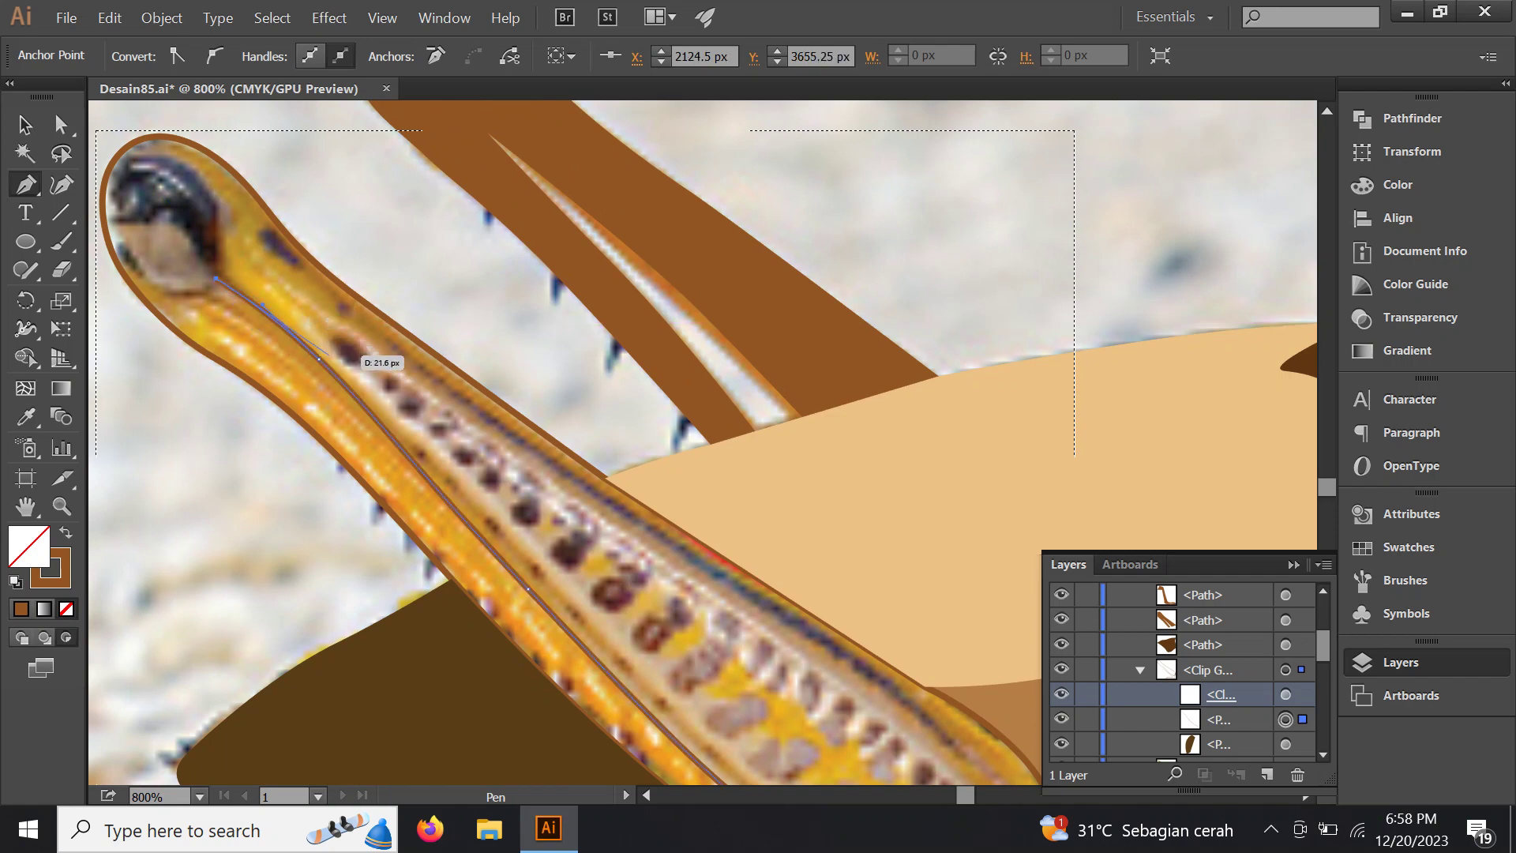
{"action": "scroll", "coordinate": [371, 360], "scroll_direction": "up", "scroll_amount": 2}
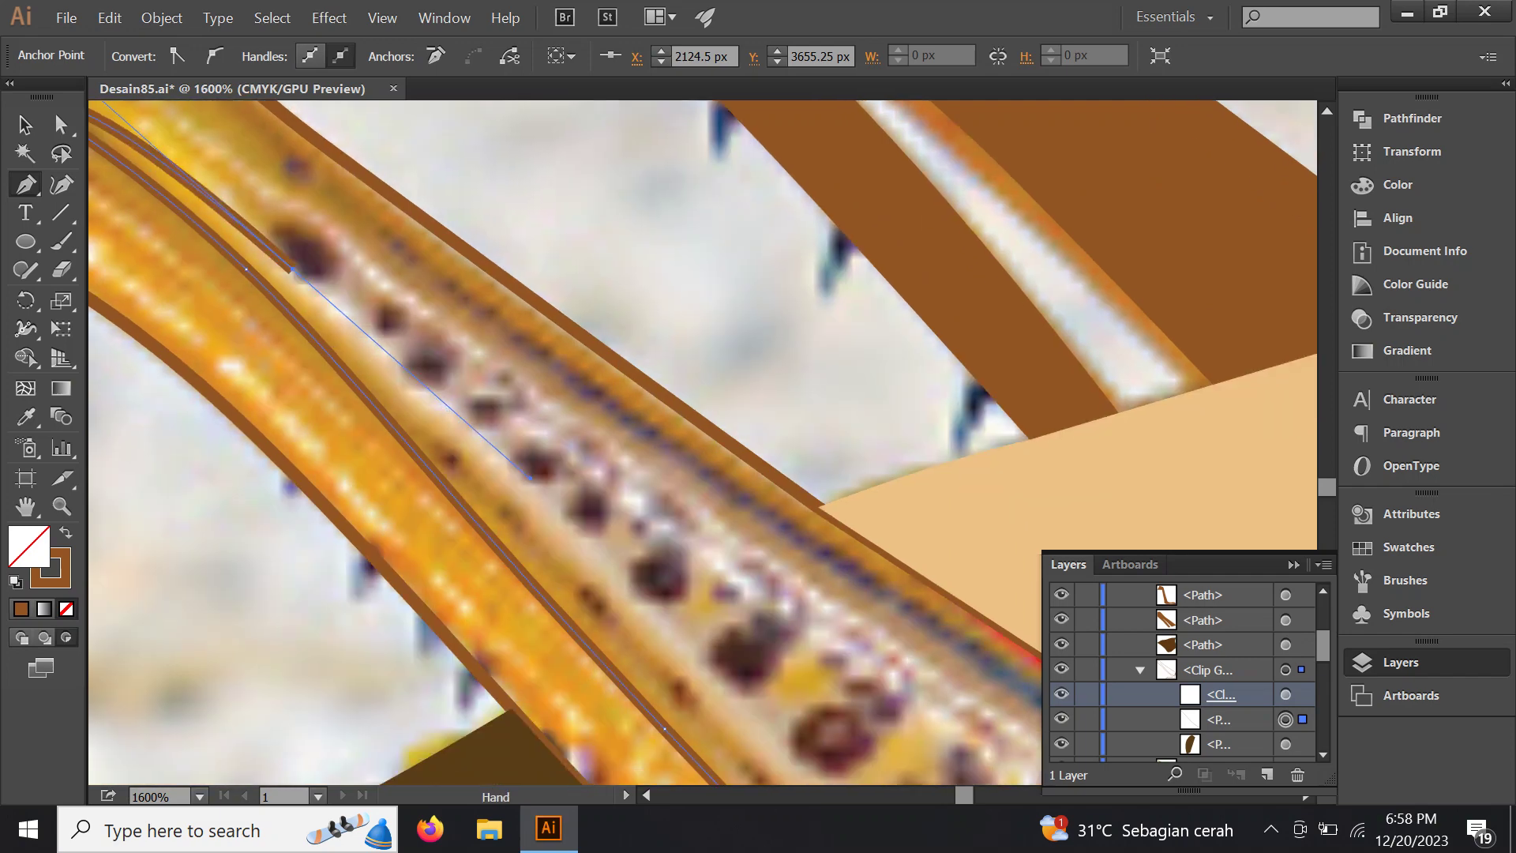
{"action": "left_click_drag", "start_coordinate": [557, 551], "coordinate": [555, 577]}
Curve the stripe back down the leg and close it at its tip
{"action": "scroll", "coordinate": [556, 577], "scroll_direction": "down", "scroll_amount": 4}
{"action": "scroll", "coordinate": [557, 577], "scroll_direction": "up", "scroll_amount": 2}
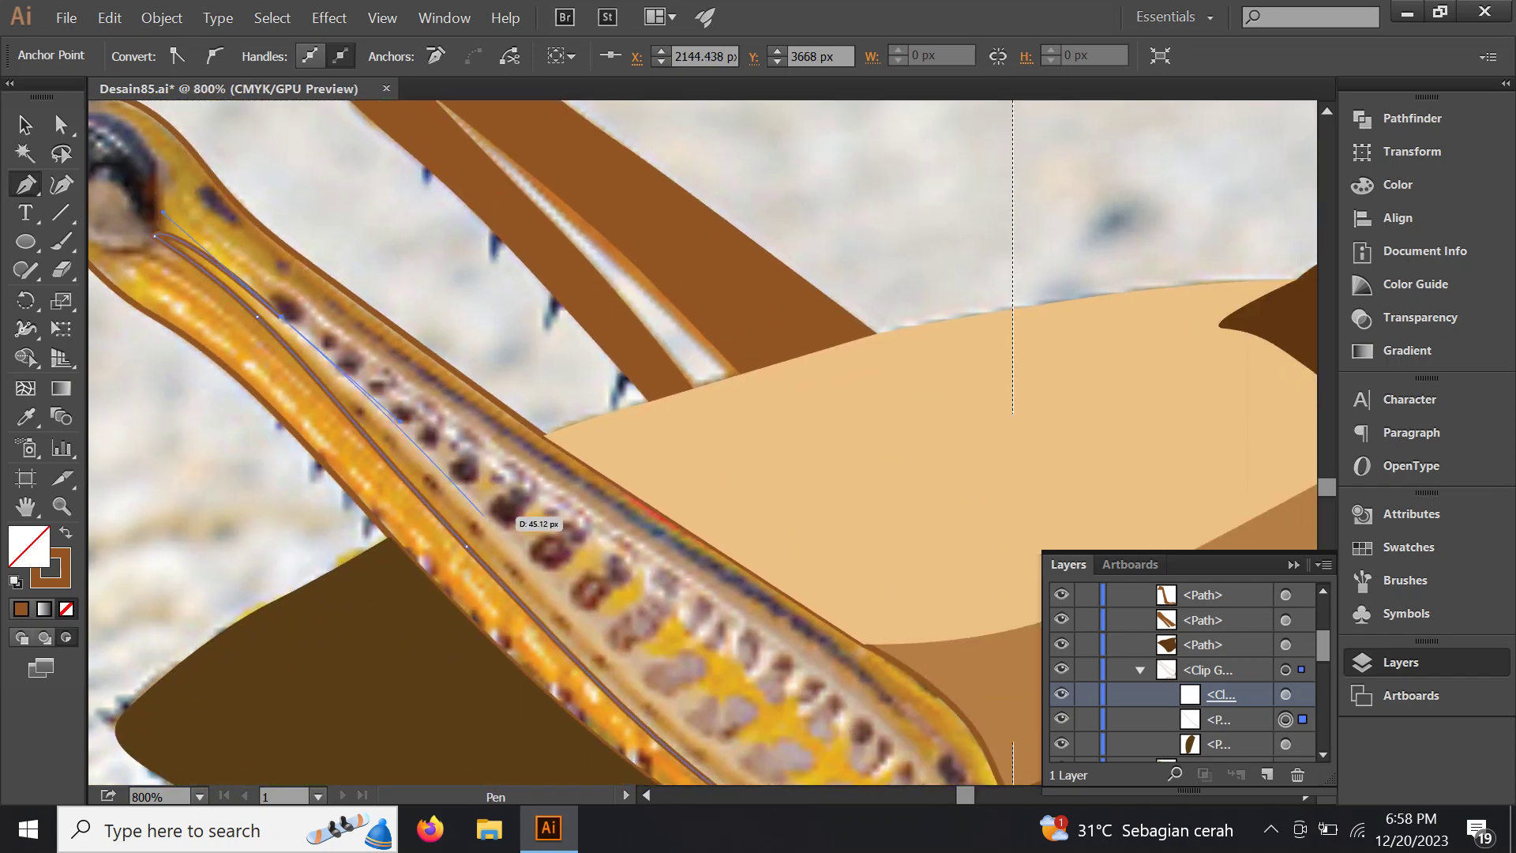
{"action": "scroll", "coordinate": [542, 525], "scroll_direction": "up", "scroll_amount": 2}
{"action": "mouse_move", "coordinate": [490, 518]}
{"action": "left_mouse_down"}
{"action": "mouse_move", "coordinate": [489, 555]}
{"action": "mouse_move", "coordinate": [705, 733]}
{"action": "mouse_move", "coordinate": [621, 581]}
{"action": "left_mouse_up"}
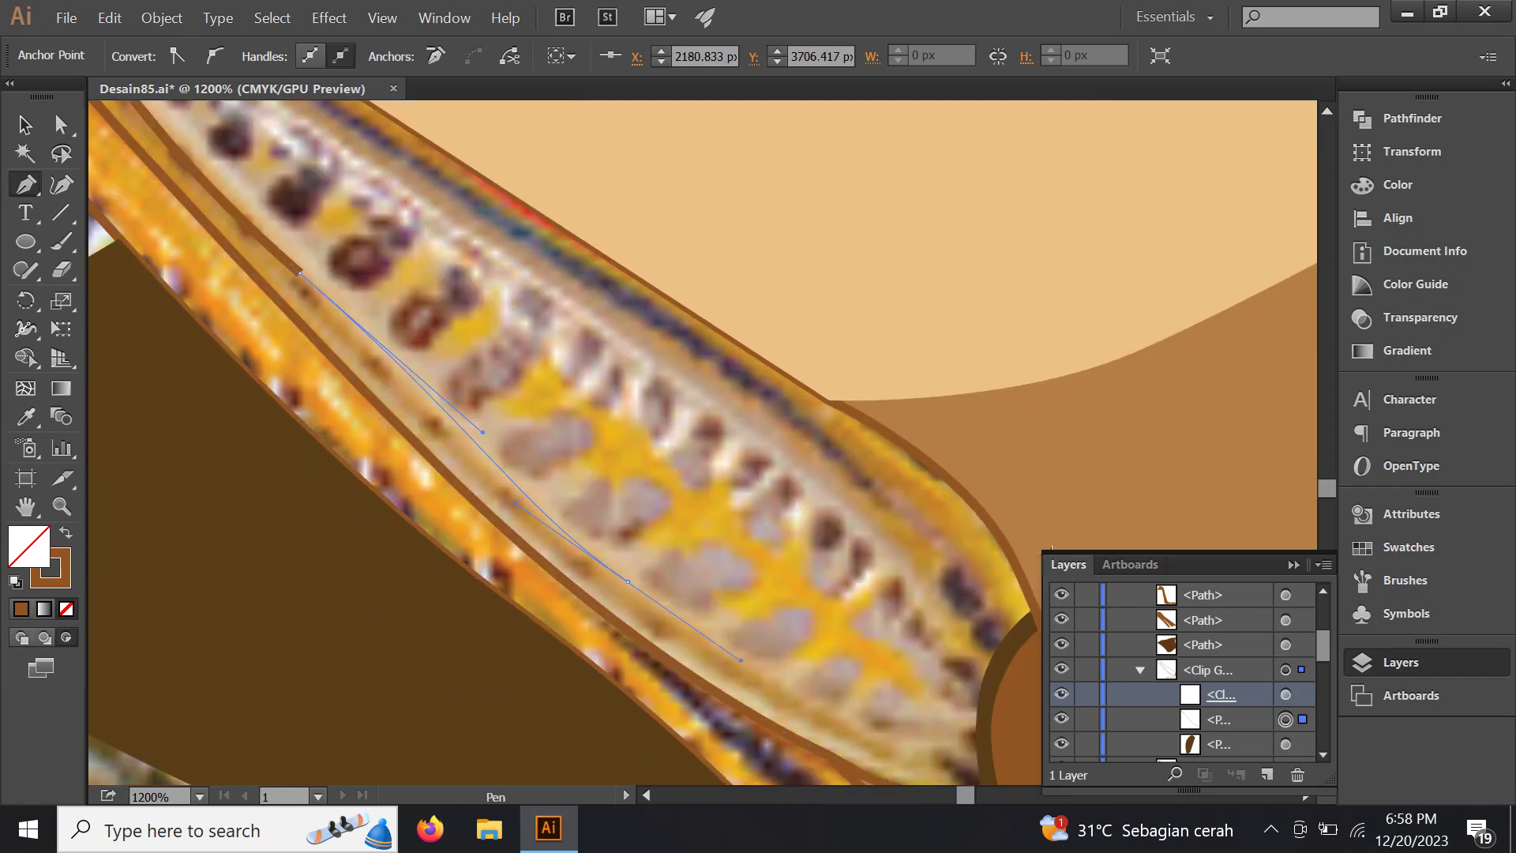
{"action": "left_click_drag", "start_coordinate": [620, 580], "coordinate": [632, 569]}
{"action": "left_click_drag", "start_coordinate": [827, 724], "coordinate": [751, 642]}
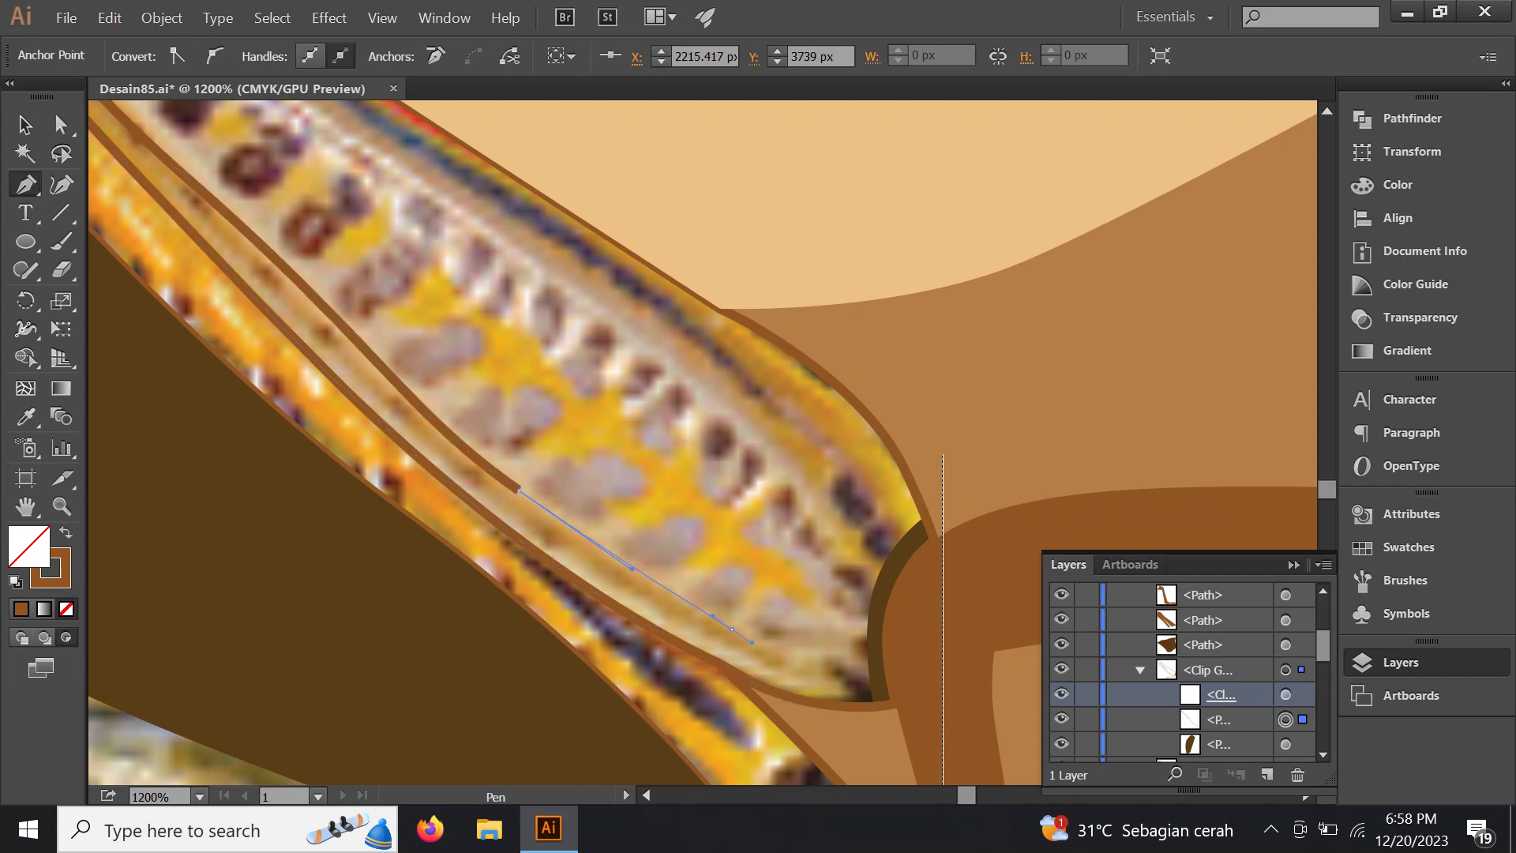
{"action": "left_click", "coordinate": [827, 724]}
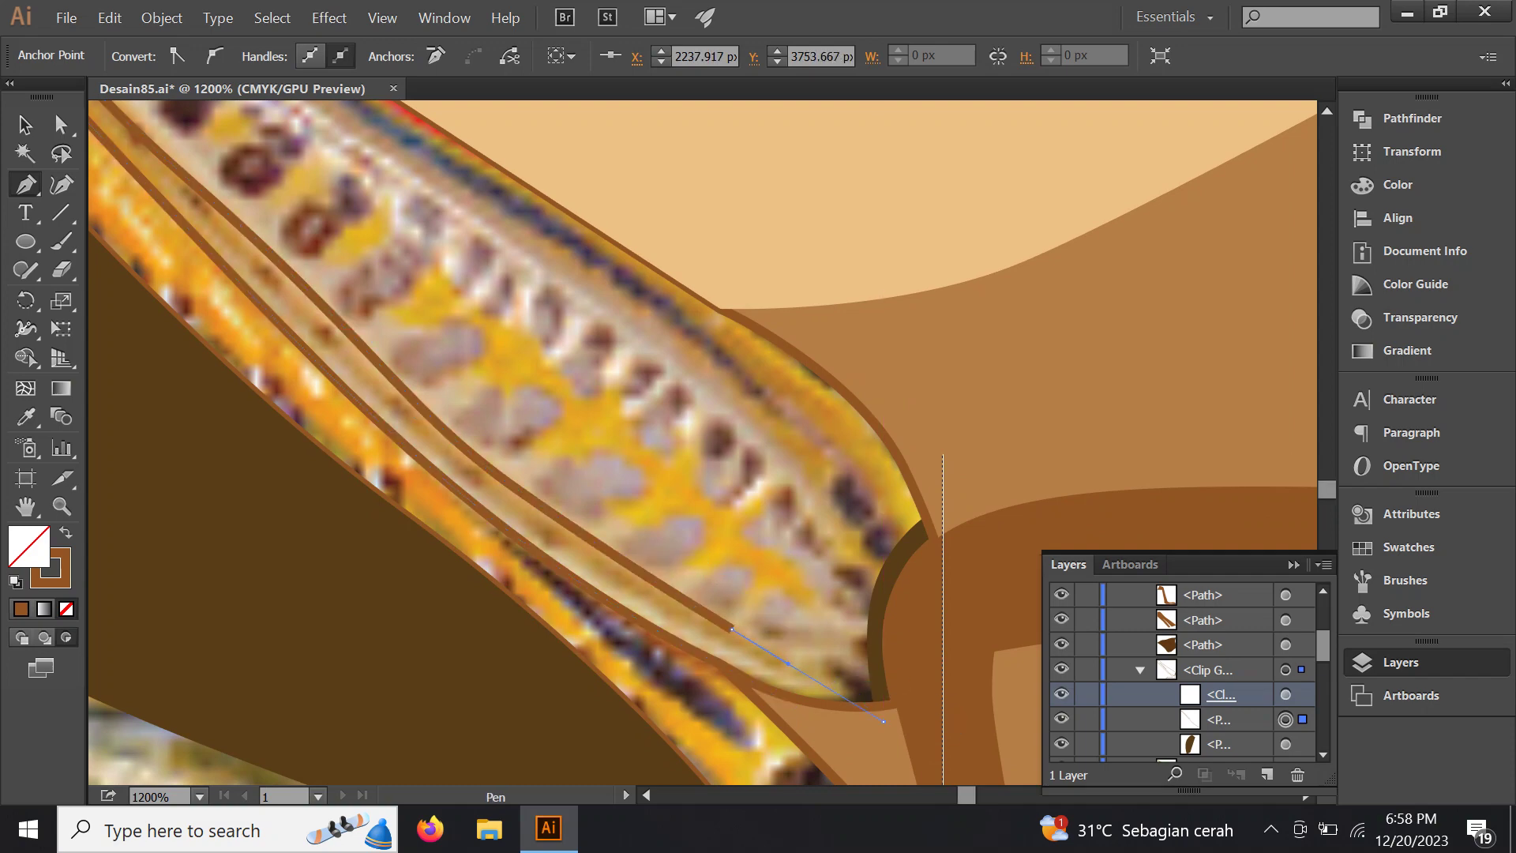
{"action": "left_click", "coordinate": [882, 720]}
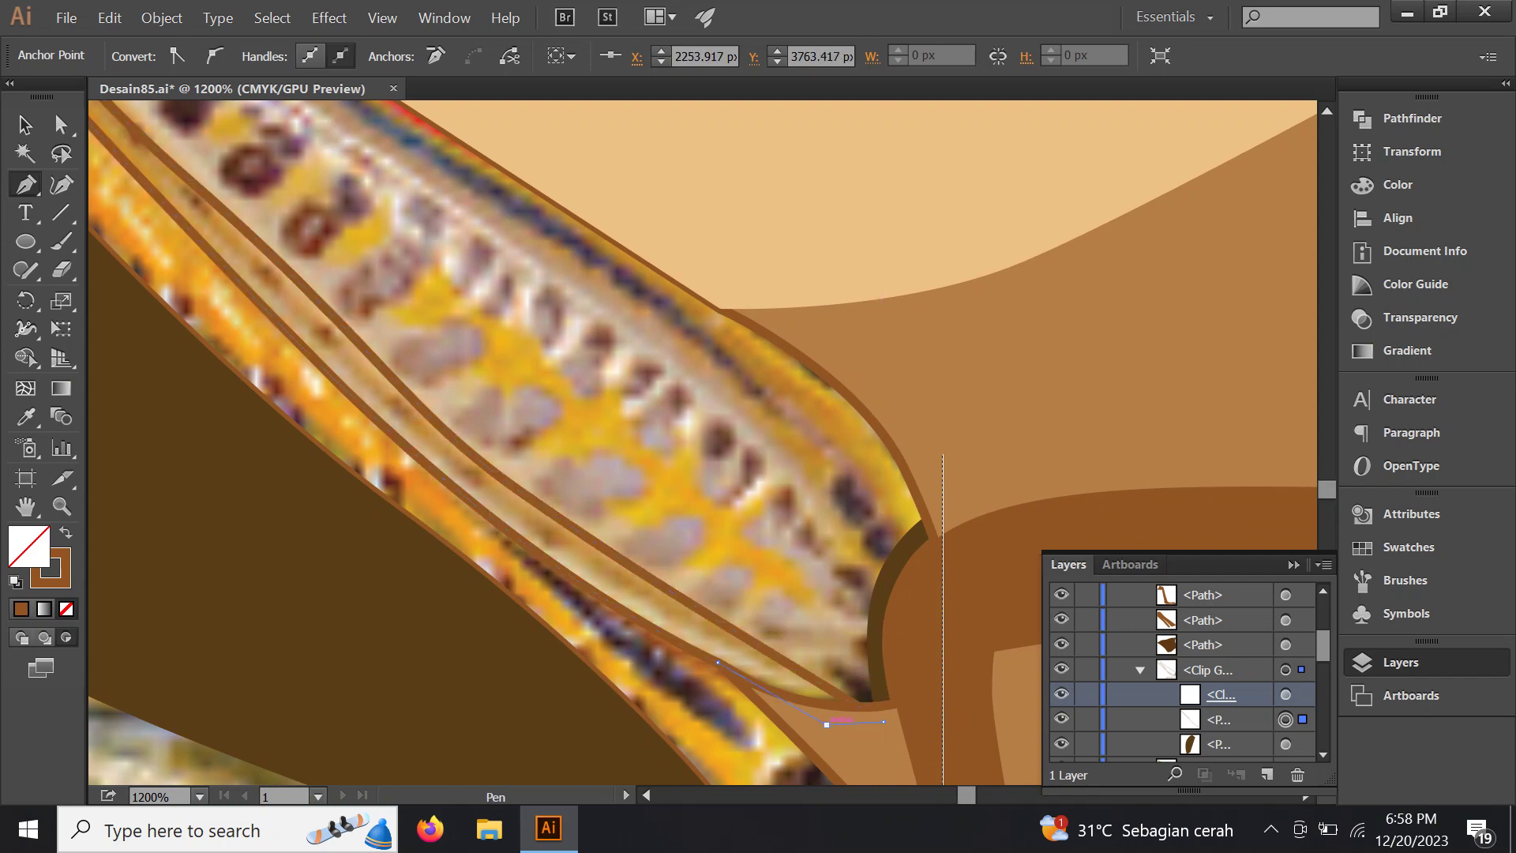
Fill the new stripe with dark brown sampled from the artwork
{"action": "key", "text": "i"}
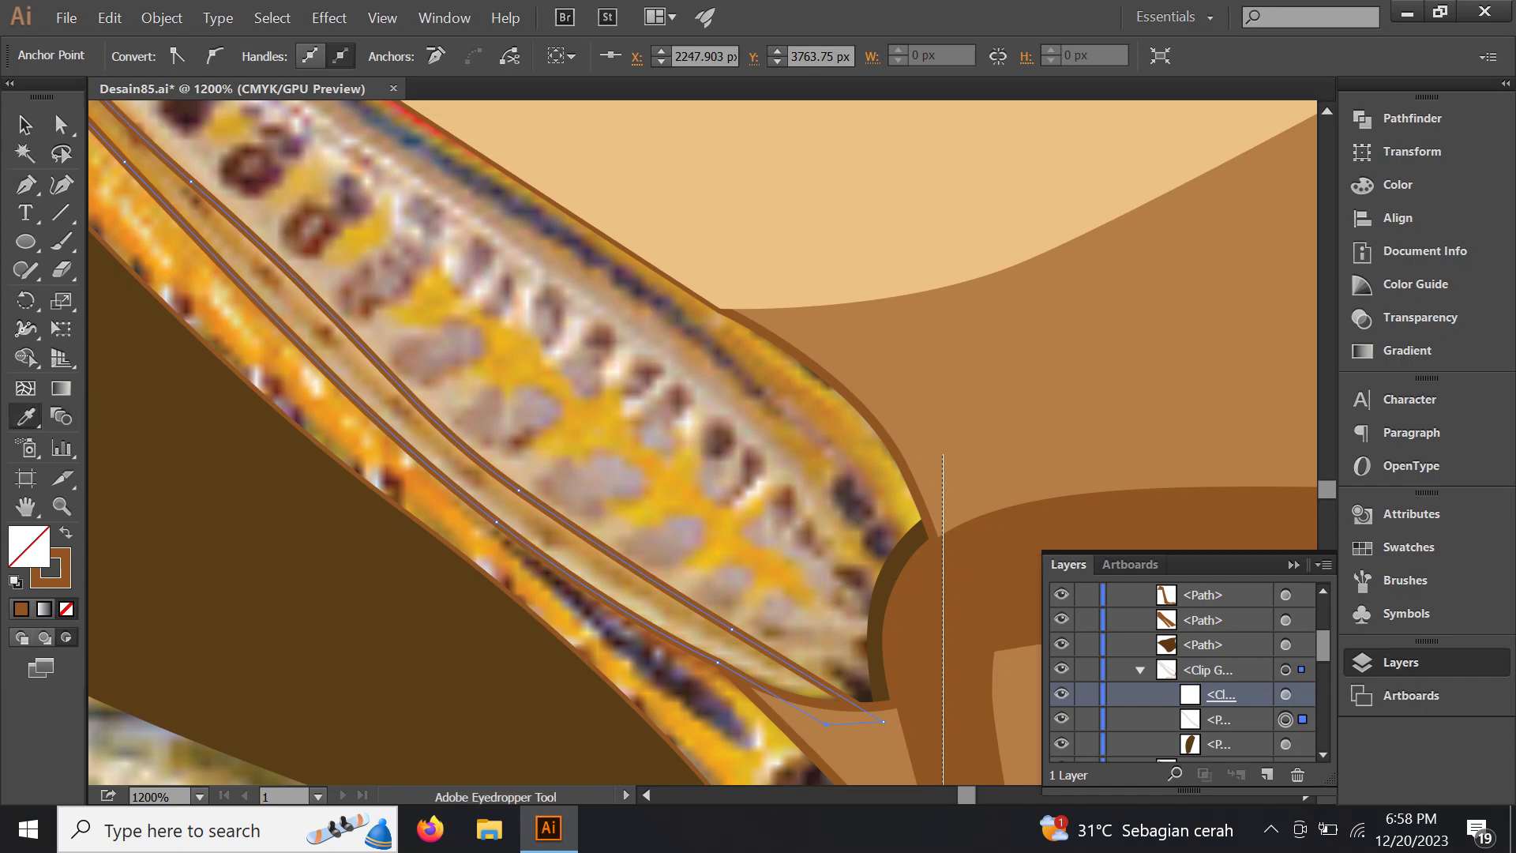
{"action": "left_click", "coordinate": [506, 631]}
{"action": "scroll", "coordinate": [504, 477], "scroll_direction": "down", "scroll_amount": 3}
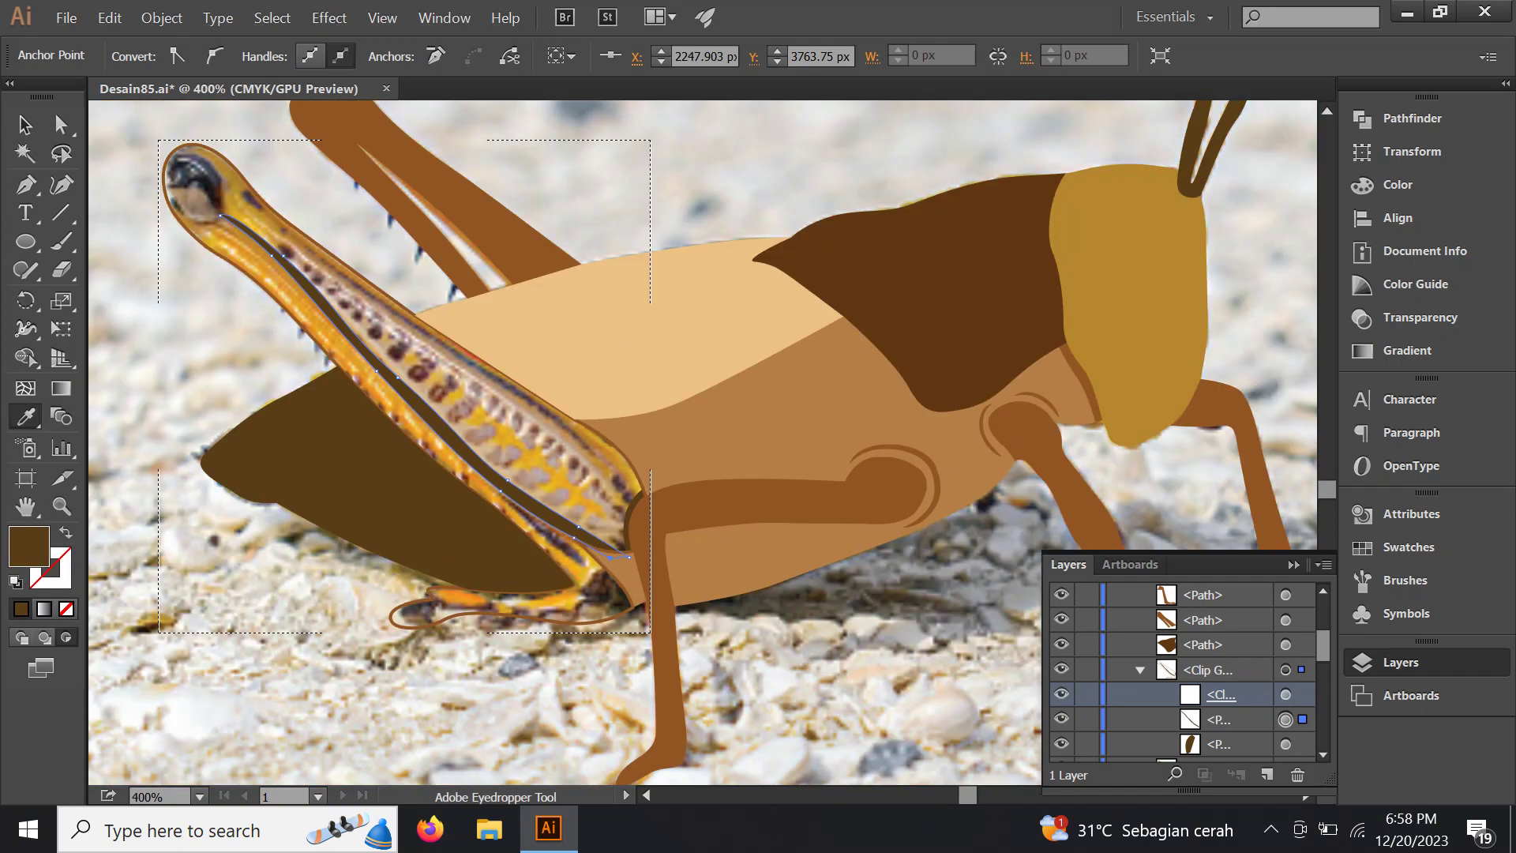
Turn the hind leg's outline back into a solid brown fill and deselect
{"action": "left_click", "coordinate": [1285, 694]}
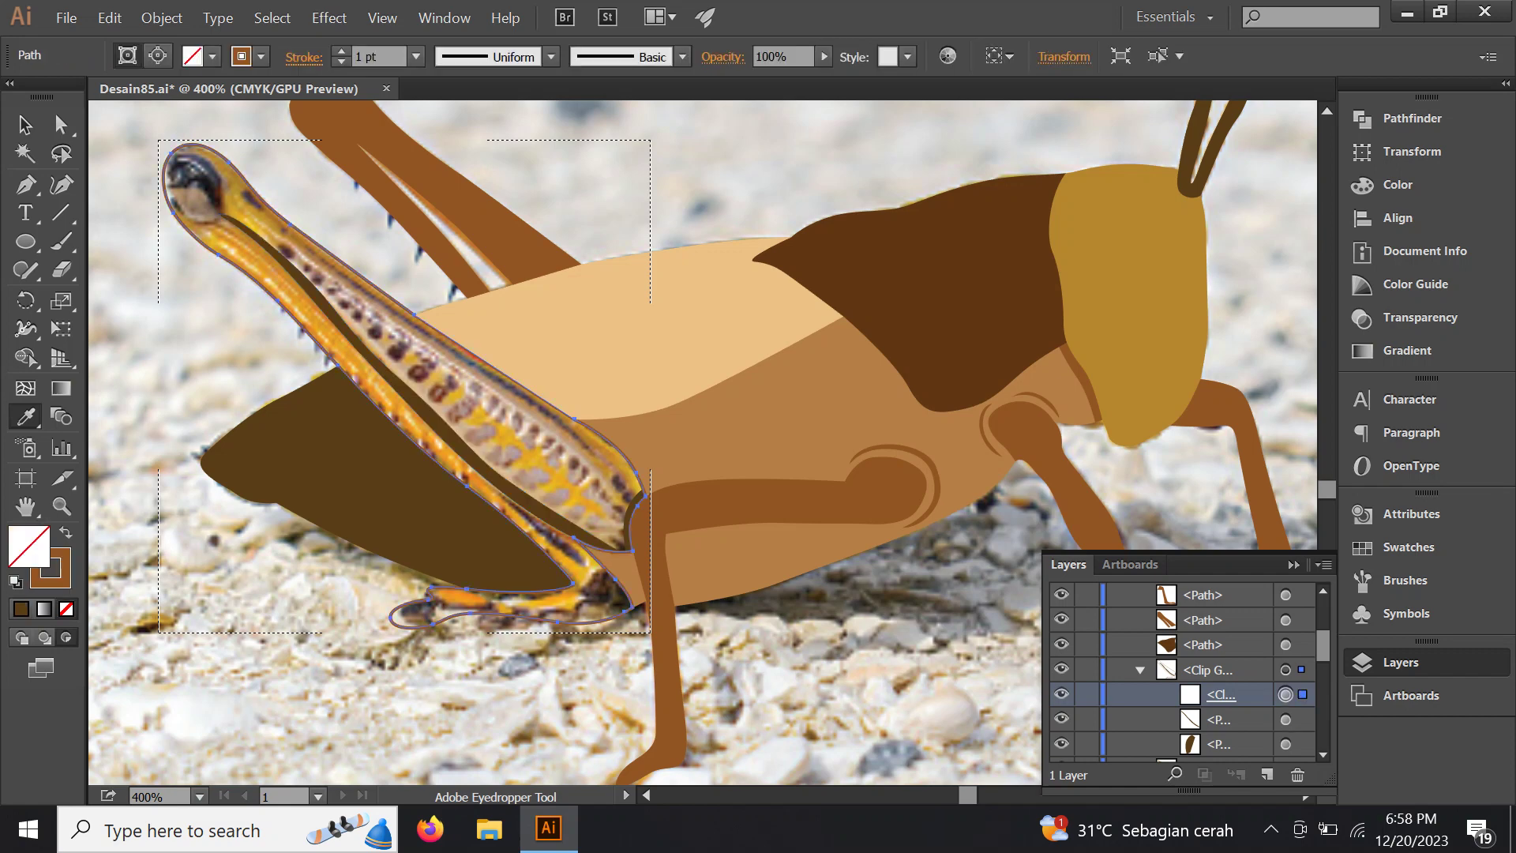
{"action": "key", "text": "shift+x"}
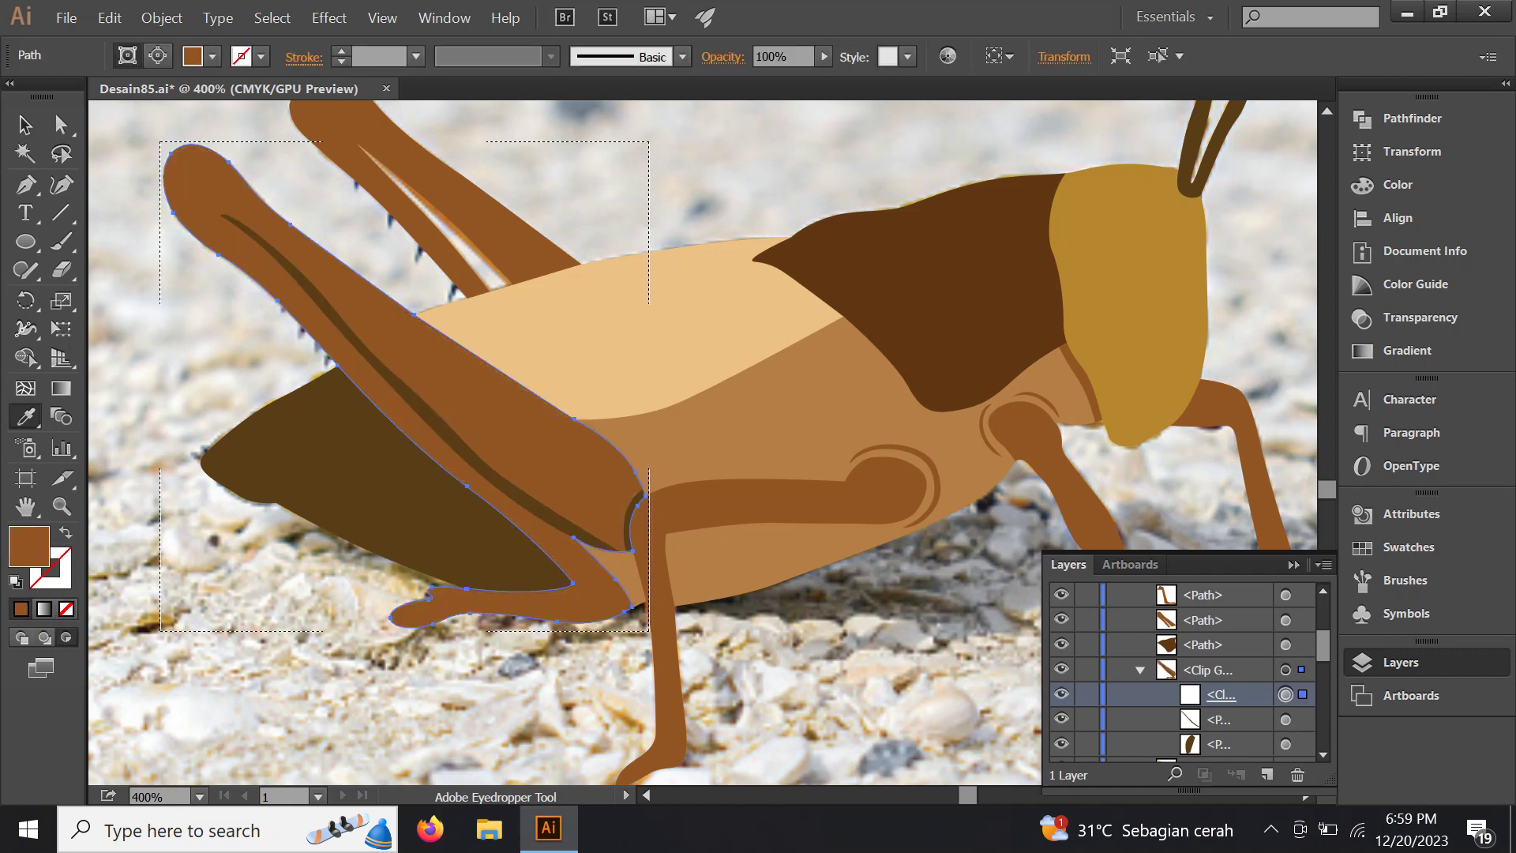
{"action": "key", "text": "v"}
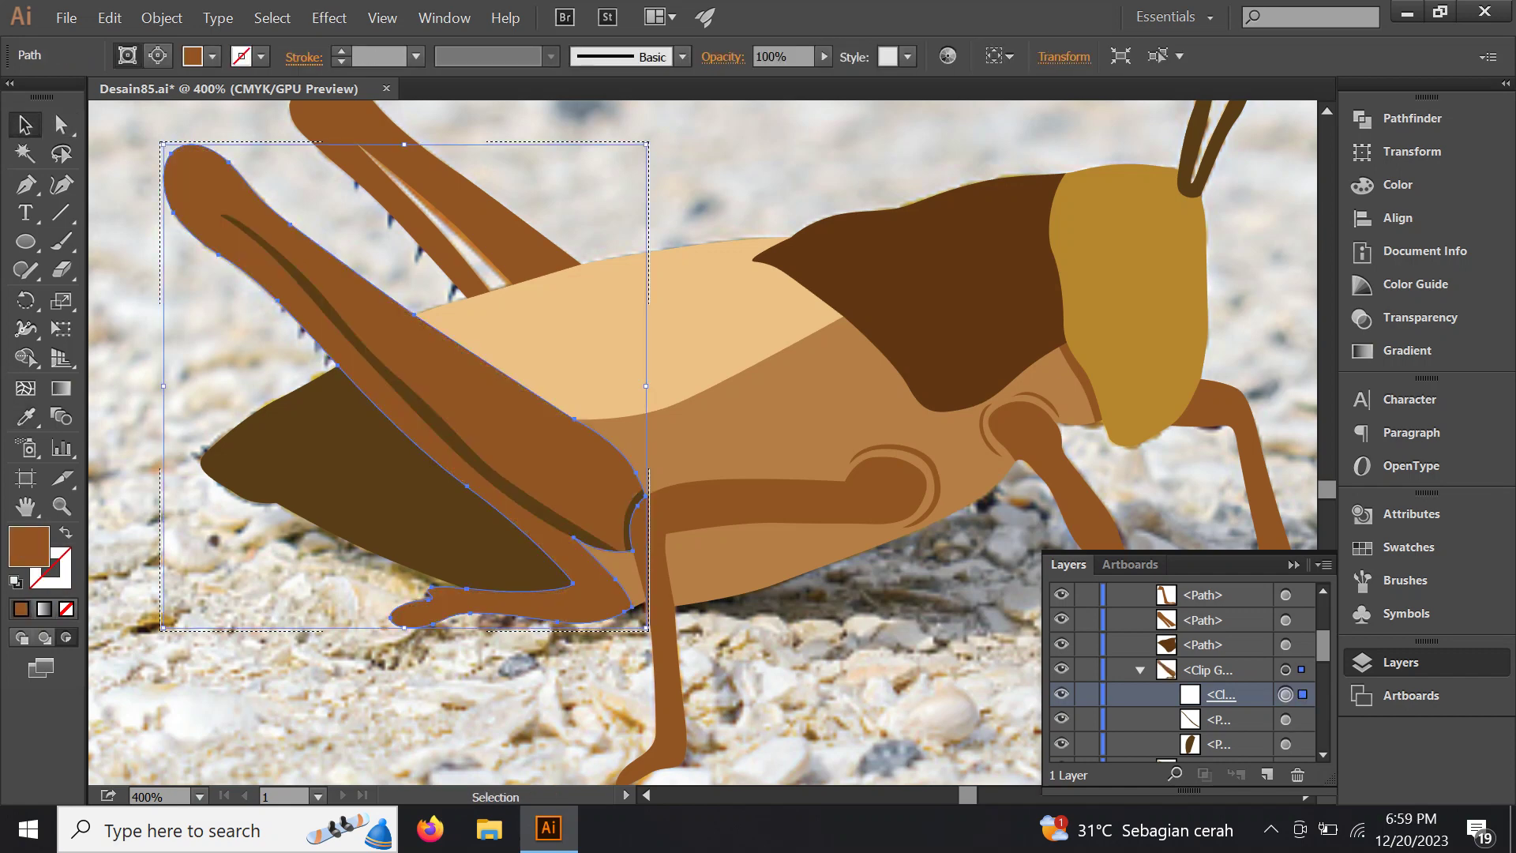
{"action": "key", "text": "ctrl+minus"}
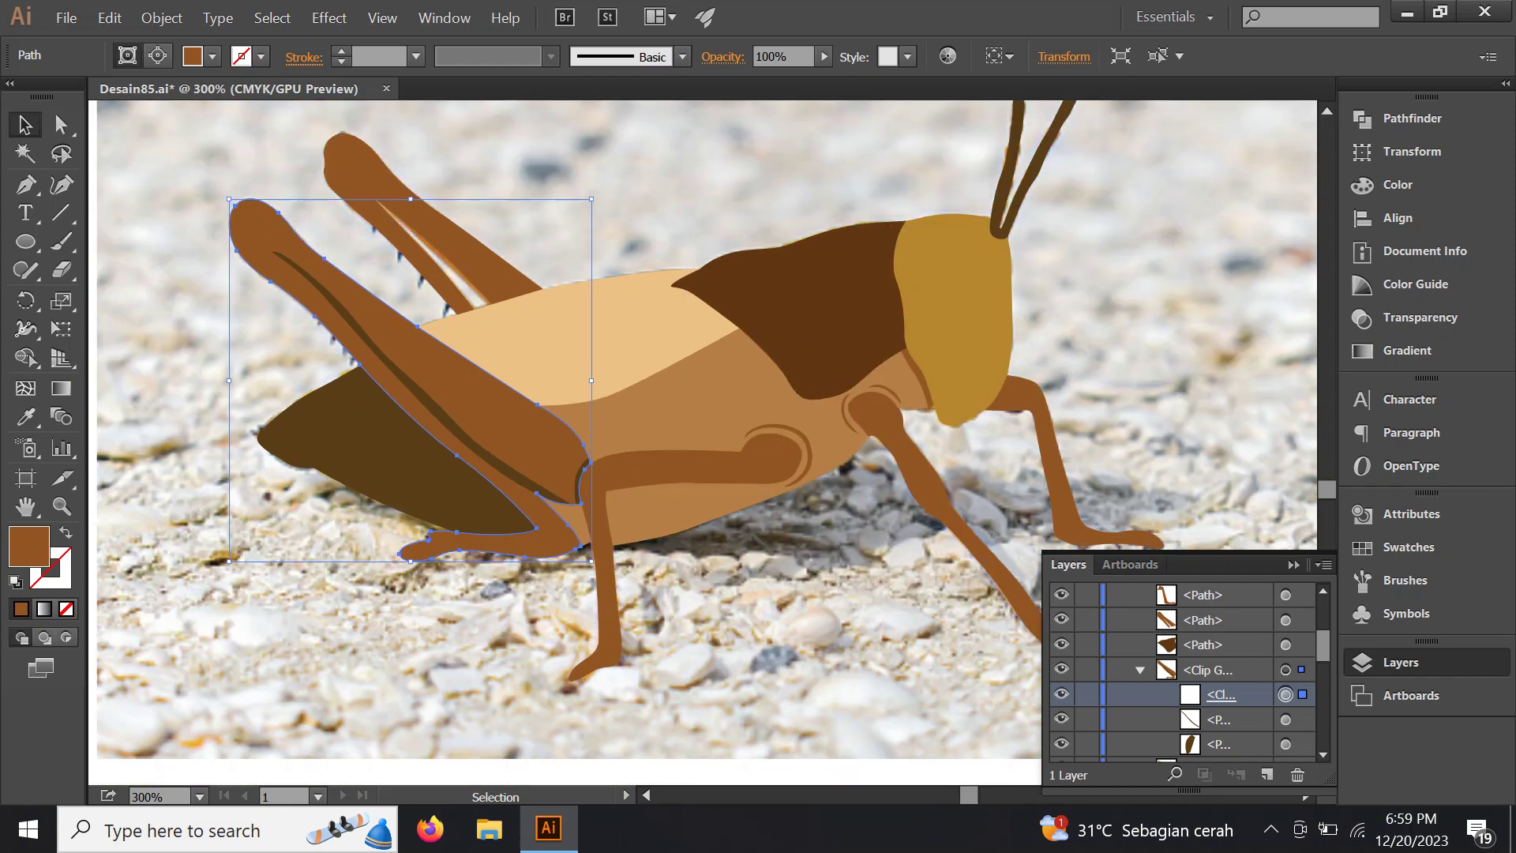
{"action": "key", "text": "a"}
{"action": "key", "text": "ctrl+shift+a"}
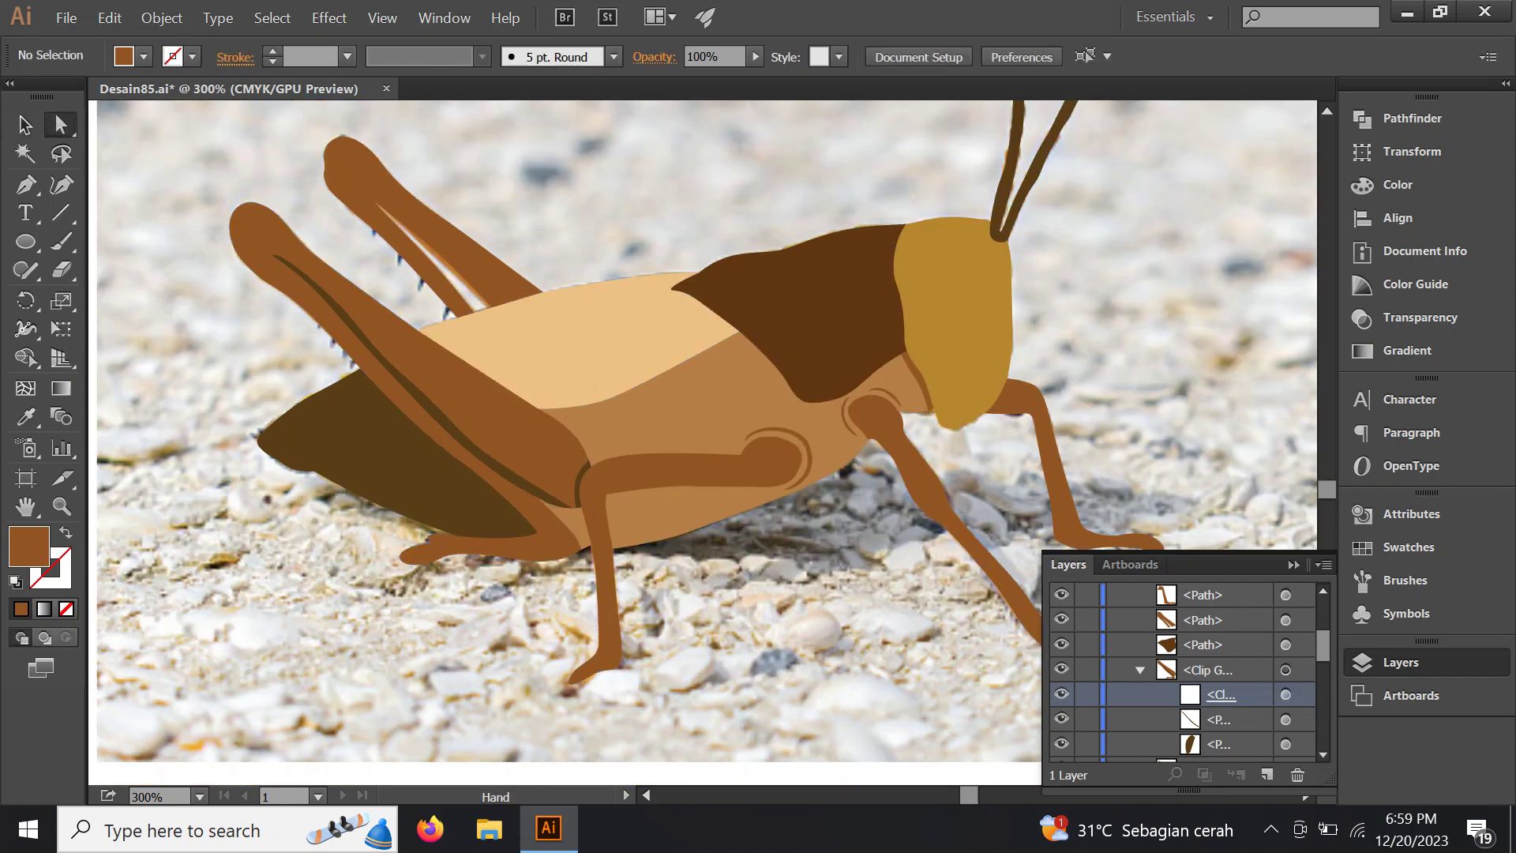
{"action": "scroll", "coordinate": [702, 443], "scroll_direction": "right", "scroll_amount": 1}
{"action": "scroll", "coordinate": [702, 442], "scroll_direction": "right", "scroll_amount": 5}
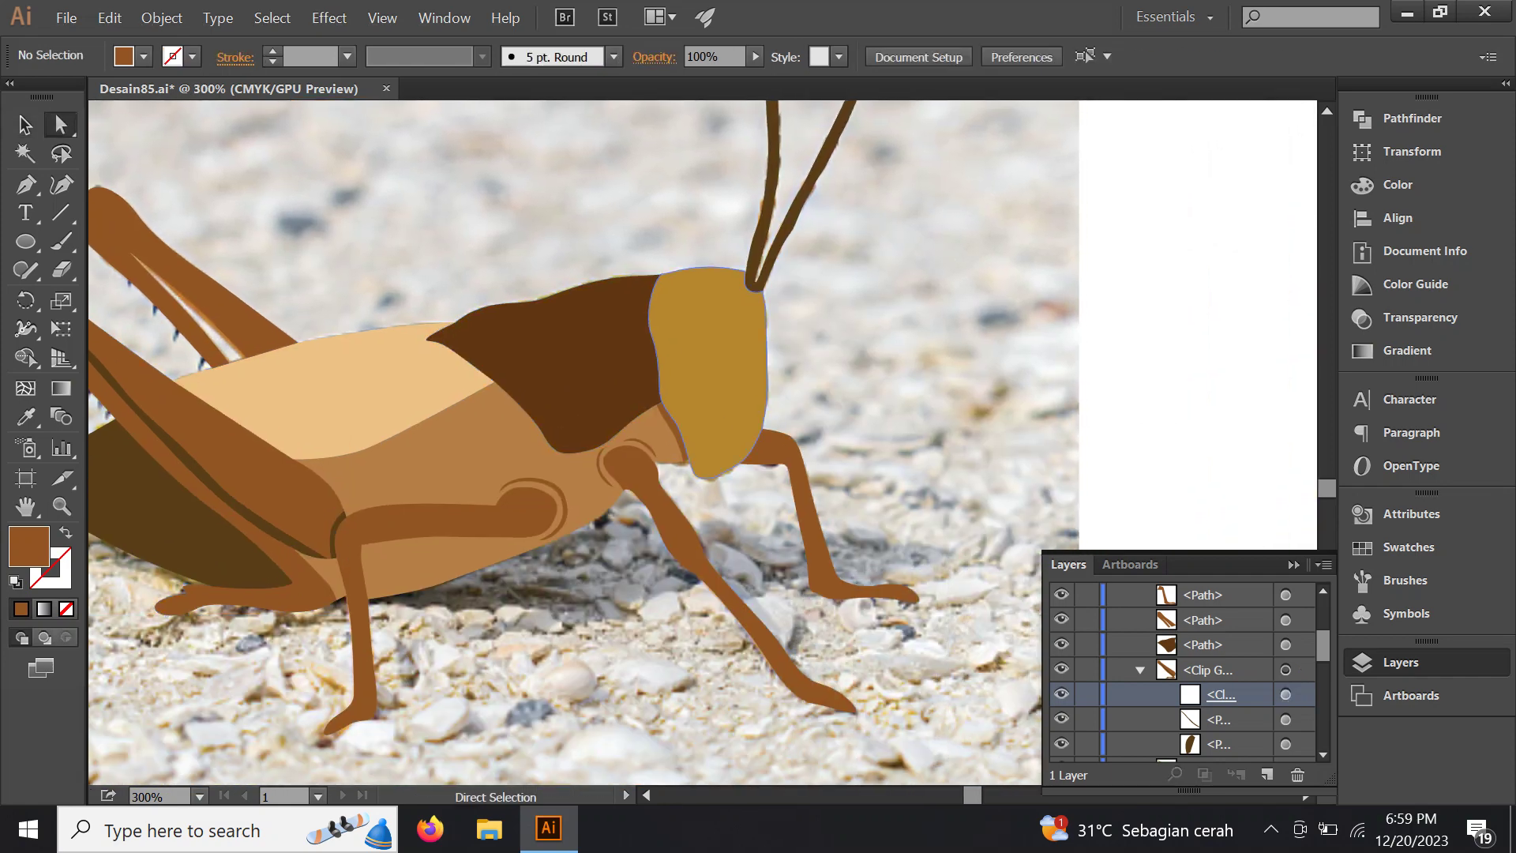
{"action": "key", "text": "ctrl+plus"}
{"action": "key", "text": "ctrl+plus"}
{"action": "key", "text": "ctrl+plus"}
{"action": "key", "text": "ctrl+plus"}
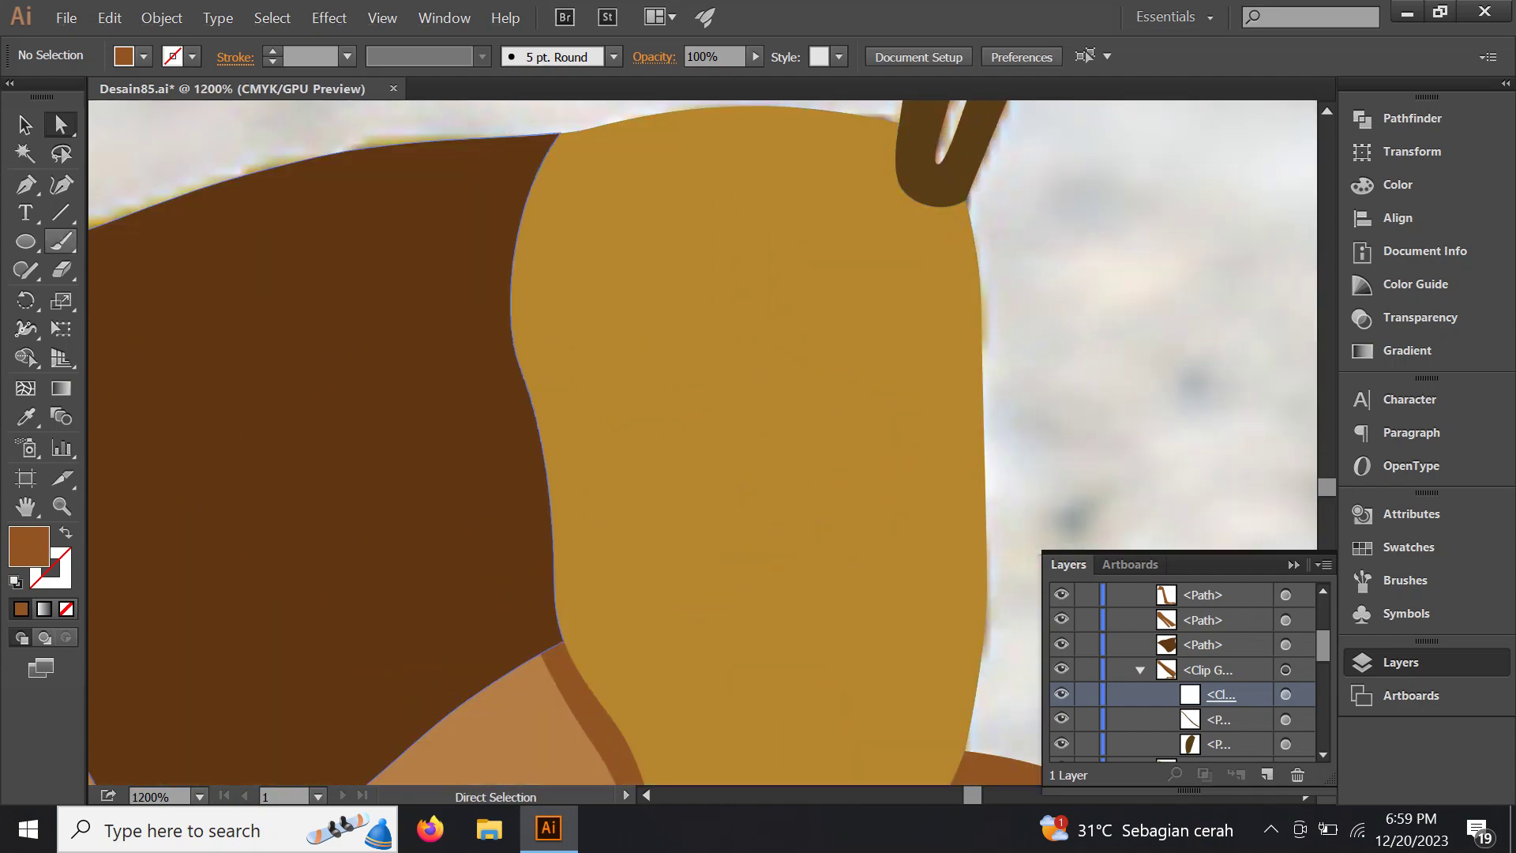
Draw a round eye circle on the head and fill it black from Swatches
{"action": "key", "text": "l"}
{"action": "left_click_drag", "start_coordinate": [661, 237], "coordinate": [877, 452]}
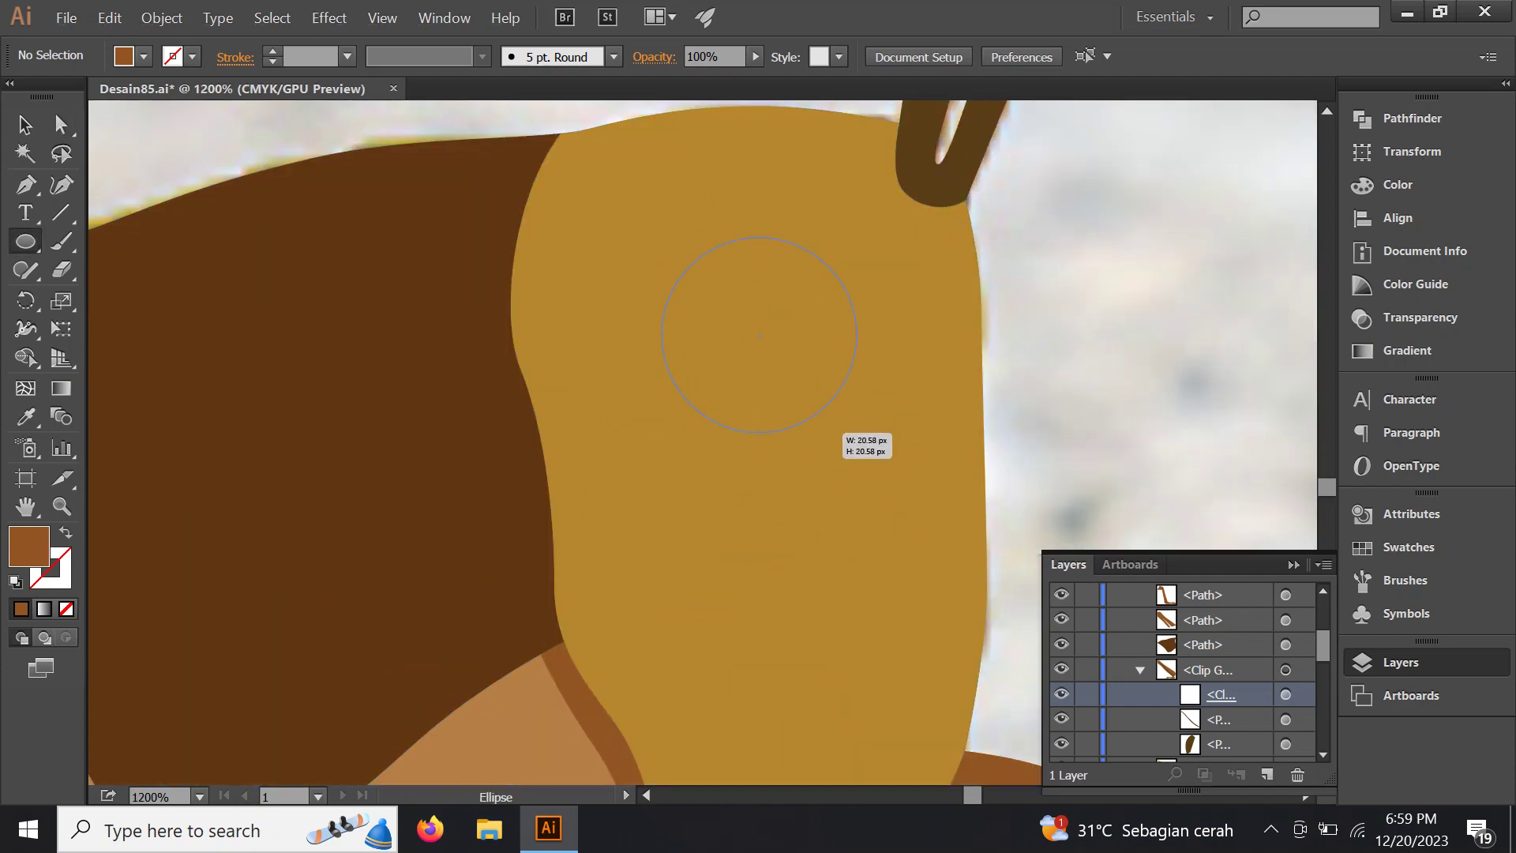
{"action": "key", "text": "ctrl+minus"}
{"action": "key", "text": "ctrl+minus"}
{"action": "key", "text": "ctrl+minus"}
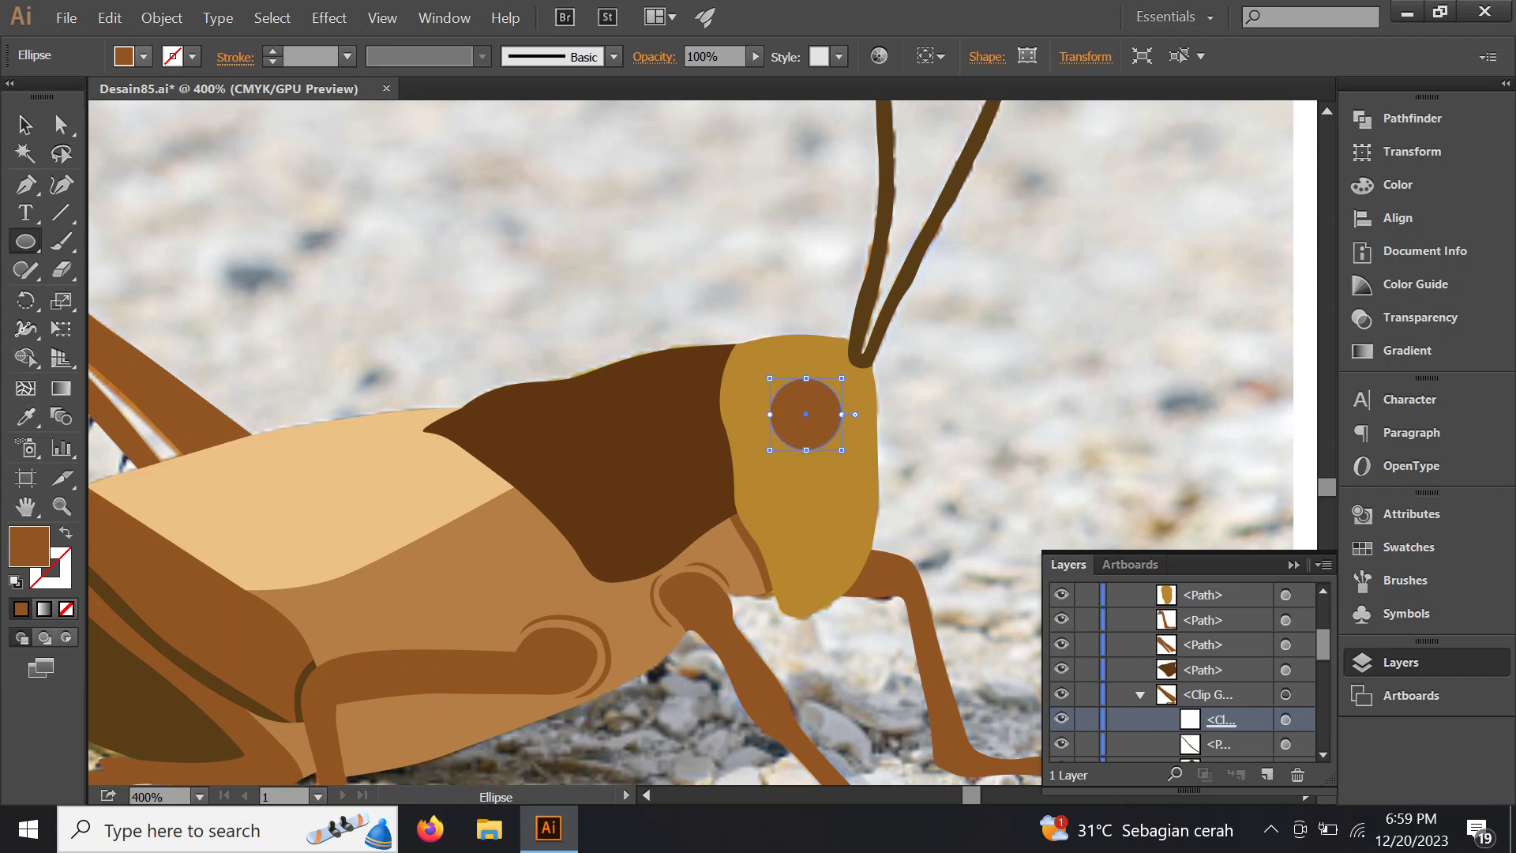
{"action": "left_click", "coordinate": [144, 56]}
{"action": "left_click", "coordinate": [65, 96]}
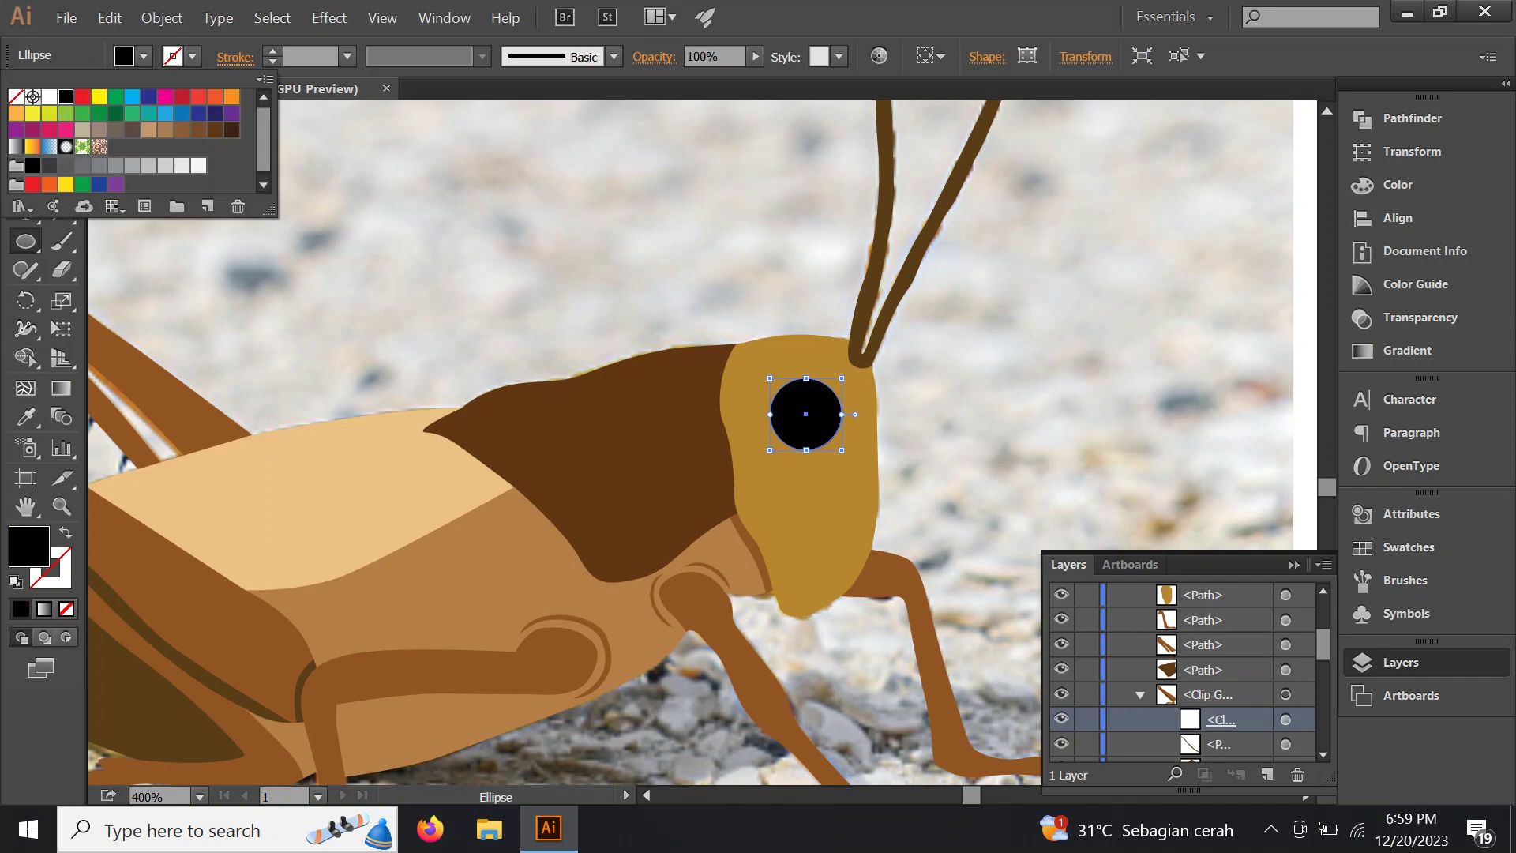
{"action": "key", "text": "Escape"}
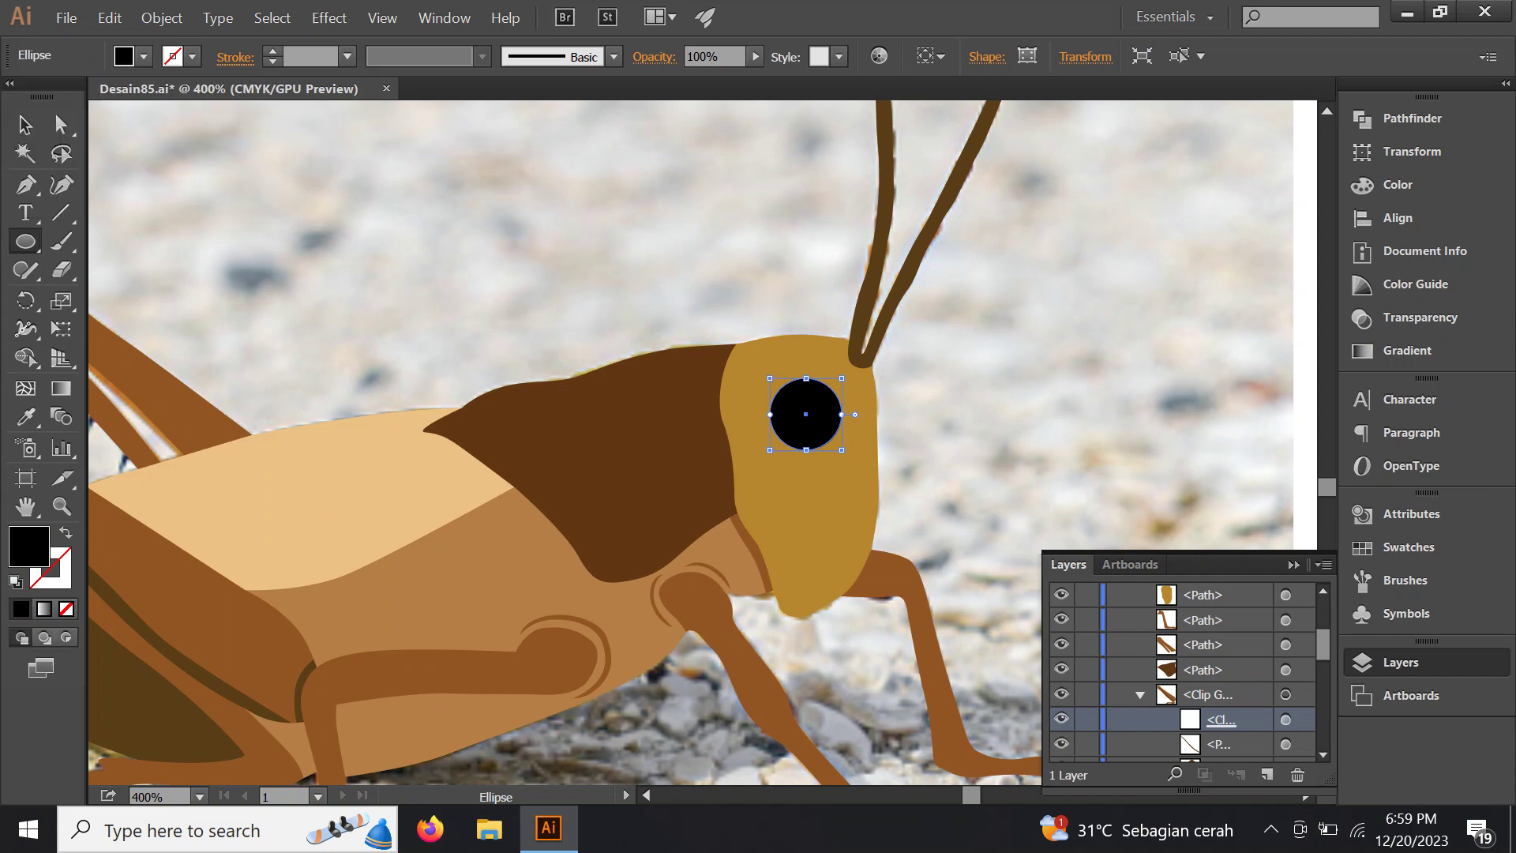
Add a small highlight circle inside the eye and eyedropper white onto it
{"action": "key", "text": "ctrl+equal"}
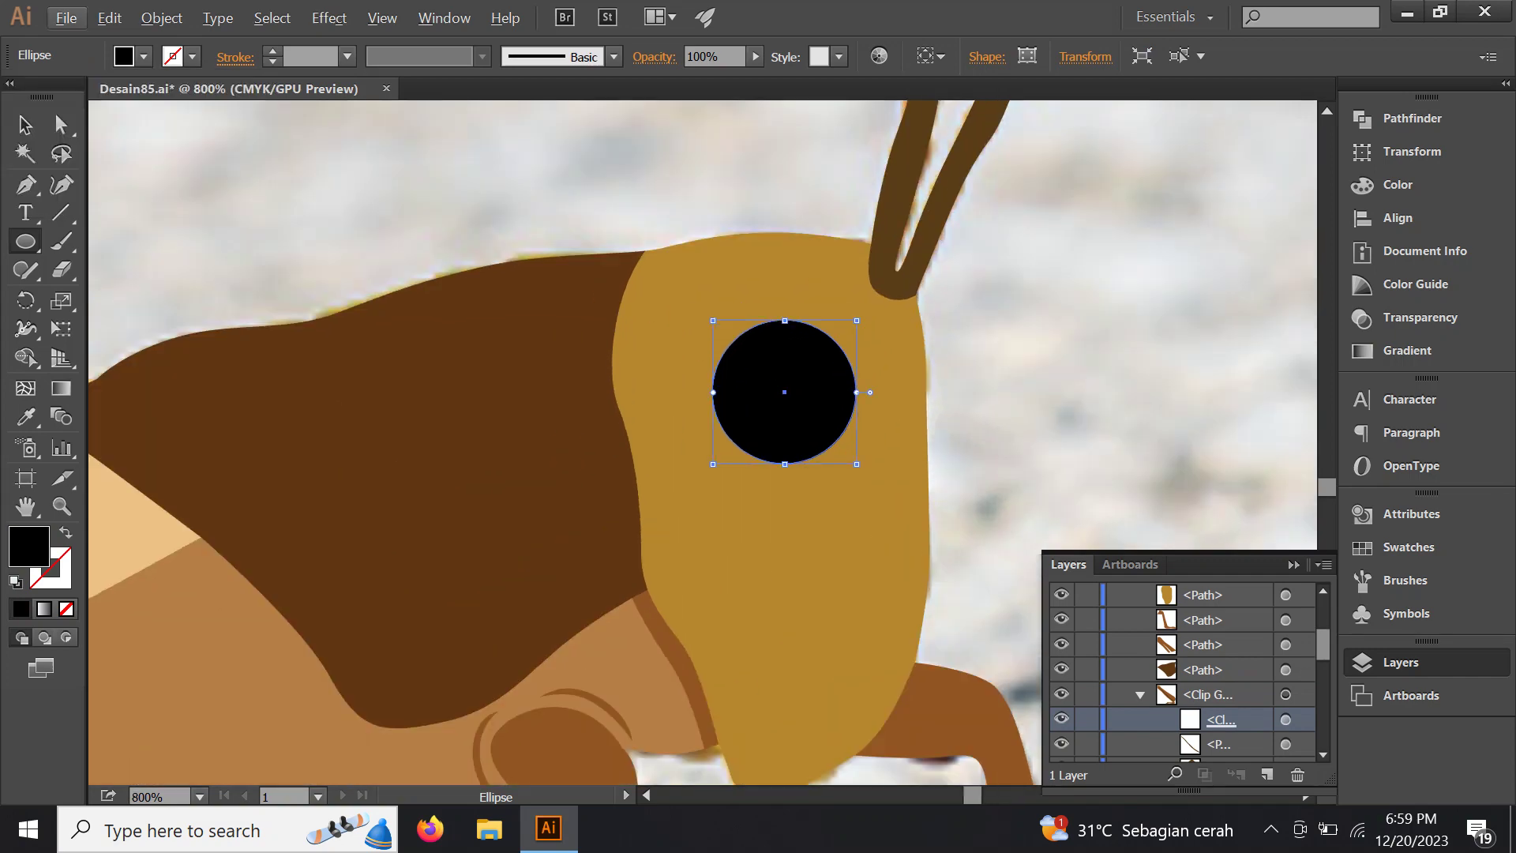
{"action": "key", "text": "ctrl+equal"}
{"action": "mouse_move", "coordinate": [756, 340]}
{"action": "left_mouse_down"}
{"action": "mouse_move", "coordinate": [846, 430]}
{"action": "mouse_move", "coordinate": [747, 332]}
{"action": "left_mouse_up"}
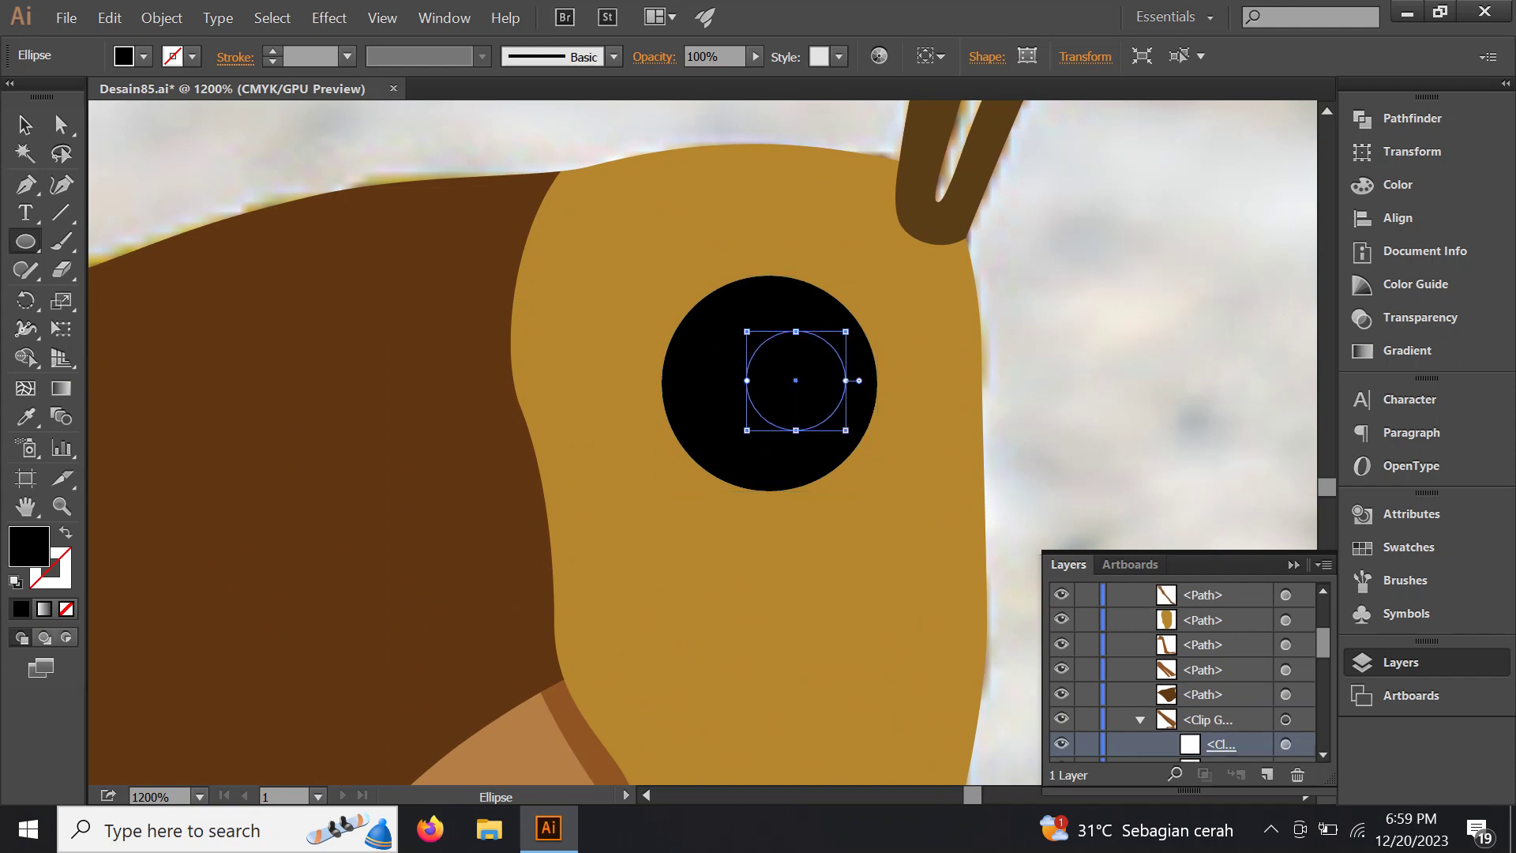
{"action": "key", "text": "i"}
{"action": "key", "text": "ctrl+minus"}
{"action": "key", "text": "ctrl+minus"}
{"action": "key", "text": "ctrl+minus"}
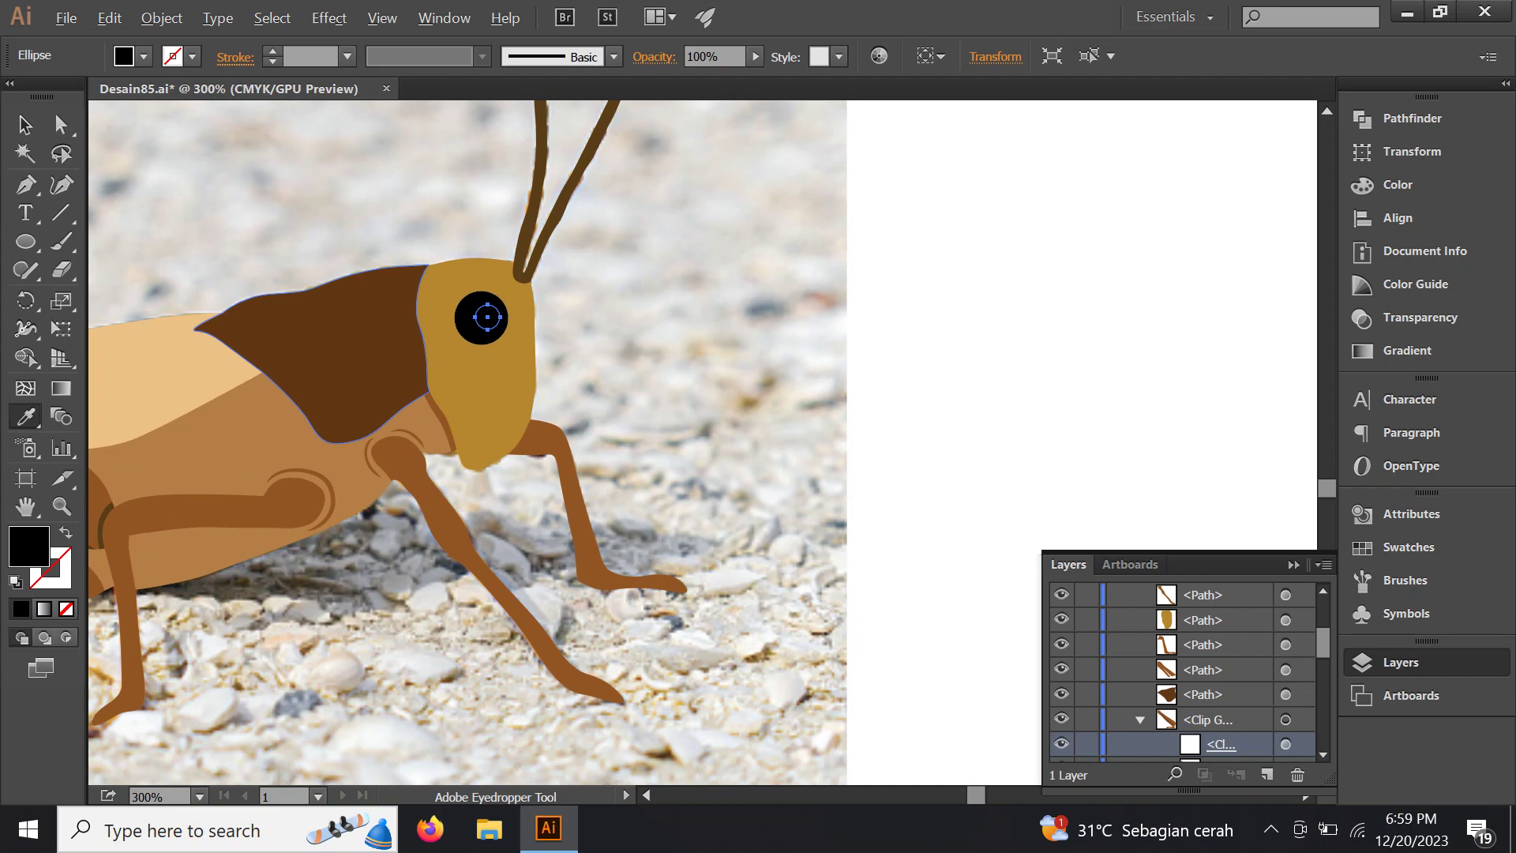
{"action": "left_click", "coordinate": [1026, 316]}
{"action": "key", "text": "ctrl+plus"}
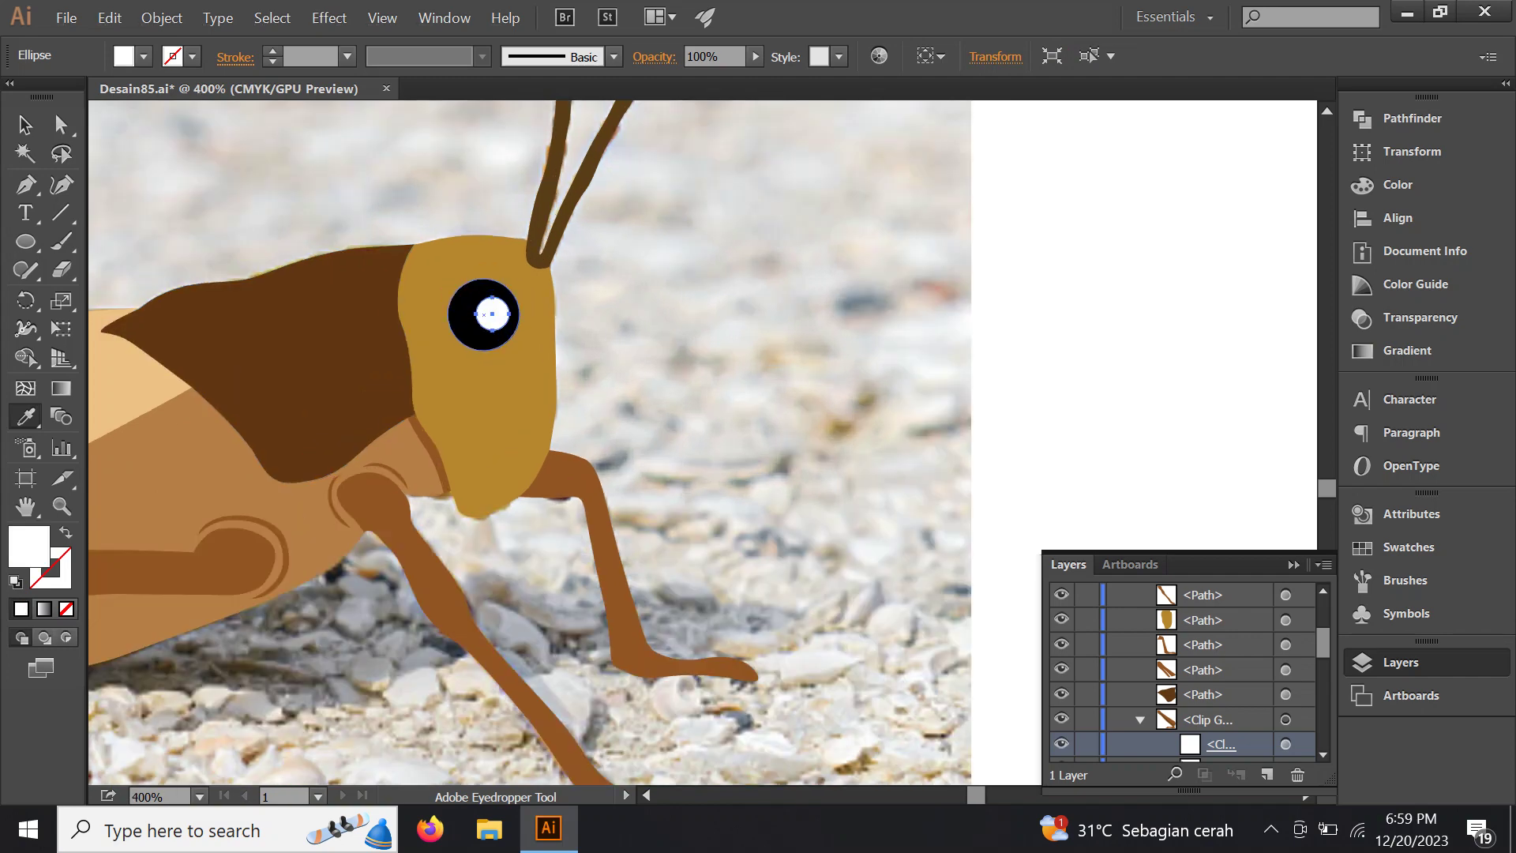
{"action": "key", "text": "ctrl+minus"}
{"action": "key", "text": "ctrl+minus"}
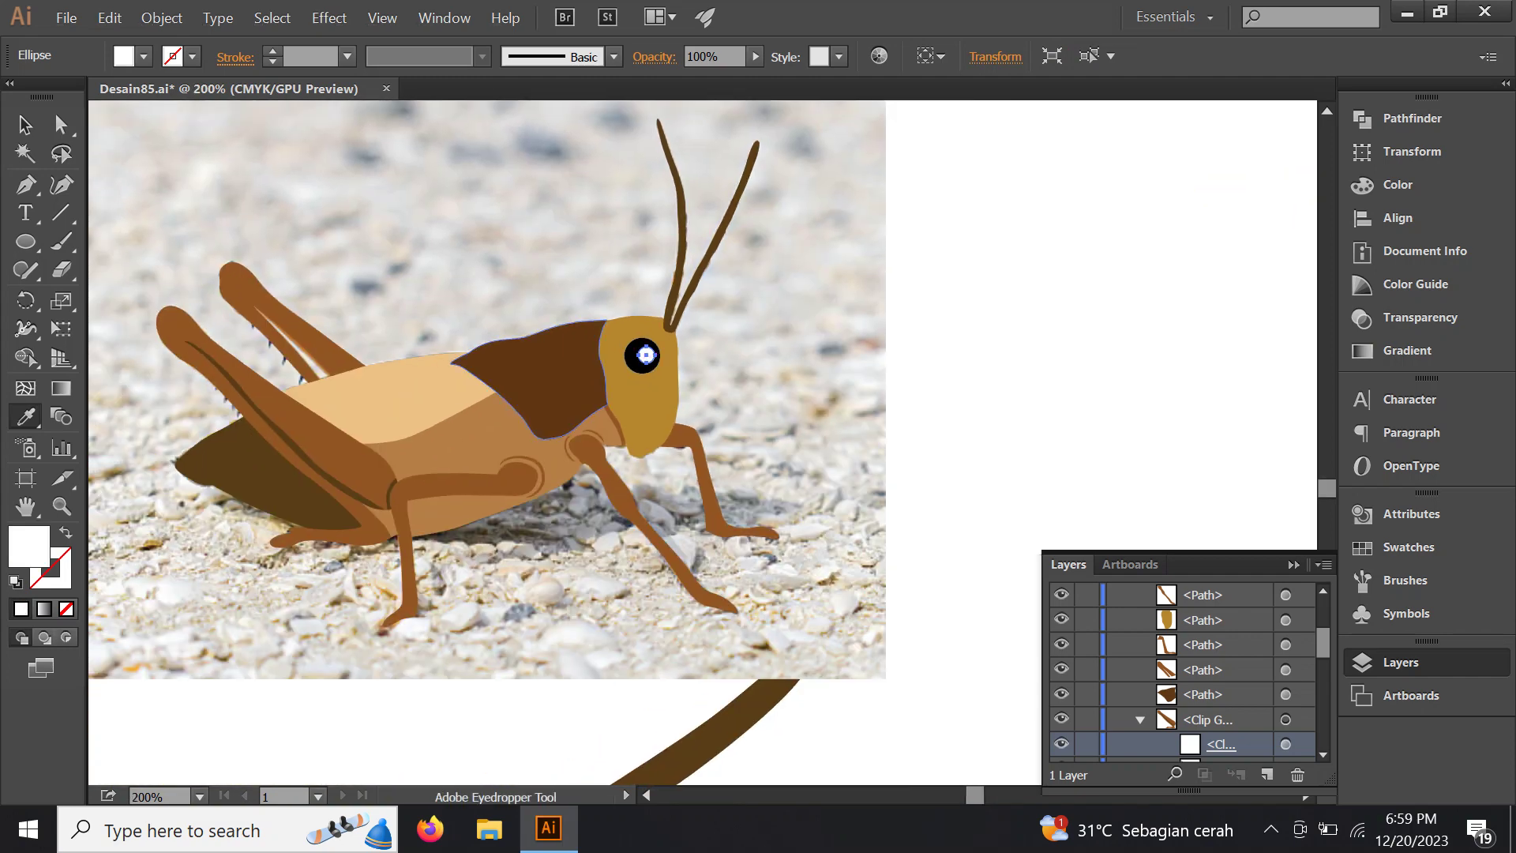
{"action": "left_click_drag", "start_coordinate": [473, 395], "coordinate": [514, 398]}
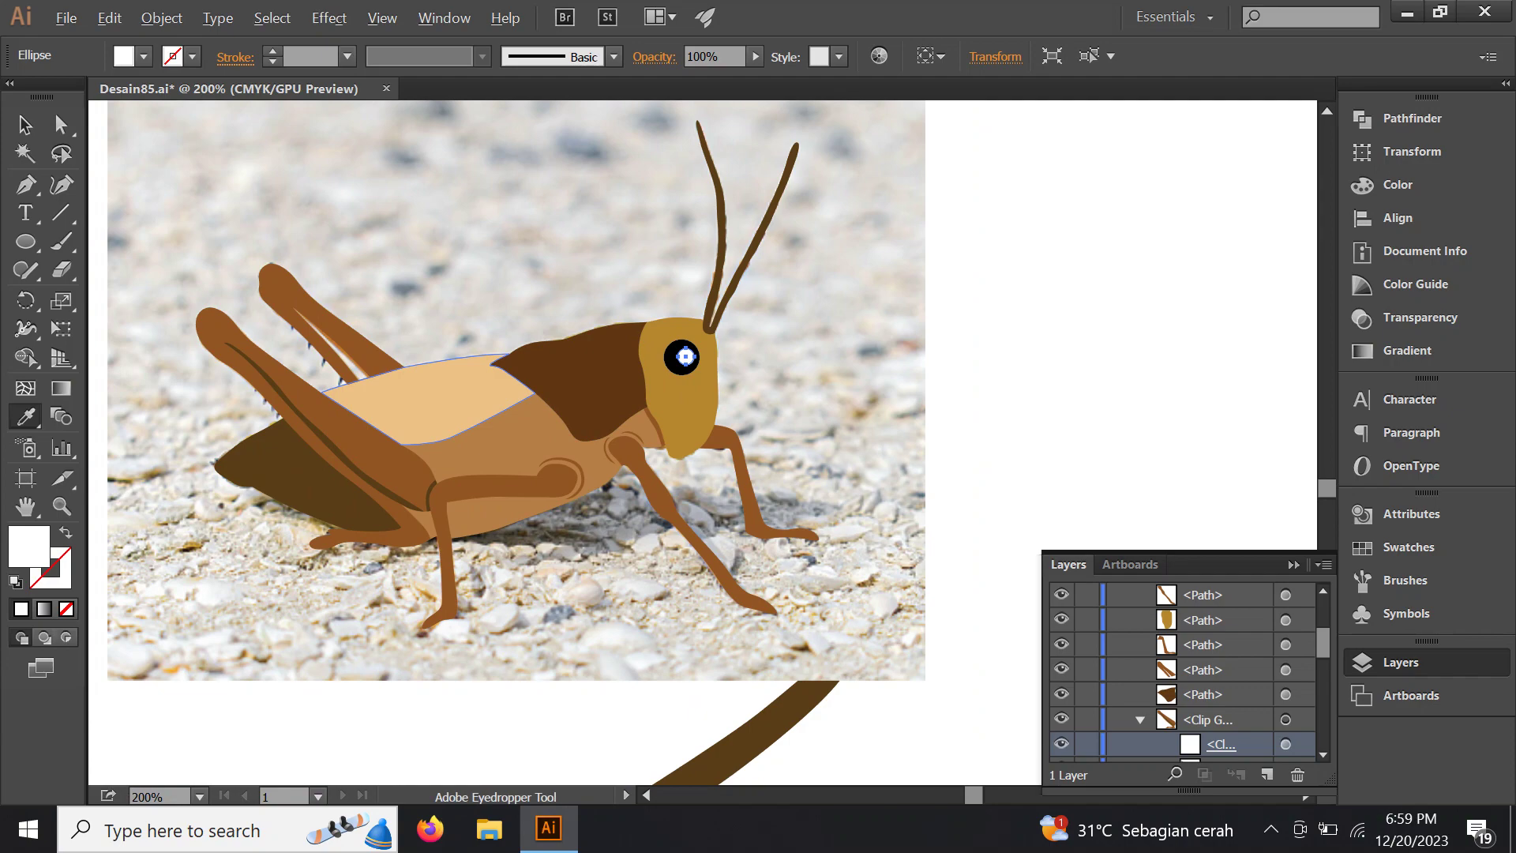
{"action": "scroll", "coordinate": [462, 391], "scroll_direction": "up", "scroll_amount": 3}
{"action": "scroll", "coordinate": [462, 391], "scroll_direction": "up", "scroll_amount": 3}
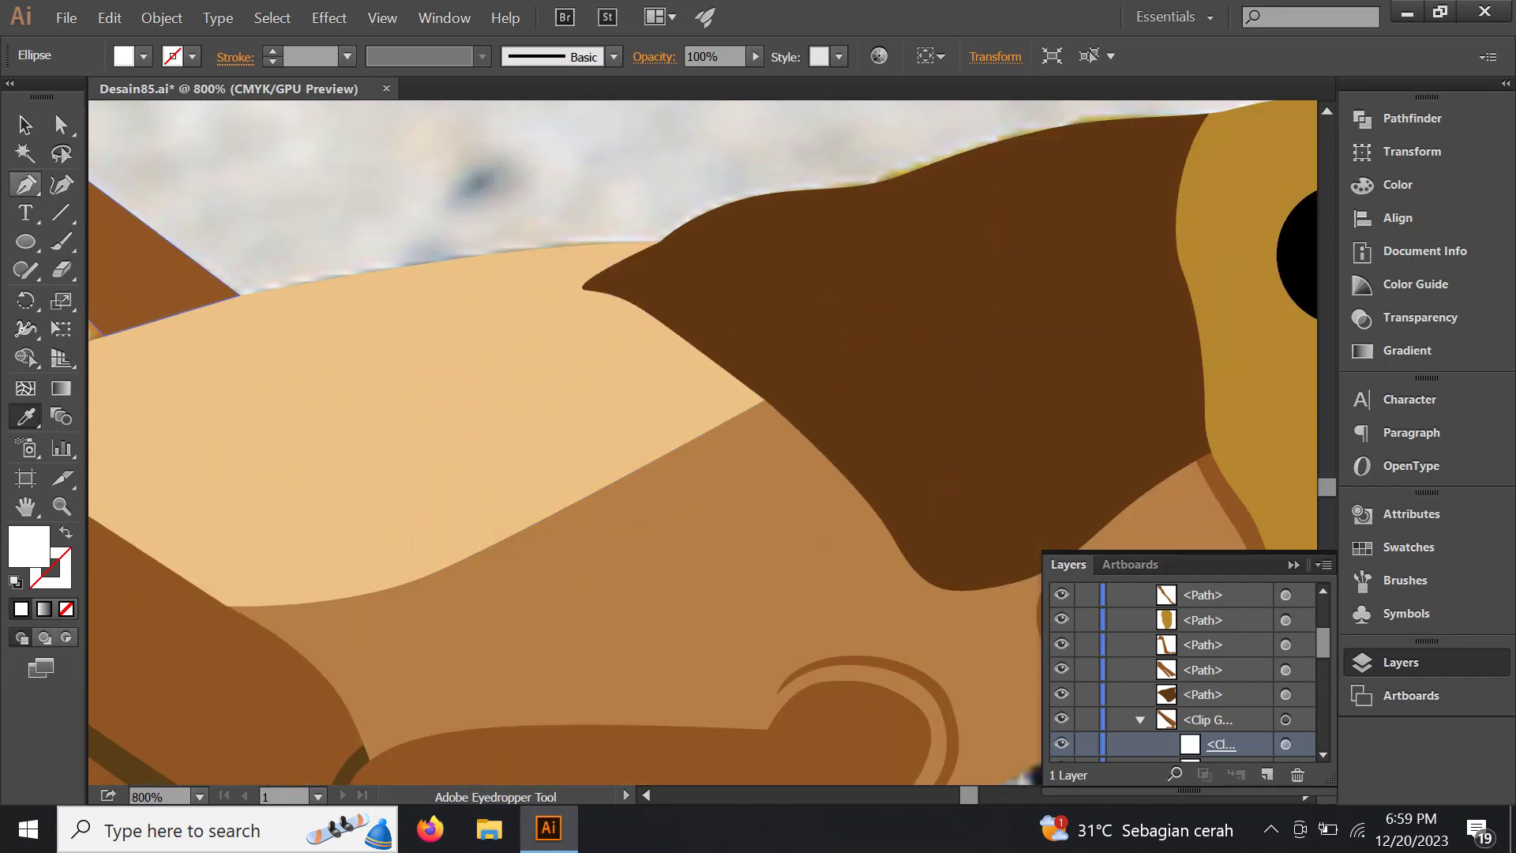
Draw a thin curved streak shape on the pale wing with the Pen tool
{"action": "left_click", "coordinate": [26, 184]}
{"action": "left_click", "coordinate": [446, 301]}
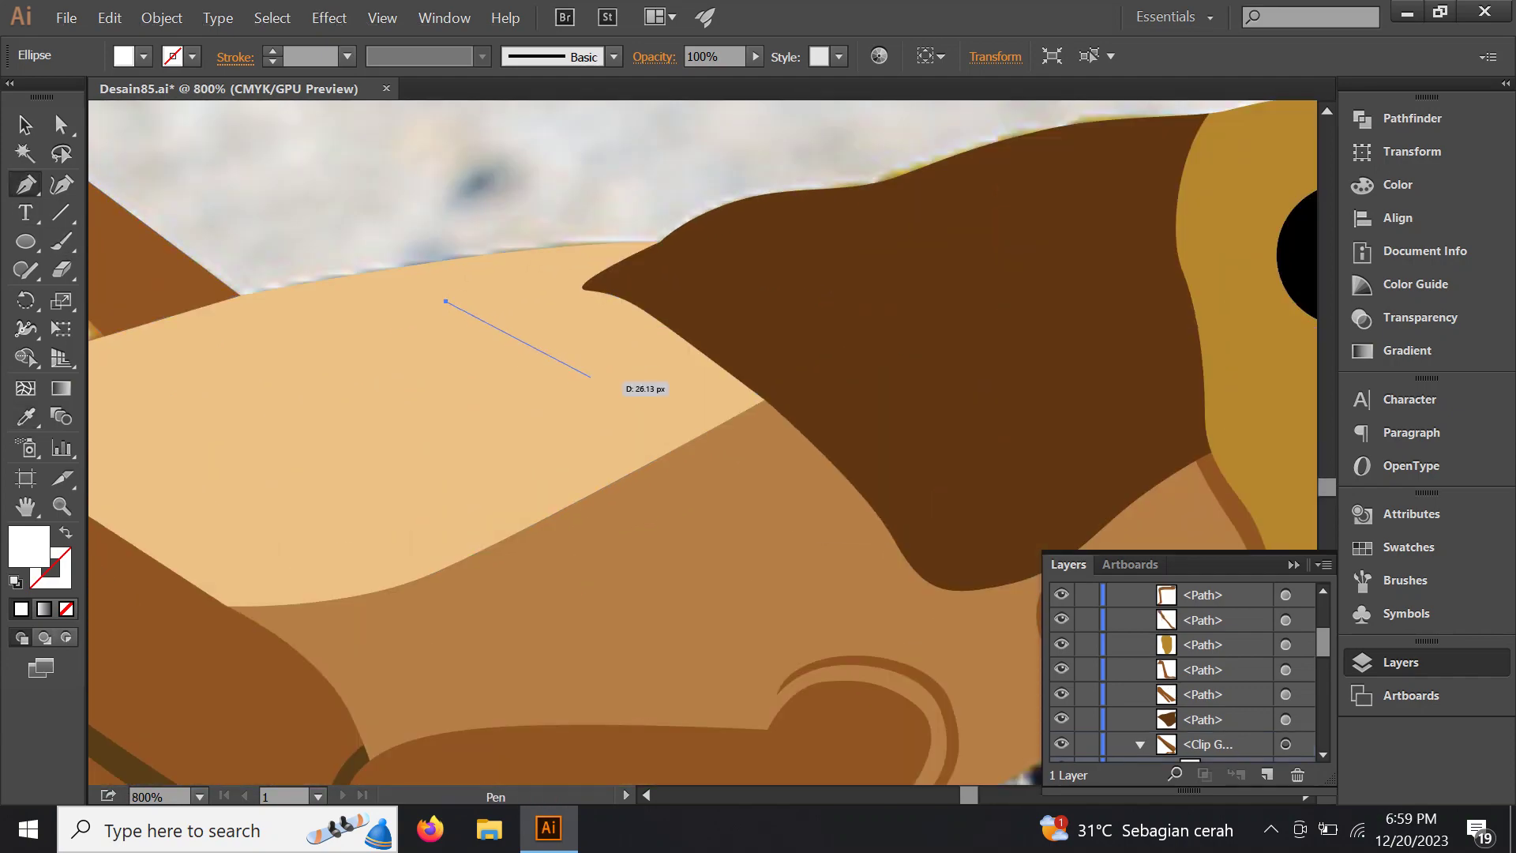
{"action": "left_click_drag", "start_coordinate": [360, 402], "coordinate": [644, 296]}
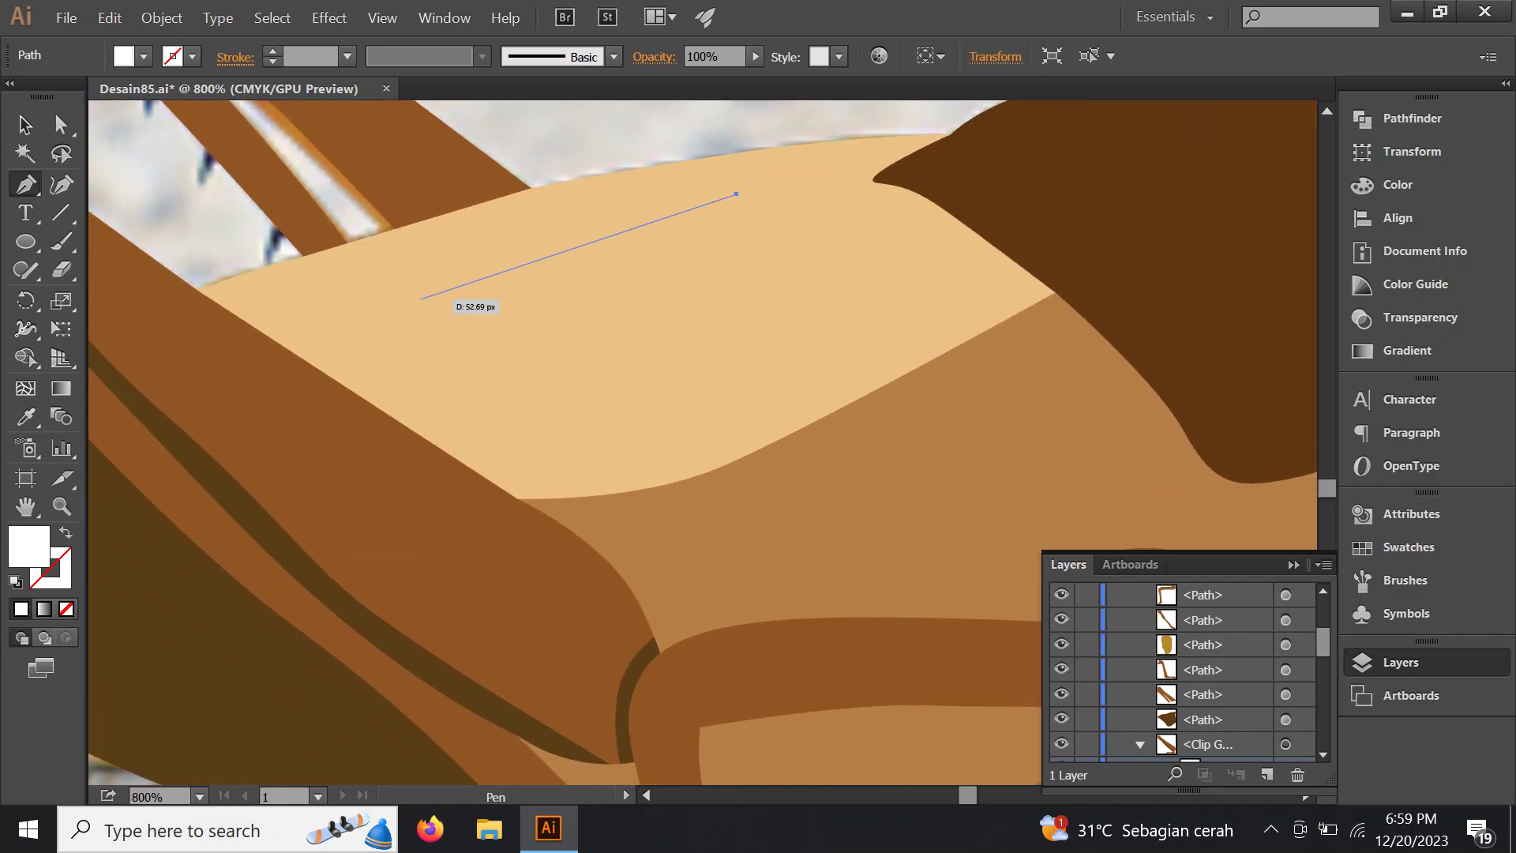
{"action": "left_click_drag", "start_coordinate": [409, 300], "coordinate": [276, 365]}
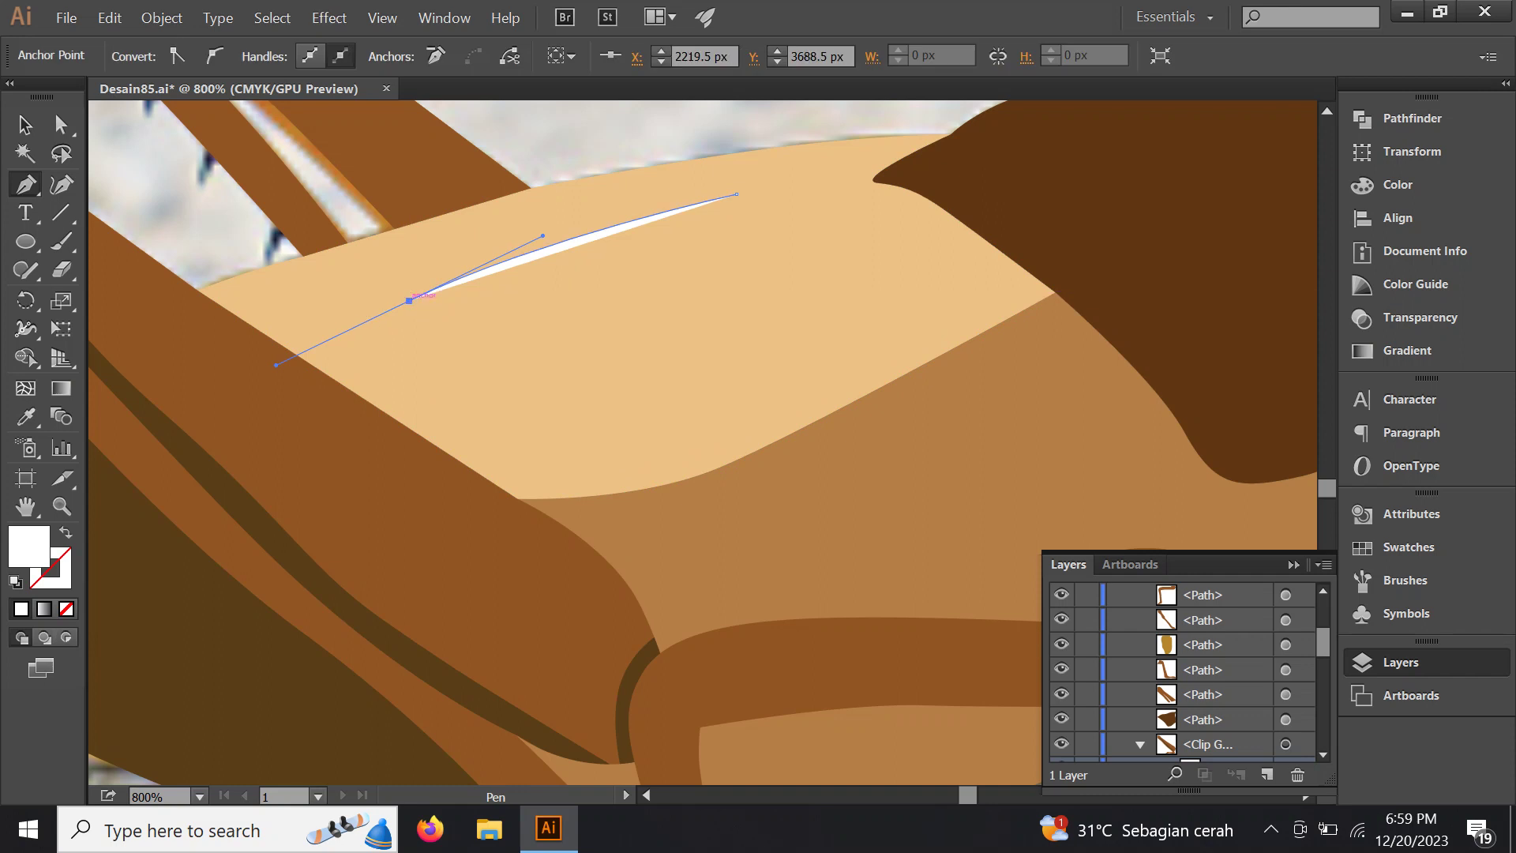
{"action": "left_click", "coordinate": [409, 300]}
{"action": "mouse_move", "coordinate": [576, 223]}
{"action": "left_mouse_down"}
{"action": "mouse_move", "coordinate": [699, 191]}
{"action": "mouse_move", "coordinate": [757, 196]}
{"action": "mouse_move", "coordinate": [736, 193]}
{"action": "left_mouse_up"}
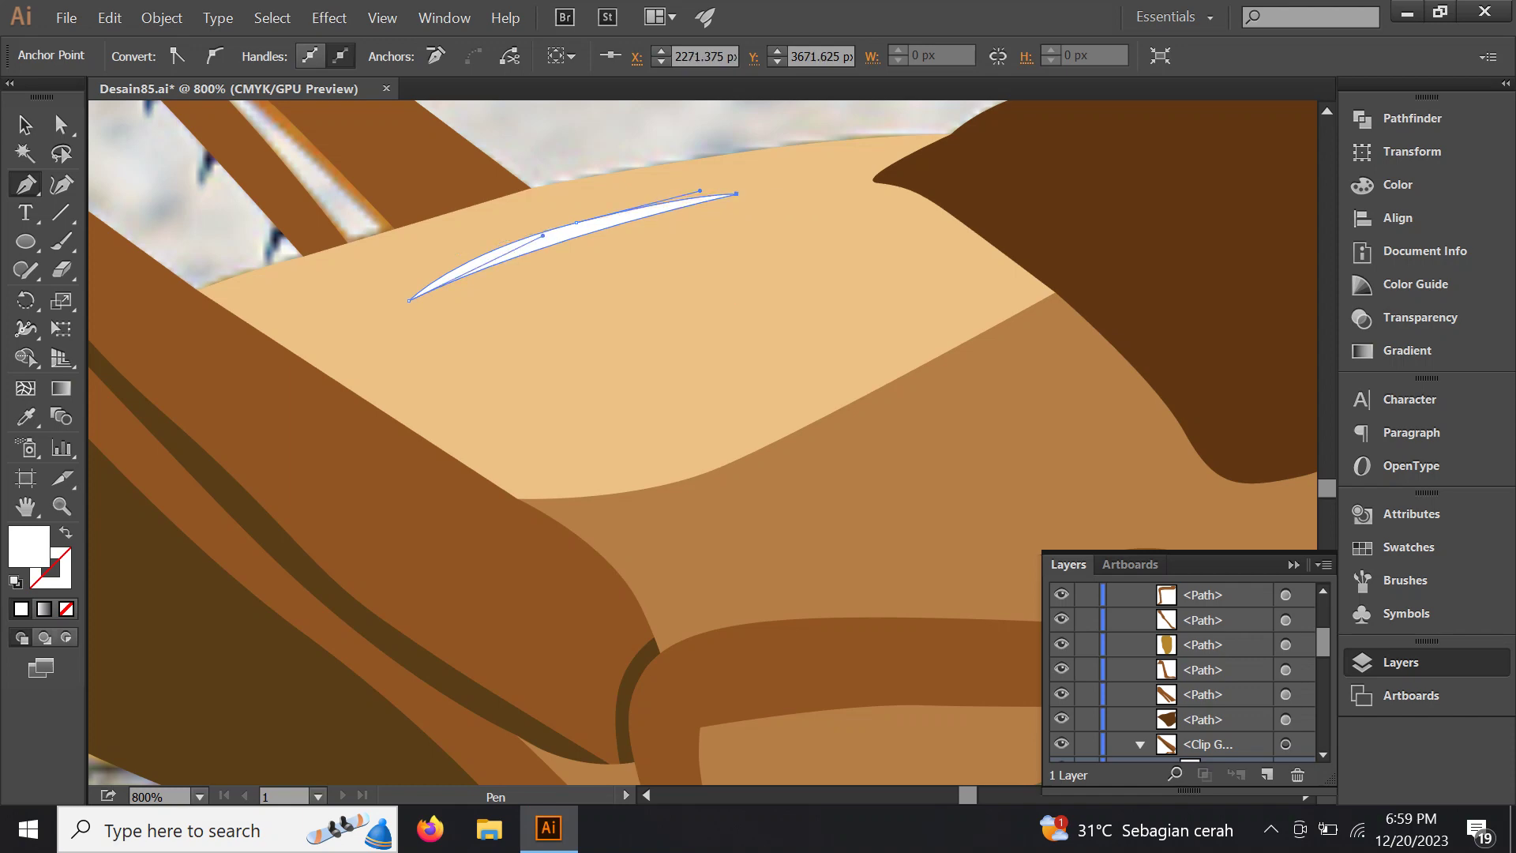
Eyedropper the tan stripe colour from the finished grasshopper's wing onto the streak
{"action": "key", "text": "i"}
{"action": "key", "text": "ctrl+minus"}
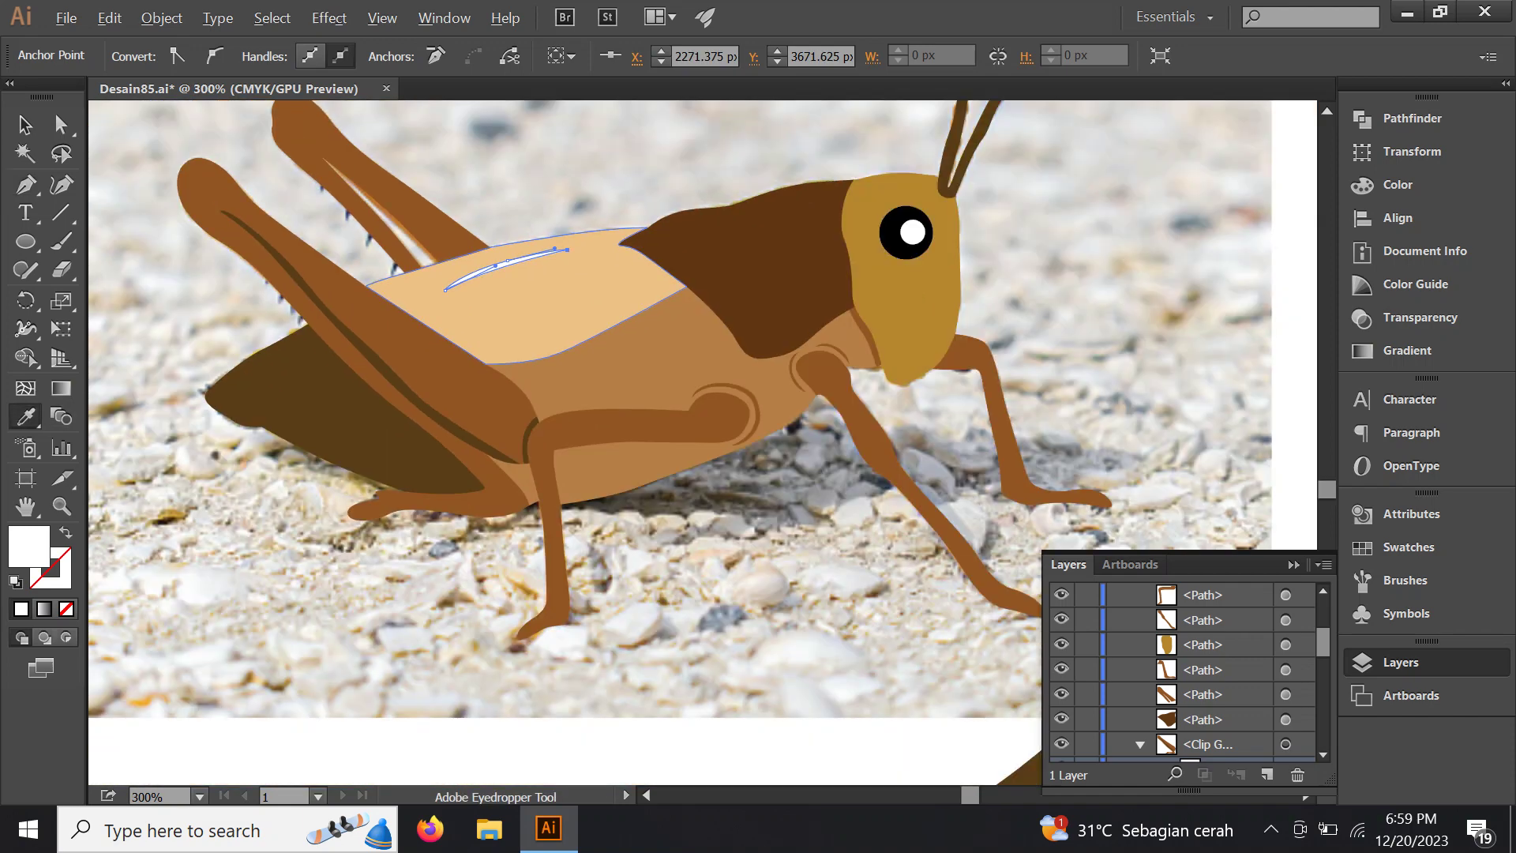
{"action": "key", "text": "ctrl+minus"}
{"action": "key", "text": "ctrl+minus"}
{"action": "left_click_drag", "start_coordinate": [506, 276], "coordinate": [774, 178]}
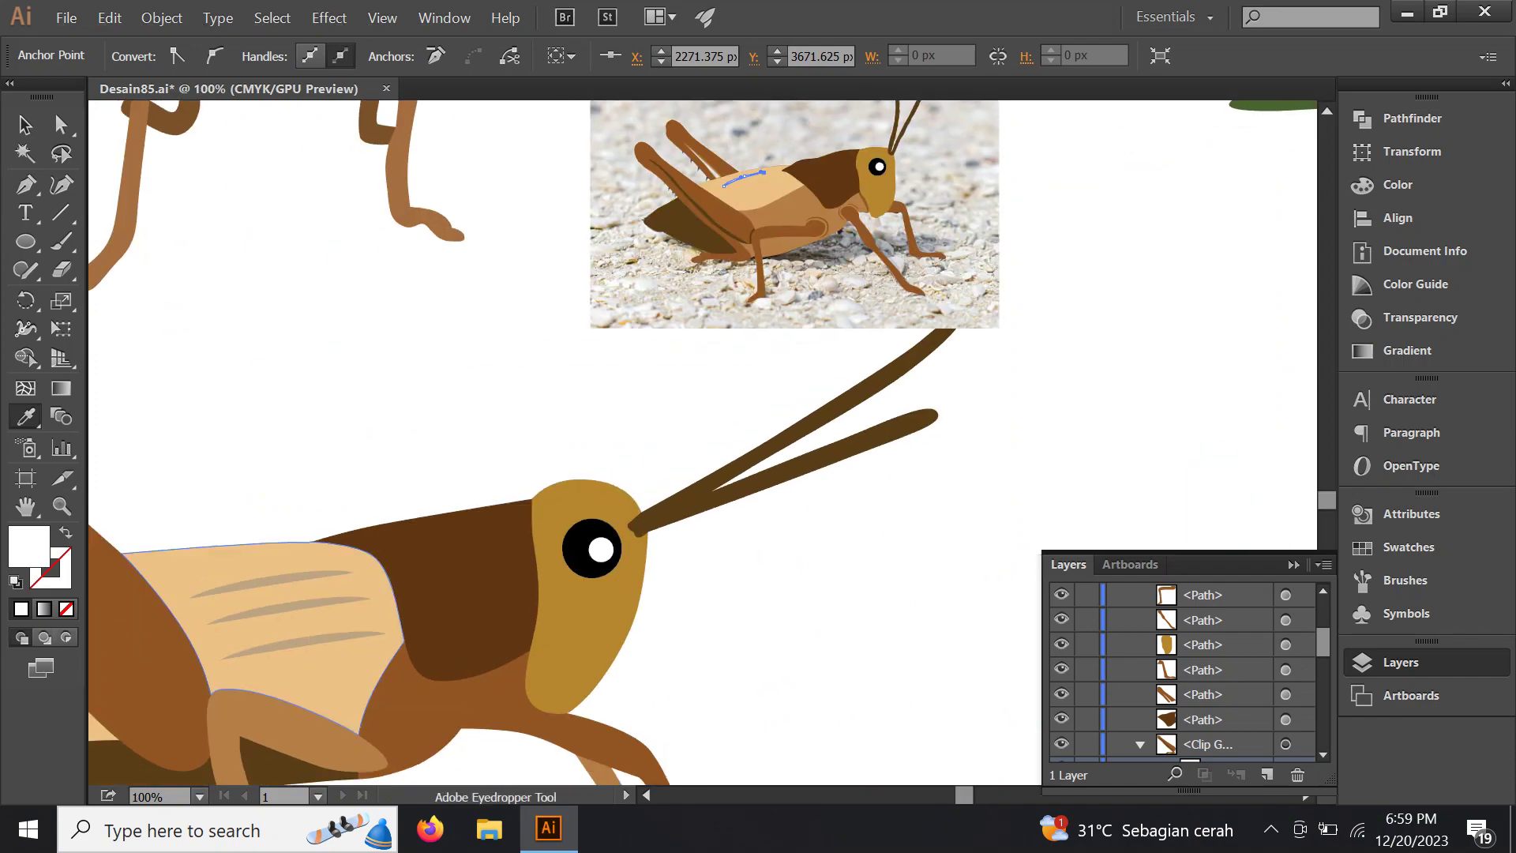
{"action": "left_click", "coordinate": [315, 570]}
{"action": "left_click_drag", "start_coordinate": [316, 570], "coordinate": [198, 669]}
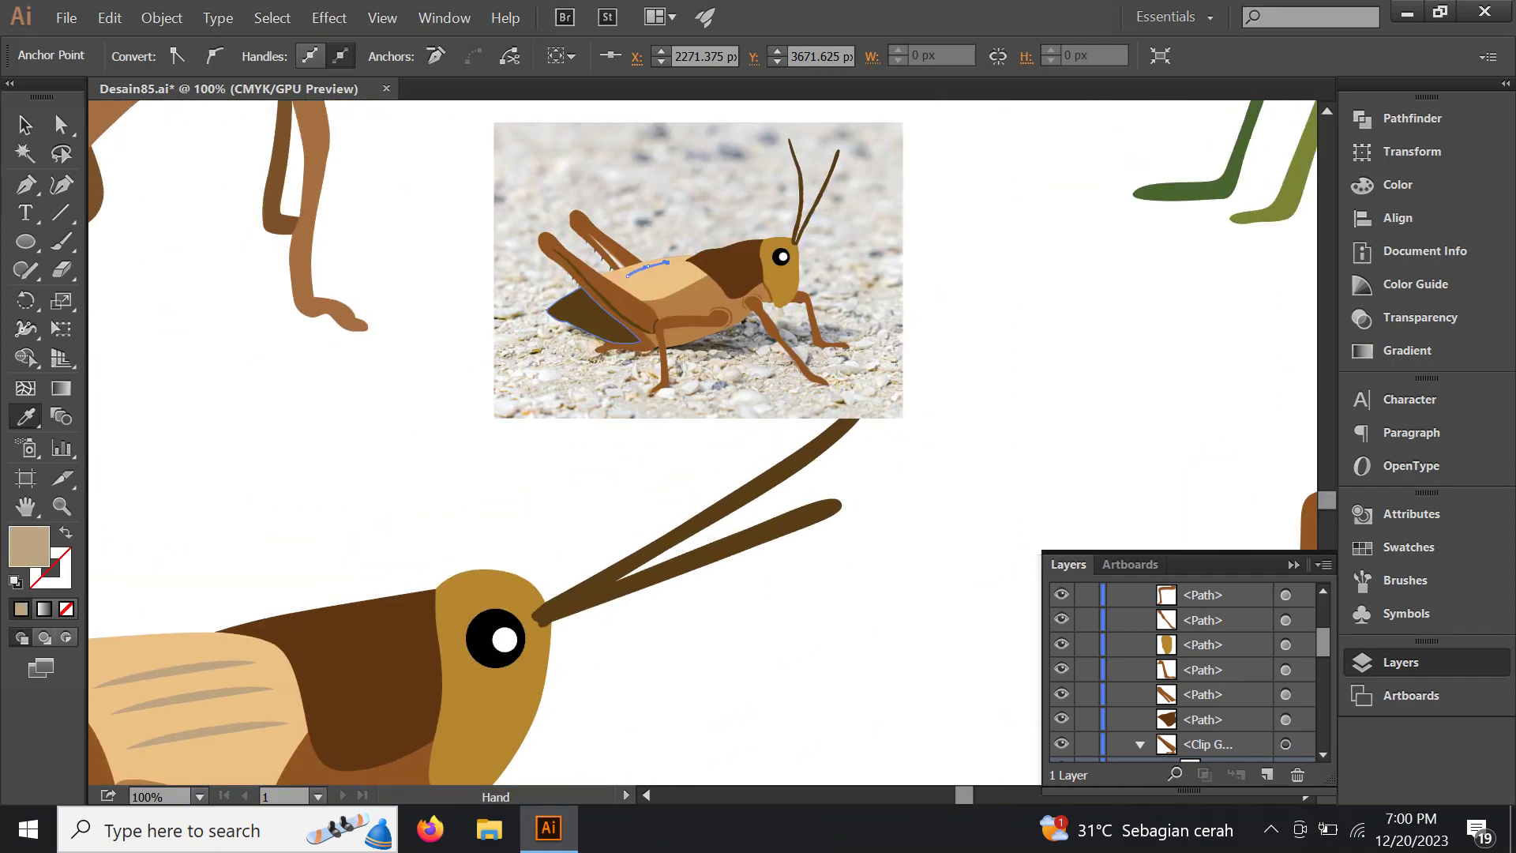
{"action": "key", "text": "ctrl+plus"}
{"action": "key", "text": "ctrl+plus"}
{"action": "key", "text": "ctrl+plus"}
{"action": "key", "text": "ctrl+plus"}
{"action": "key", "text": "ctrl+plus"}
{"action": "key", "text": "ctrl+plus"}
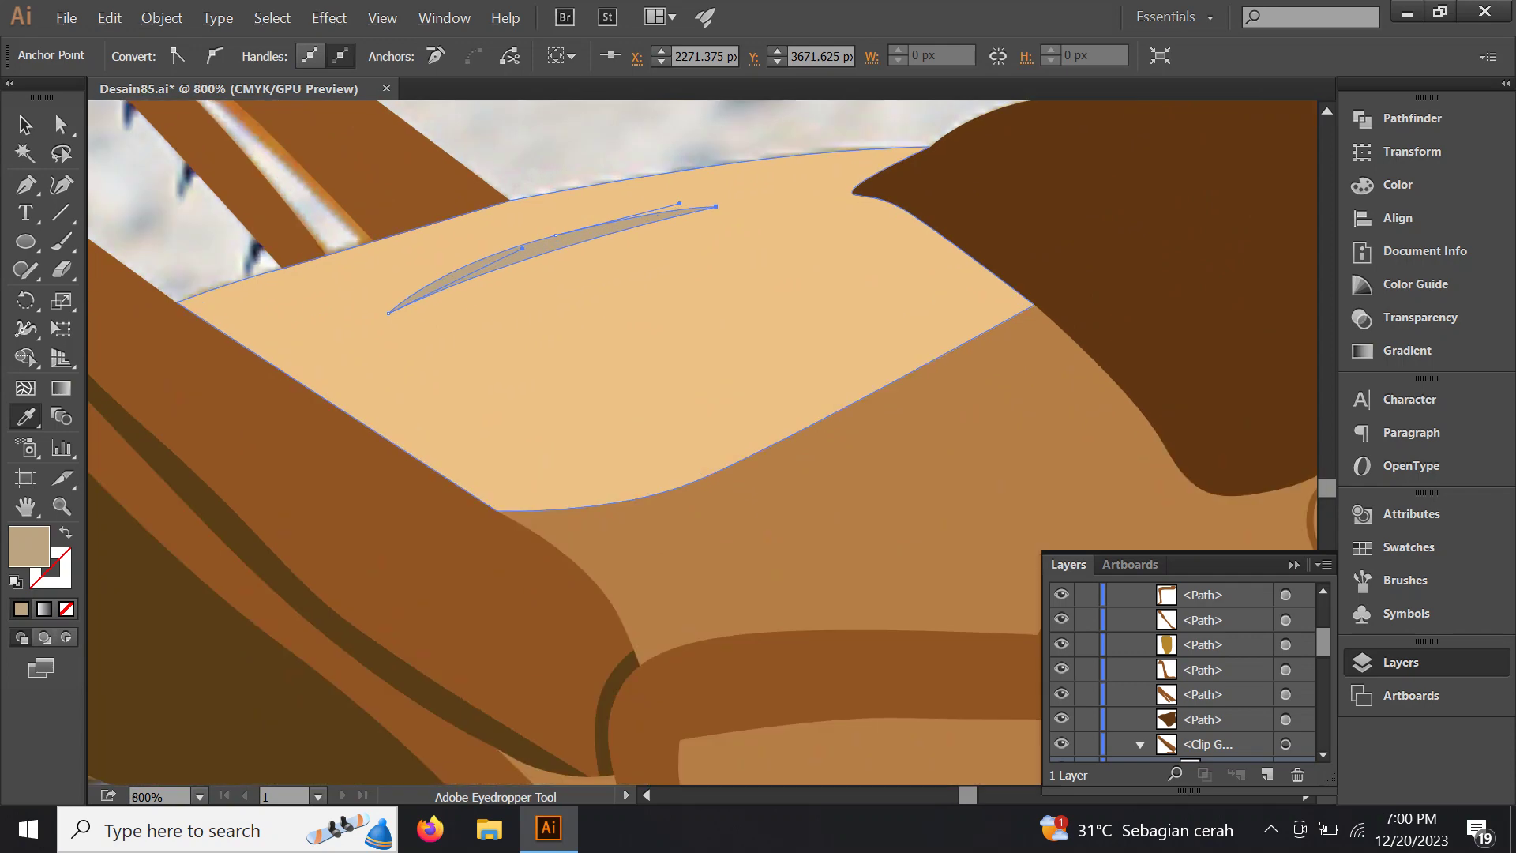
{"action": "key", "text": "v"}
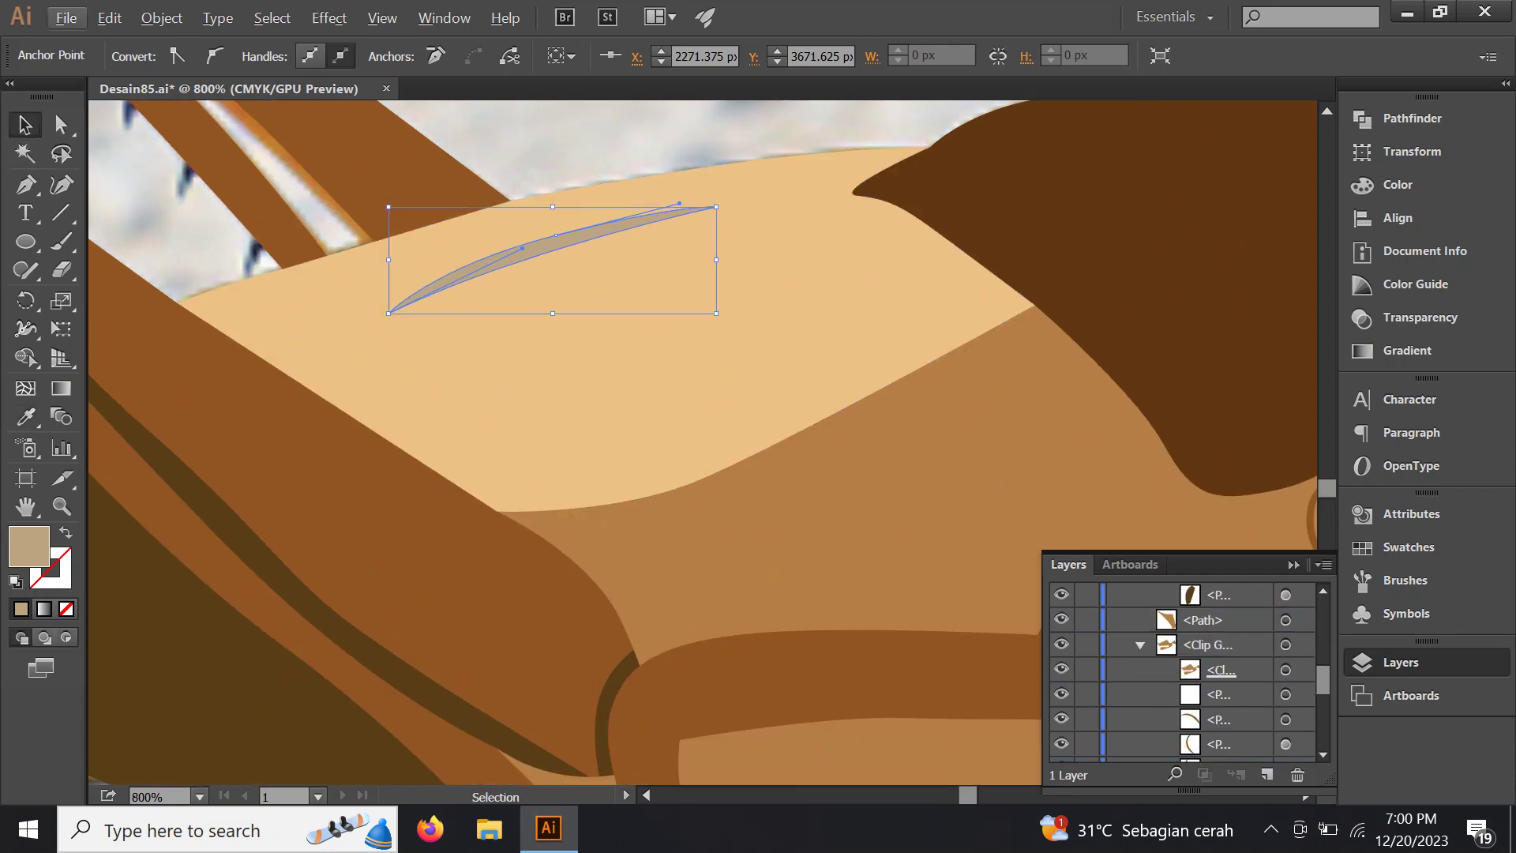
Alt-drag two copies of the tan wing streak below it, giving three parallel stripes
{"action": "left_click", "coordinate": [389, 212]}
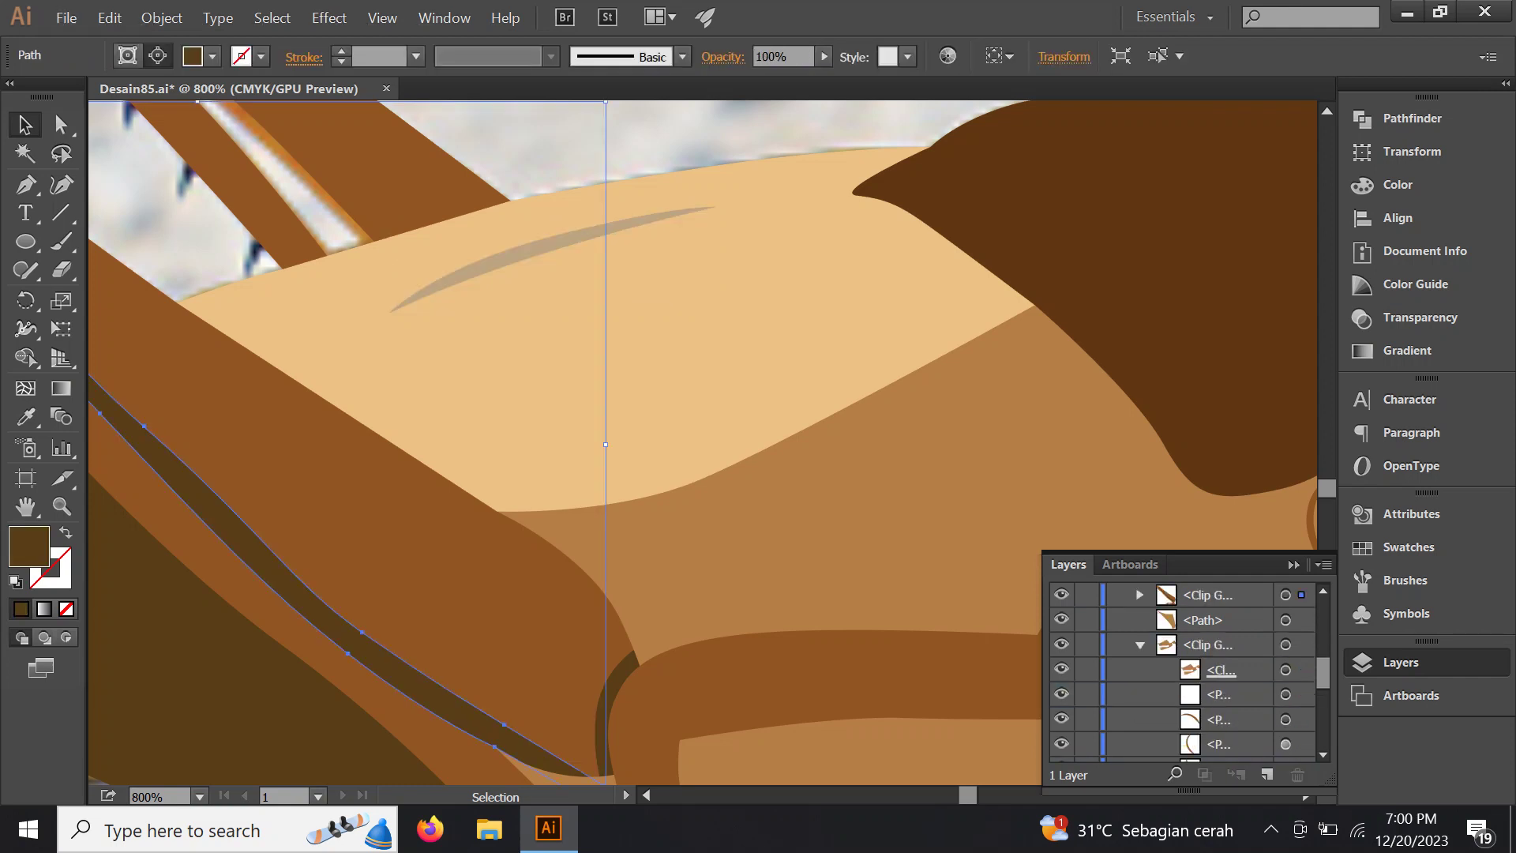
{"action": "scroll", "coordinate": [1185, 672], "scroll_direction": "up", "scroll_amount": 3}
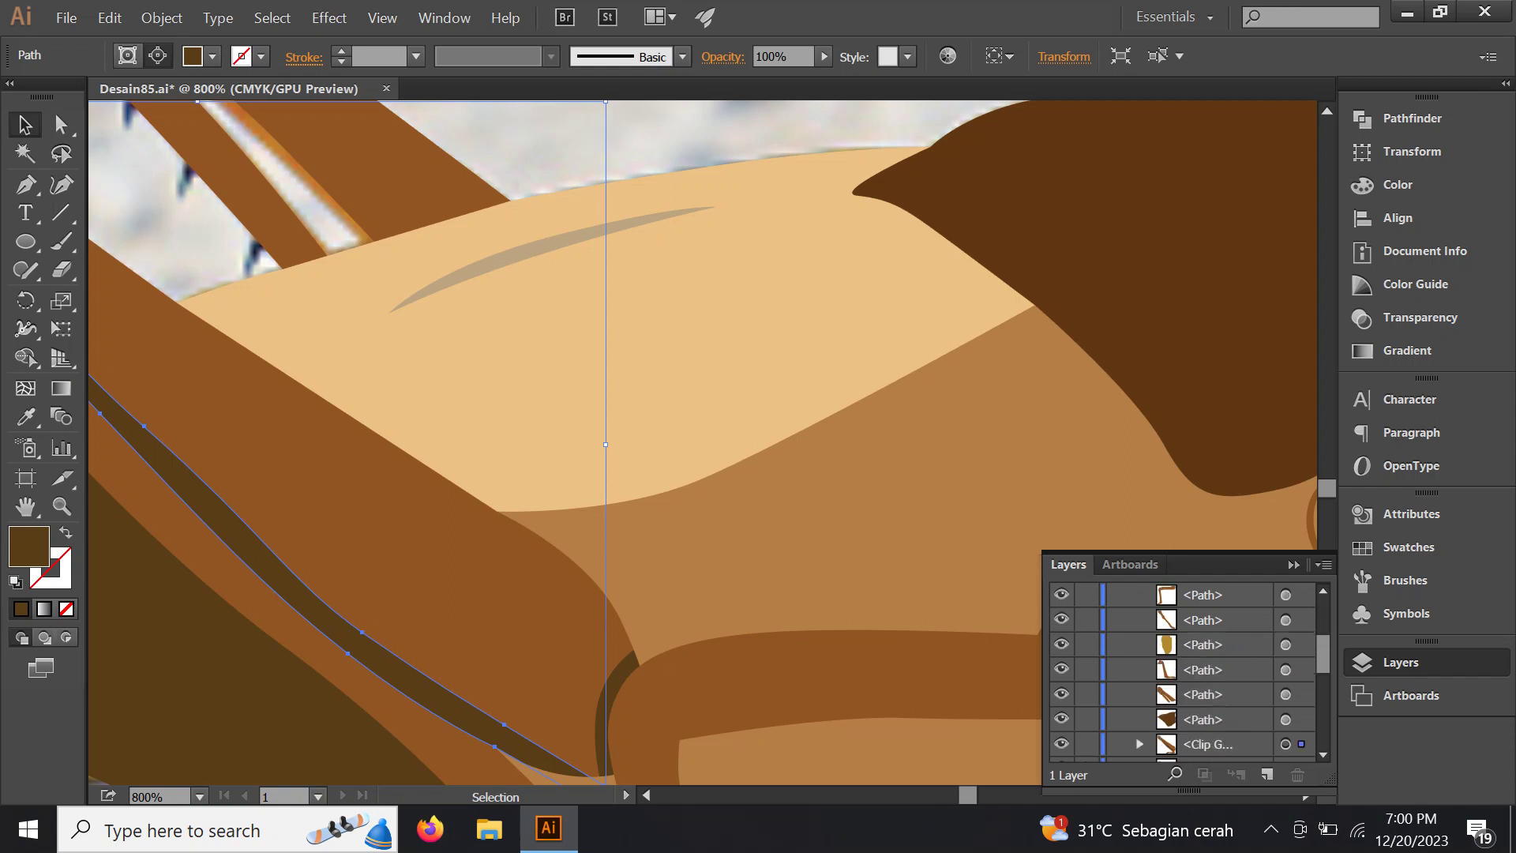
{"action": "left_click", "coordinate": [1285, 619]}
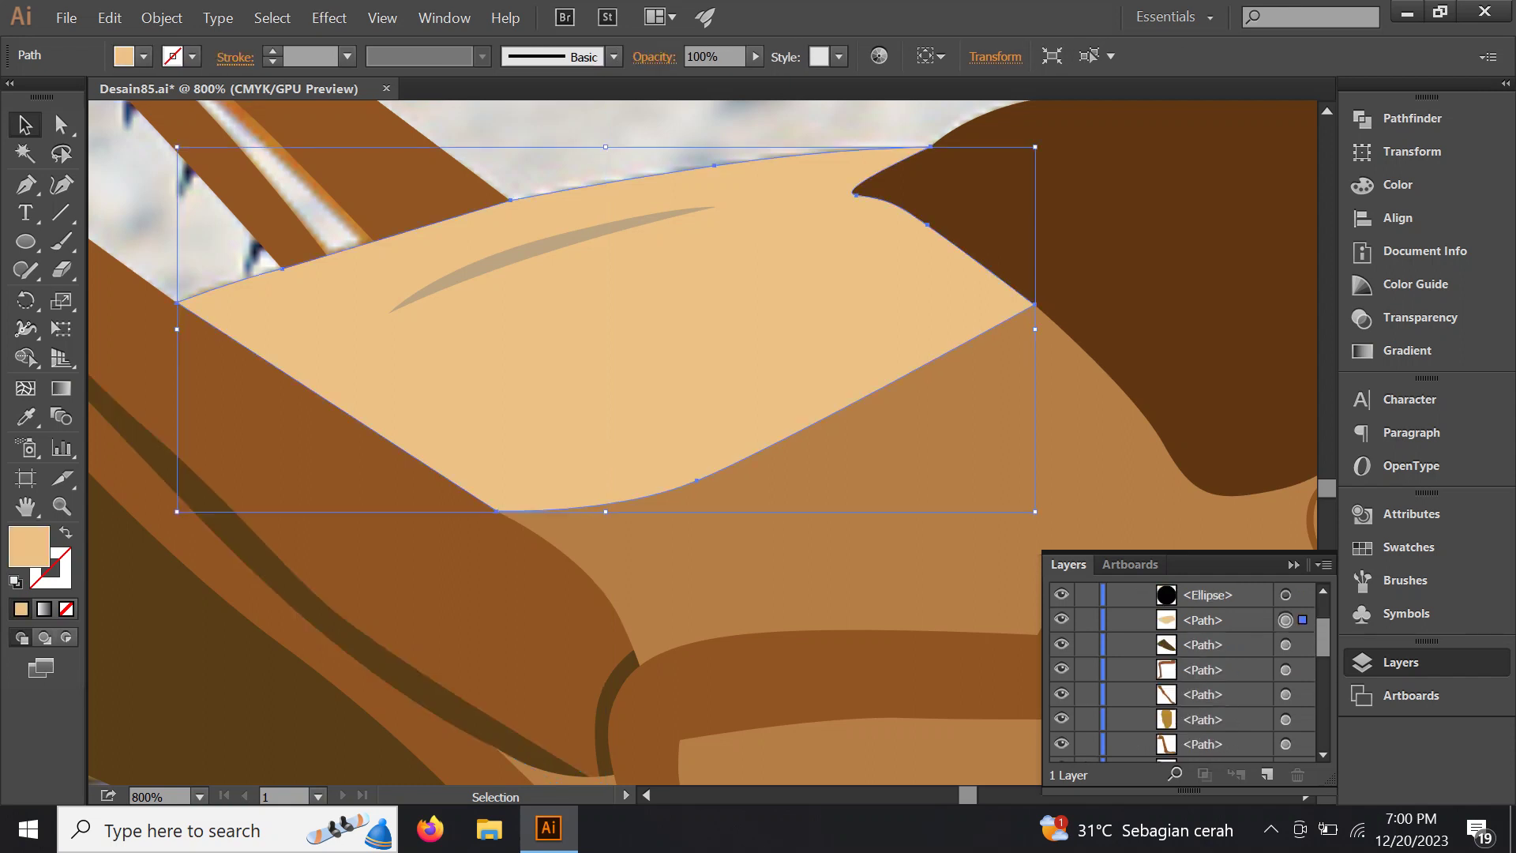
{"action": "scroll", "coordinate": [1185, 671], "scroll_direction": "up", "scroll_amount": 1}
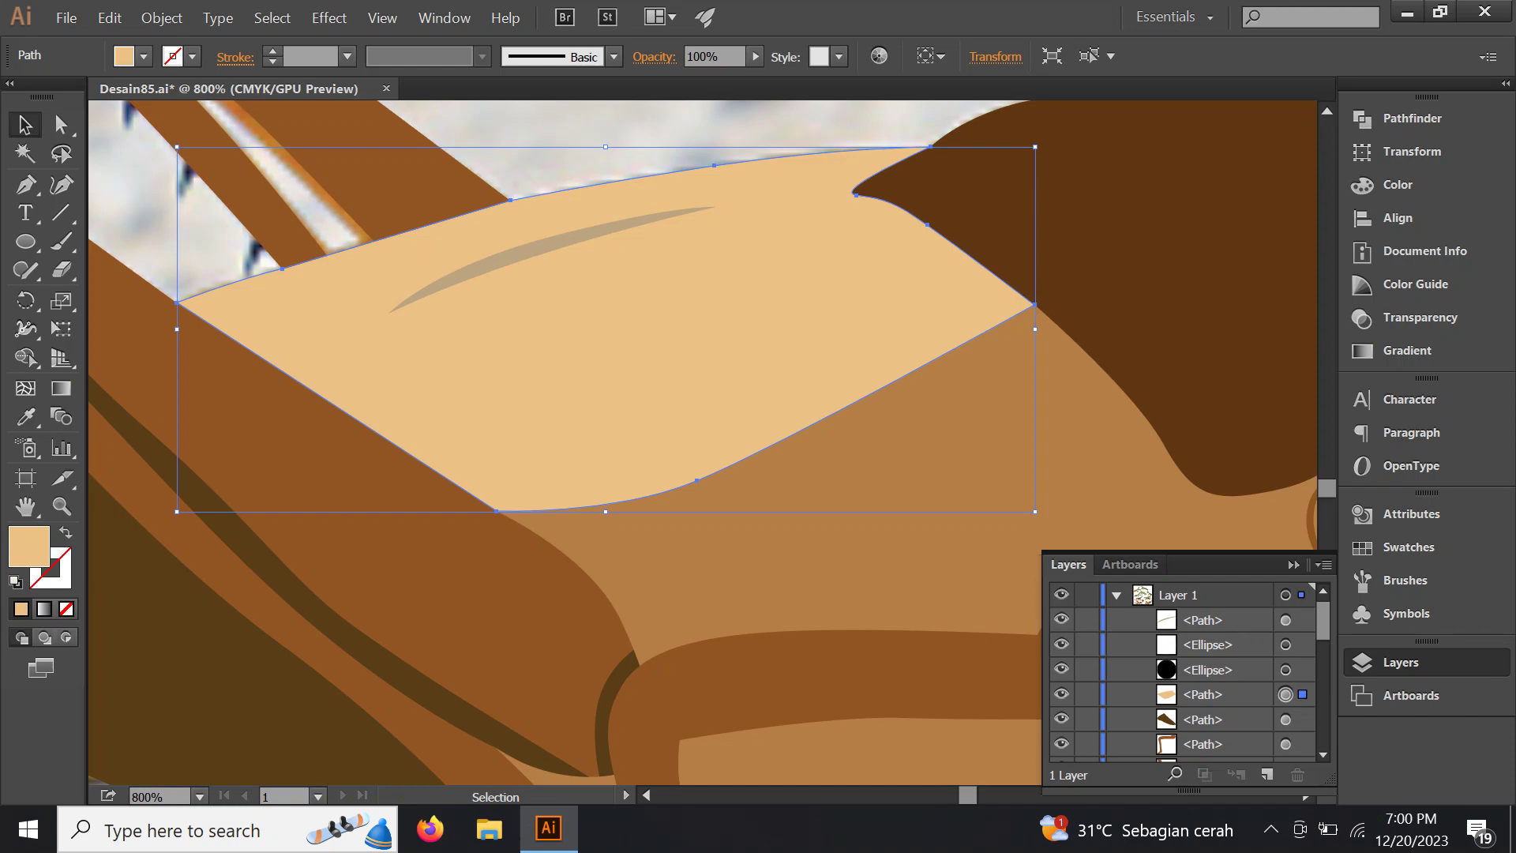
{"action": "left_click", "coordinate": [550, 258]}
{"action": "mouse_move", "coordinate": [551, 258]}
{"action": "left_mouse_down"}
{"action": "mouse_move", "coordinate": [591, 303]}
{"action": "mouse_move", "coordinate": [724, 363]}
{"action": "left_mouse_up"}
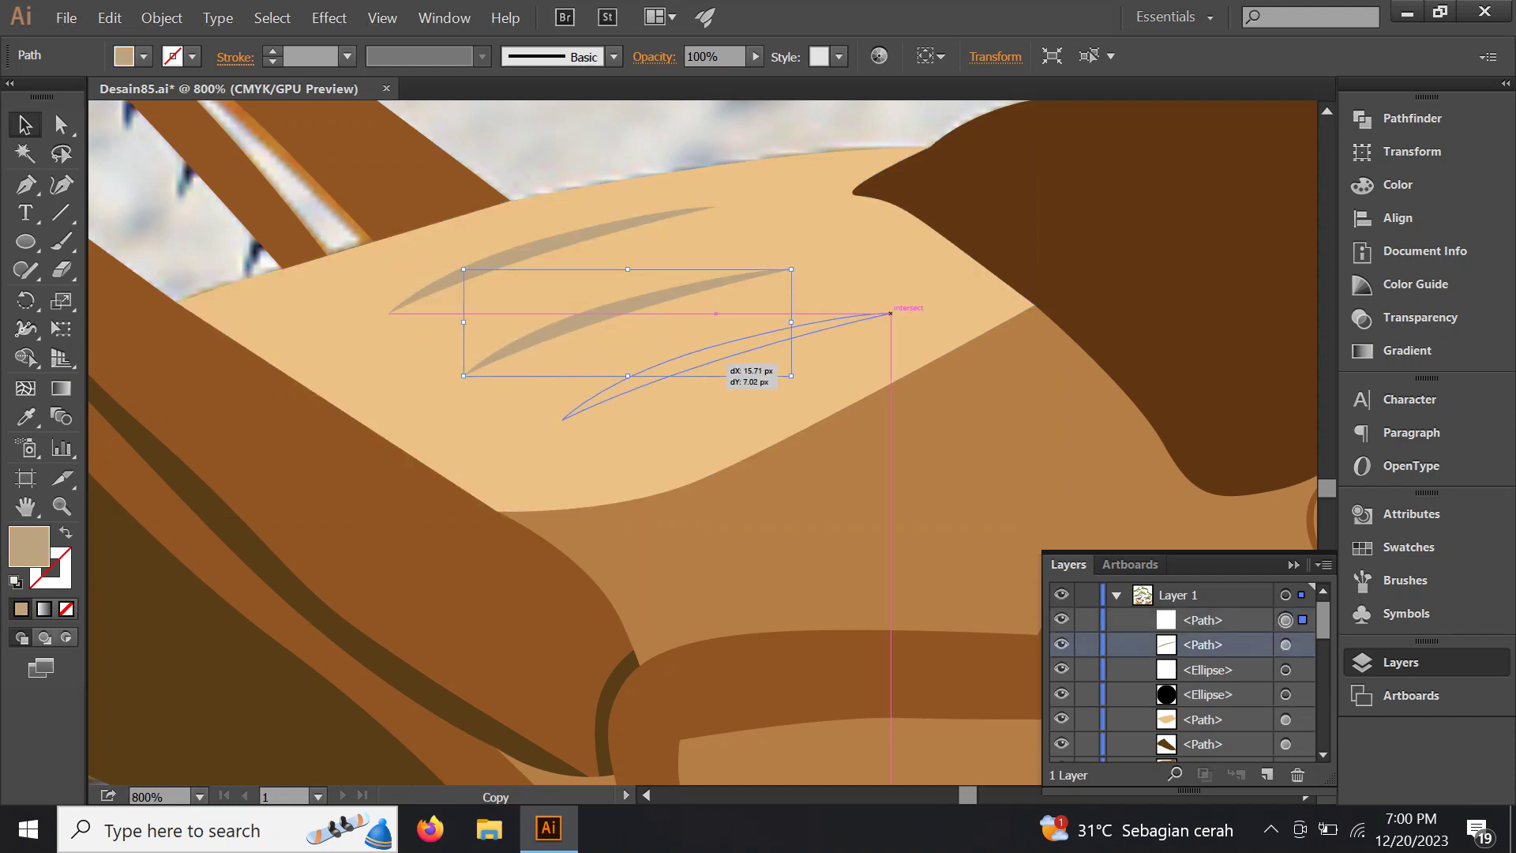
{"action": "left_click_drag", "start_coordinate": [891, 314], "coordinate": [890, 315]}
{"action": "scroll", "coordinate": [695, 365], "scroll_direction": "down", "scroll_amount": 3, "text": "alt"}
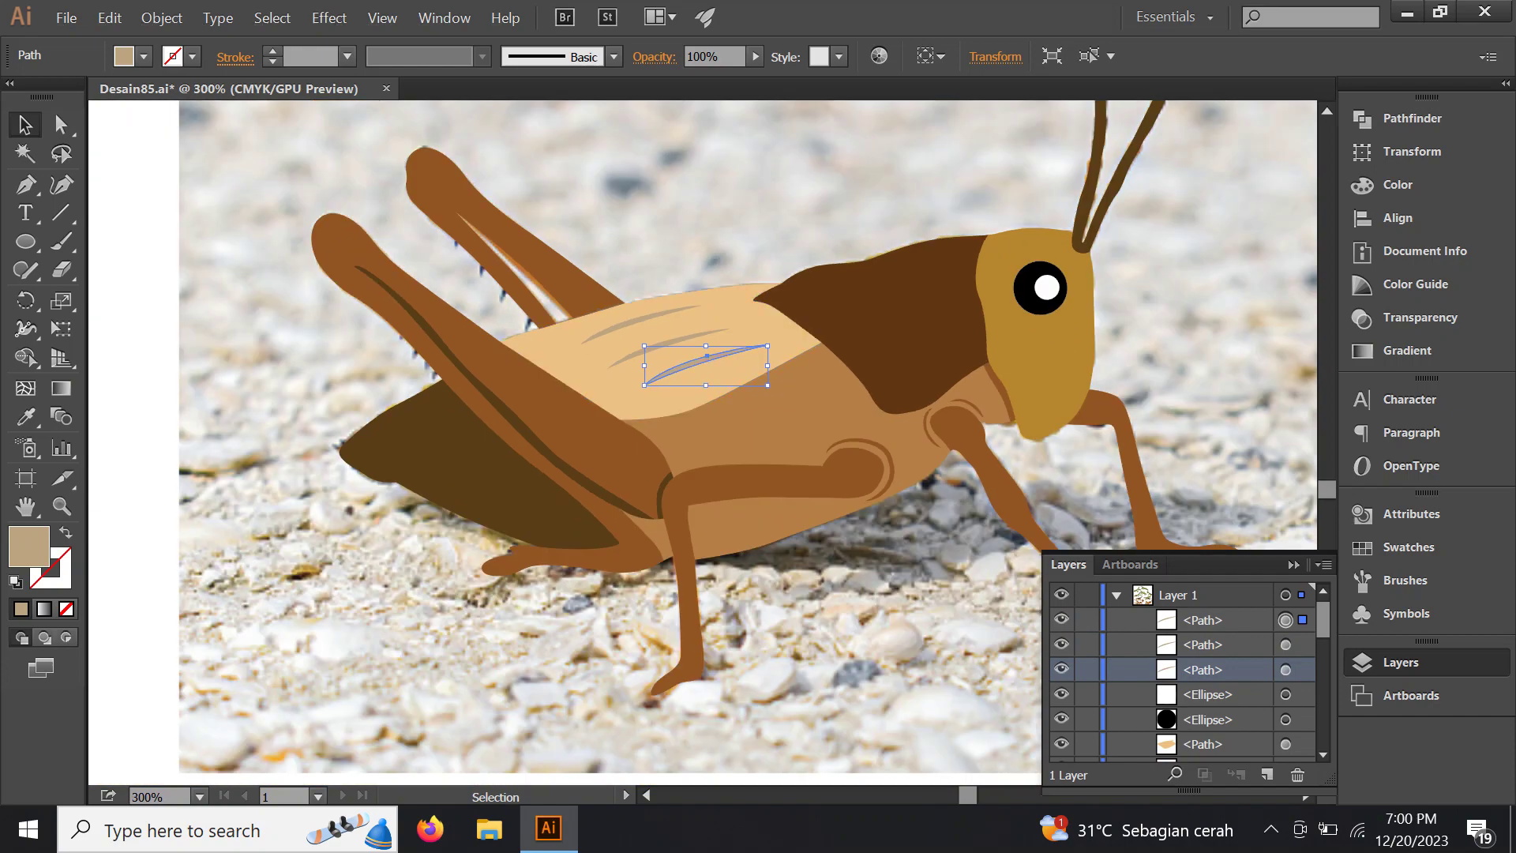
{"action": "key", "text": "ctrl+shift+a"}
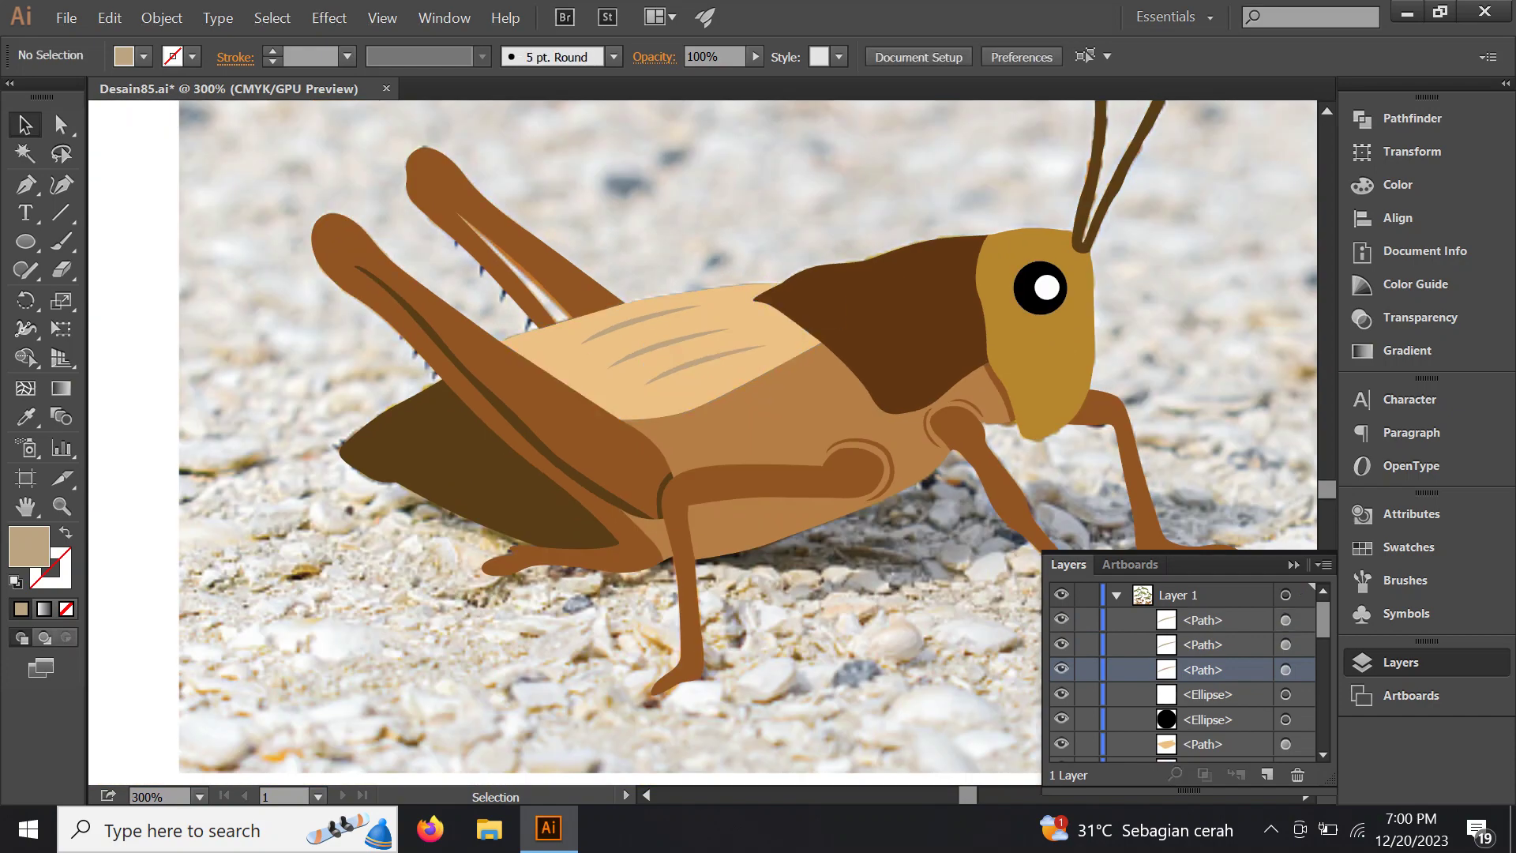
Zoom in on the hind-leg joint and start a Pen path with two anchor points
{"action": "scroll", "coordinate": [728, 286], "scroll_direction": "down", "scroll_amount": 2, "text": "alt"}
{"action": "scroll", "coordinate": [728, 286], "scroll_direction": "down", "scroll_amount": 2, "text": "alt"}
{"action": "scroll", "coordinate": [728, 286], "scroll_direction": "down", "scroll_amount": 2, "text": "alt"}
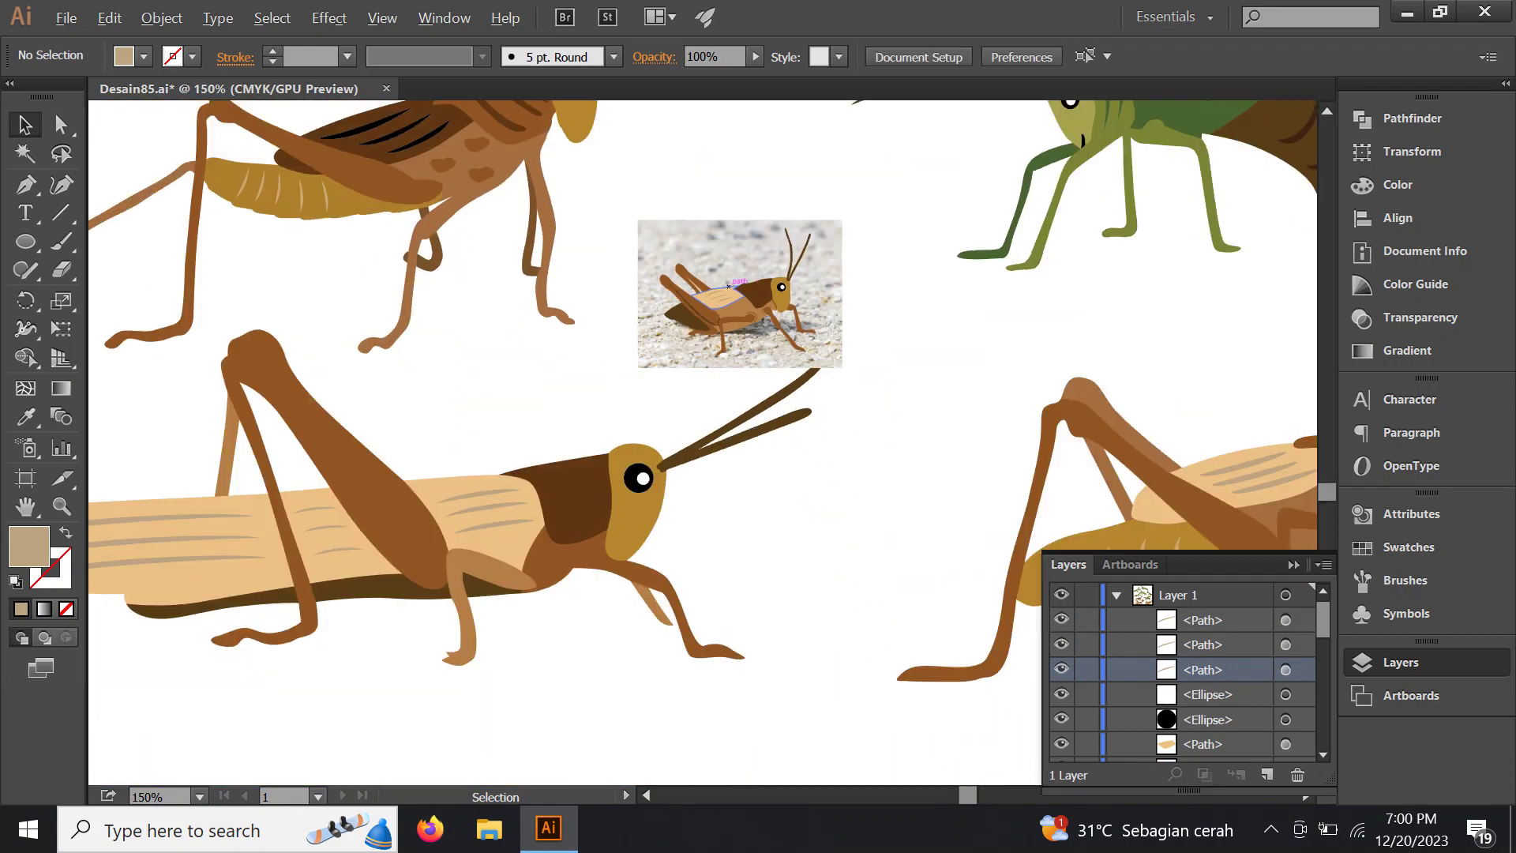
{"action": "scroll", "coordinate": [728, 286], "scroll_direction": "up", "scroll_amount": 2, "text": "alt"}
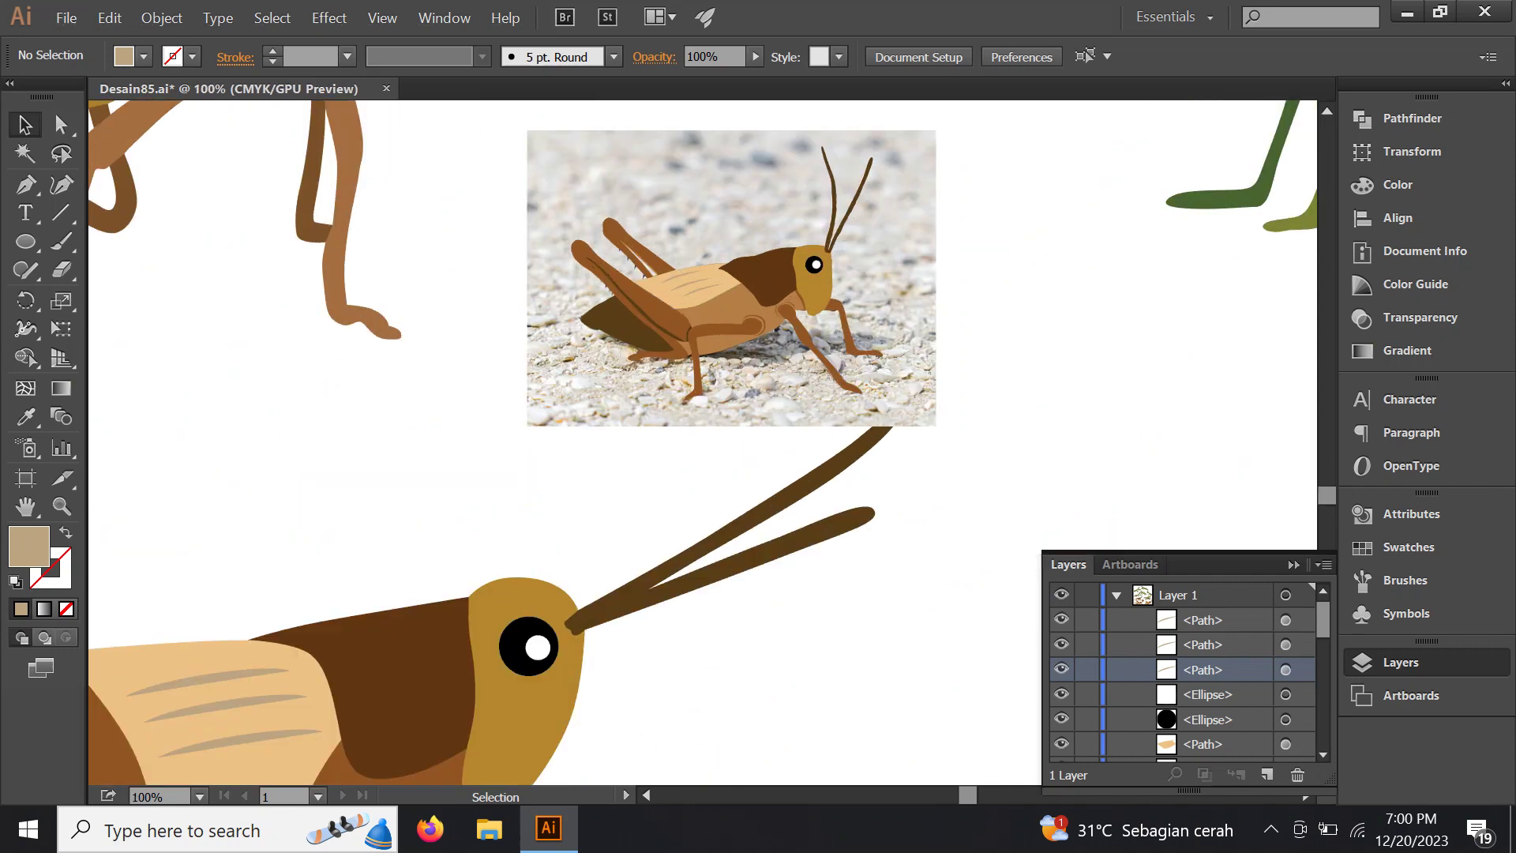
{"action": "scroll", "coordinate": [742, 308], "scroll_direction": "down", "scroll_amount": 1, "text": "alt"}
{"action": "scroll", "coordinate": [752, 310], "scroll_direction": "down", "scroll_amount": 1, "text": "alt"}
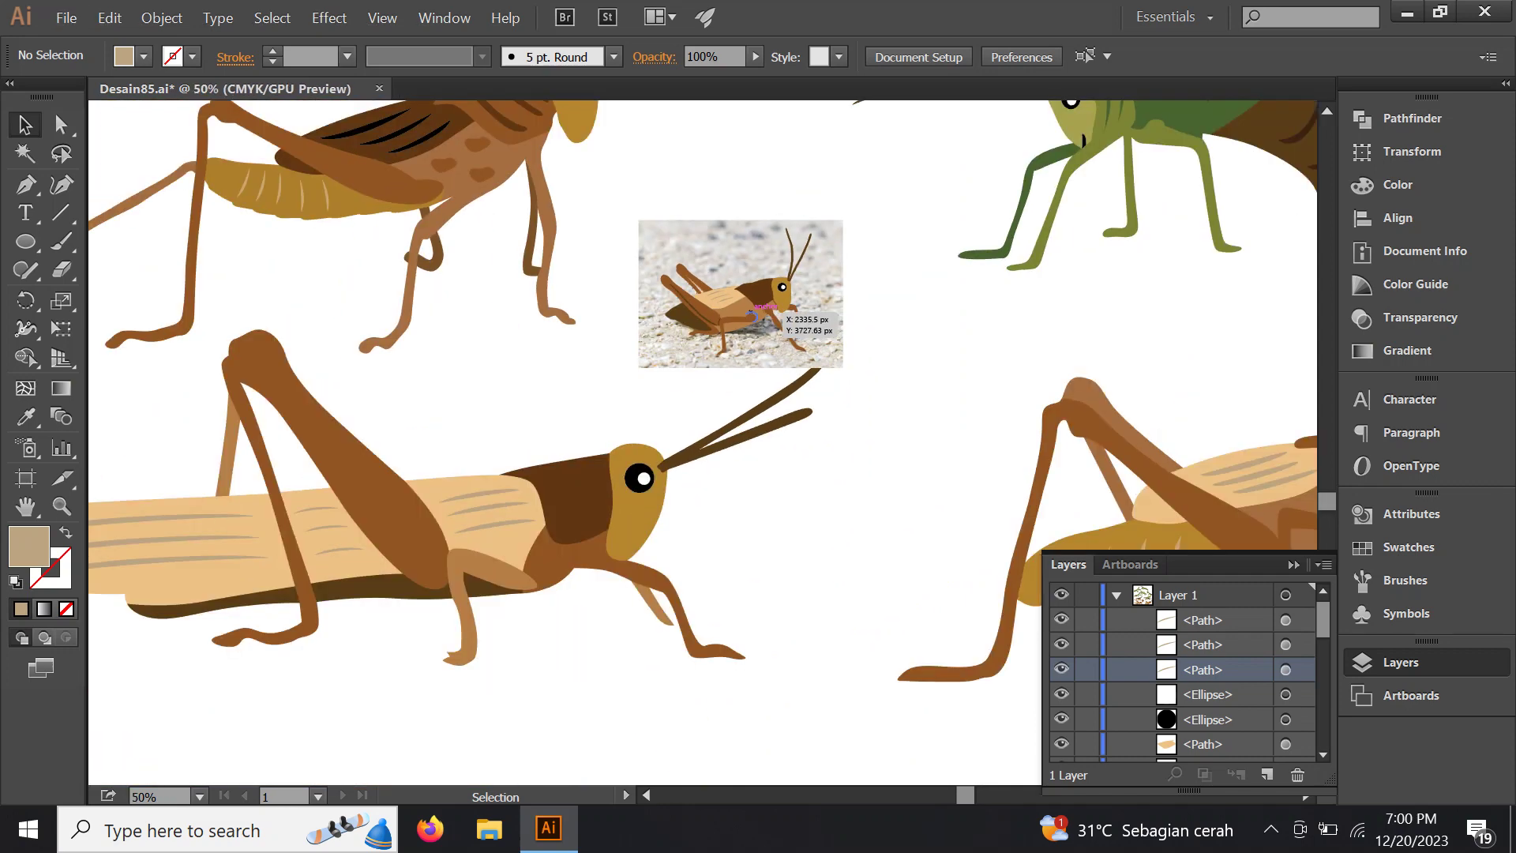
{"action": "left_click_drag", "start_coordinate": [753, 314], "coordinate": [769, 324]}
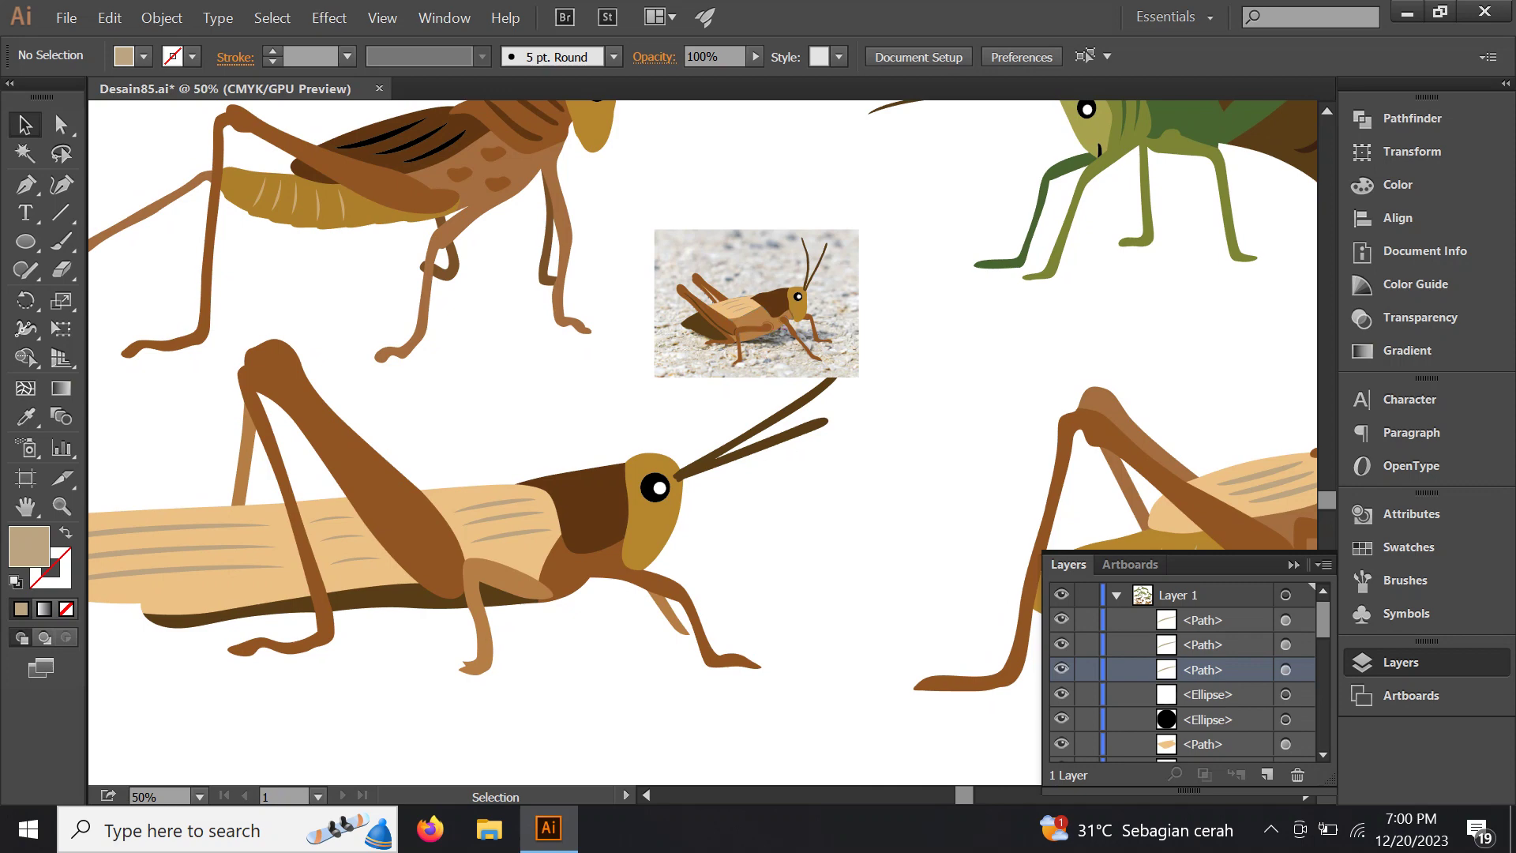
{"action": "scroll", "coordinate": [757, 303], "scroll_direction": "up", "scroll_amount": 3, "text": "alt"}
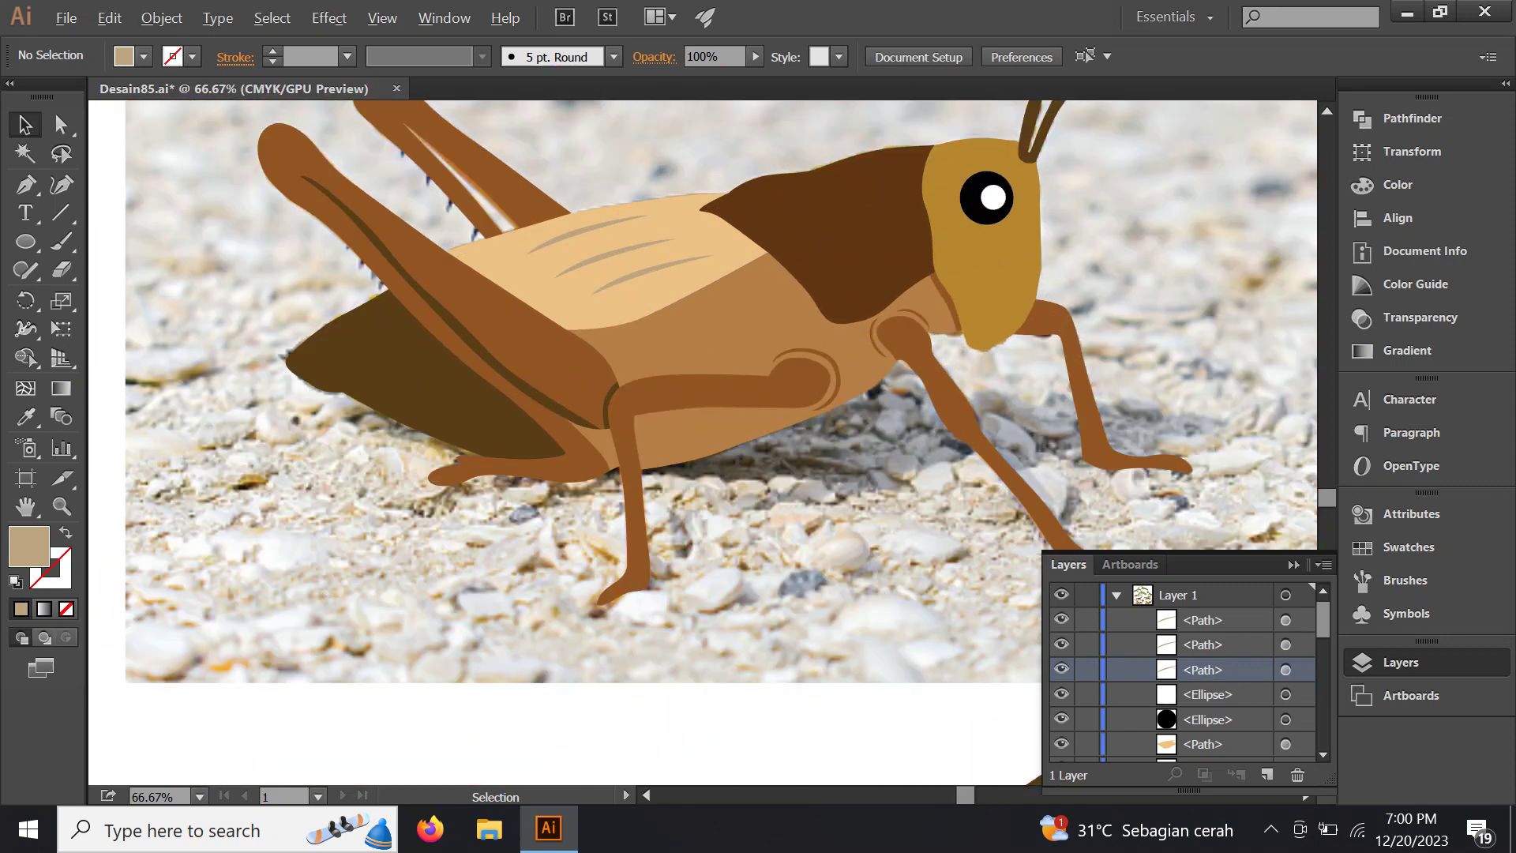
{"action": "scroll", "coordinate": [621, 378], "scroll_direction": "up", "scroll_amount": 1, "text": "alt"}
{"action": "scroll", "coordinate": [620, 377], "scroll_direction": "up", "scroll_amount": 3, "text": "alt"}
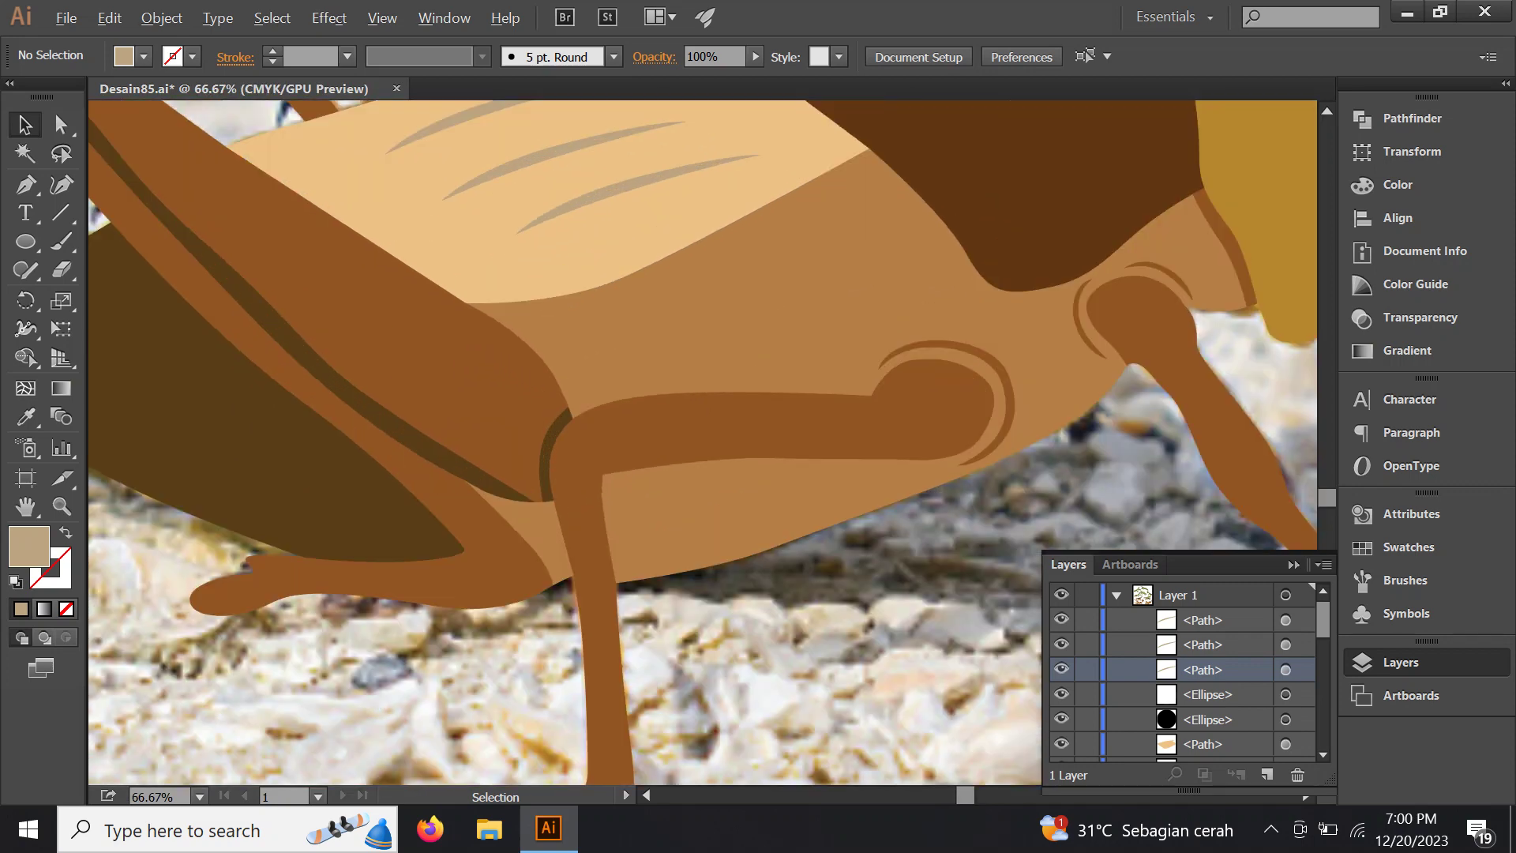
{"action": "scroll", "coordinate": [621, 377], "scroll_direction": "up", "scroll_amount": 3, "text": "alt"}
{"action": "scroll", "coordinate": [491, 345], "scroll_direction": "up", "scroll_amount": 1, "text": "alt"}
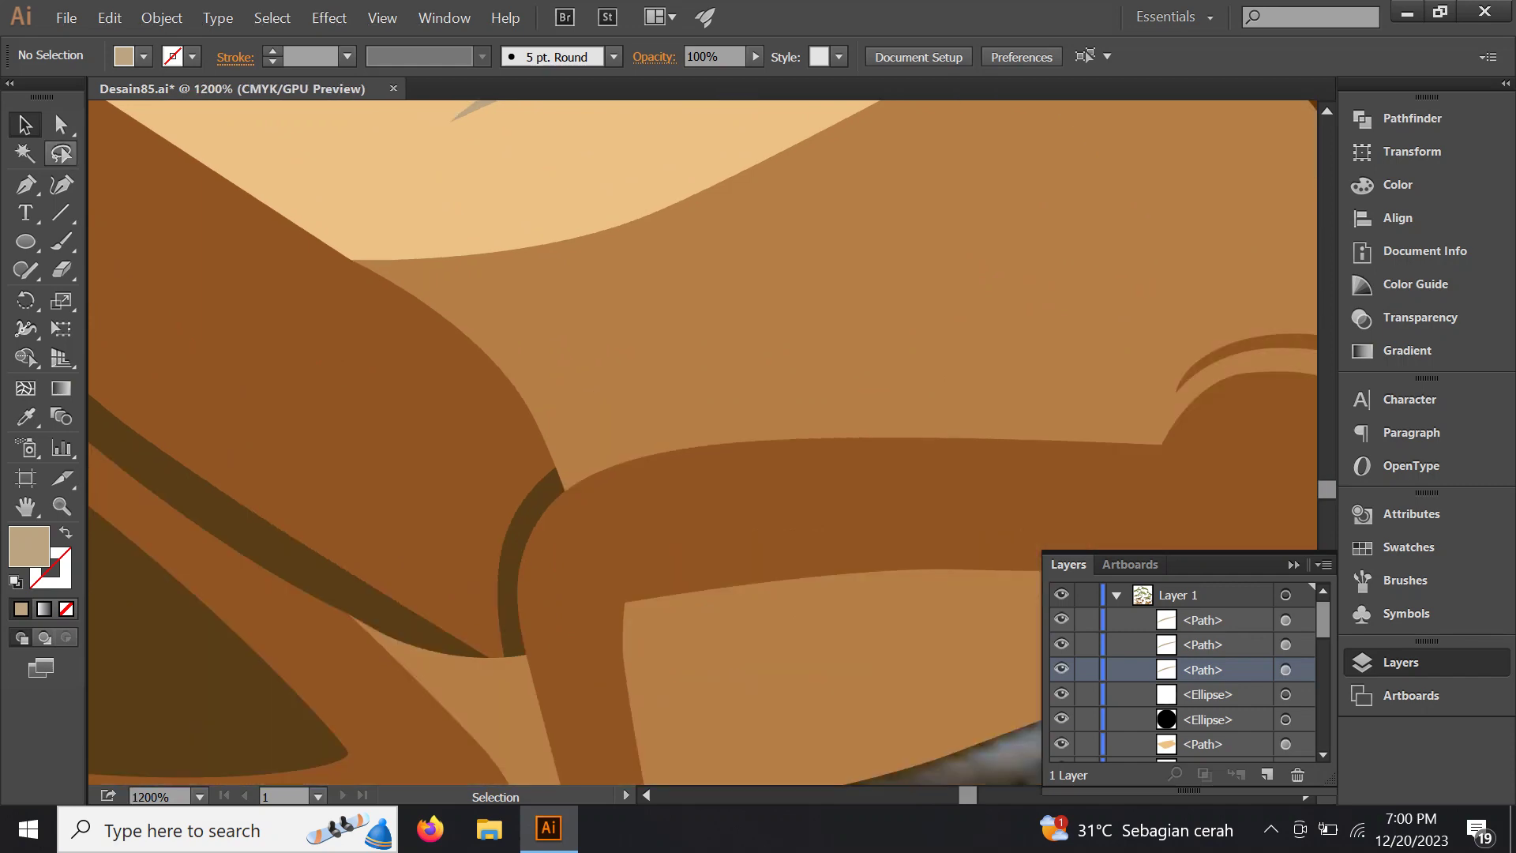
{"action": "key", "text": "p"}
{"action": "left_click_drag", "start_coordinate": [504, 323], "coordinate": [484, 271]}
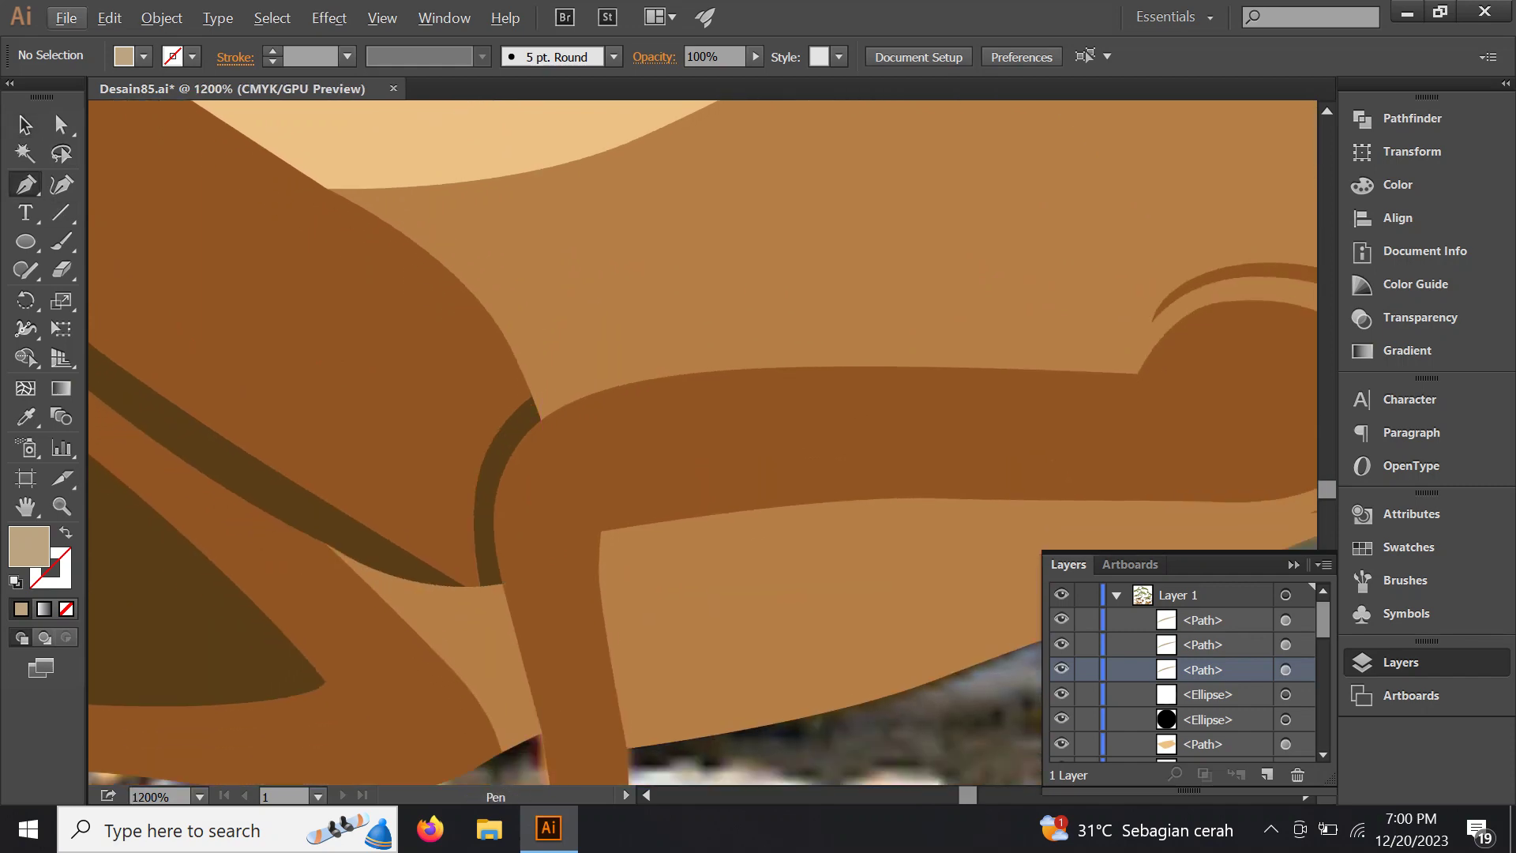
{"action": "scroll", "coordinate": [484, 271], "scroll_direction": "up", "scroll_amount": 2, "text": "alt"}
{"action": "left_click", "coordinate": [377, 178]}
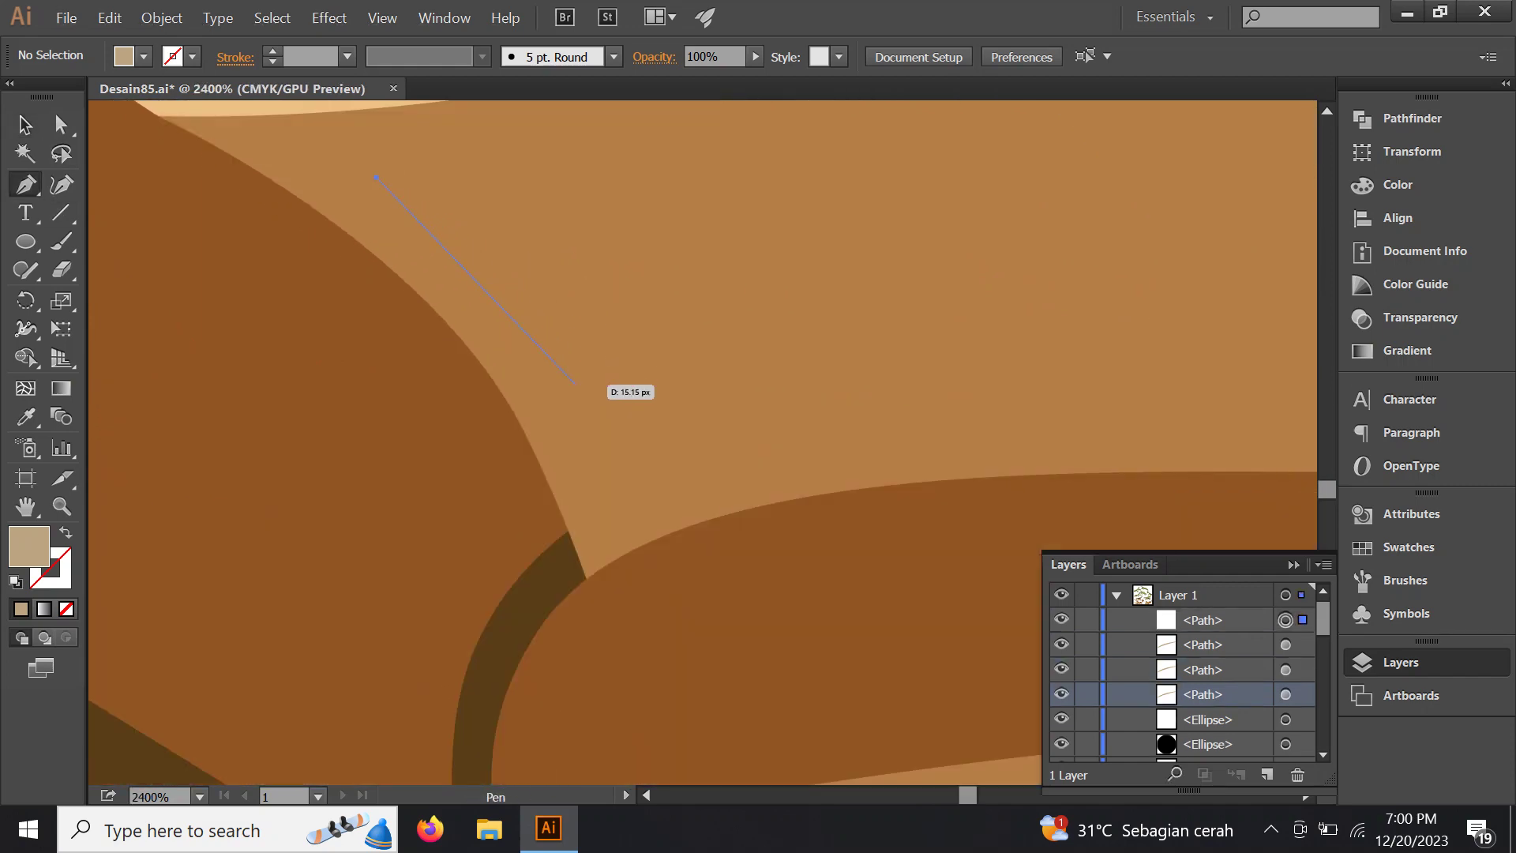
{"action": "left_click", "coordinate": [561, 399]}
Curve the path with Bezier handles and close it into a thin crescent sliver
{"action": "mouse_move", "coordinate": [602, 522]}
{"action": "left_mouse_down"}
{"action": "mouse_move", "coordinate": [574, 366]}
{"action": "mouse_move", "coordinate": [534, 271]}
{"action": "left_mouse_up"}
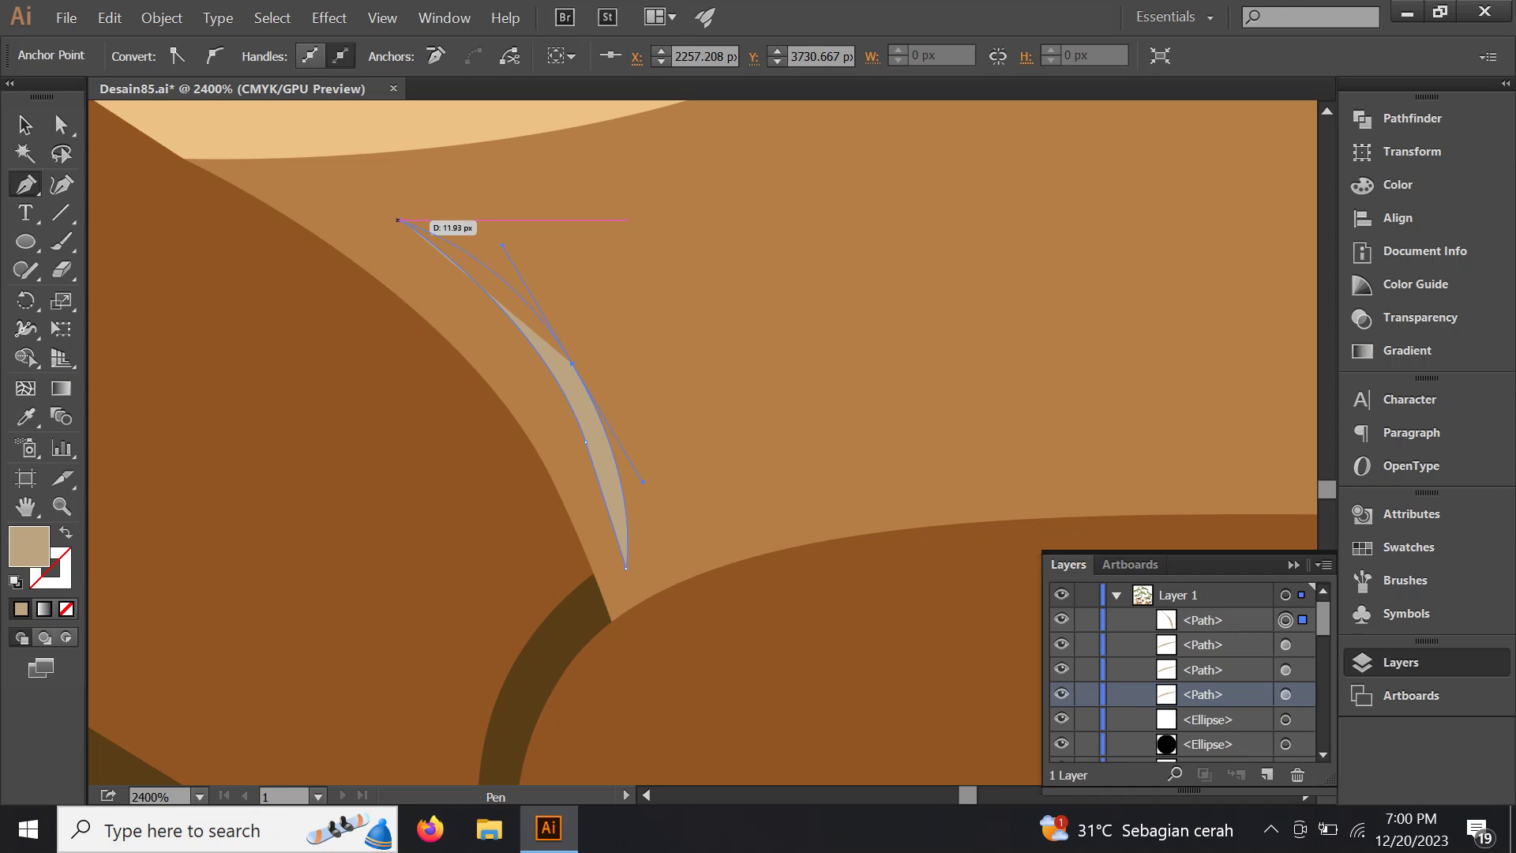
{"action": "left_click_drag", "start_coordinate": [405, 220], "coordinate": [430, 346]}
{"action": "scroll", "coordinate": [490, 284], "scroll_direction": "down", "scroll_amount": 2}
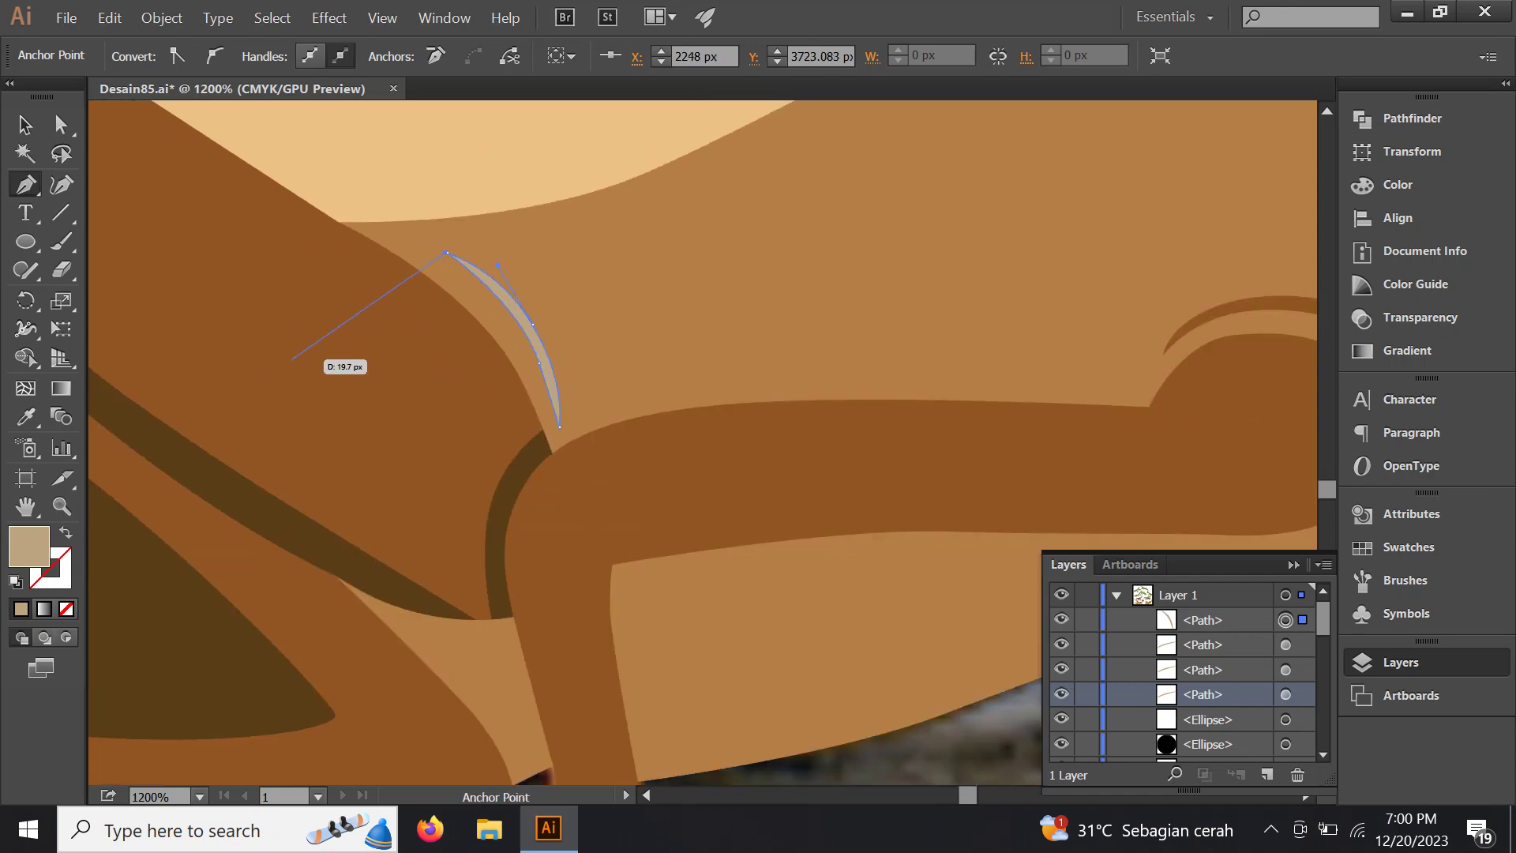
{"action": "scroll", "coordinate": [470, 253], "scroll_direction": "up", "scroll_amount": 2}
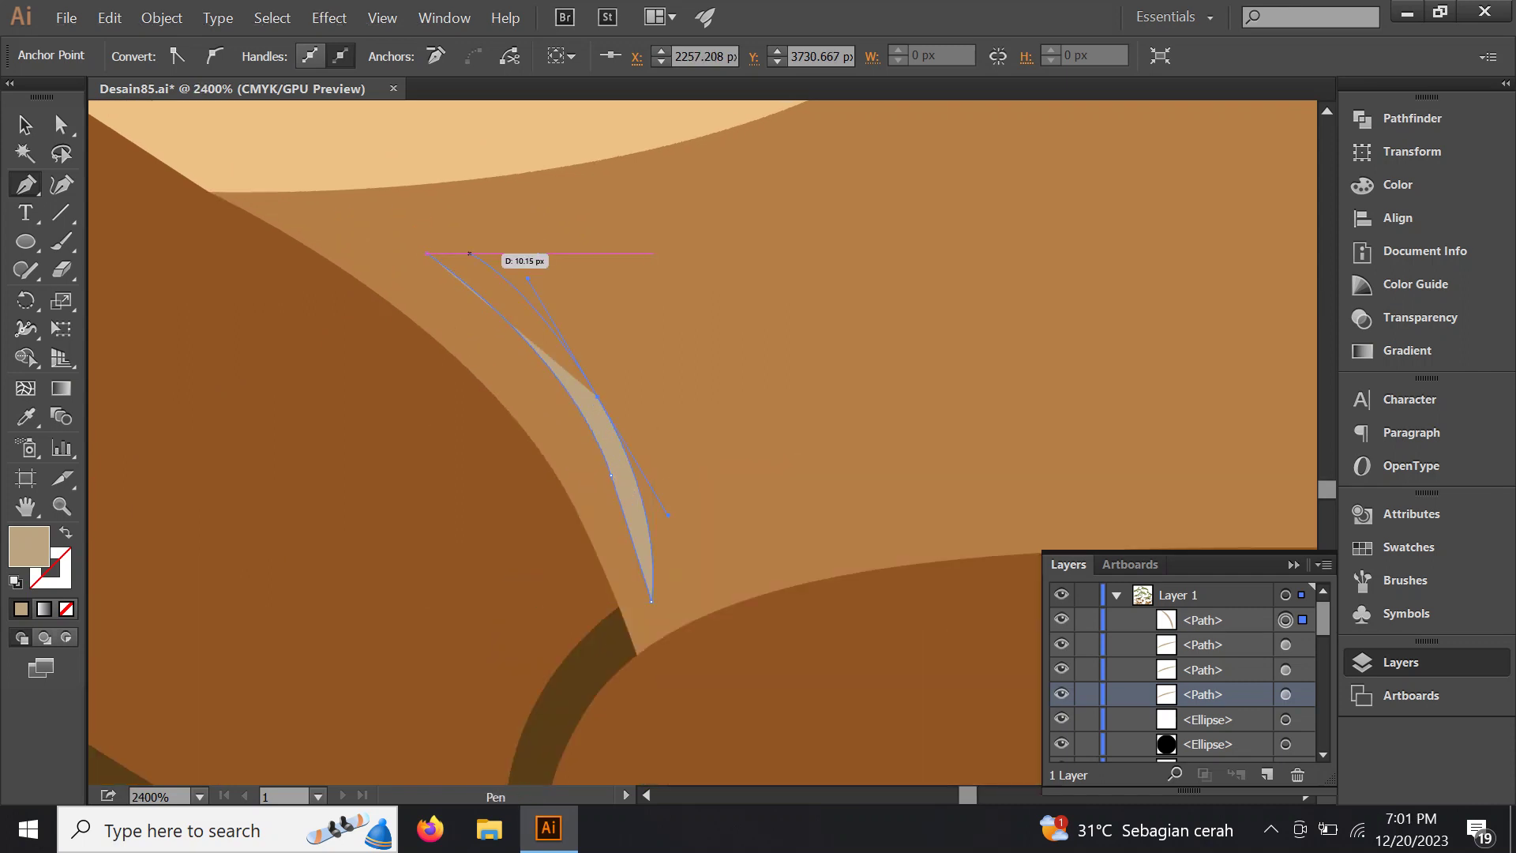
{"action": "mouse_move", "coordinate": [426, 254]}
{"action": "left_mouse_down"}
{"action": "mouse_move", "coordinate": [369, 222]}
{"action": "mouse_move", "coordinate": [484, 258]}
{"action": "left_mouse_up"}
{"action": "scroll", "coordinate": [466, 252], "scroll_direction": "up", "scroll_amount": 2}
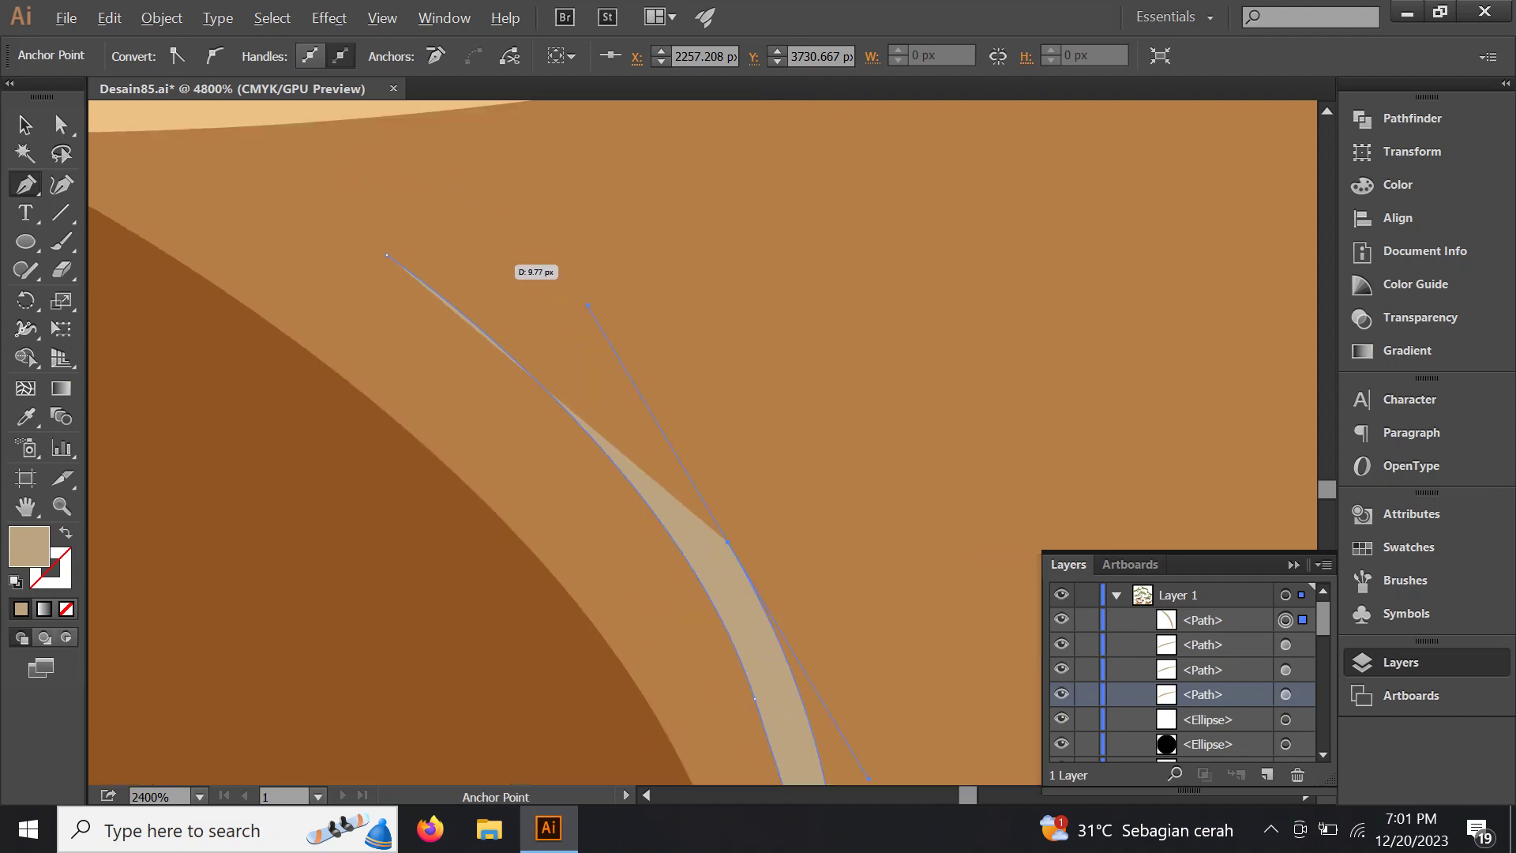
{"action": "left_click", "coordinate": [386, 255]}
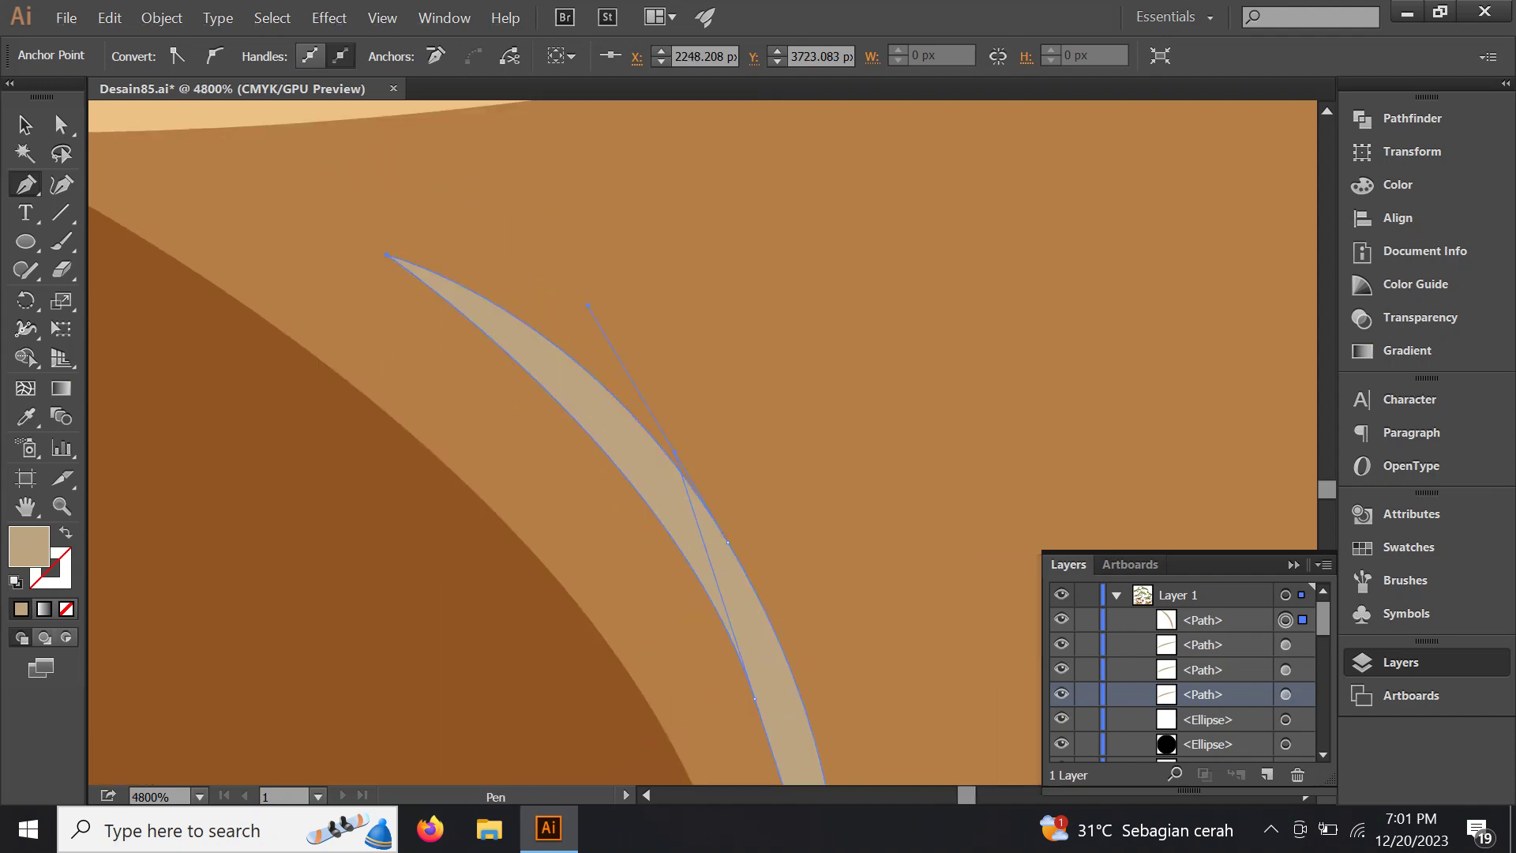
{"action": "scroll", "coordinate": [521, 339], "scroll_direction": "down", "scroll_amount": 1}
{"action": "scroll", "coordinate": [521, 340], "scroll_direction": "down", "scroll_amount": 1}
{"action": "scroll", "coordinate": [521, 340], "scroll_direction": "down", "scroll_amount": 1}
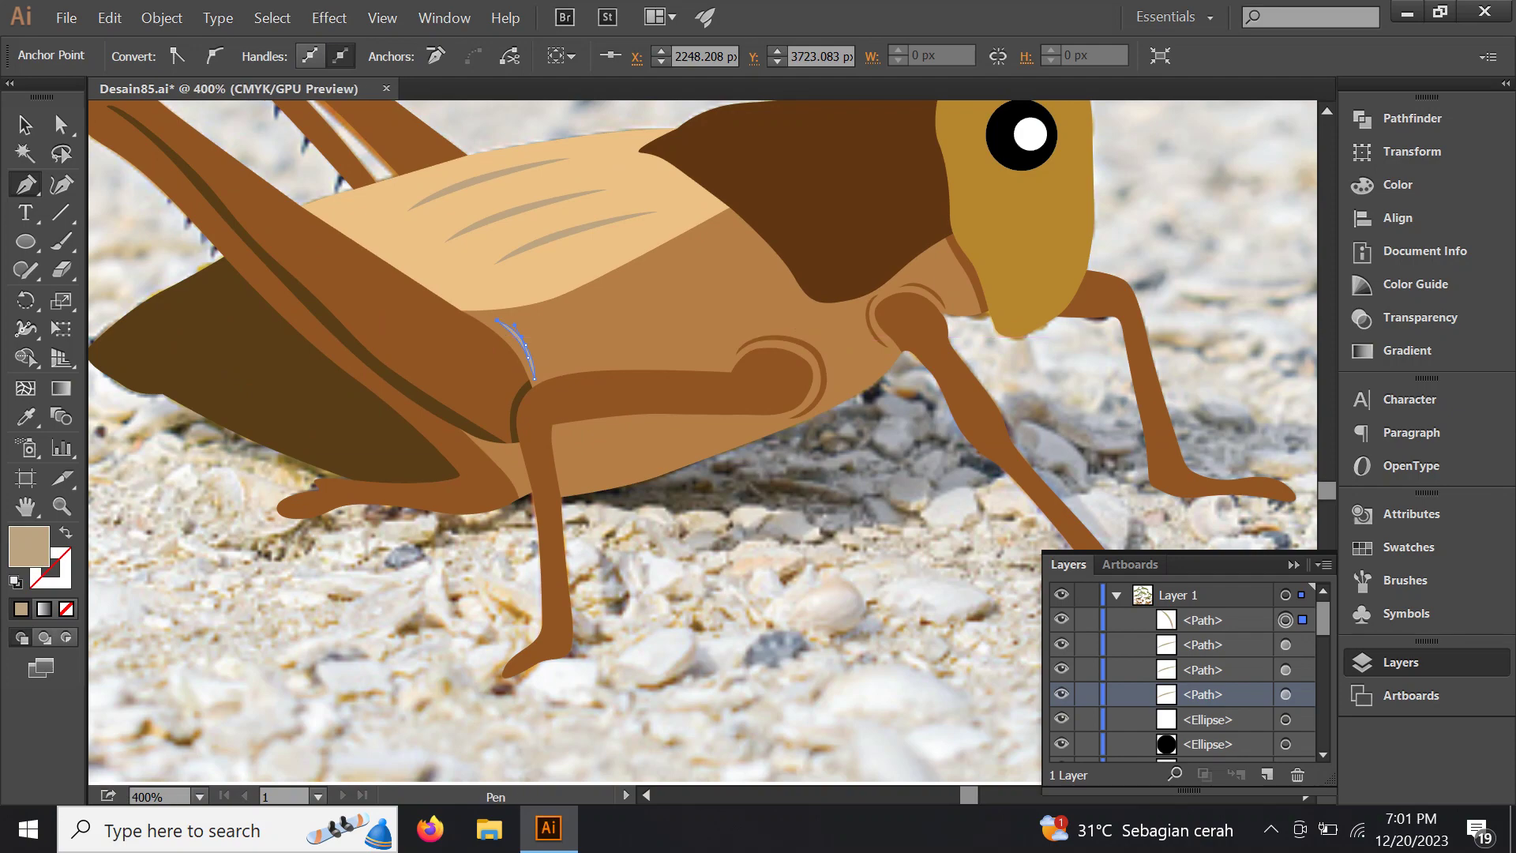
Eyedropper the leg's brown onto the joint sliver, then deselect and zoom out
{"action": "left_click", "coordinate": [26, 416]}
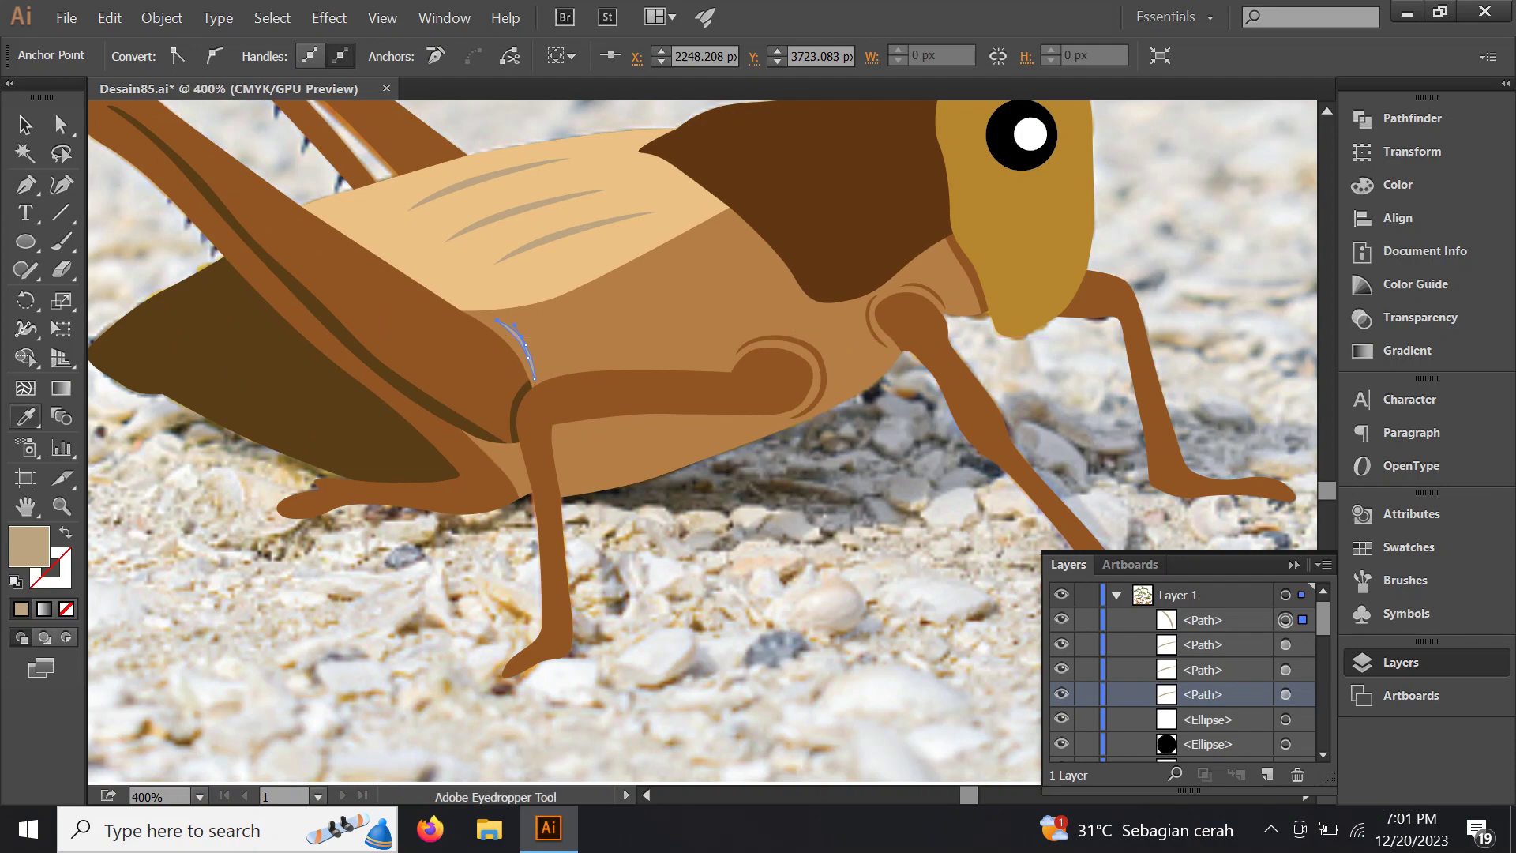
{"action": "left_click", "coordinate": [812, 345]}
{"action": "scroll", "coordinate": [790, 355], "scroll_direction": "down", "scroll_amount": 1}
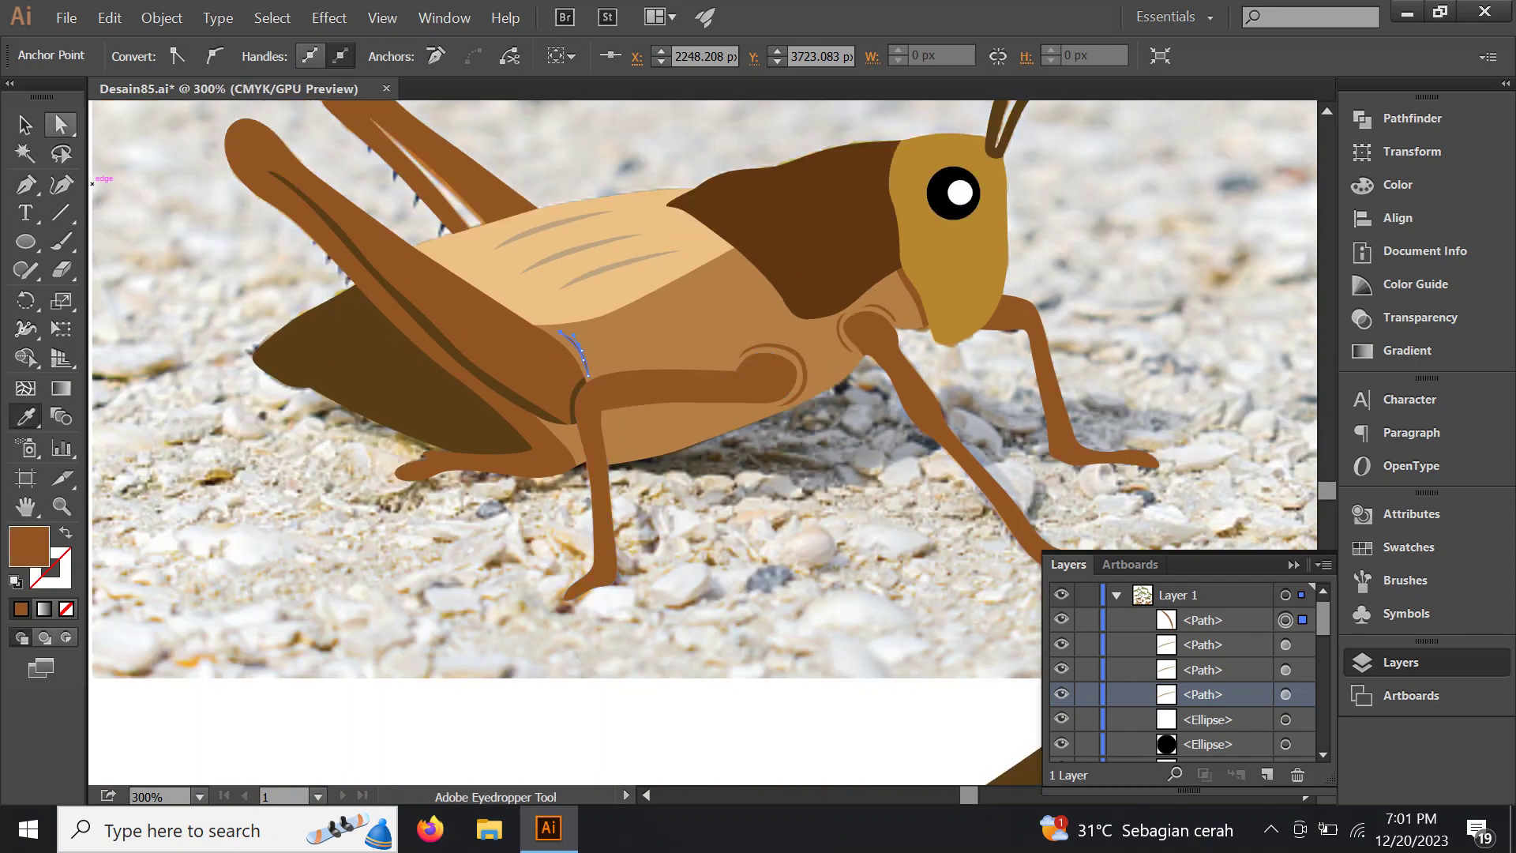
{"action": "key", "text": "a"}
{"action": "key", "text": "ctrl+shift+a"}
{"action": "scroll", "coordinate": [497, 328], "scroll_direction": "down", "scroll_amount": 1}
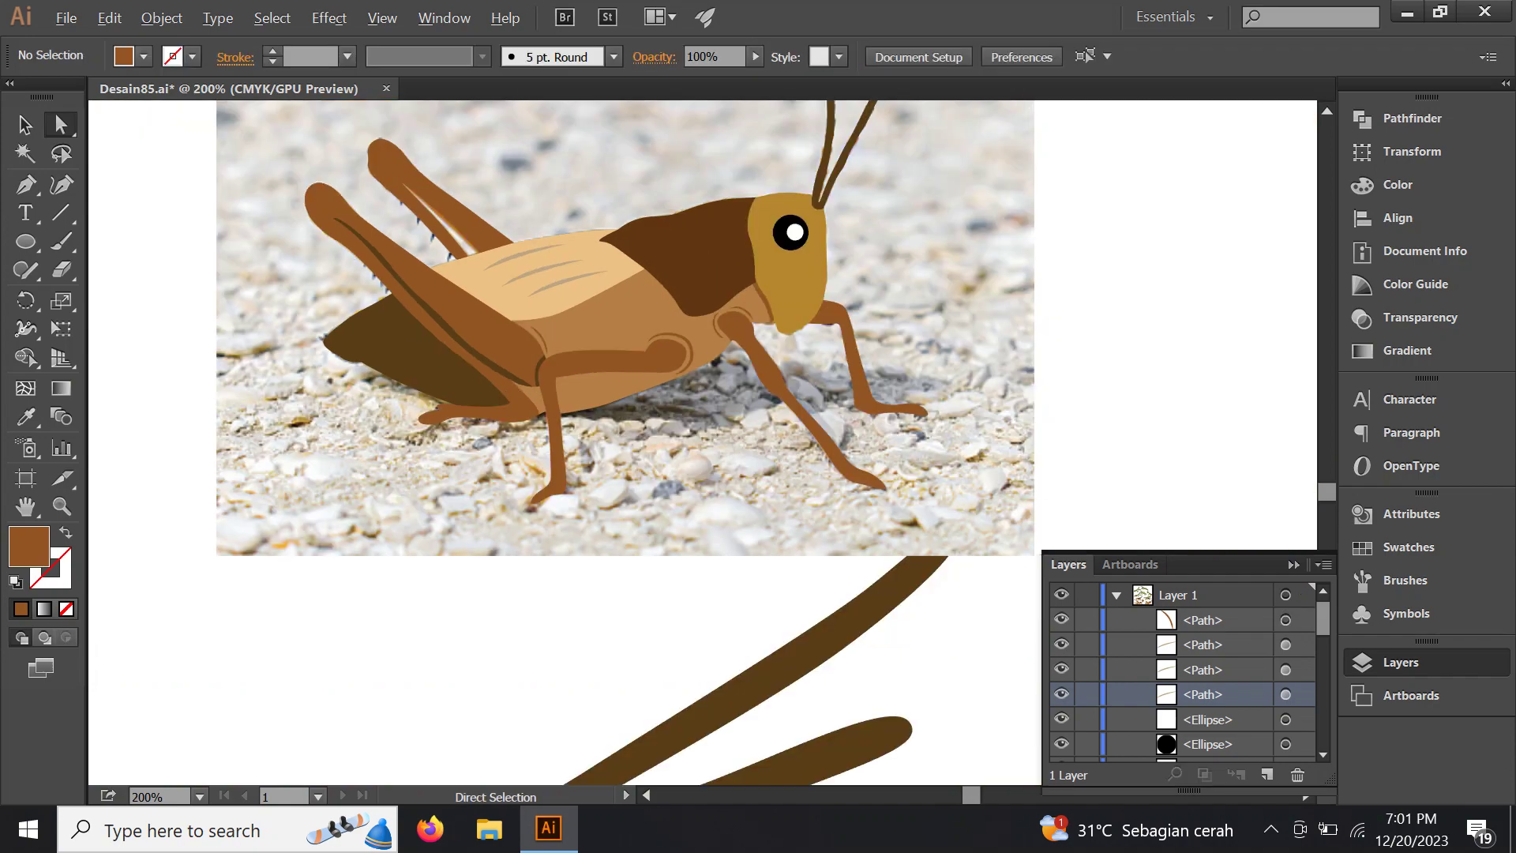
{"action": "scroll", "coordinate": [497, 327], "scroll_direction": "down", "scroll_amount": 1}
{"action": "scroll", "coordinate": [762, 417], "scroll_direction": "down", "scroll_amount": 1}
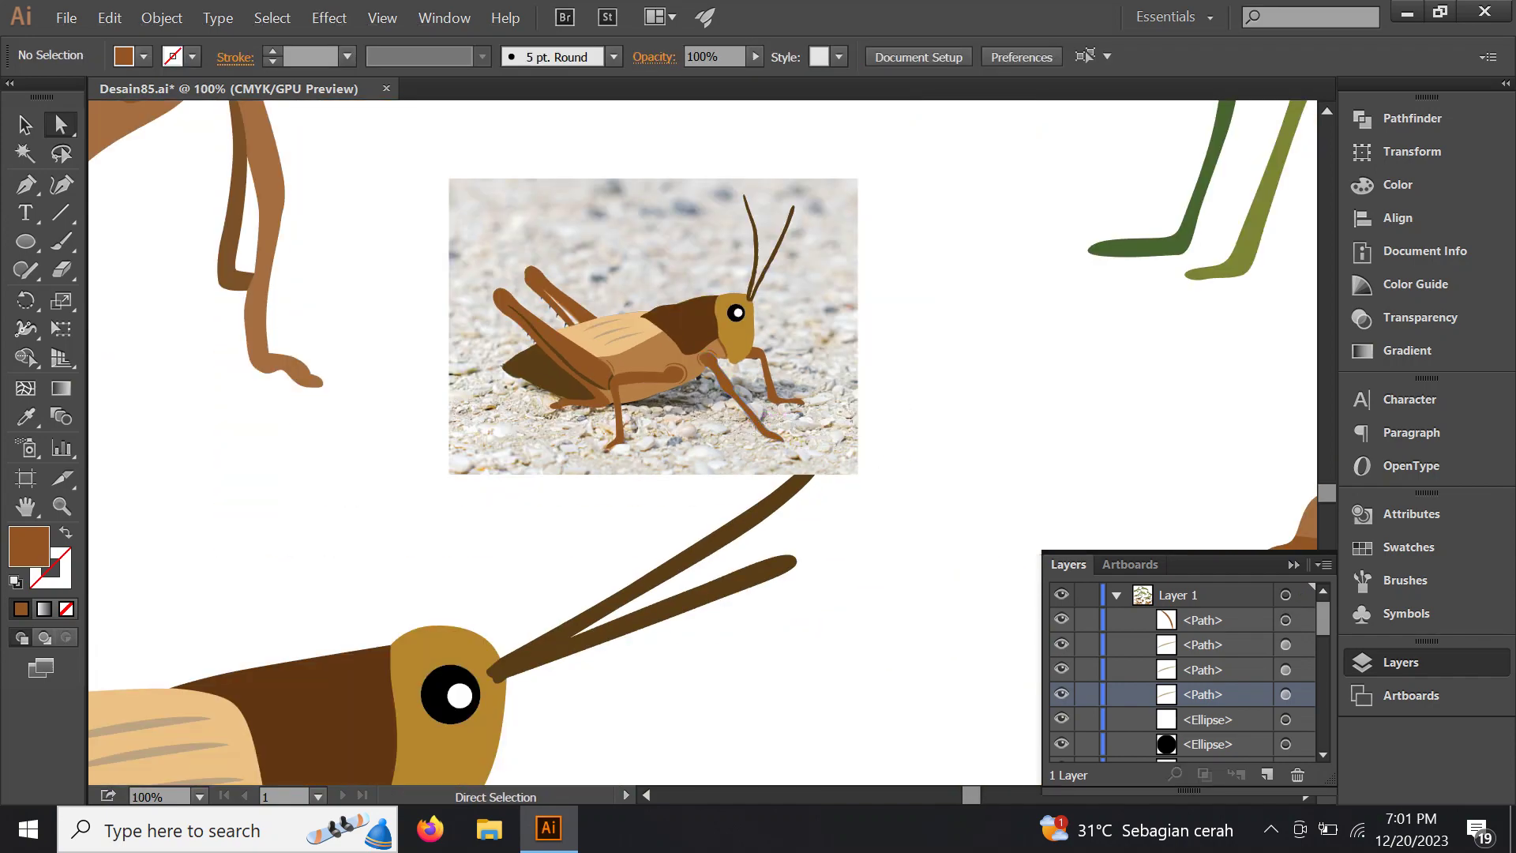
Select all artwork except the locked large grasshopper and group the traced pieces
{"action": "key", "text": "ctrl+a"}
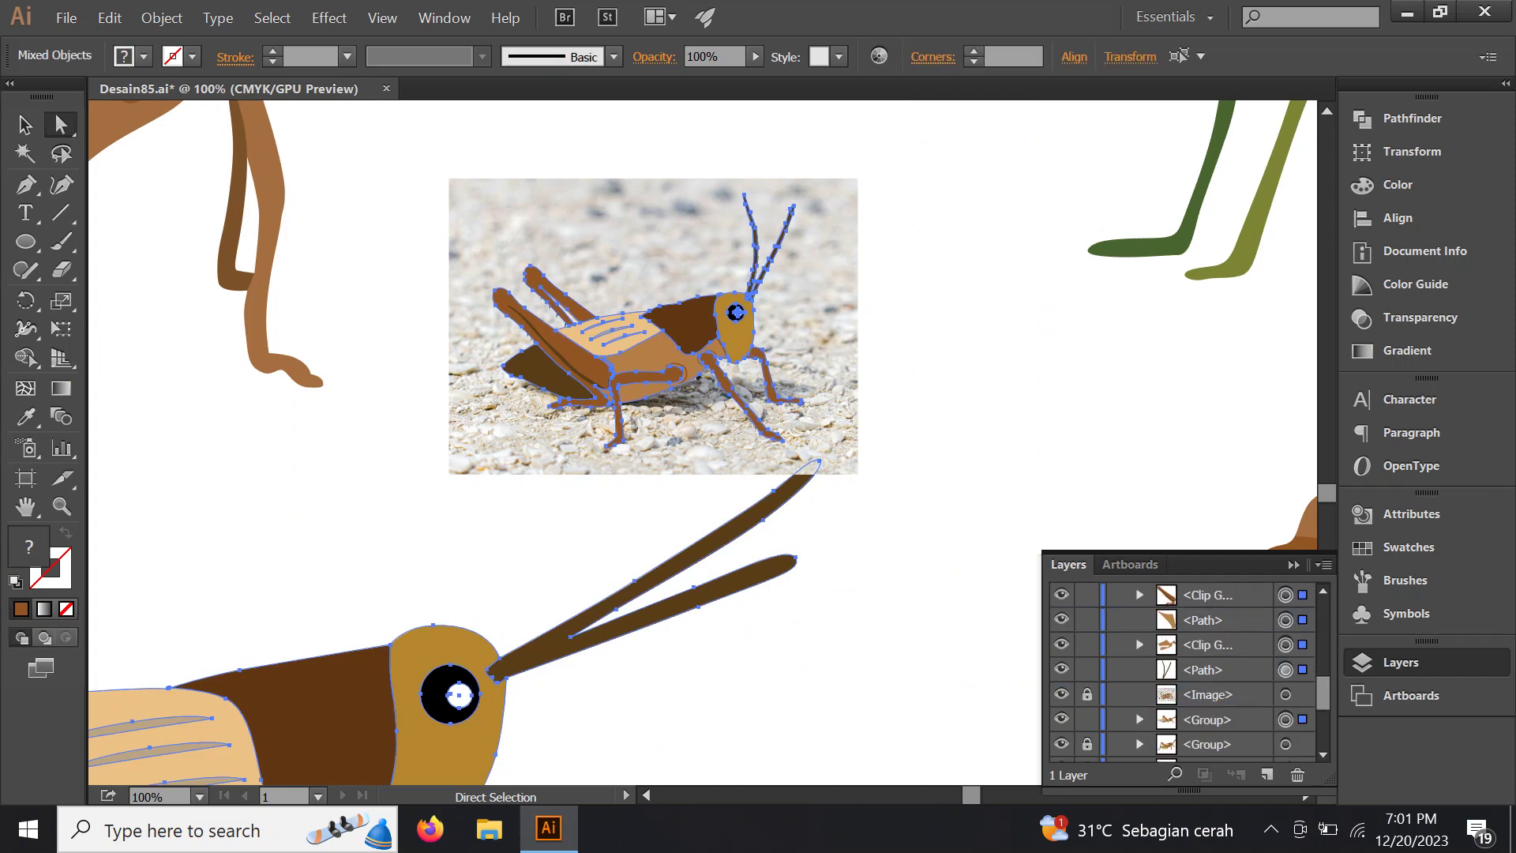
{"action": "left_click", "coordinate": [1087, 719]}
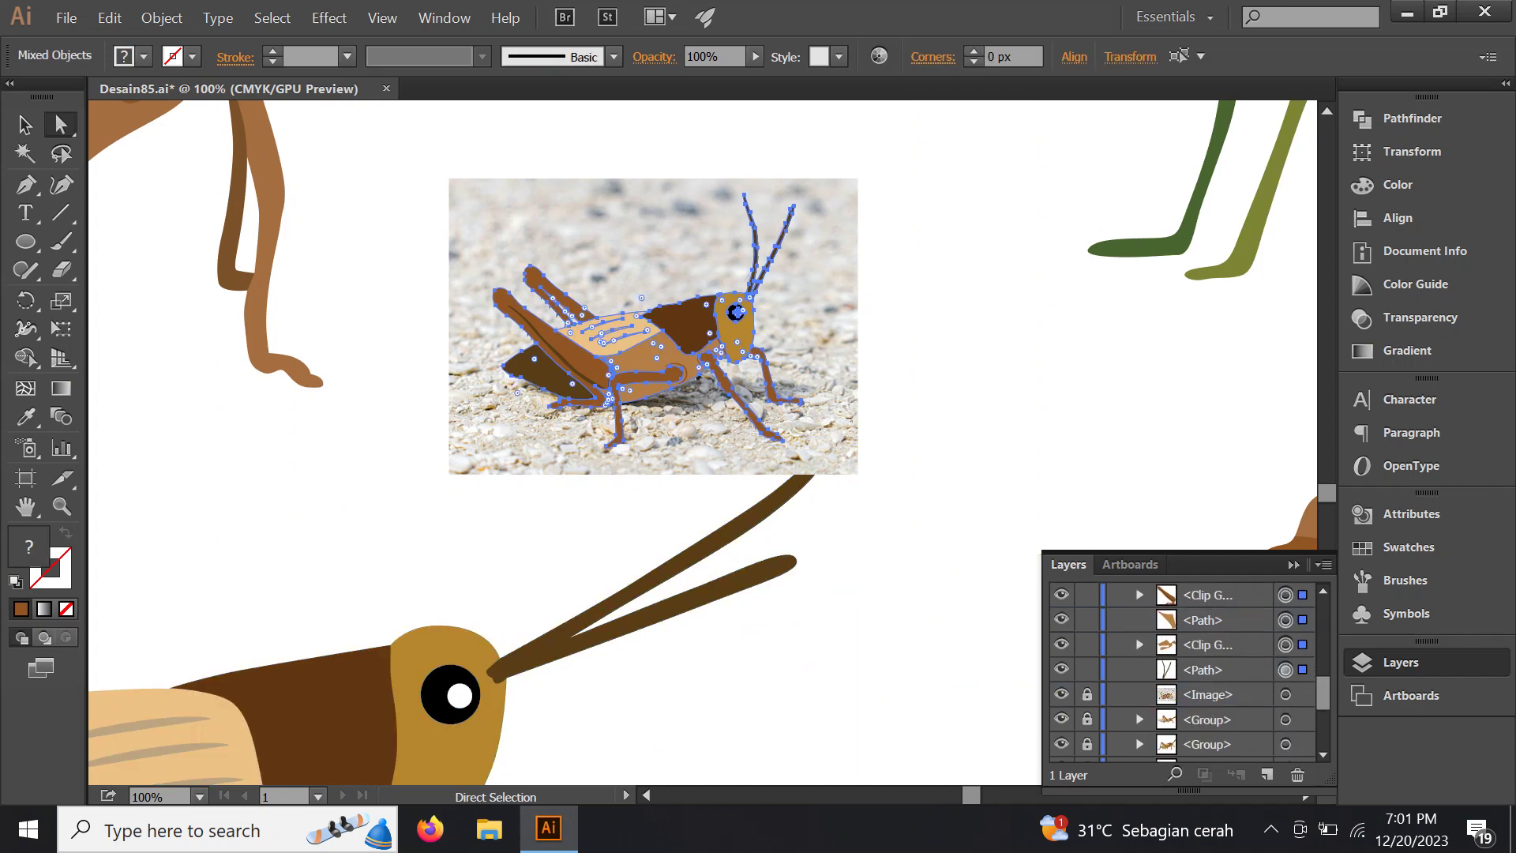
{"action": "key", "text": "ctrl+g"}
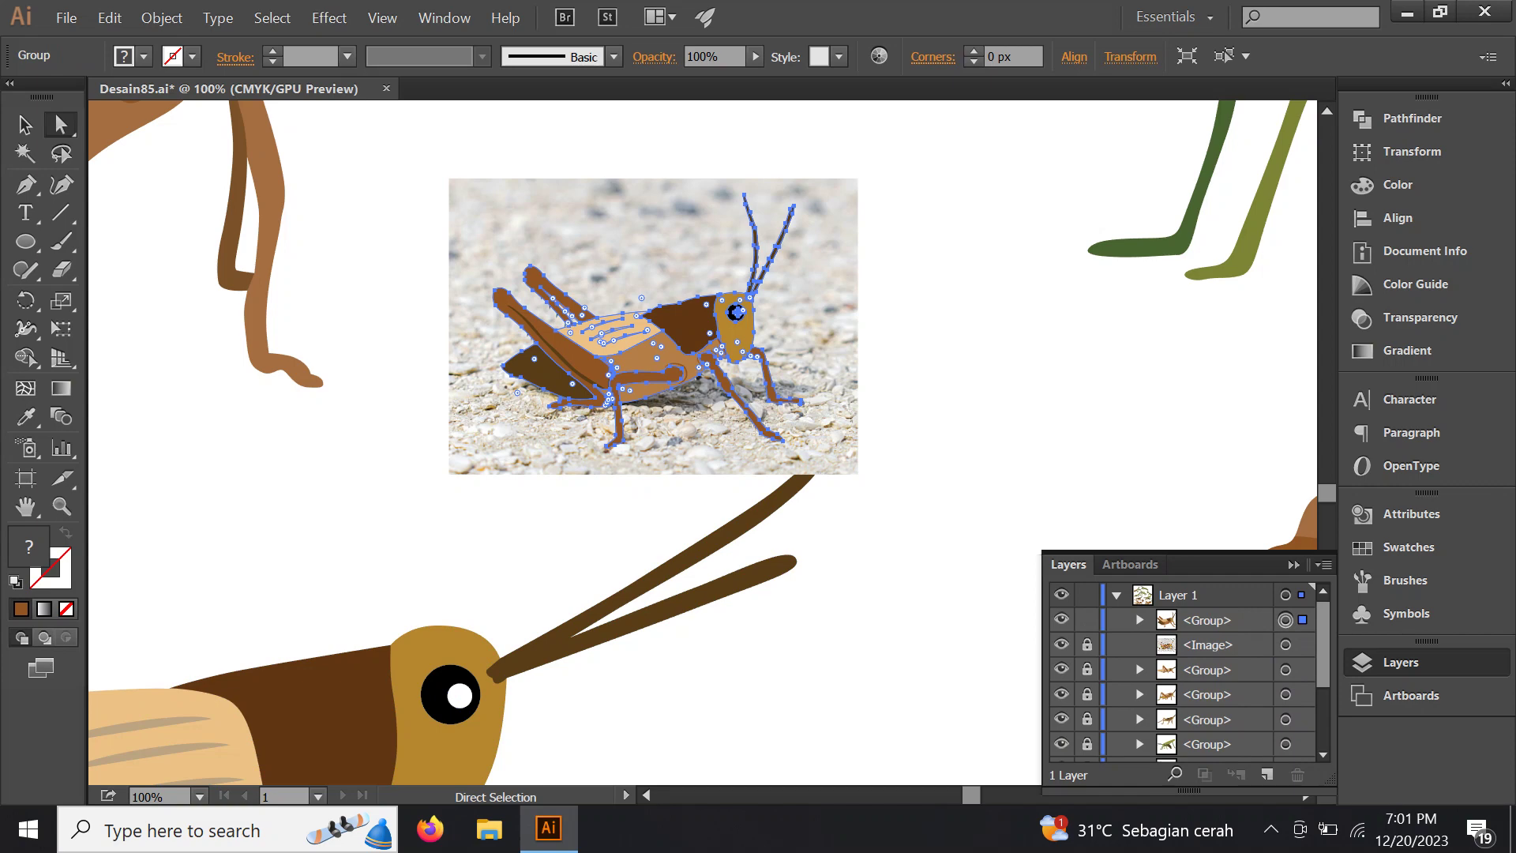
Delete the reference photo via its <Image> layer, then select the new grasshopper group
{"action": "left_click", "coordinate": [1208, 644]}
{"action": "left_click", "coordinate": [1285, 644]}
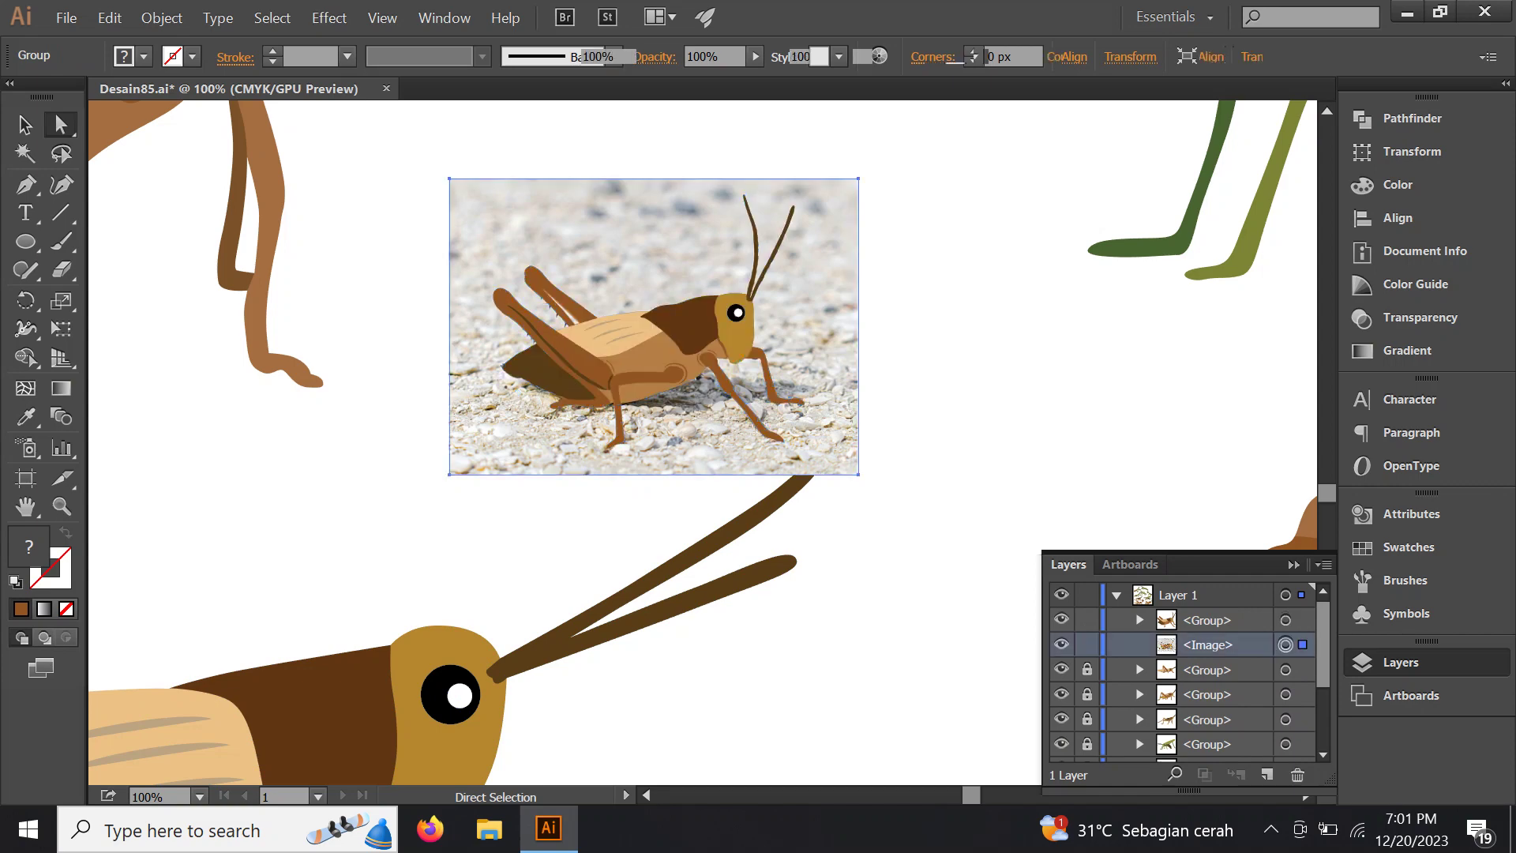
{"action": "key", "text": "Delete"}
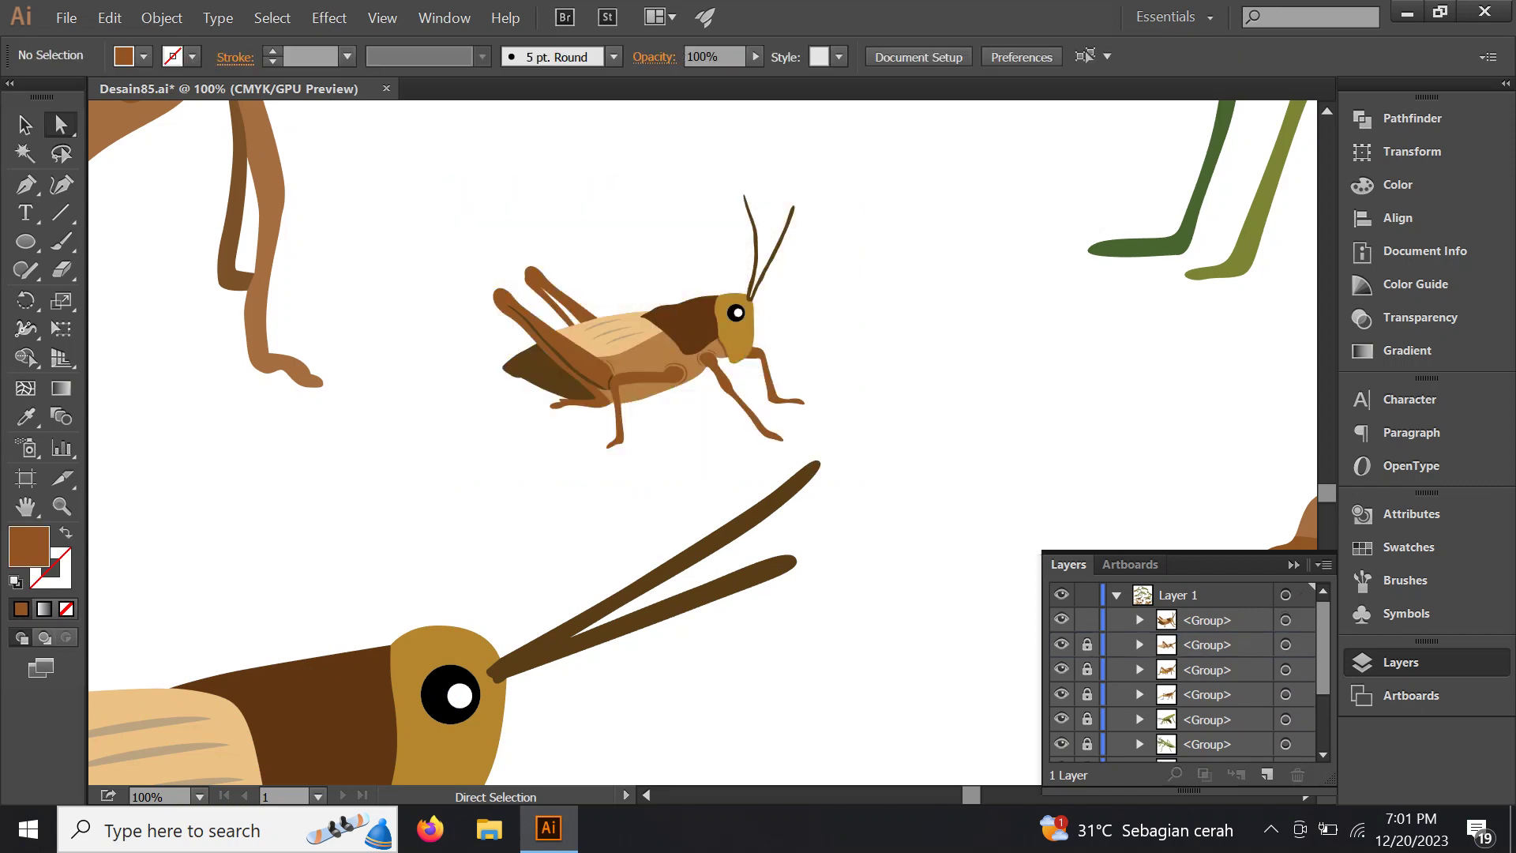
{"action": "scroll", "coordinate": [486, 355], "scroll_direction": "down", "scroll_amount": 1}
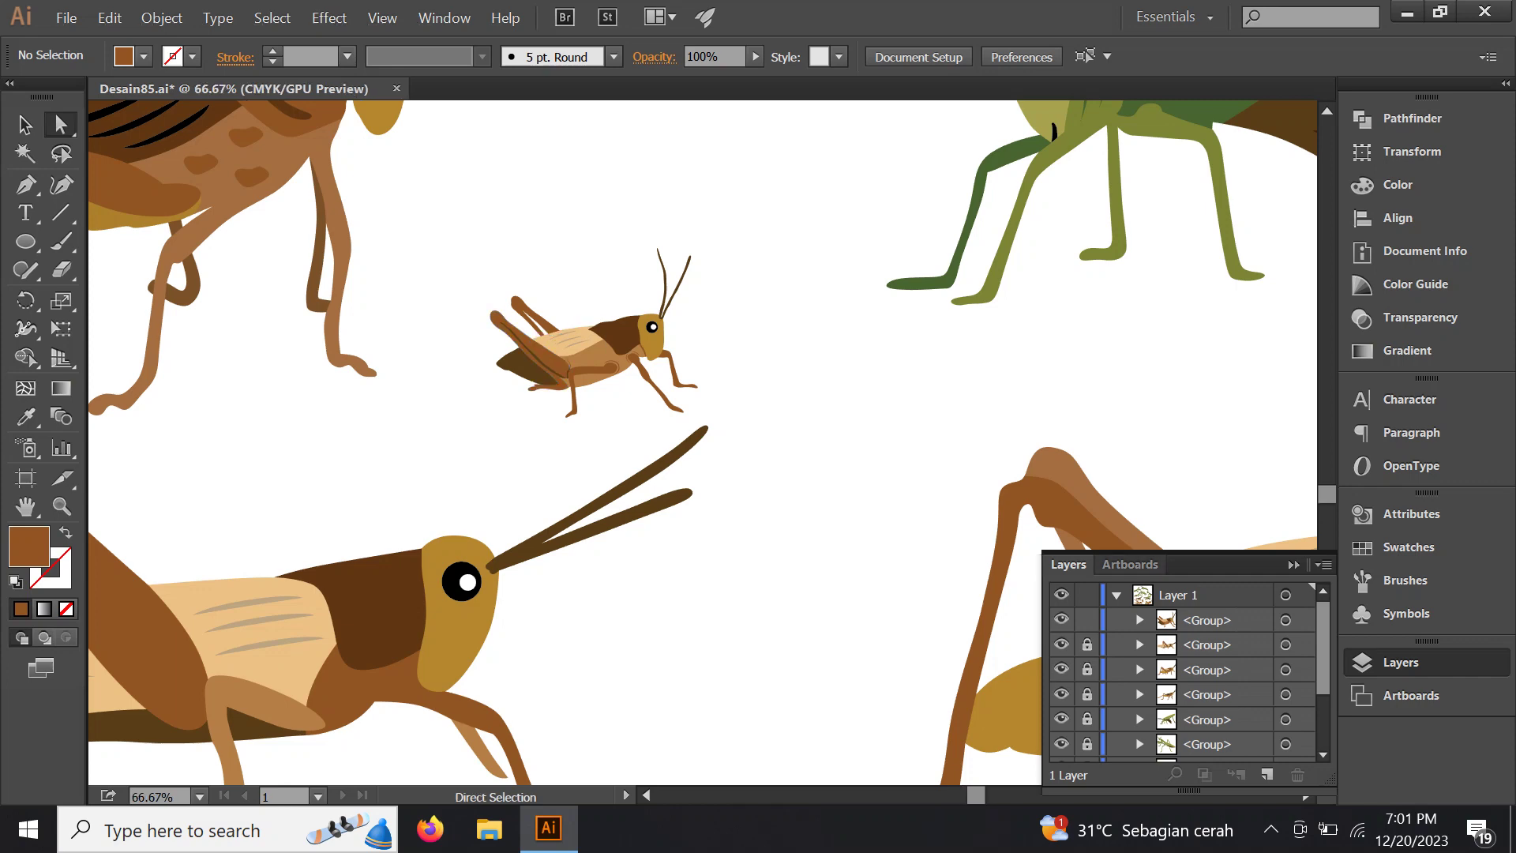
{"action": "left_click", "coordinate": [1286, 620]}
Drag the grasshopper group to the artboard's top-right corner
{"action": "key", "text": "ctrl+minus"}
{"action": "key", "text": "ctrl+minus"}
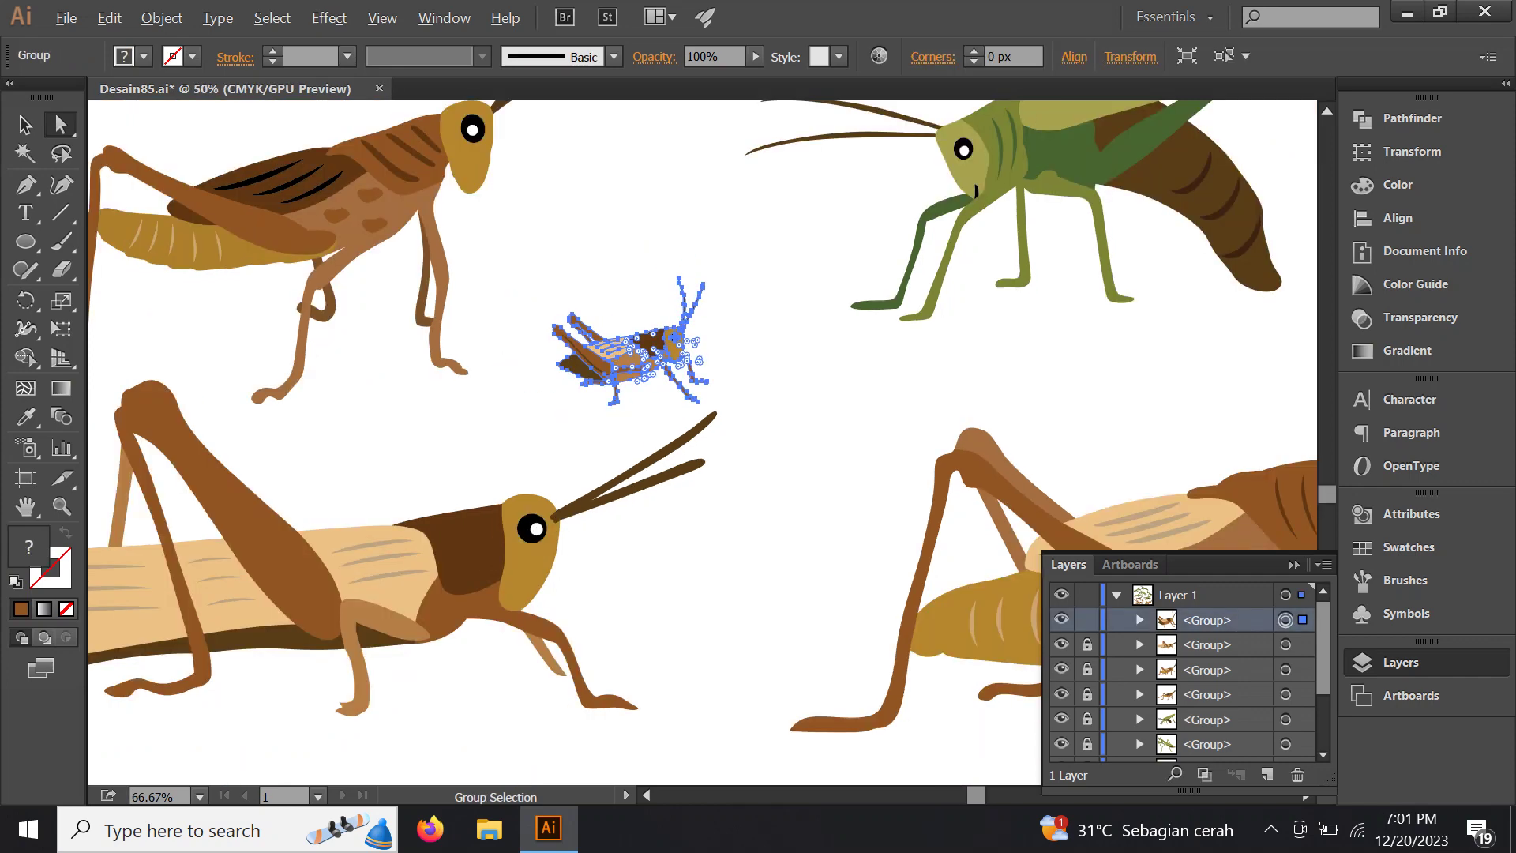
{"action": "key", "text": "ctrl+minus"}
{"action": "key", "text": "ctrl+minus"}
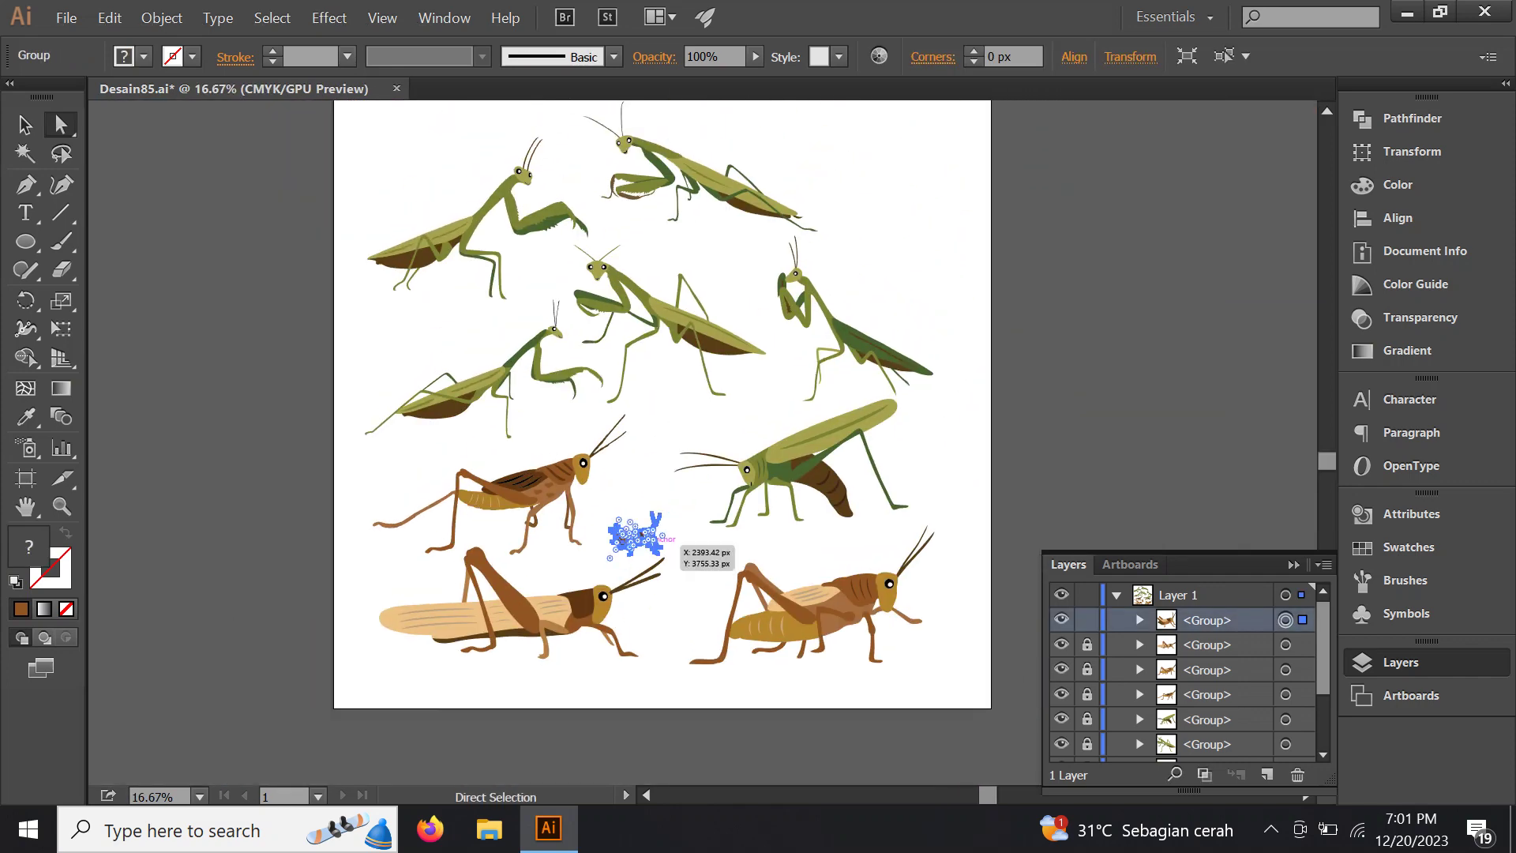
{"action": "key", "text": "v"}
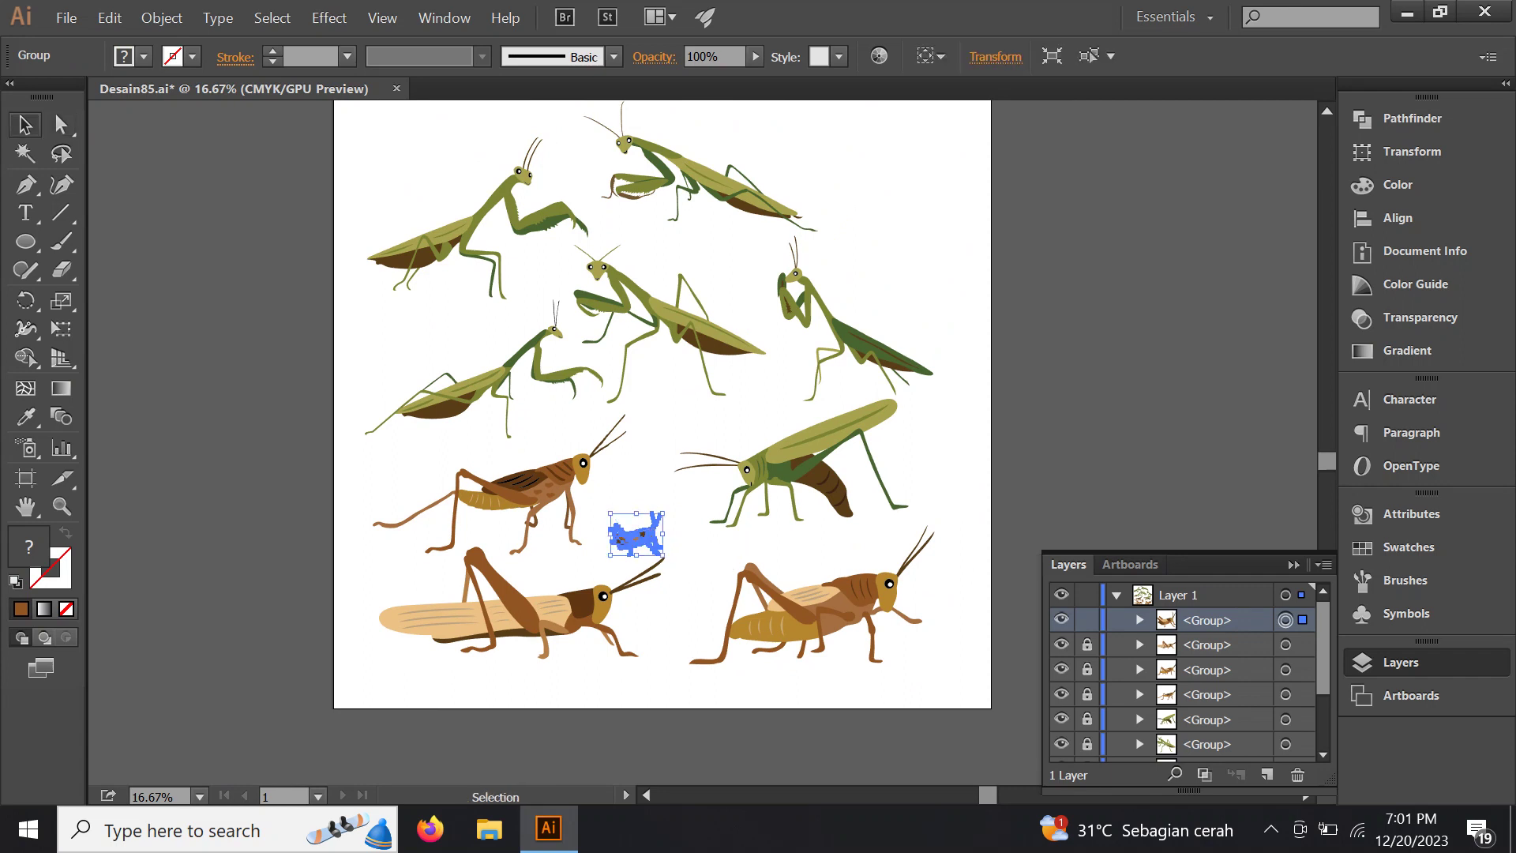
{"action": "left_click_drag", "start_coordinate": [636, 533], "coordinate": [871, 156]}
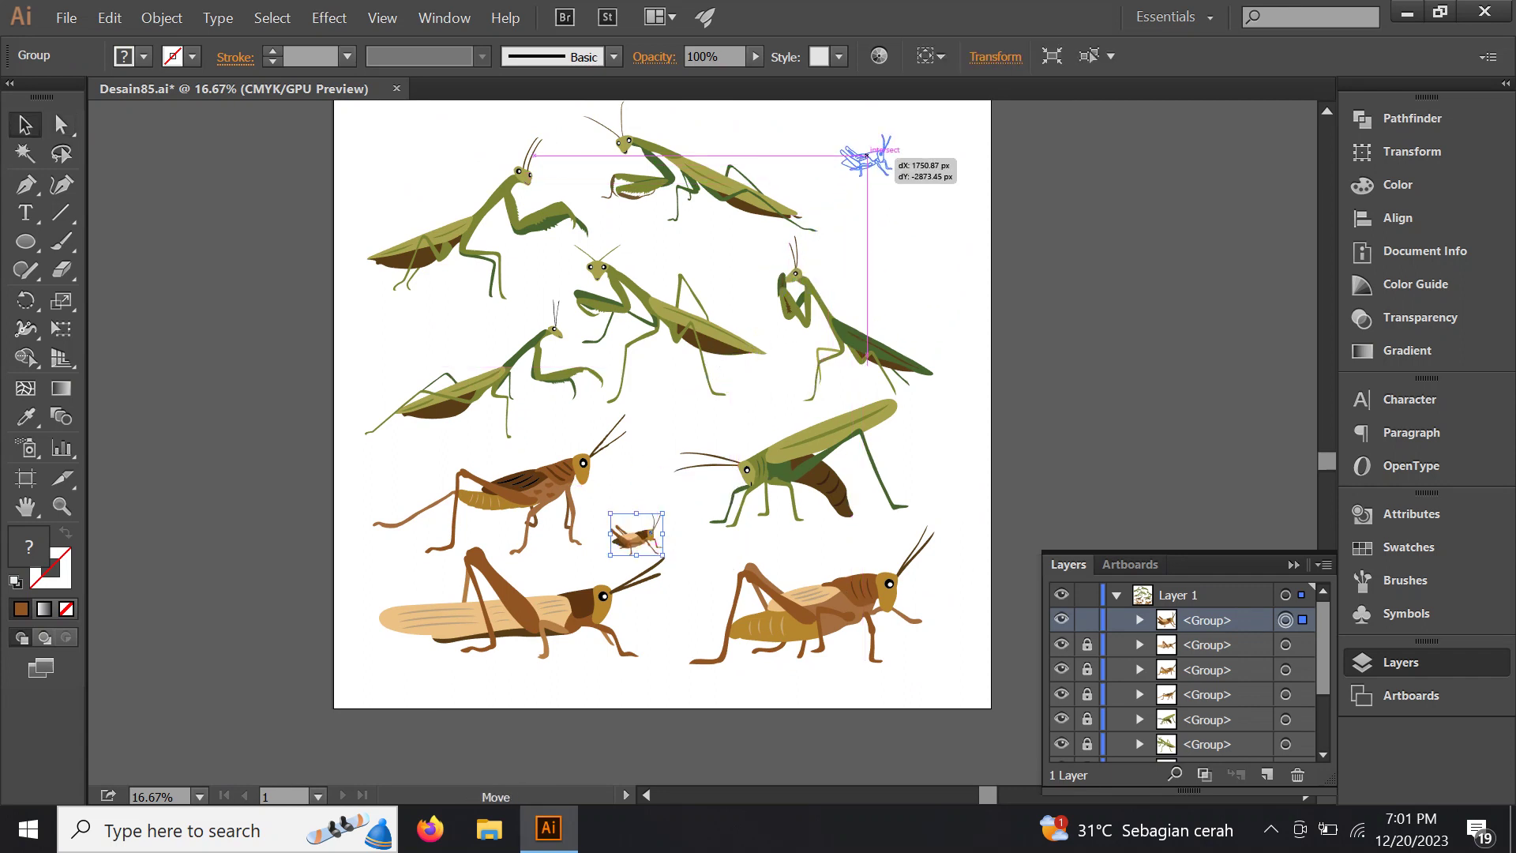
{"action": "scroll", "coordinate": [870, 155], "scroll_direction": "up", "scroll_amount": 3}
Scale the grasshopper up from its corner in two passes, nudging it left
{"action": "left_click_drag", "start_coordinate": [884, 255], "coordinate": [958, 195]}
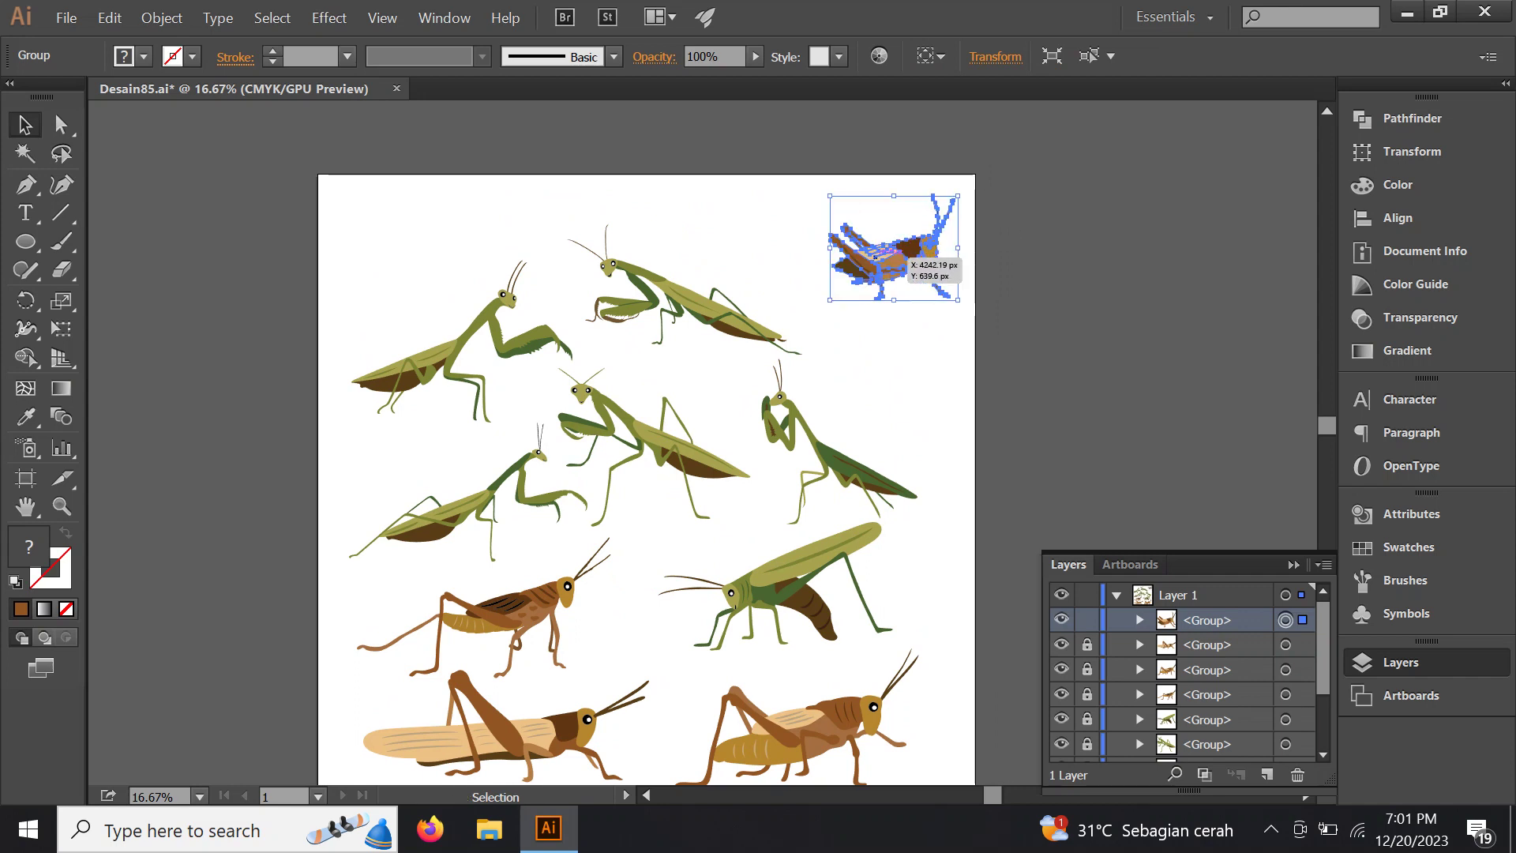
{"action": "left_click_drag", "start_coordinate": [895, 242], "coordinate": [803, 236]}
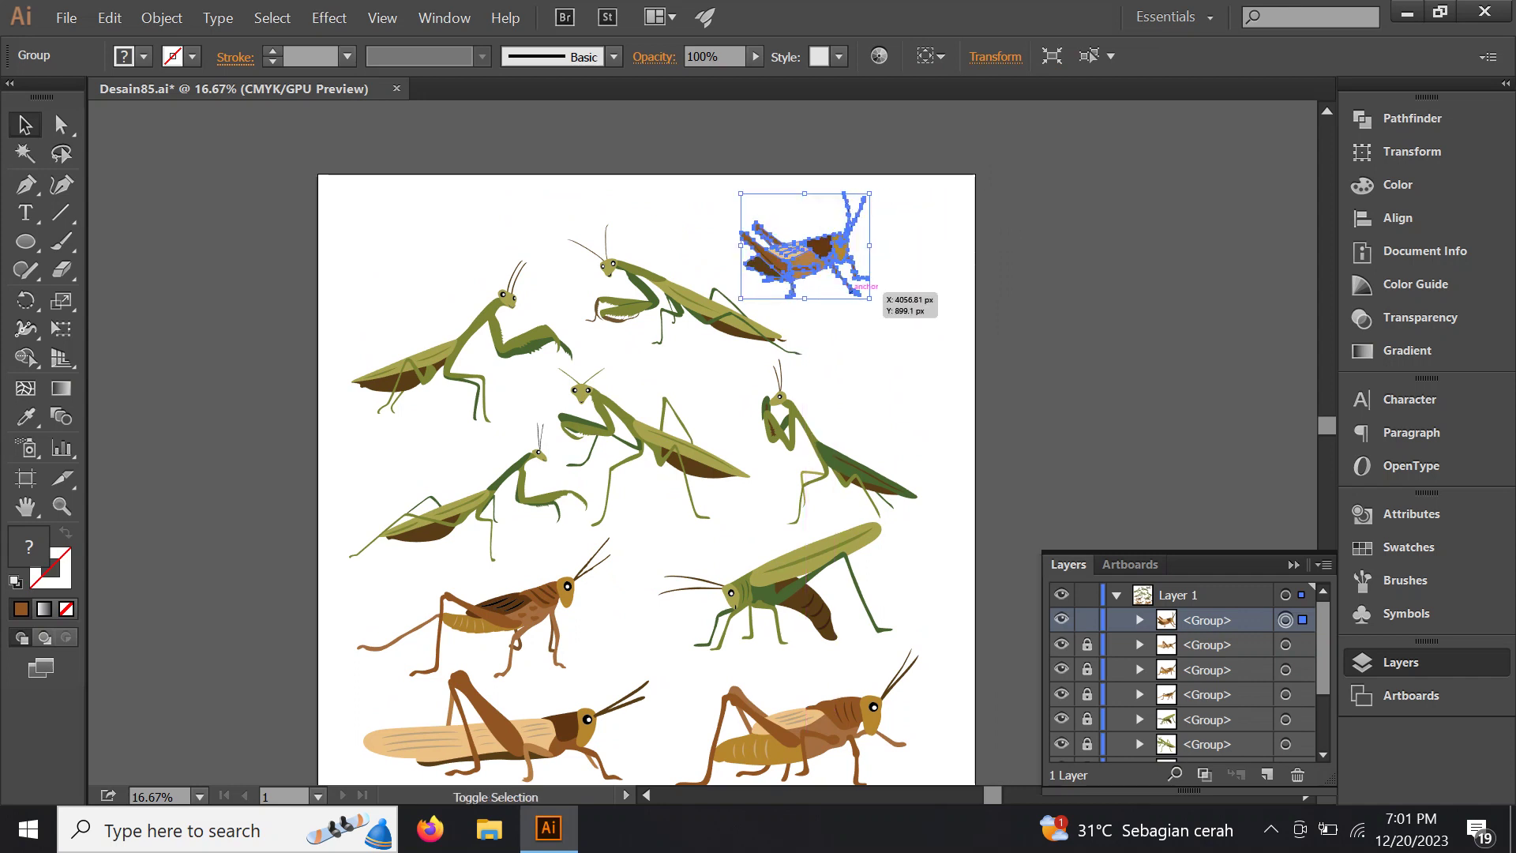
{"action": "left_click_drag", "start_coordinate": [868, 300], "coordinate": [911, 332]}
{"action": "left_click_drag", "start_coordinate": [648, 474], "coordinate": [568, 406]}
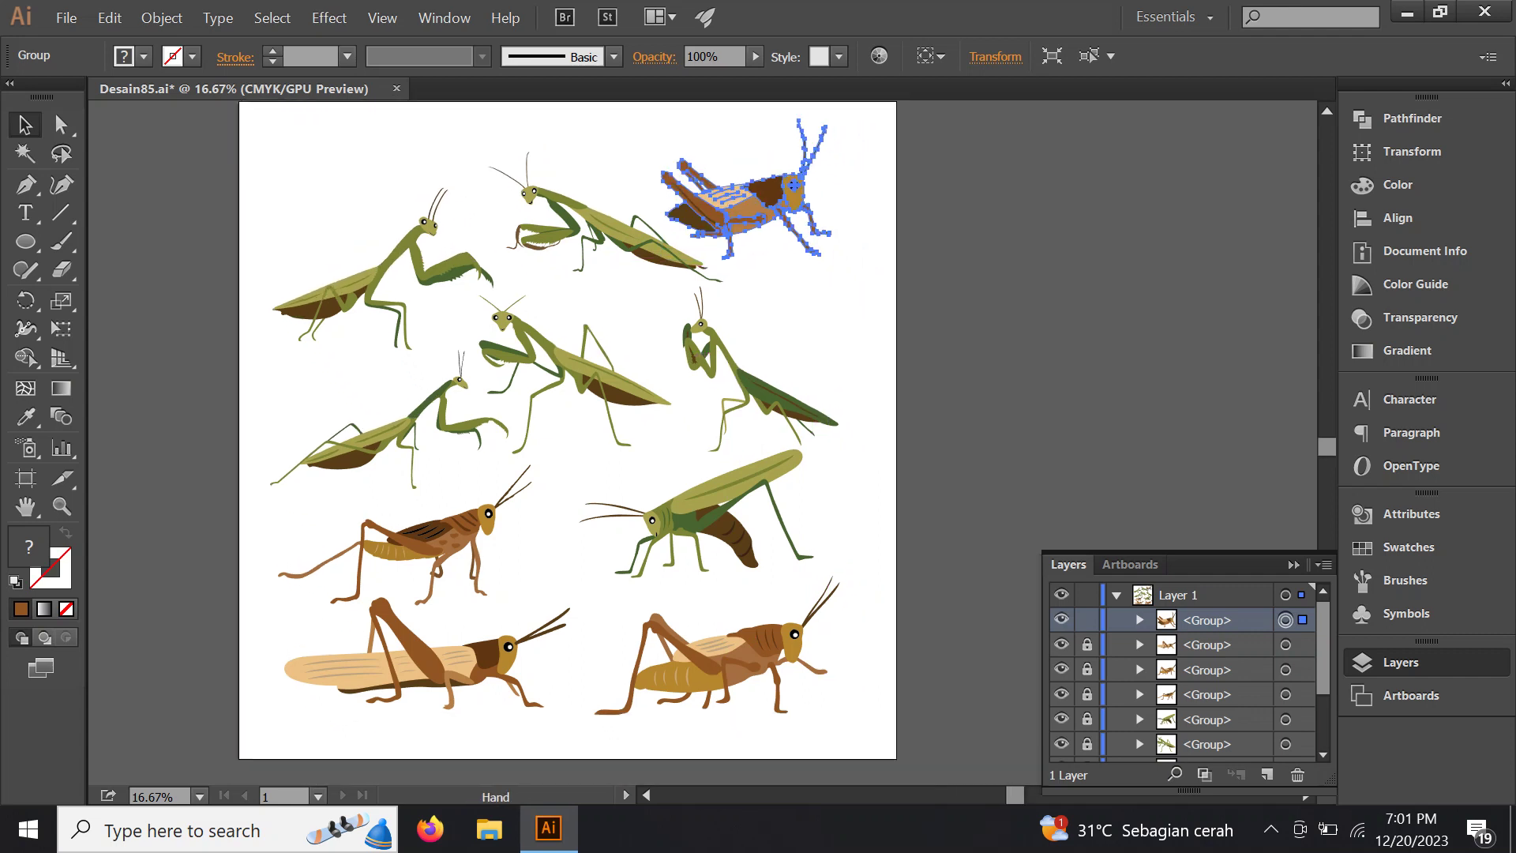
{"action": "key", "text": "ctrl+shift+a"}
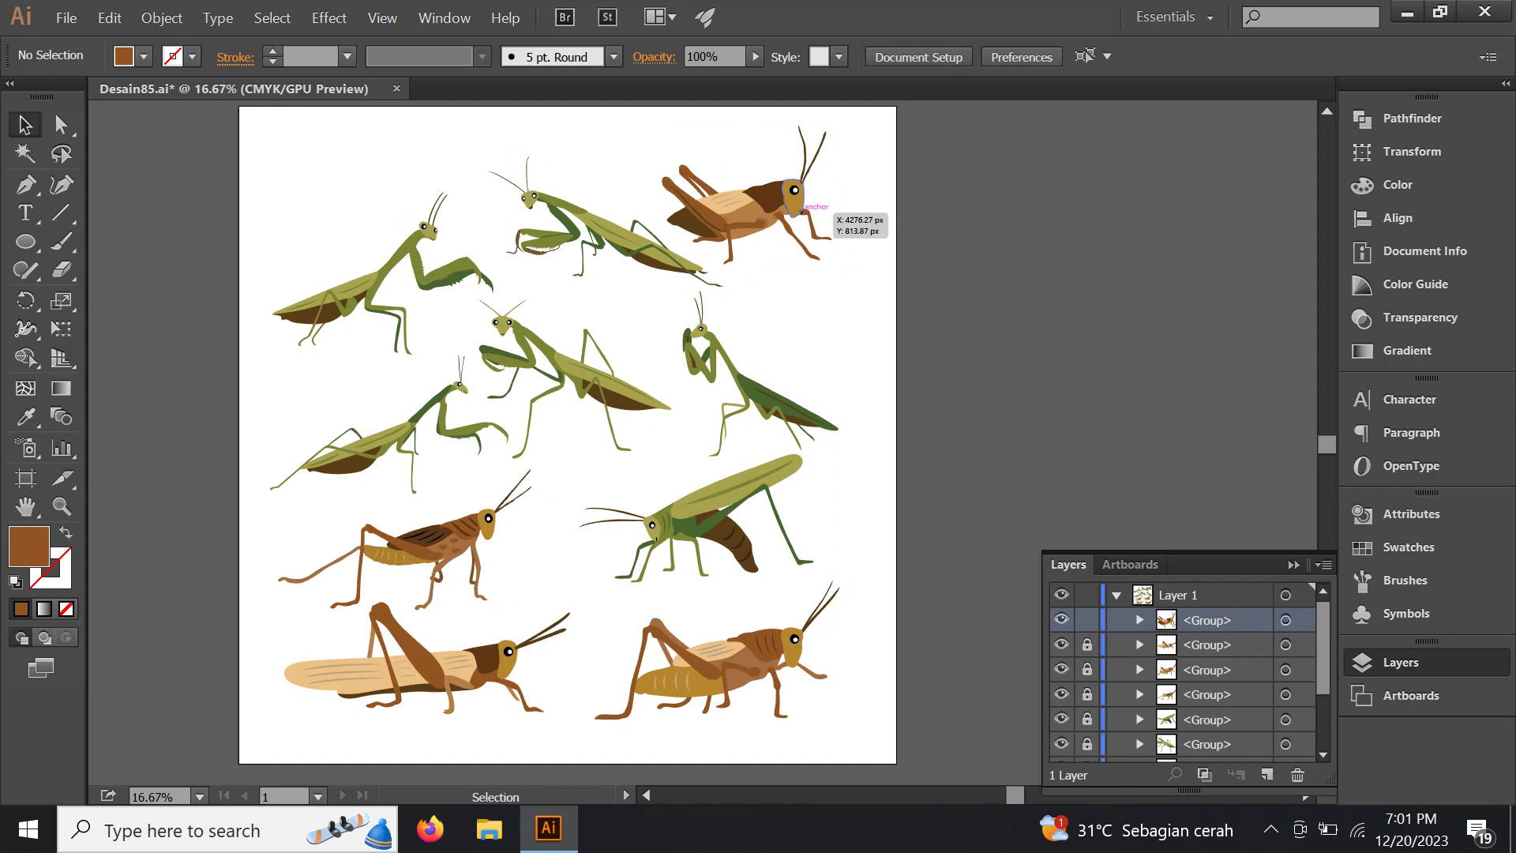
{"action": "scroll", "coordinate": [776, 191], "scroll_direction": "up", "scroll_amount": 2}
Nudge the grasshopper group slightly right and up on the artboard
{"action": "scroll", "coordinate": [790, 292], "scroll_direction": "up", "scroll_amount": 1}
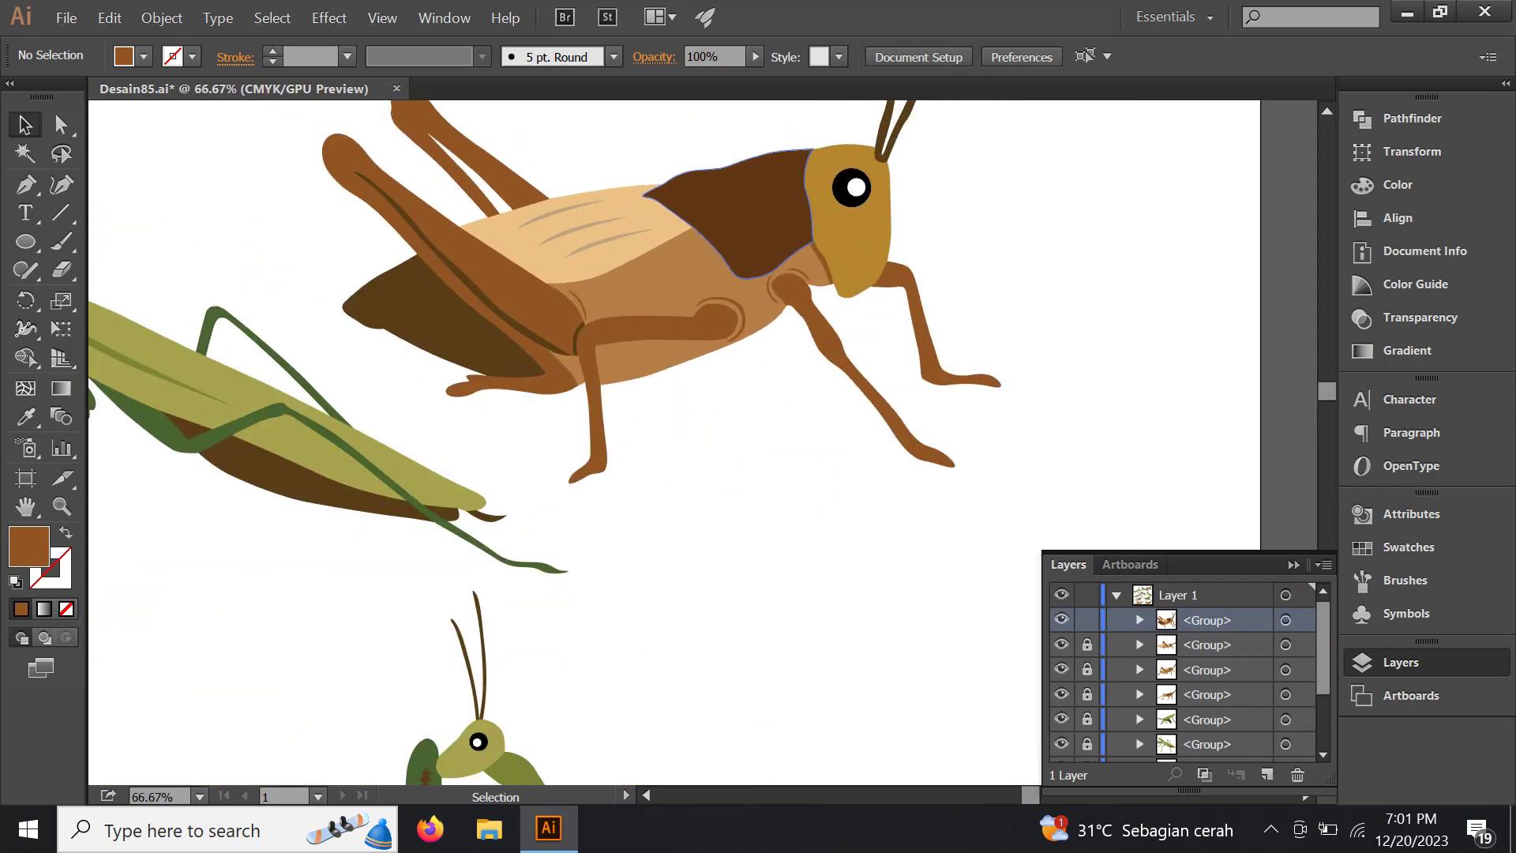
{"action": "scroll", "coordinate": [790, 292], "scroll_direction": "up", "scroll_amount": 1}
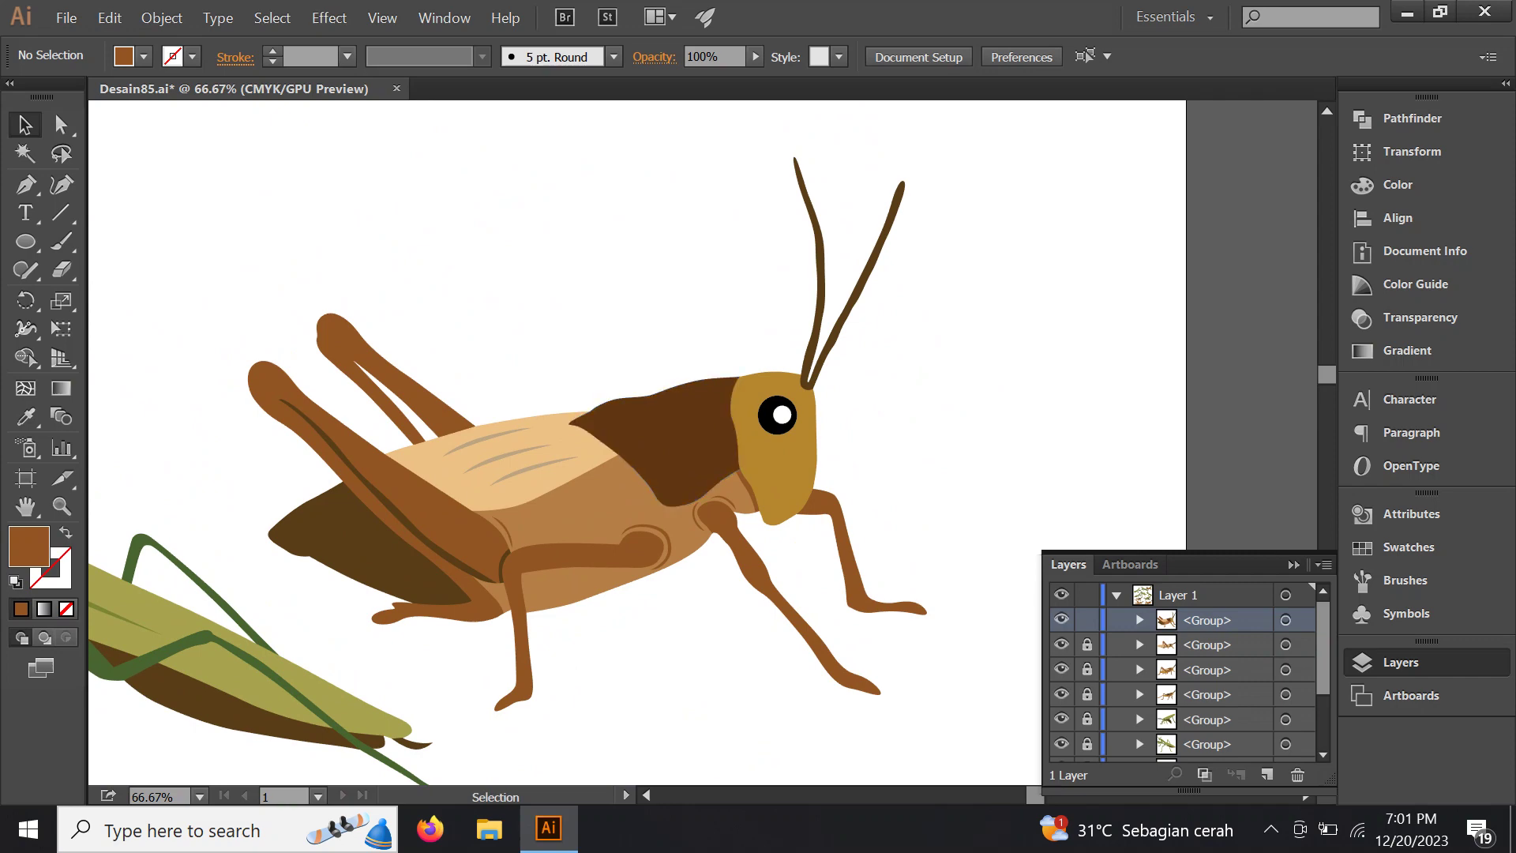
{"action": "key", "text": "ctrl+a"}
{"action": "left_click_drag", "start_coordinate": [638, 472], "coordinate": [734, 449]}
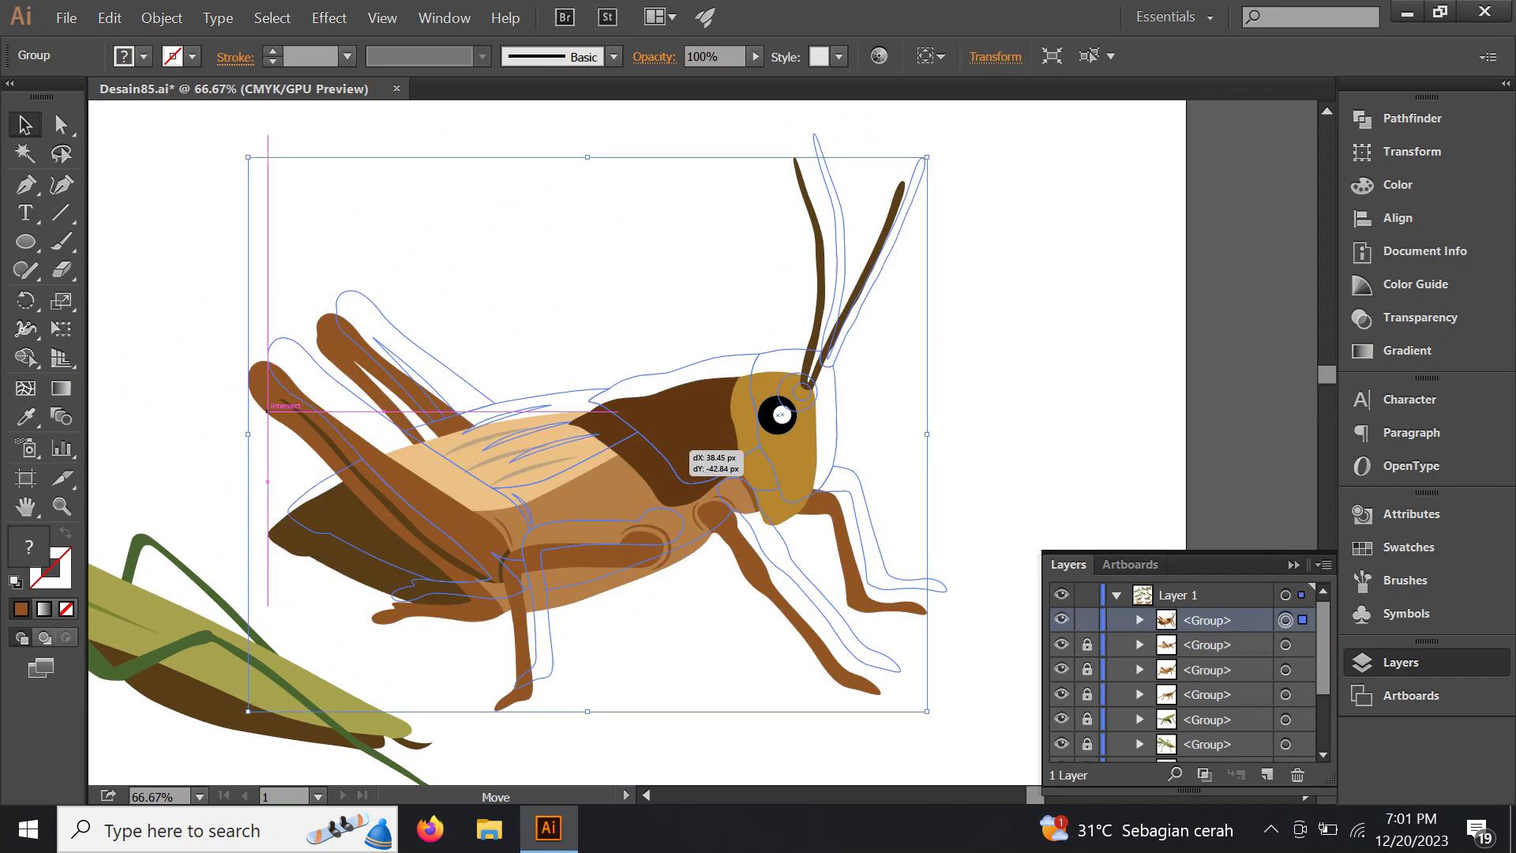
{"action": "key", "text": "ctrl+plus"}
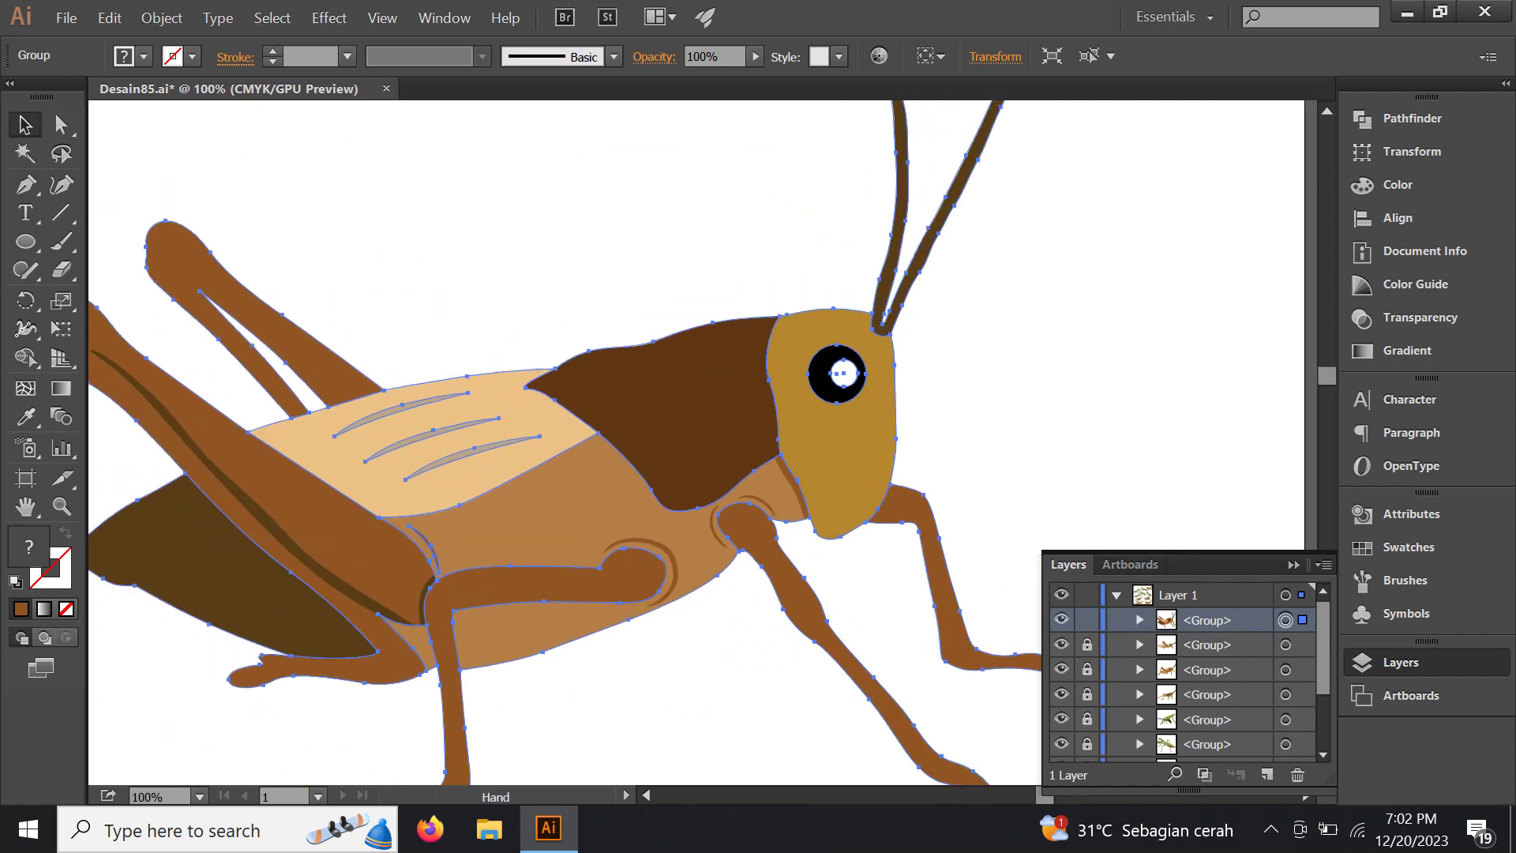
{"action": "key", "text": "ctrl+minus"}
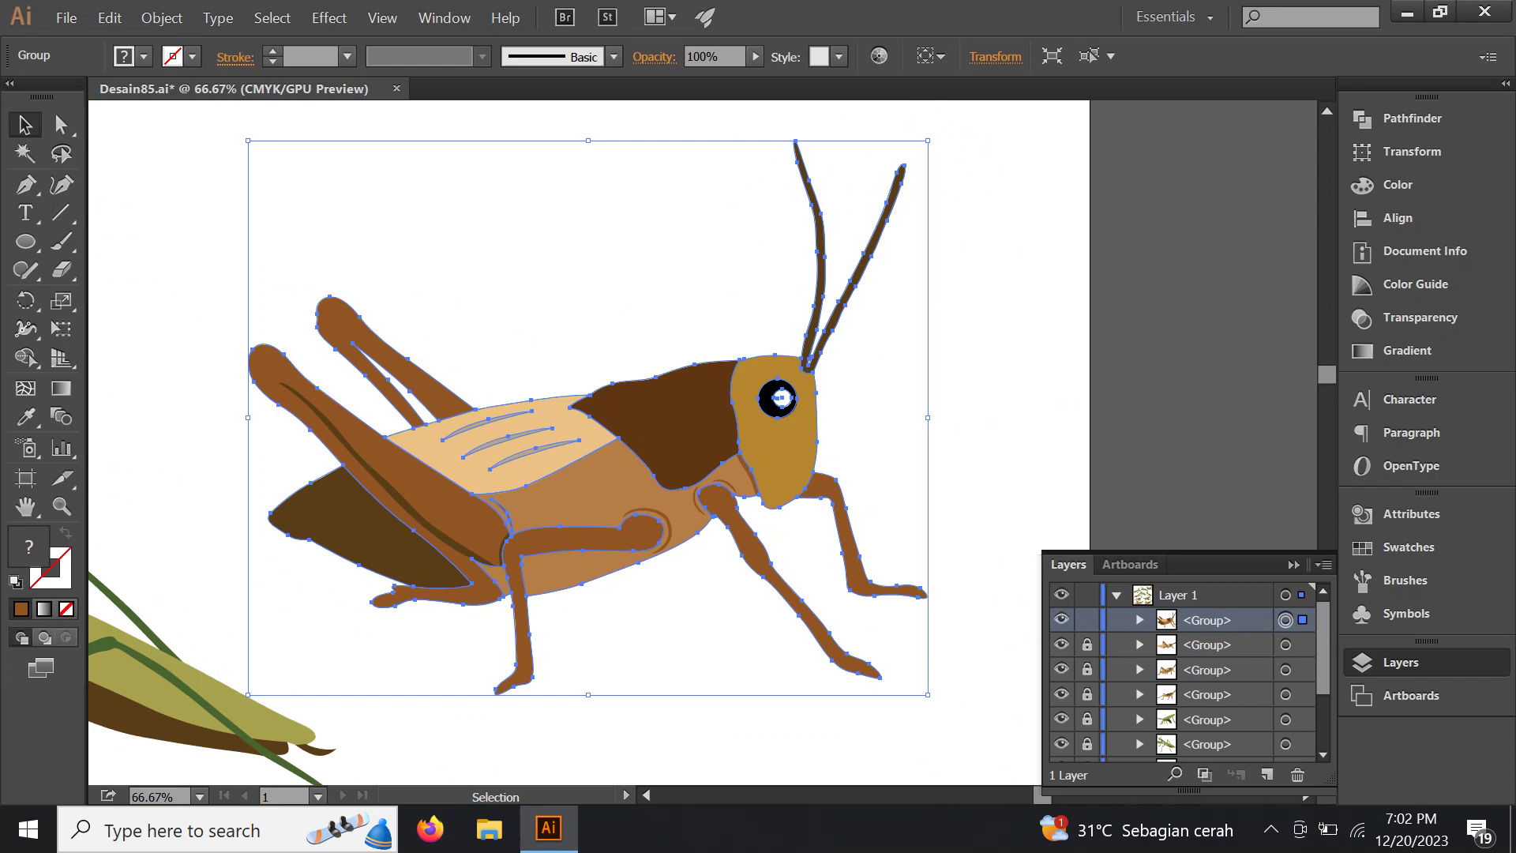
{"action": "left_click_drag", "start_coordinate": [780, 398], "coordinate": [837, 382]}
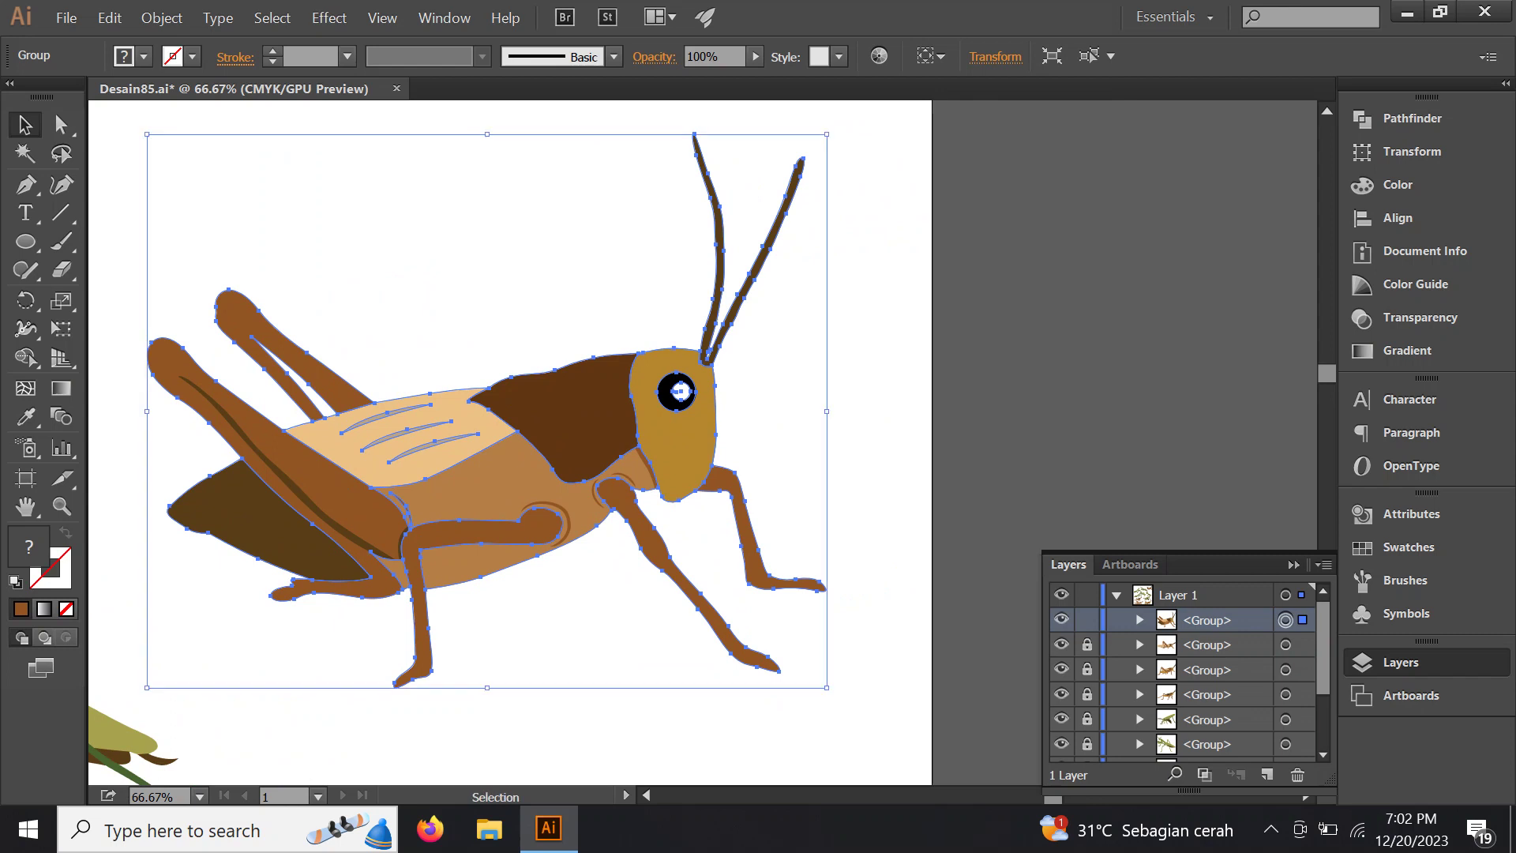
{"action": "key", "text": "ctrl+plus"}
{"action": "scroll", "coordinate": [565, 442], "scroll_direction": "left", "scroll_amount": 3}
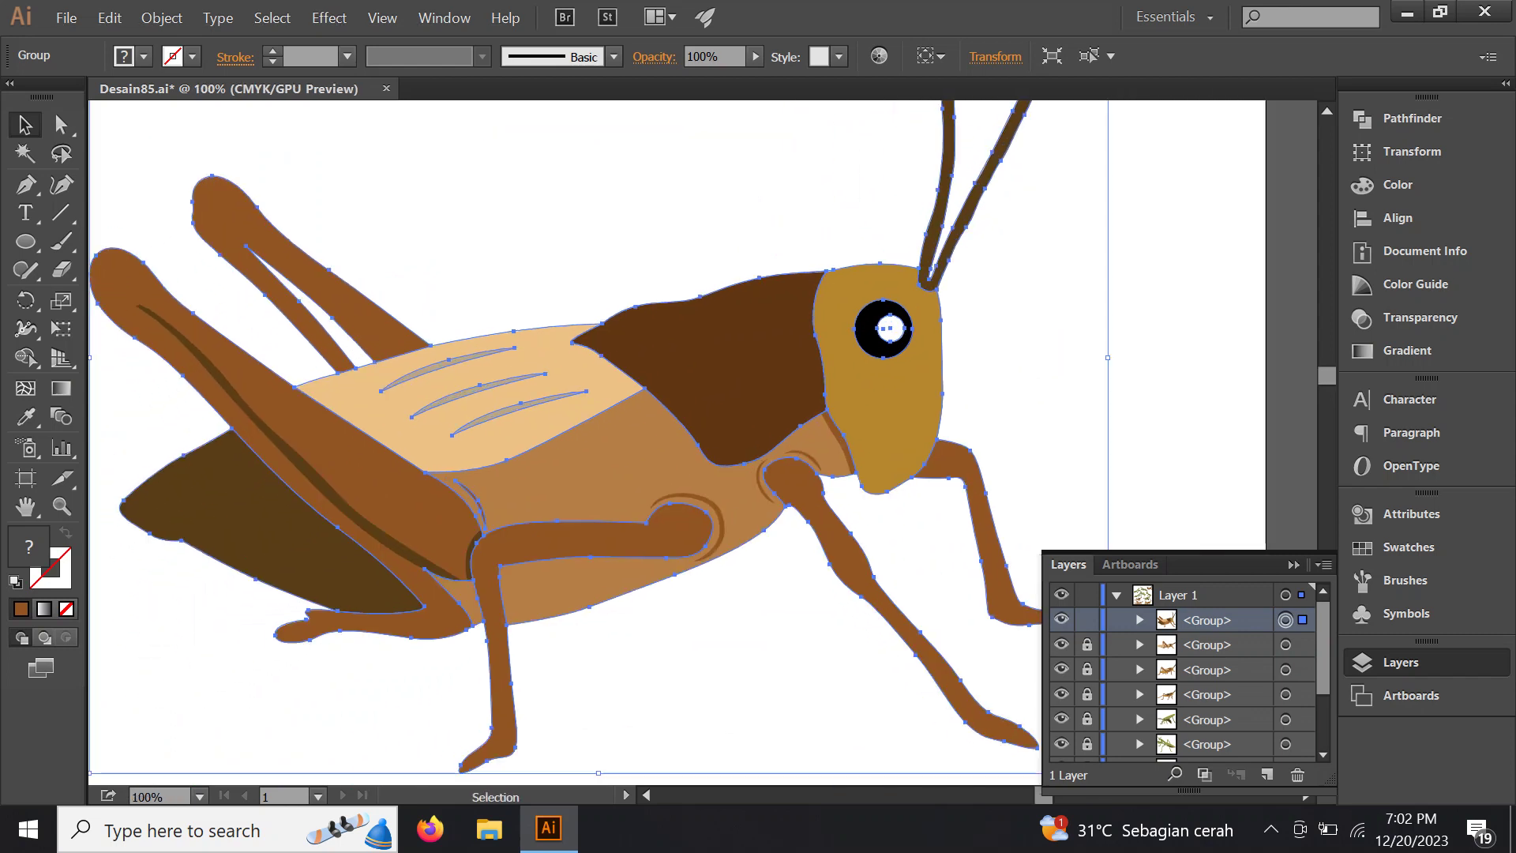
Close the Layers panel, deselect, and save Desain85.ai with File > Save
{"action": "left_click", "coordinate": [1294, 564]}
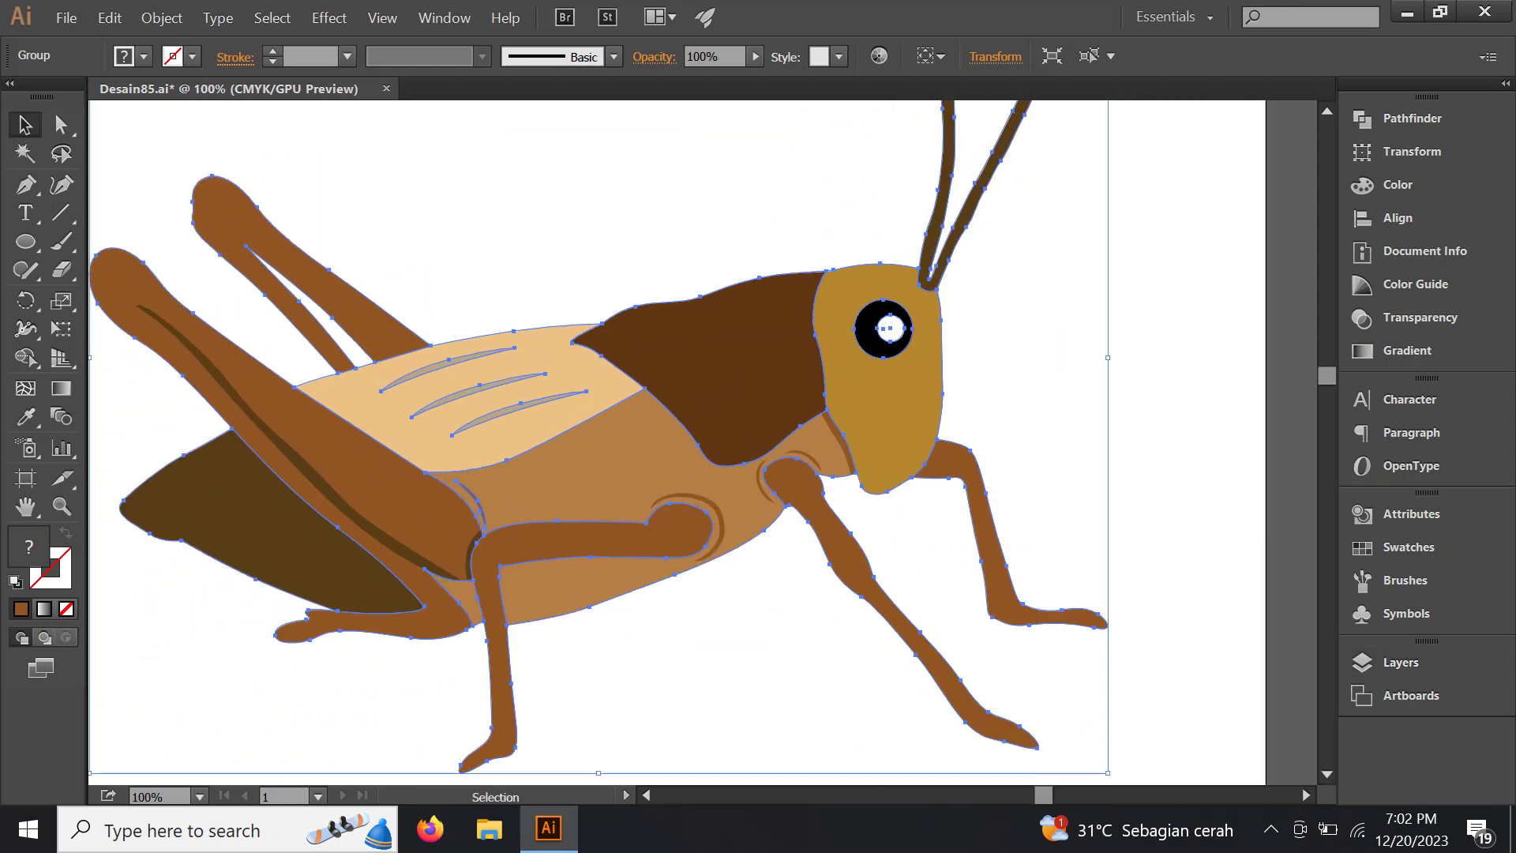
{"action": "scroll", "coordinate": [699, 451], "scroll_direction": "left", "scroll_amount": 2}
{"action": "key", "text": "ctrl+minus"}
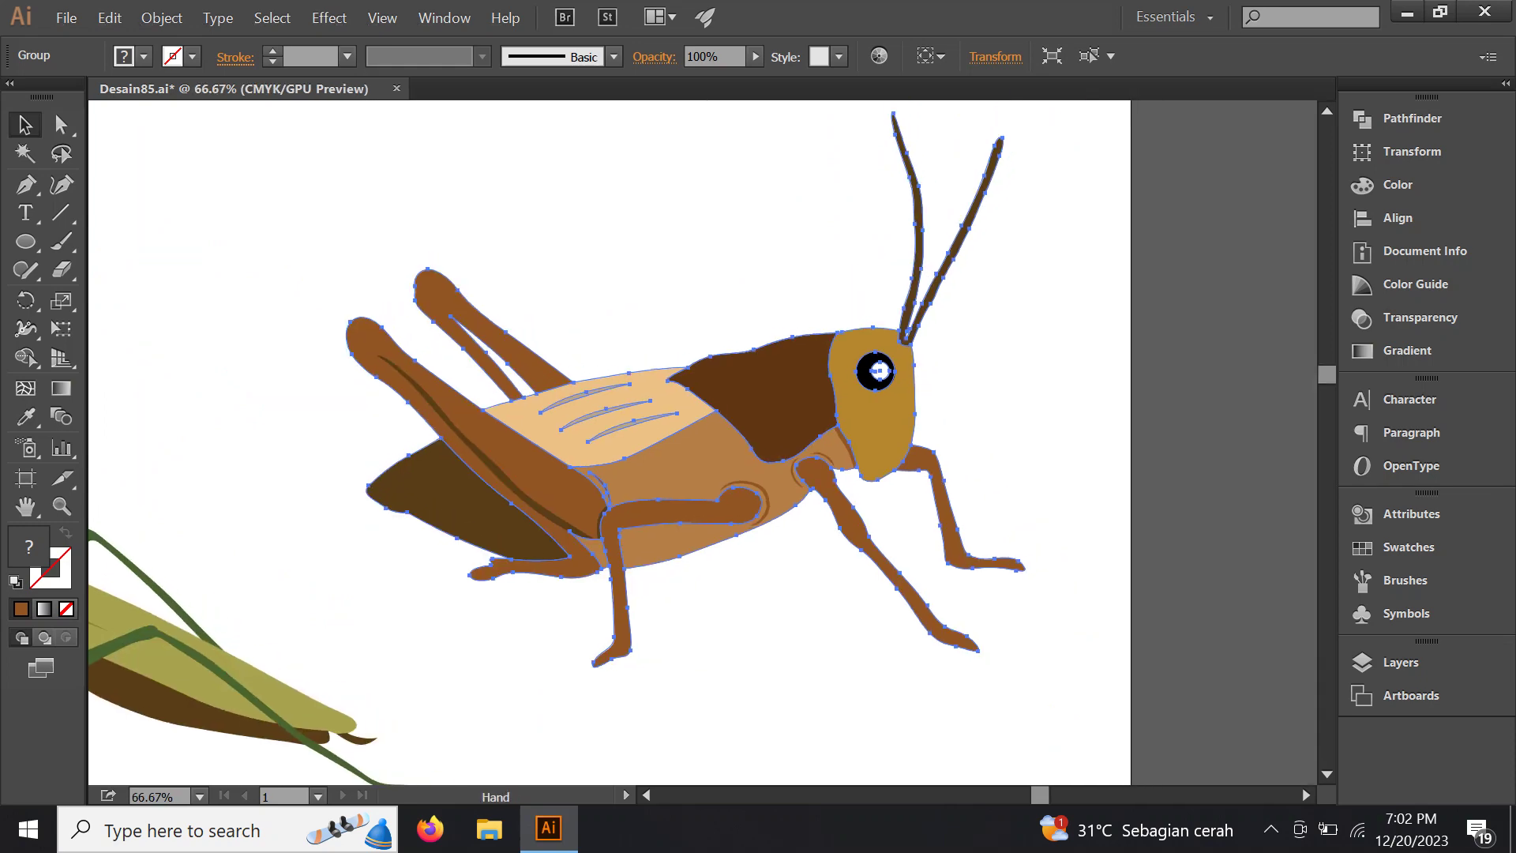
{"action": "left_click_drag", "start_coordinate": [710, 473], "coordinate": [693, 497]}
{"action": "left_click", "coordinate": [671, 489]}
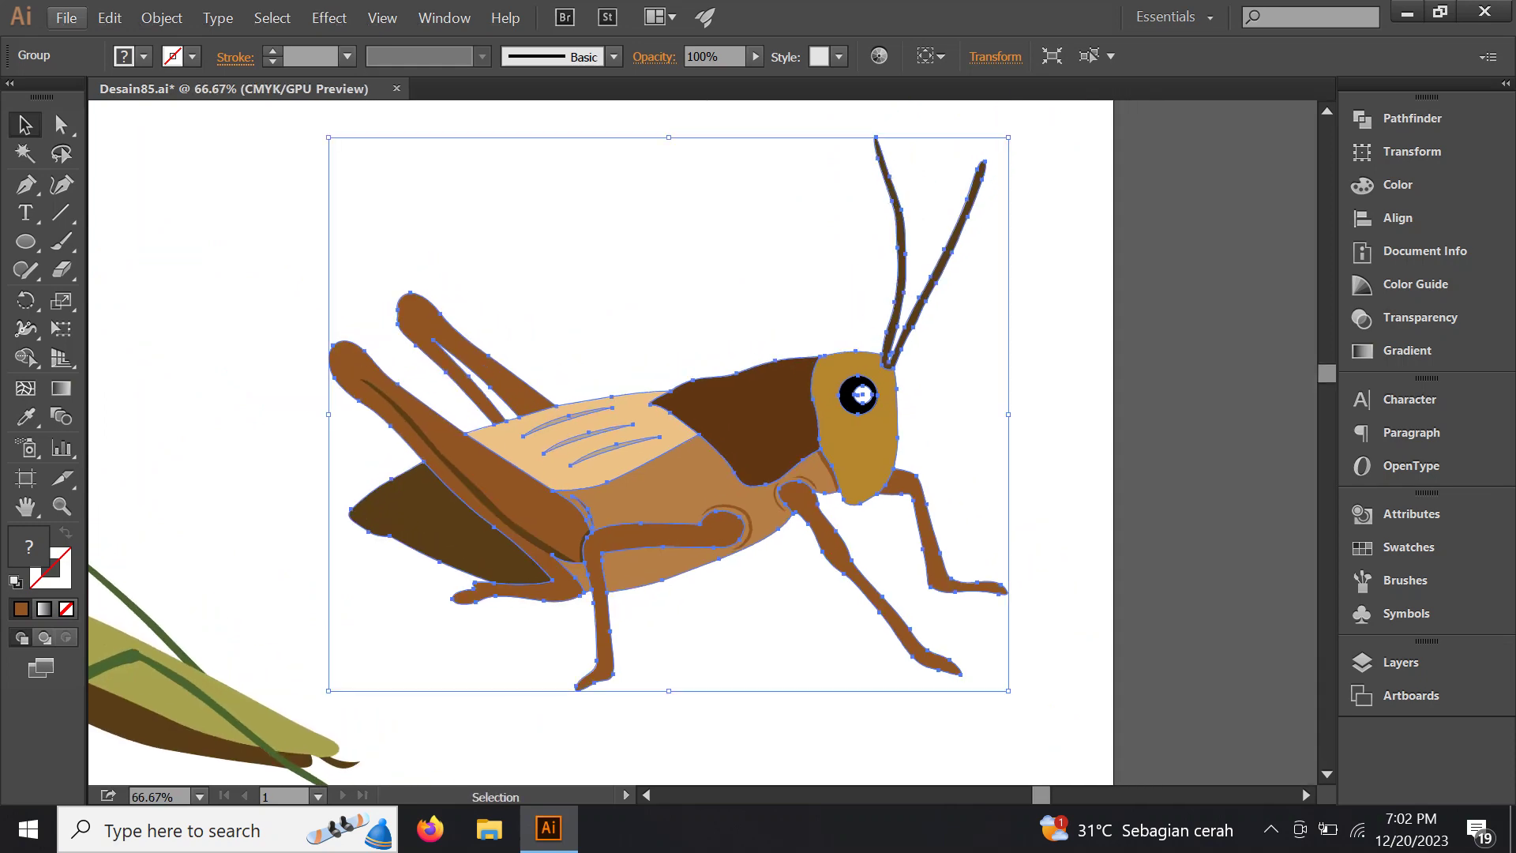
{"action": "left_click", "coordinate": [66, 17]}
{"action": "left_click", "coordinate": [67, 17]}
{"action": "key", "text": "ctrl+shift+a"}
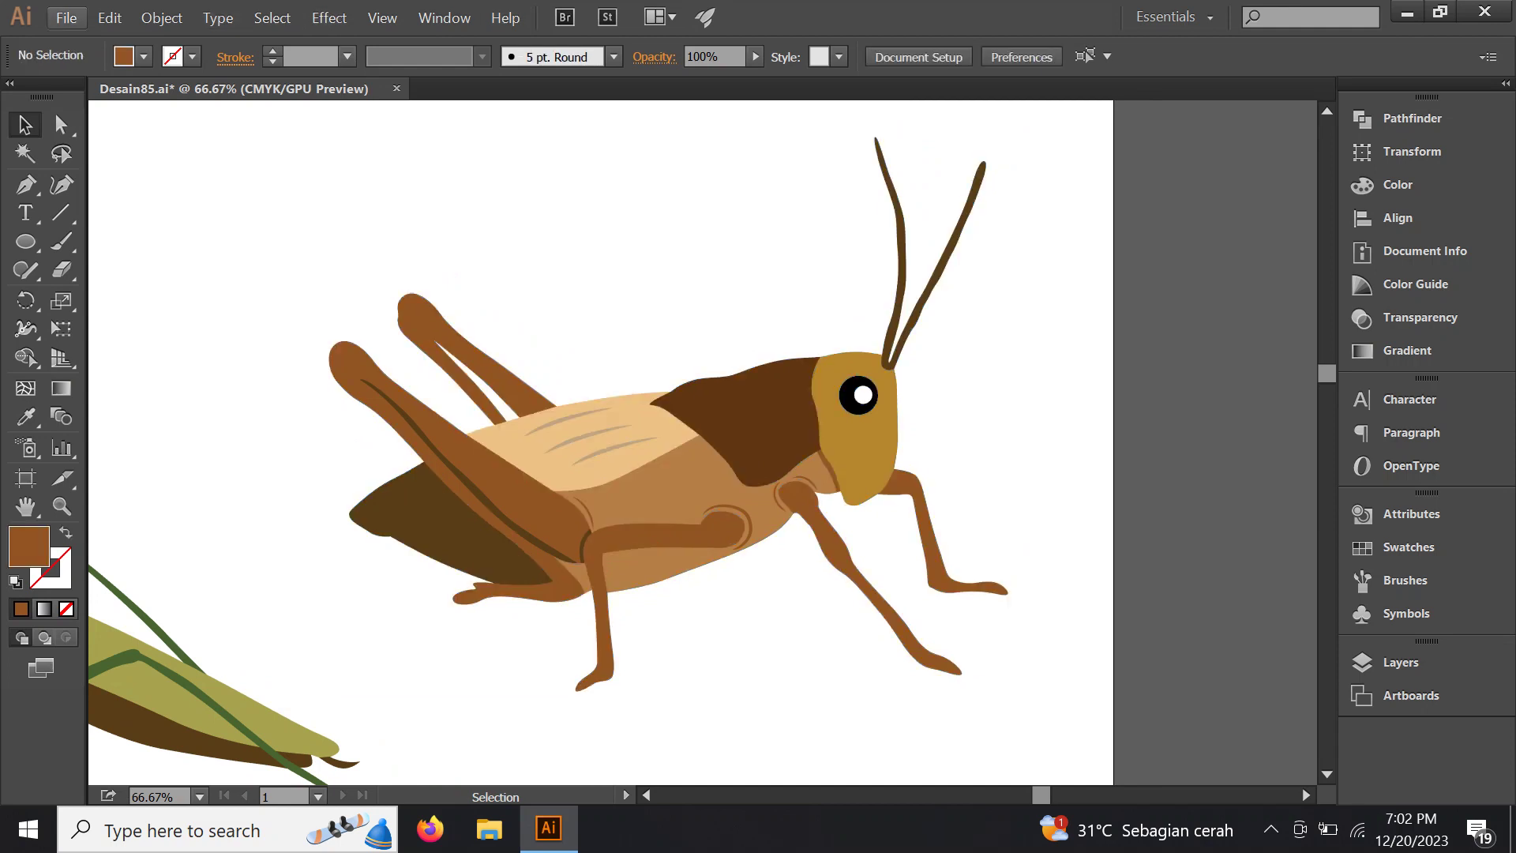
{"action": "left_click", "coordinate": [66, 17]}
{"action": "left_click", "coordinate": [55, 194]}
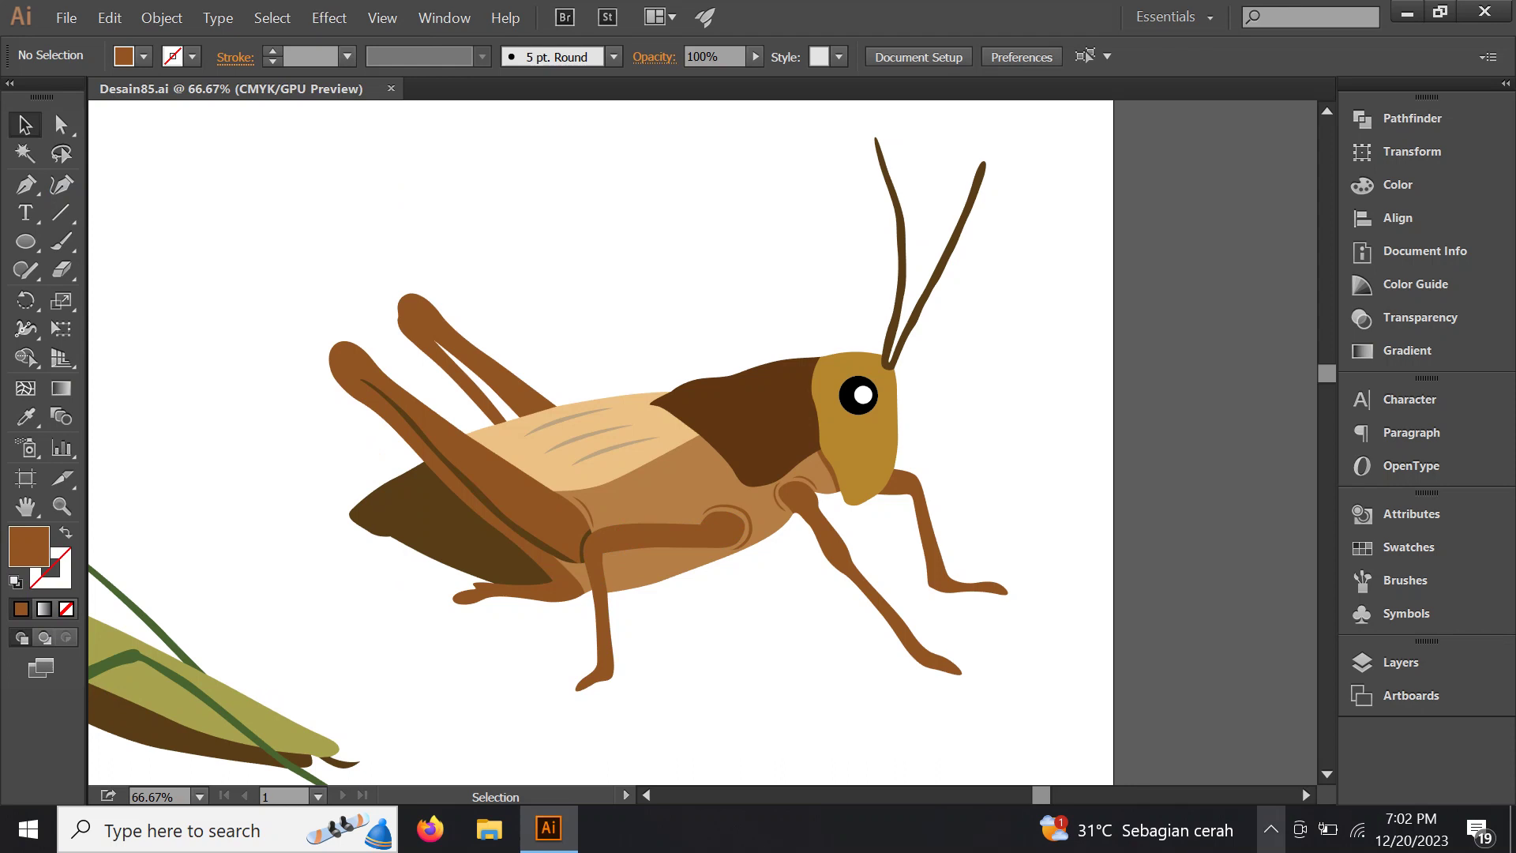
{"action": "left_click", "coordinate": [1270, 829]}
{"action": "left_click", "coordinate": [1319, 782]}
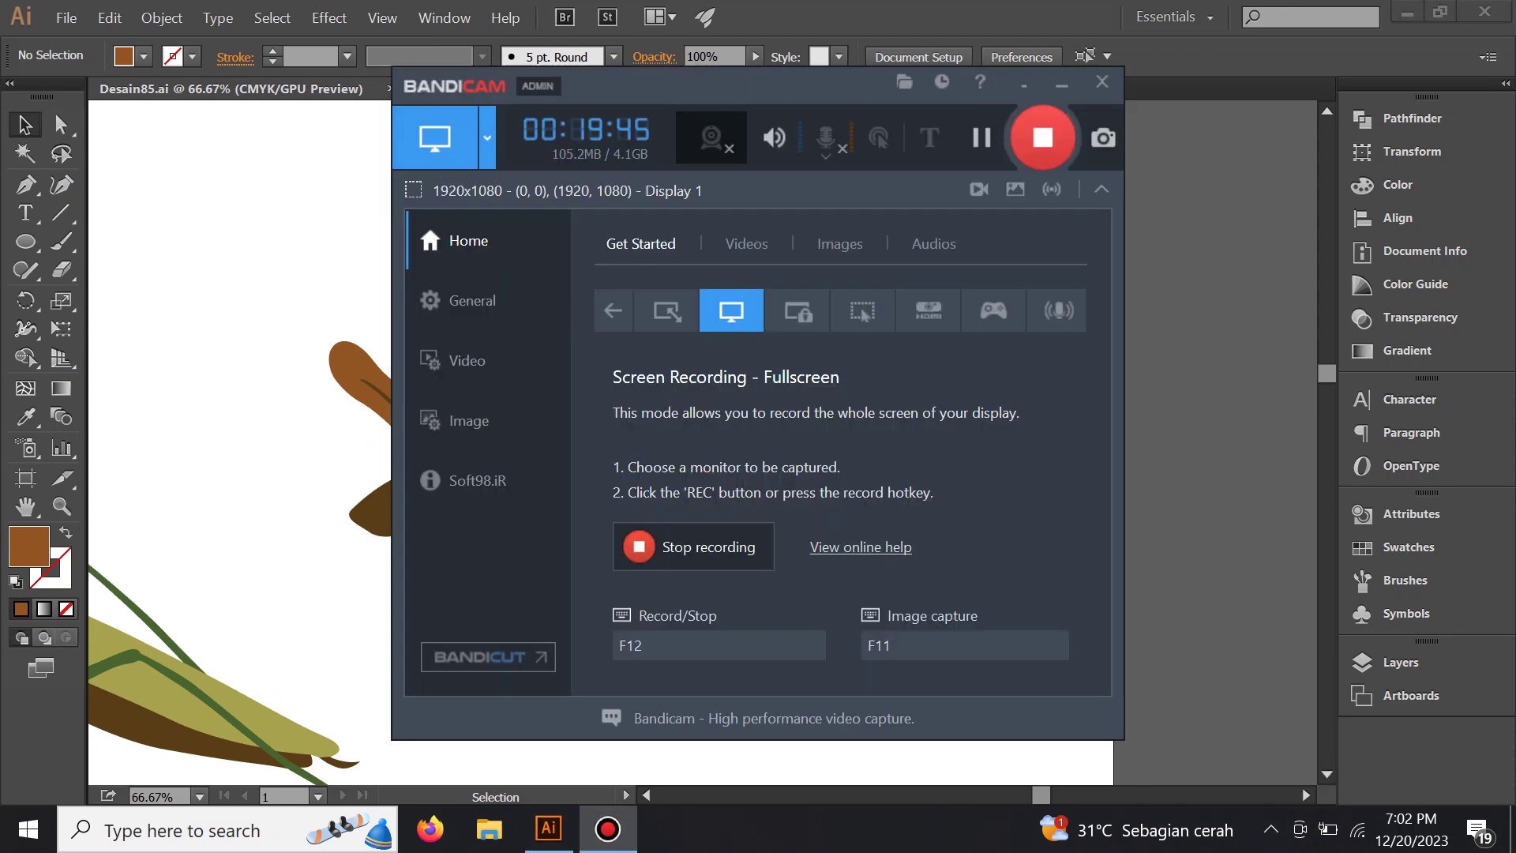